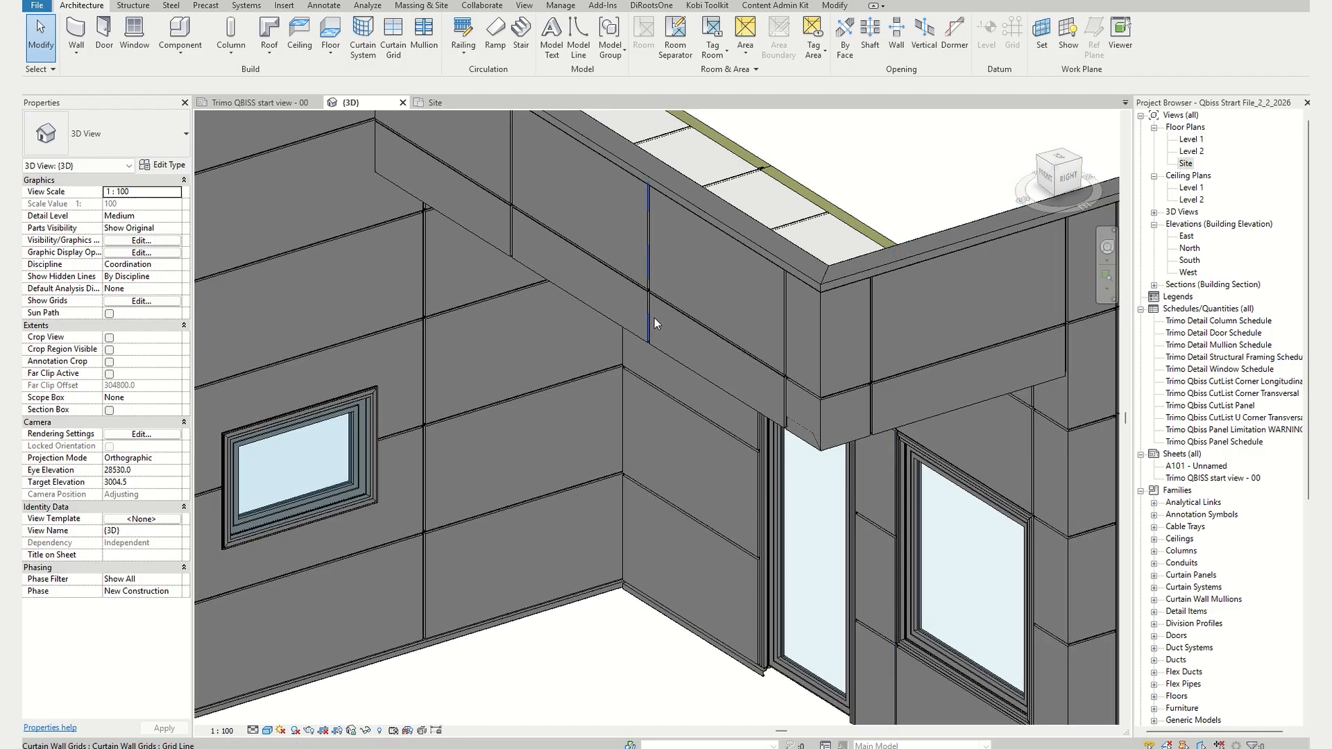
- Examine the building façade in 3D: the overhang's corners and underside, the door and window, the base detail and the parapet edge
{"action": "middle_click_drag", "start_coordinate": [654, 321], "coordinate": [641, 92], "text": "shift"}
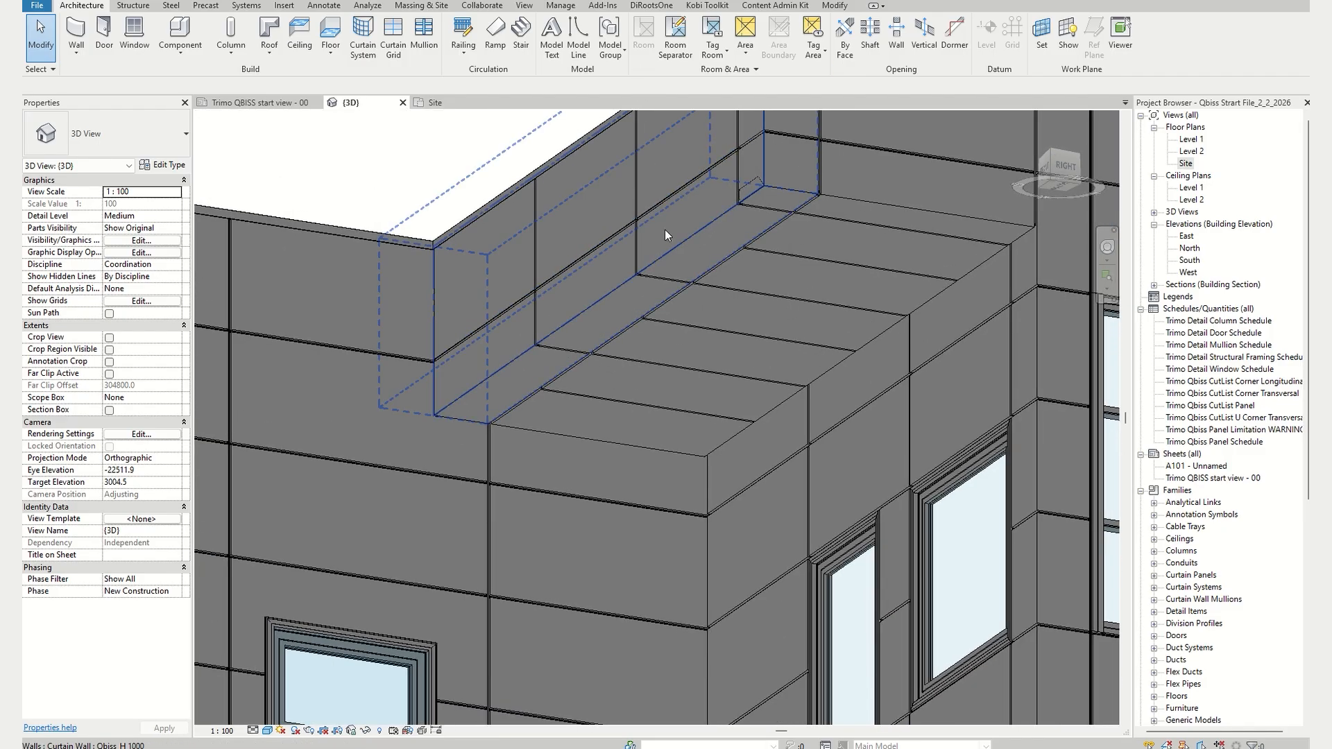
{"action": "scroll", "coordinate": [731, 236], "scroll_direction": "up", "scroll_amount": 5}
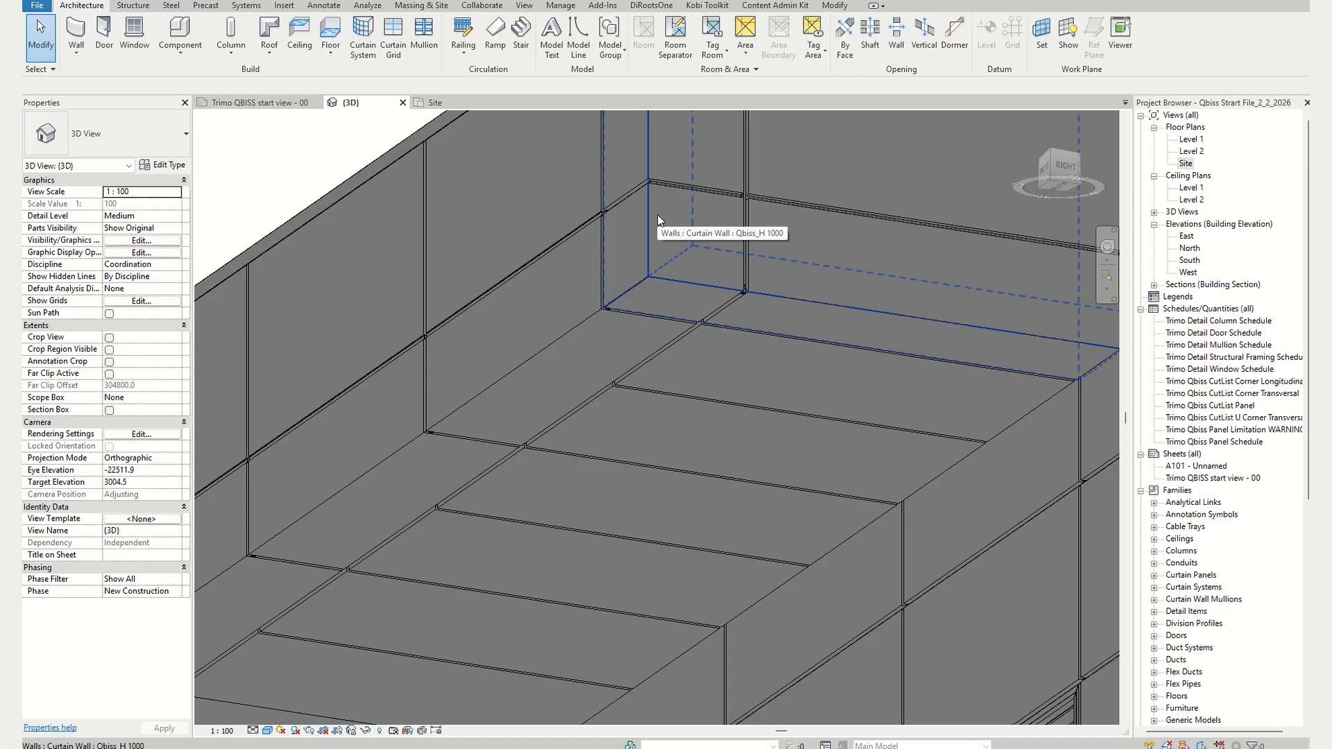
{"action": "scroll", "coordinate": [658, 215], "scroll_direction": "down", "scroll_amount": 6}
{"action": "mouse_move", "coordinate": [813, 402]}
{"action": "middle_mouse_down", "text": "shift"}
{"action": "mouse_move", "coordinate": [853, 585]}
{"action": "mouse_move", "coordinate": [750, 597]}
{"action": "middle_mouse_up", "text": "shift"}
{"action": "scroll", "coordinate": [629, 524], "scroll_direction": "up", "scroll_amount": 3}
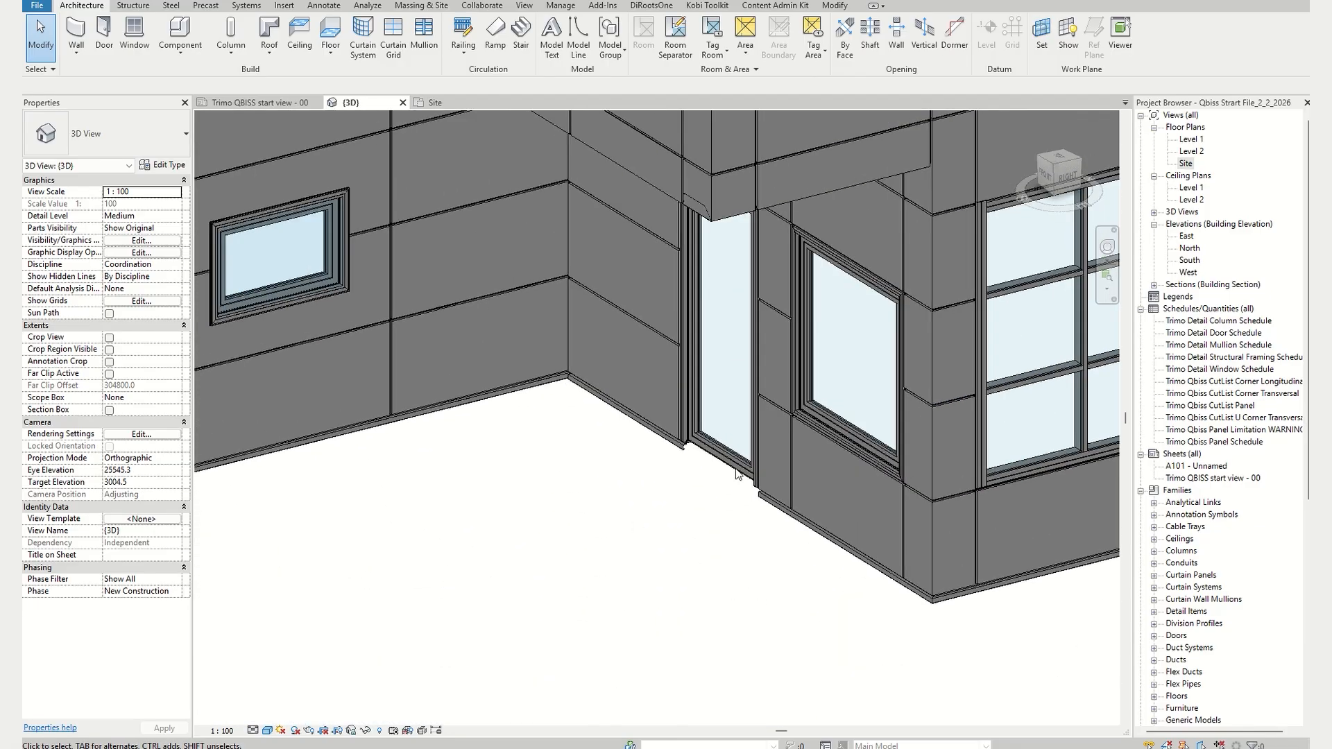
{"action": "scroll", "coordinate": [735, 472], "scroll_direction": "up", "scroll_amount": 2}
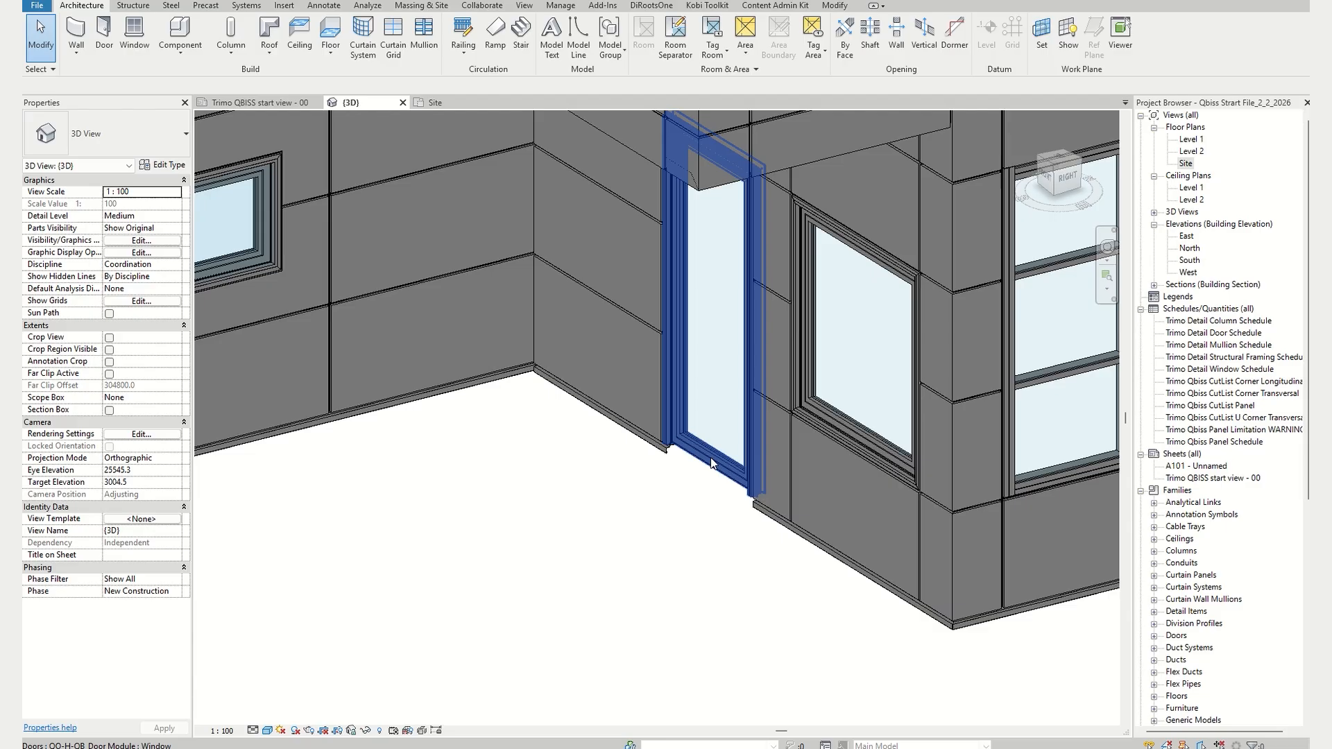
{"action": "scroll", "coordinate": [709, 467], "scroll_direction": "down", "scroll_amount": 4}
{"action": "middle_click_drag", "start_coordinate": [403, 525], "coordinate": [918, 530]}
{"action": "scroll", "coordinate": [772, 519], "scroll_direction": "up", "scroll_amount": 3}
{"action": "scroll", "coordinate": [694, 514], "scroll_direction": "up", "scroll_amount": 3}
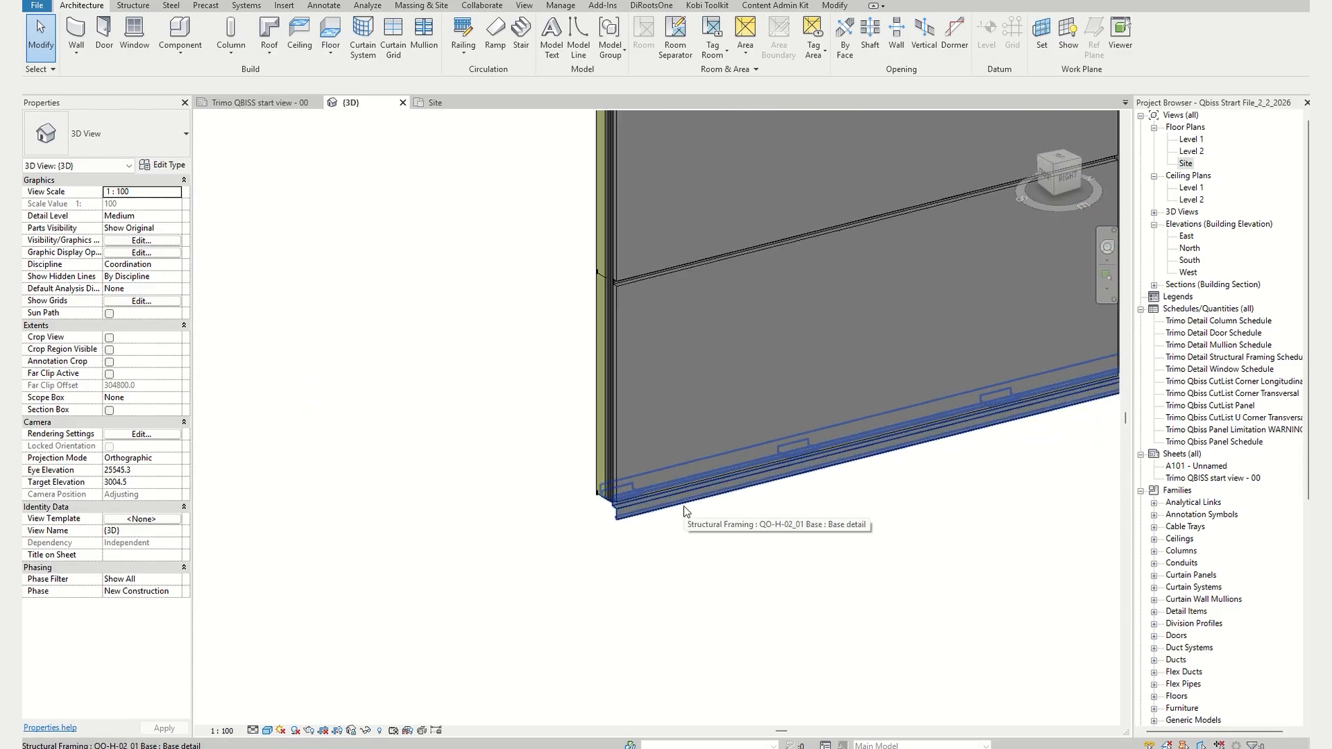
{"action": "scroll", "coordinate": [583, 315], "scroll_direction": "down", "scroll_amount": 5}
{"action": "scroll", "coordinate": [530, 246], "scroll_direction": "up", "scroll_amount": 4}
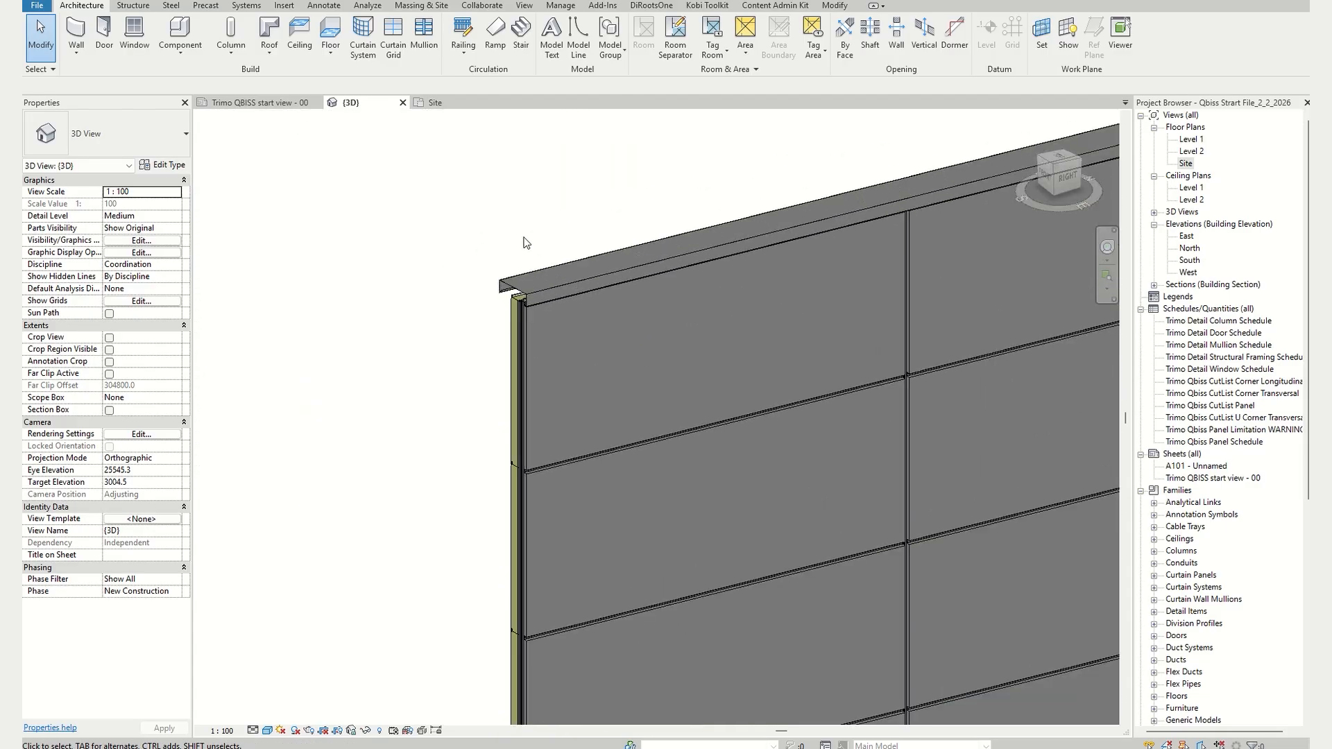
{"action": "scroll", "coordinate": [540, 267], "scroll_direction": "down", "scroll_amount": 6}
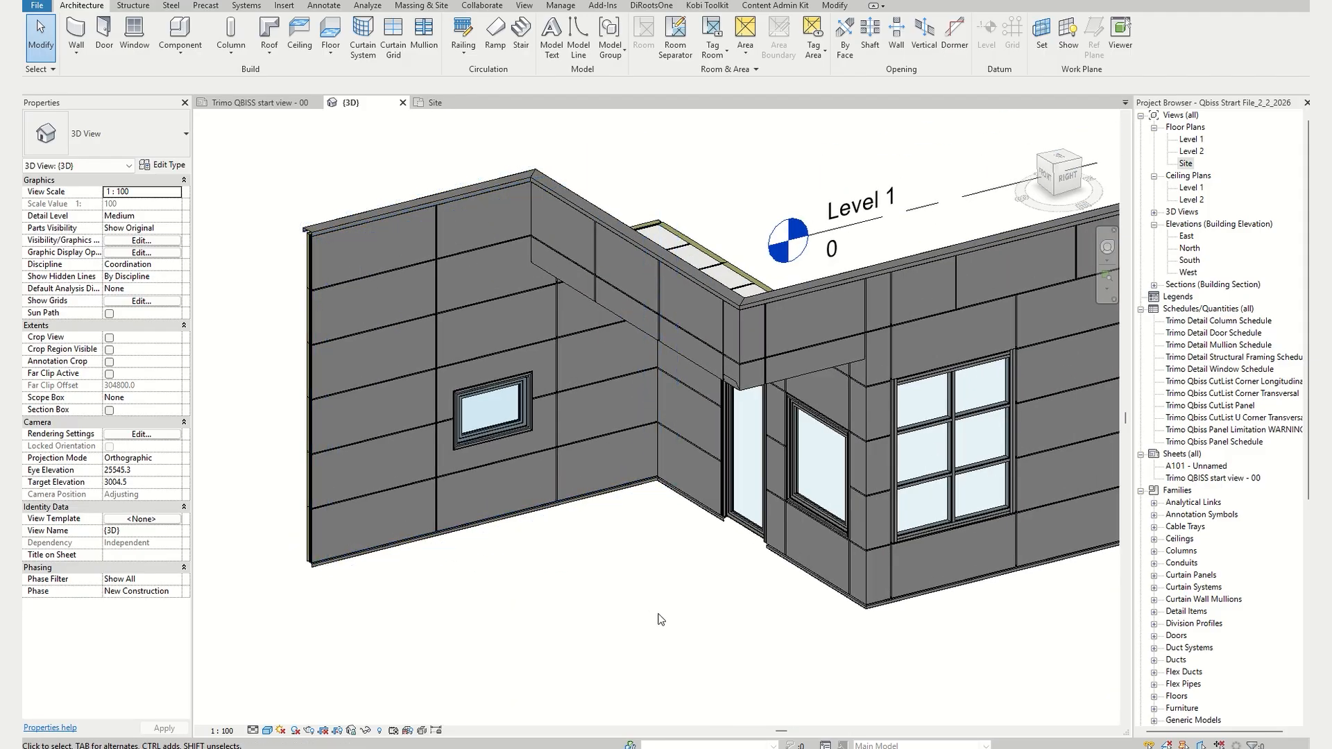
- Examine the upper edge and side profile of the freestanding stacked-panel wall in the 3D view
{"action": "middle_click_drag", "start_coordinate": [781, 633], "coordinate": [506, 616]}
{"action": "middle_click_drag", "start_coordinate": [931, 625], "coordinate": [825, 623]}
{"action": "middle_click_drag", "start_coordinate": [1061, 417], "coordinate": [745, 498]}
{"action": "scroll", "coordinate": [806, 367], "scroll_direction": "up", "scroll_amount": 9}
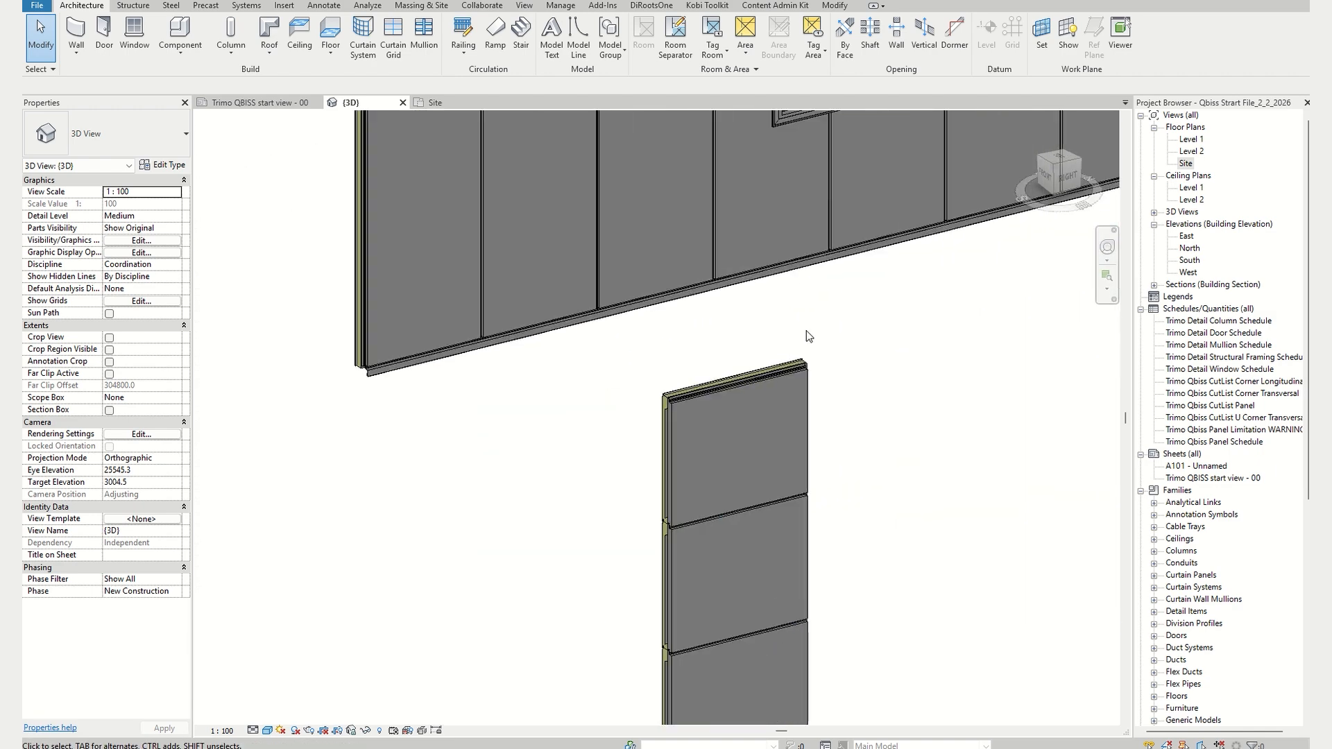
{"action": "scroll", "coordinate": [623, 459], "scroll_direction": "up", "scroll_amount": 6}
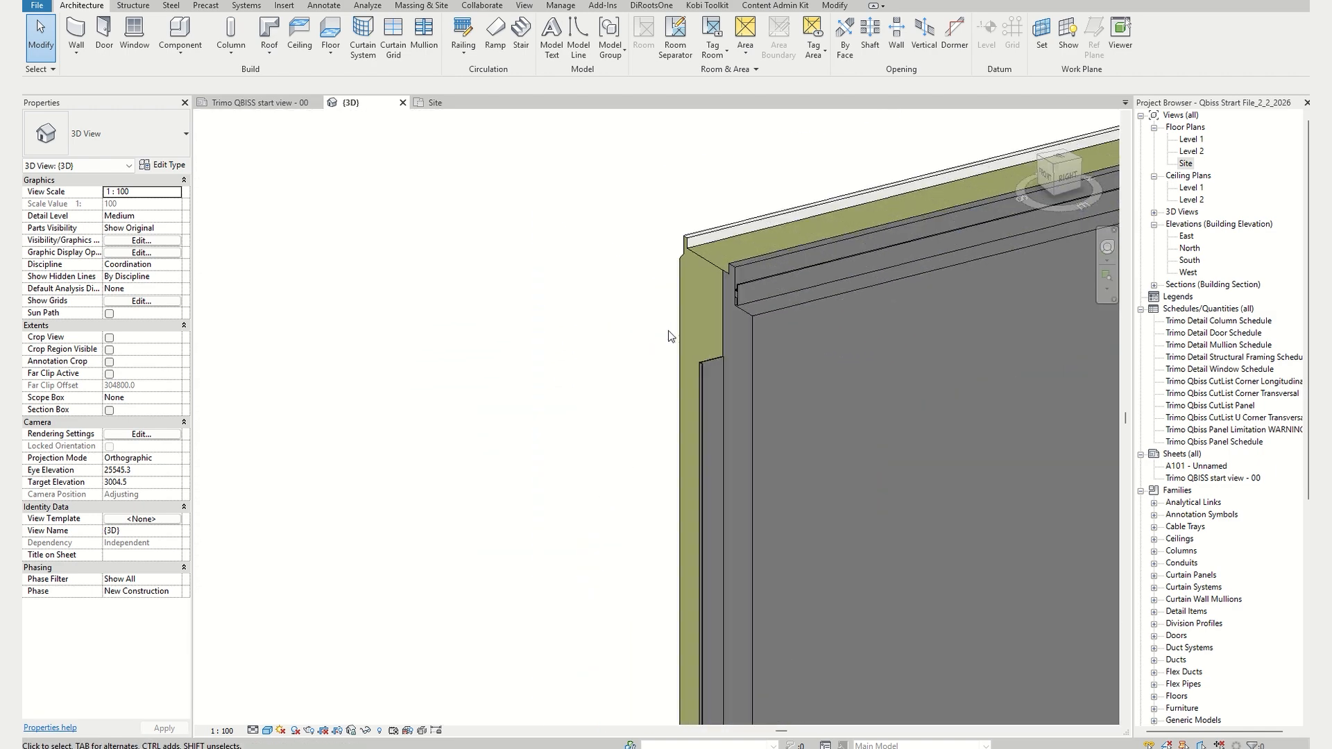
{"action": "scroll", "coordinate": [534, 358], "scroll_direction": "up", "scroll_amount": 2}
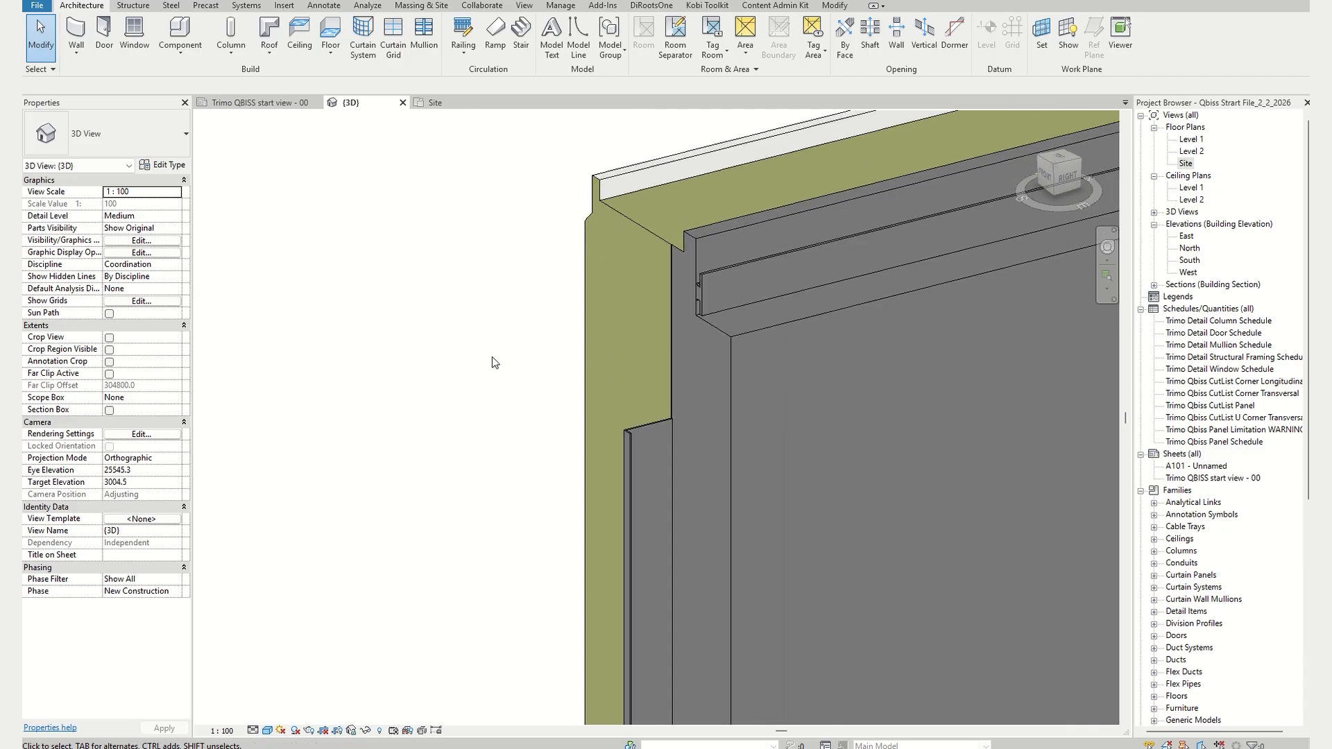
{"action": "scroll", "coordinate": [493, 361], "scroll_direction": "down", "scroll_amount": 2}
{"action": "middle_click_drag", "start_coordinate": [521, 381], "coordinate": [430, 422]}
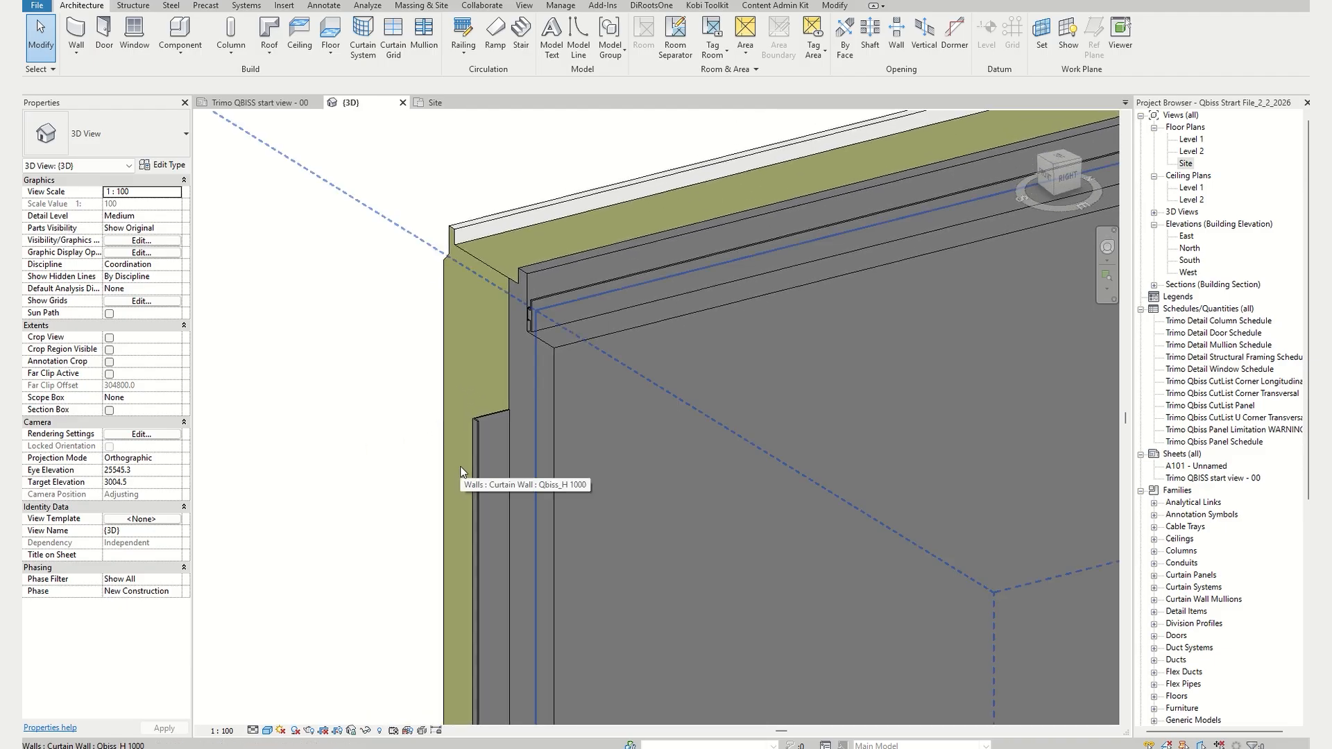
{"action": "scroll", "coordinate": [490, 419], "scroll_direction": "down", "scroll_amount": 3}
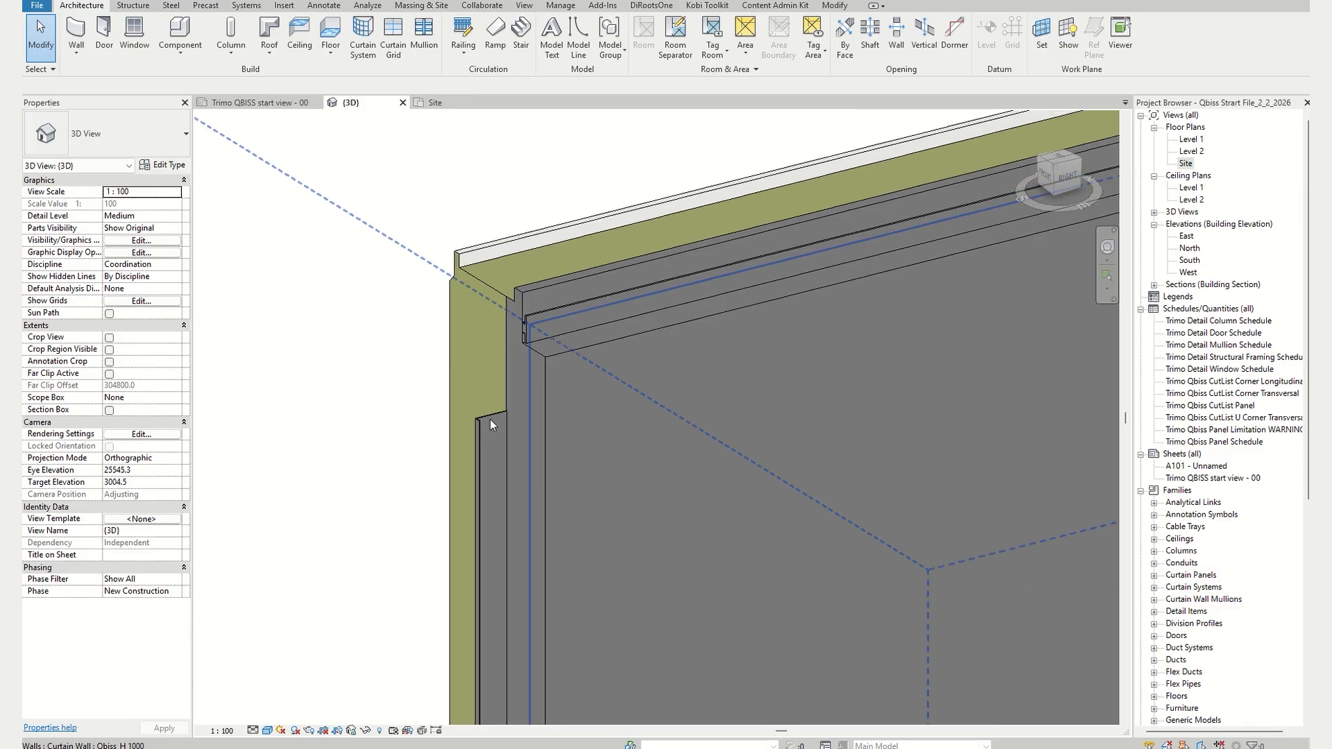
- Open the Site floor plan, select the Qbiss_H 1000 curtain wall, and examine its panel end profile and reference line
{"action": "left_click", "coordinate": [435, 102]}
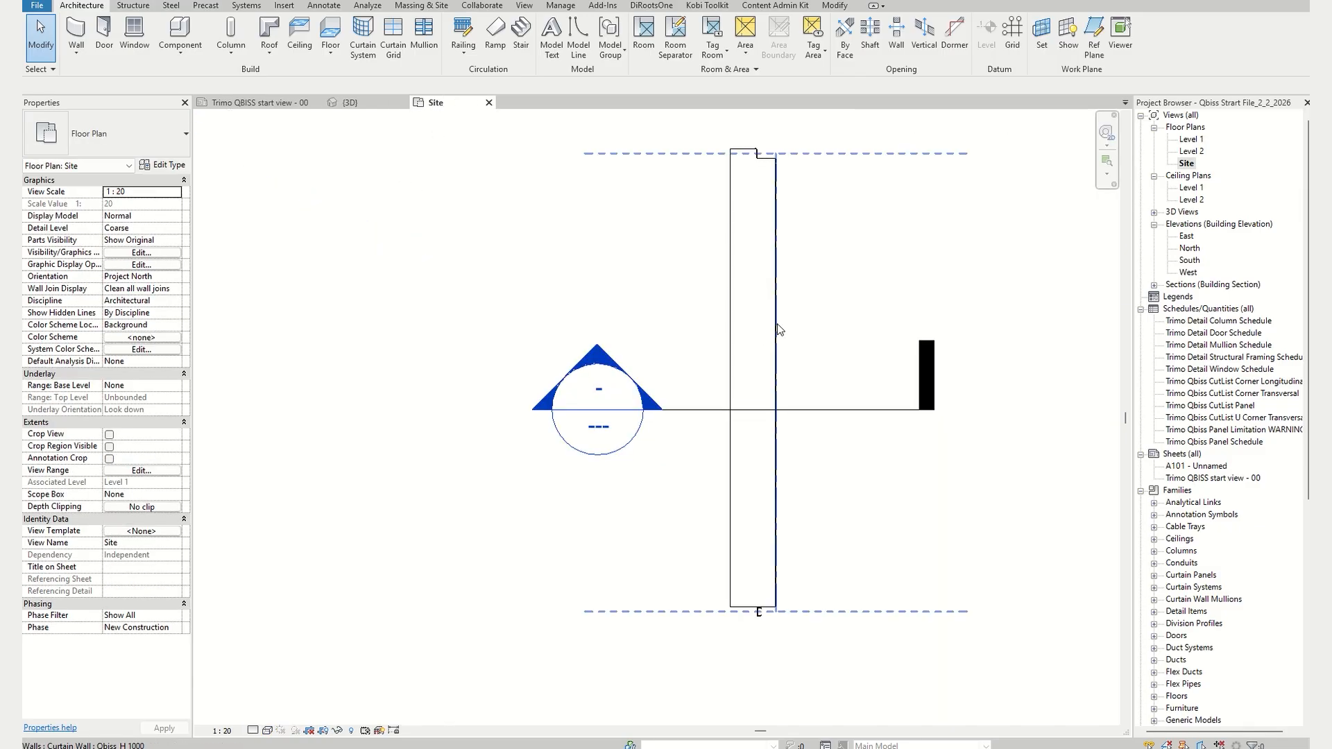
{"action": "scroll", "coordinate": [810, 606], "scroll_direction": "up", "scroll_amount": 2}
{"action": "scroll", "coordinate": [740, 639], "scroll_direction": "up", "scroll_amount": 4}
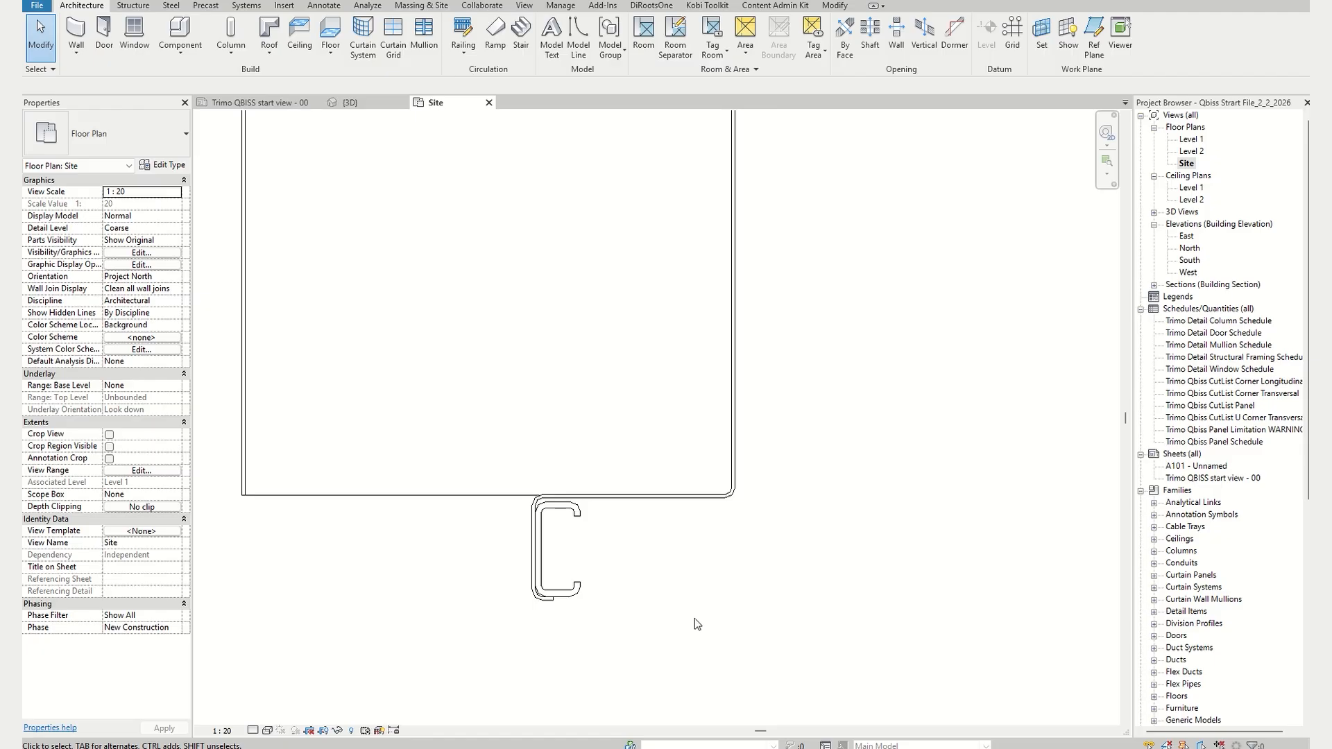
{"action": "scroll", "coordinate": [693, 618], "scroll_direction": "down", "scroll_amount": 5}
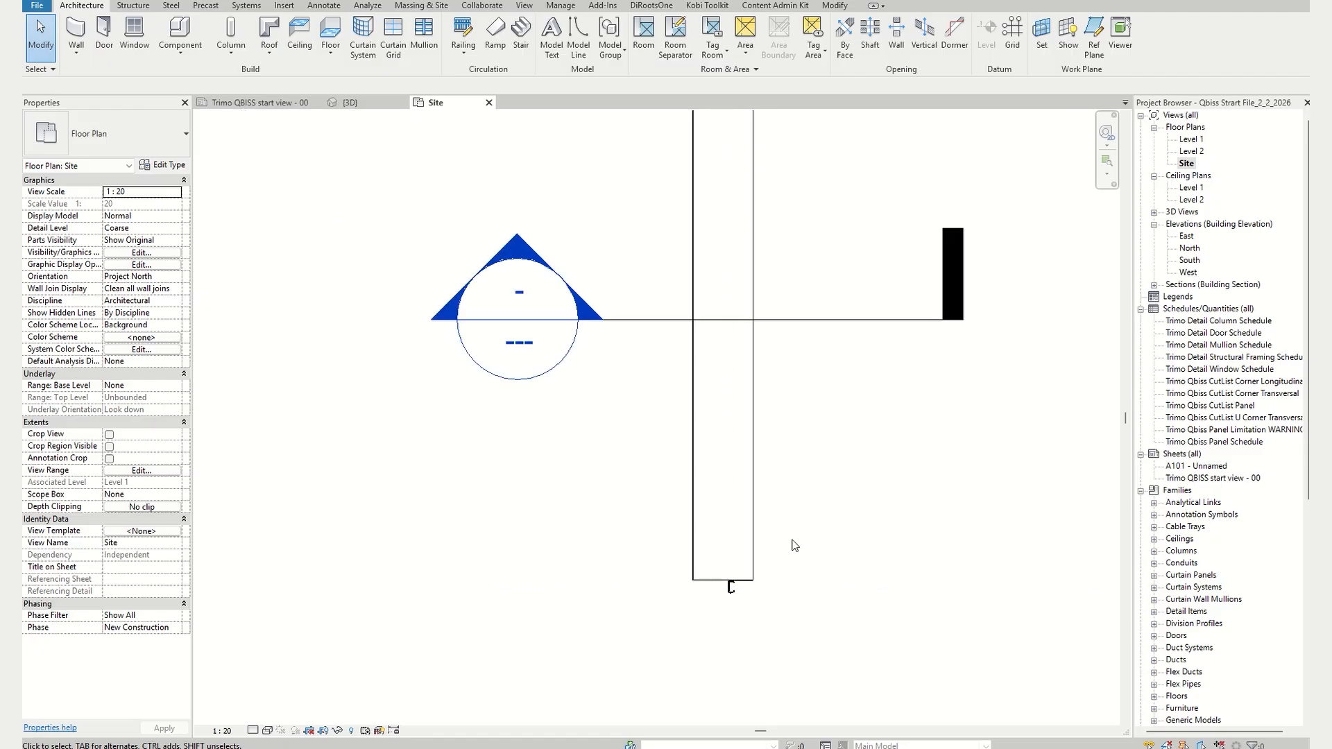
{"action": "left_click", "coordinate": [759, 409]}
{"action": "scroll", "coordinate": [793, 488], "scroll_direction": "down", "scroll_amount": 3}
{"action": "middle_click_drag", "start_coordinate": [802, 500], "coordinate": [736, 548]}
{"action": "scroll", "coordinate": [734, 524], "scroll_direction": "up", "scroll_amount": 1}
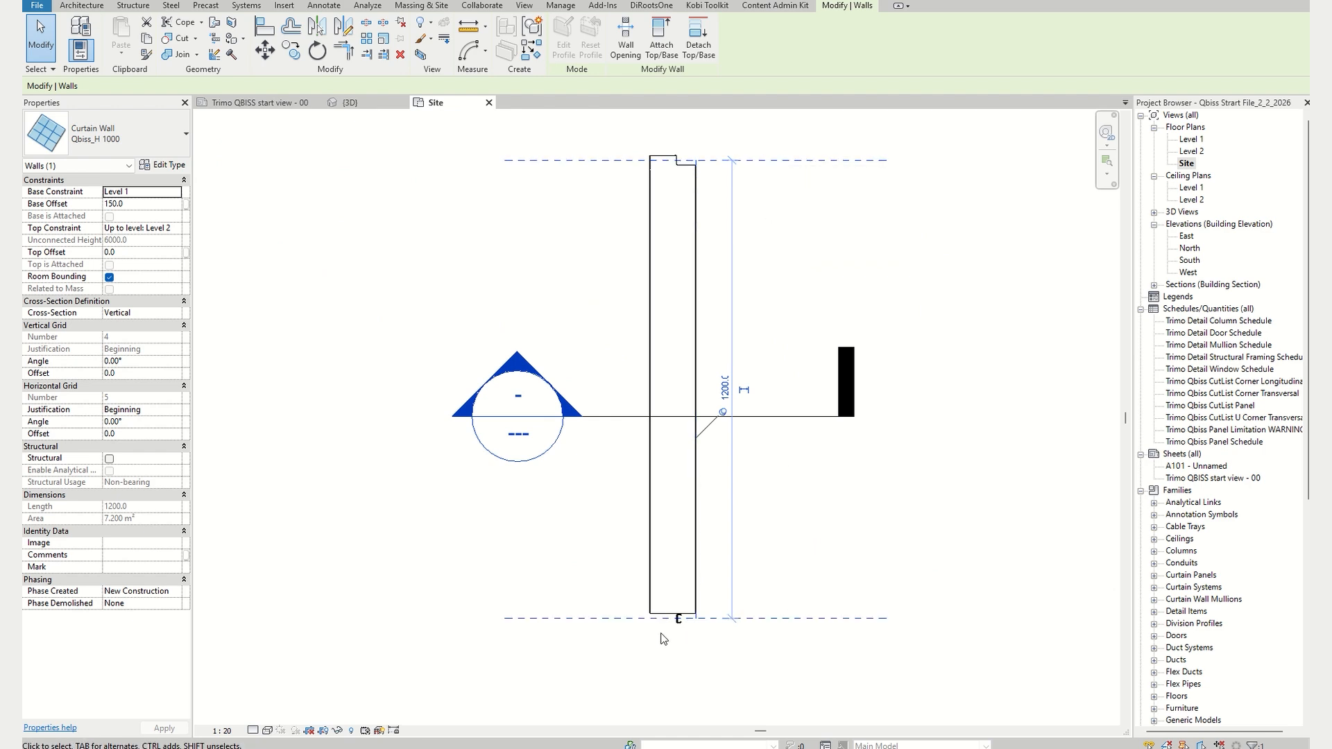
{"action": "scroll", "coordinate": [697, 631], "scroll_direction": "up", "scroll_amount": 5}
{"action": "scroll", "coordinate": [743, 625], "scroll_direction": "up", "scroll_amount": 2}
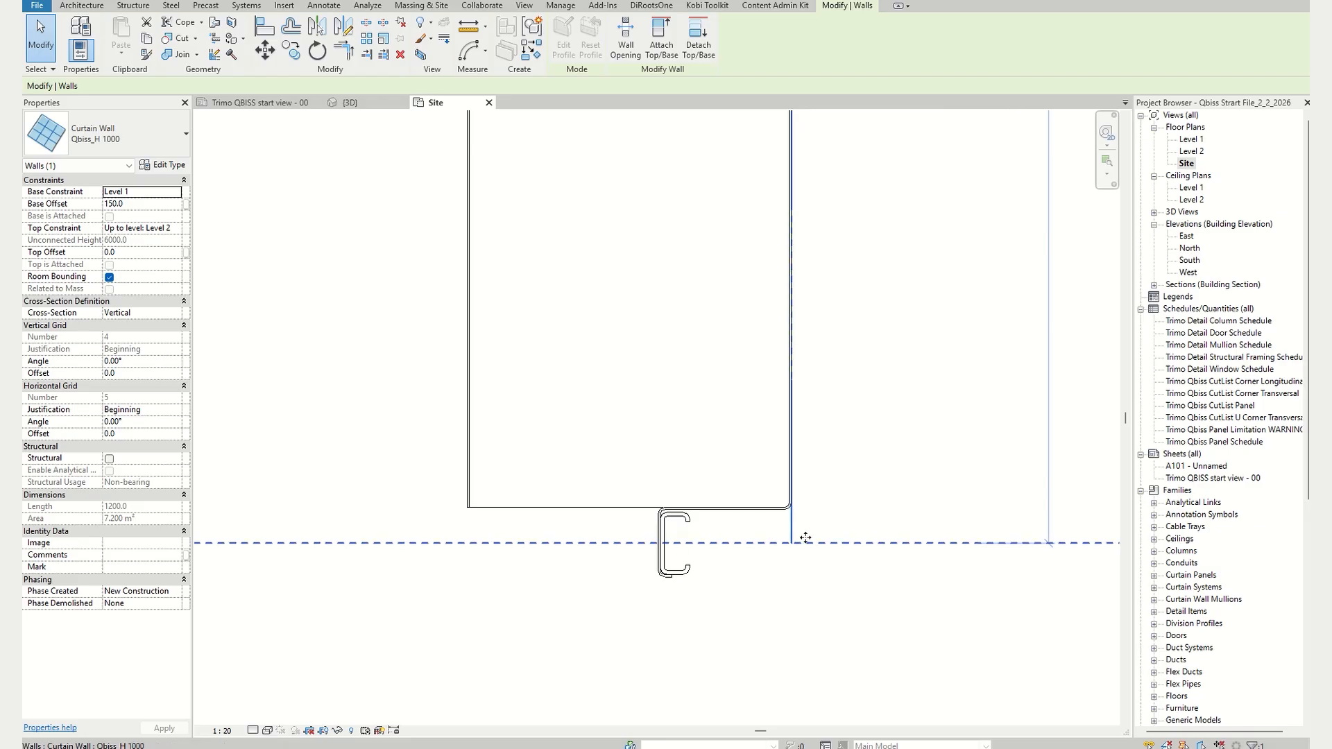
{"action": "scroll", "coordinate": [805, 538], "scroll_direction": "down", "scroll_amount": 4}
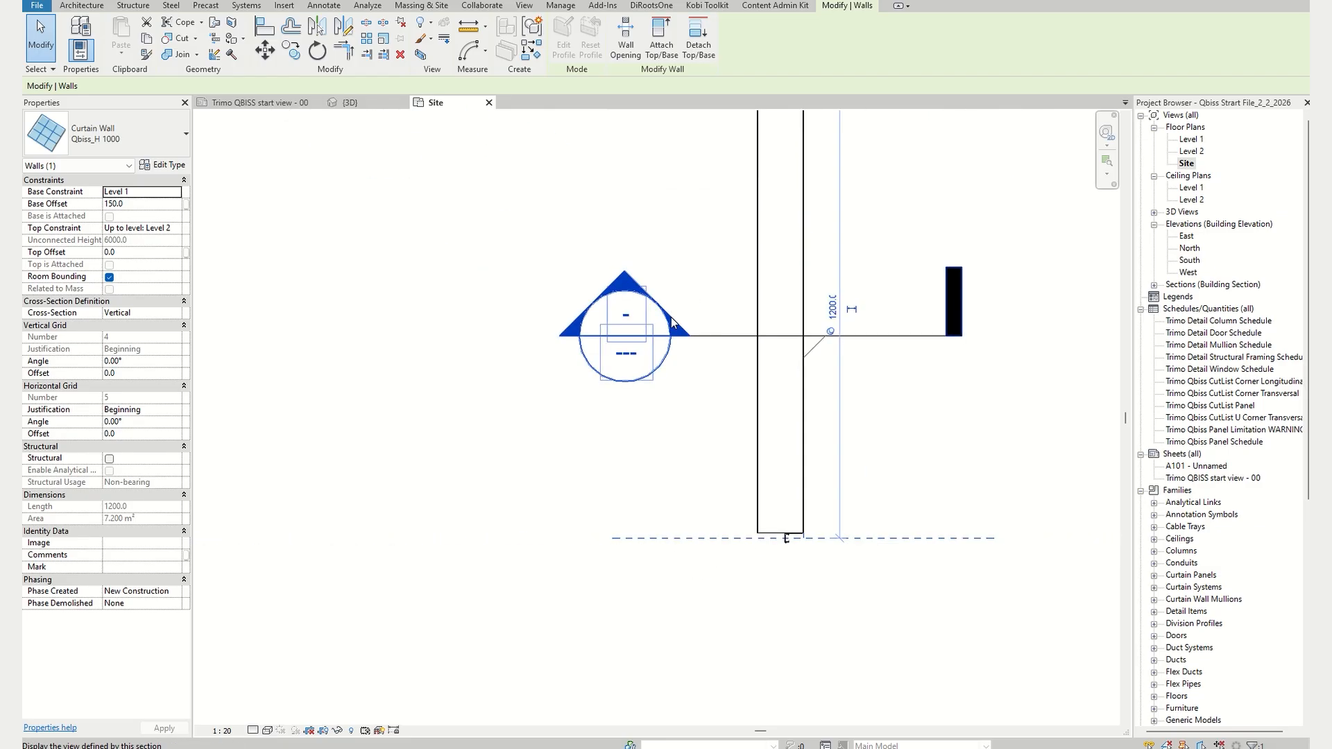
- Open the Section 1 view, select one panel with its two grid lines below Ceiling level, and examine the horizontal joint profile
{"action": "double_click", "coordinate": [672, 318]}
{"action": "scroll", "coordinate": [611, 361], "scroll_direction": "up", "scroll_amount": 3}
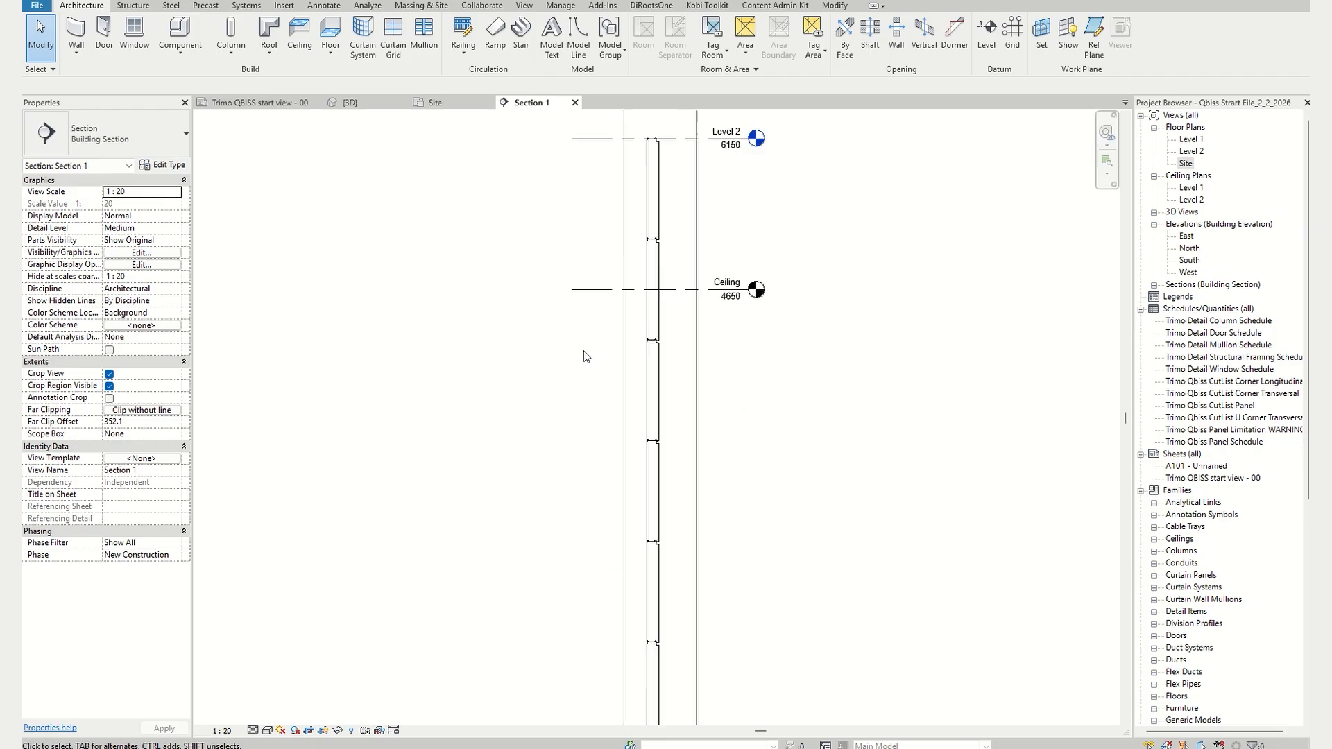
{"action": "left_click_drag", "start_coordinate": [512, 299], "coordinate": [709, 440]}
{"action": "scroll", "coordinate": [659, 362], "scroll_direction": "up", "scroll_amount": 8}
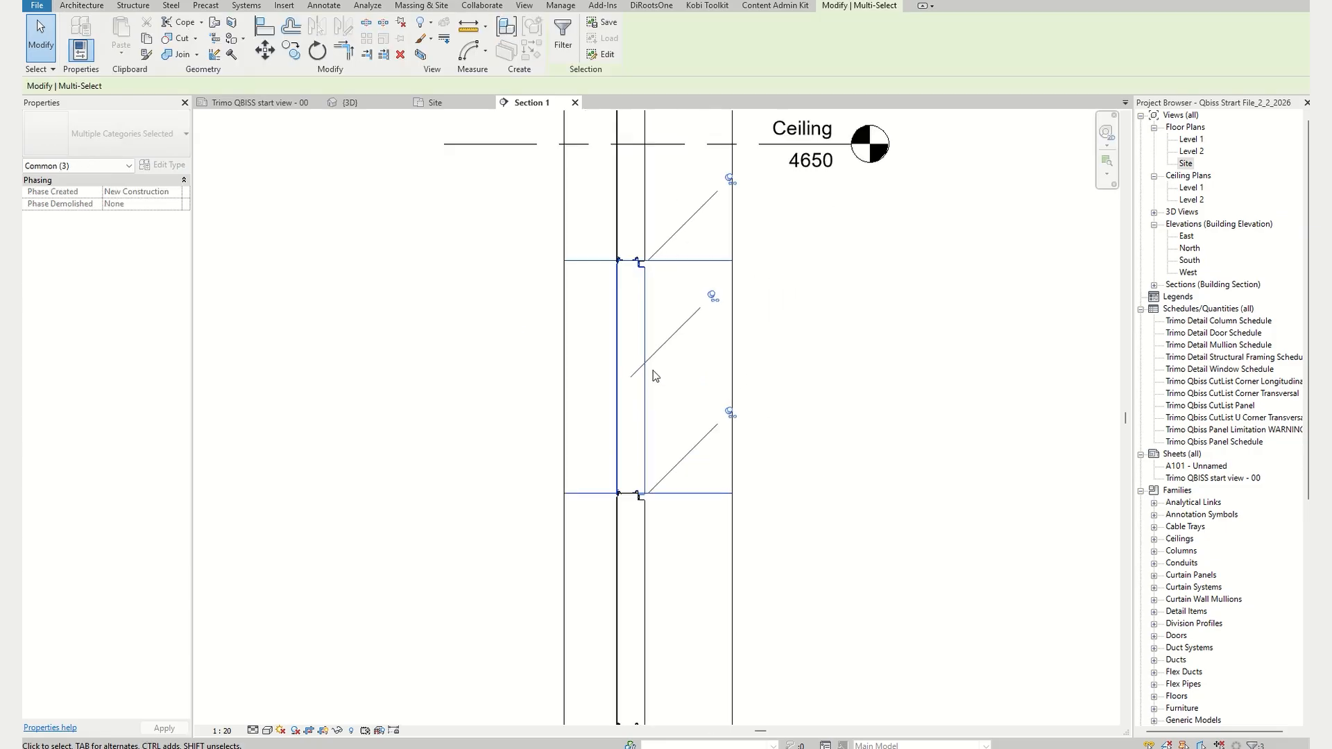
{"action": "scroll", "coordinate": [521, 421], "scroll_direction": "down", "scroll_amount": 3}
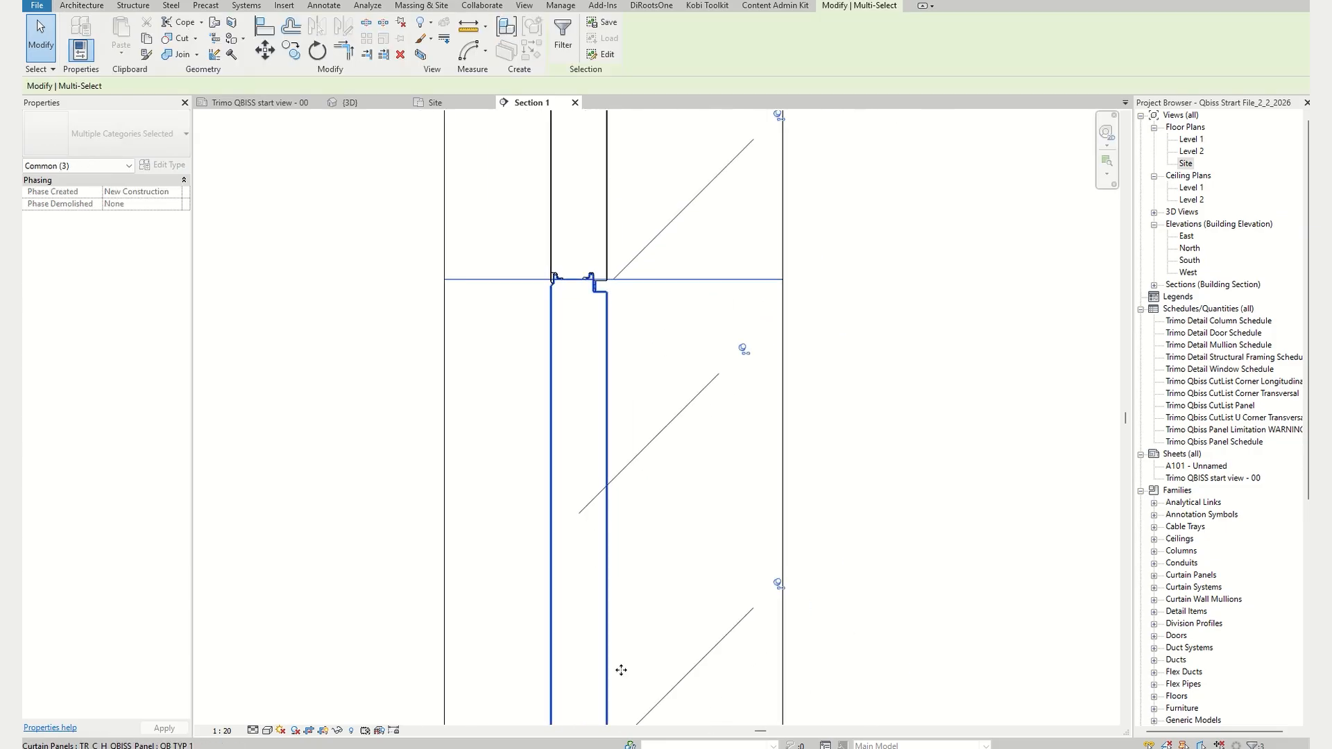
{"action": "middle_click_drag", "start_coordinate": [623, 669], "coordinate": [706, 514]}
{"action": "middle_click_drag", "start_coordinate": [724, 443], "coordinate": [683, 507]}
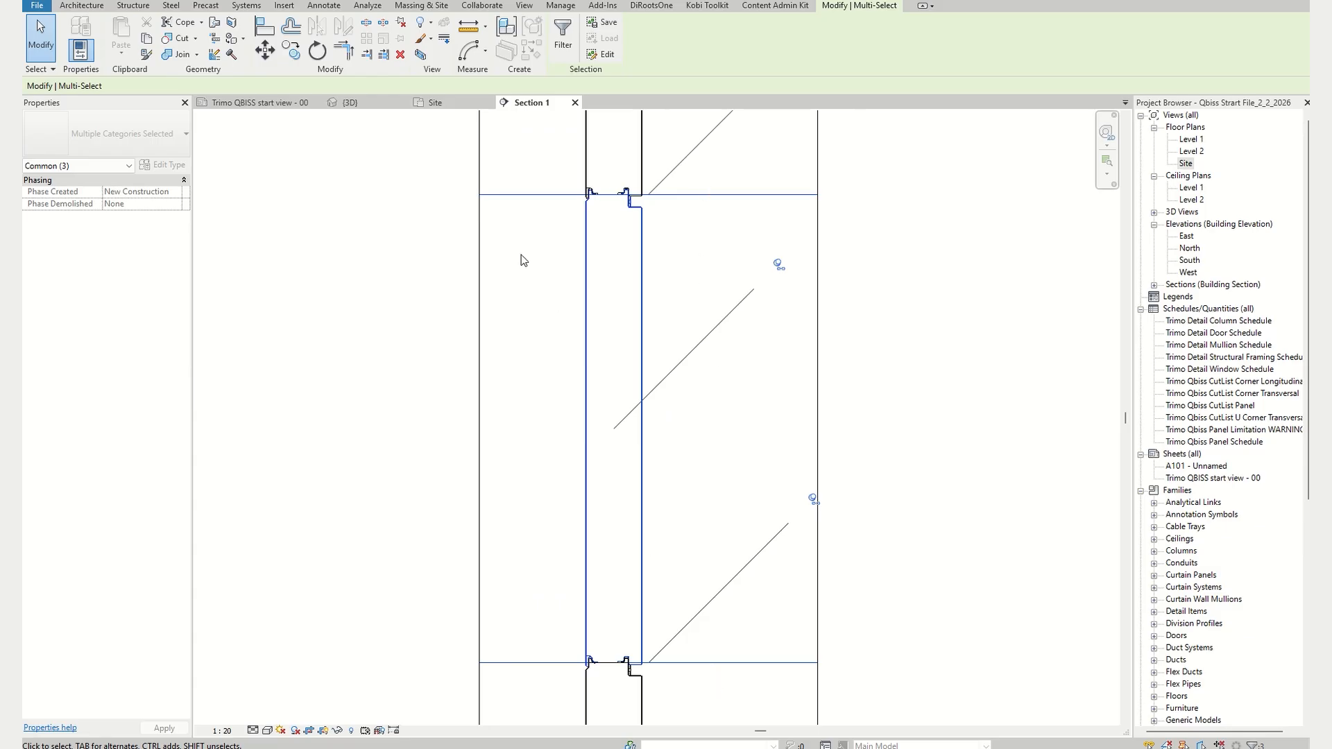
{"action": "scroll", "coordinate": [548, 174], "scroll_direction": "up", "scroll_amount": 5}
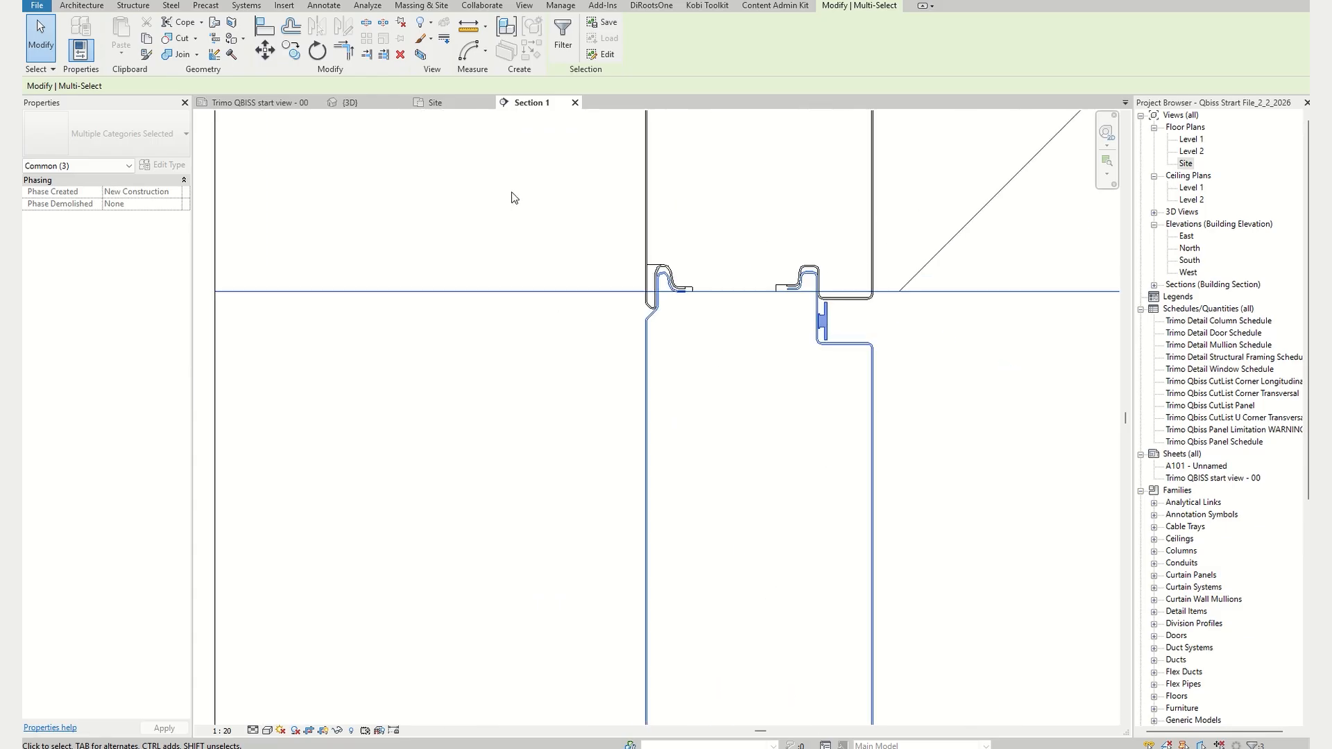
{"action": "scroll", "coordinate": [749, 291], "scroll_direction": "up", "scroll_amount": 3}
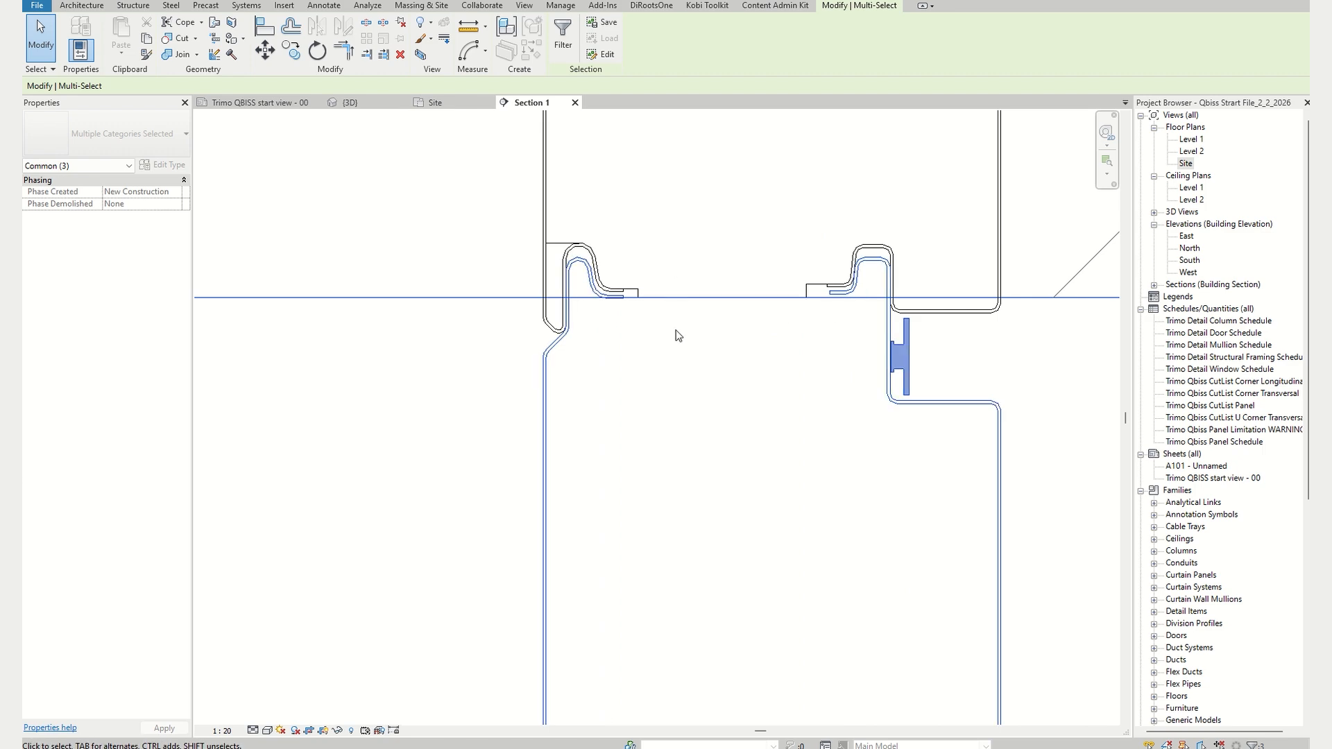
{"action": "middle_click_drag", "start_coordinate": [672, 309], "coordinate": [760, 373]}
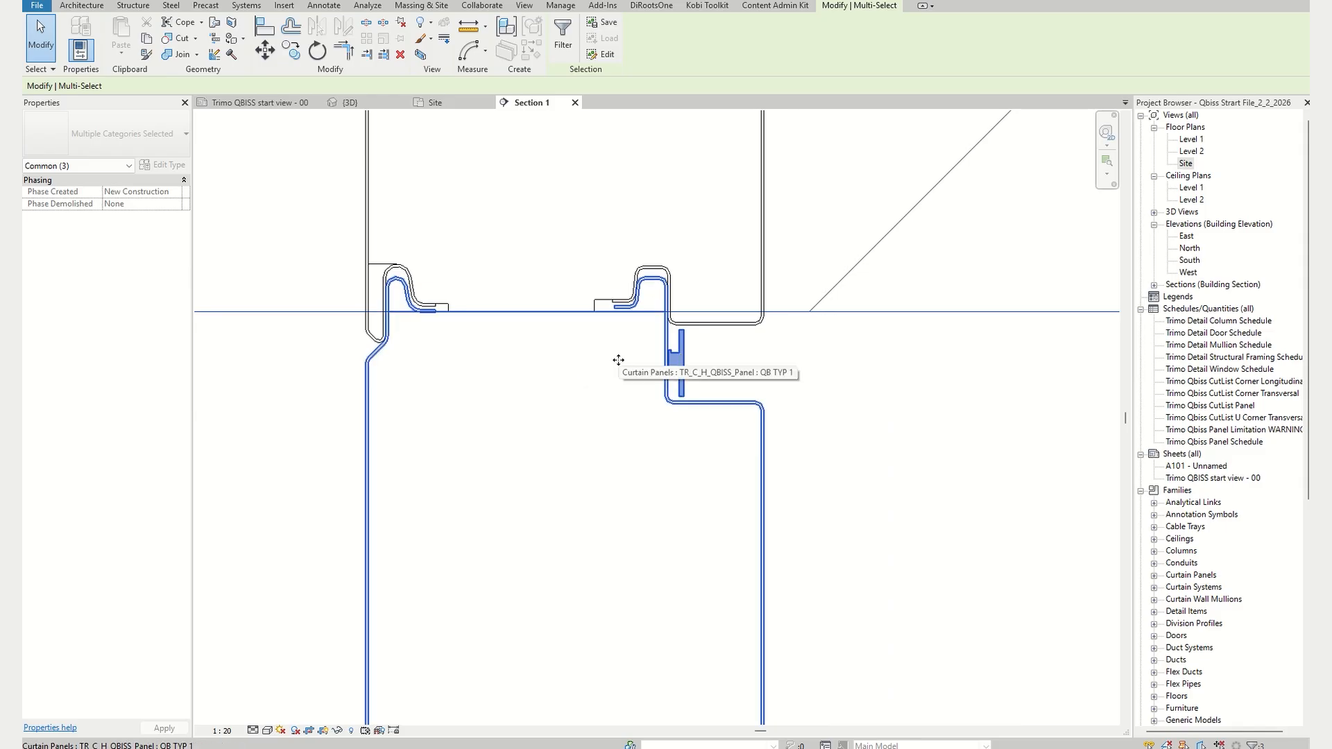
{"action": "scroll", "coordinate": [619, 360], "scroll_direction": "up", "scroll_amount": 1}
{"action": "scroll", "coordinate": [618, 360], "scroll_direction": "down", "scroll_amount": 3}
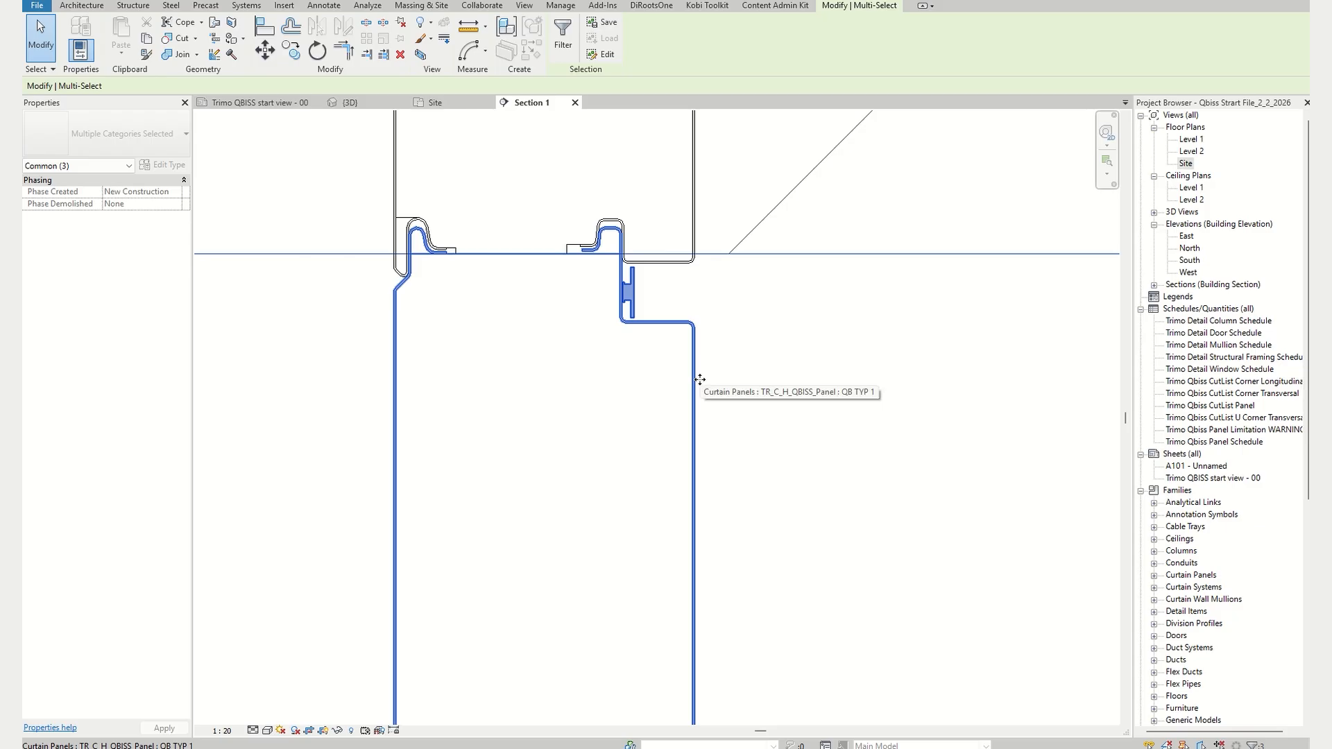
{"action": "scroll", "coordinate": [700, 380], "scroll_direction": "down", "scroll_amount": 4}
- Review the type properties of the Qbiss_H 1000 curtain wall and close them without changes
{"action": "left_click", "coordinate": [765, 368]}
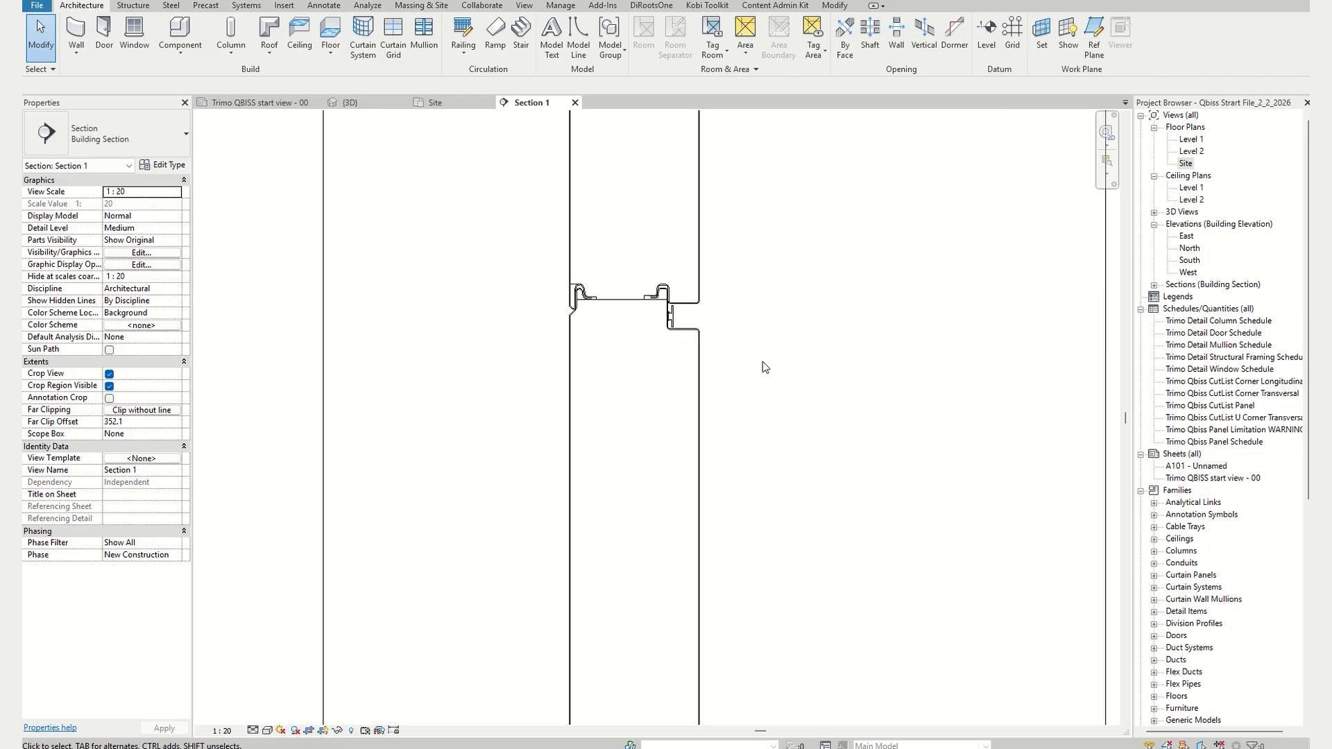
{"action": "left_click", "coordinate": [699, 305]}
{"action": "left_click", "coordinate": [164, 164]}
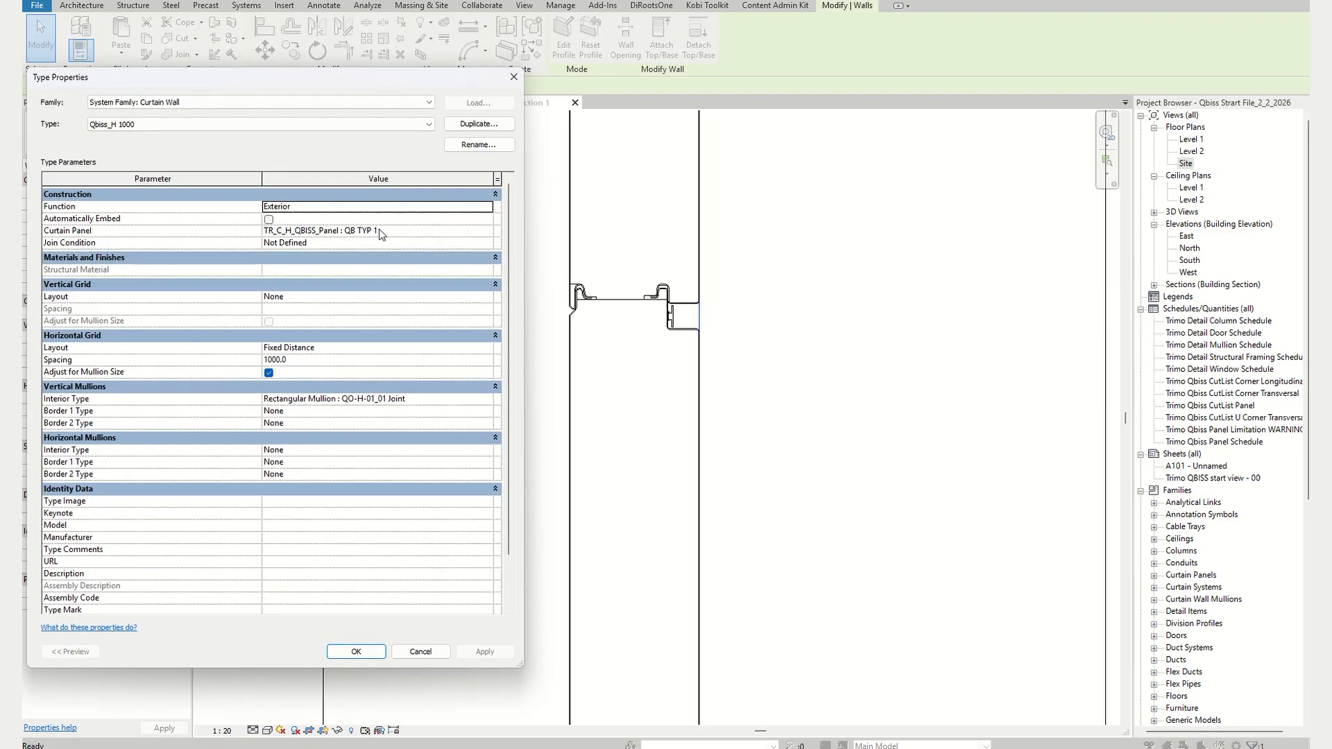
{"action": "left_click", "coordinate": [421, 652]}
{"action": "middle_click_drag", "start_coordinate": [712, 410], "coordinate": [693, 326]}
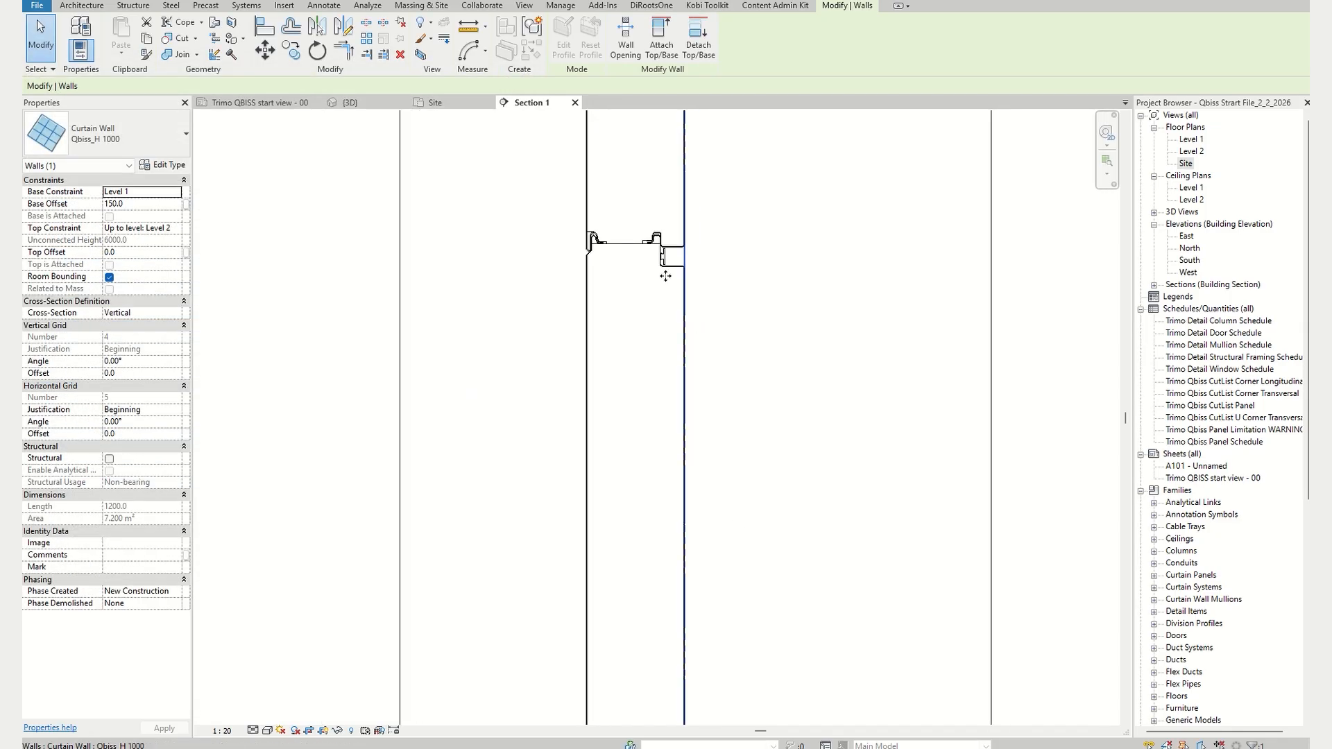
- Change the curtain panel below the horizontal joint to type QBF TYP 1
{"action": "left_click", "coordinate": [661, 271]}
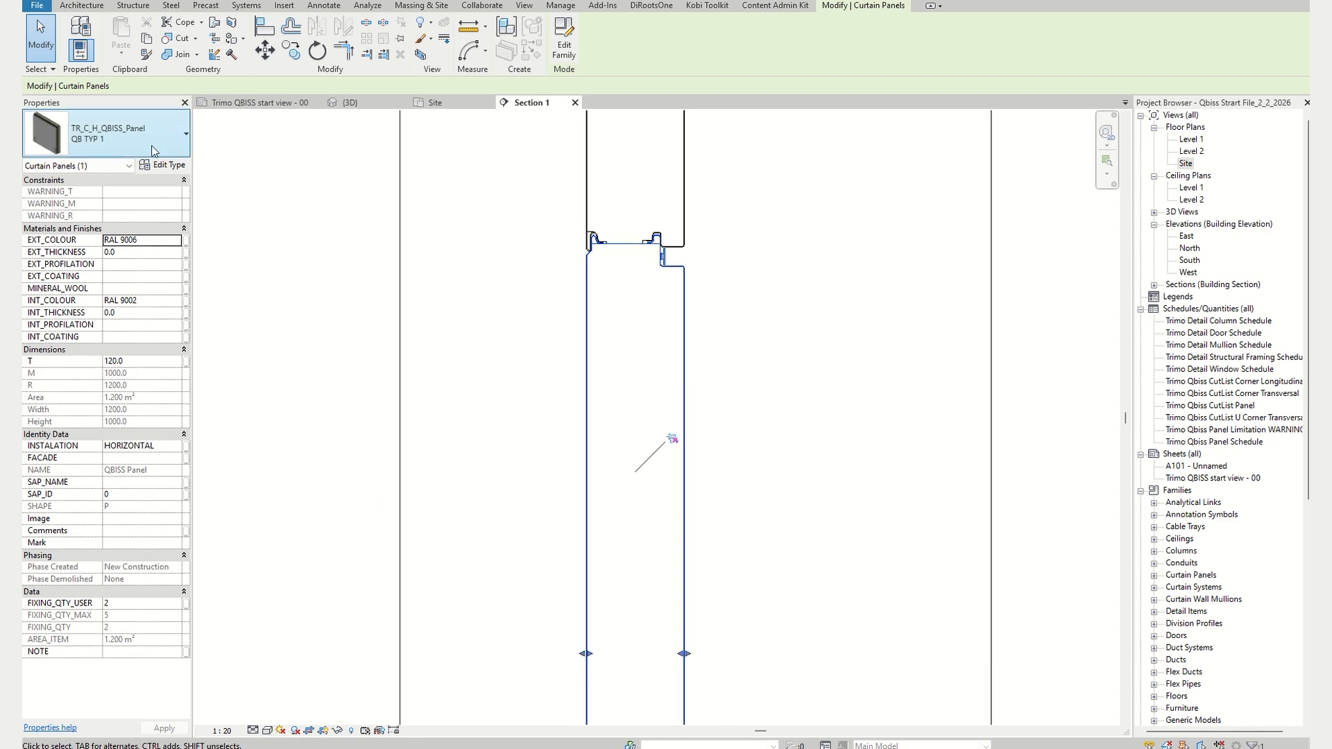
{"action": "left_click", "coordinate": [97, 136]}
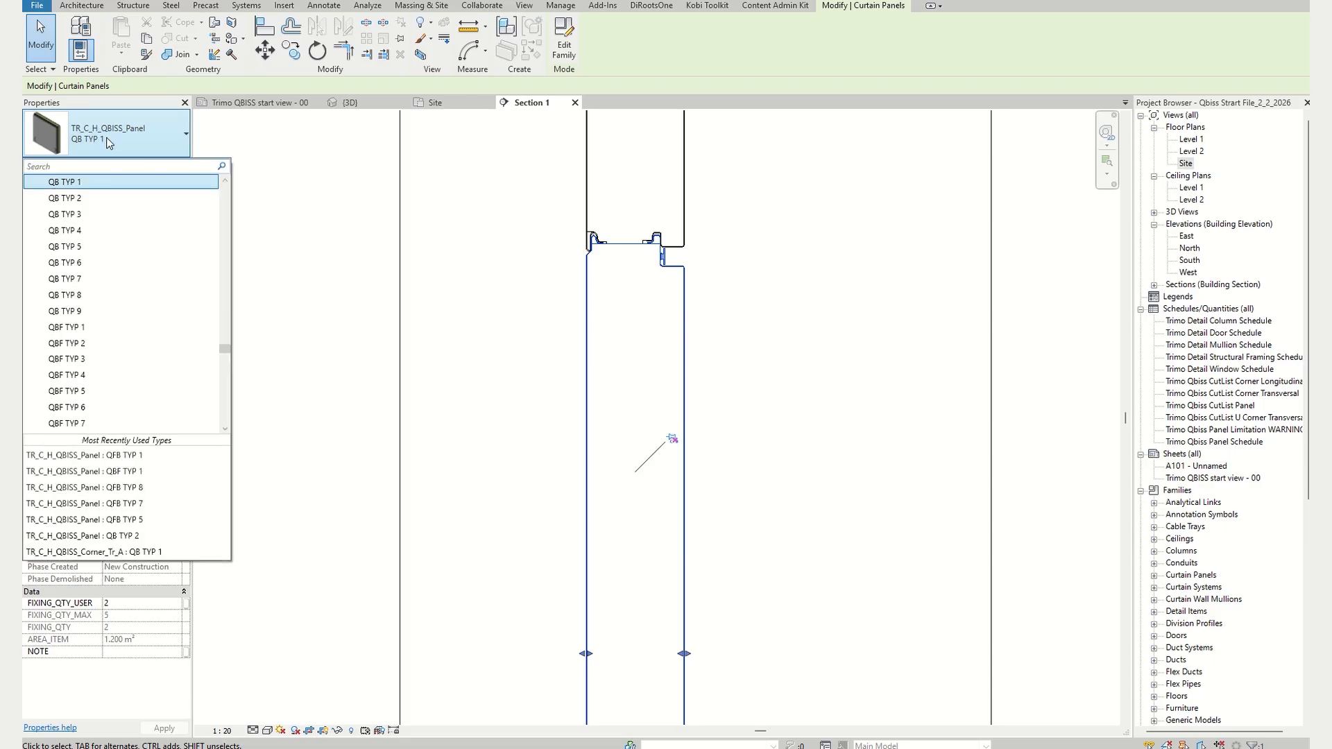
{"action": "left_click", "coordinate": [83, 327]}
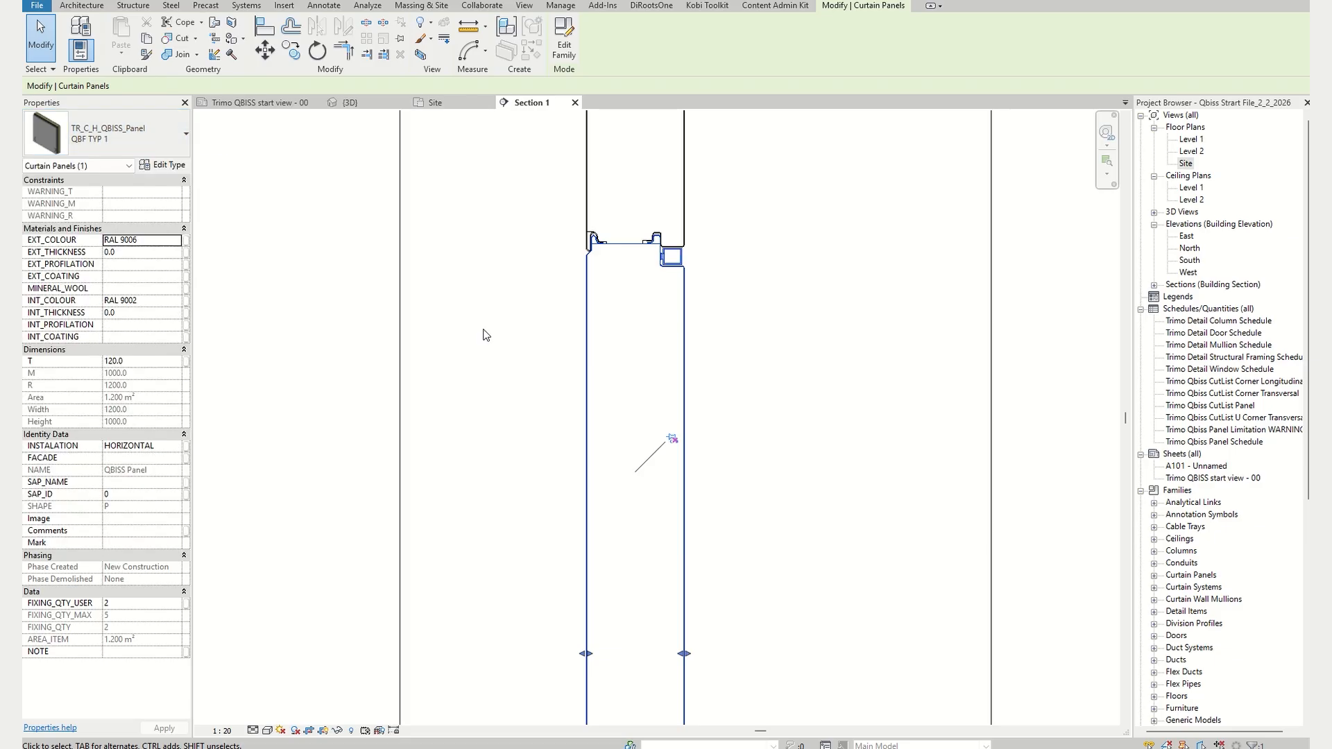
- Set the curtain panel below the horizontal joint to type QFB TYP 1 and clear the selection
{"action": "left_click", "coordinate": [104, 135]}
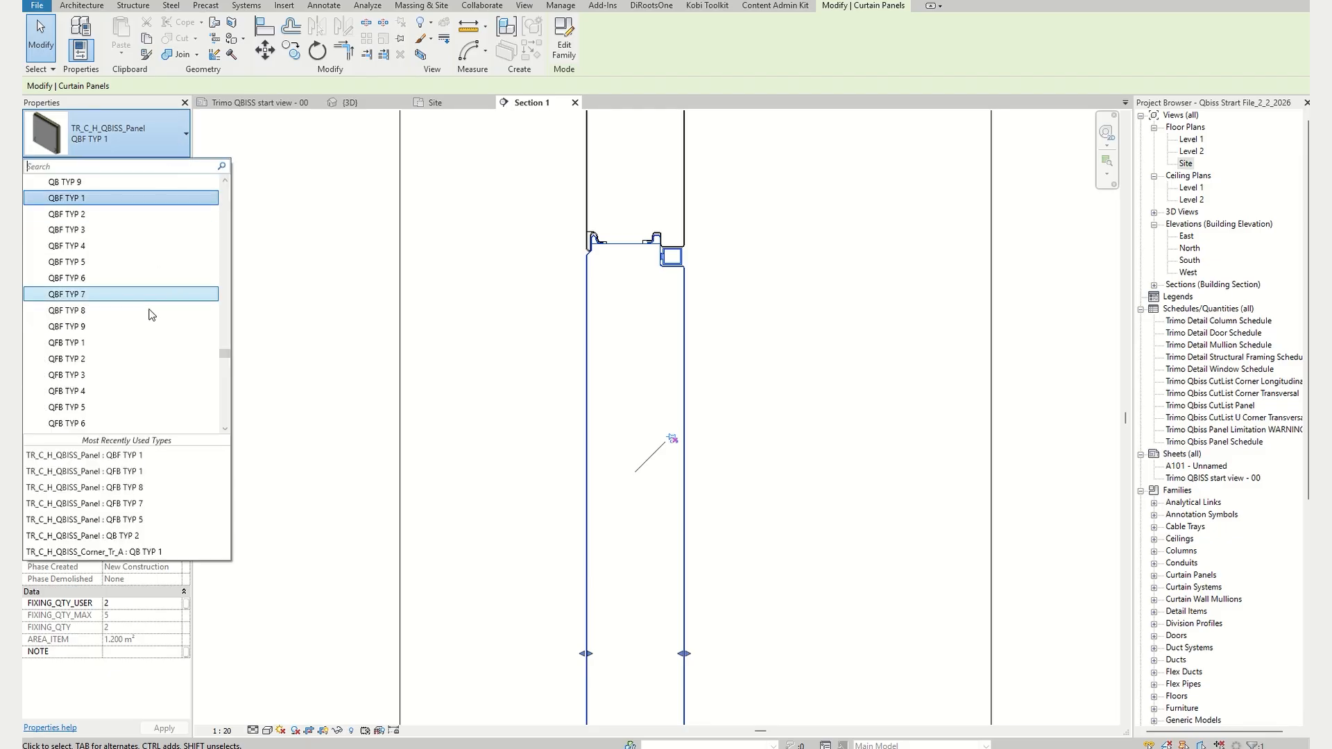
{"action": "scroll", "coordinate": [148, 316], "scroll_direction": "down", "scroll_amount": 1}
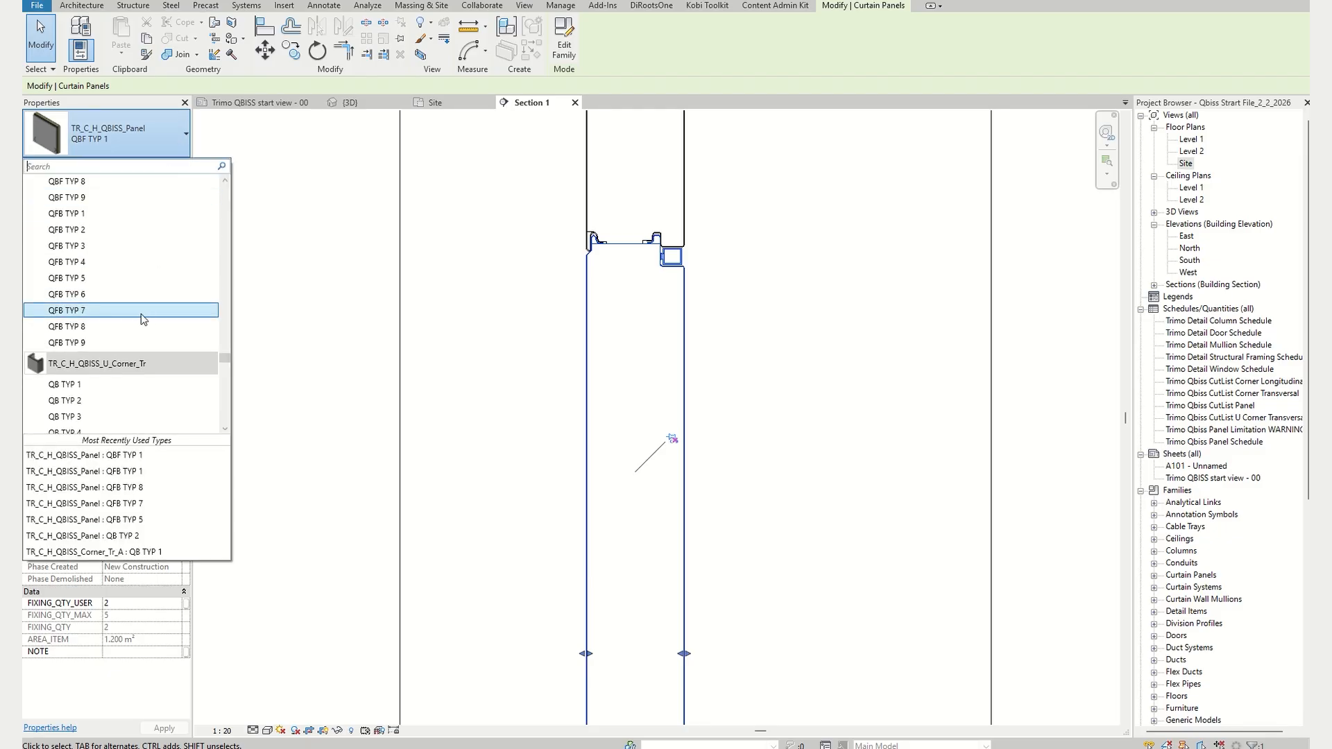
{"action": "left_click", "coordinate": [109, 215]}
{"action": "left_click", "coordinate": [762, 287]}
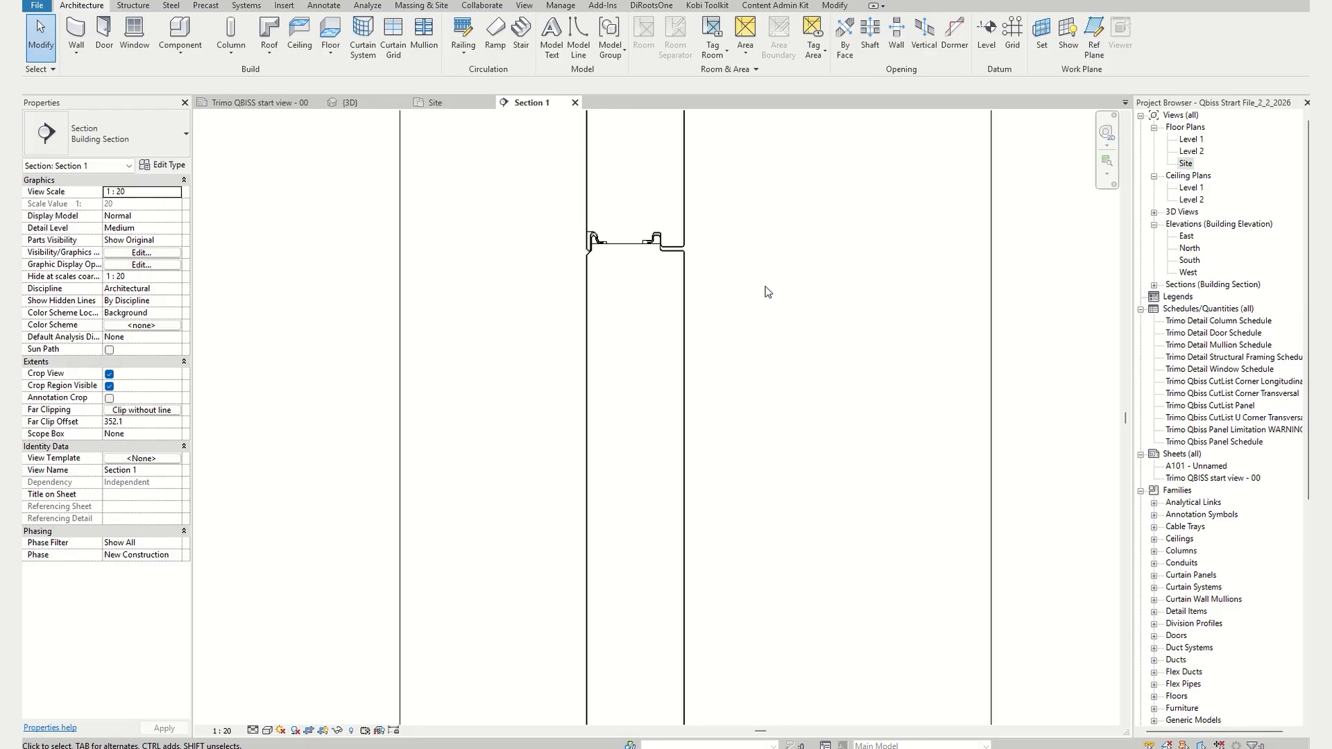
- Open the Site plan and examine the joint profile at the end of the vertical panel run
{"action": "left_click", "coordinate": [435, 102]}
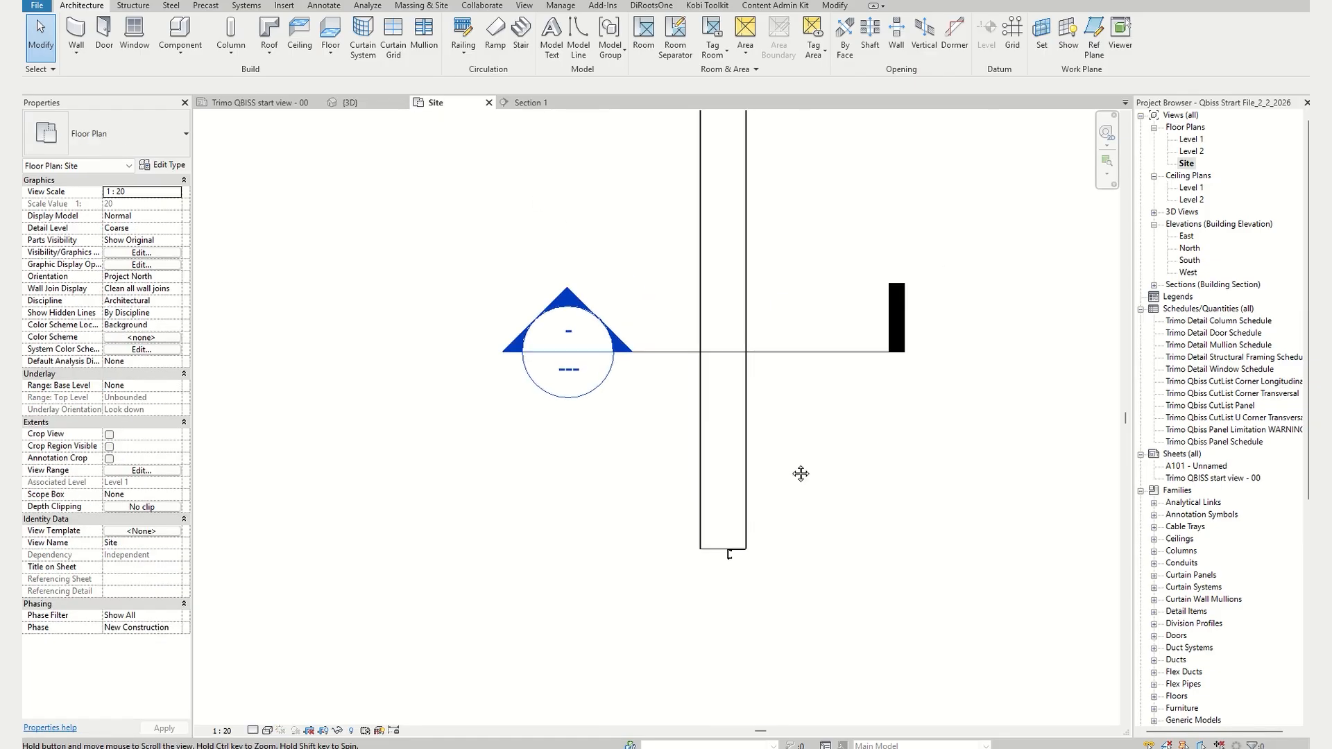
{"action": "middle_click_drag", "start_coordinate": [801, 474], "coordinate": [700, 478]}
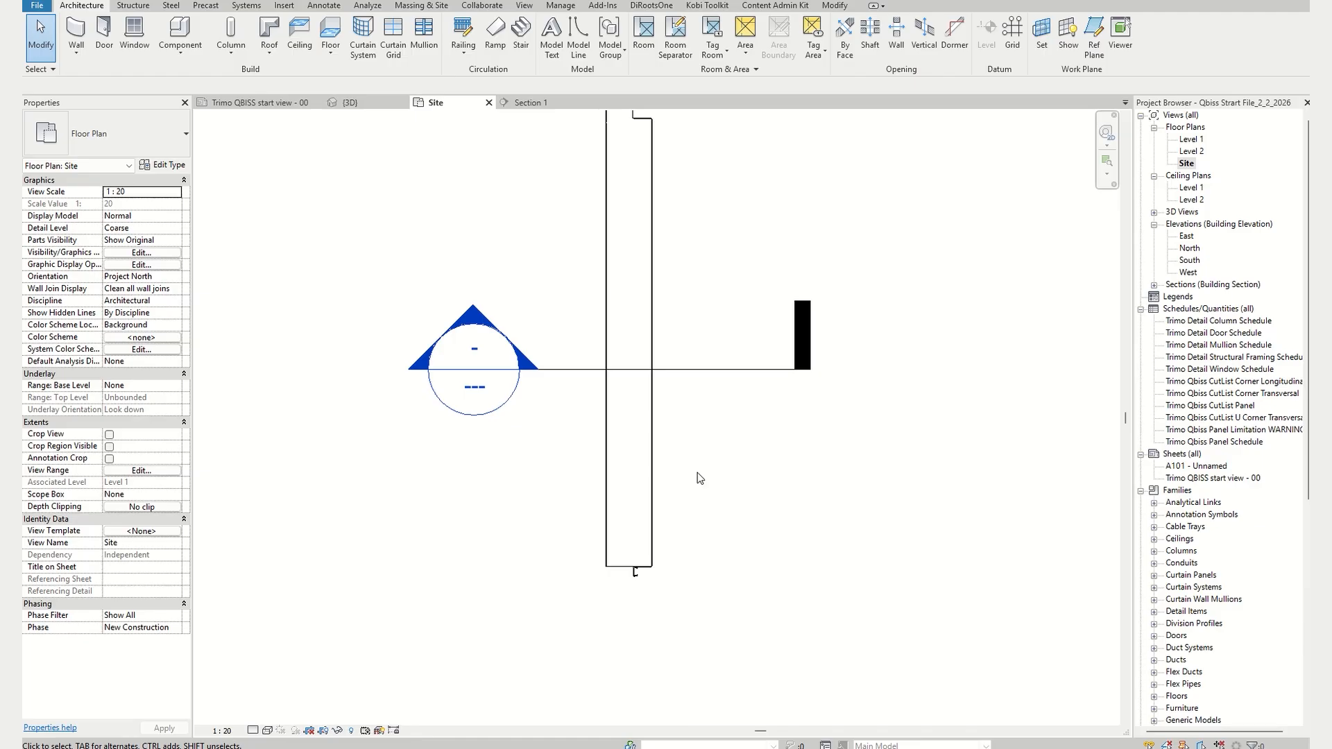
{"action": "scroll", "coordinate": [648, 603], "scroll_direction": "up", "scroll_amount": 4}
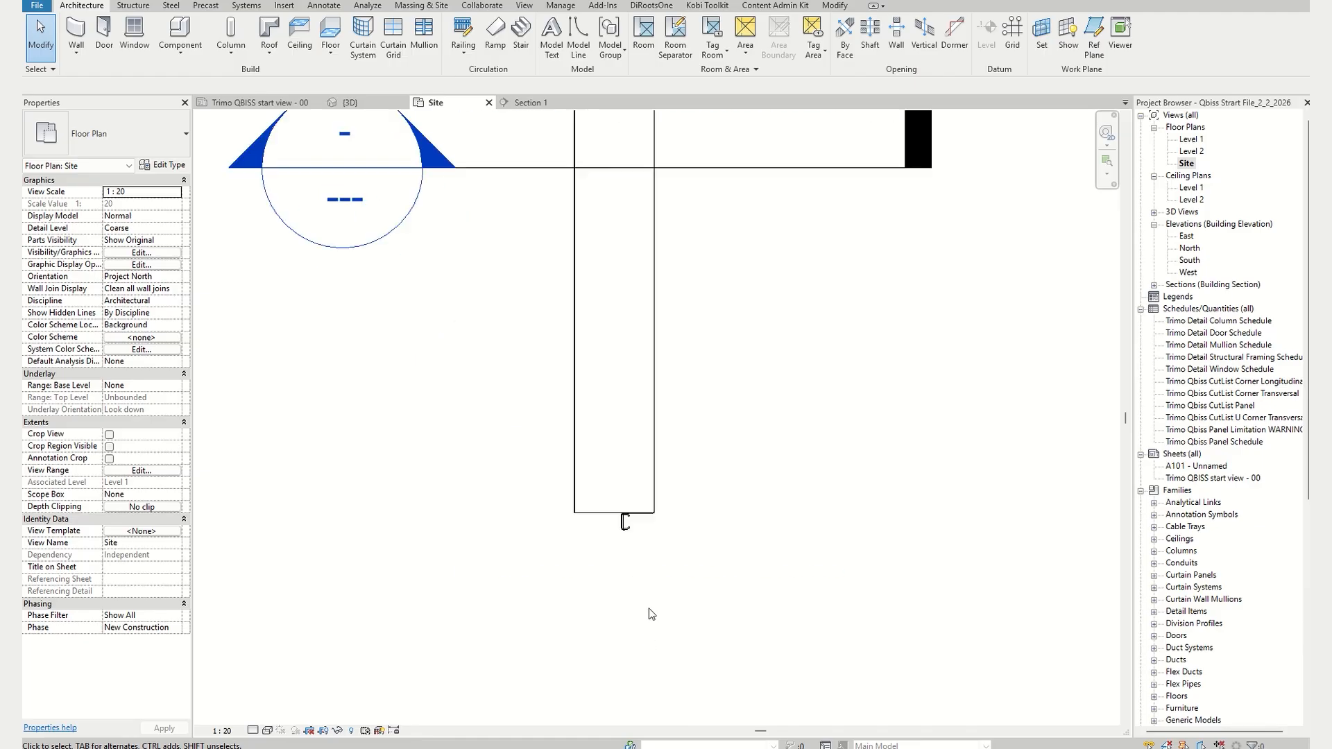
{"action": "scroll", "coordinate": [648, 531], "scroll_direction": "up", "scroll_amount": 2}
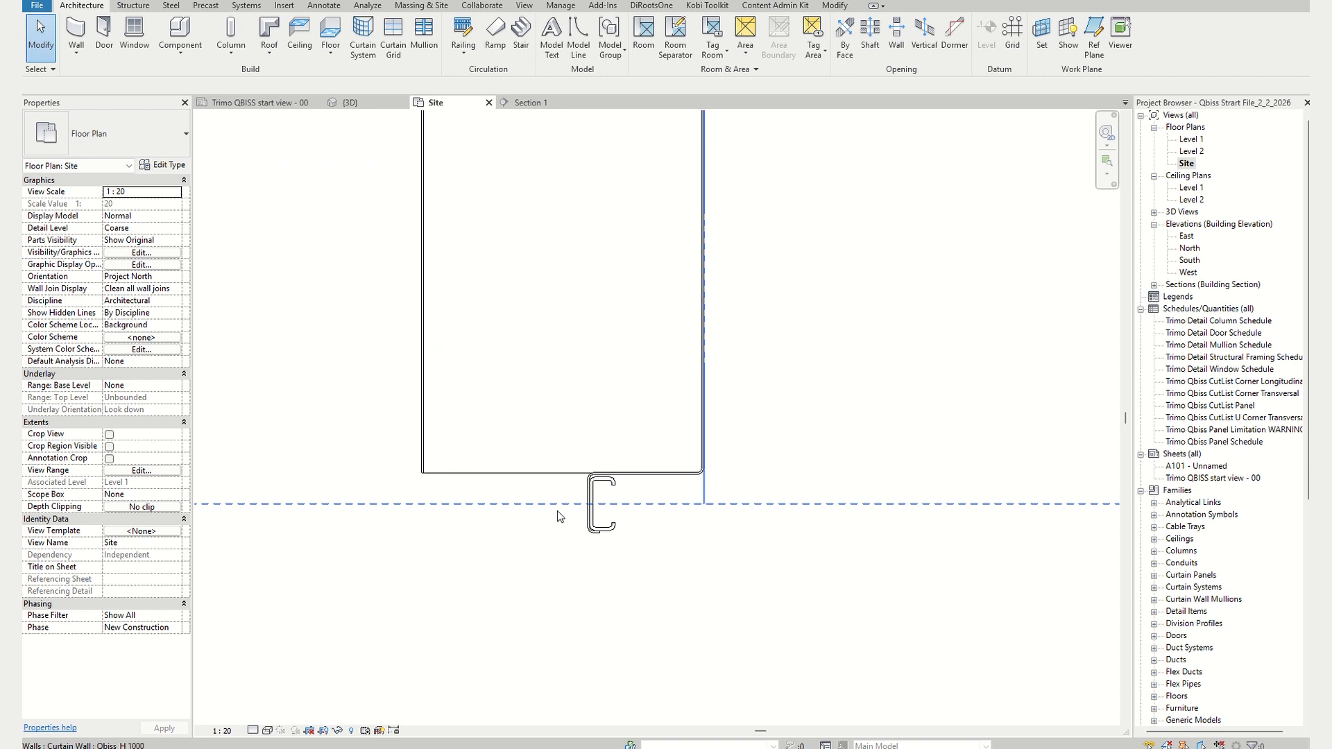
{"action": "scroll", "coordinate": [704, 513], "scroll_direction": "down", "scroll_amount": 5}
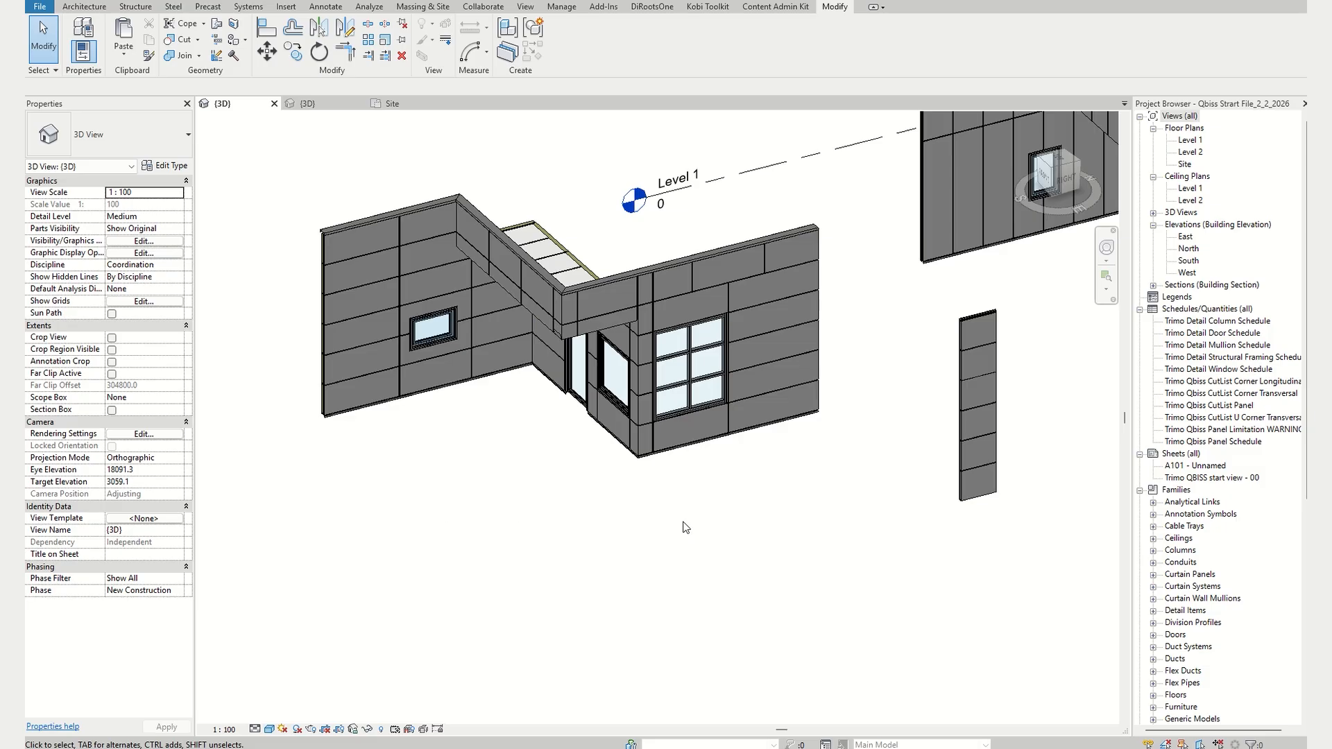
- Copy the corner walls with the door and windows from the sample model and paste them beside the grids in the other project's 3D view
{"action": "left_click_drag", "start_coordinate": [733, 519], "coordinate": [593, 433]}
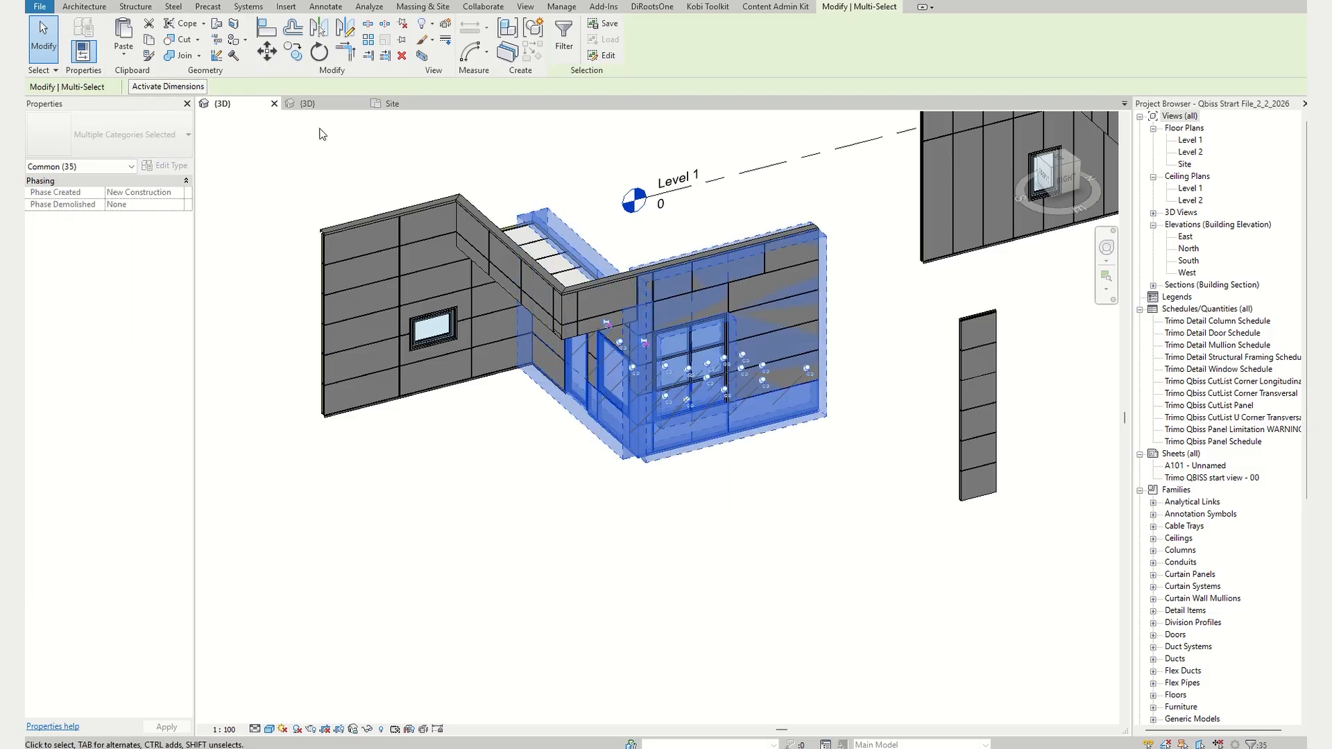
{"action": "left_click", "coordinate": [347, 103]}
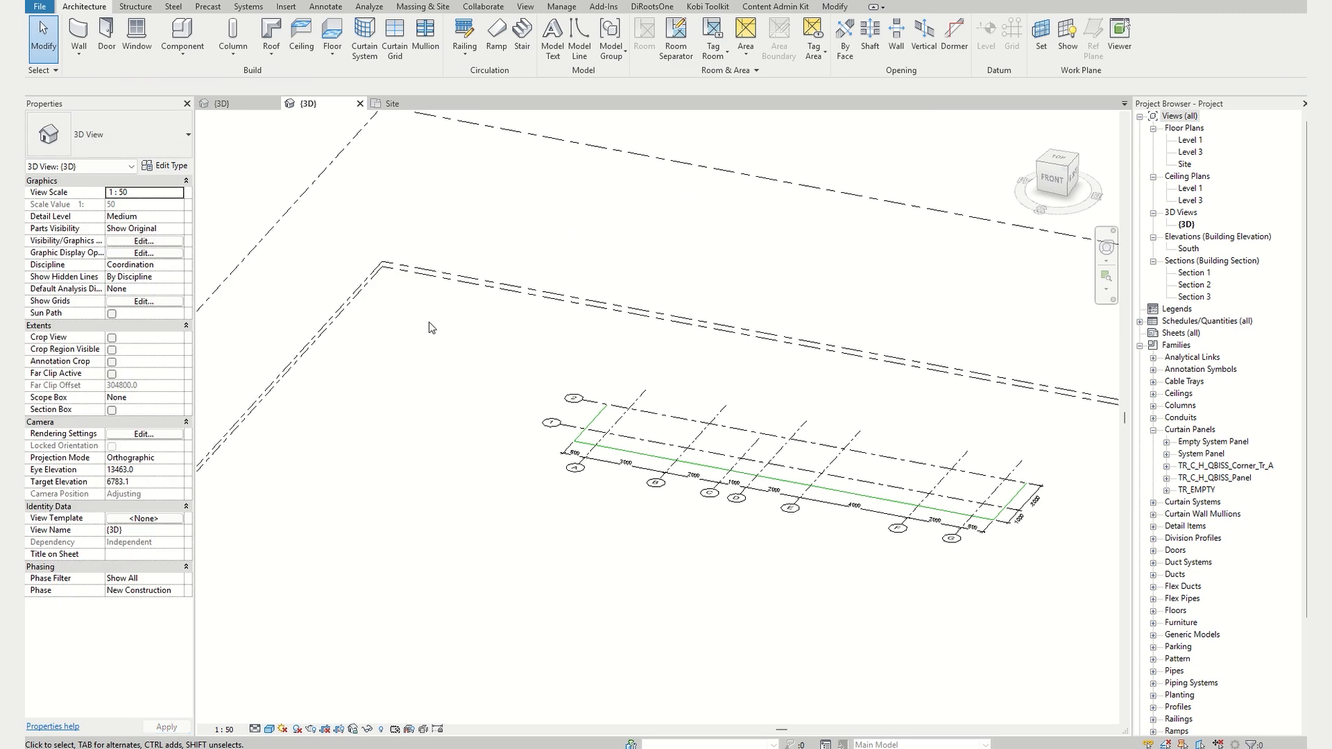
{"action": "key", "text": "ctrl+v"}
{"action": "left_click", "coordinate": [694, 428]}
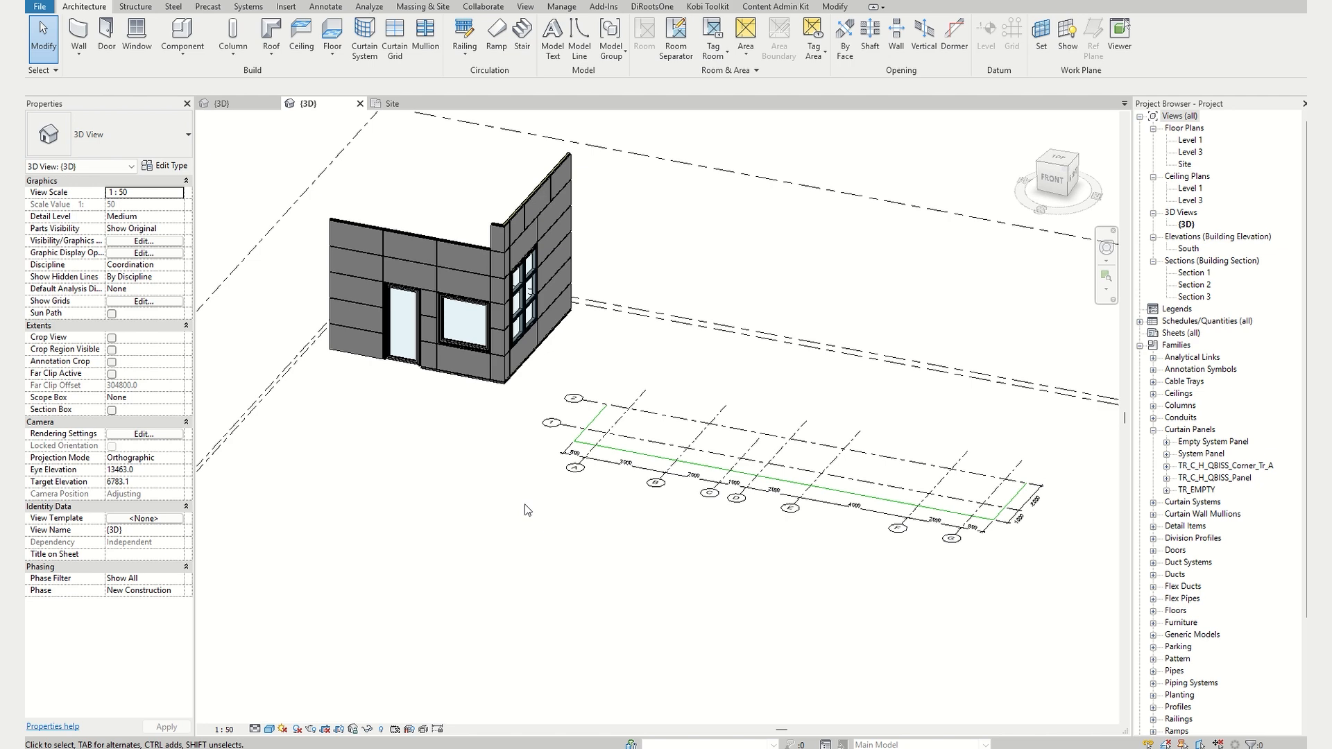
- Draw a Qbiss_H 1000 curtain wall matching the pasted one along the short guide line beside grid G, from grid 2 to the front corner
{"action": "middle_click_drag", "start_coordinate": [784, 555], "coordinate": [618, 556]}
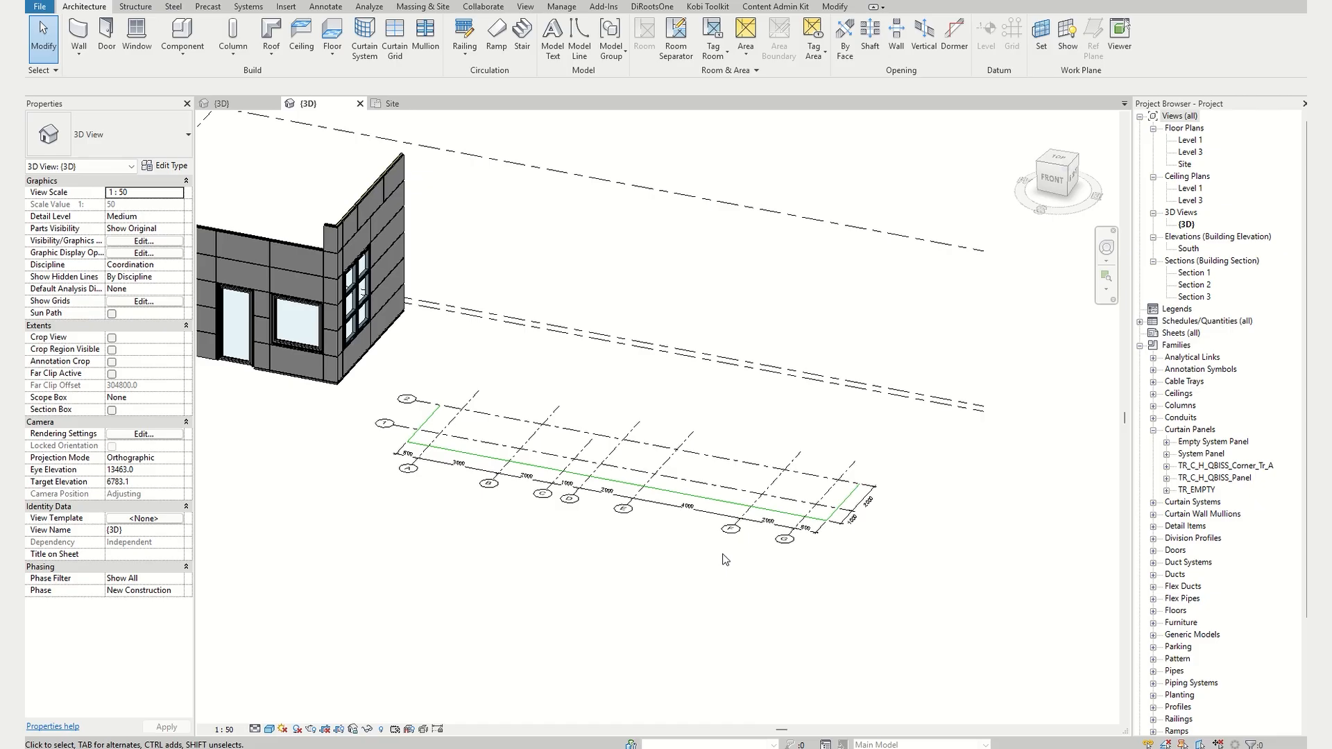
{"action": "left_click", "coordinate": [401, 310]}
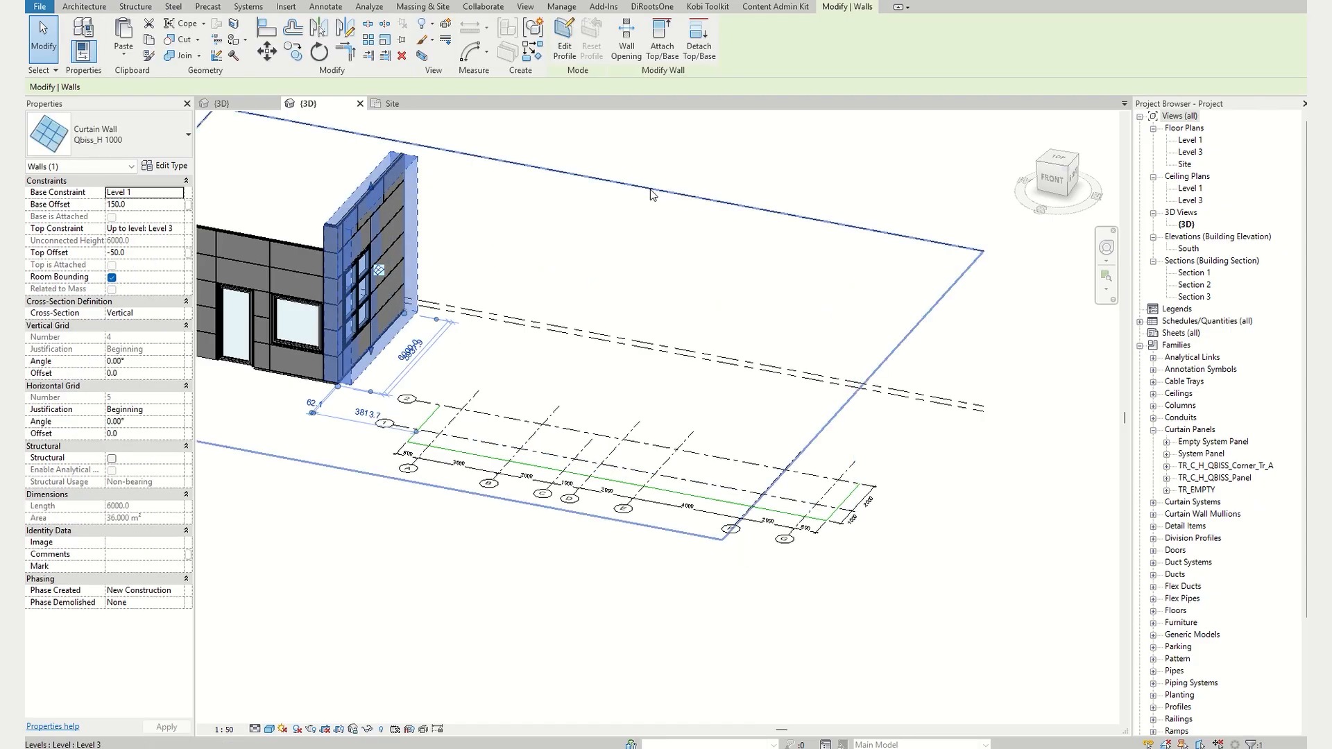
{"action": "left_click", "coordinate": [532, 50]}
{"action": "scroll", "coordinate": [841, 496], "scroll_direction": "up", "scroll_amount": 4}
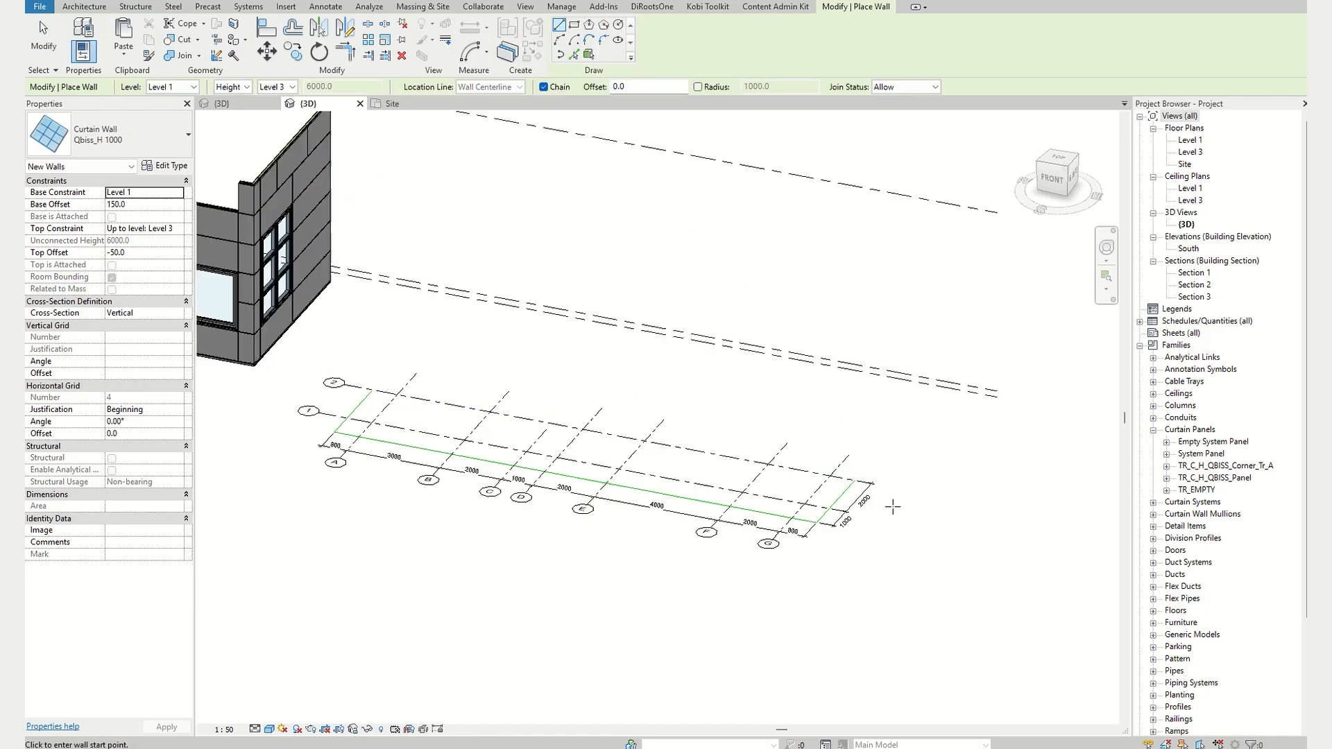
{"action": "scroll", "coordinate": [841, 497], "scroll_direction": "up", "scroll_amount": 3}
{"action": "left_click", "coordinate": [843, 426]}
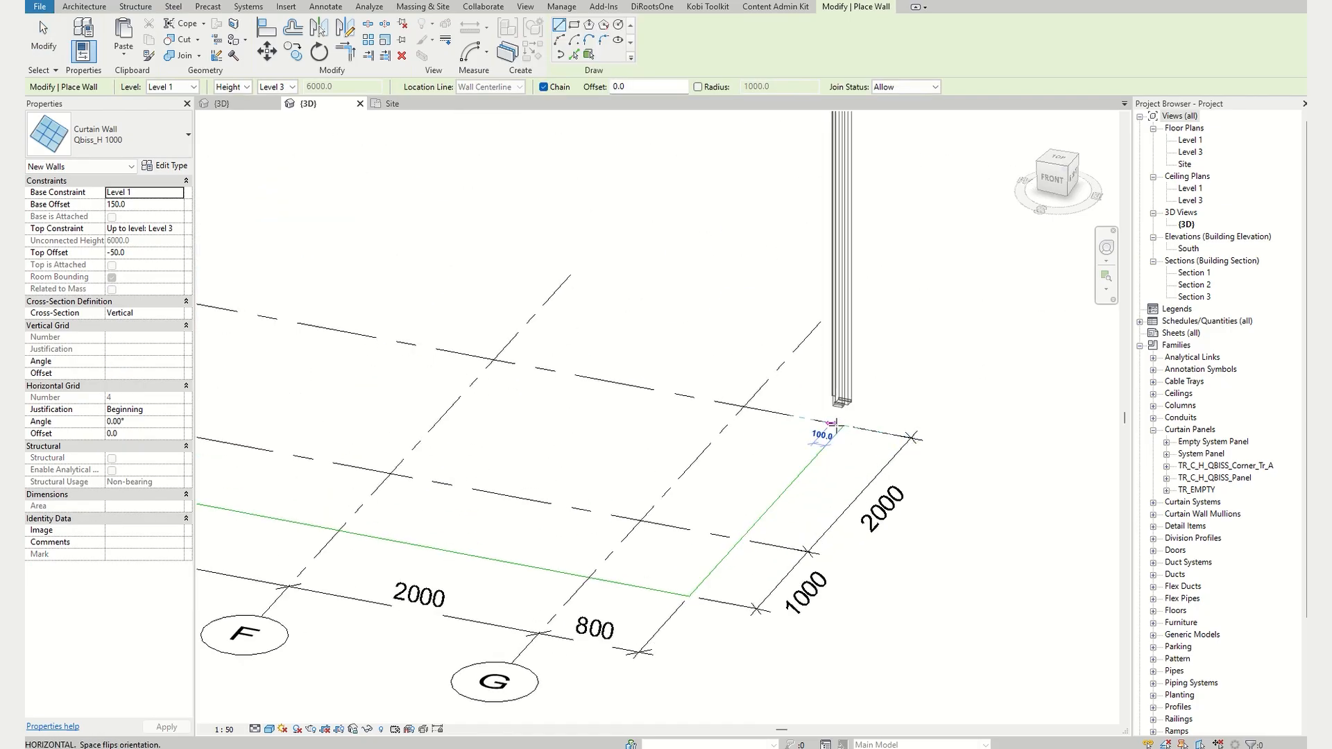
{"action": "left_click", "coordinate": [689, 595]}
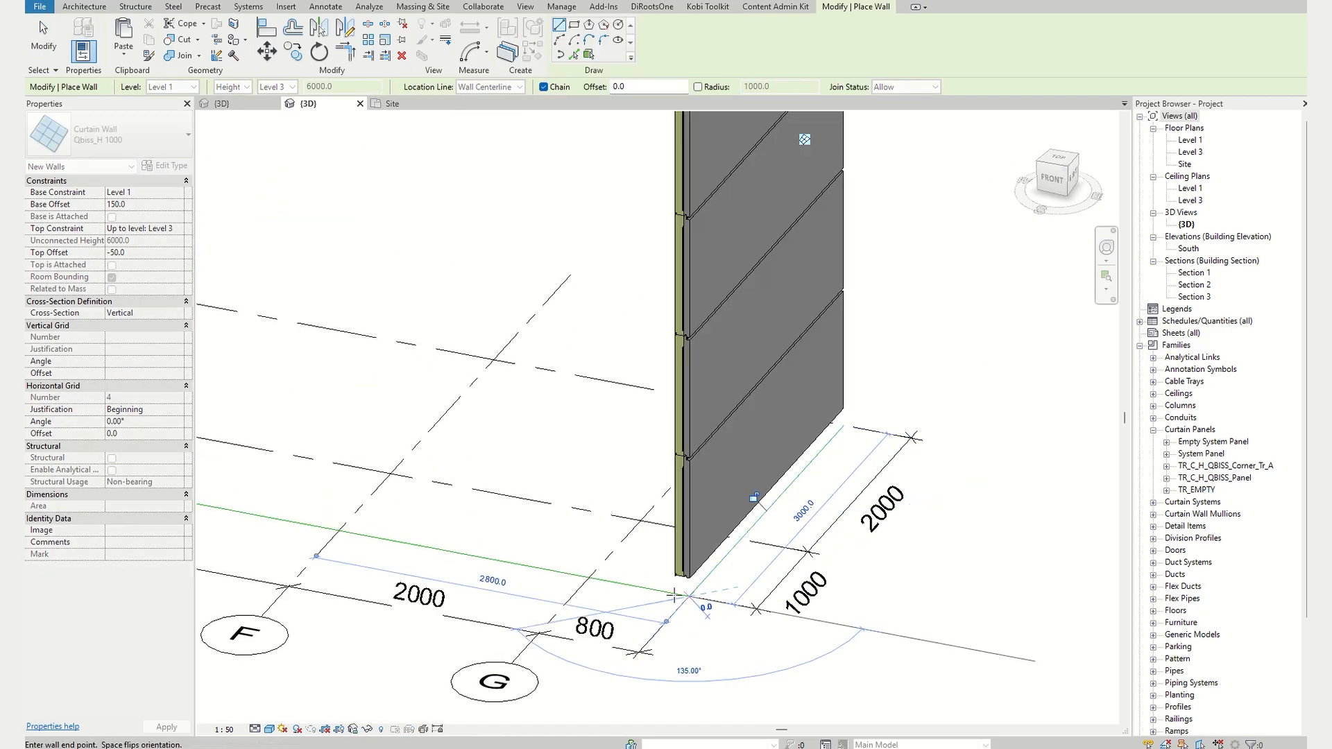
- Continue the curtain wall along the long front guide line to the corner beside grid A
{"action": "scroll", "coordinate": [422, 521], "scroll_direction": "down", "scroll_amount": 3}
{"action": "middle_click_drag", "start_coordinate": [236, 510], "coordinate": [1078, 551]}
{"action": "scroll", "coordinate": [369, 429], "scroll_direction": "up", "scroll_amount": 2}
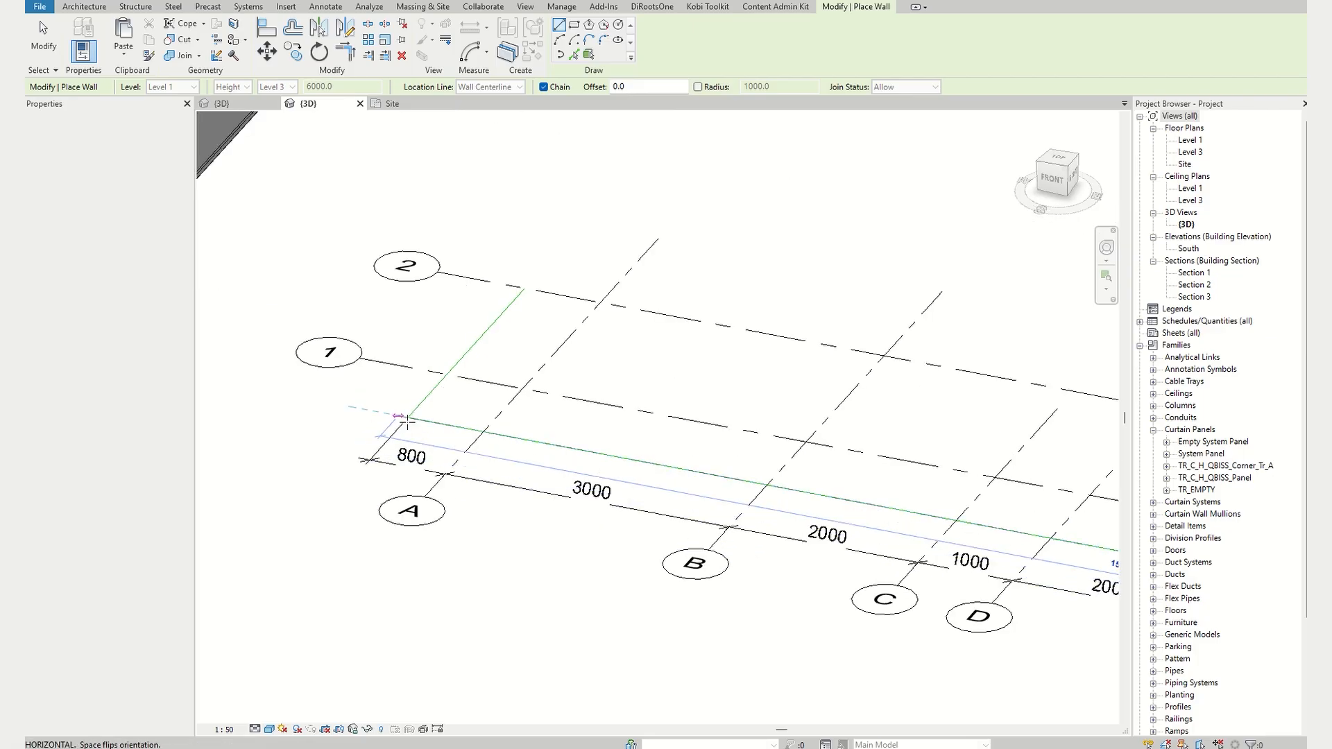
{"action": "left_click", "coordinate": [408, 419]}
- Draw the last curtain wall segment from the corner beside grid A back to grid 2 and finish placing walls
{"action": "middle_click_drag", "start_coordinate": [408, 418], "coordinate": [783, 438], "text": "shift"}
{"action": "scroll", "coordinate": [602, 409], "scroll_direction": "down", "scroll_amount": 2}
{"action": "middle_click_drag", "start_coordinate": [602, 409], "coordinate": [776, 470]}
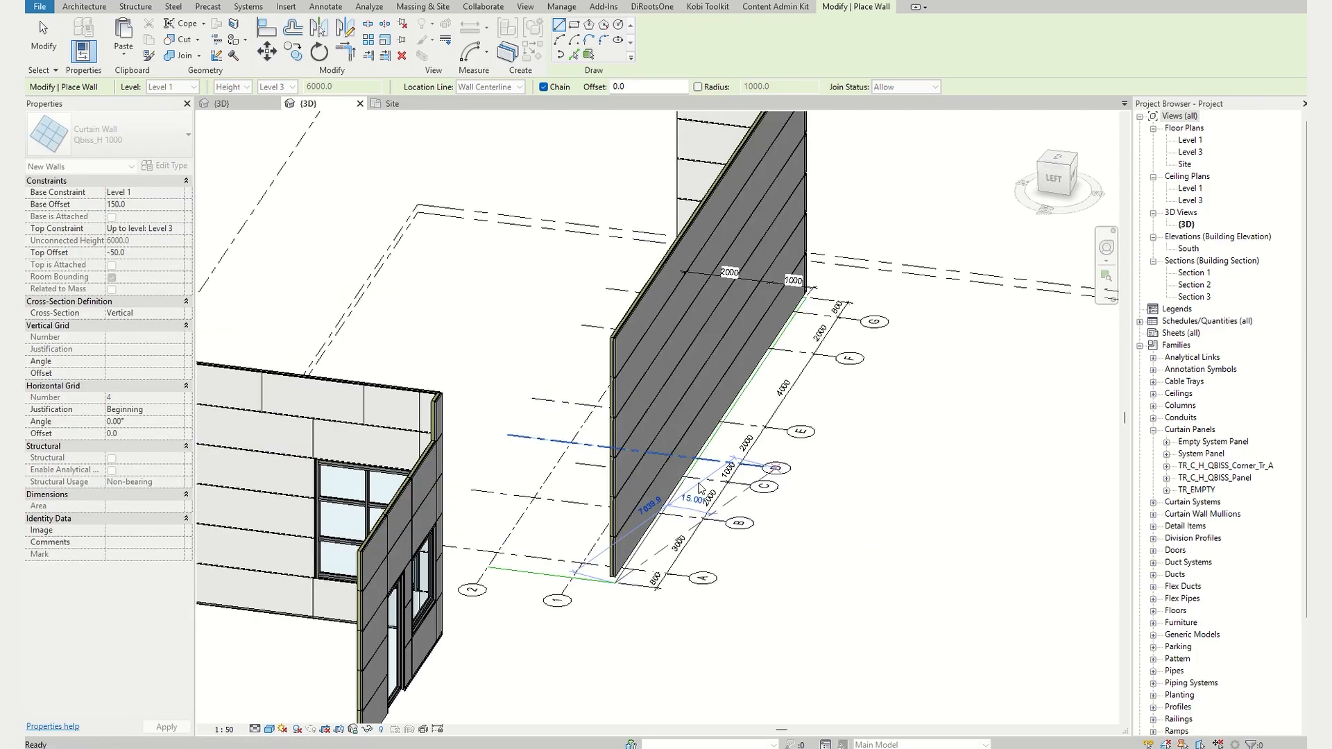
{"action": "scroll", "coordinate": [528, 557], "scroll_direction": "up", "scroll_amount": 4}
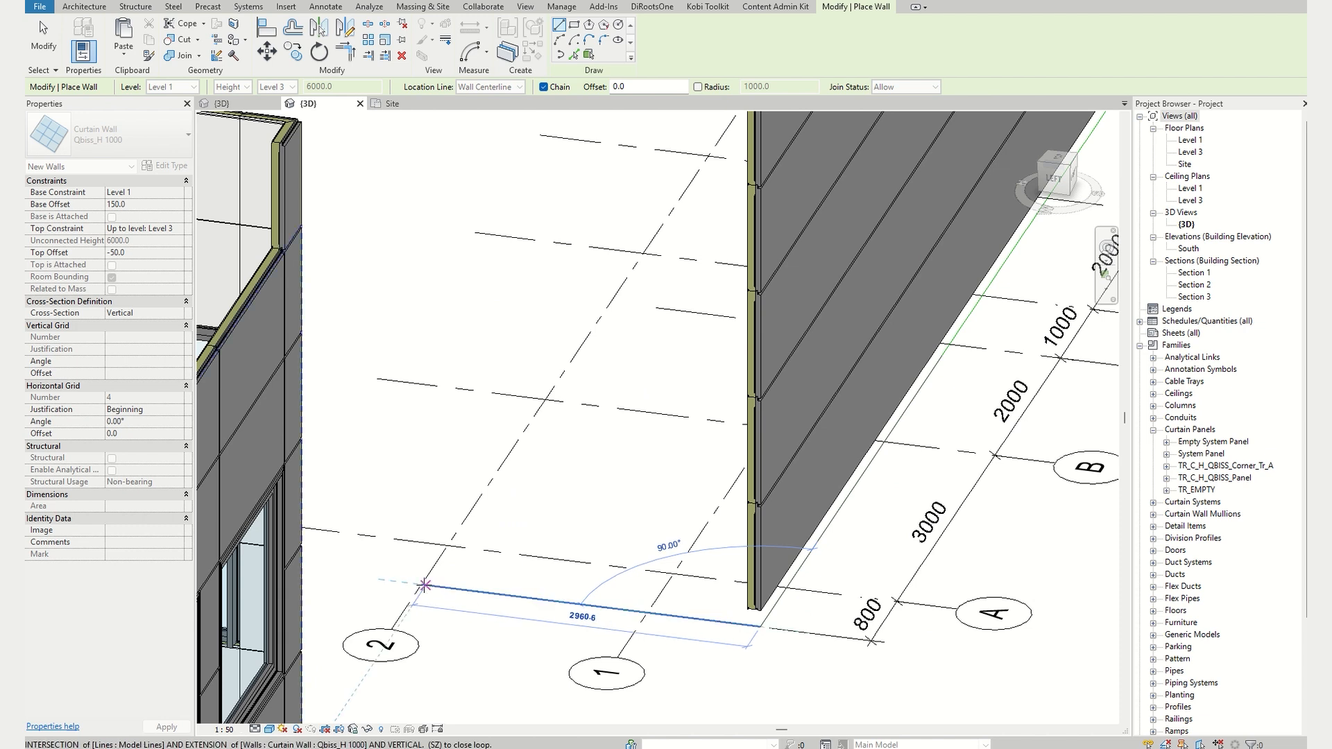
{"action": "left_click", "coordinate": [421, 584]}
{"action": "key", "text": "Escape"}
{"action": "scroll", "coordinate": [510, 490], "scroll_direction": "down", "scroll_amount": 4}
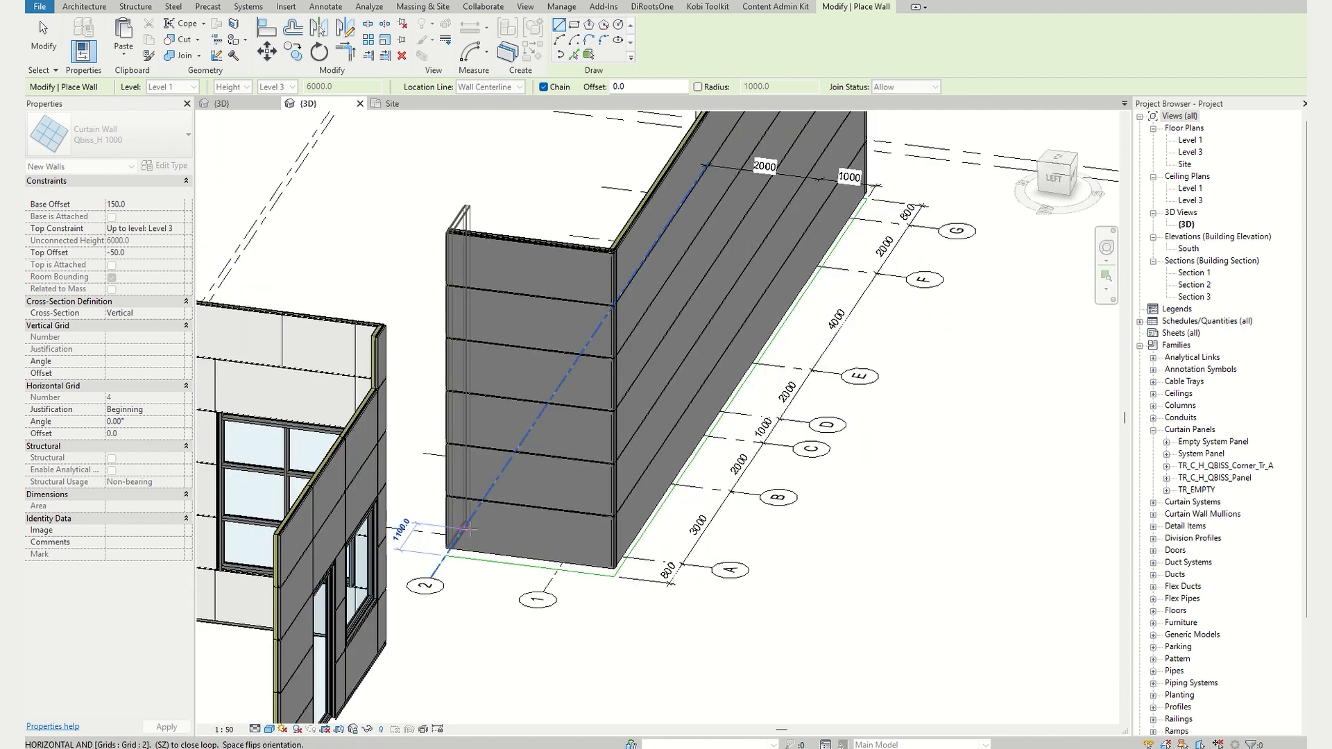
{"action": "key", "text": "Escape"}
{"action": "middle_click_drag", "start_coordinate": [655, 458], "coordinate": [601, 476], "text": "shift"}
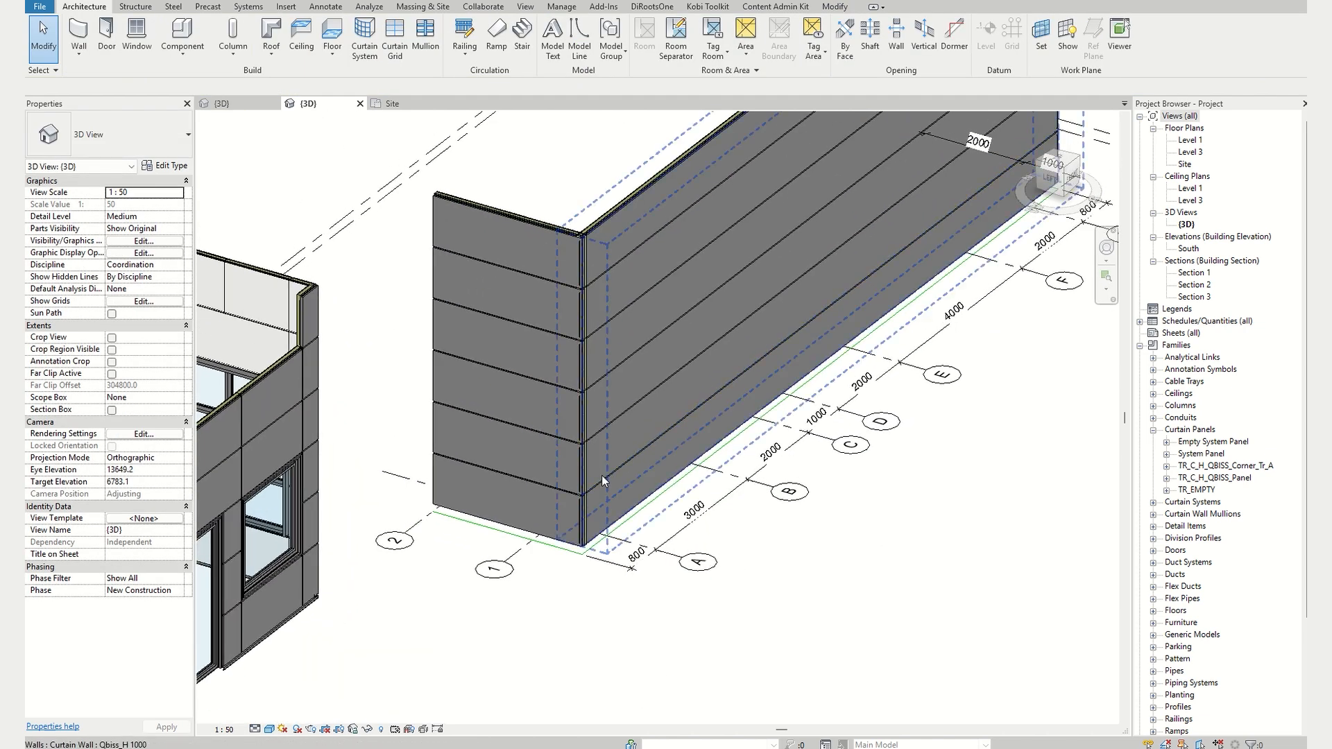
- In the Site plan, flip the orientation of the long front curtain wall and flip it back
{"action": "left_click", "coordinate": [389, 103]}
{"action": "scroll", "coordinate": [626, 411], "scroll_direction": "up", "scroll_amount": 2}
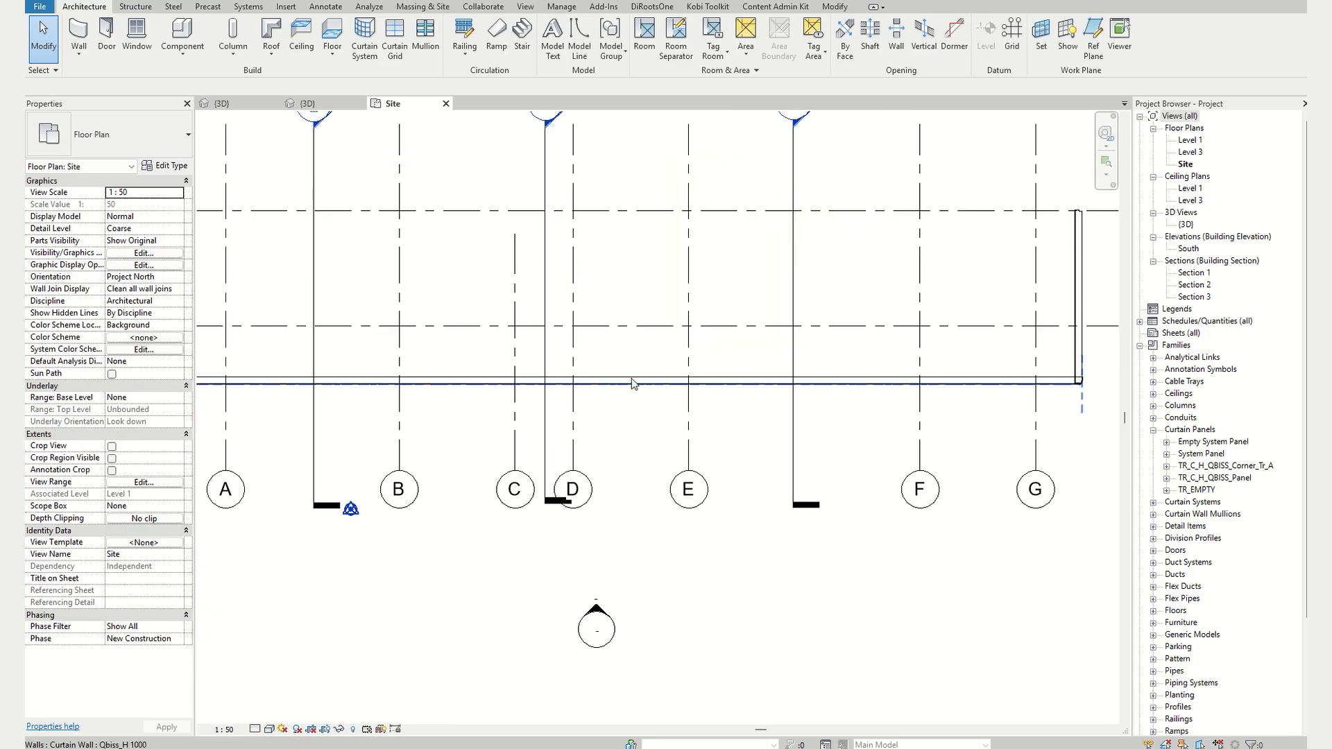
{"action": "scroll", "coordinate": [636, 376], "scroll_direction": "up", "scroll_amount": 2}
{"action": "left_click", "coordinate": [597, 389]}
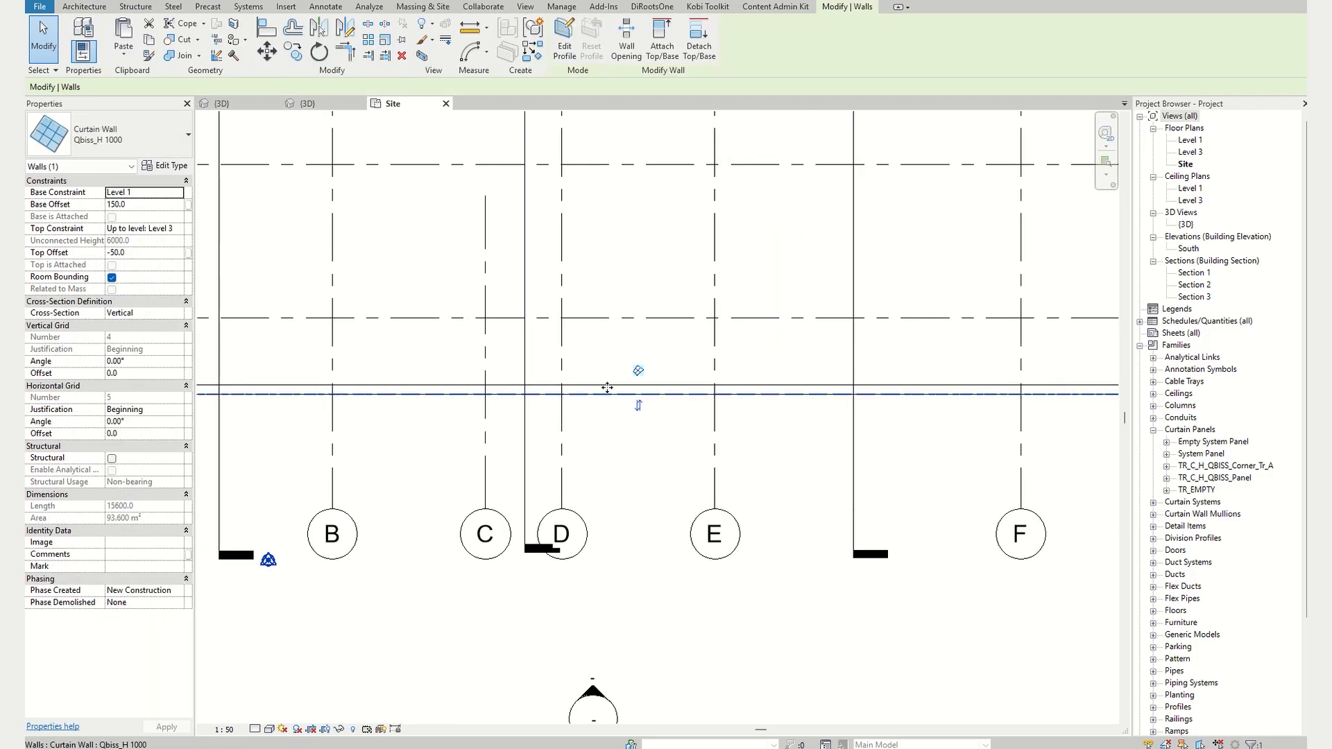
{"action": "scroll", "coordinate": [642, 399], "scroll_direction": "up", "scroll_amount": 1}
{"action": "left_click", "coordinate": [637, 407]}
{"action": "left_click", "coordinate": [636, 382]}
- Examine the corner beside grid G where the long and short curtain walls meet in plan, and clear the selection
{"action": "scroll", "coordinate": [726, 404], "scroll_direction": "down", "scroll_amount": 1}
{"action": "middle_click_drag", "start_coordinate": [872, 426], "coordinate": [372, 427]}
{"action": "scroll", "coordinate": [598, 404], "scroll_direction": "up", "scroll_amount": 6}
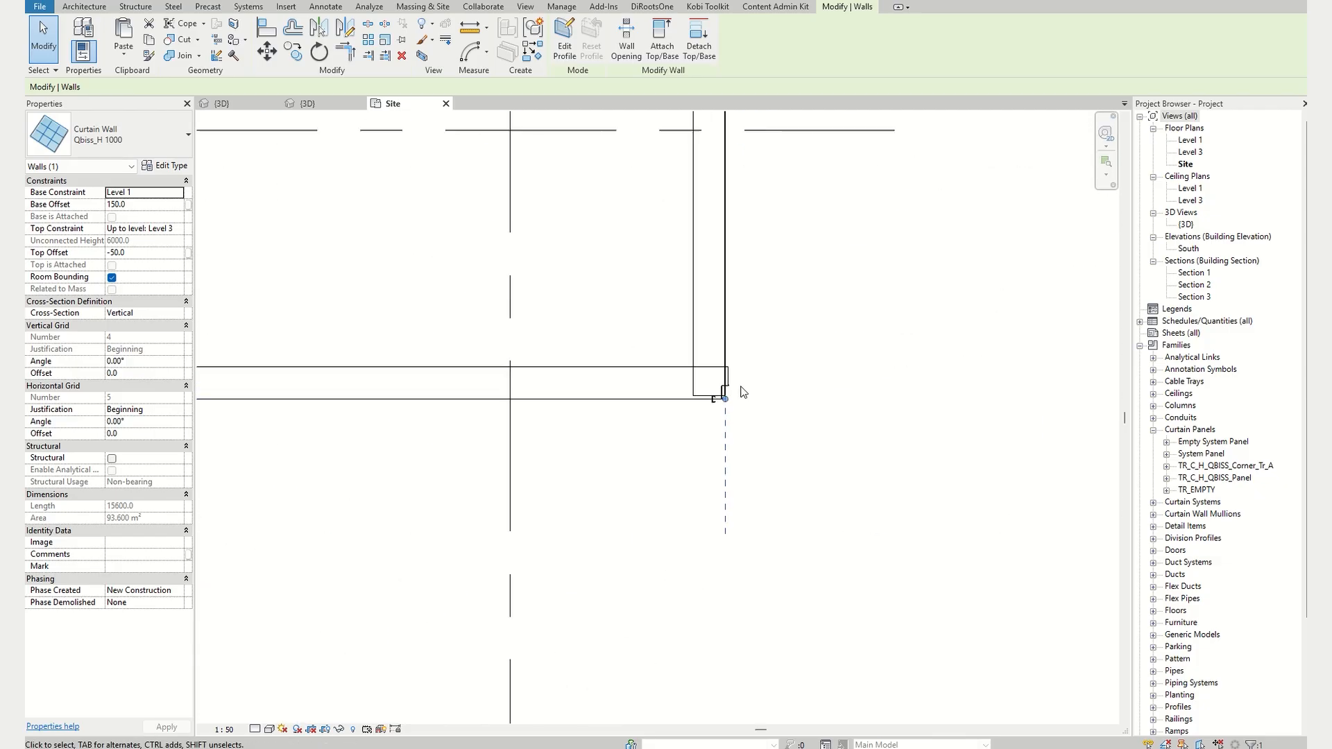
{"action": "scroll", "coordinate": [741, 390], "scroll_direction": "up", "scroll_amount": 3}
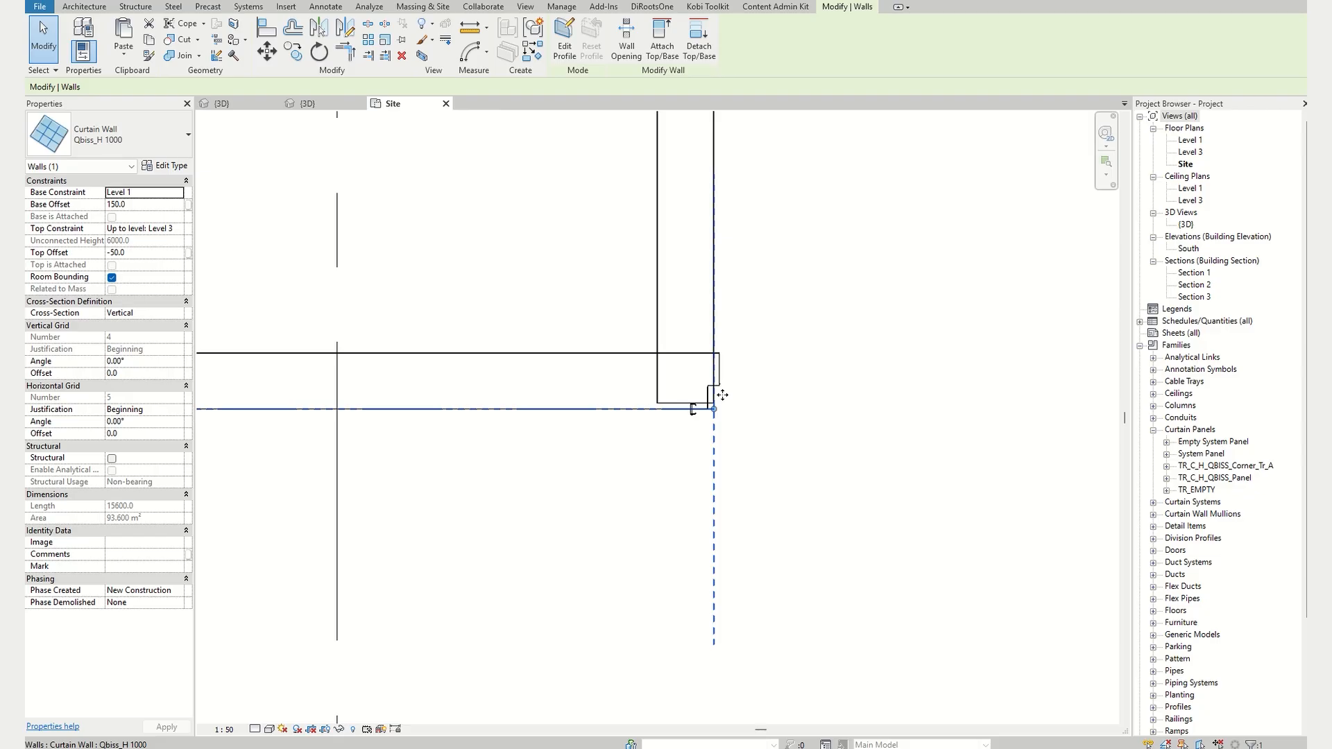
{"action": "middle_click_drag", "start_coordinate": [938, 595], "coordinate": [900, 646]}
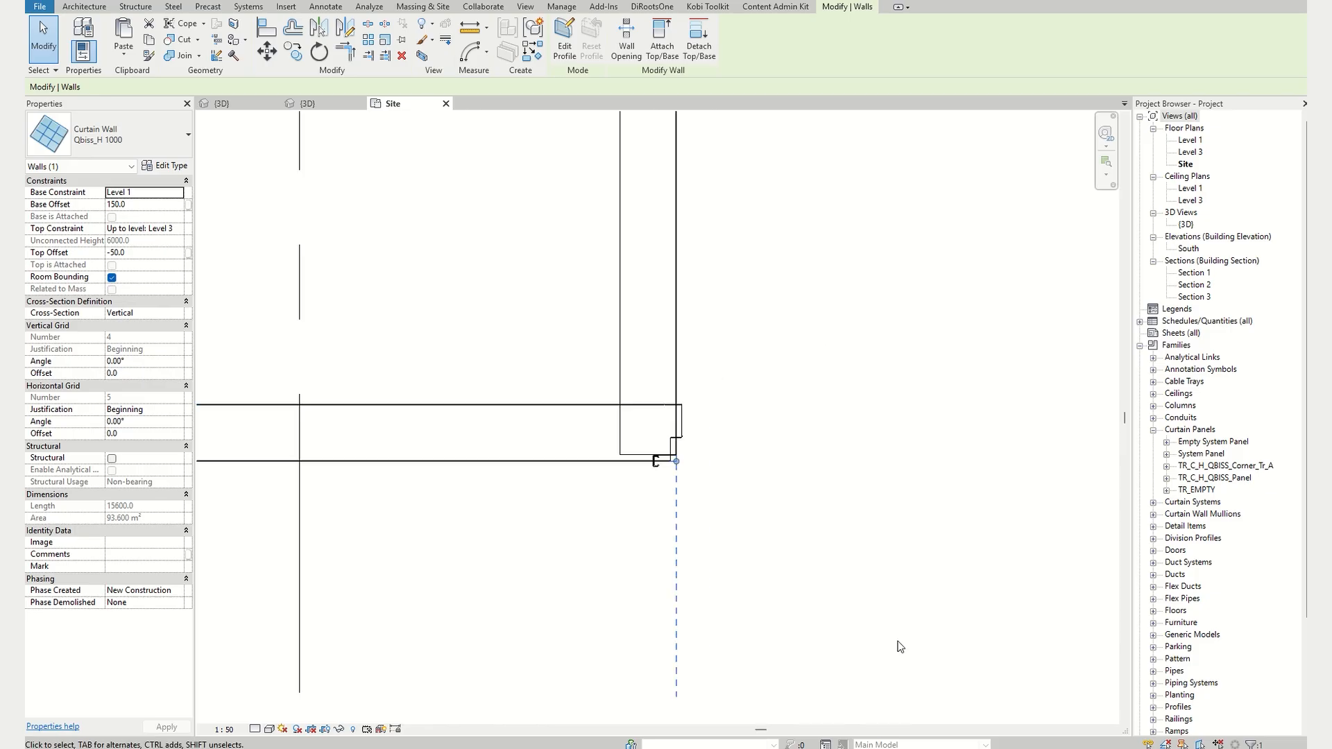
{"action": "left_click", "coordinate": [889, 604]}
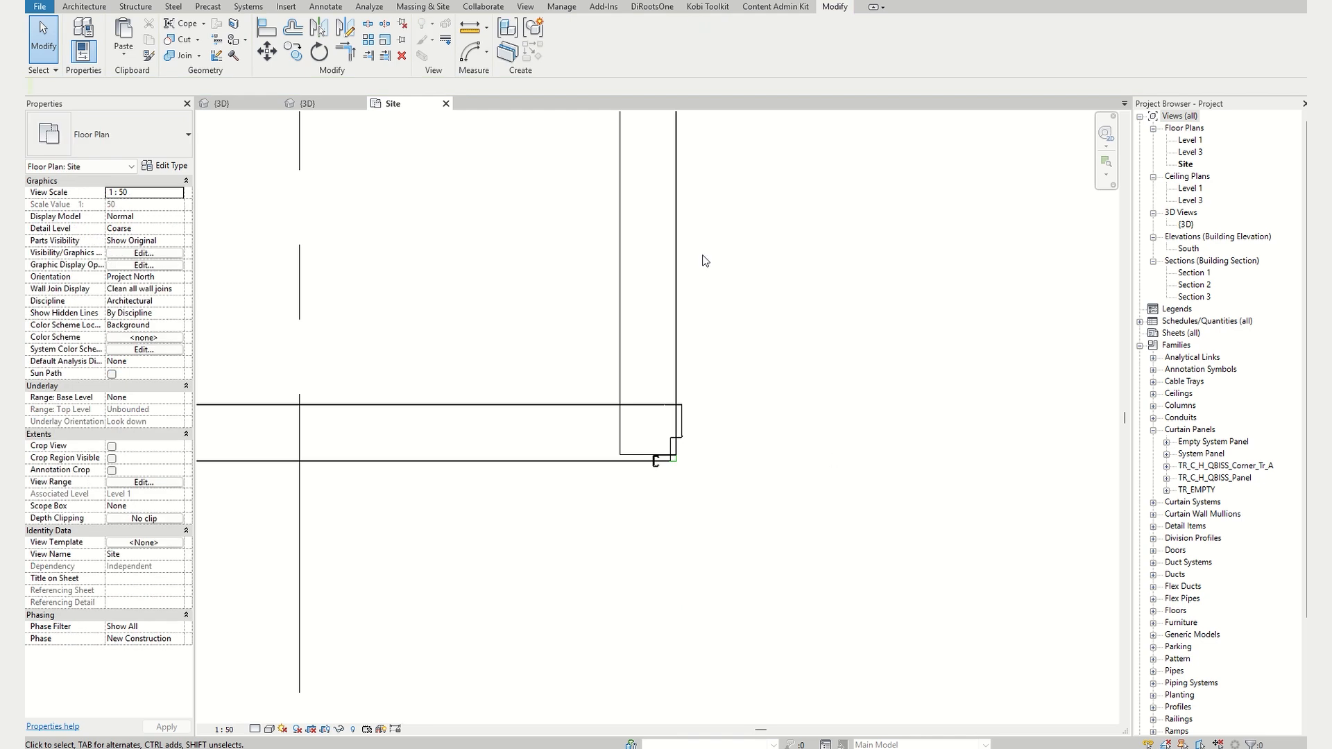
- Select all three new curtain walls in the 3D view and set their base constraint to Level 2 with a base offset of 0
{"action": "left_click", "coordinate": [308, 103]}
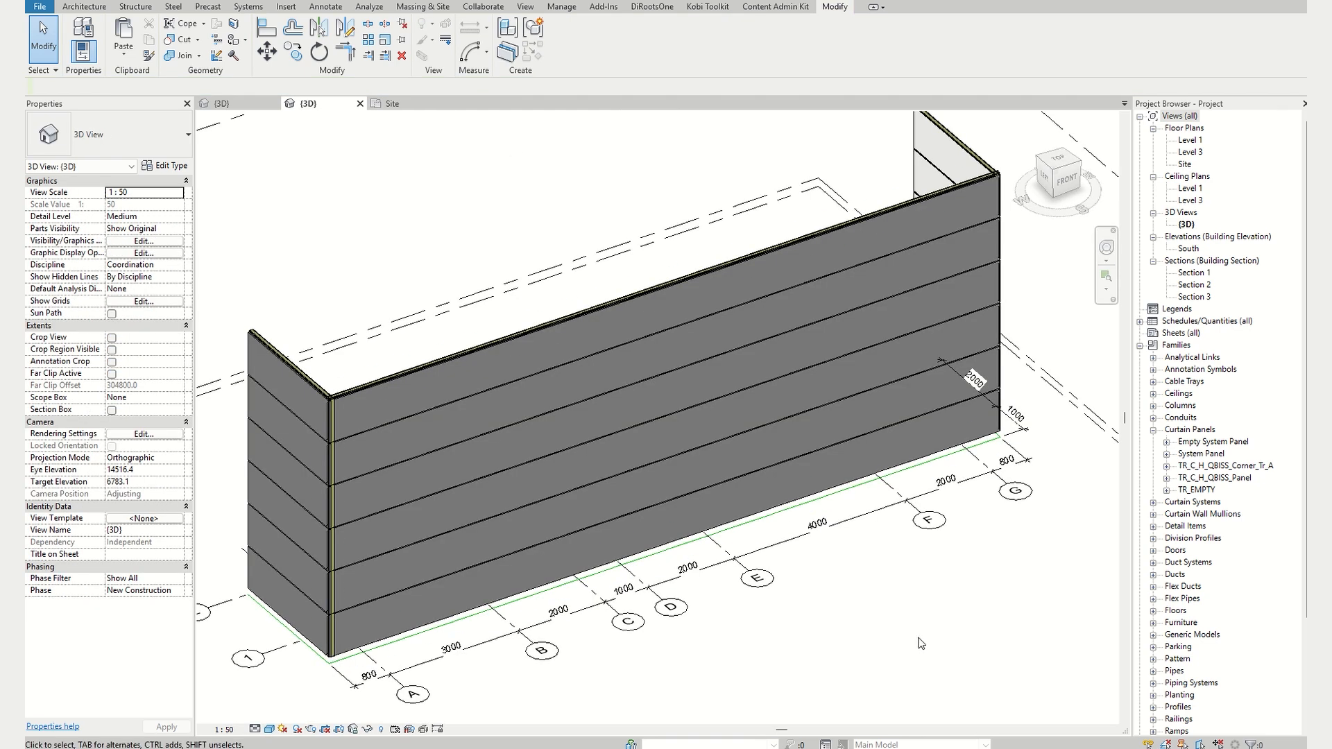
{"action": "left_click", "coordinate": [594, 318]}
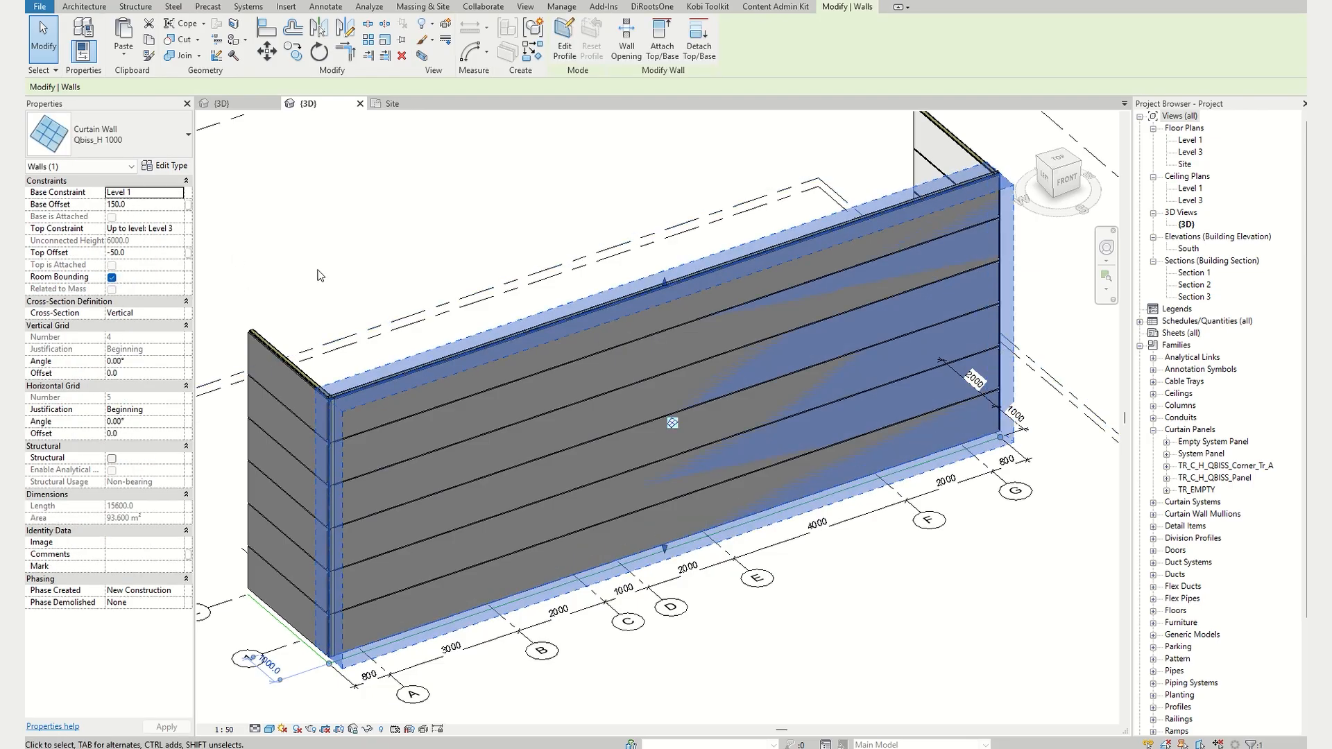
{"action": "left_click", "coordinate": [285, 376], "text": "ctrl"}
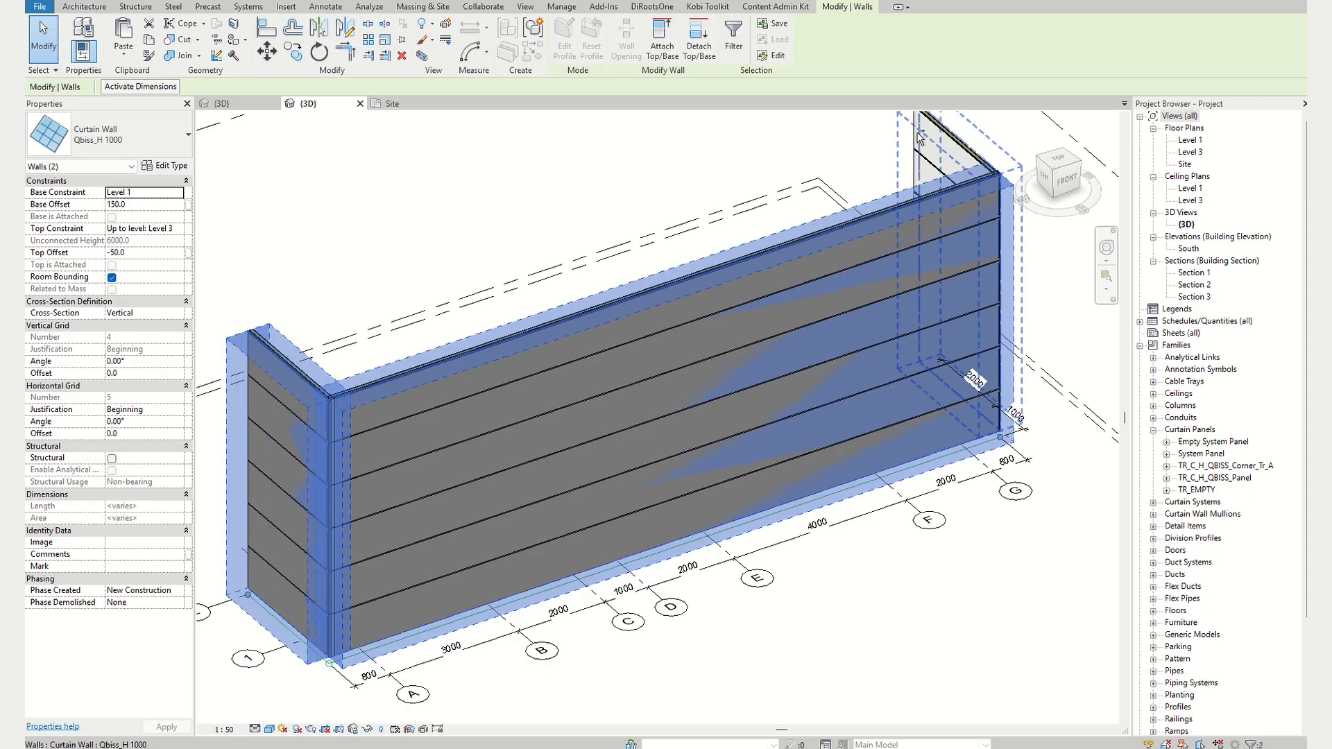
{"action": "left_click", "coordinate": [935, 143], "text": "ctrl"}
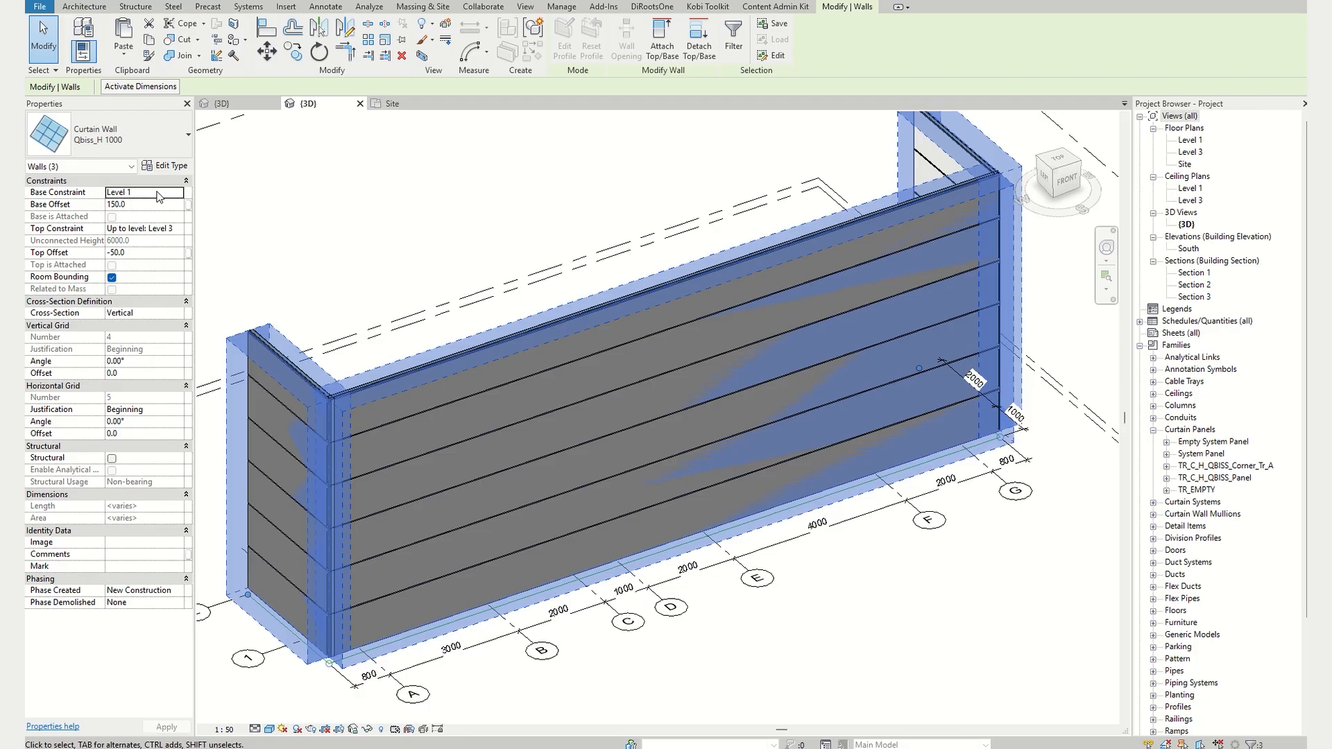
{"action": "left_click", "coordinate": [153, 194]}
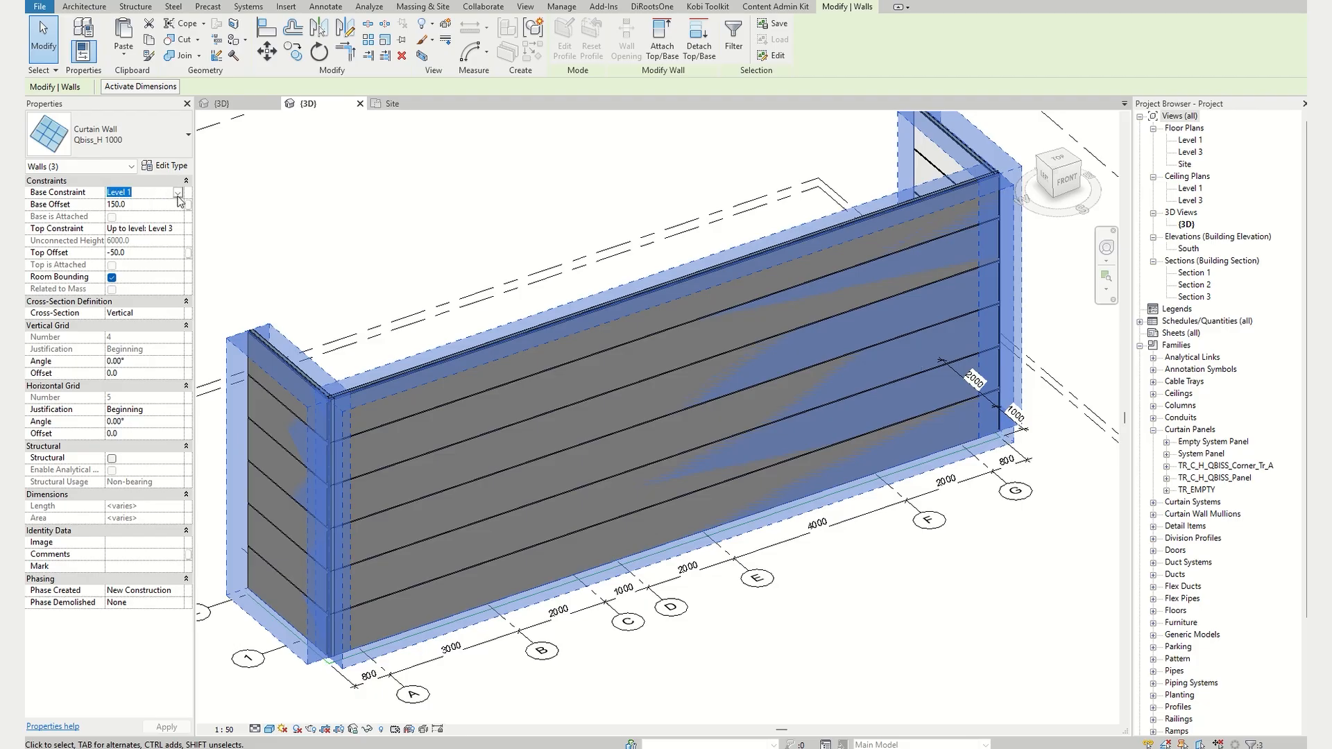
{"action": "left_click", "coordinate": [178, 192]}
{"action": "left_click", "coordinate": [121, 214]}
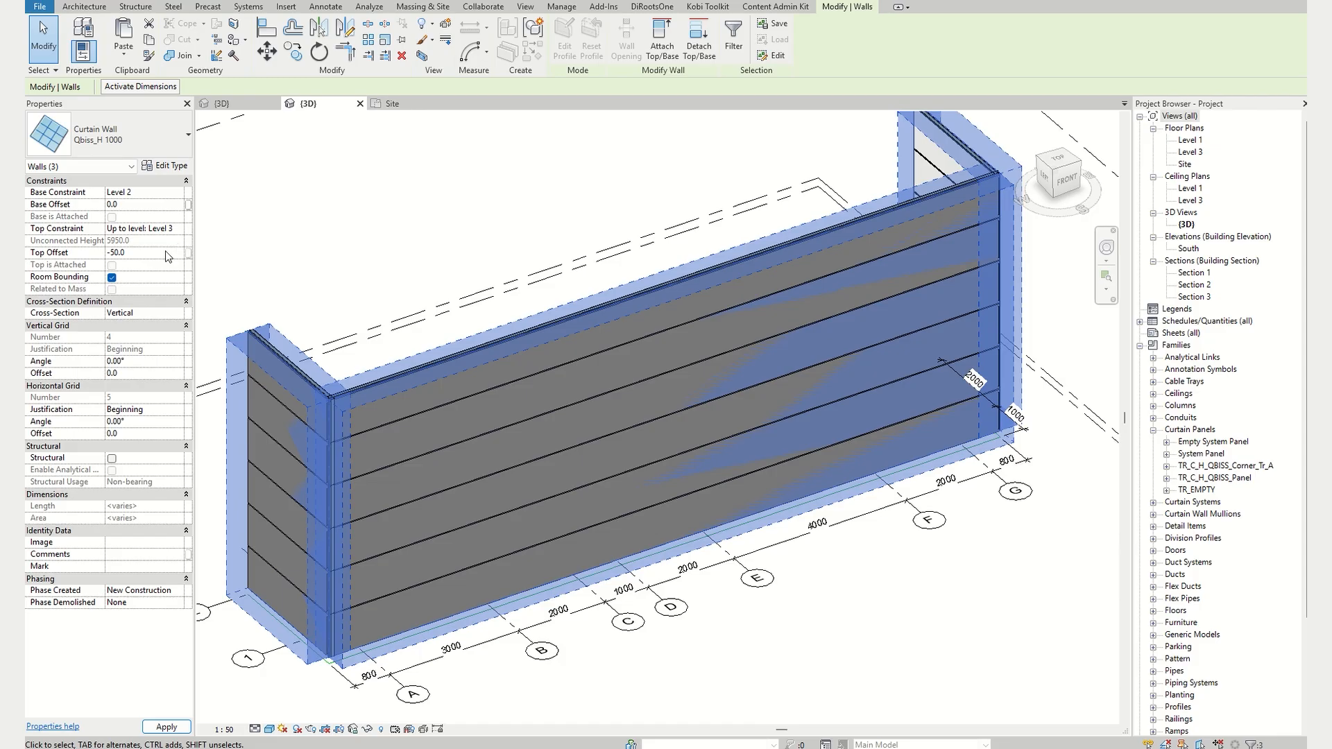
- Set the top offset of the three curtain walls to 0, keeping the top constraint at Level 3, and clear the selection
{"action": "left_click", "coordinate": [170, 228]}
{"action": "left_click", "coordinate": [137, 252]}
{"action": "type", "text": "0"}
{"action": "left_click", "coordinate": [431, 176]}
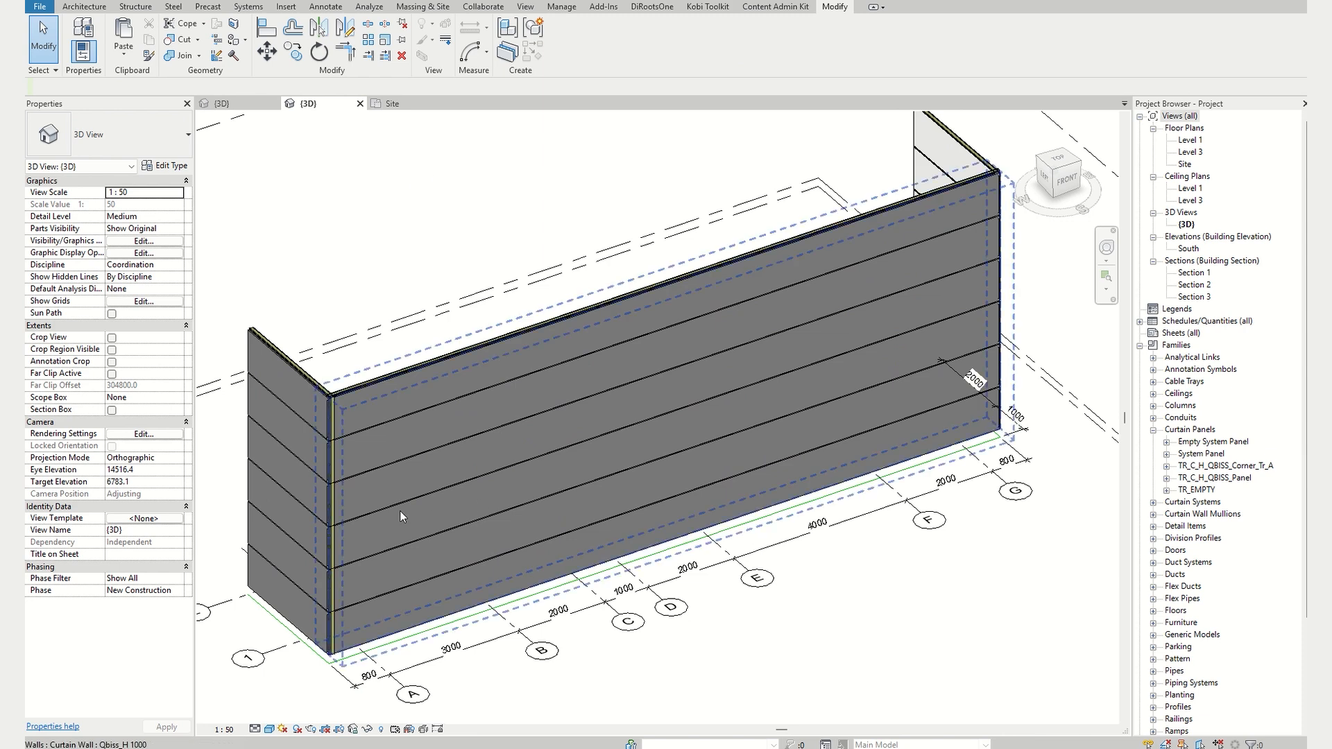
- Set the horizontal grid spacing of the Qbiss_H 1000 curtain wall type to 1200
{"action": "left_click", "coordinate": [443, 467]}
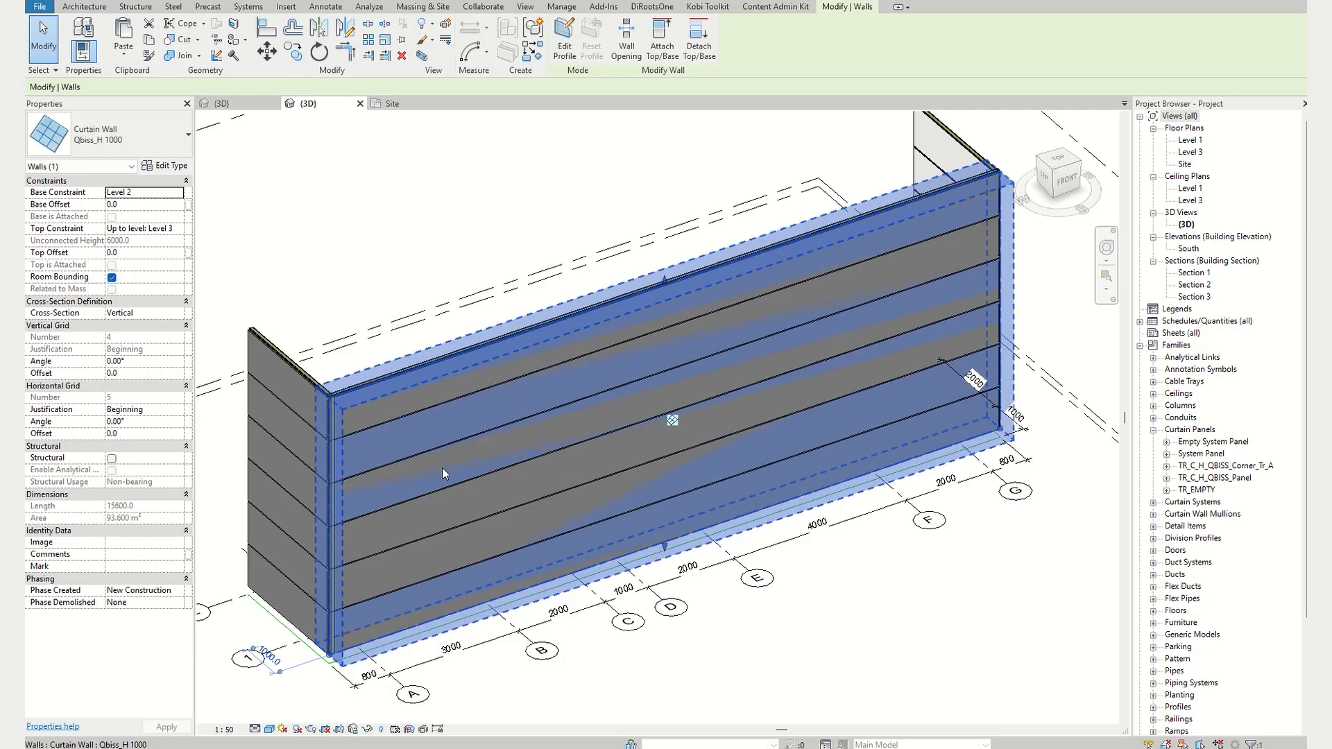
{"action": "left_click", "coordinate": [171, 166]}
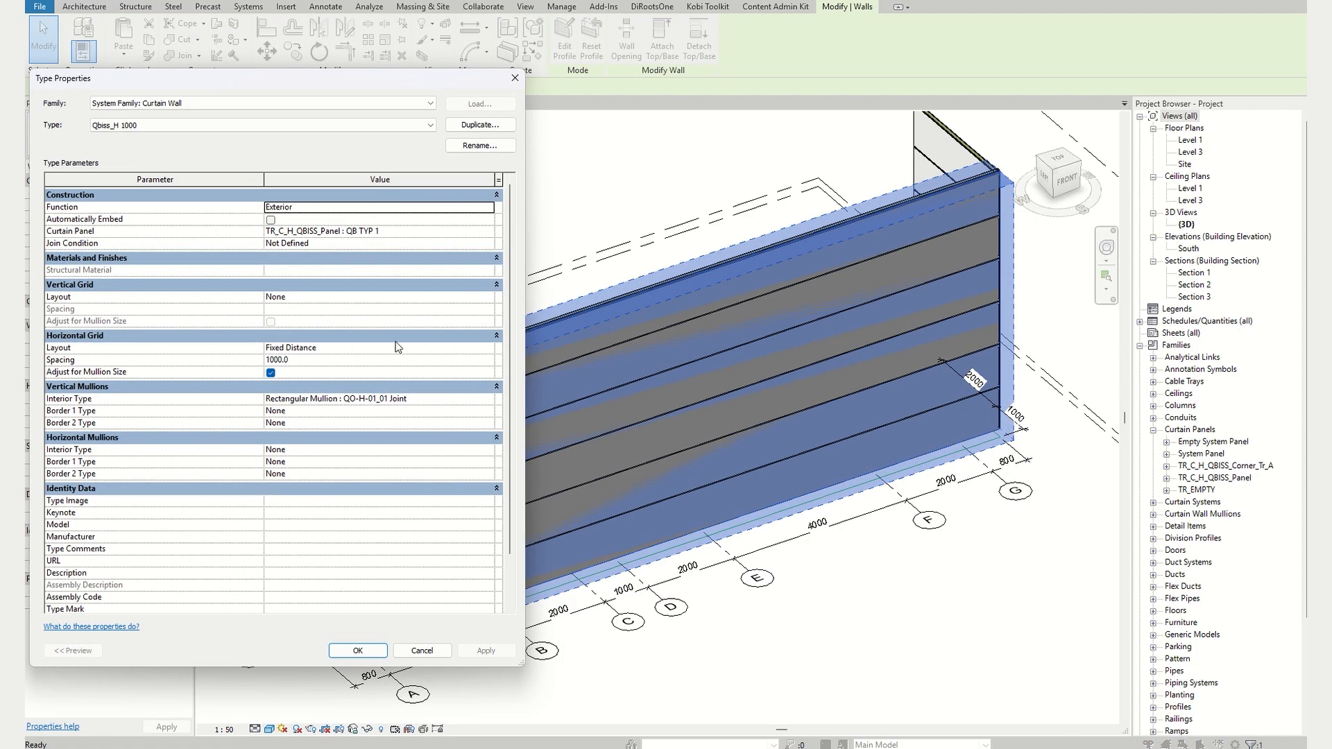
{"action": "left_click", "coordinate": [311, 359]}
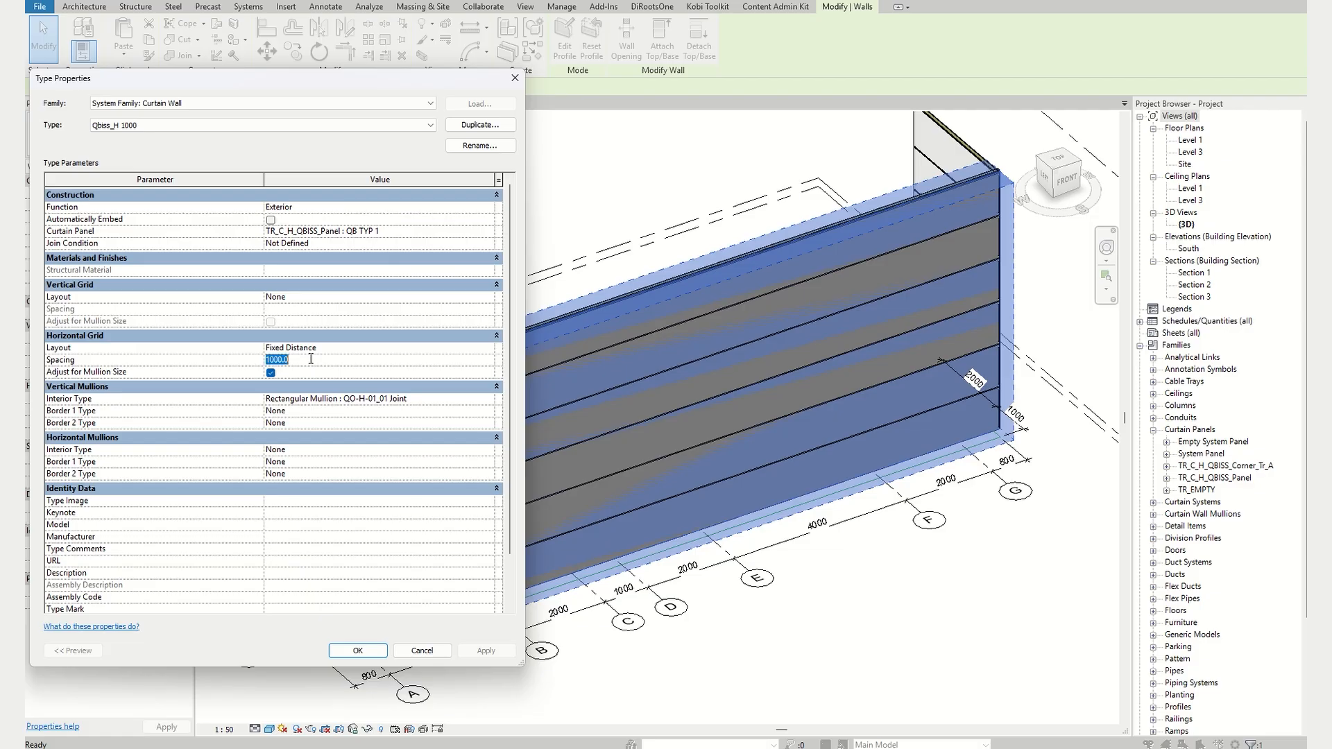
{"action": "type", "text": "1200"}
{"action": "left_click", "coordinate": [357, 649]}
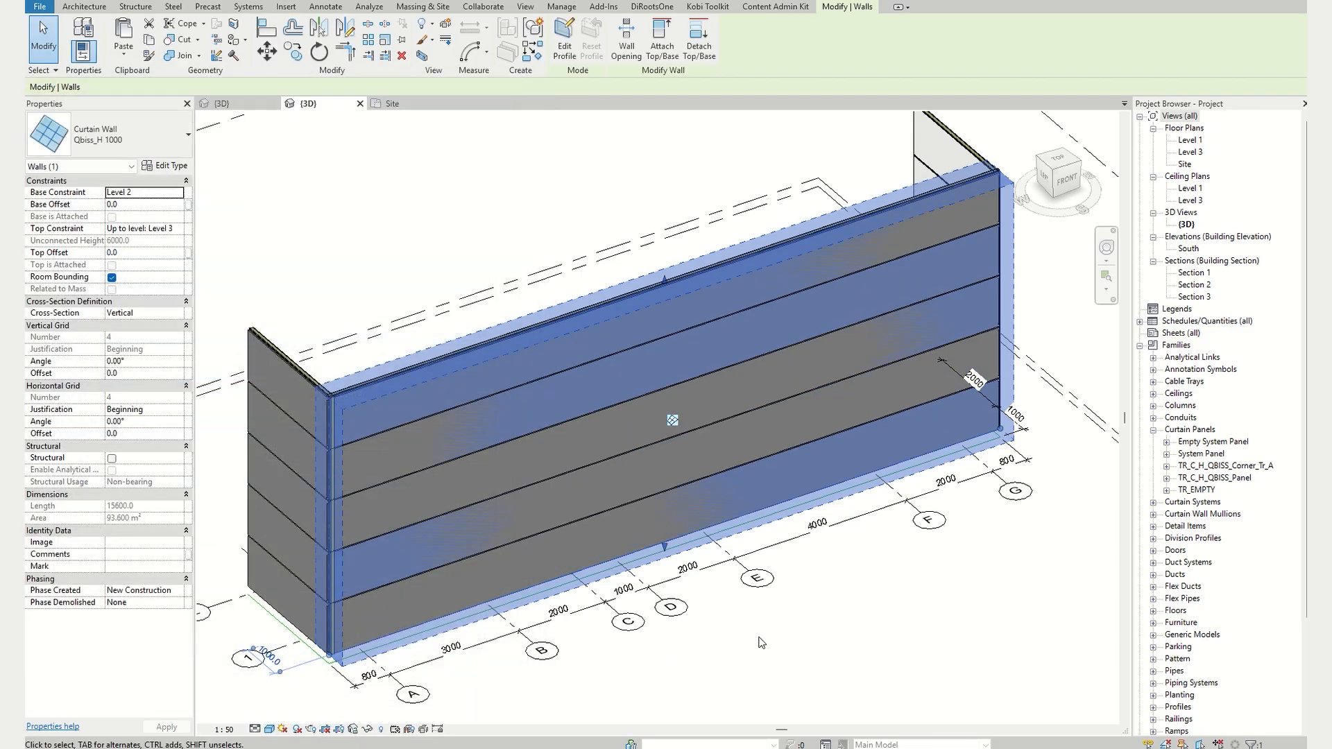
- Add vertical curtain grid lines in the Site plan at grid 1 on the short wall and at grids G and F on the long wall
{"action": "key", "text": "Escape"}
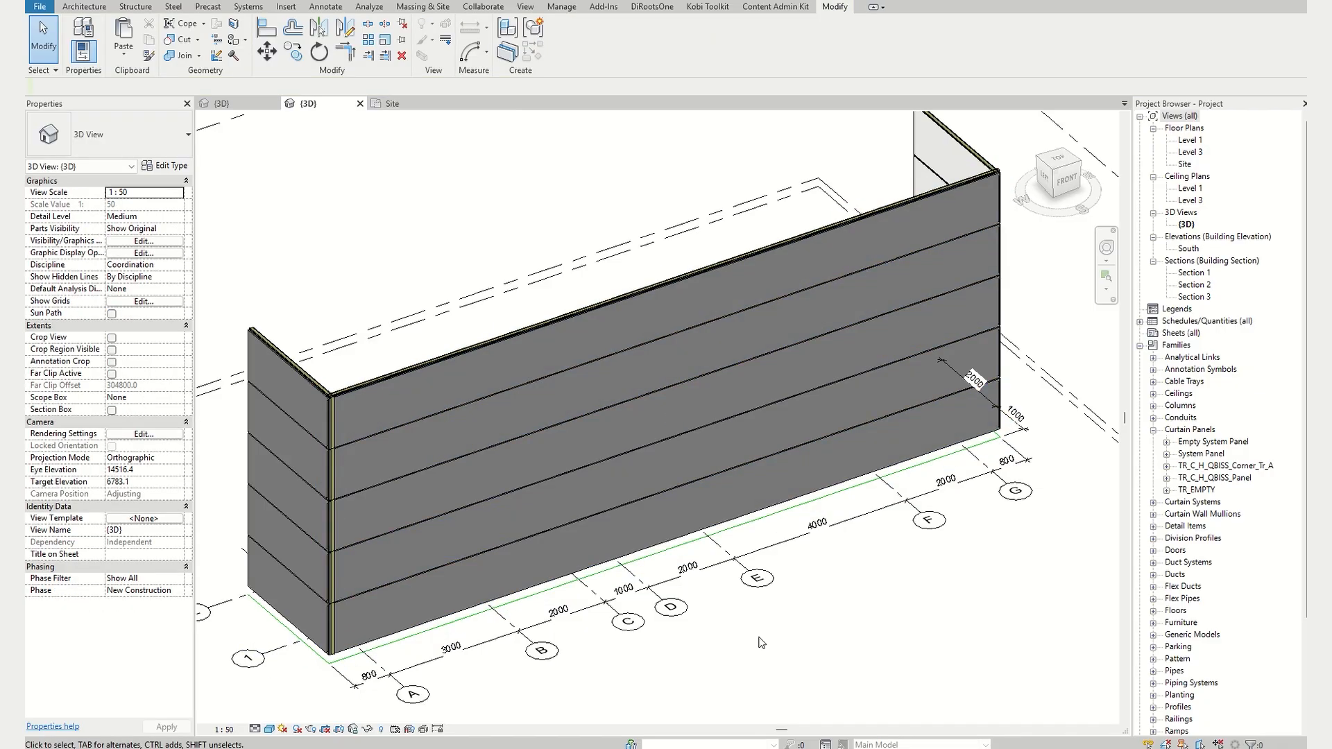
{"action": "scroll", "coordinate": [764, 634], "scroll_direction": "down", "scroll_amount": 2}
{"action": "scroll", "coordinate": [805, 597], "scroll_direction": "up", "scroll_amount": 1}
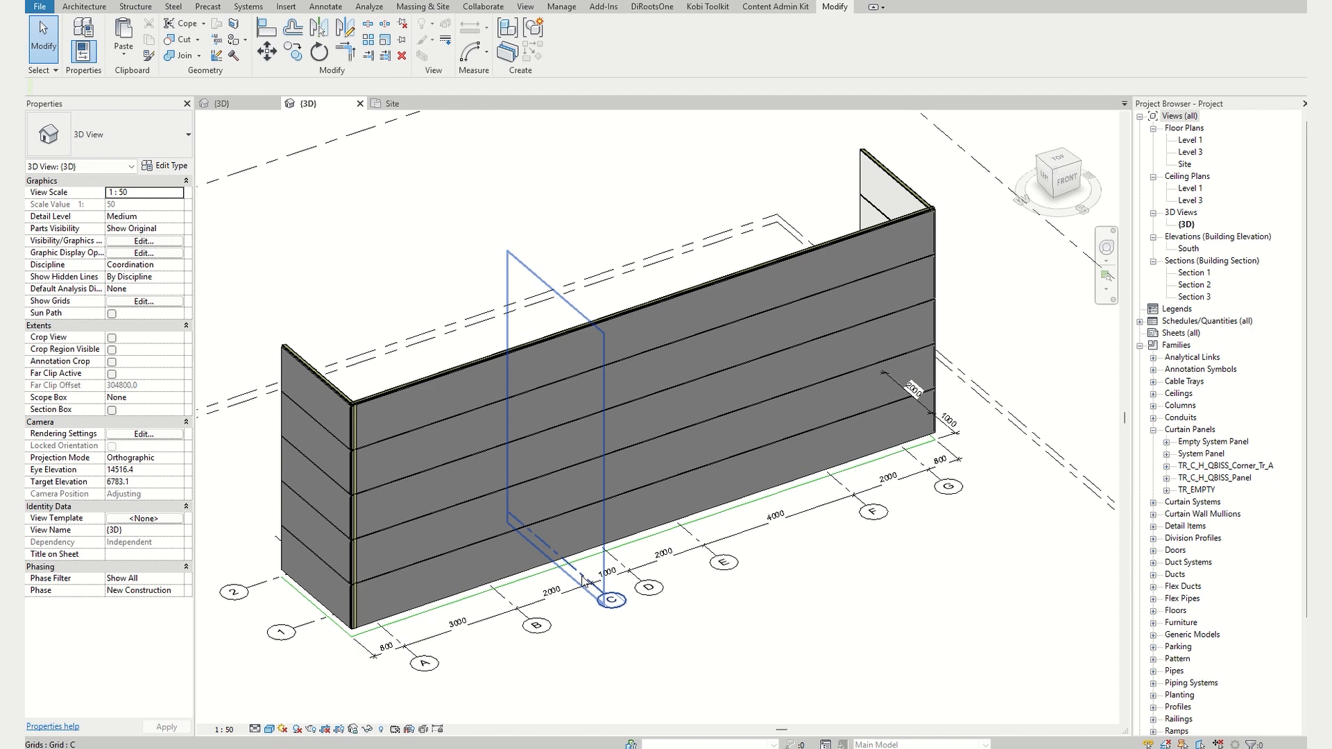
{"action": "left_click", "coordinate": [90, 9]}
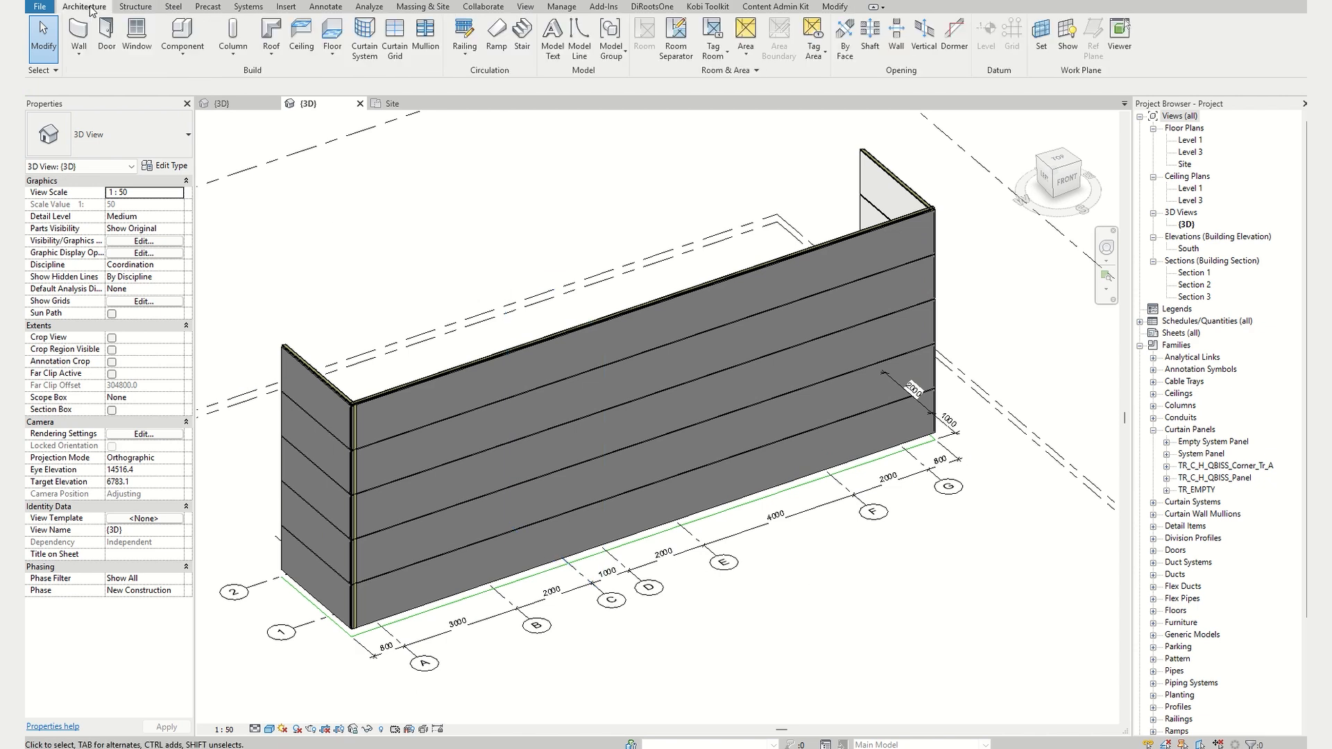
{"action": "left_click", "coordinate": [395, 35]}
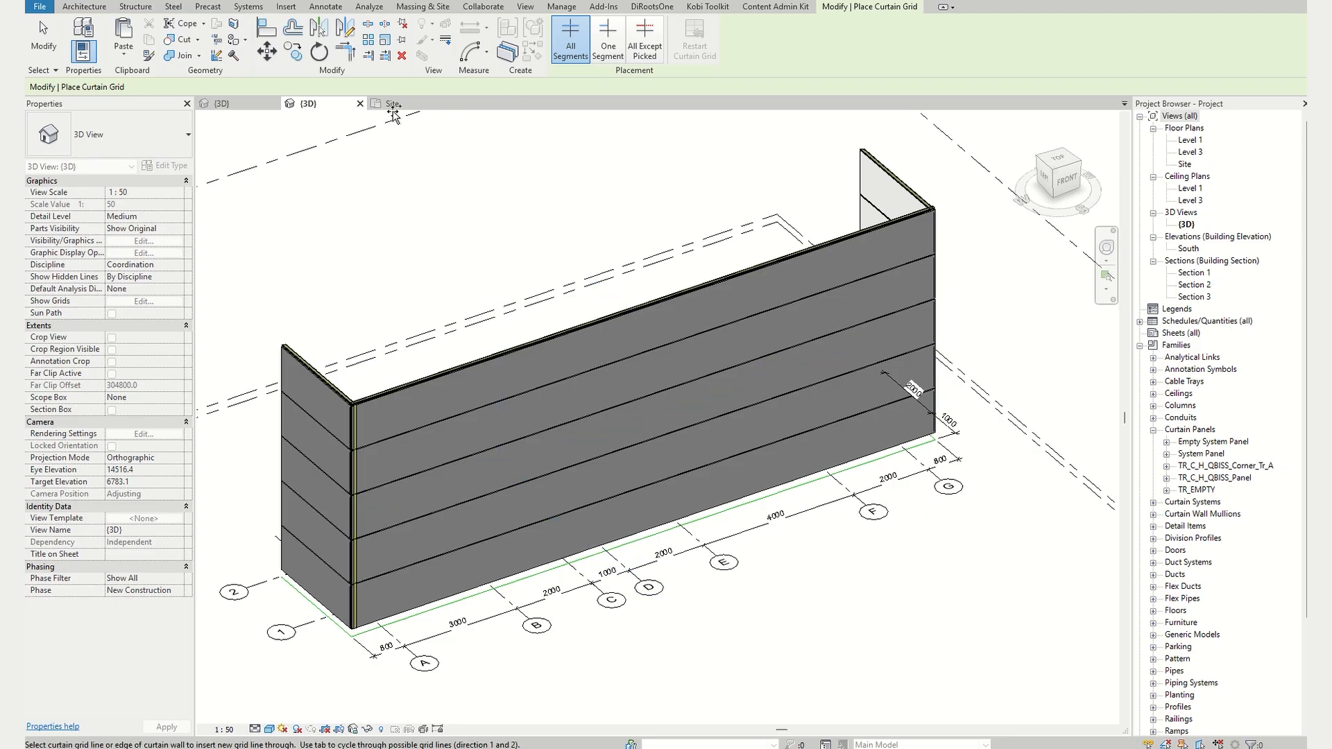
{"action": "left_click", "coordinate": [393, 105]}
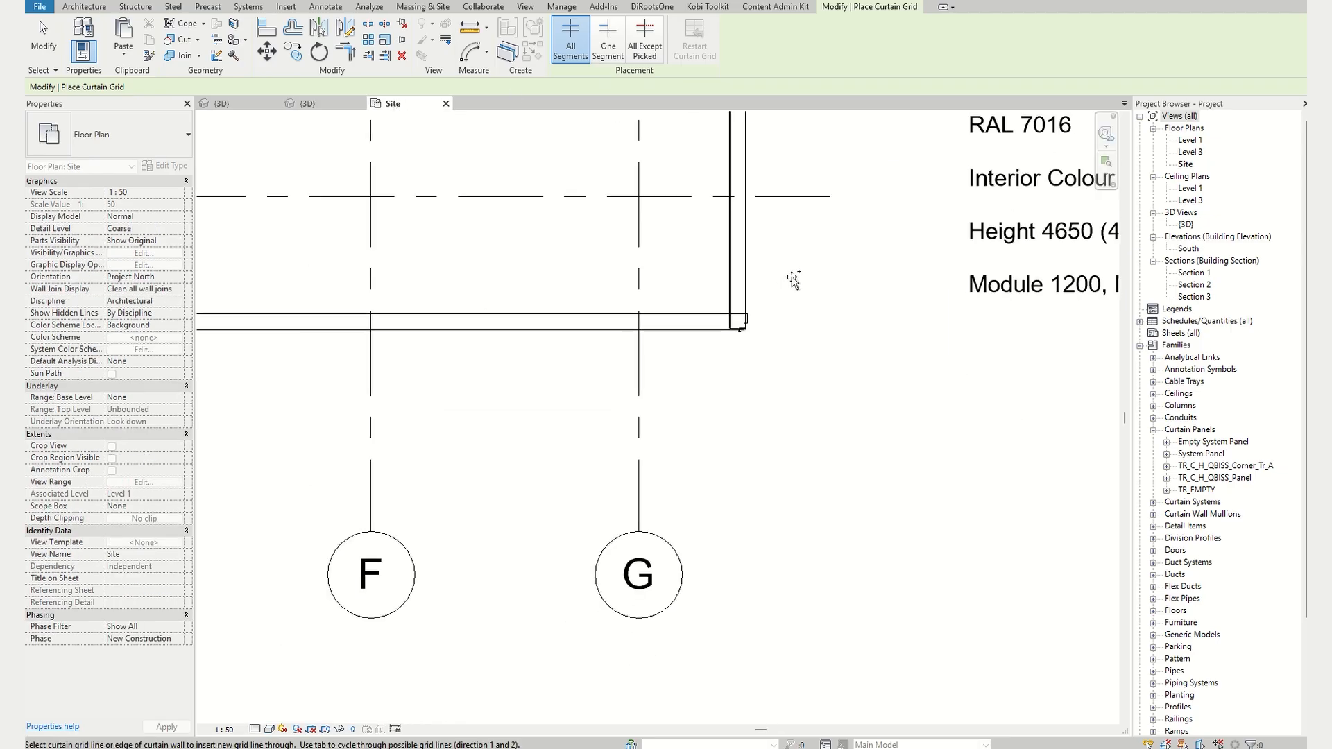
{"action": "left_click", "coordinate": [744, 196]}
{"action": "scroll", "coordinate": [666, 352], "scroll_direction": "up", "scroll_amount": 2}
{"action": "left_click", "coordinate": [633, 324]}
{"action": "left_click", "coordinate": [280, 324]}
- Add vertical curtain grid lines to the long wall at grids E, D, C and B, and one beside grid A
{"action": "middle_click_drag", "start_coordinate": [284, 347], "coordinate": [856, 375]}
{"action": "scroll", "coordinate": [604, 382], "scroll_direction": "down", "scroll_amount": 2}
{"action": "left_click", "coordinate": [288, 368]}
{"action": "middle_click_drag", "start_coordinate": [289, 368], "coordinate": [948, 419]}
{"action": "left_click", "coordinate": [621, 386]}
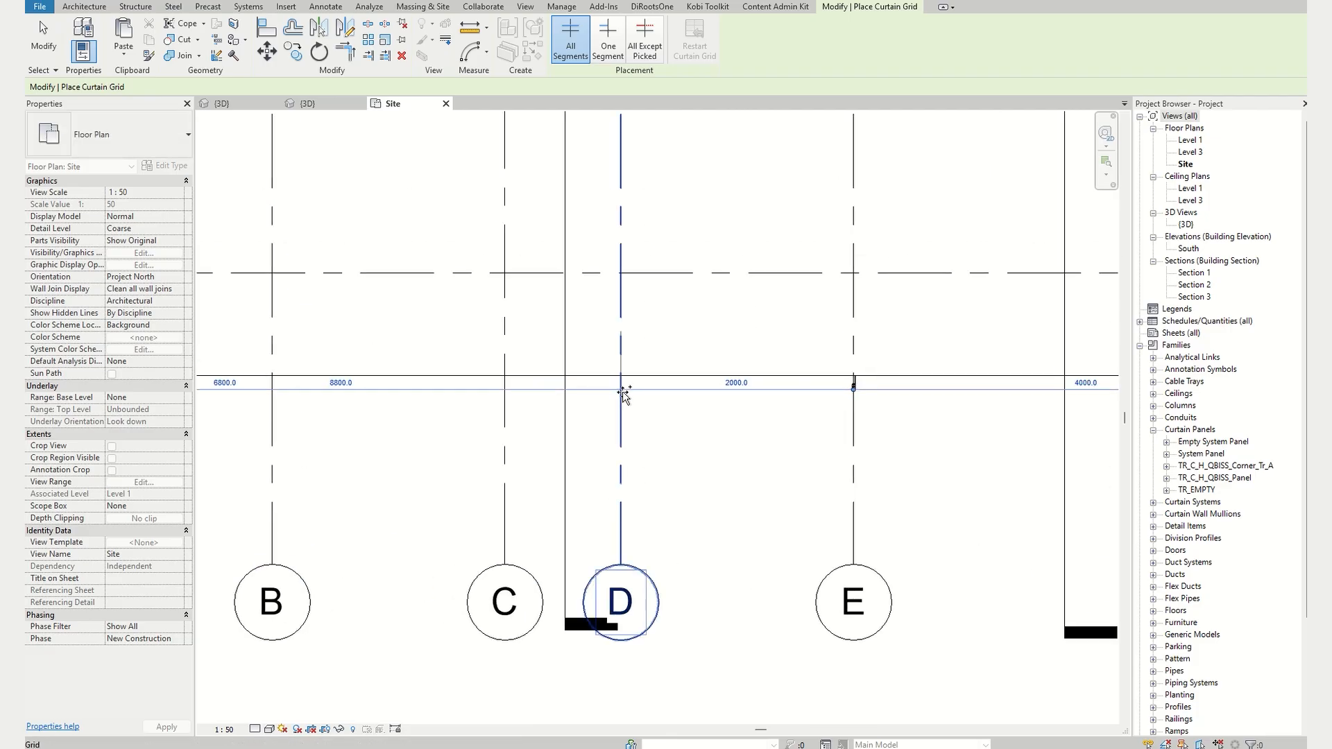
{"action": "left_click", "coordinate": [508, 396]}
{"action": "middle_click_drag", "start_coordinate": [358, 402], "coordinate": [666, 387]}
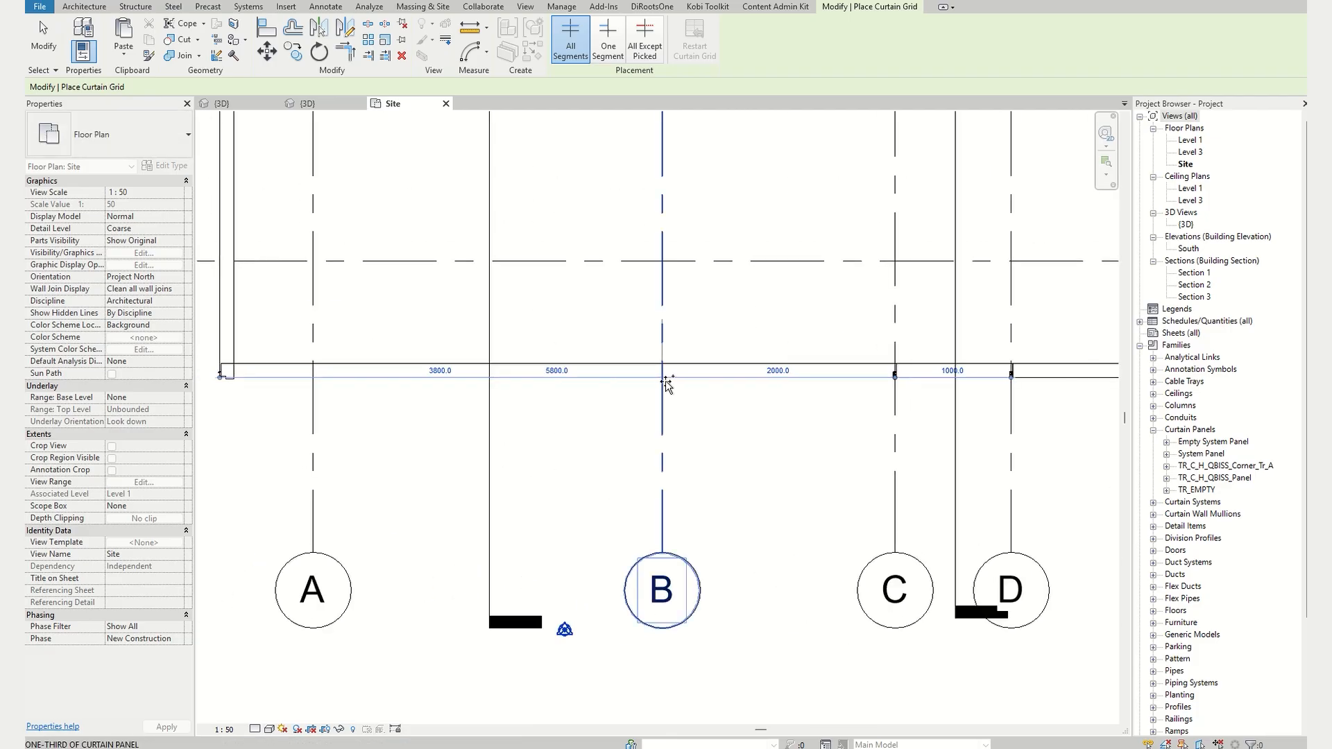
{"action": "left_click", "coordinate": [434, 414]}
{"action": "left_click", "coordinate": [335, 379]}
{"action": "scroll", "coordinate": [312, 343], "scroll_direction": "up", "scroll_amount": 3}
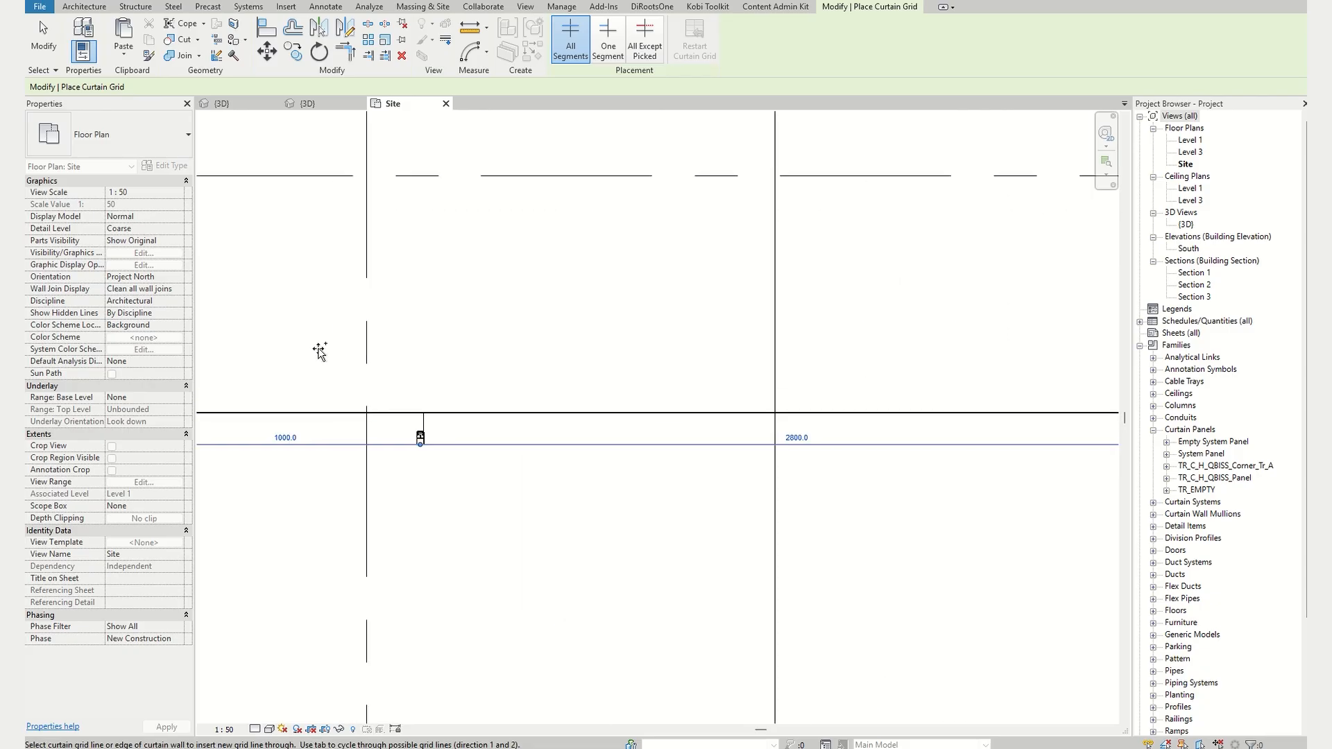
- Align the misplaced curtain grid line beside grid A to grid A
{"action": "key", "text": "Escape"}
{"action": "key", "text": "Escape"}
{"action": "left_click", "coordinate": [419, 359]}
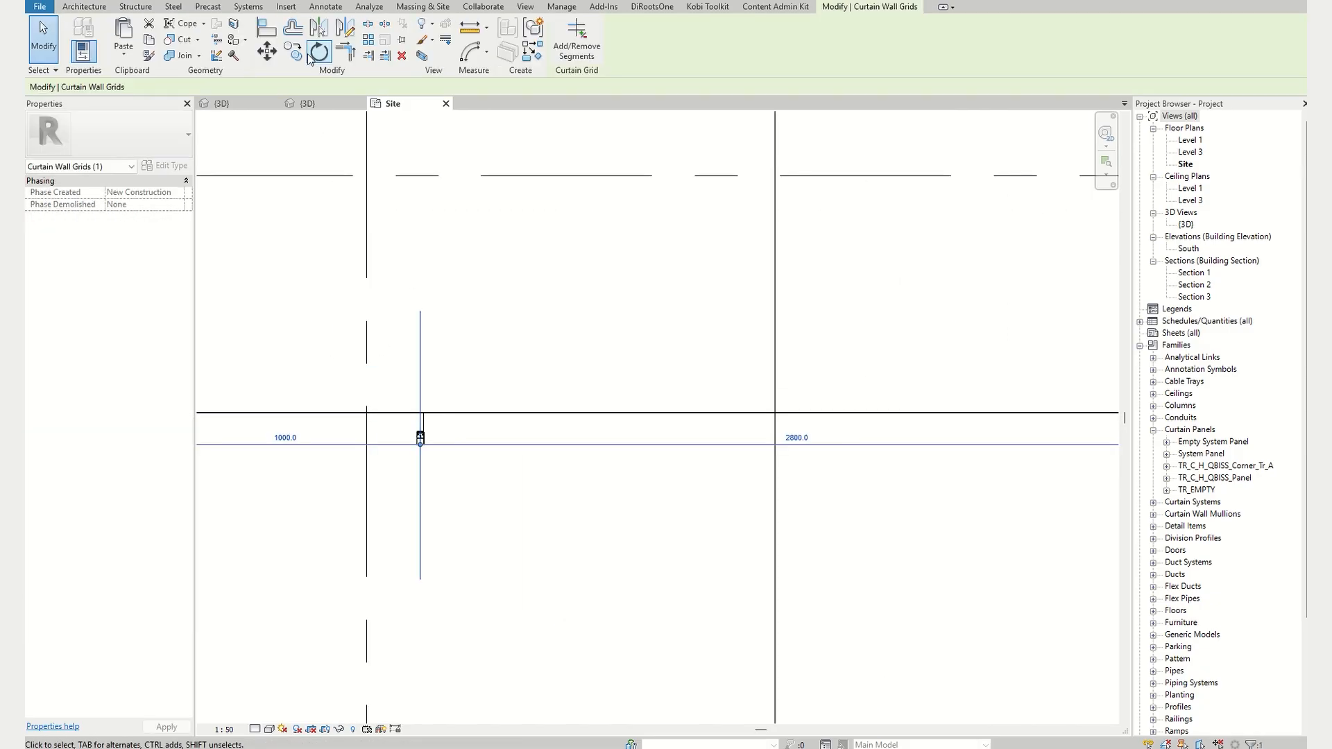
{"action": "left_click", "coordinate": [275, 29]}
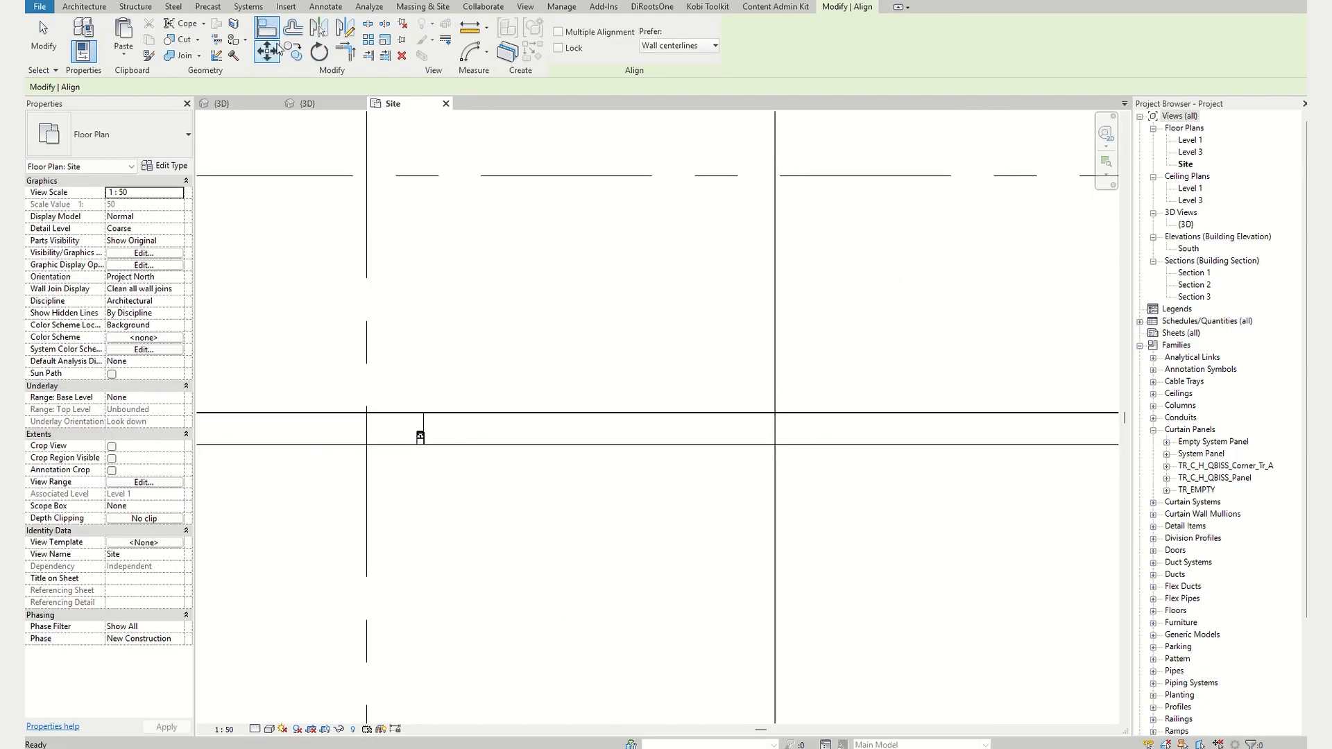
{"action": "left_click", "coordinate": [367, 334]}
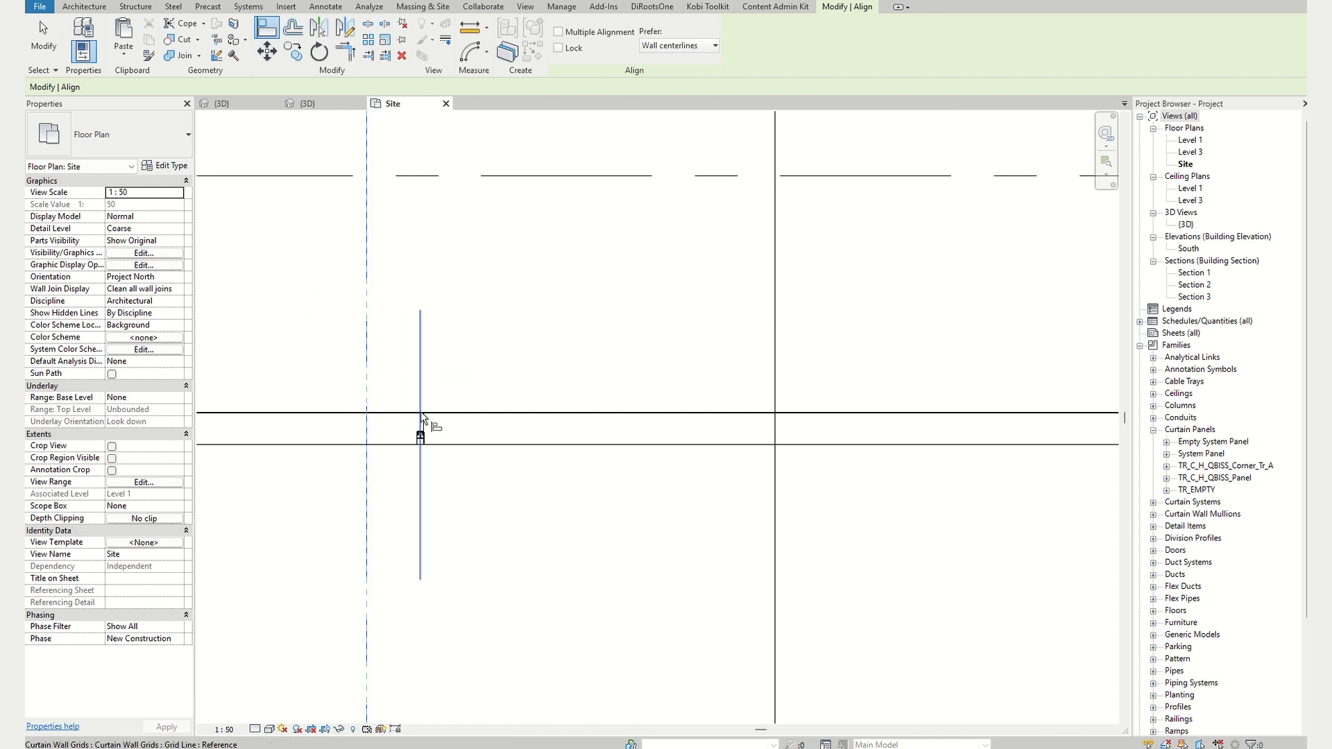
{"action": "left_click", "coordinate": [435, 400]}
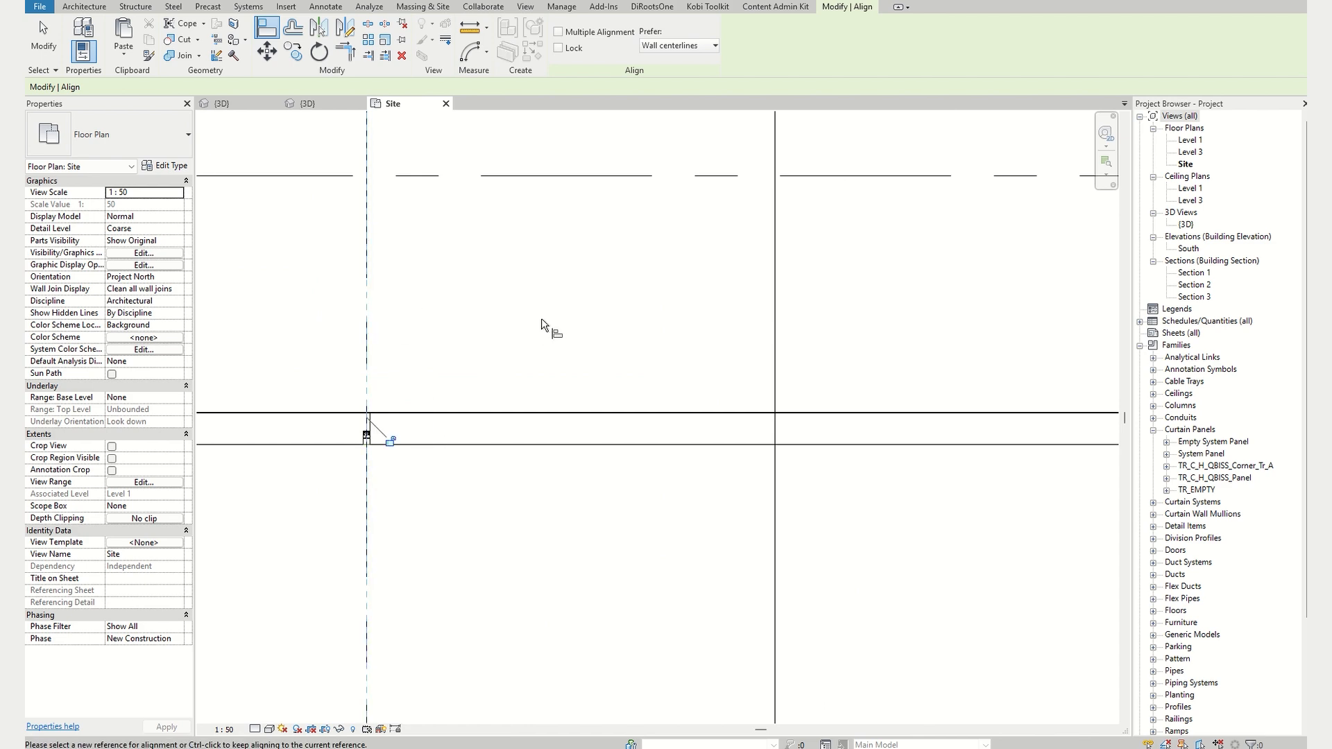
- Select the new facade in the 3D view and change thickness T for all its QBISS curtain panels, leaving the corner selection cleared
{"action": "left_click", "coordinate": [309, 103]}
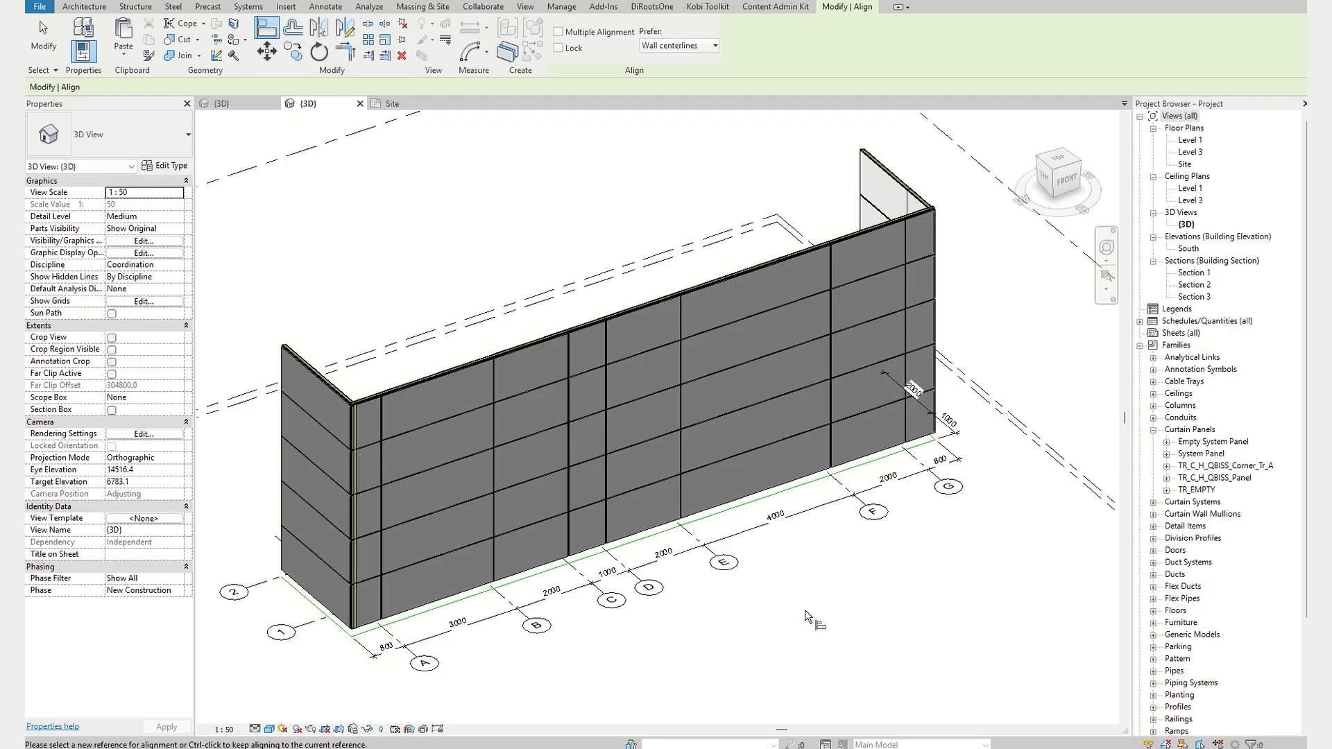
{"action": "key", "text": "Escape"}
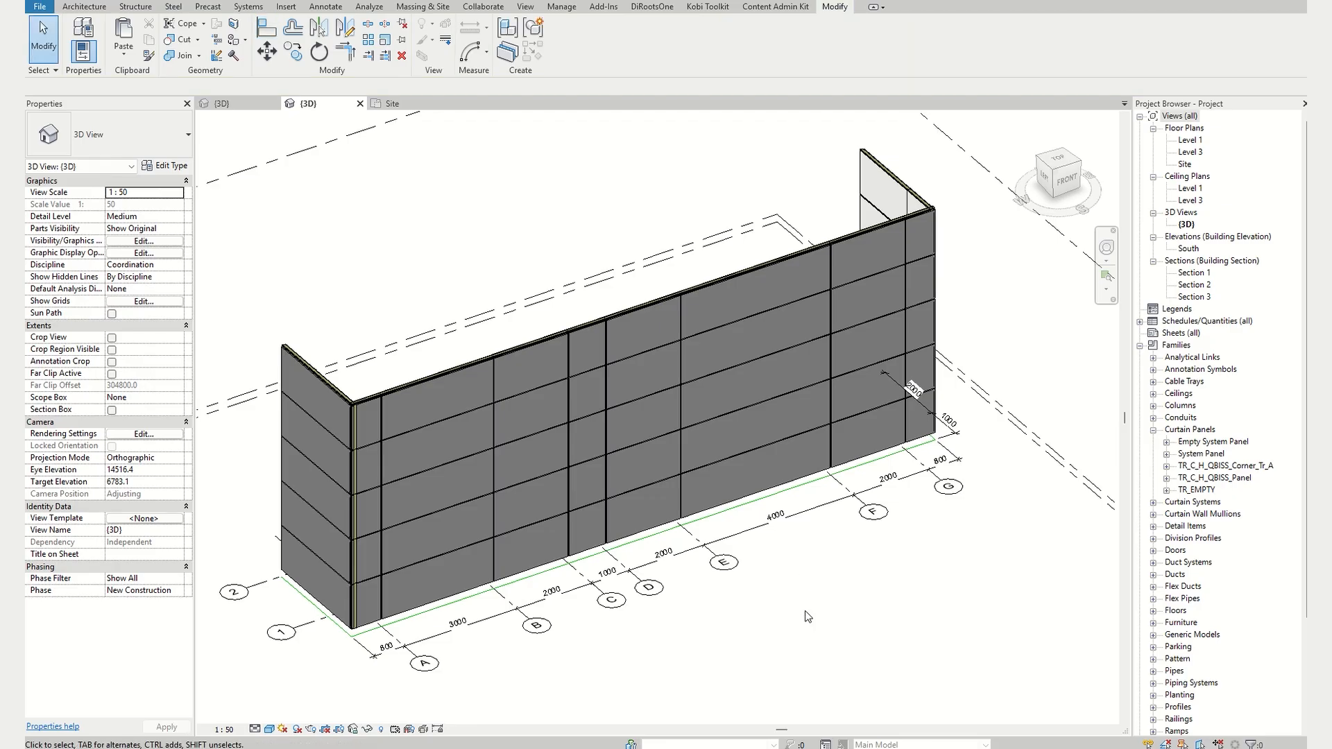
{"action": "scroll", "coordinate": [794, 594], "scroll_direction": "down", "scroll_amount": 2}
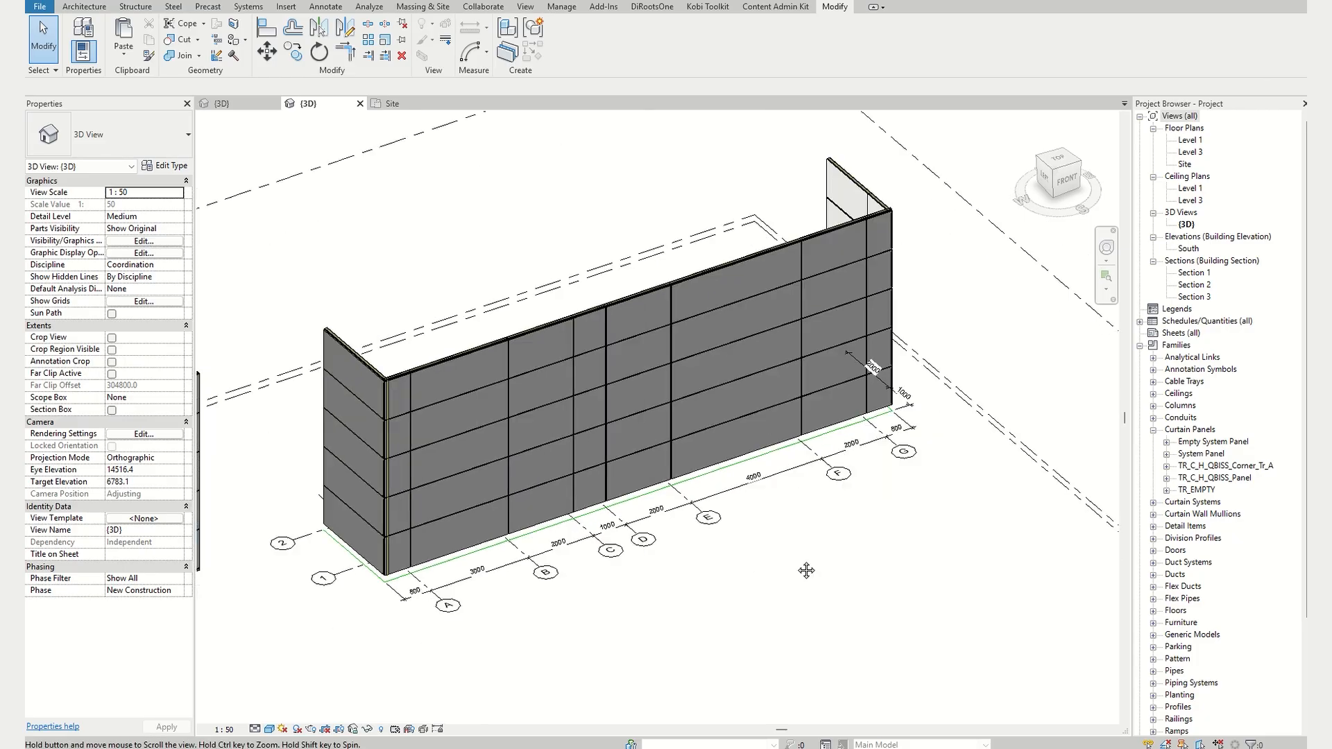
{"action": "scroll", "coordinate": [536, 315], "scroll_direction": "down", "scroll_amount": 1}
{"action": "left_click_drag", "start_coordinate": [288, 128], "coordinate": [888, 589]}
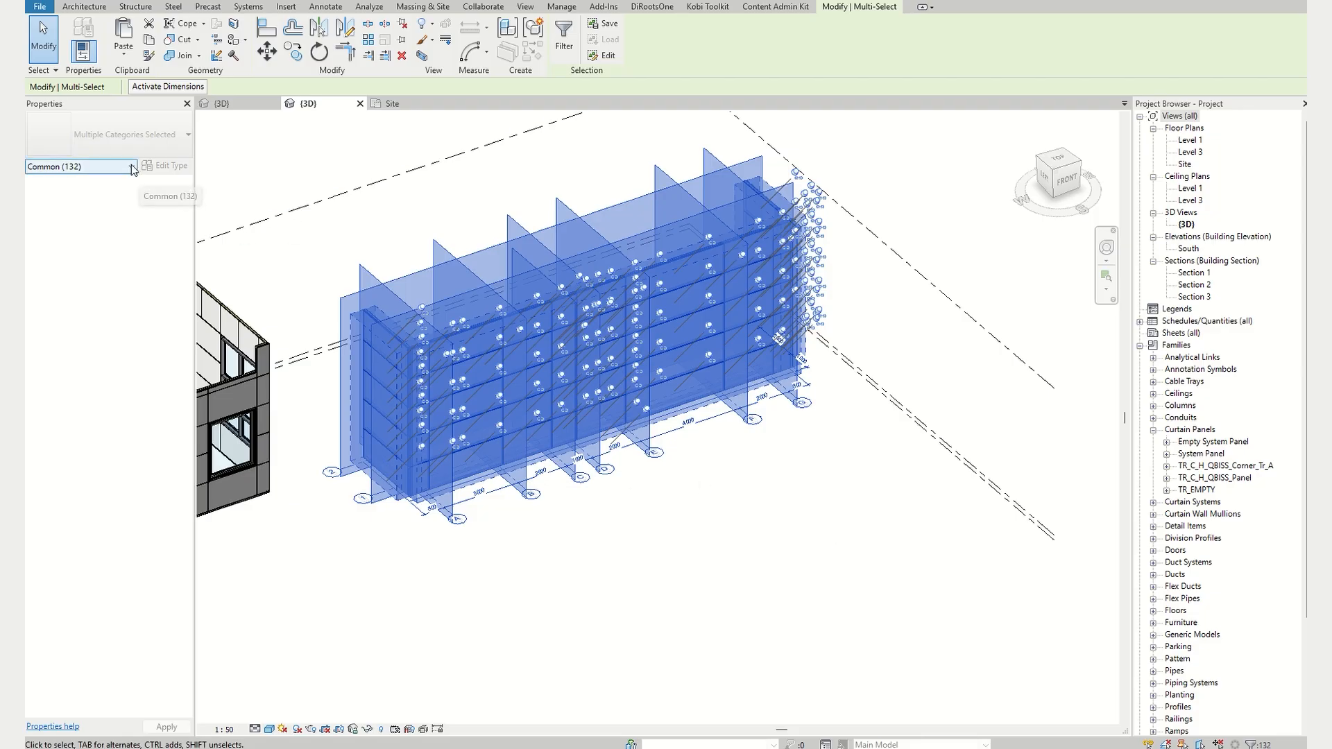
{"action": "left_click", "coordinate": [104, 166]}
{"action": "left_click", "coordinate": [73, 191]}
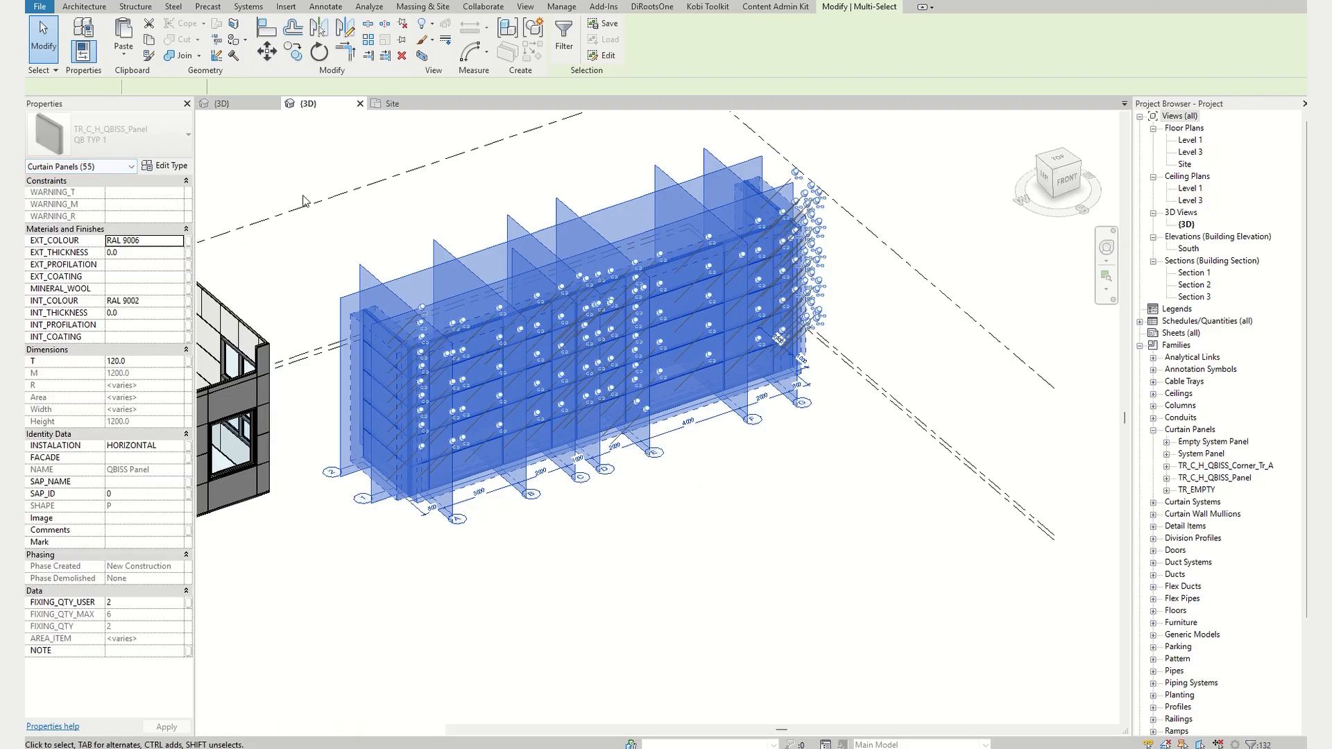
{"action": "left_click", "coordinate": [142, 360]}
{"action": "type", "text": "2"}
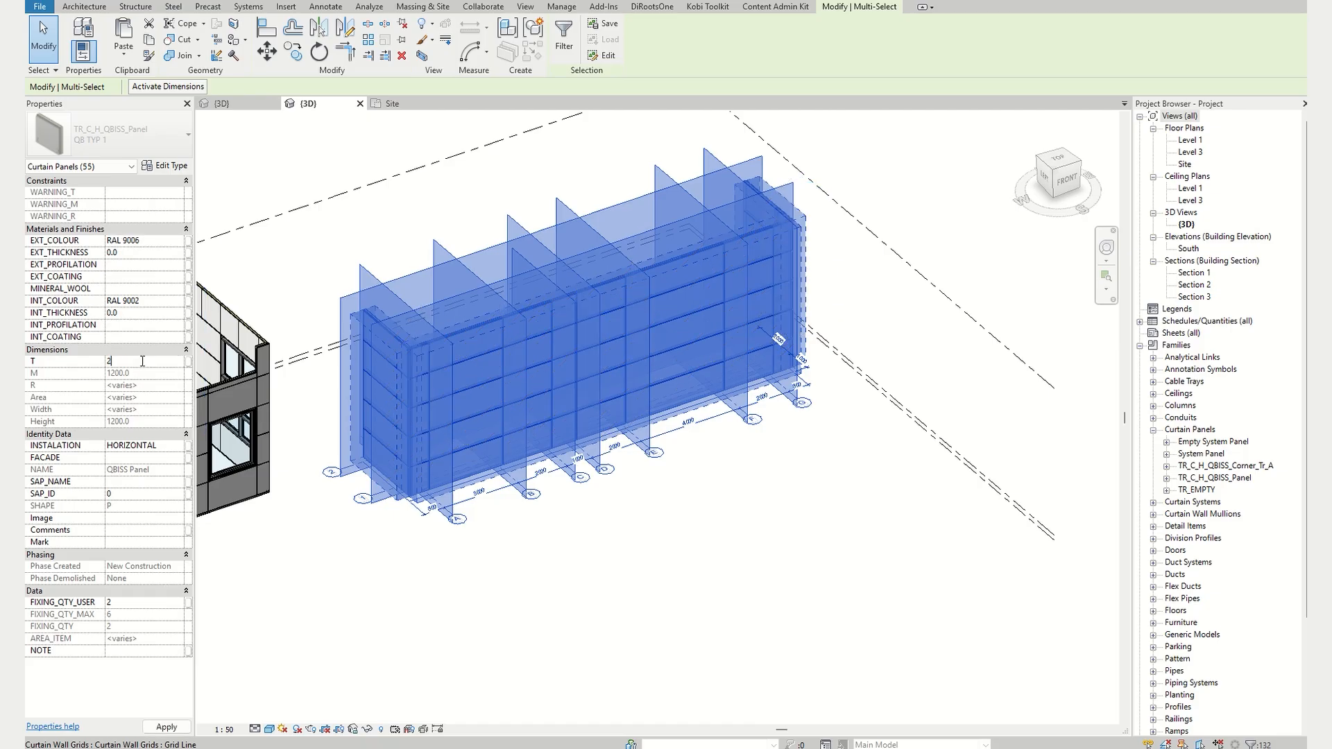
{"action": "key", "text": "Return"}
{"action": "left_click", "coordinate": [618, 561]}
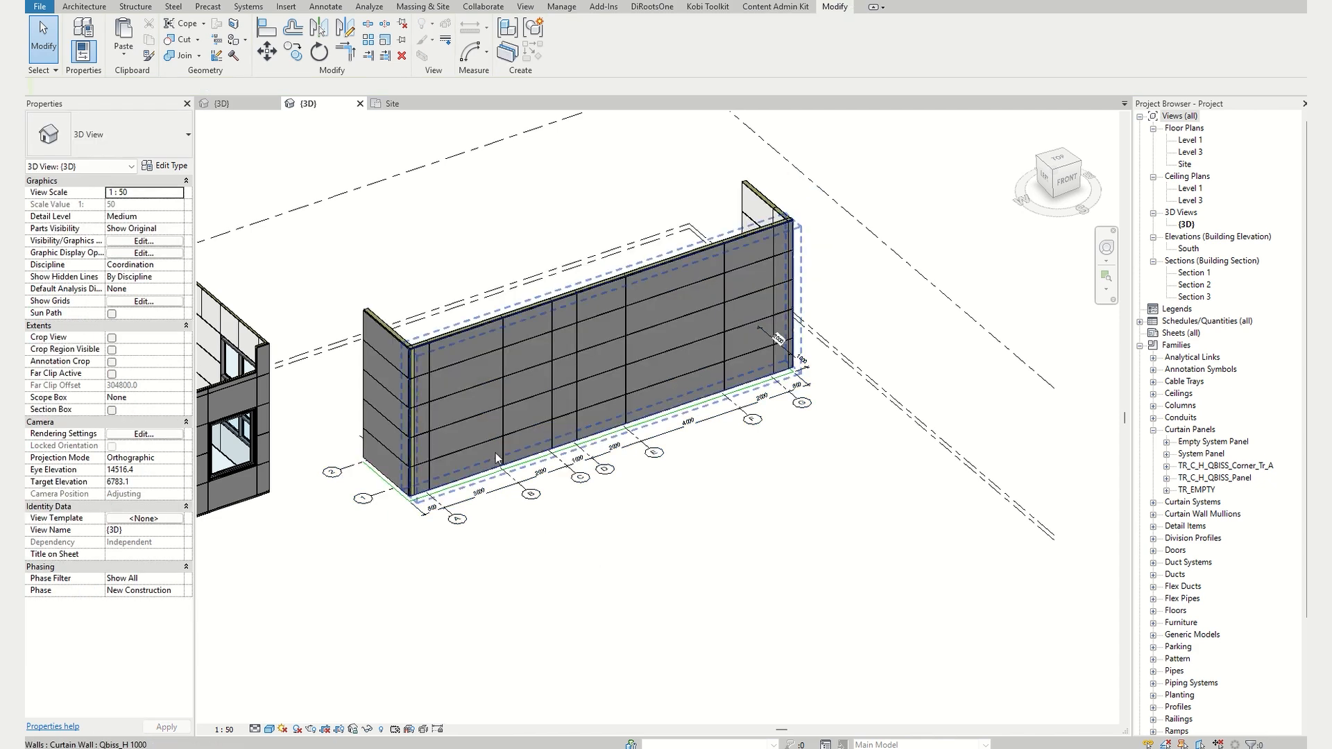
- Examine the panels and corners of the new facade and the lower corner of the neighbouring facade with windows
{"action": "scroll", "coordinate": [444, 274], "scroll_direction": "up", "scroll_amount": 5}
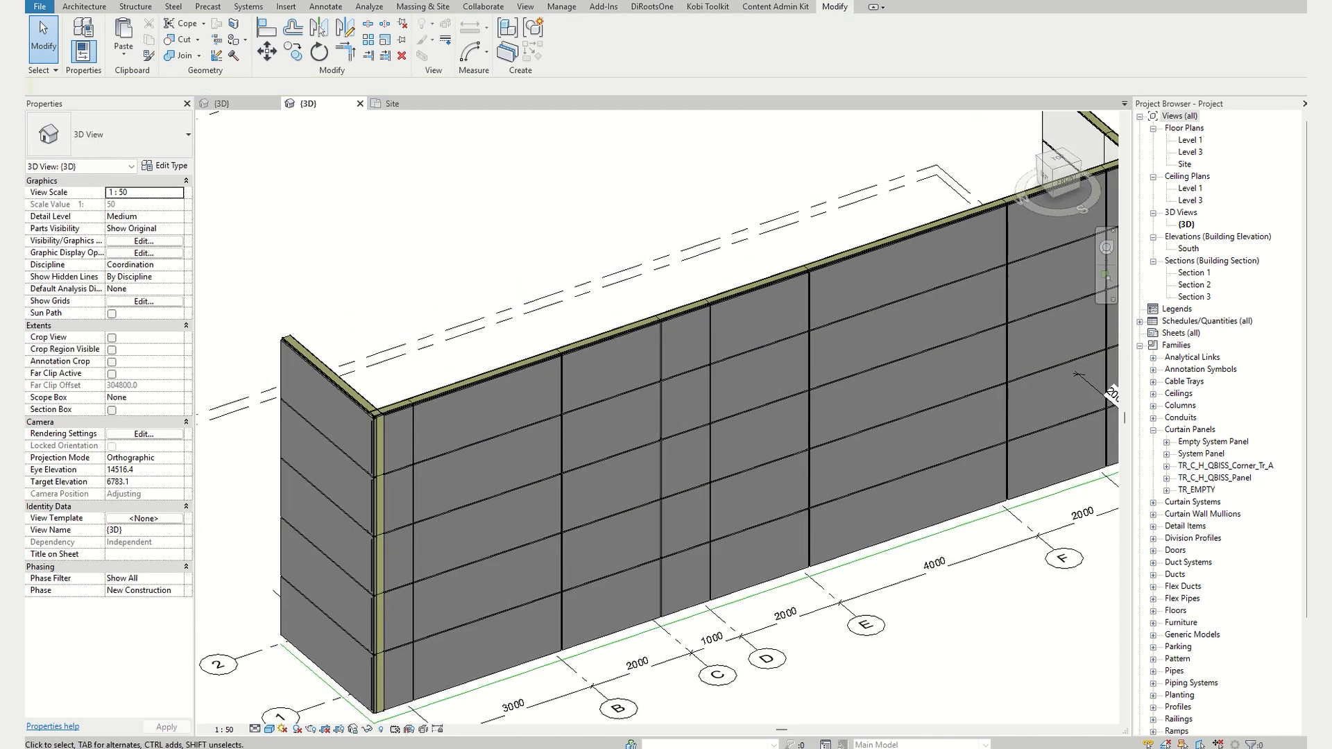
{"action": "scroll", "coordinate": [772, 555], "scroll_direction": "down", "scroll_amount": 2}
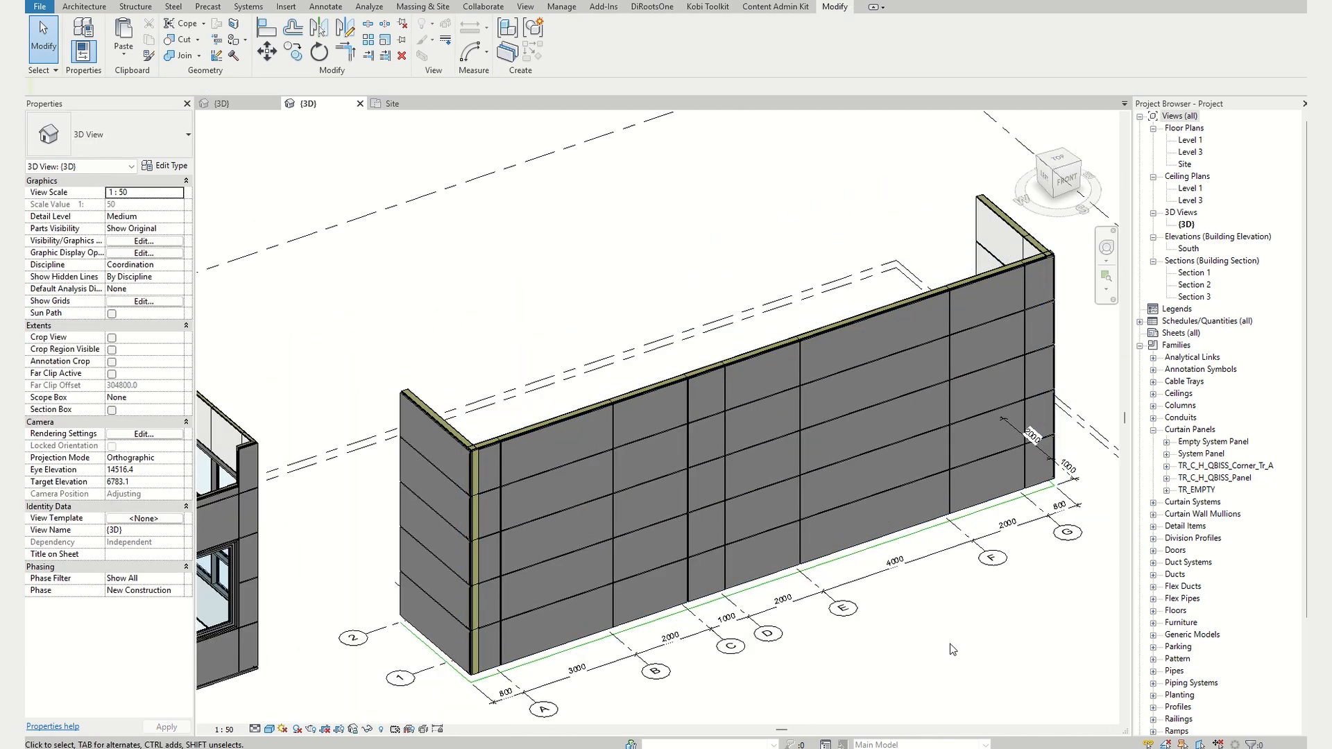
{"action": "middle_click_drag", "start_coordinate": [966, 660], "coordinate": [907, 323], "text": "shift"}
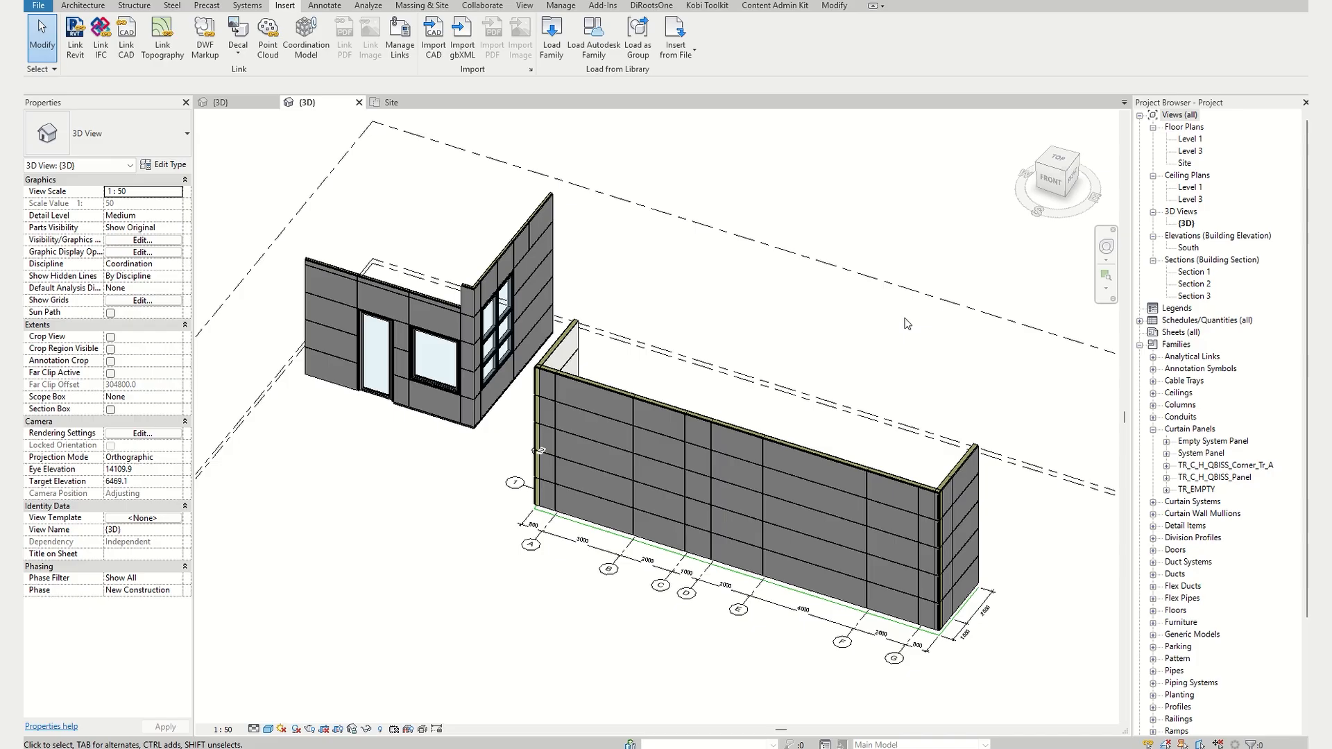
{"action": "scroll", "coordinate": [540, 395], "scroll_direction": "up", "scroll_amount": 6}
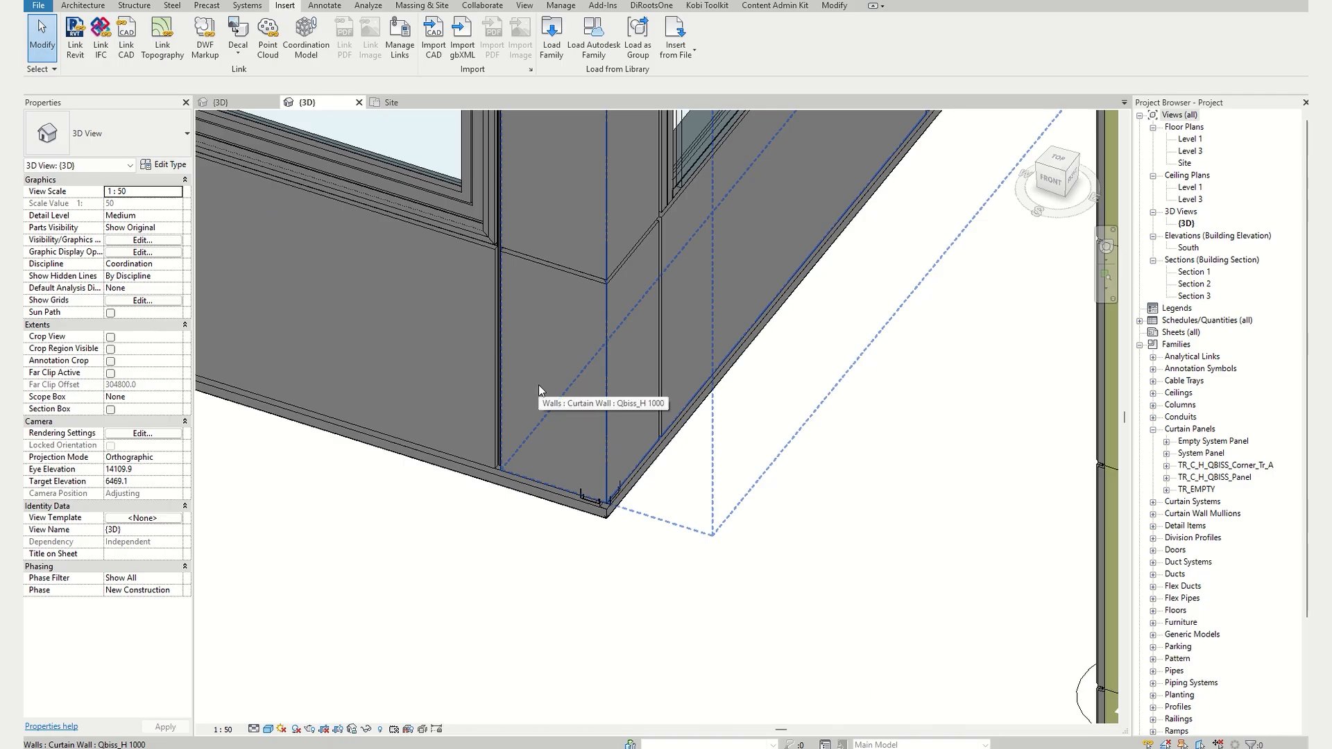
{"action": "middle_click_drag", "start_coordinate": [545, 403], "coordinate": [848, 456]}
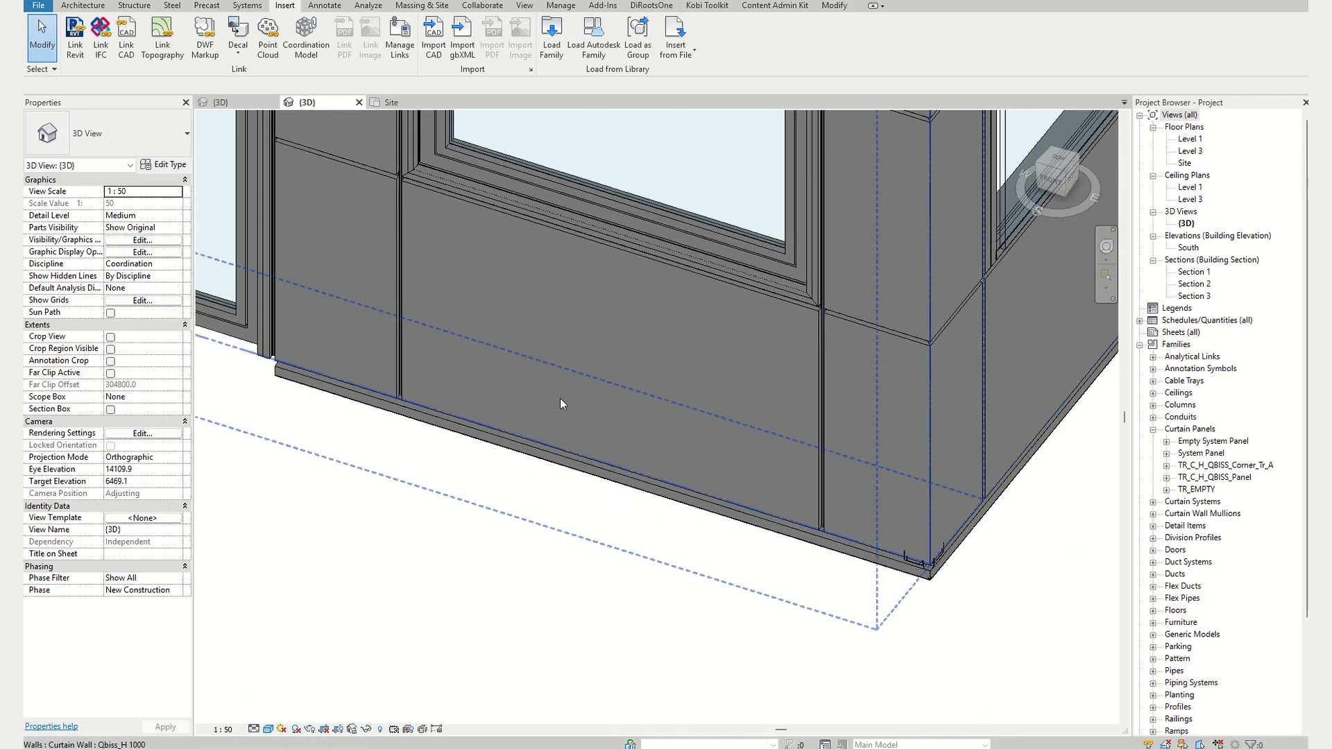
{"action": "middle_click_drag", "start_coordinate": [560, 388], "coordinate": [410, 265], "text": "shift"}
- In the Qbiss start file's 3D view, move the vertical curtain grid line nearest the corner to 1200 from the corner
{"action": "left_click", "coordinate": [227, 102]}
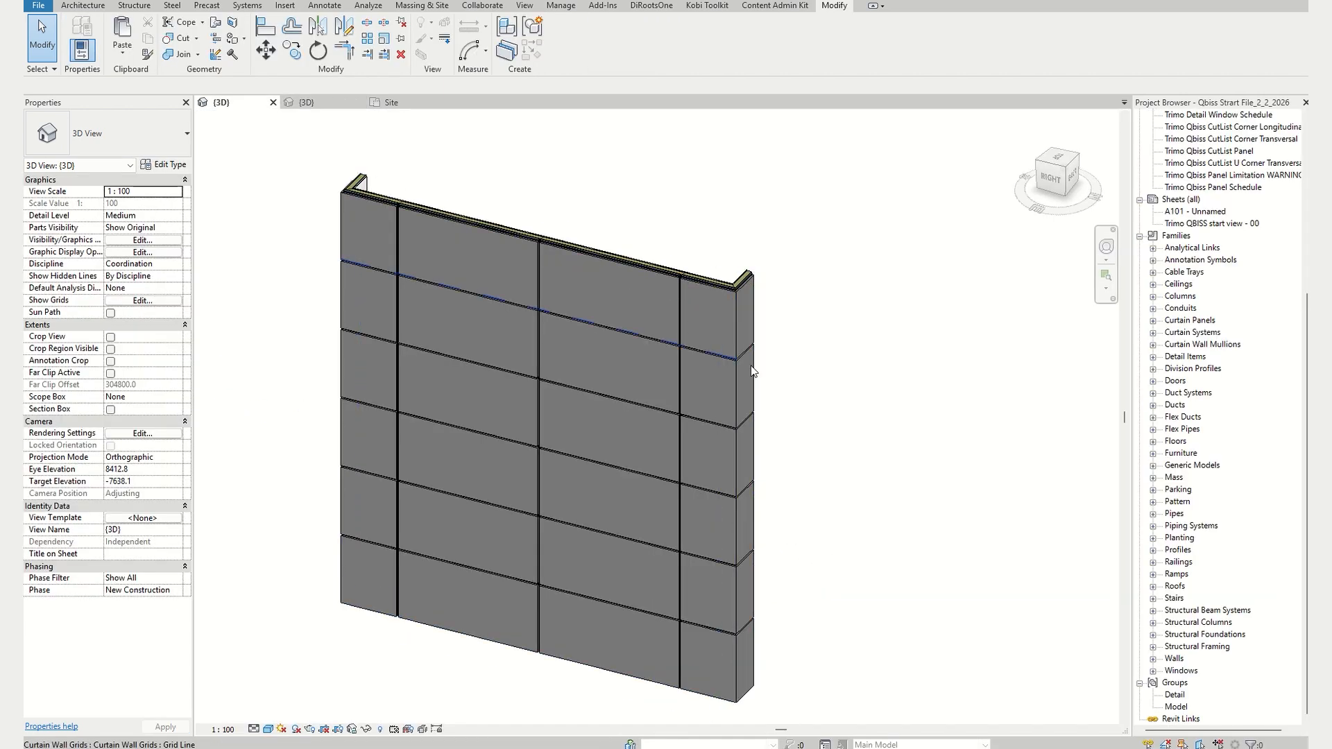
{"action": "middle_click_drag", "start_coordinate": [857, 536], "coordinate": [847, 551]}
{"action": "scroll", "coordinate": [722, 535], "scroll_direction": "up", "scroll_amount": 3}
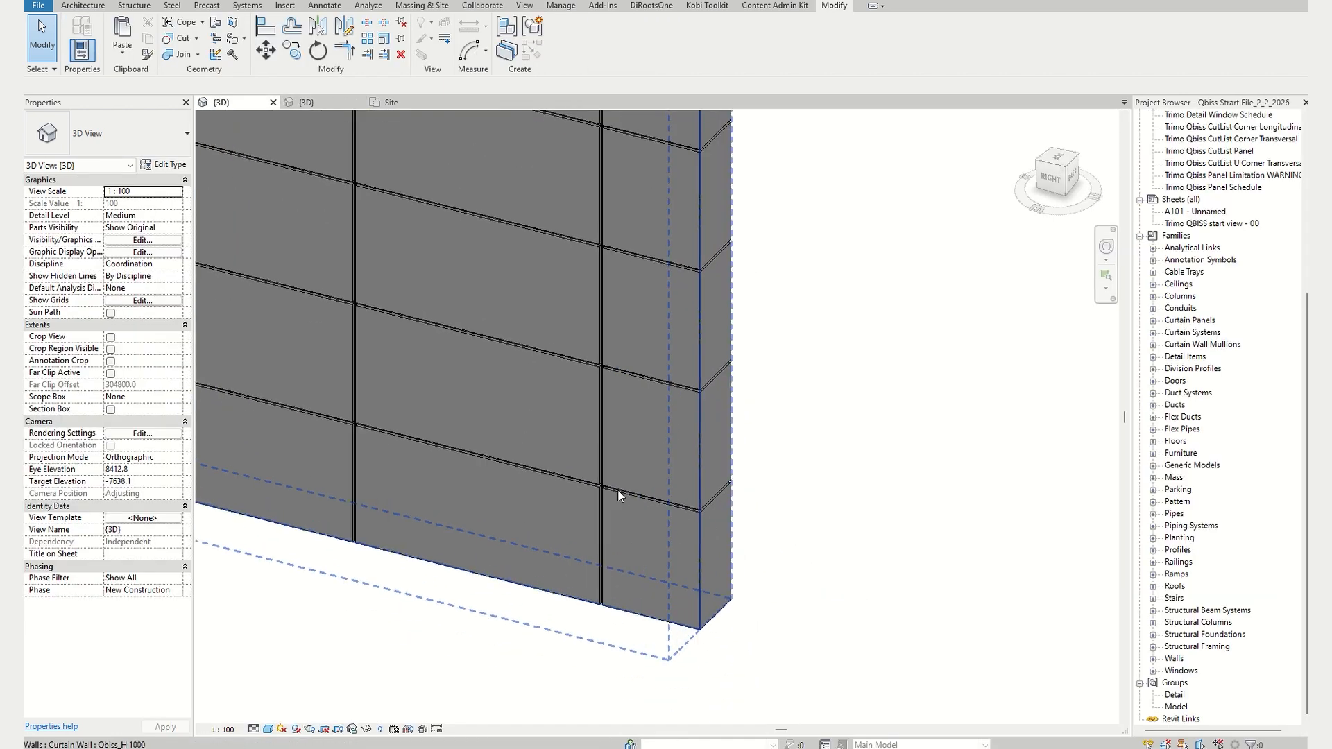
{"action": "left_click", "coordinate": [601, 455]}
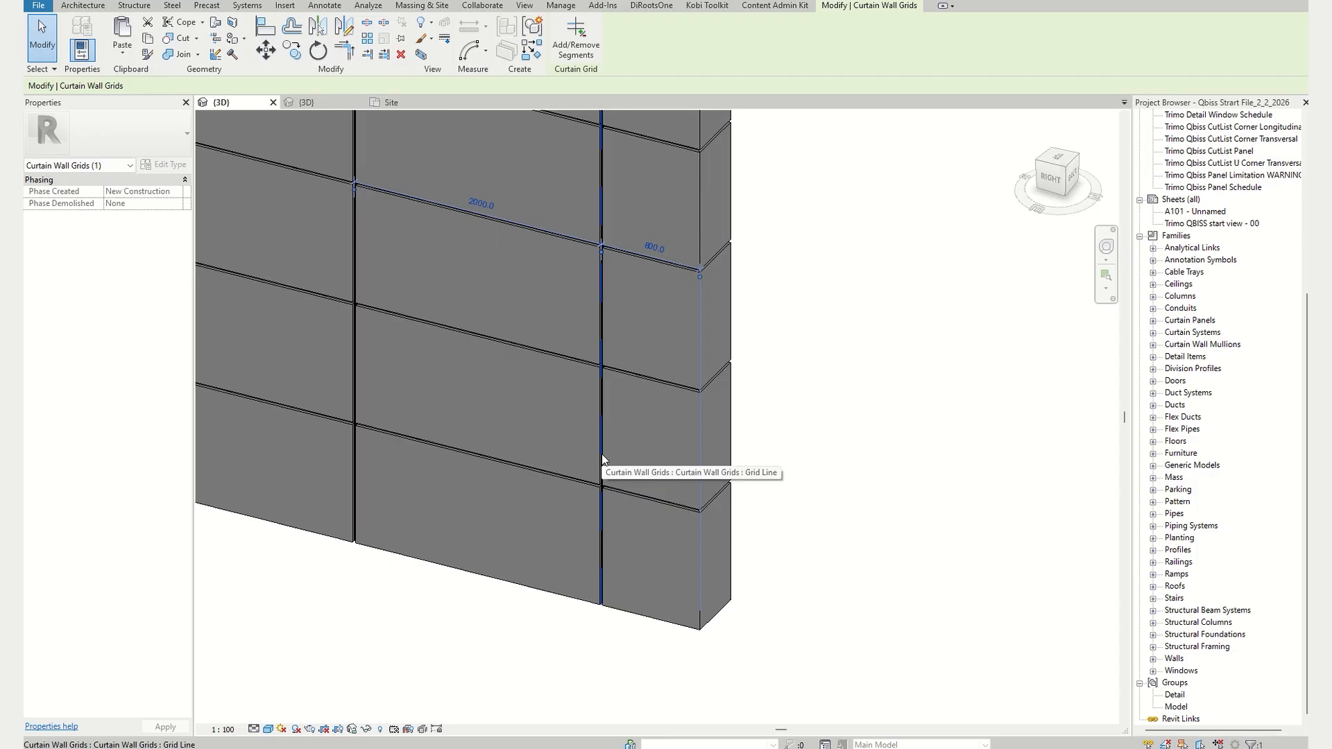
{"action": "left_click_drag", "start_coordinate": [601, 453], "coordinate": [555, 440]}
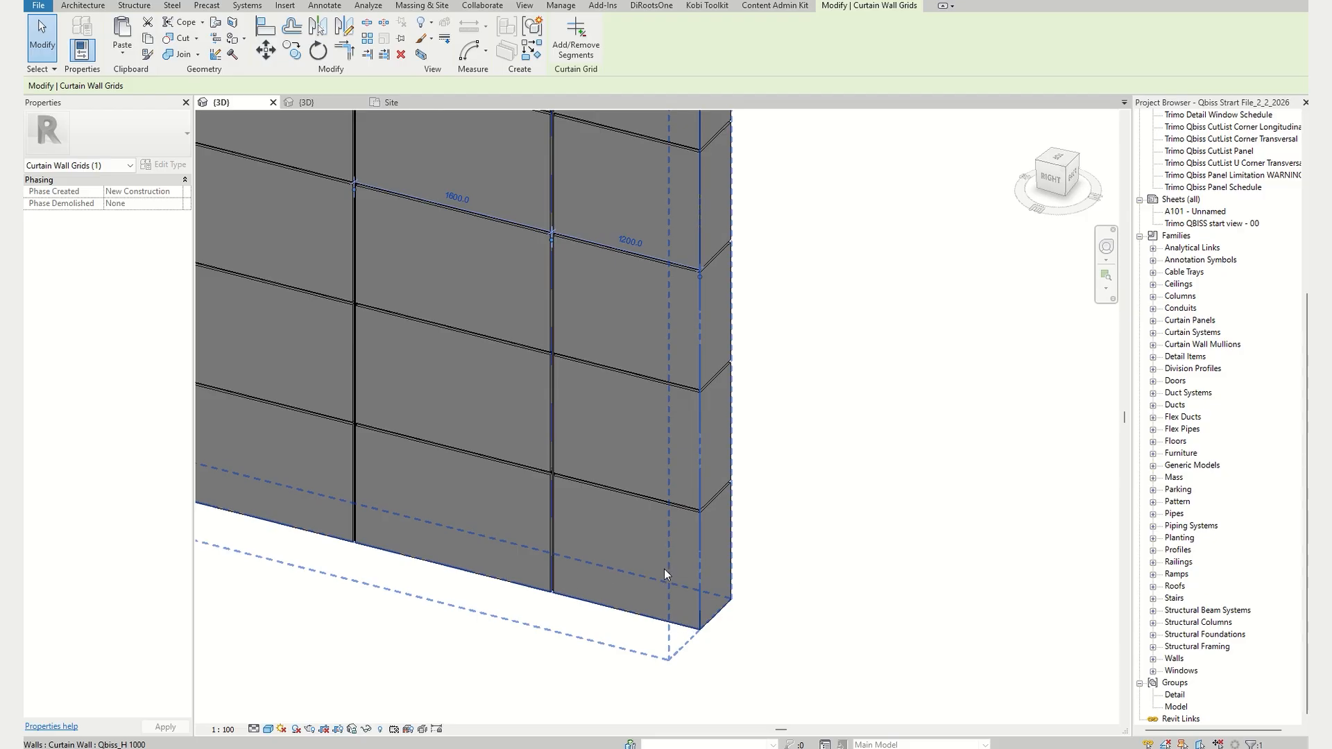
{"action": "left_click", "coordinate": [827, 575]}
- Set the Ra length of the bottom TR_C_H_QBISS_Corner_Tr_B panel to 1000 and clear the selection
{"action": "scroll", "coordinate": [728, 568], "scroll_direction": "up", "scroll_amount": 1}
{"action": "key", "text": "Tab"}
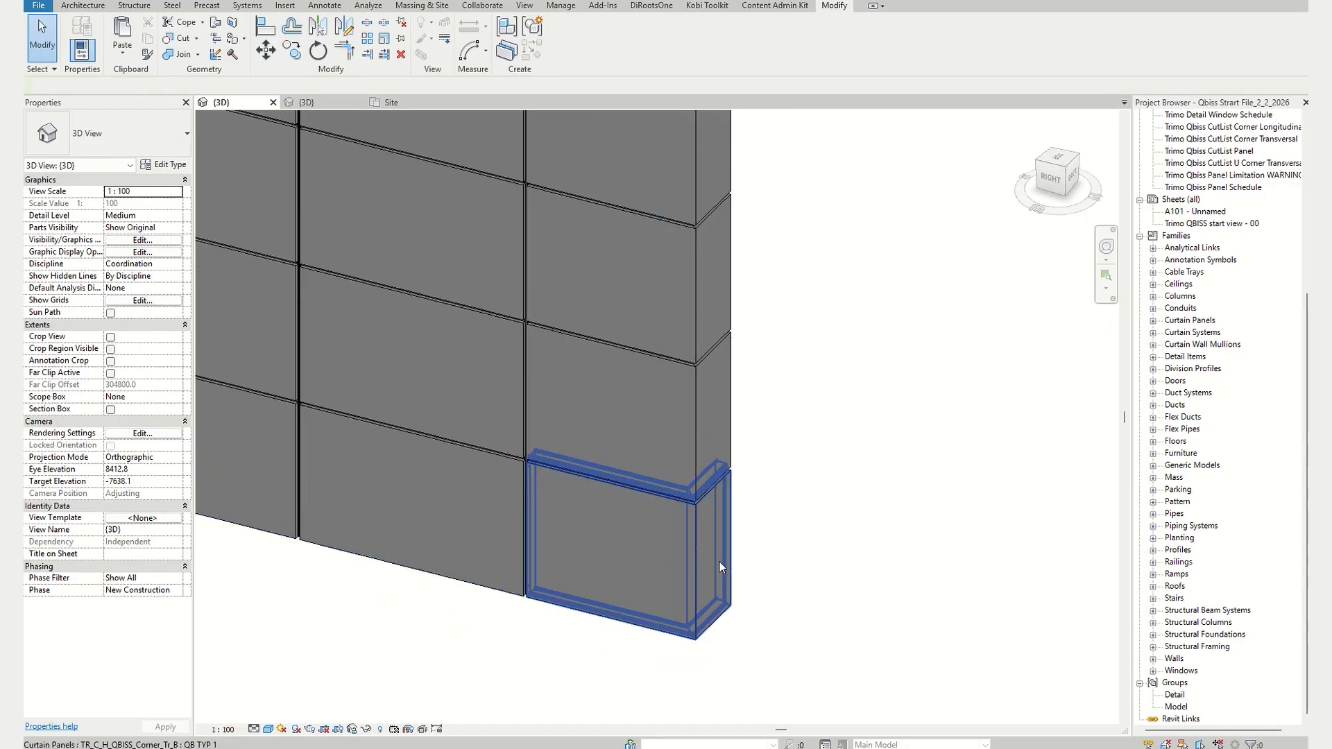
{"action": "left_click", "coordinate": [723, 563]}
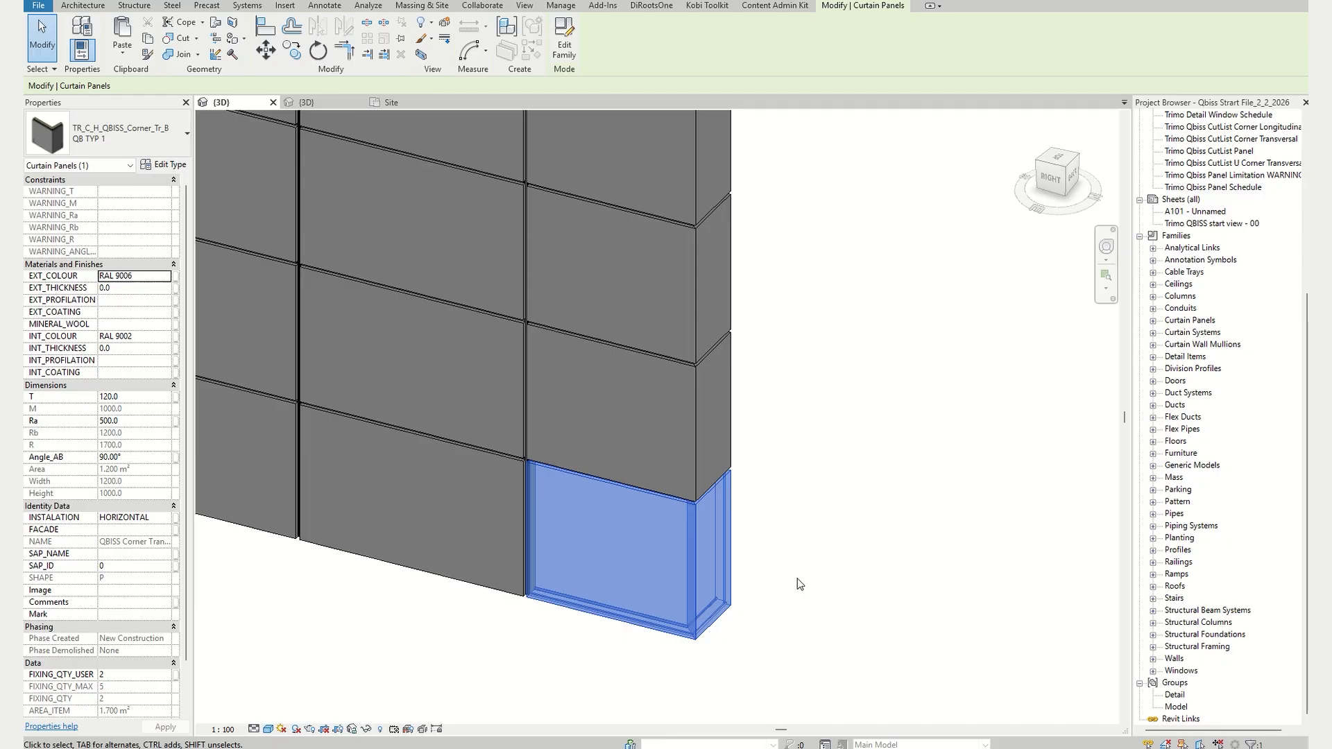
{"action": "left_click", "coordinate": [146, 421]}
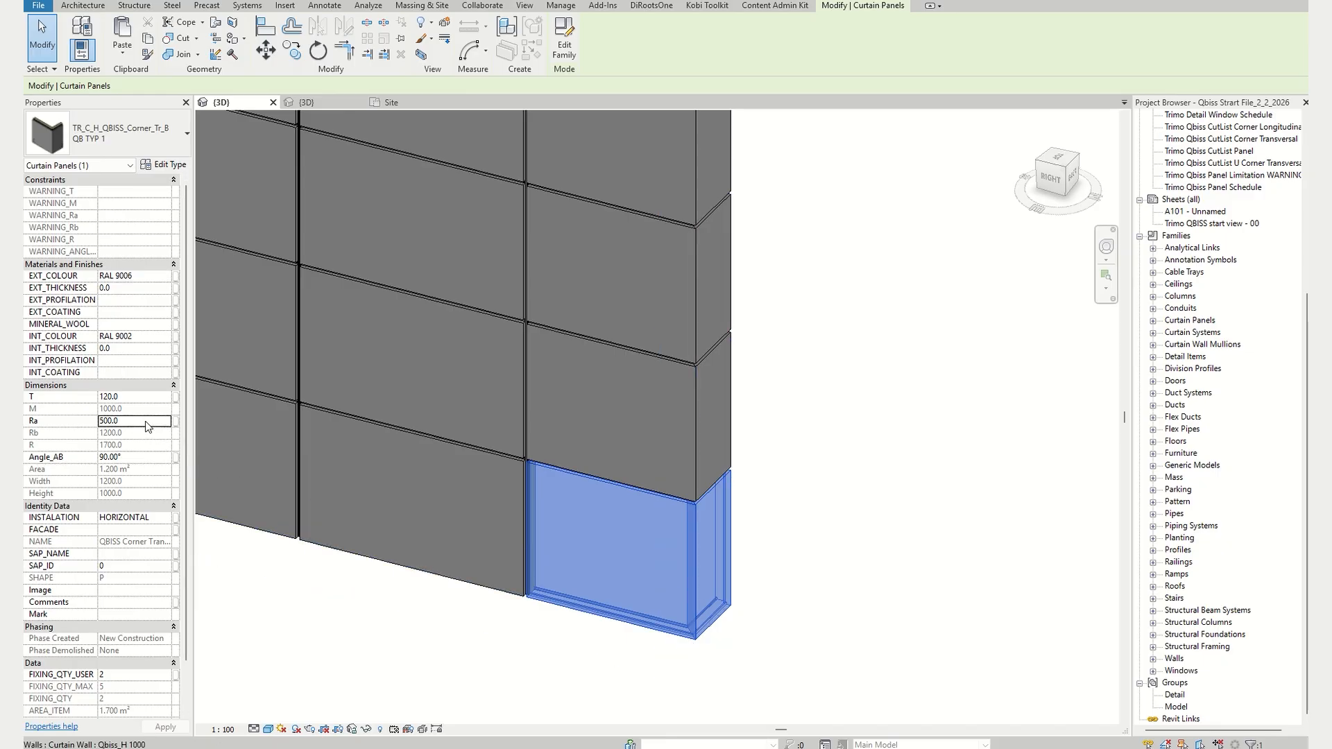
{"action": "type", "text": "1000"}
{"action": "key", "text": "Return"}
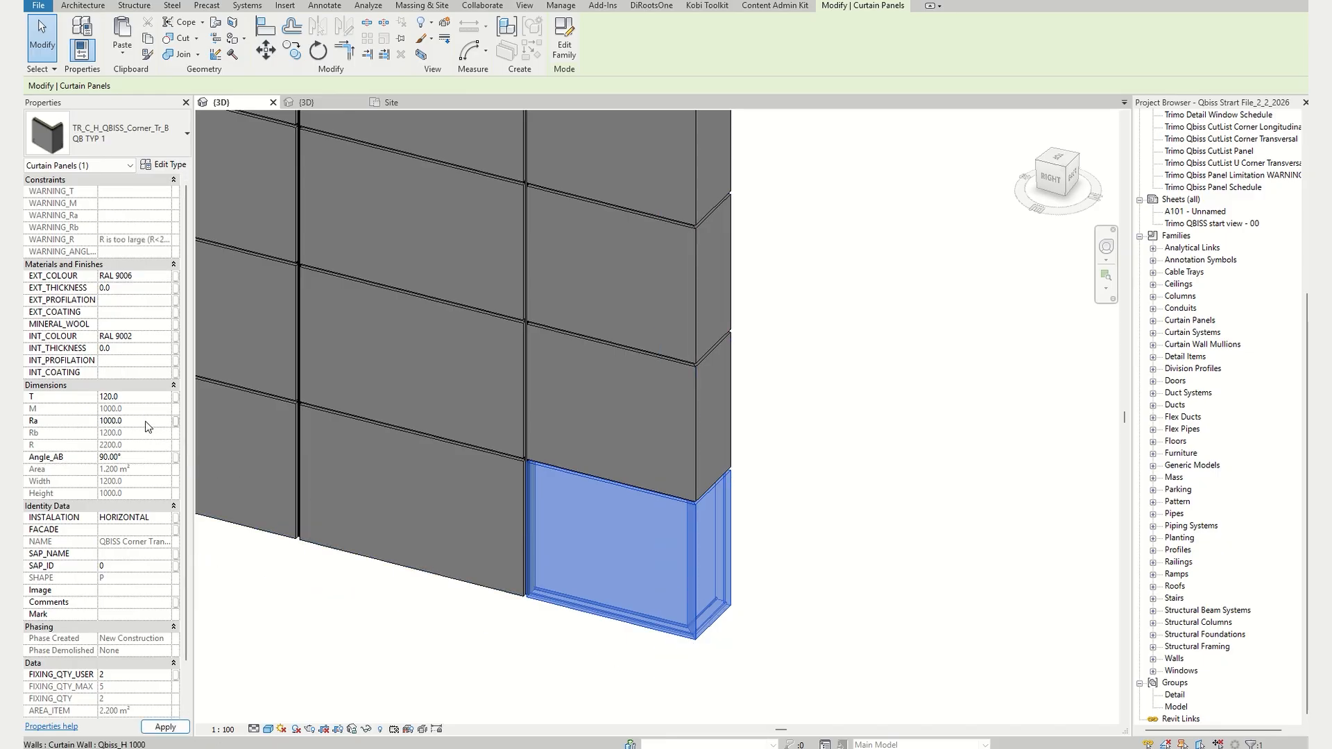
{"action": "left_click", "coordinate": [883, 482]}
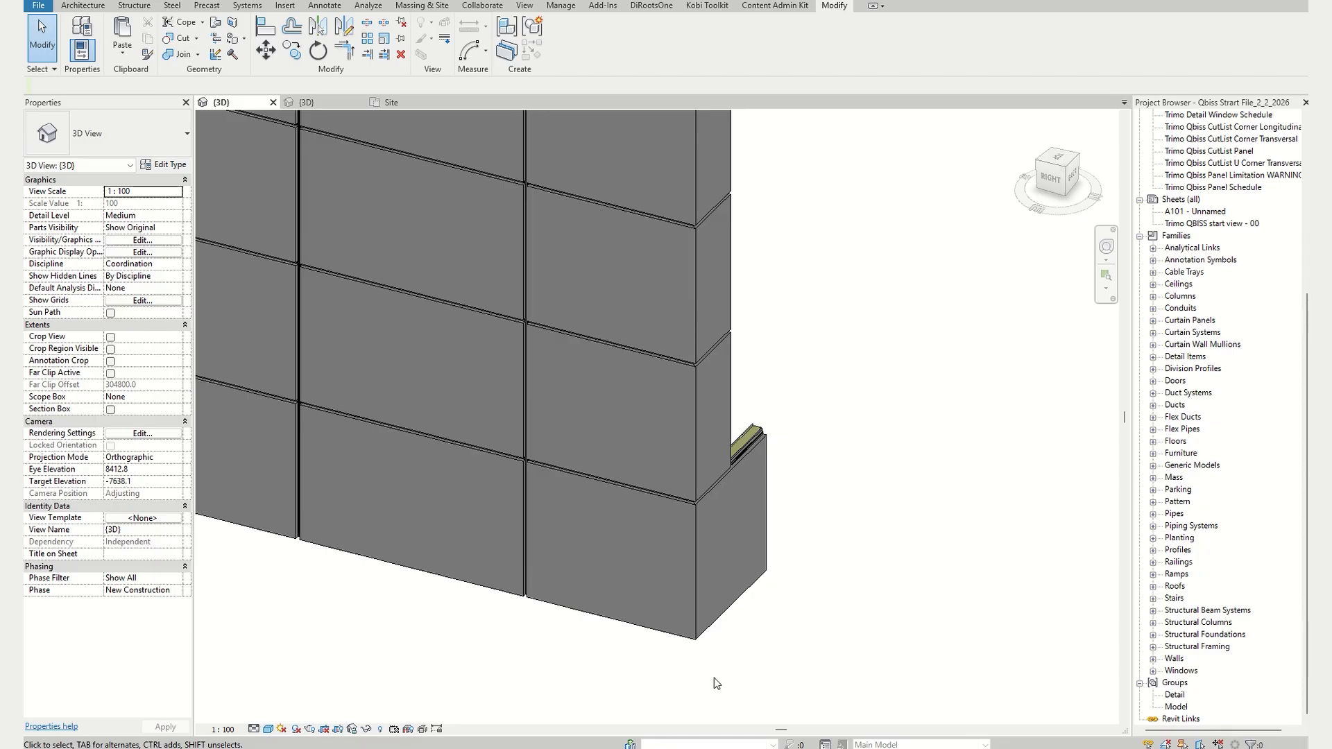
- Inspect the type and dimensions of the bottom TR_C_H_QBISS_Corner_Tr_A and TR_C_H_QBISS_Corner_Tr_B panels at the facade's two ends
{"action": "middle_click_drag", "start_coordinate": [547, 643], "coordinate": [730, 659], "text": "shift"}
{"action": "scroll", "coordinate": [730, 663], "scroll_direction": "up", "scroll_amount": 3}
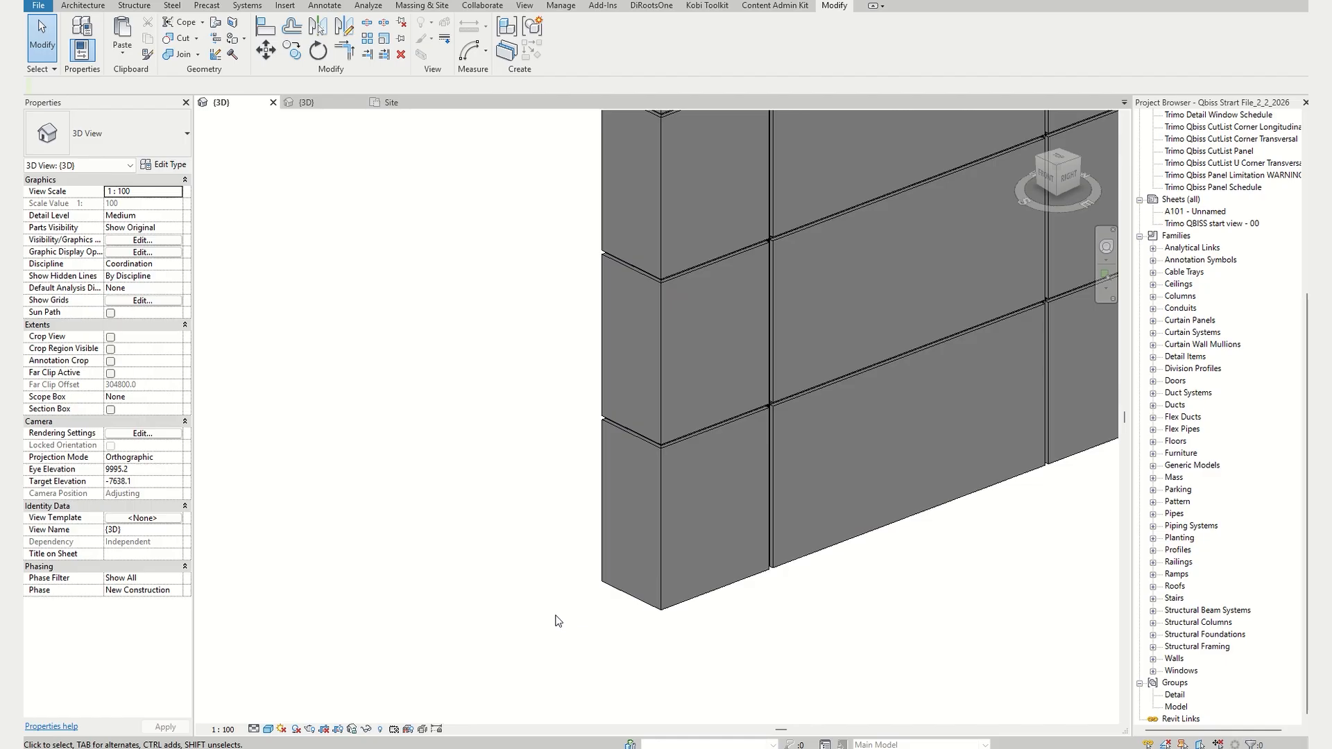
{"action": "key", "text": "Tab"}
{"action": "left_click", "coordinate": [692, 539]}
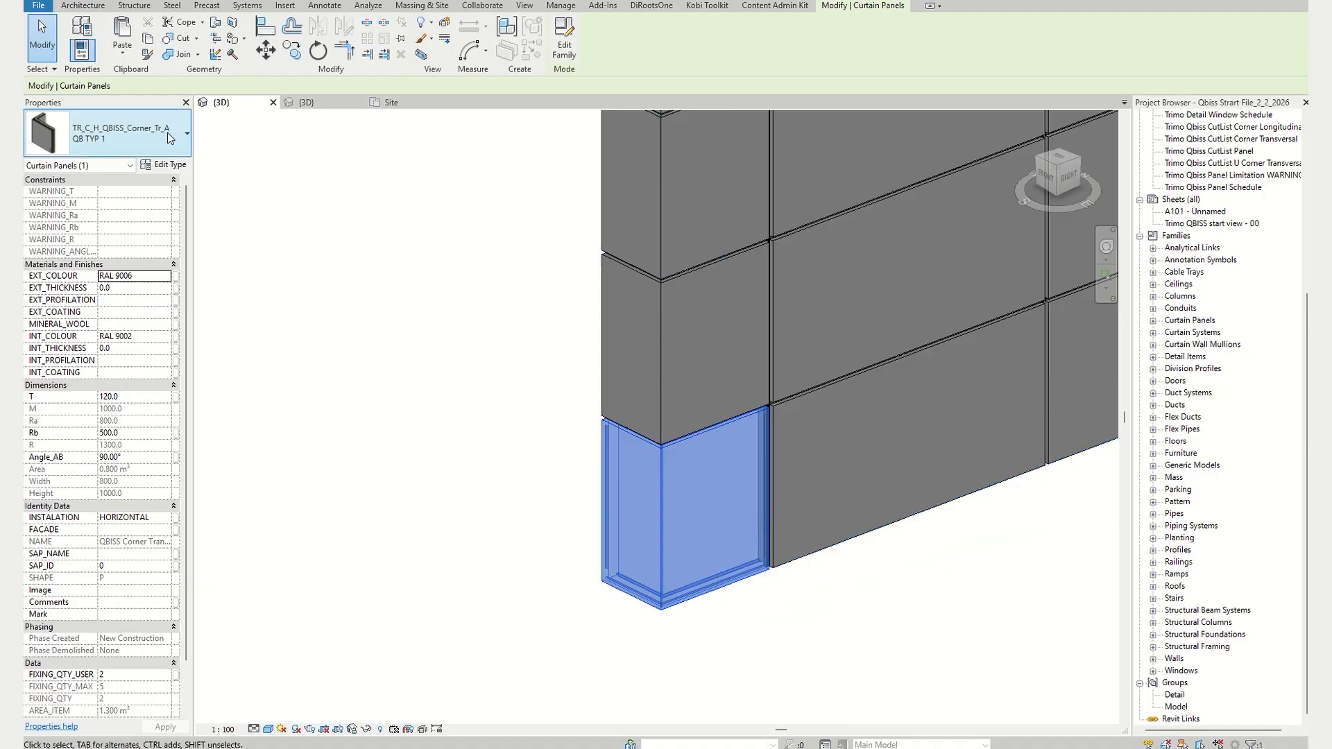
{"action": "scroll", "coordinate": [498, 514], "scroll_direction": "down", "scroll_amount": 3}
{"action": "middle_click_drag", "start_coordinate": [748, 501], "coordinate": [837, 618], "text": "shift"}
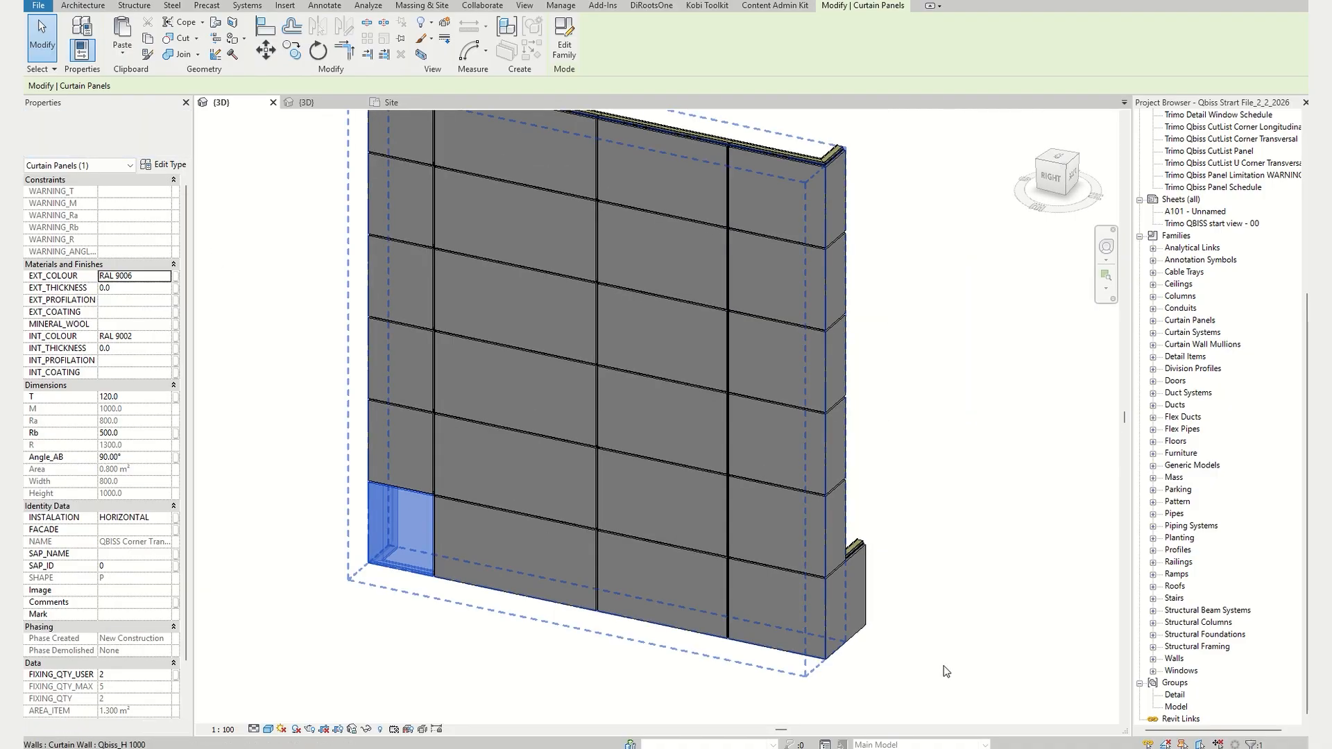
{"action": "key", "text": "Escape"}
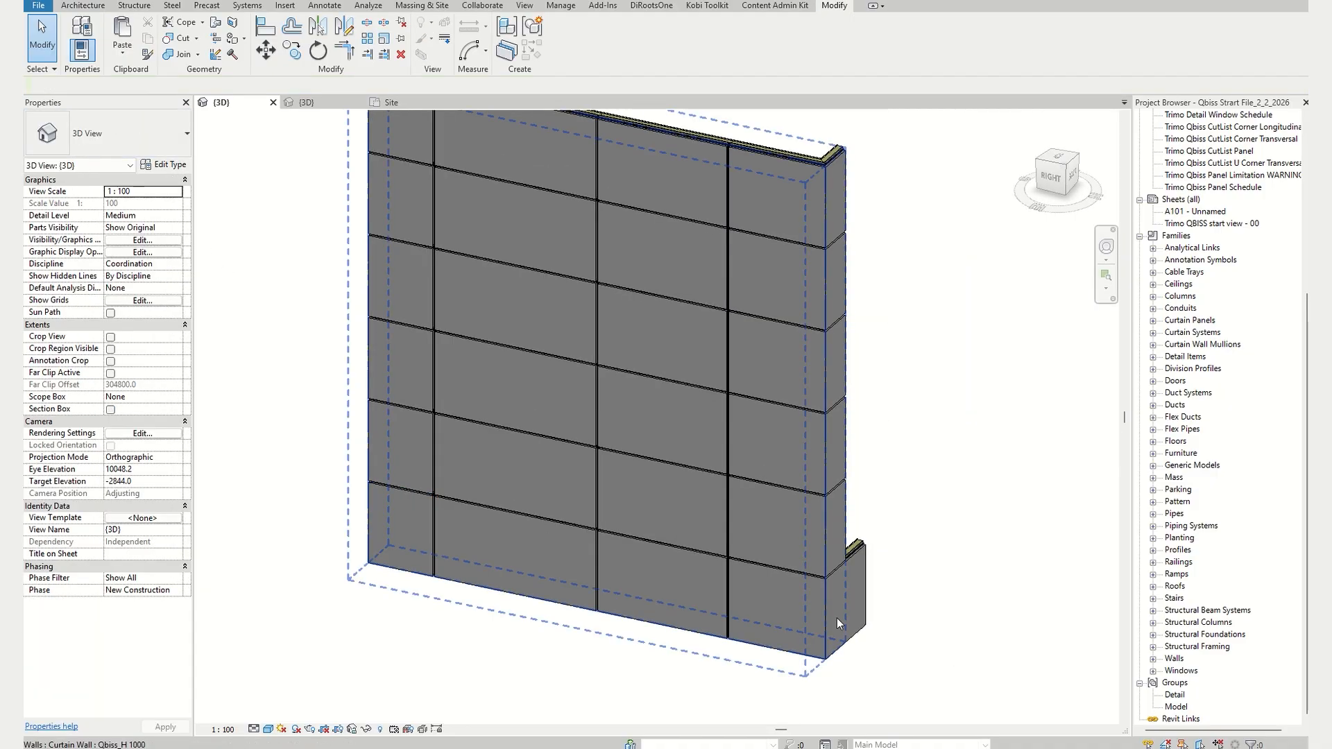
{"action": "left_click", "coordinate": [781, 608]}
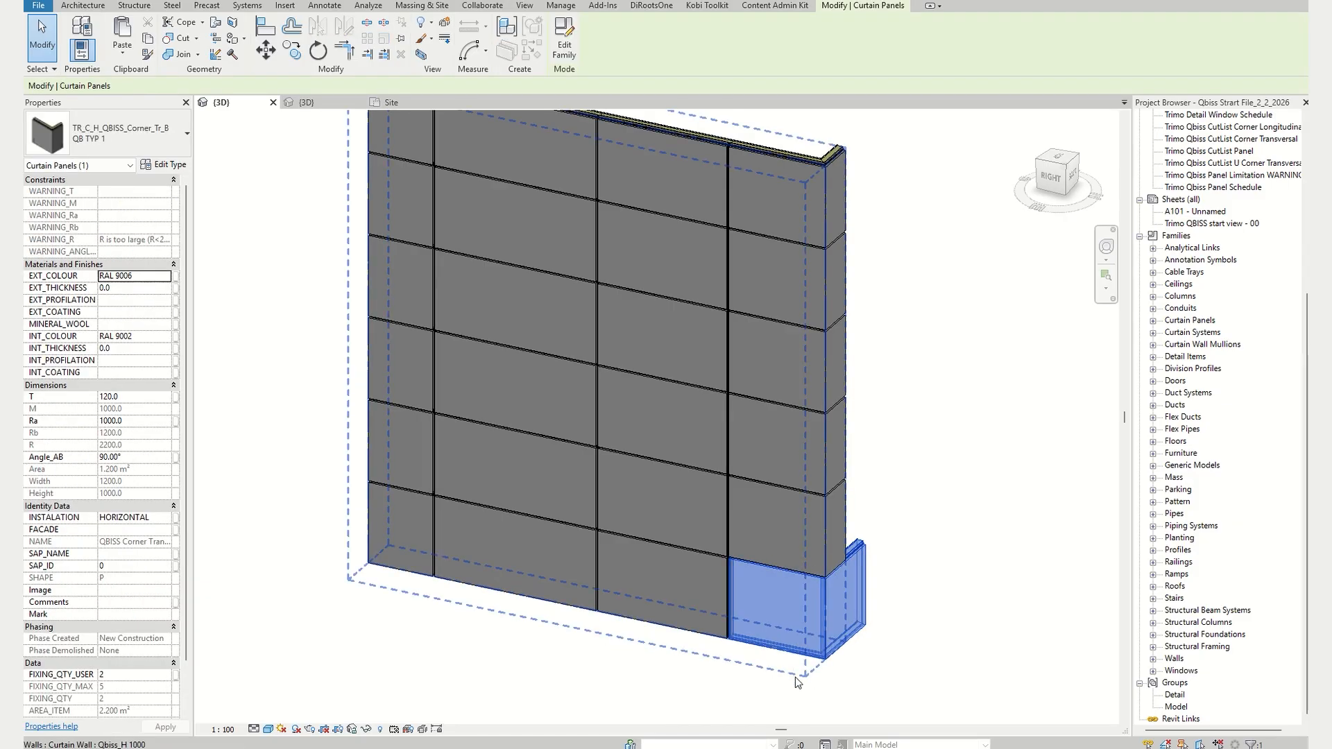
{"action": "scroll", "coordinate": [830, 685], "scroll_direction": "up", "scroll_amount": 2}
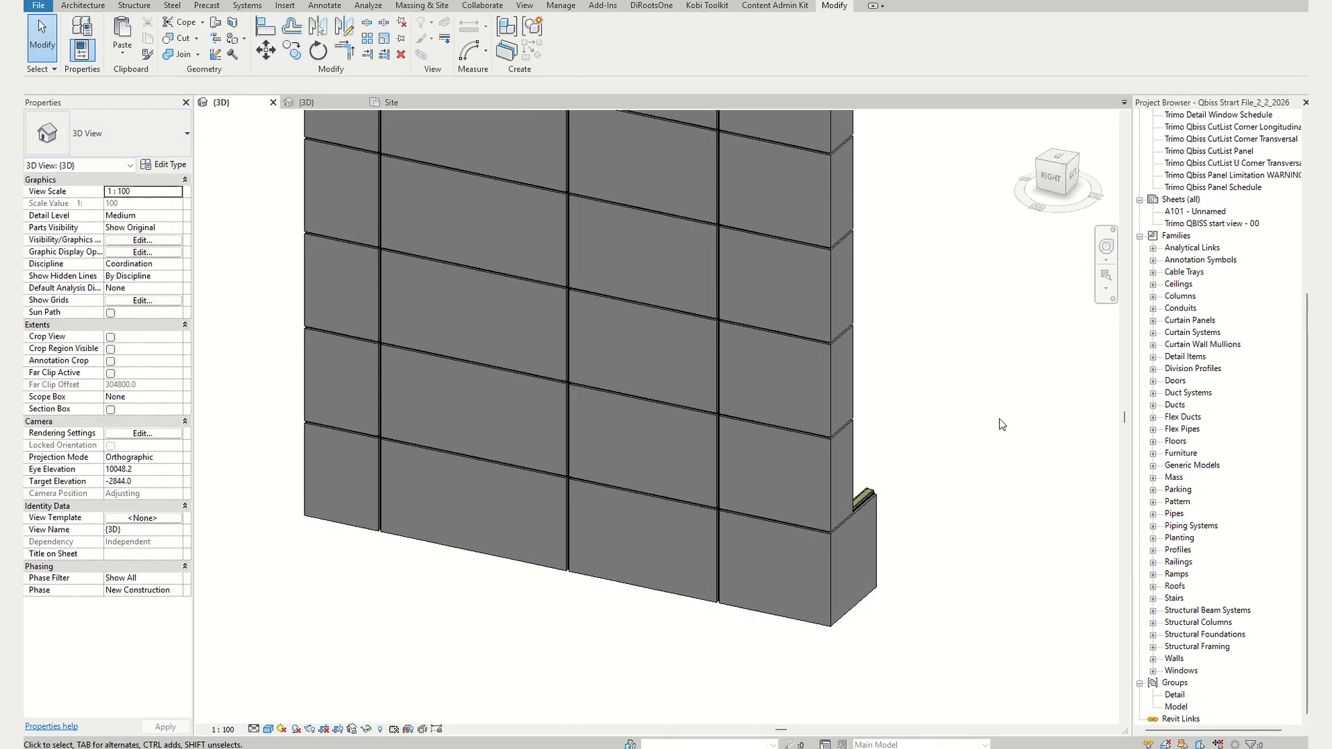
- In the project's 3D view, unpin the 1000-wide column of side-wall panels next to the corner and change them to TR_EMPTY: EMPTY
{"action": "left_click", "coordinate": [333, 102]}
{"action": "scroll", "coordinate": [892, 536], "scroll_direction": "up", "scroll_amount": 6}
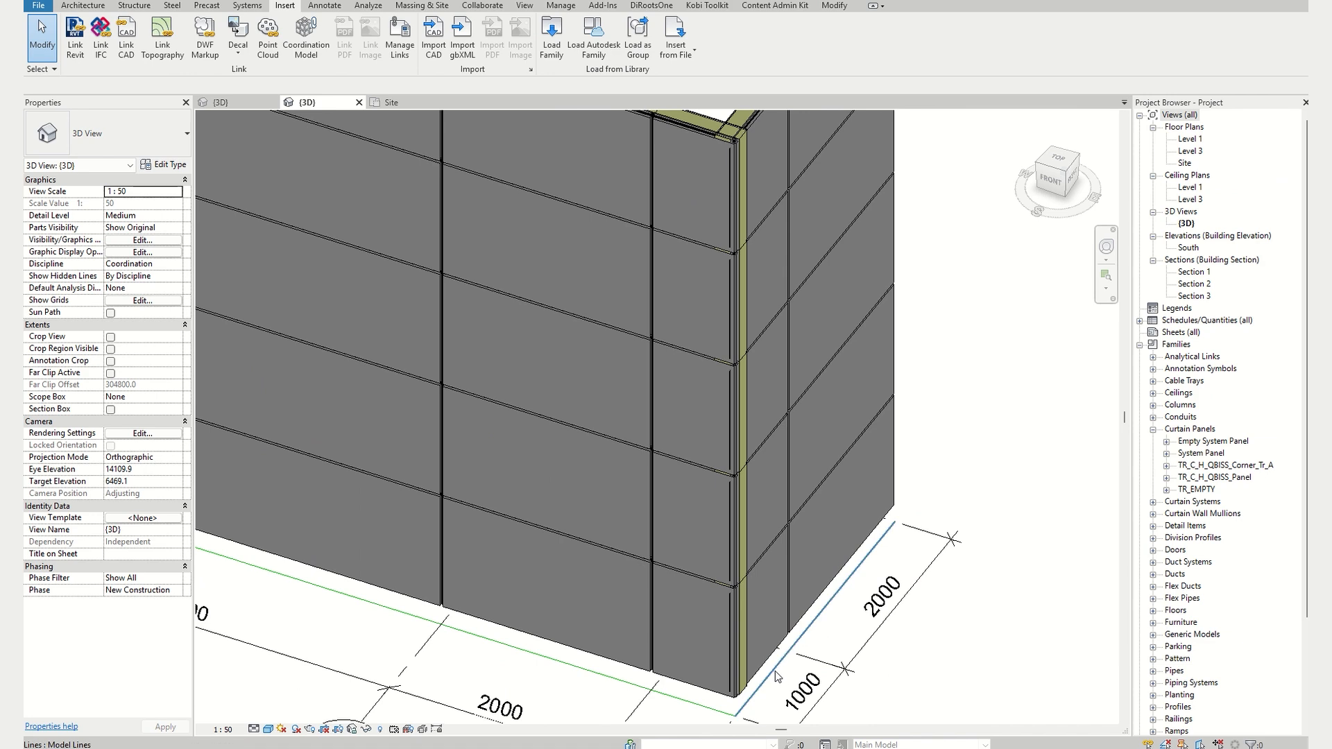
{"action": "middle_click_drag", "start_coordinate": [697, 694], "coordinate": [691, 550]}
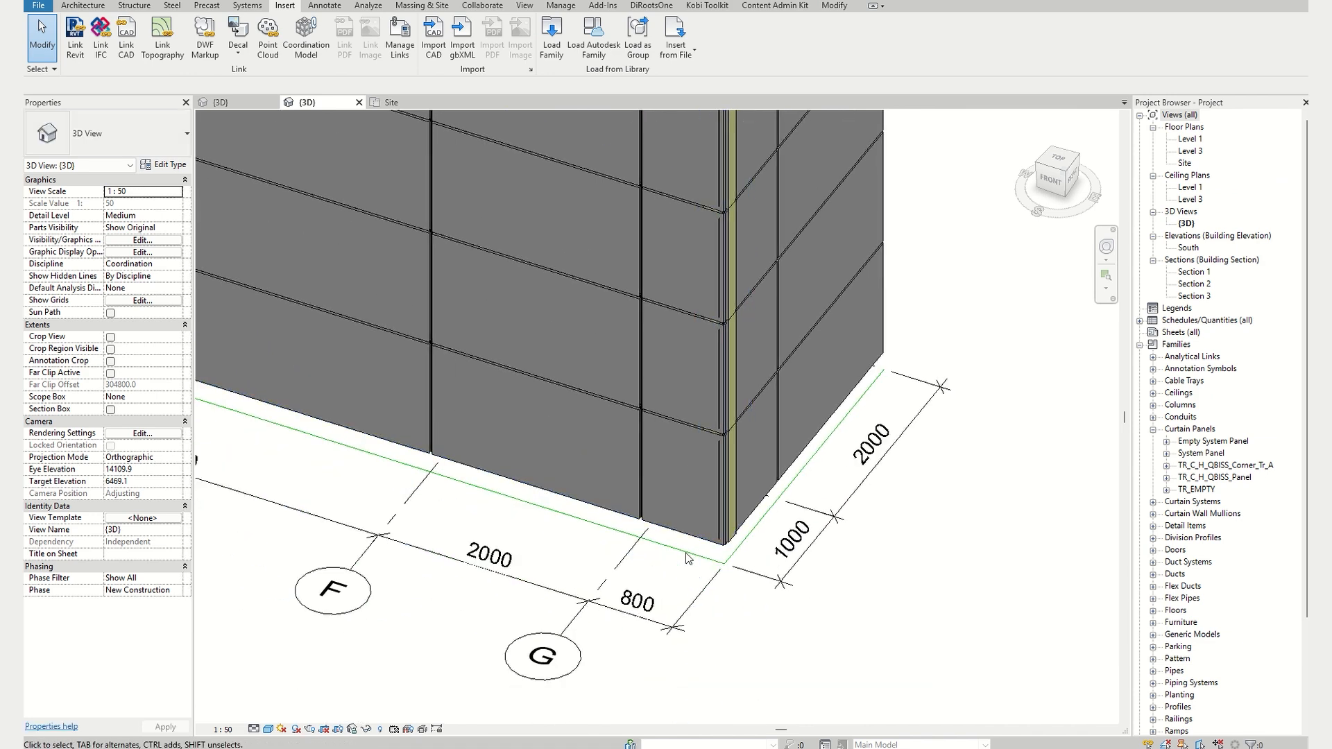
{"action": "scroll", "coordinate": [725, 546], "scroll_direction": "up", "scroll_amount": 2}
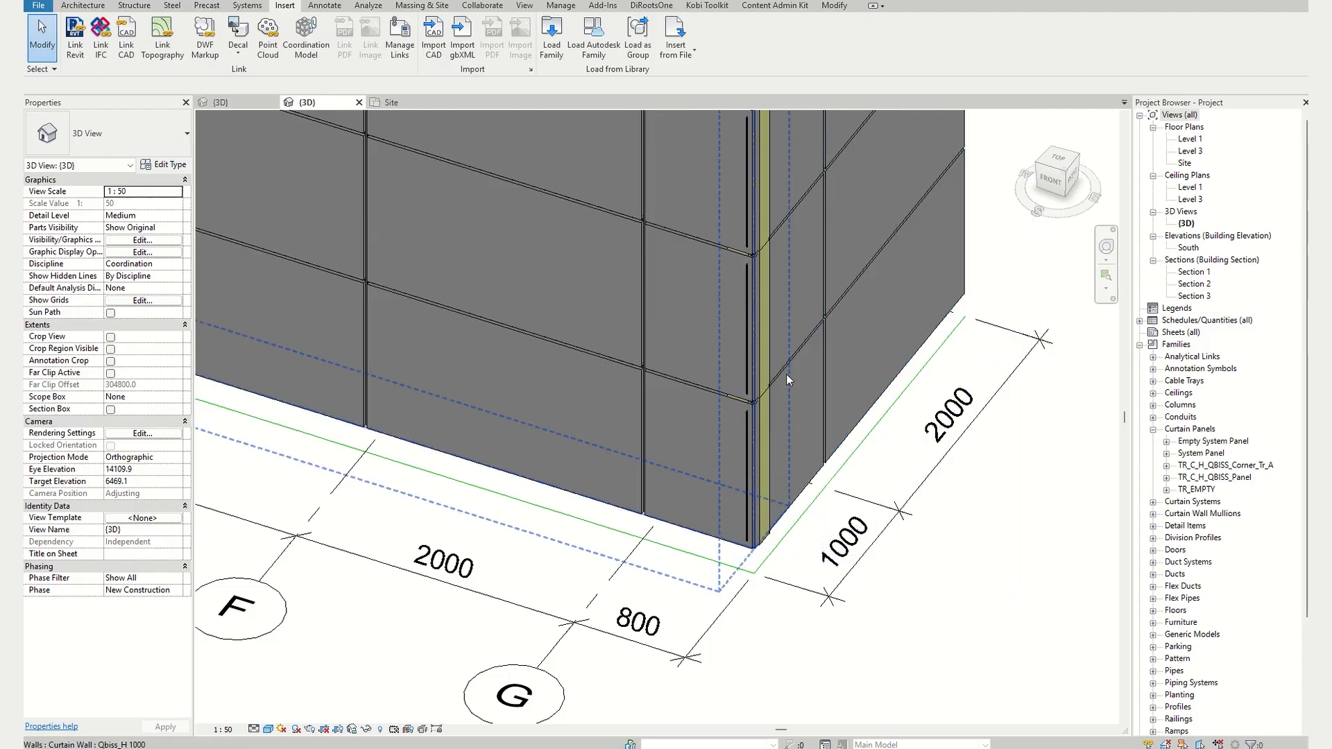
{"action": "left_click", "coordinate": [812, 466]}
{"action": "right_click", "coordinate": [812, 467]}
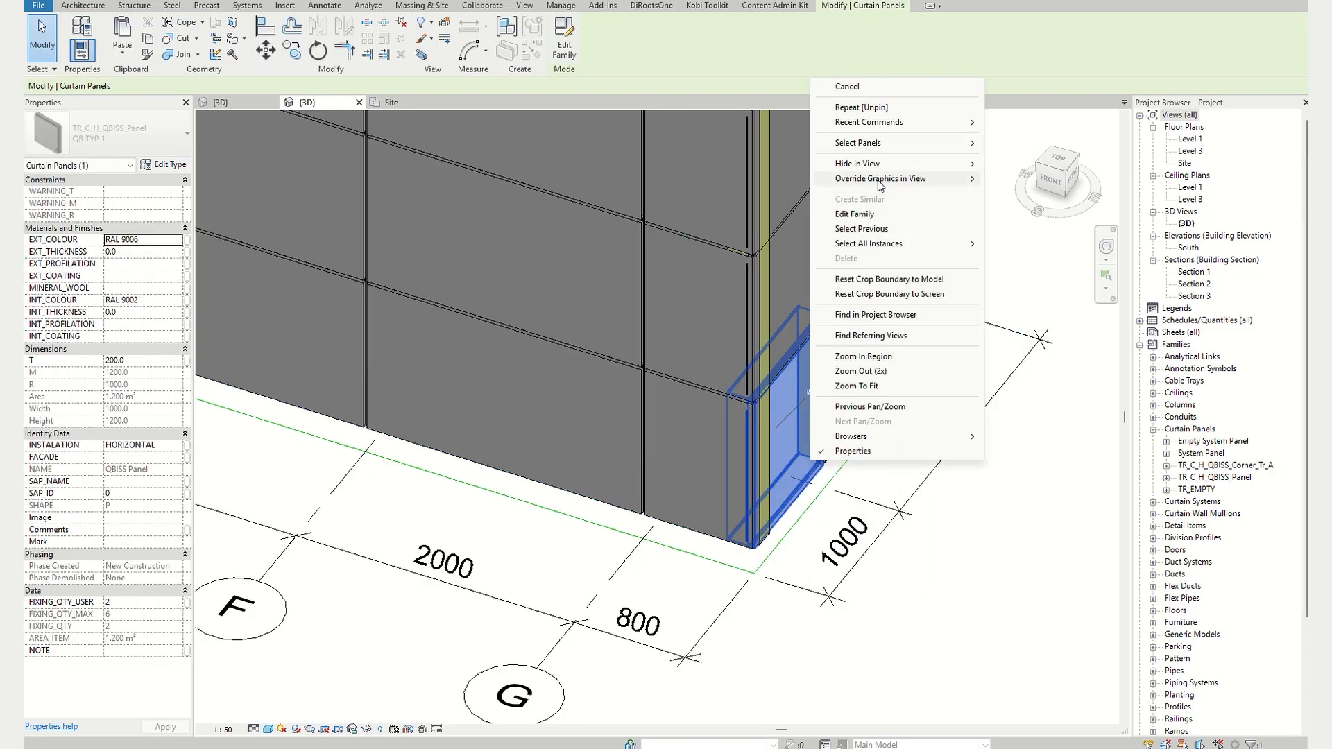
{"action": "mouse_move", "coordinate": [902, 143]}
{"action": "left_click", "coordinate": [1027, 140]}
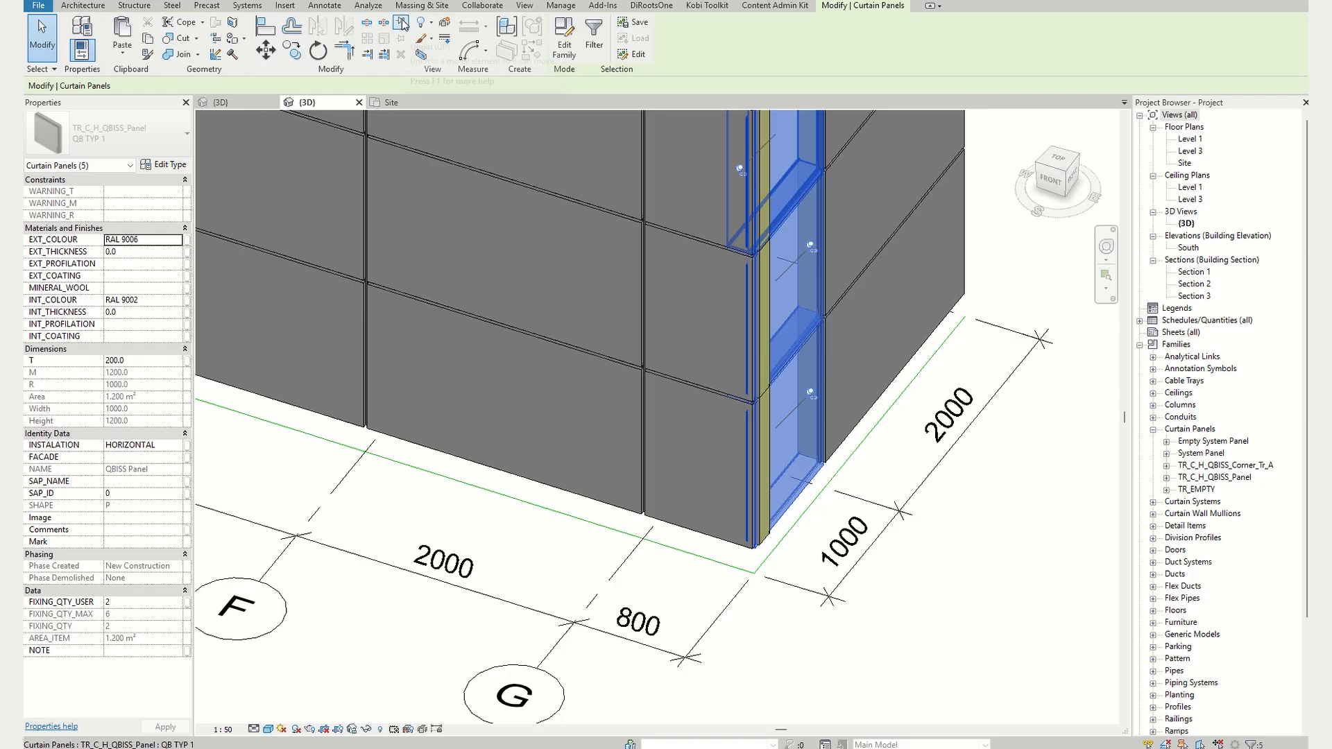
{"action": "left_click", "coordinate": [139, 139]}
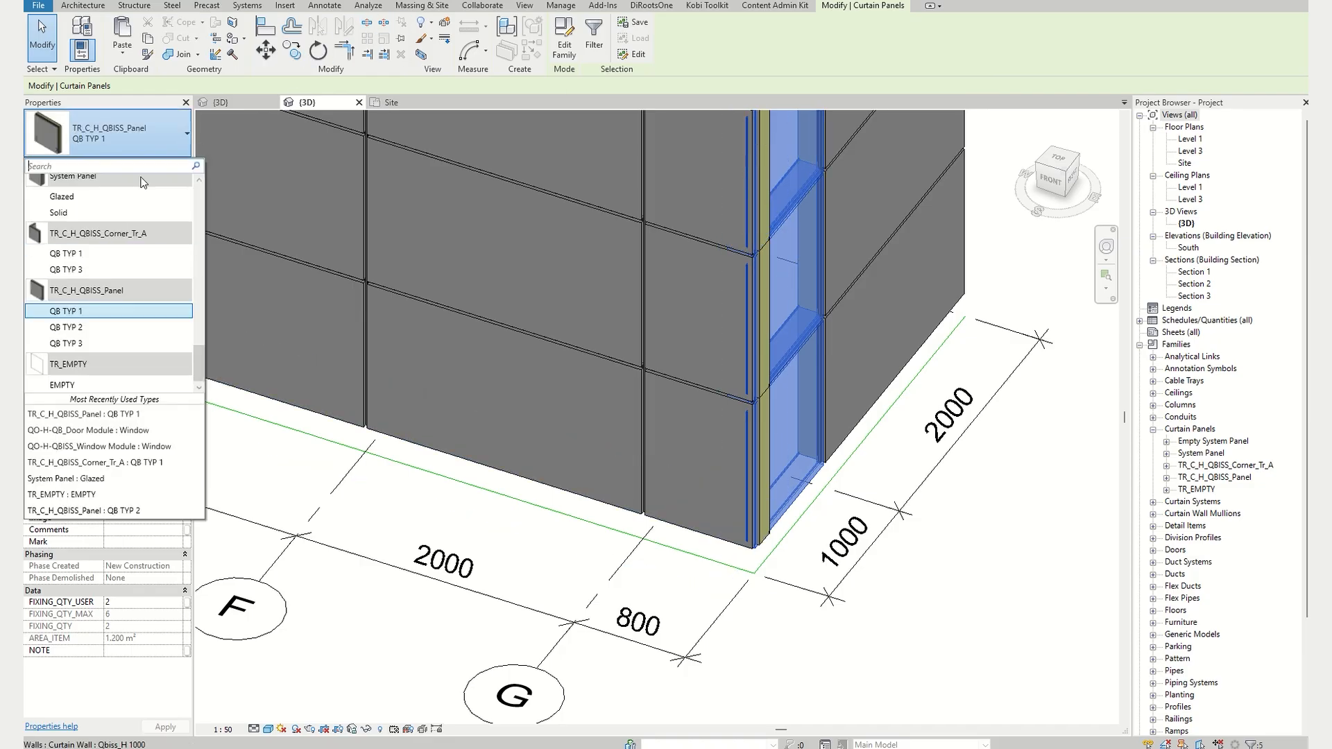
{"action": "left_click", "coordinate": [86, 386]}
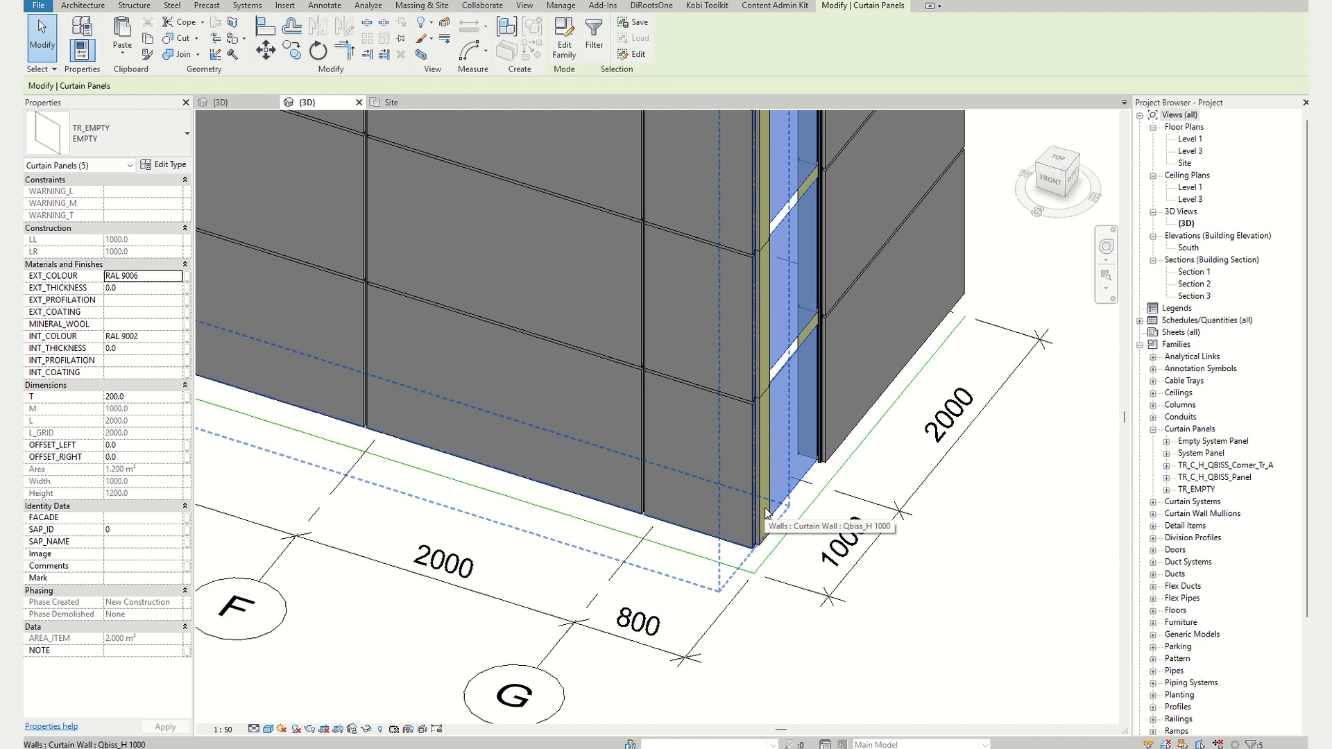
- Unpin the 800-wide column of front-wall panels between grid G and the corner, and check which corner panel types are available
{"action": "left_click", "coordinate": [681, 502]}
{"action": "right_click", "coordinate": [681, 502]}
{"action": "mouse_move", "coordinate": [752, 186]}
{"action": "left_click", "coordinate": [886, 185]}
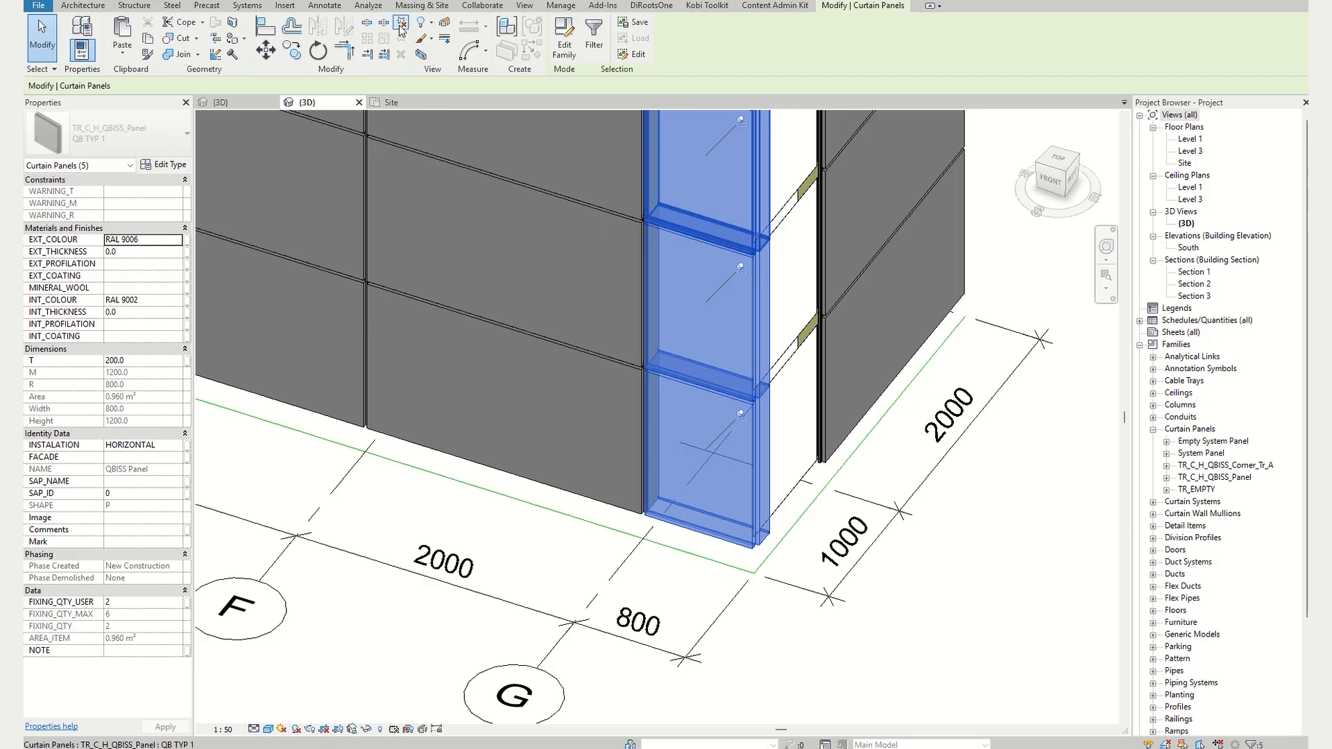
{"action": "left_click", "coordinate": [157, 131]}
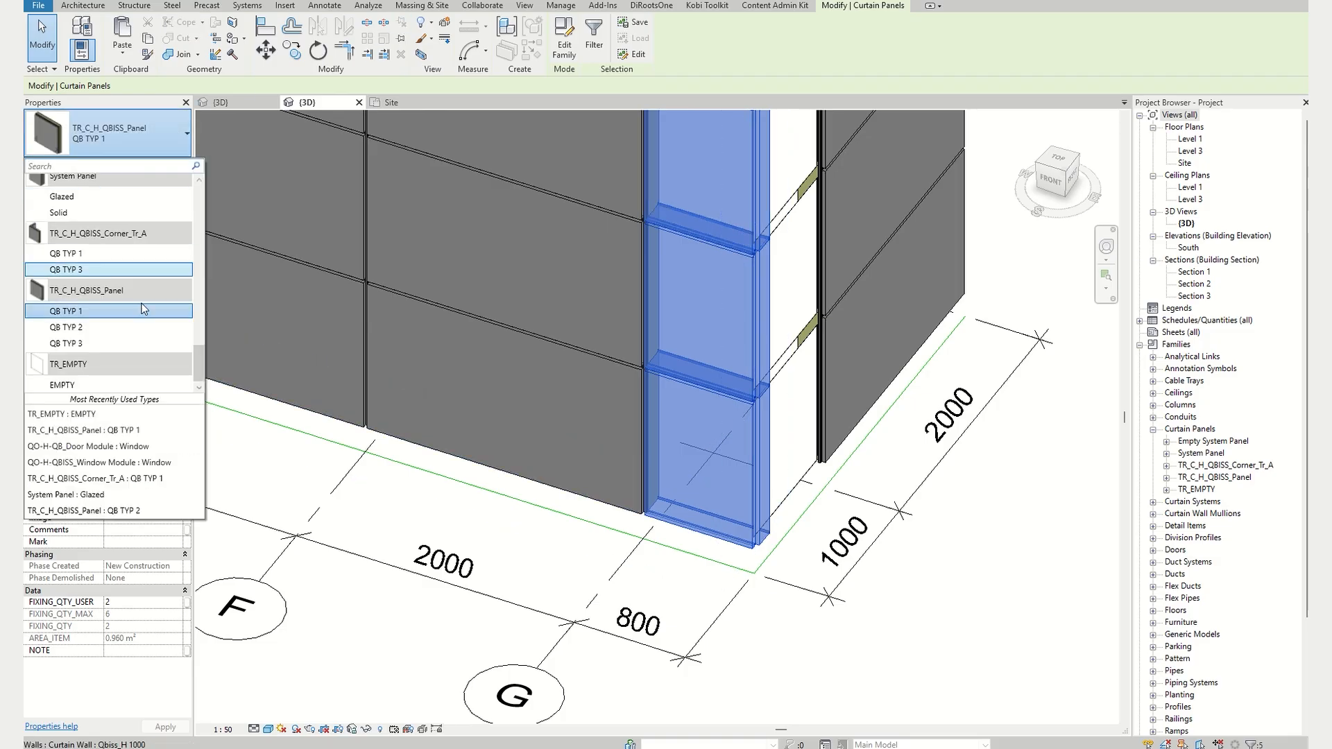
{"action": "mouse_move", "coordinate": [140, 241]}
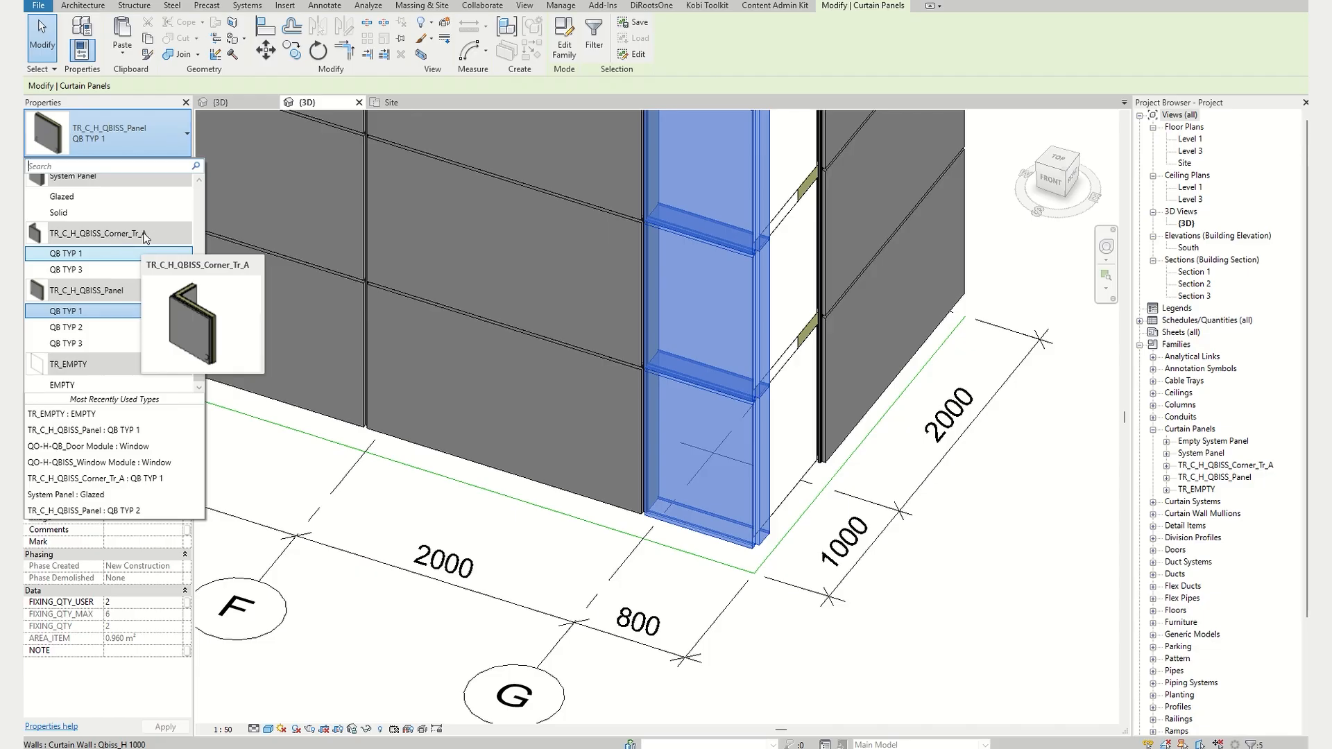
{"action": "left_click", "coordinate": [409, 505]}
{"action": "left_click", "coordinate": [408, 505]}
{"action": "scroll", "coordinate": [408, 505], "scroll_direction": "down", "scroll_amount": 2}
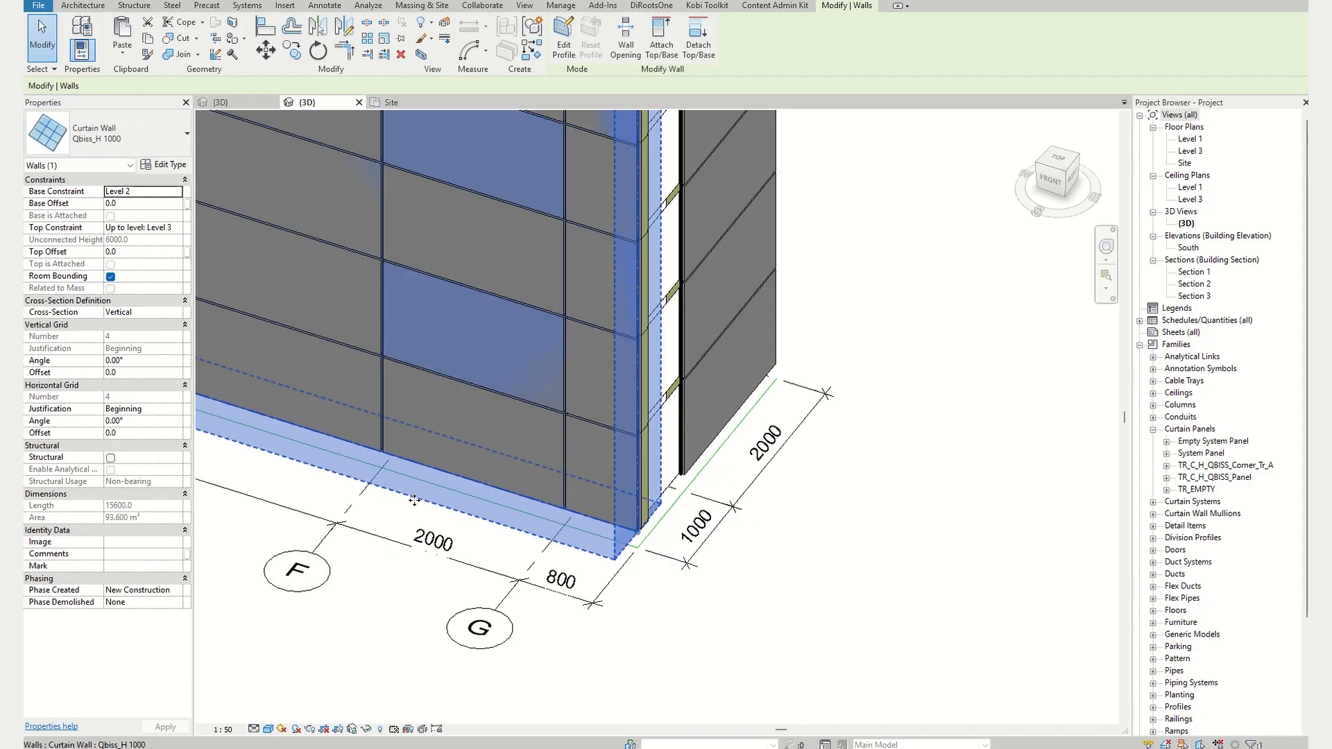
{"action": "middle_click_drag", "start_coordinate": [409, 505], "coordinate": [907, 586]}
{"action": "scroll", "coordinate": [871, 580], "scroll_direction": "down", "scroll_amount": 3}
{"action": "scroll", "coordinate": [659, 526], "scroll_direction": "down", "scroll_amount": 1}
{"action": "scroll", "coordinate": [271, 243], "scroll_direction": "up", "scroll_amount": 5}
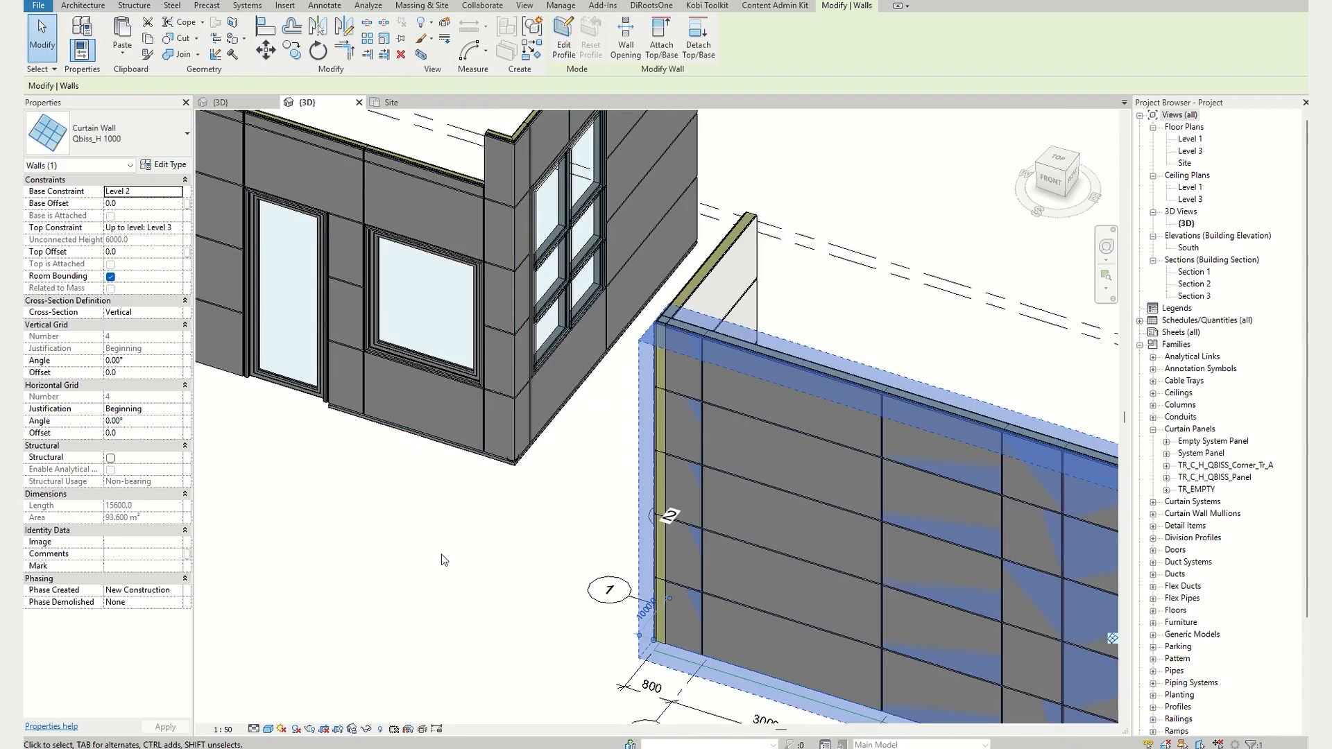
- Copy types QB TYP 1 to QB TYP 4 of TR_C_H_QBISS_Corner_Tr_B from the Qbiss start file into the project and check the family's types
{"action": "left_click", "coordinate": [232, 102]}
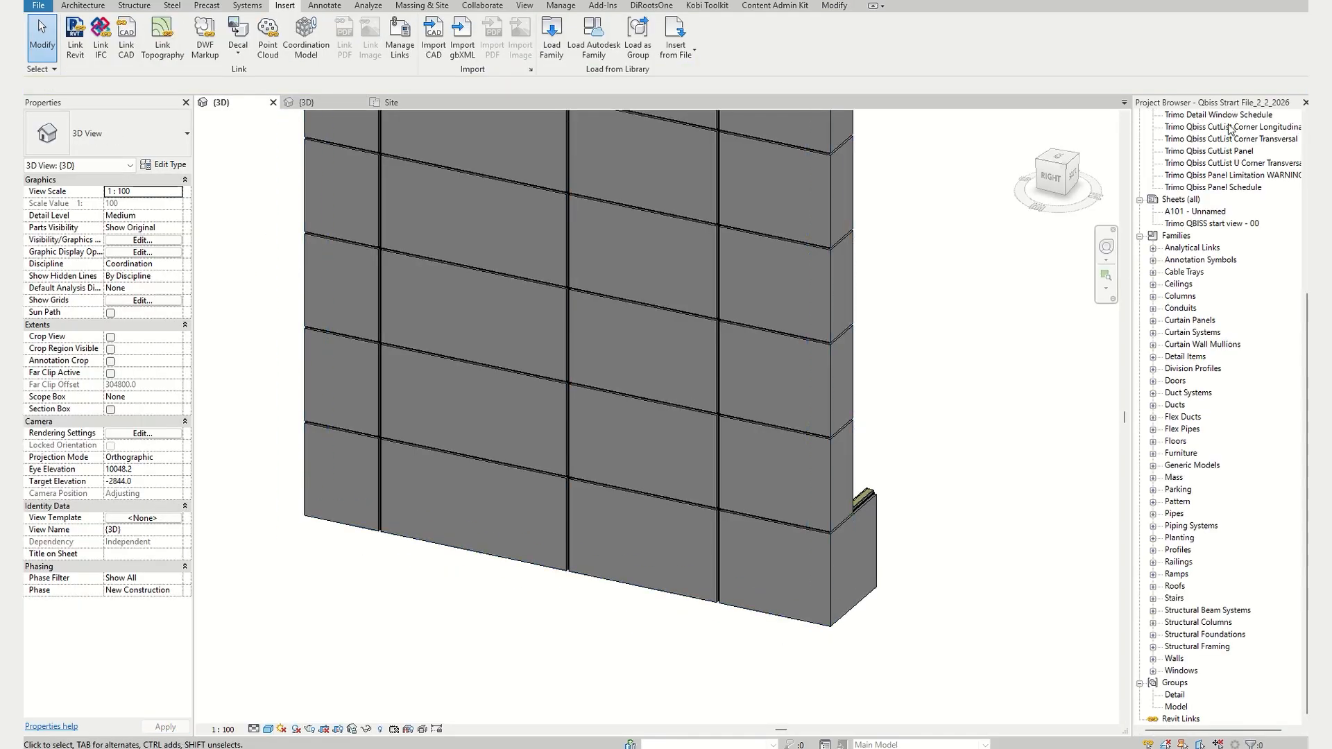
{"action": "left_click", "coordinate": [1153, 321]}
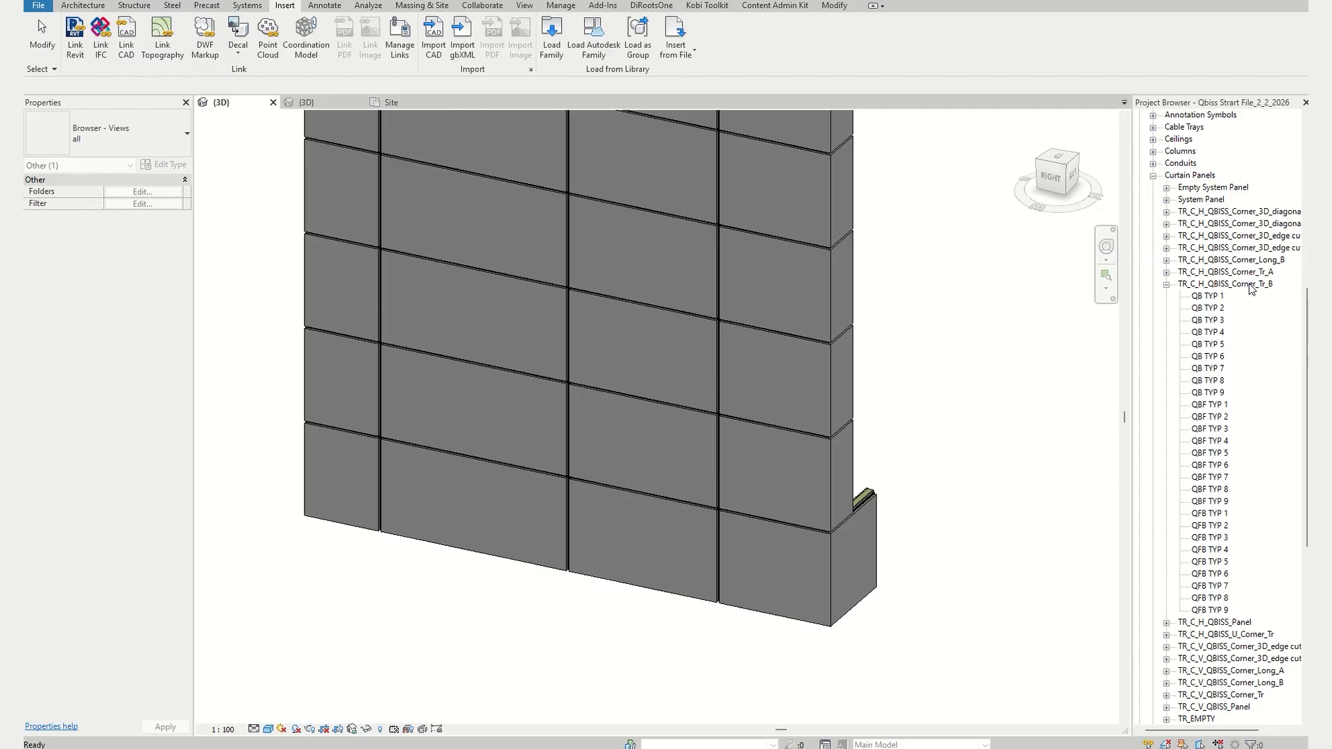
{"action": "left_click", "coordinate": [1209, 296]}
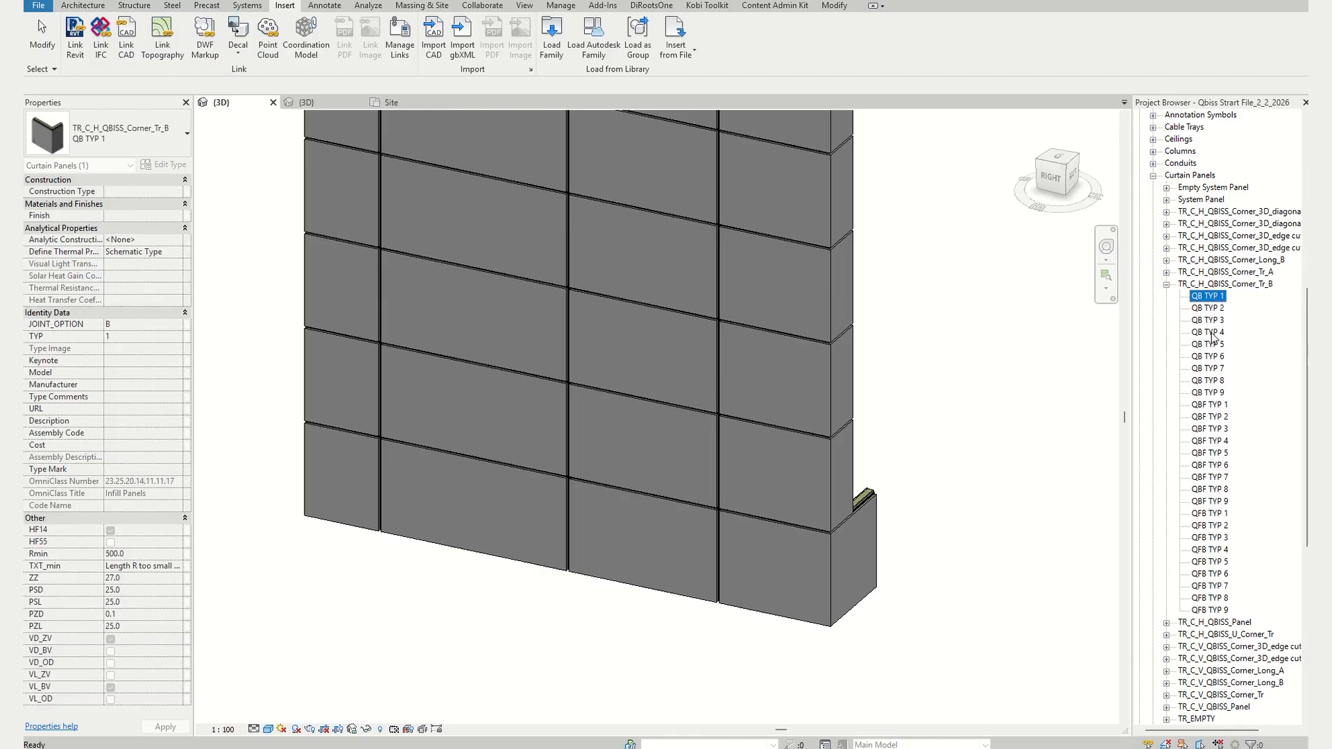
{"action": "left_click", "coordinate": [1212, 333], "text": "shift"}
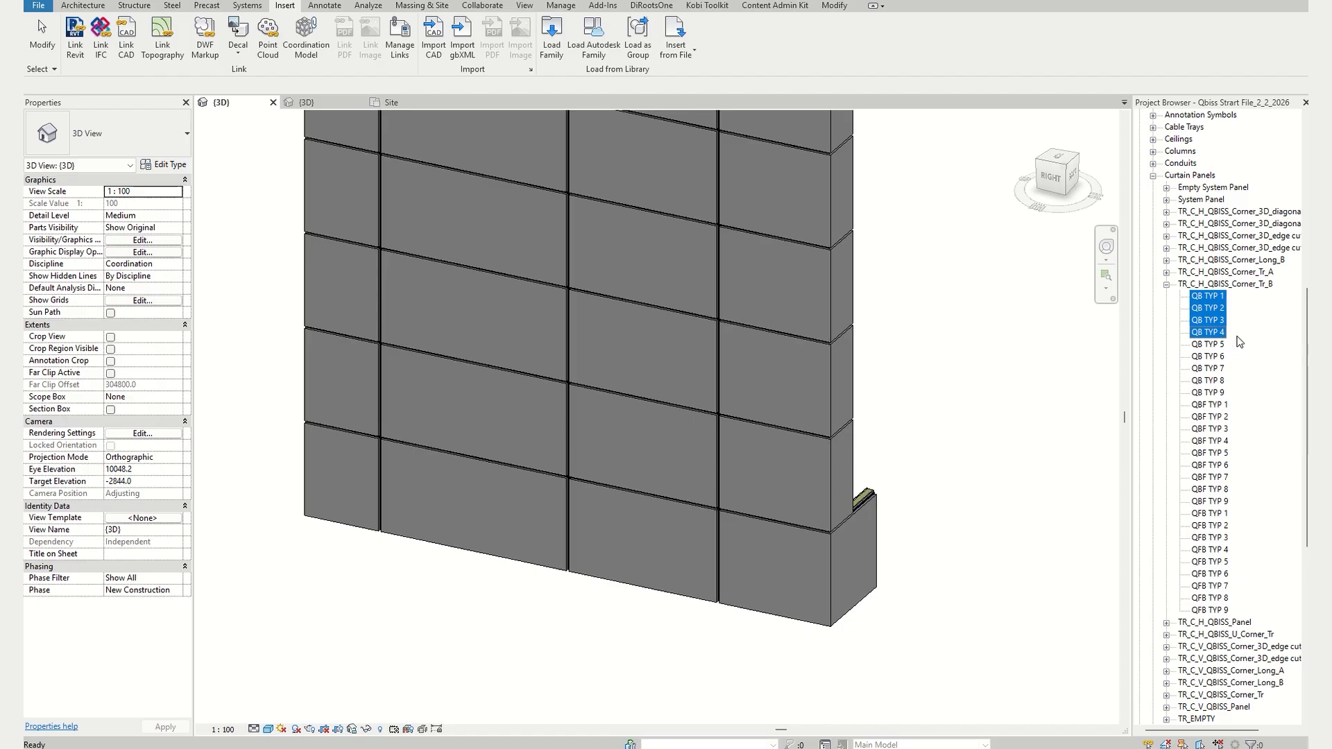
{"action": "left_click", "coordinate": [319, 102]}
{"action": "key", "text": "ctrl+v"}
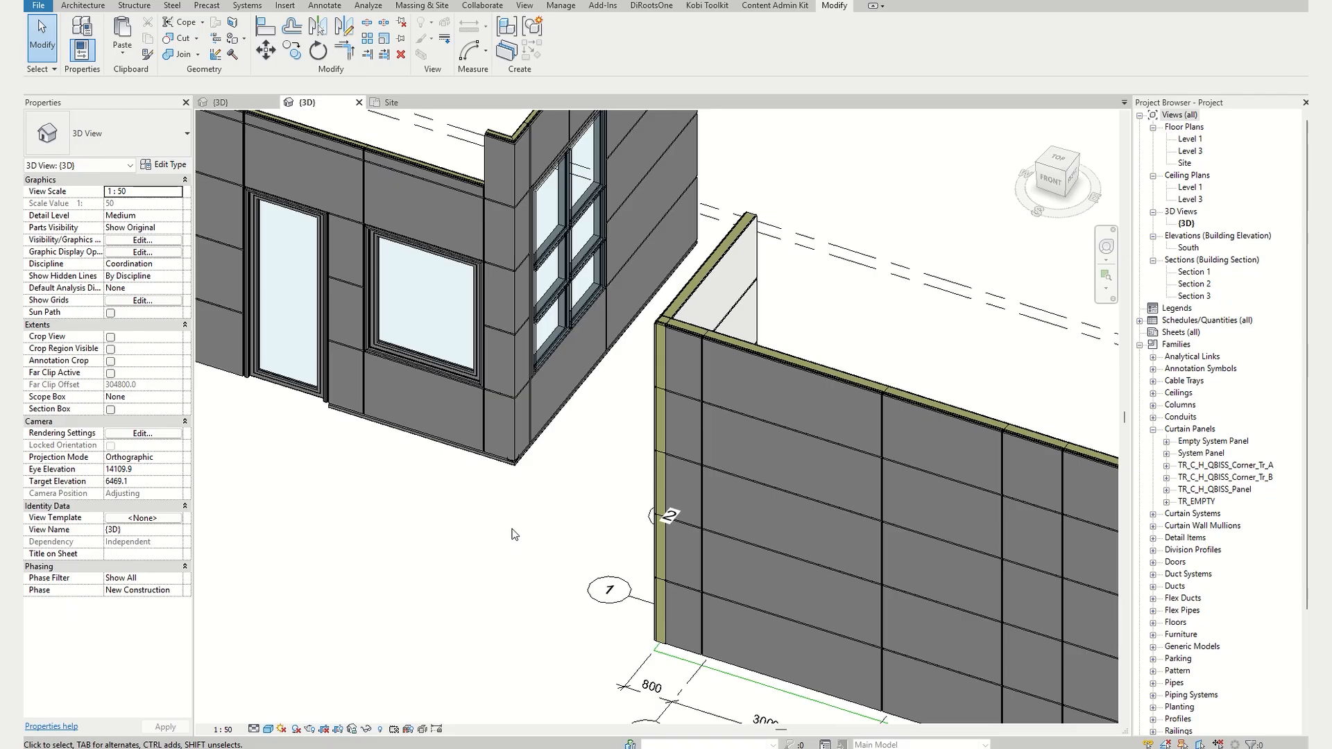
{"action": "left_click", "coordinate": [284, 5]}
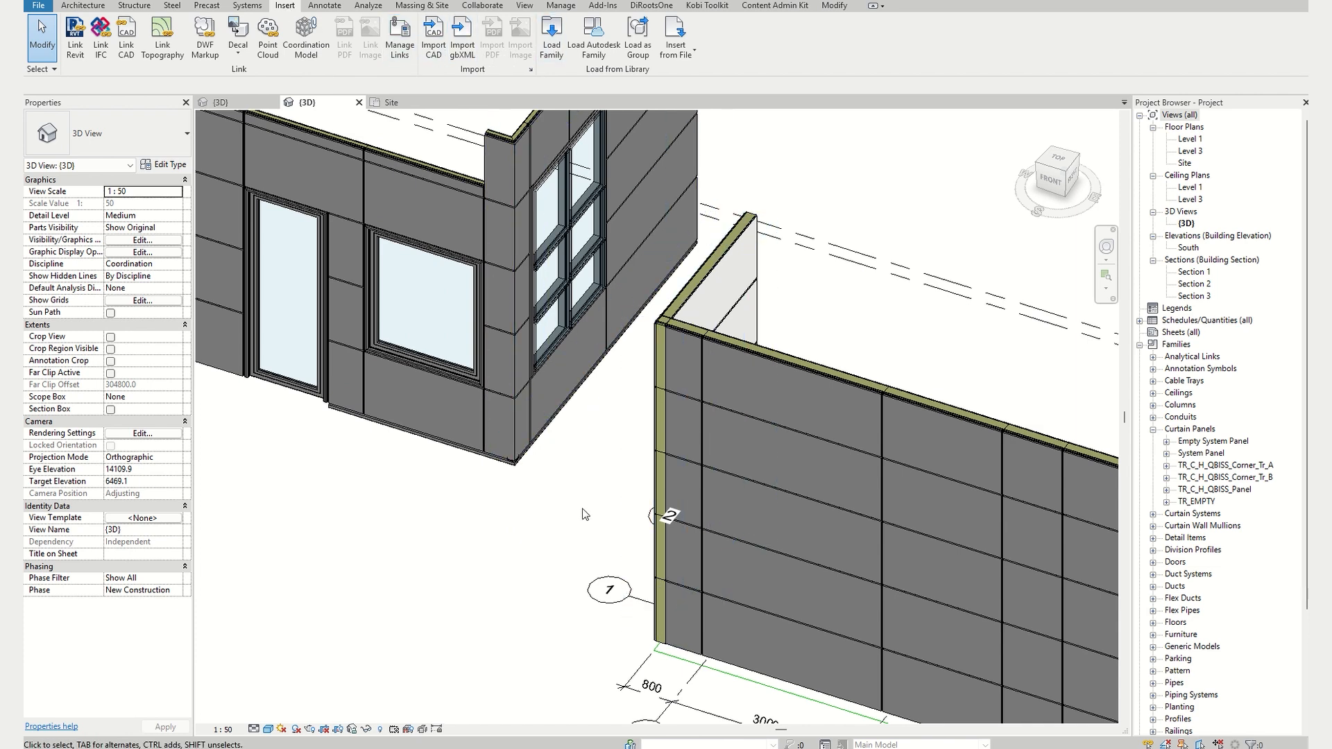
{"action": "left_click", "coordinate": [1166, 477]}
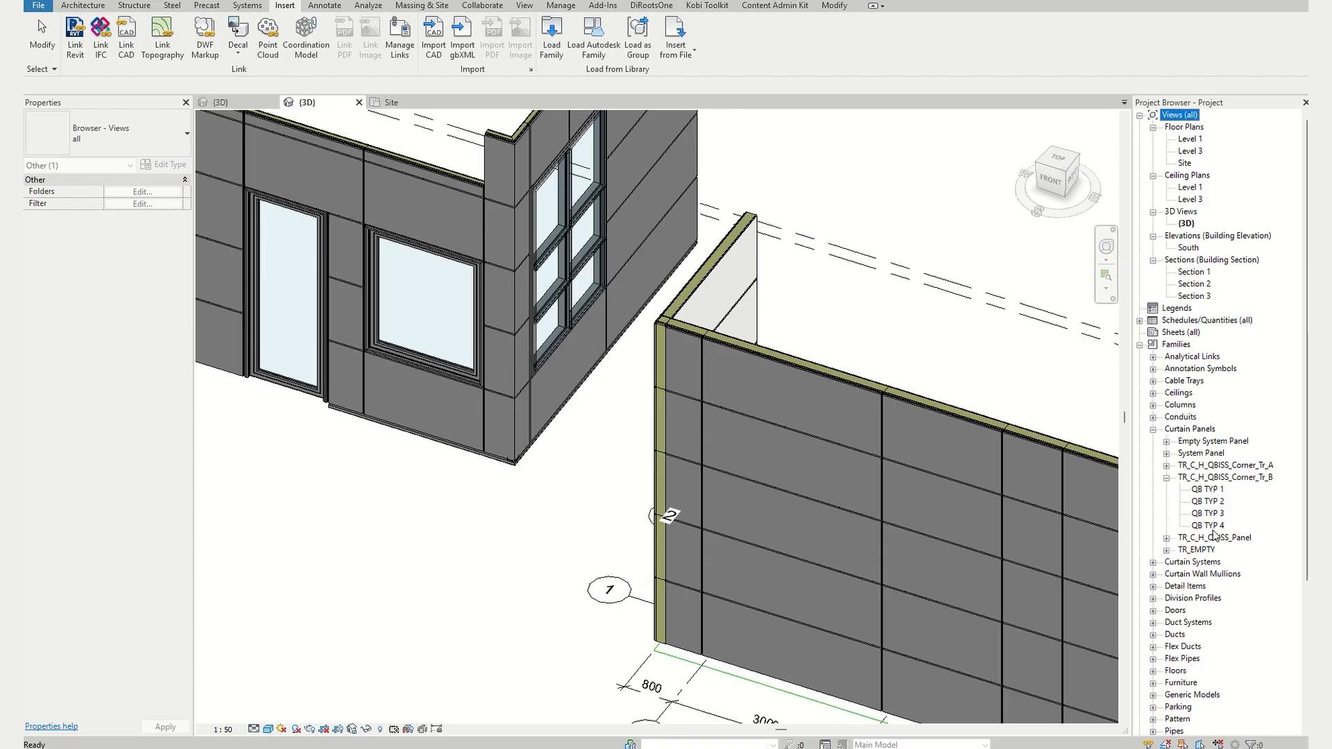
- Change the 800-wide column of front-wall panels at the corner by grid G to TR_C_H_QBISS_Corner_Tr_B: QB TYP 1
{"action": "scroll", "coordinate": [816, 331], "scroll_direction": "down", "scroll_amount": 3}
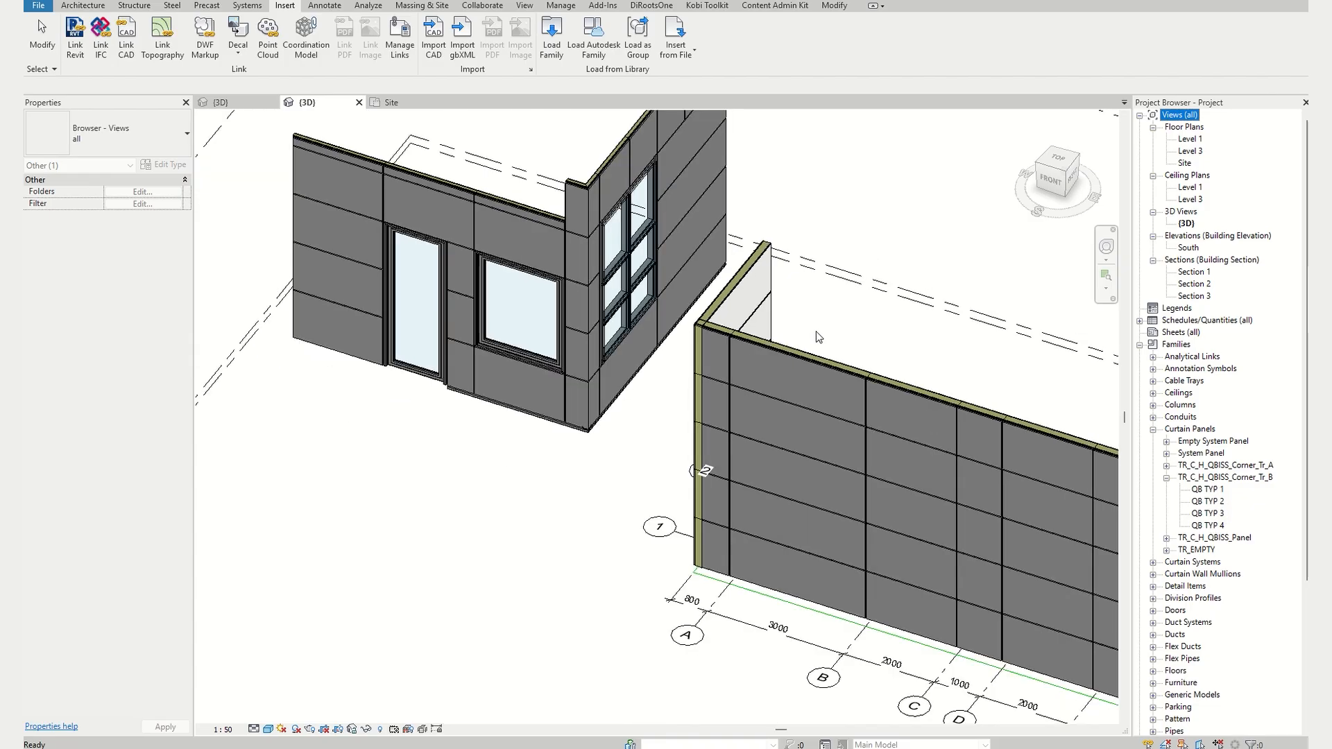
{"action": "middle_click_drag", "start_coordinate": [674, 428], "coordinate": [402, 392]}
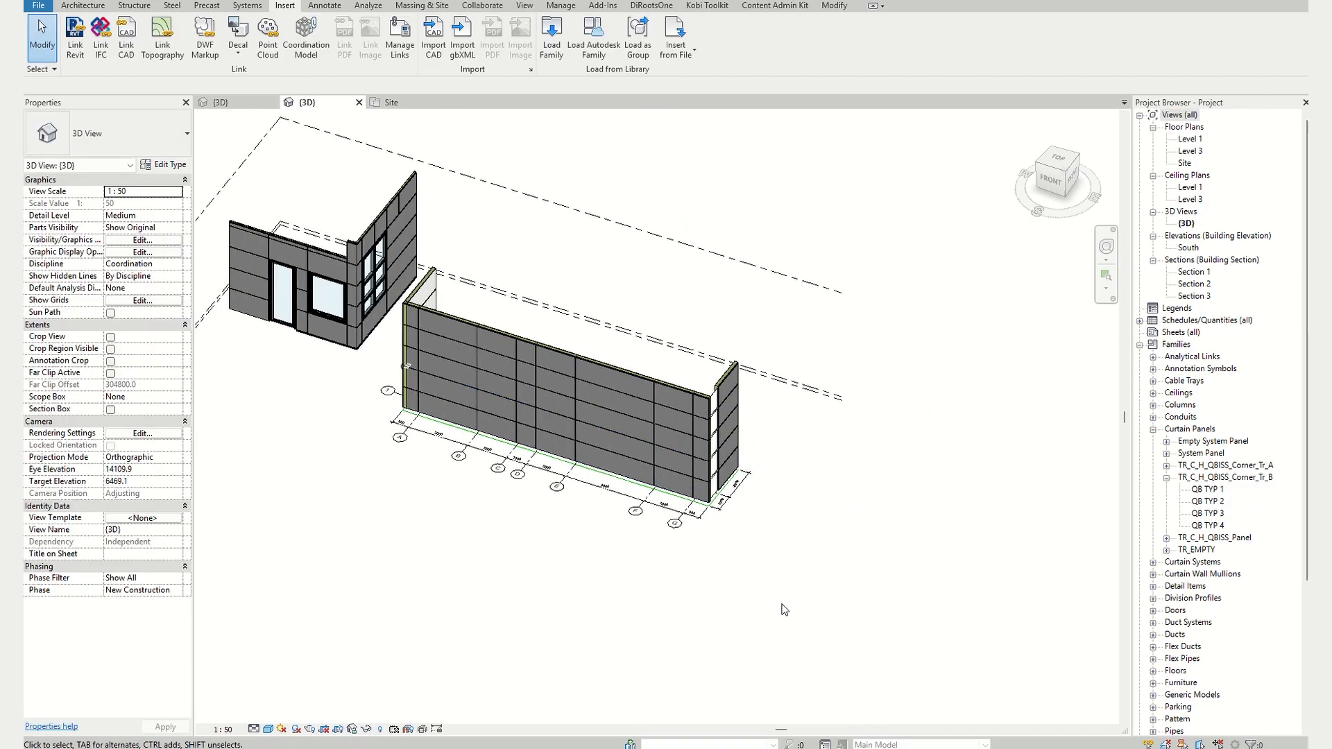
{"action": "scroll", "coordinate": [728, 531], "scroll_direction": "up", "scroll_amount": 6}
{"action": "key", "text": "Tab"}
{"action": "key", "text": "Tab"}
{"action": "right_click", "coordinate": [700, 543]}
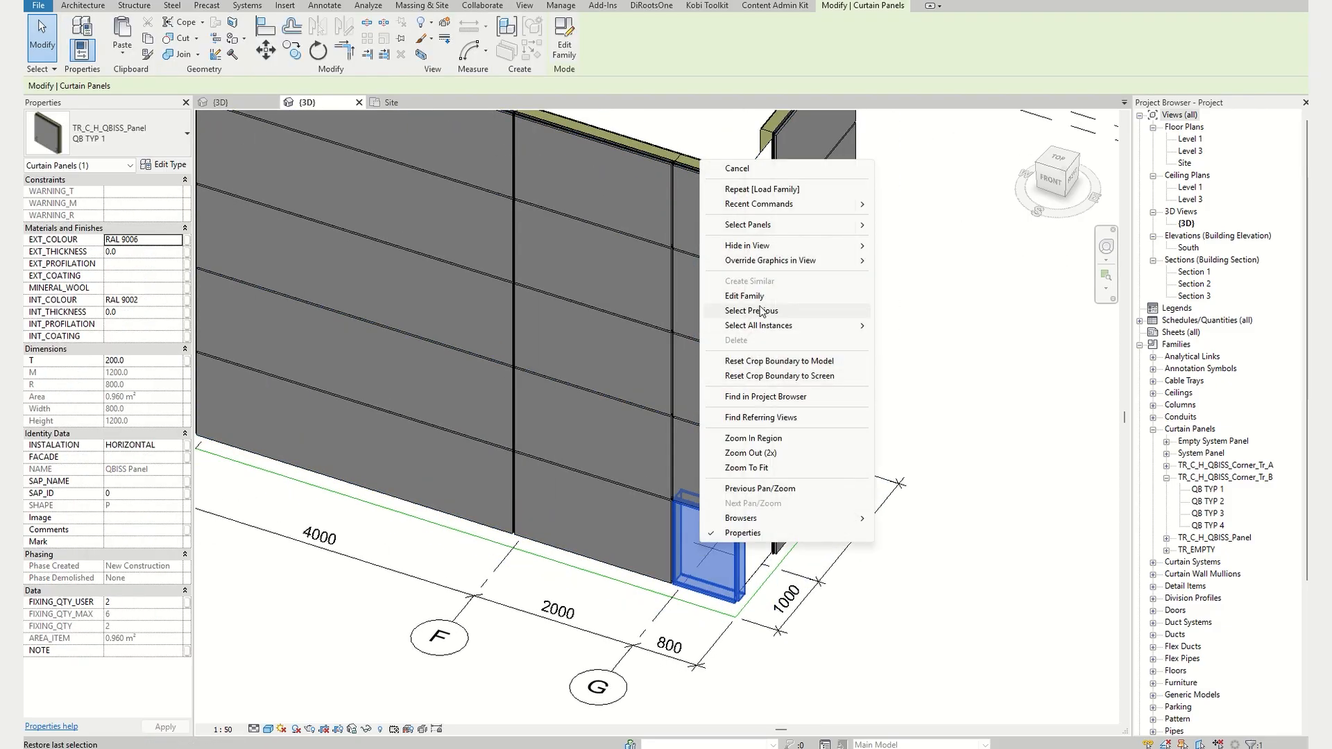
{"action": "mouse_move", "coordinate": [833, 225]}
{"action": "left_click", "coordinate": [906, 229]}
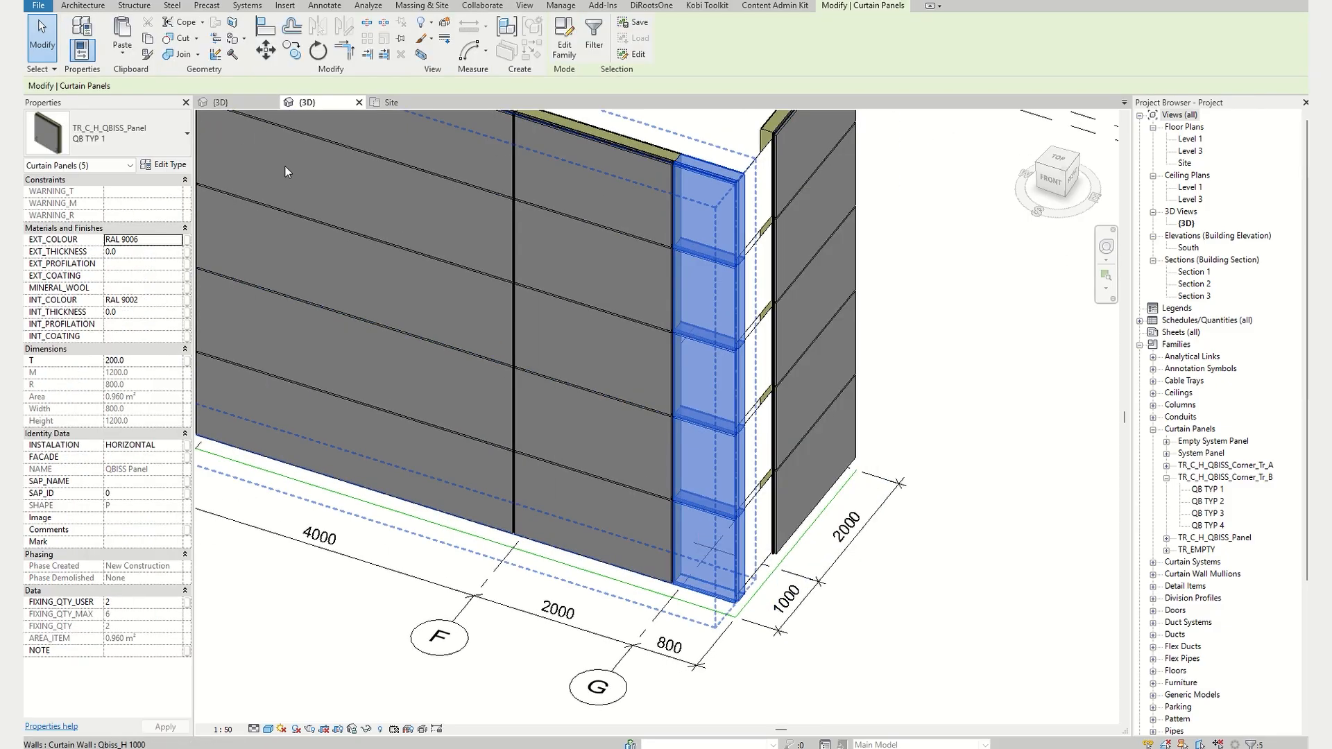
{"action": "left_click", "coordinate": [111, 134]}
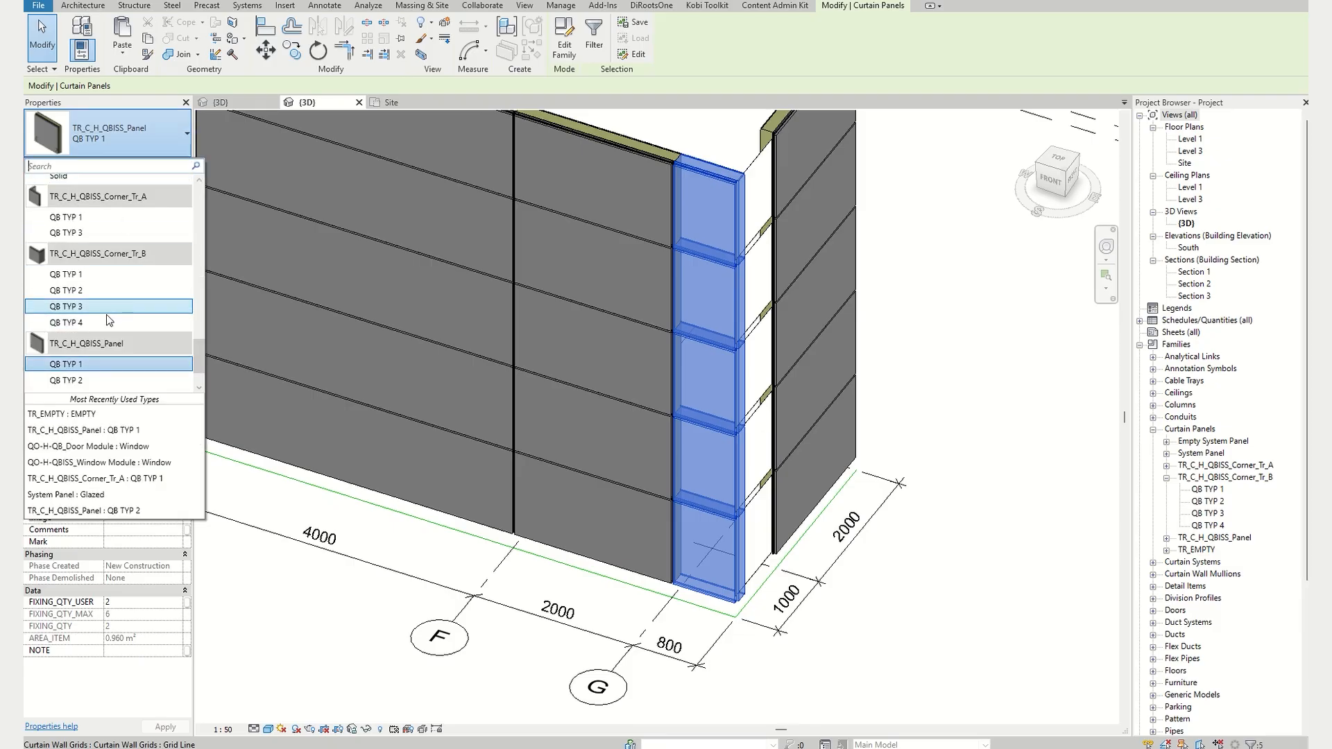
{"action": "left_click", "coordinate": [104, 274]}
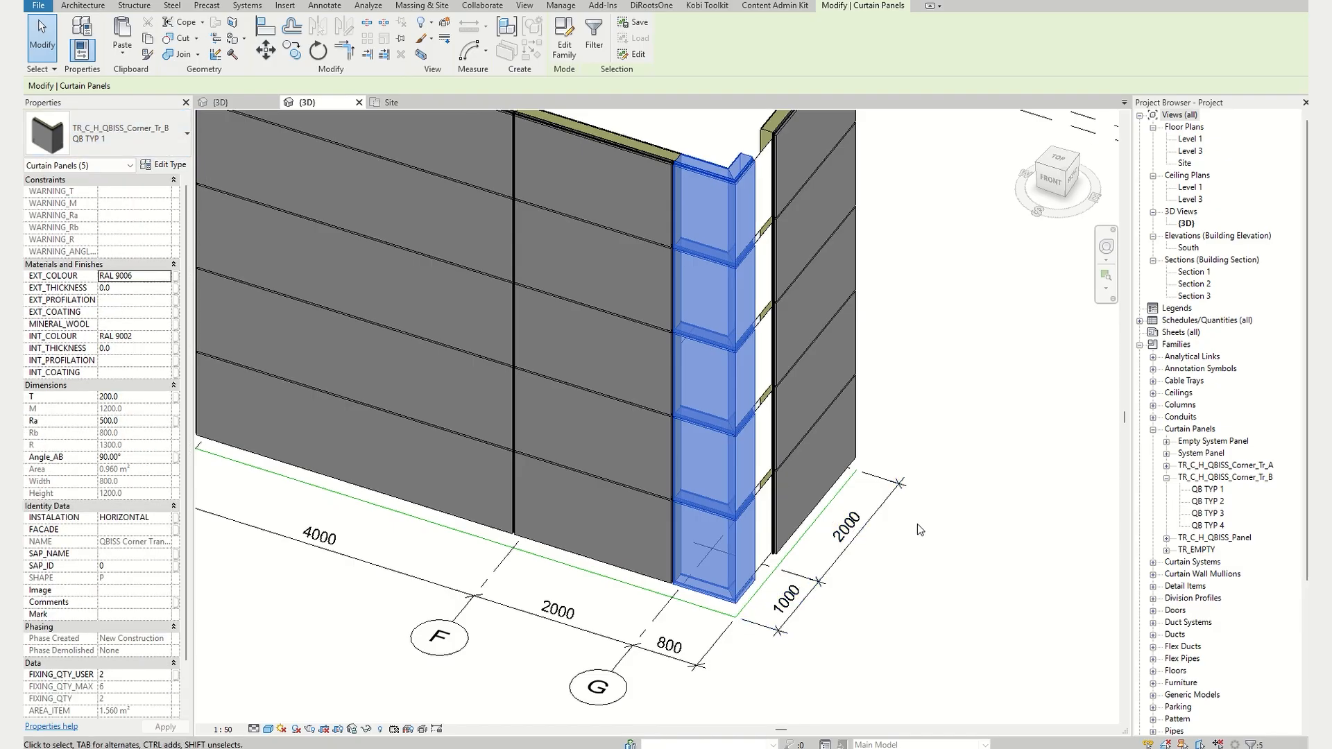
{"action": "left_click", "coordinate": [950, 551]}
- Check the distance from the corner to the side wall's vertical curtain grid line, leaving the line unselected
{"action": "scroll", "coordinate": [836, 417], "scroll_direction": "up", "scroll_amount": 5}
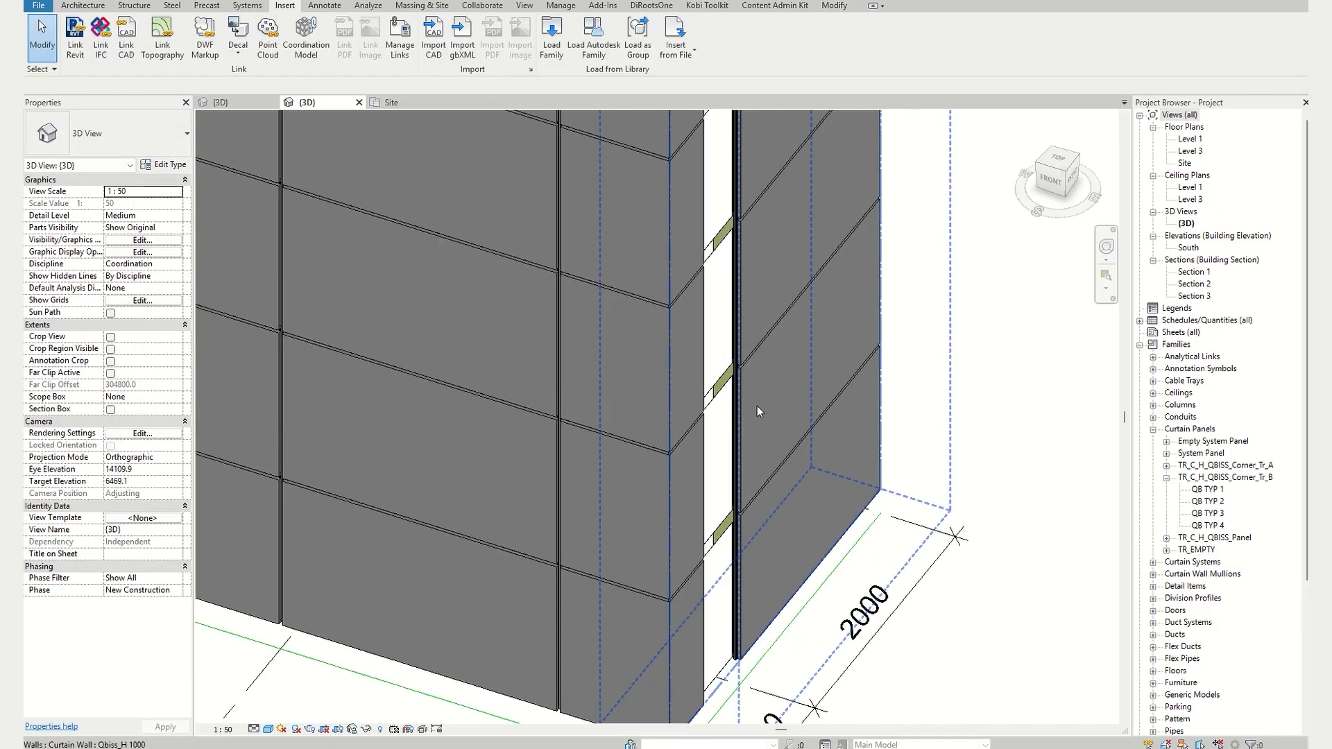
{"action": "left_click", "coordinate": [742, 410]}
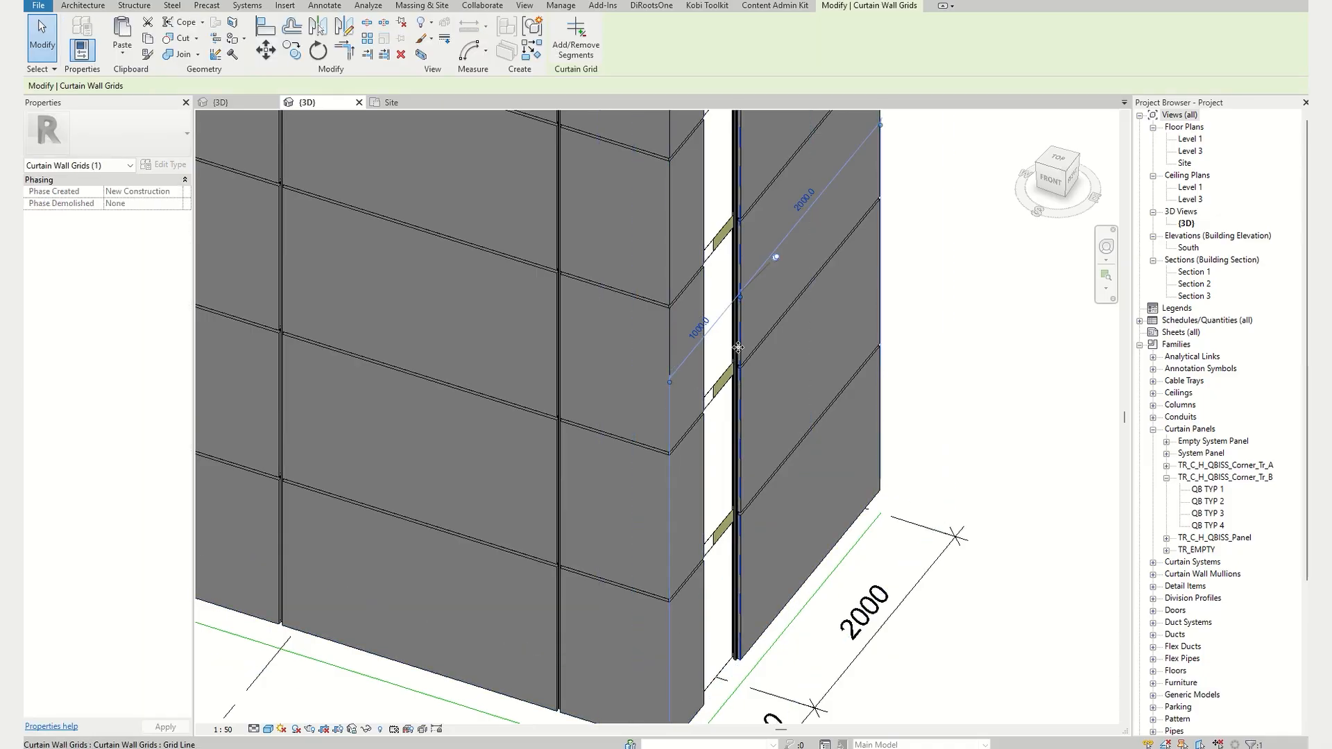
{"action": "left_click", "coordinate": [970, 436]}
{"action": "scroll", "coordinate": [970, 436], "scroll_direction": "down", "scroll_amount": 2}
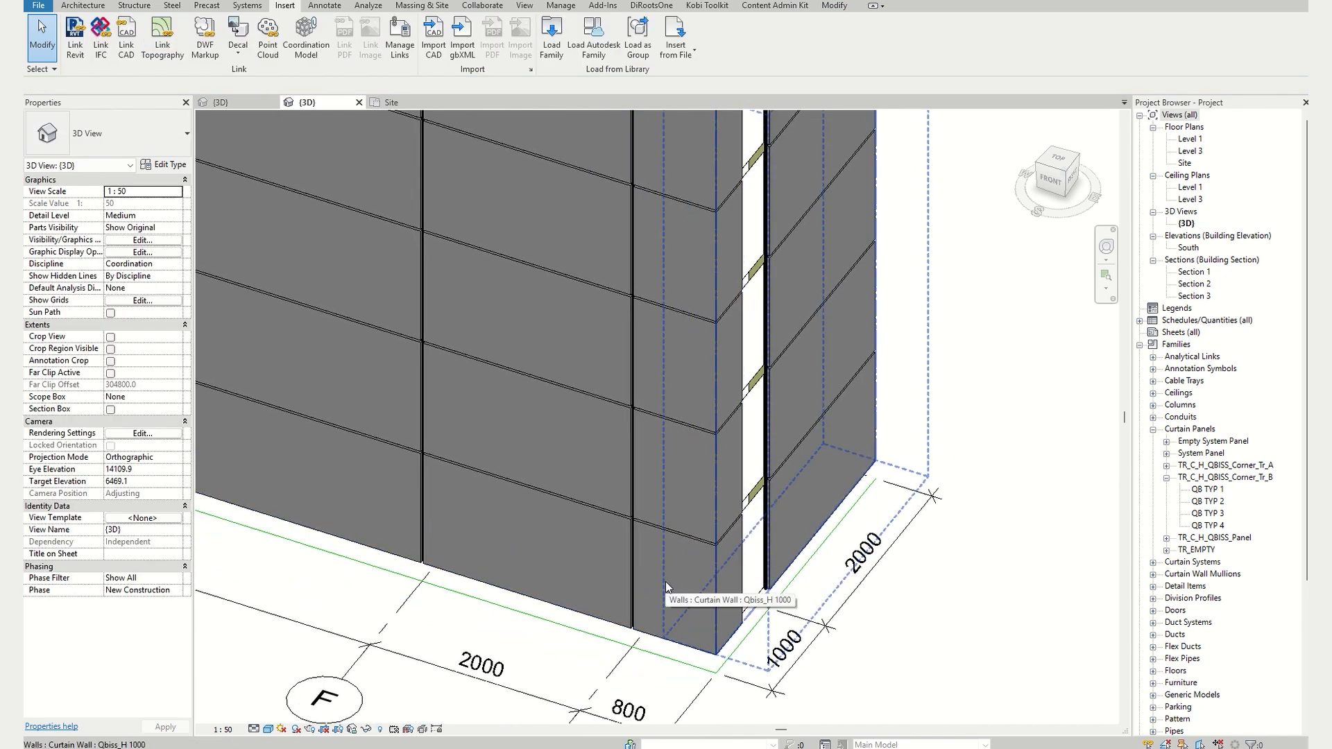
- Set the Ra dimension to 1000 for the whole column of corner panels between grid G and the corner
{"action": "key", "text": "Tab"}
{"action": "left_click", "coordinate": [665, 582]}
{"action": "right_click", "coordinate": [665, 581]}
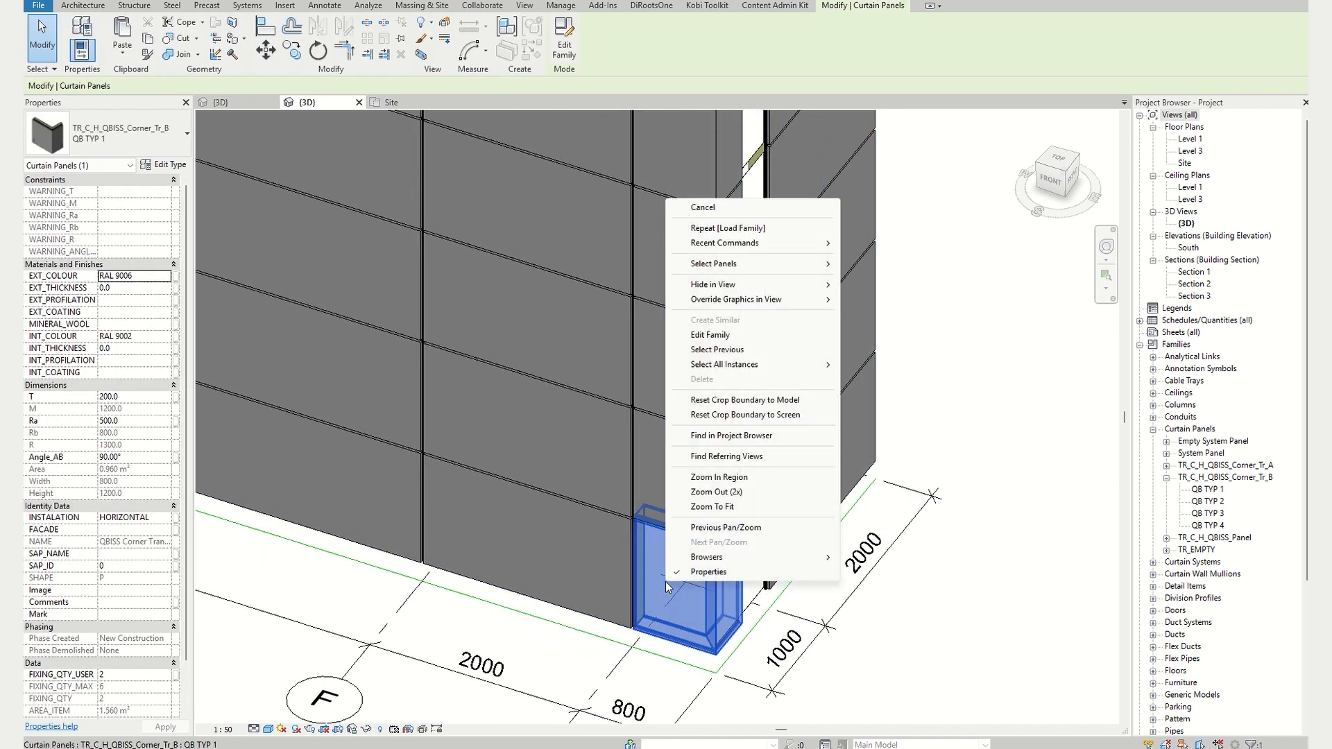
{"action": "mouse_move", "coordinate": [728, 265]}
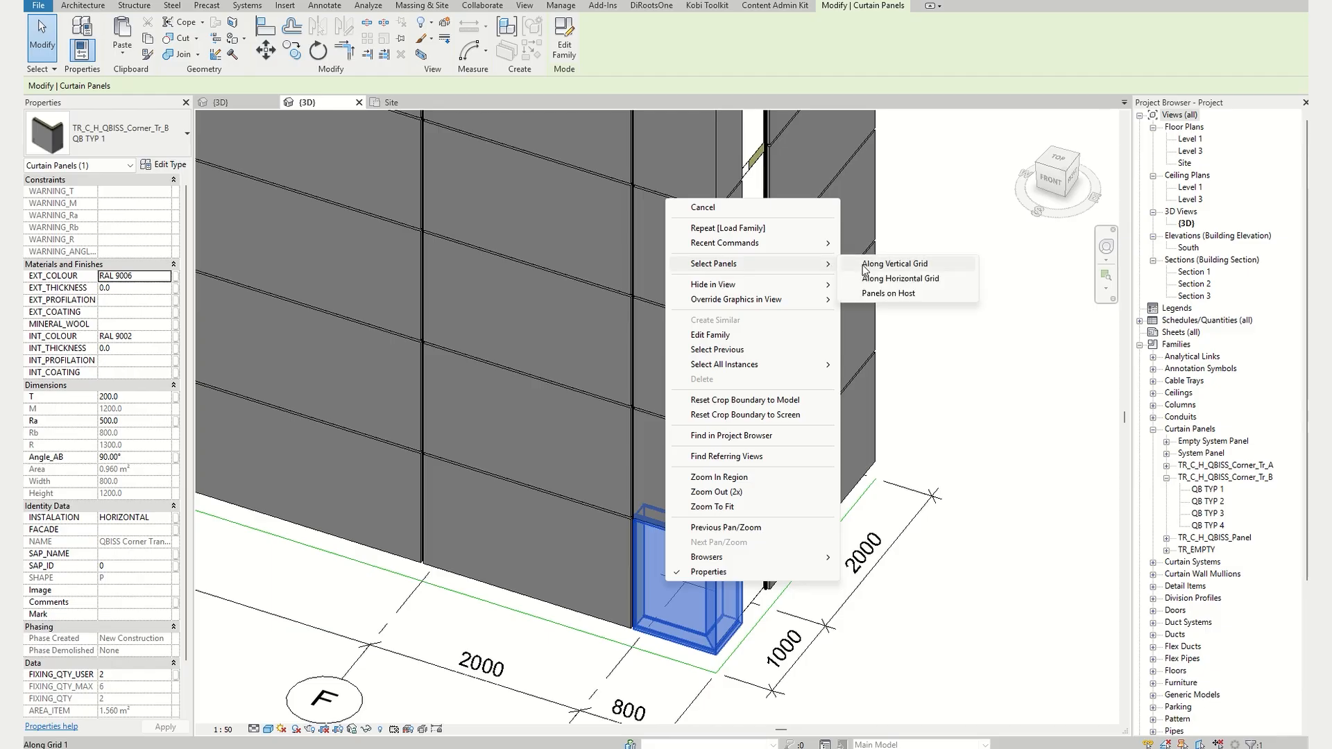
{"action": "left_click", "coordinate": [871, 264]}
{"action": "left_click", "coordinate": [144, 421]}
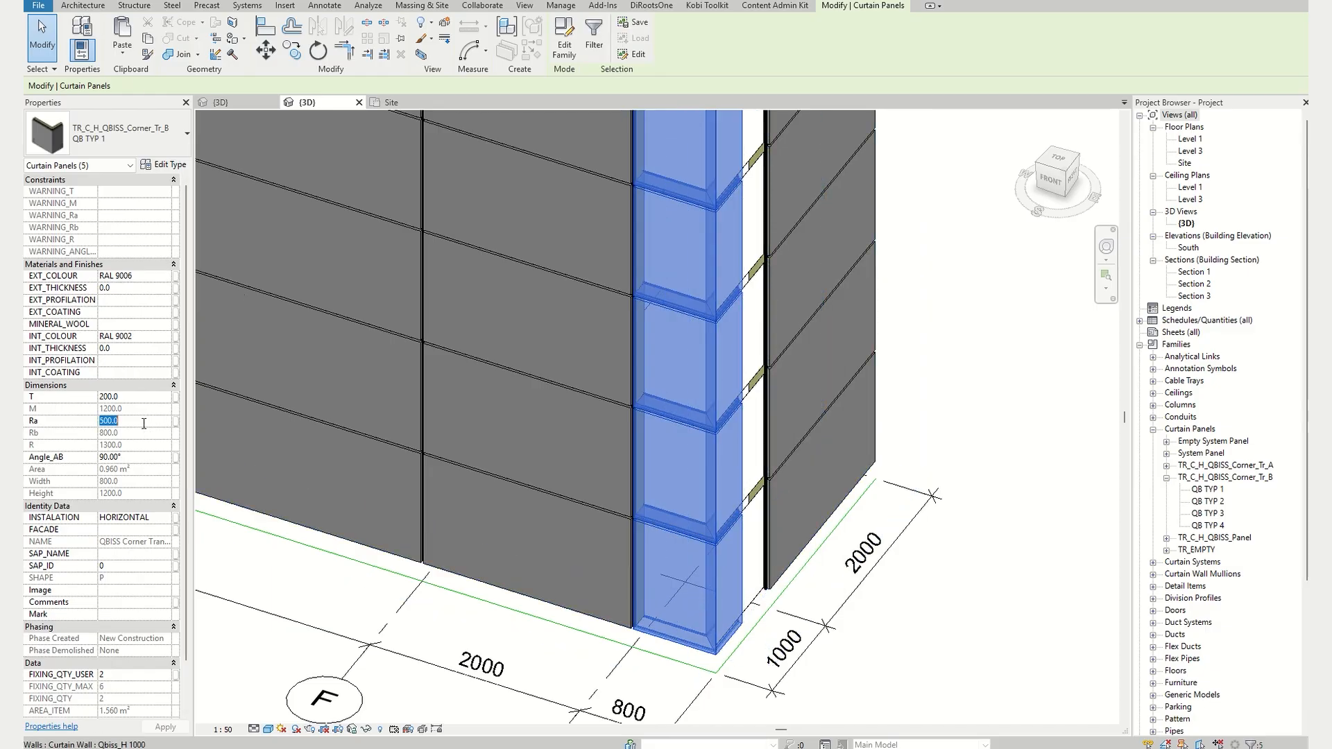
{"action": "type", "text": "10"}
{"action": "left_click", "coordinate": [931, 613]}
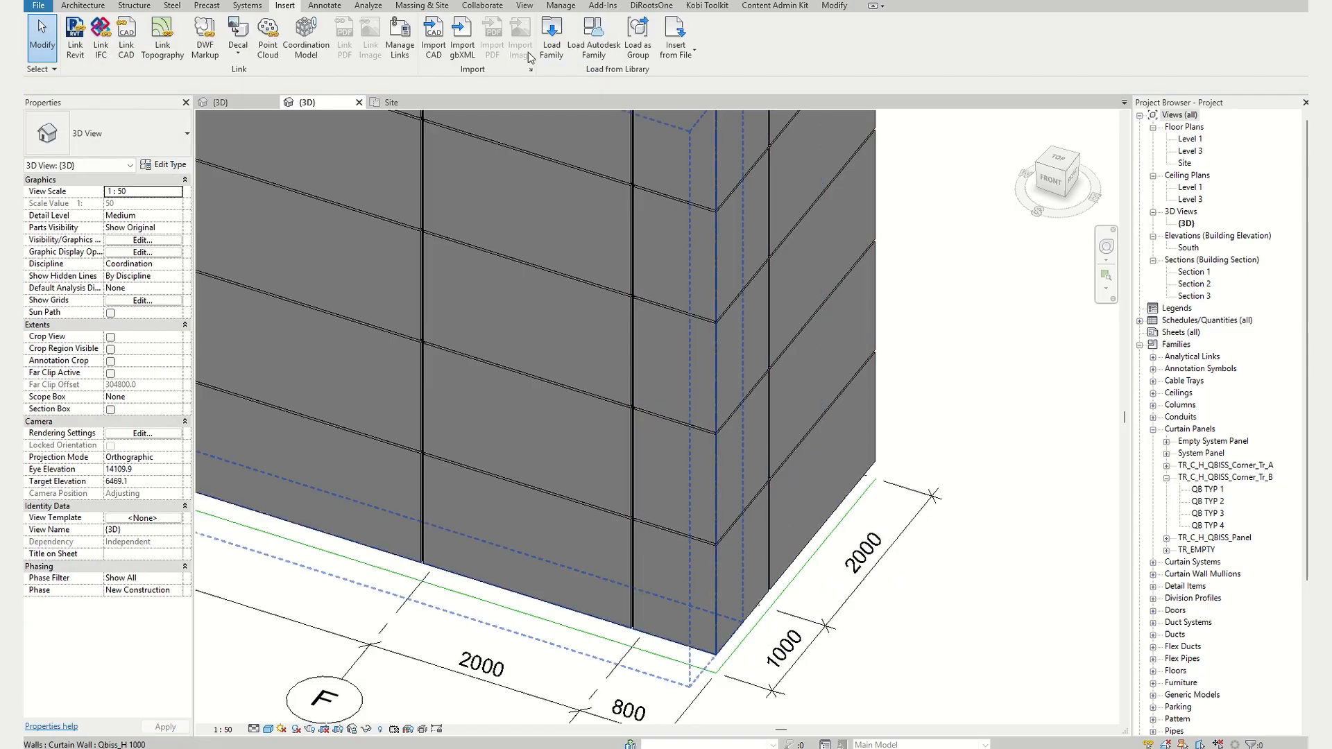
- Examine in the Site plan how the corner panel meets the side wall's vertical joint, and return to the 3D view
{"action": "left_click", "coordinate": [390, 103]}
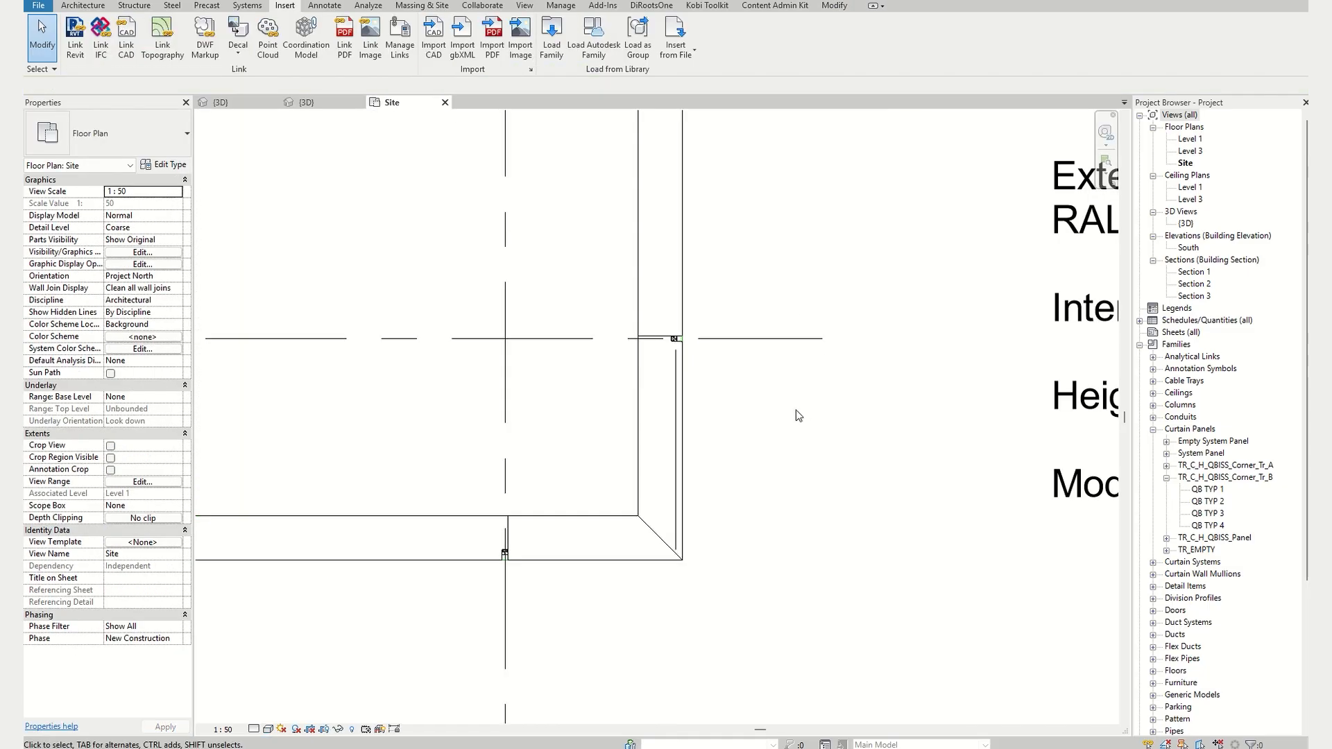
{"action": "scroll", "coordinate": [676, 341], "scroll_direction": "up", "scroll_amount": 5}
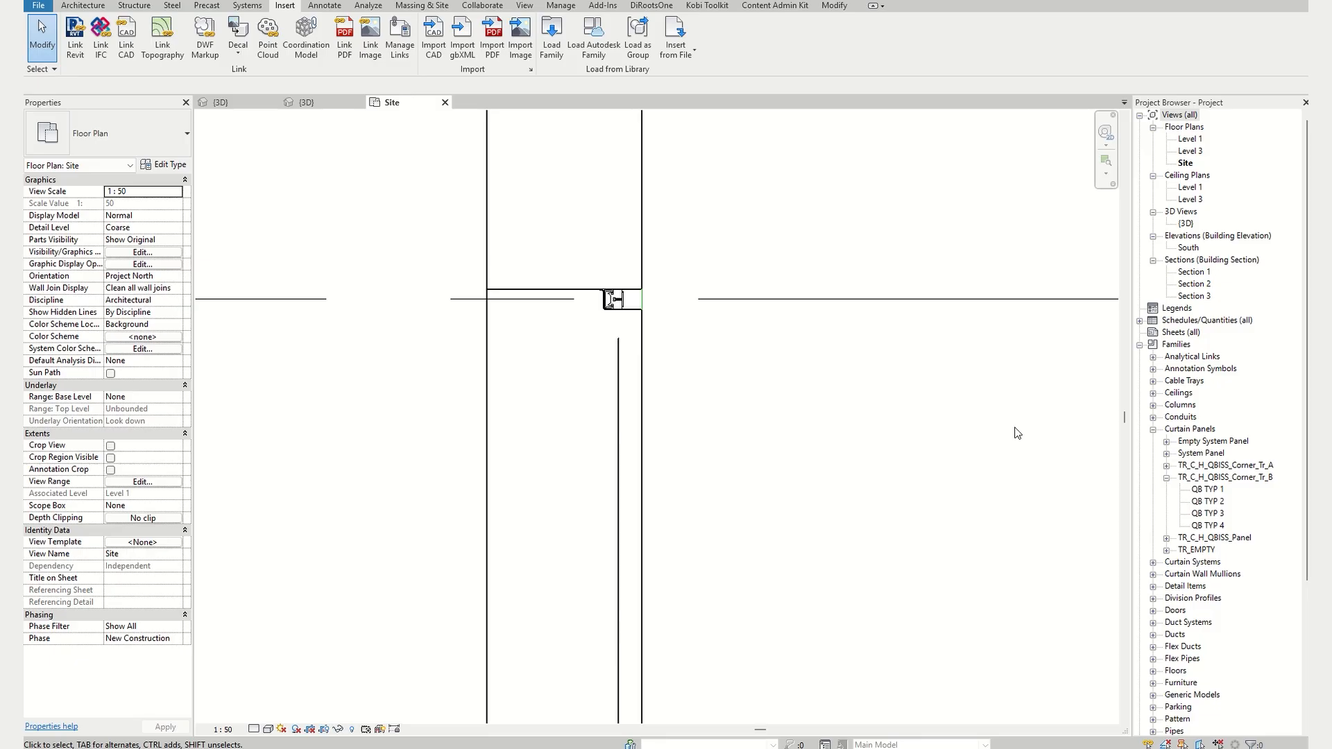
{"action": "left_click", "coordinate": [321, 104]}
- Delete the 3000-long Qbiss_H 1000 side wall at the corner by grid A
{"action": "scroll", "coordinate": [803, 503], "scroll_direction": "down", "scroll_amount": 4}
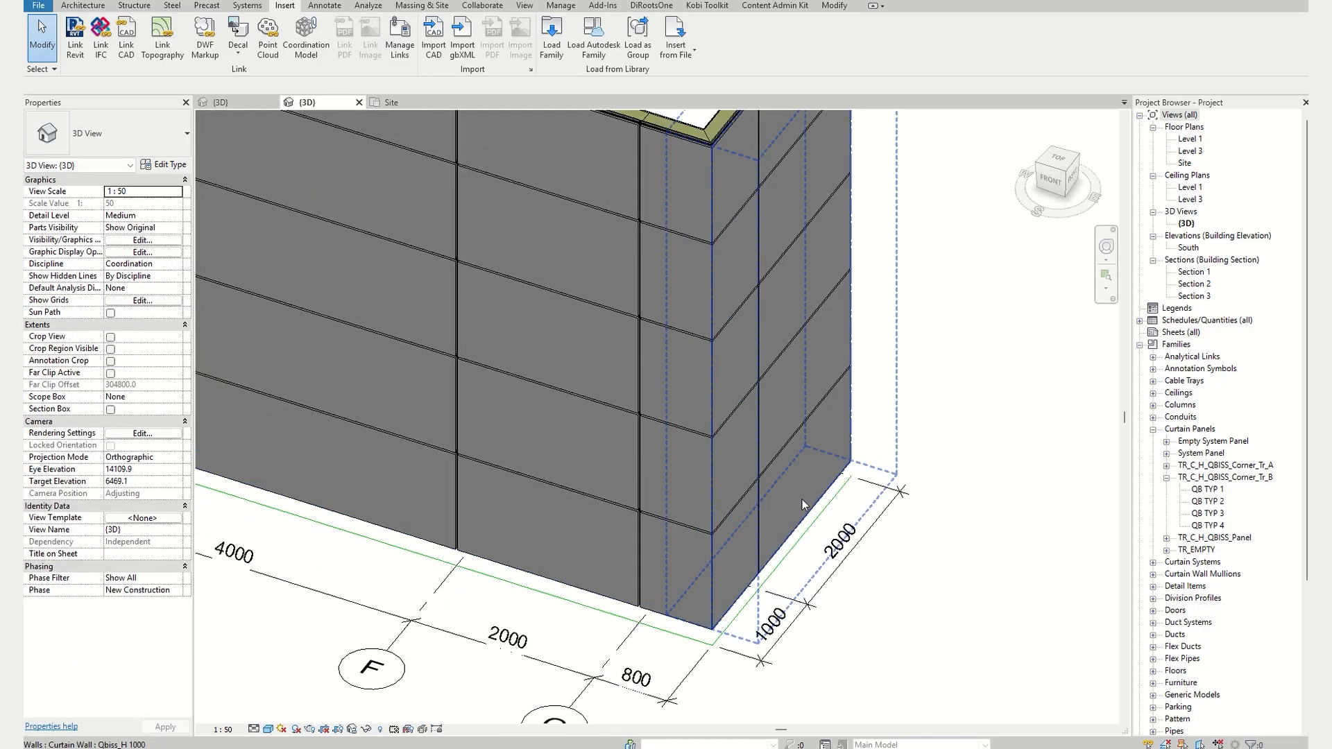
{"action": "scroll", "coordinate": [752, 504], "scroll_direction": "down", "scroll_amount": 2}
{"action": "middle_click_drag", "start_coordinate": [643, 479], "coordinate": [892, 513]}
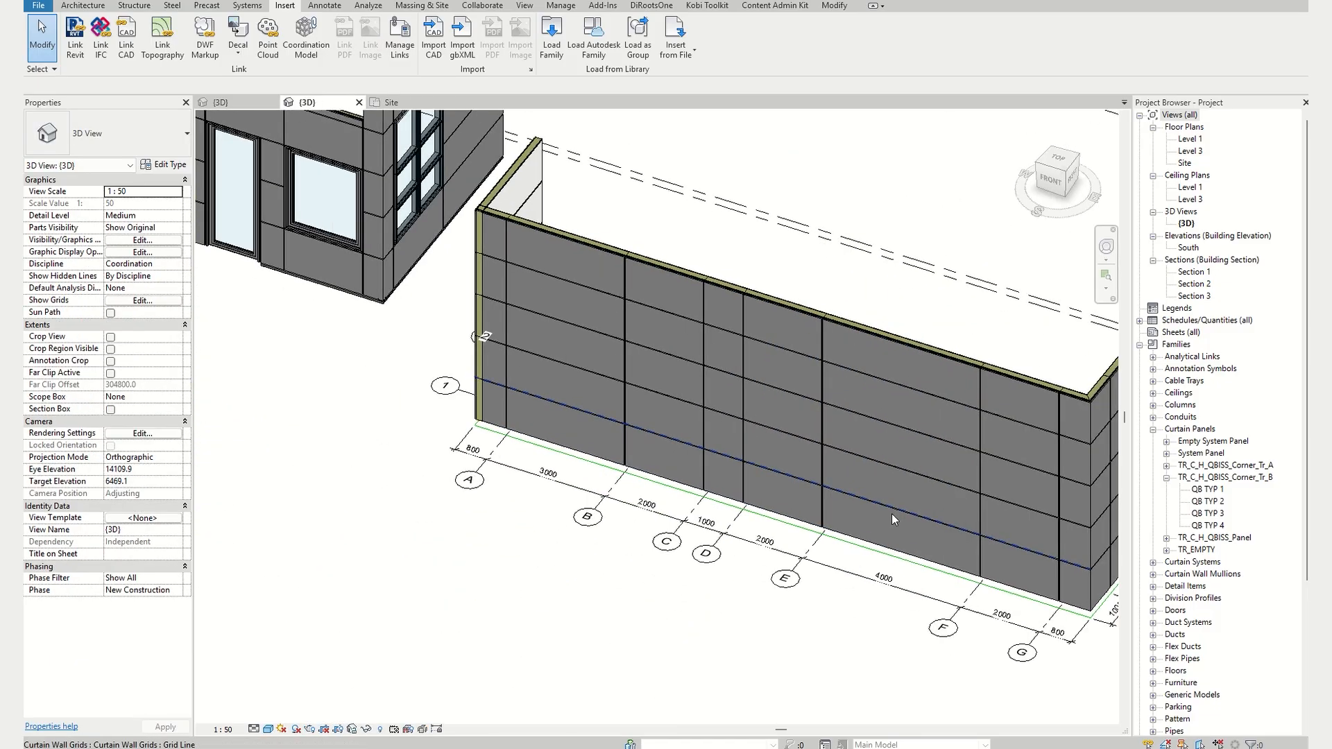
{"action": "middle_click_drag", "start_coordinate": [461, 422], "coordinate": [831, 480]}
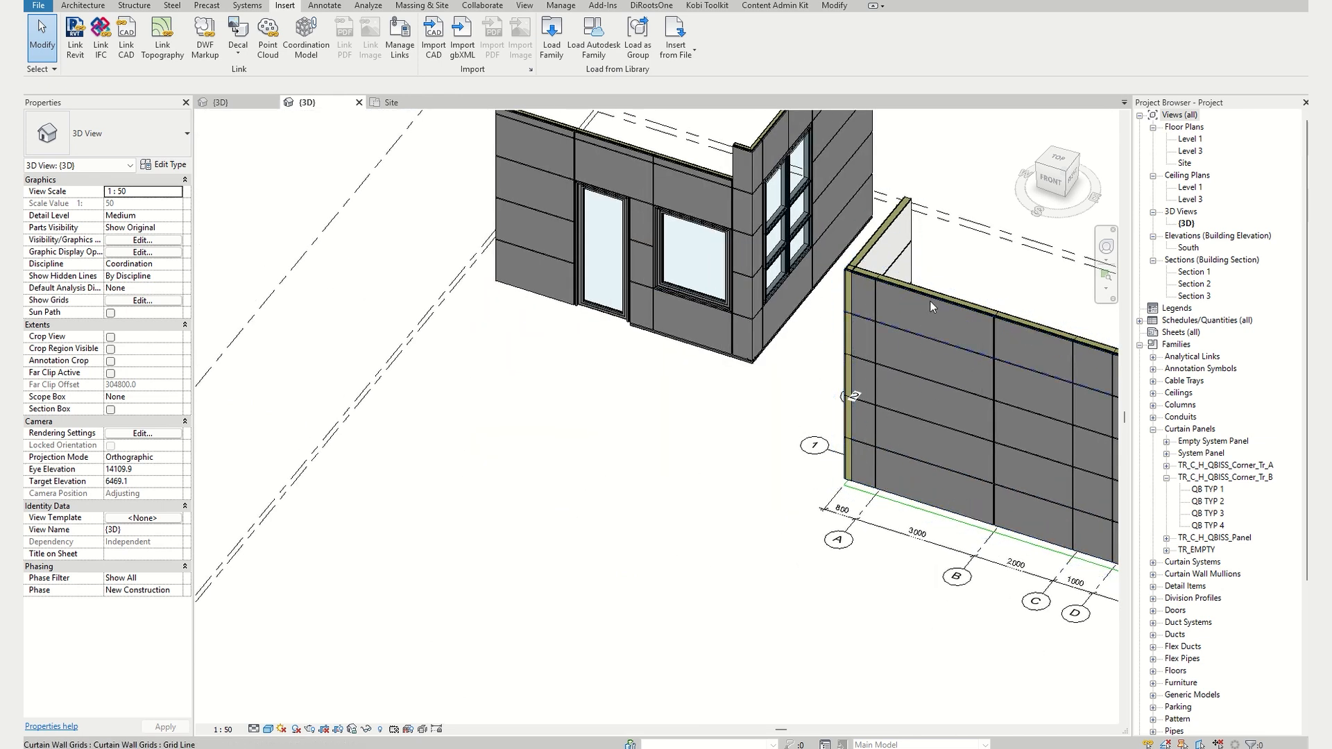
{"action": "scroll", "coordinate": [933, 292], "scroll_direction": "up", "scroll_amount": 4}
{"action": "left_click", "coordinate": [826, 190]}
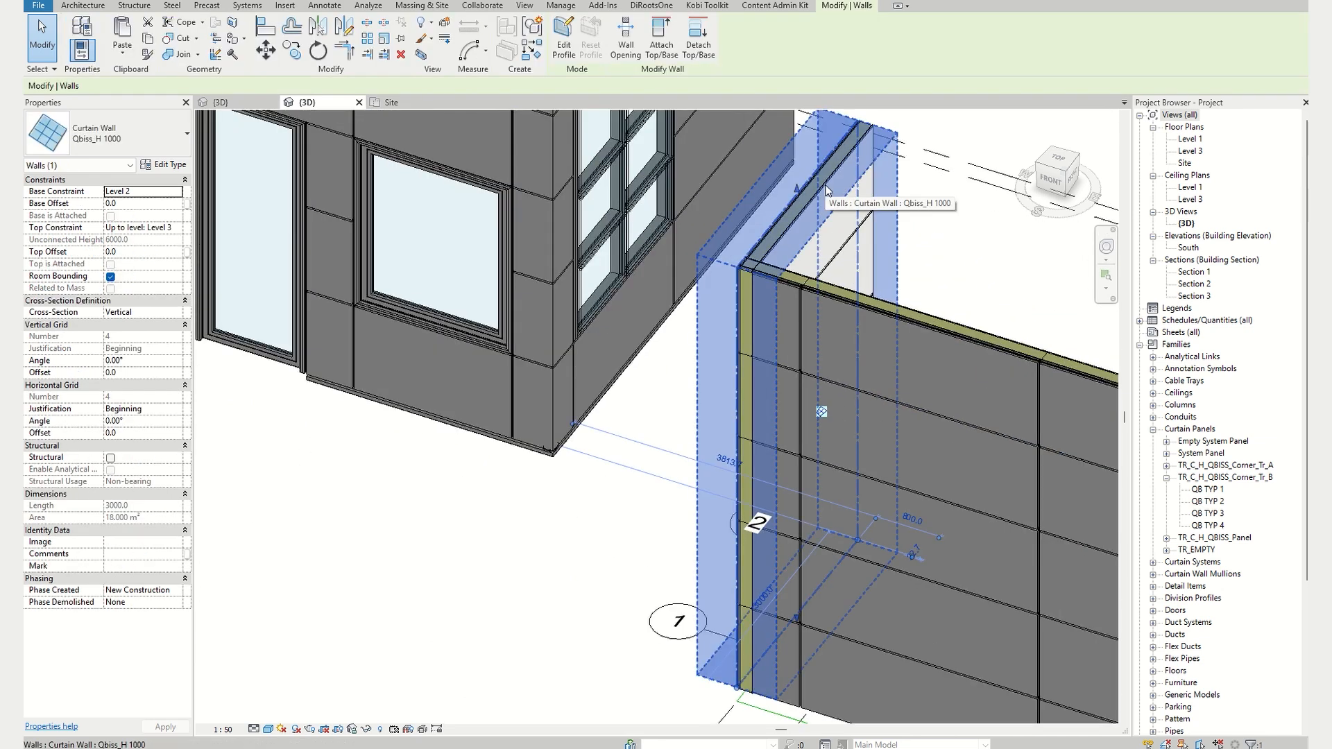
{"action": "key", "text": "Escape"}
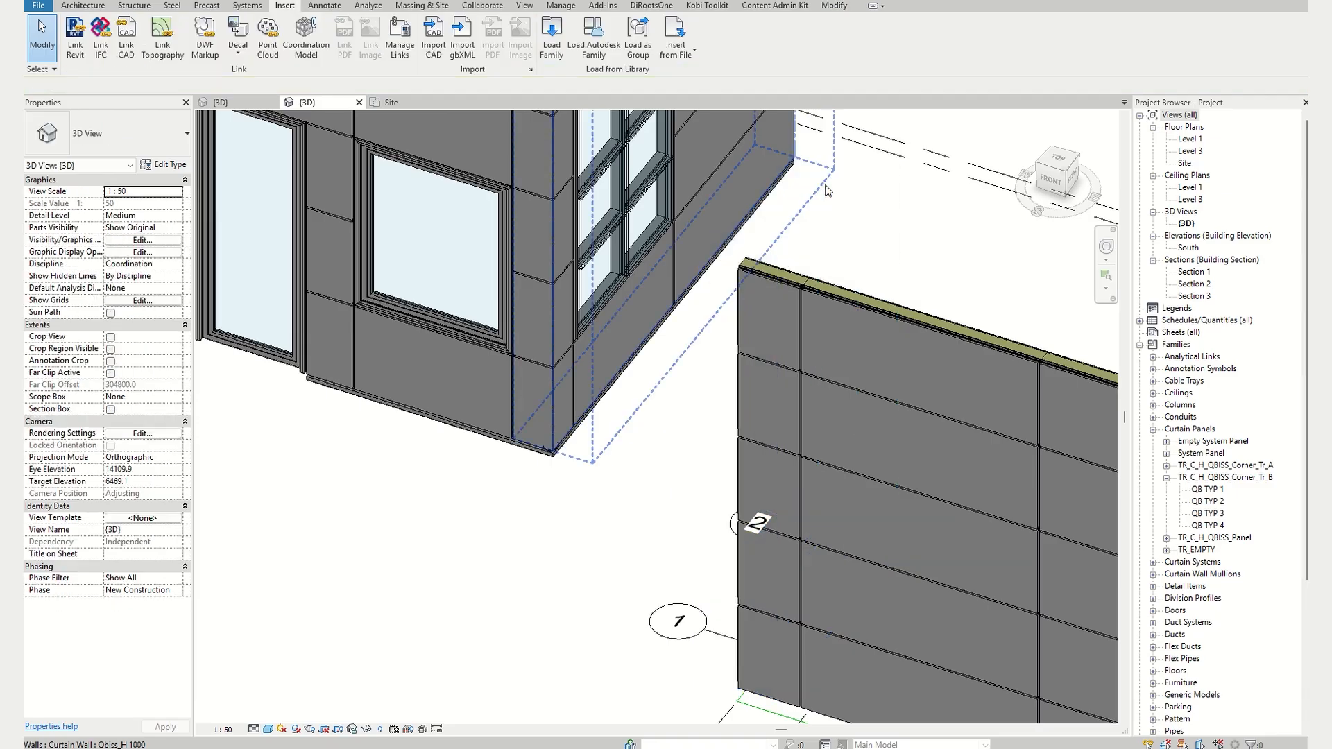
- Unpin the 800-wide column of front-wall panels at the corner by grid A and change it to TR_C_H_QBISS_Corner_Tr_A: QB TYP 1
{"action": "scroll", "coordinate": [875, 250], "scroll_direction": "down", "scroll_amount": 4}
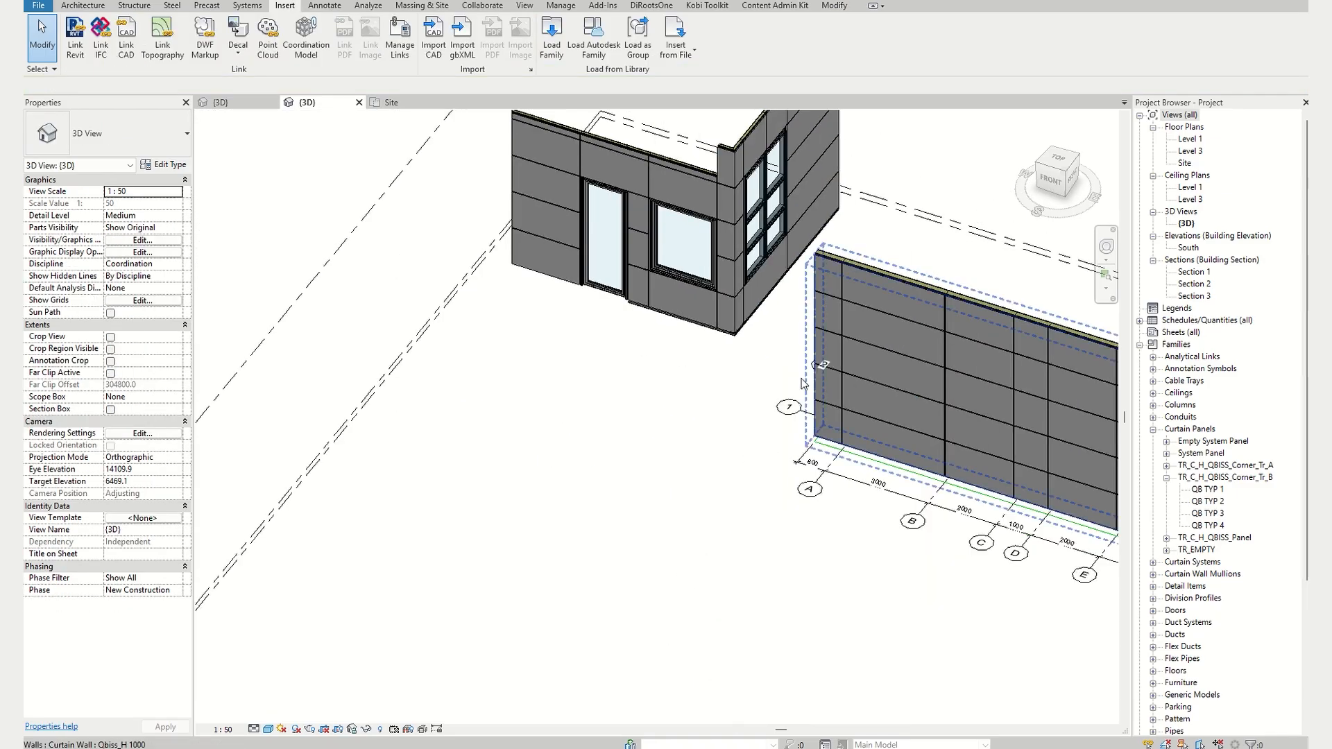
{"action": "middle_click_drag", "start_coordinate": [875, 250], "coordinate": [908, 498], "text": "shift"}
{"action": "scroll", "coordinate": [829, 698], "scroll_direction": "up", "scroll_amount": 5}
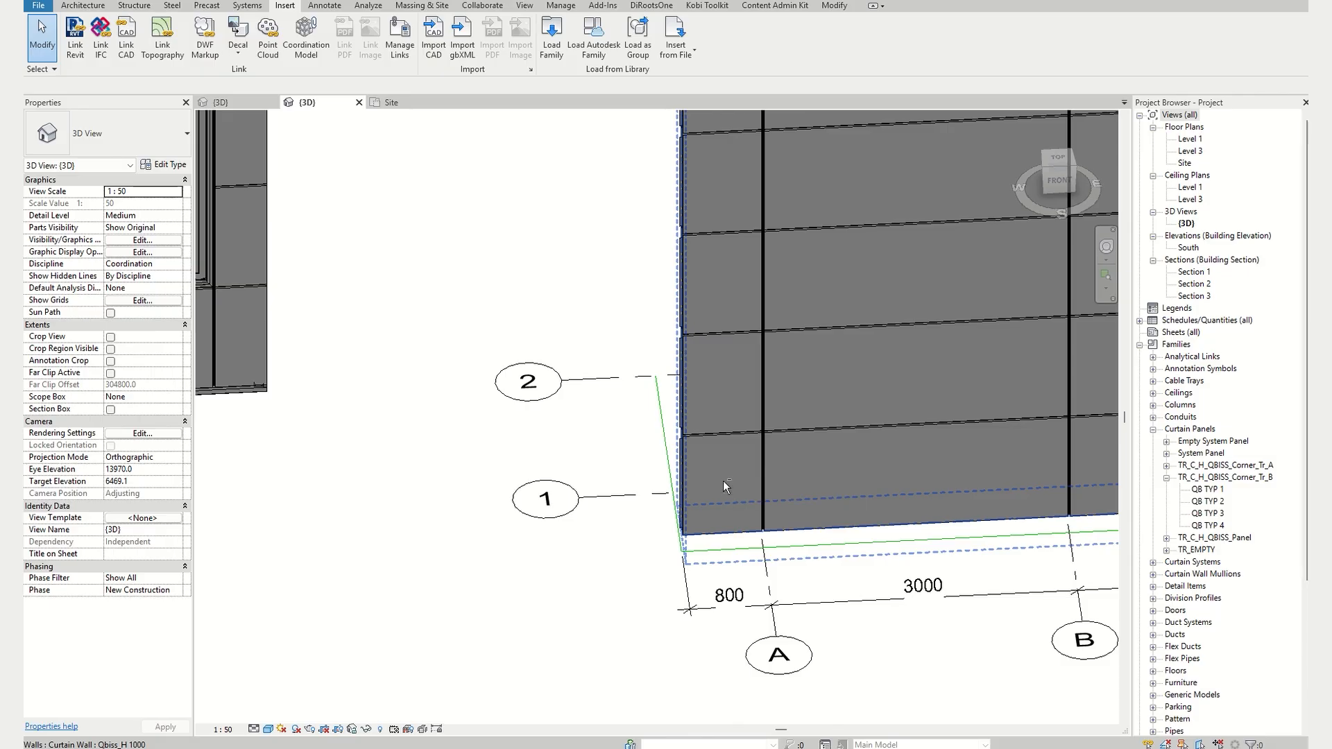
{"action": "key", "text": "Tab"}
{"action": "right_click", "coordinate": [722, 481]}
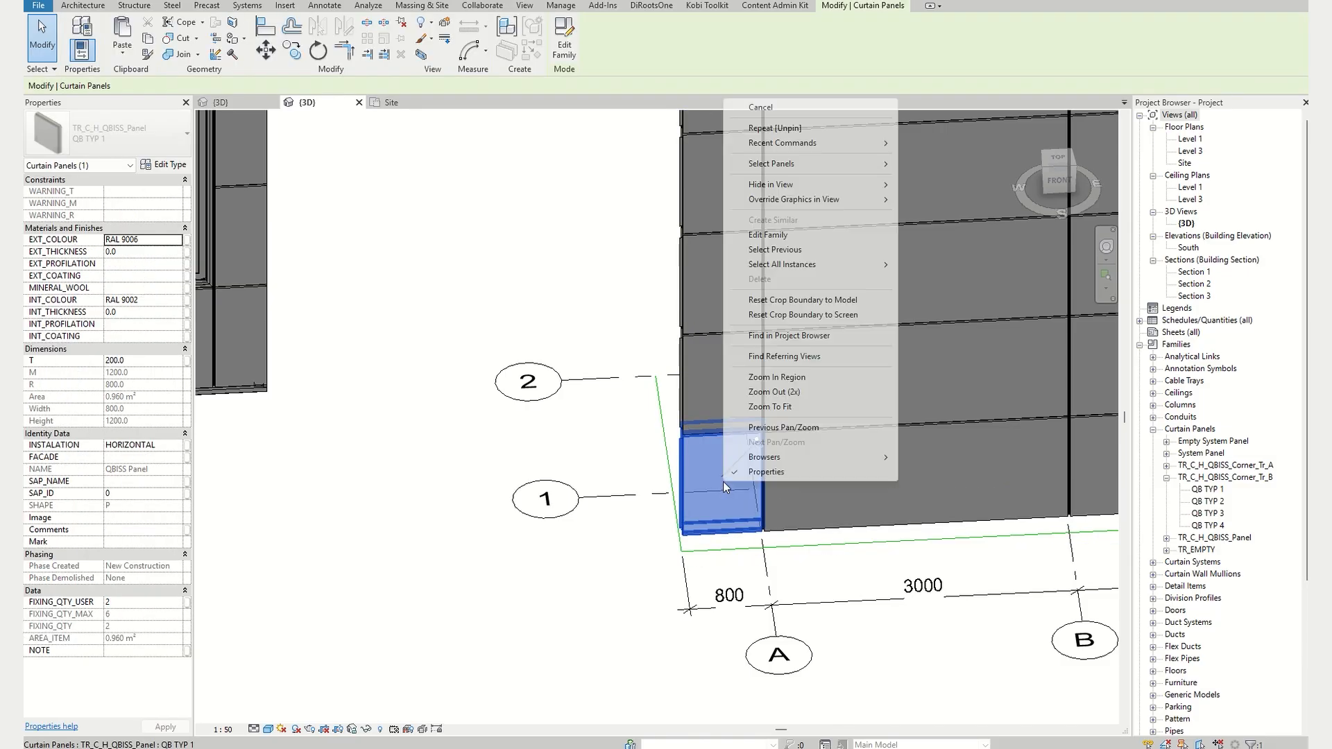
{"action": "mouse_move", "coordinate": [805, 166]}
{"action": "left_click", "coordinate": [930, 168]}
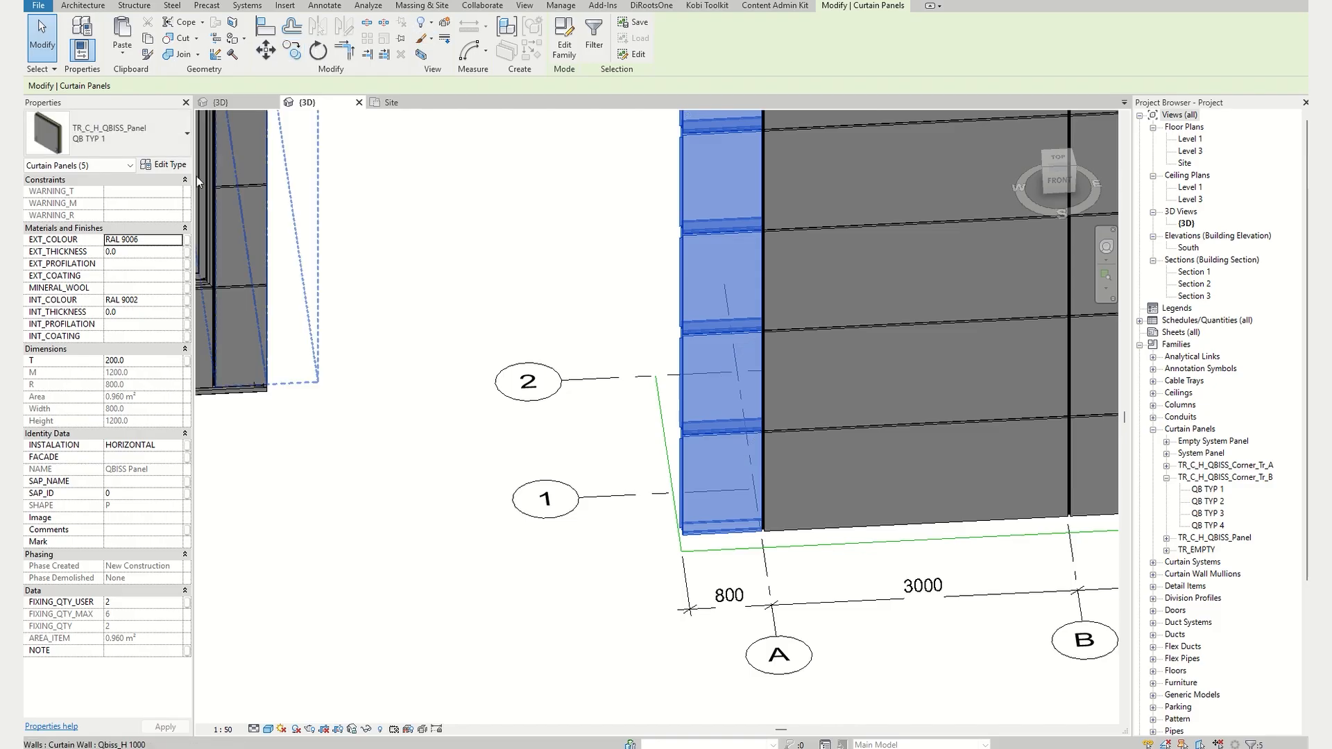
{"action": "left_click", "coordinate": [97, 143]}
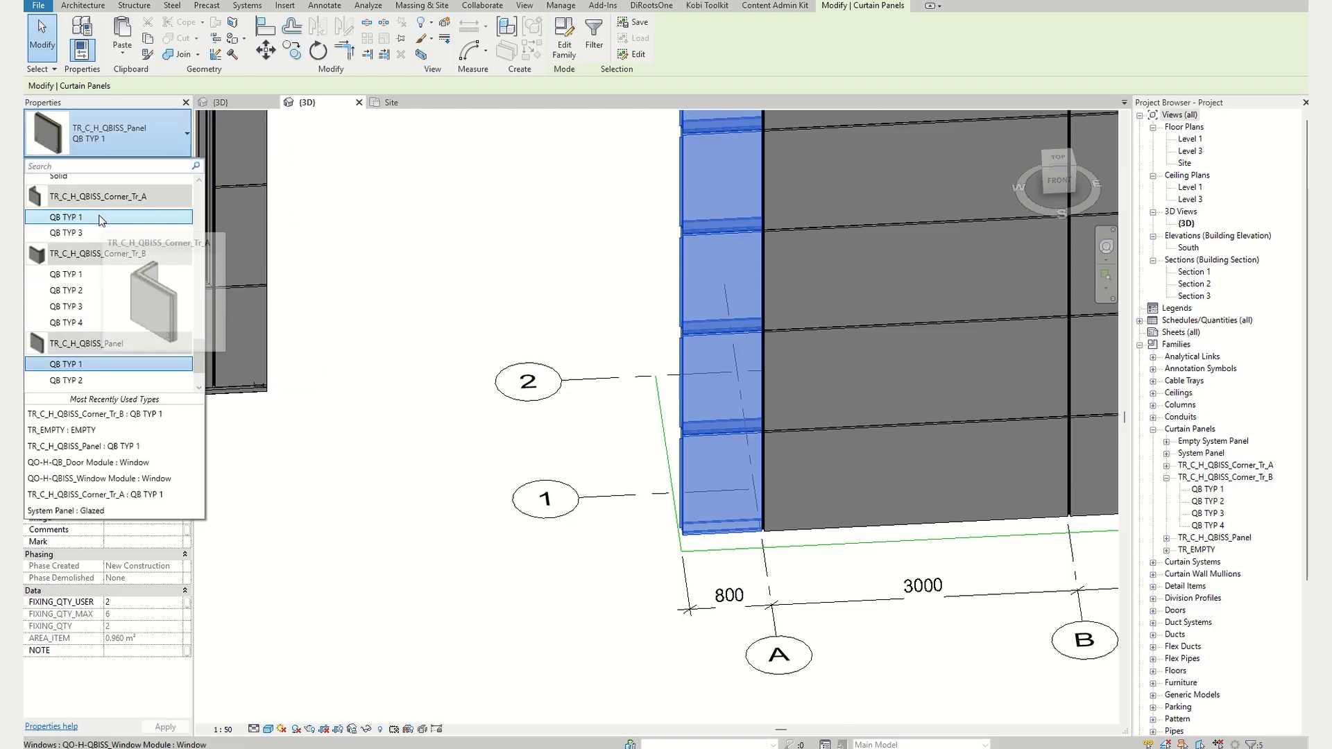
{"action": "left_click", "coordinate": [103, 218]}
- Set the Rb dimension of the corner panels by grid A to 3000
{"action": "middle_click_drag", "start_coordinate": [356, 473], "coordinate": [756, 515], "text": "shift"}
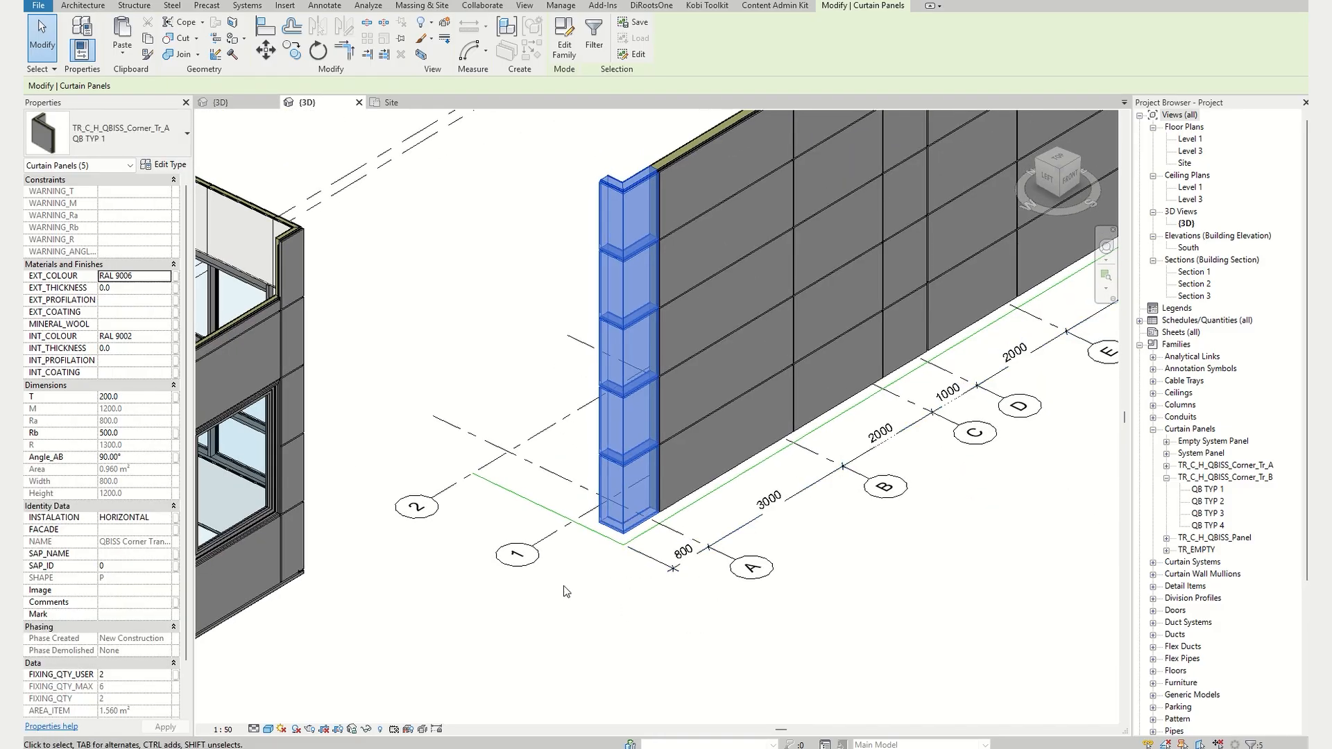
{"action": "left_click", "coordinate": [136, 432]}
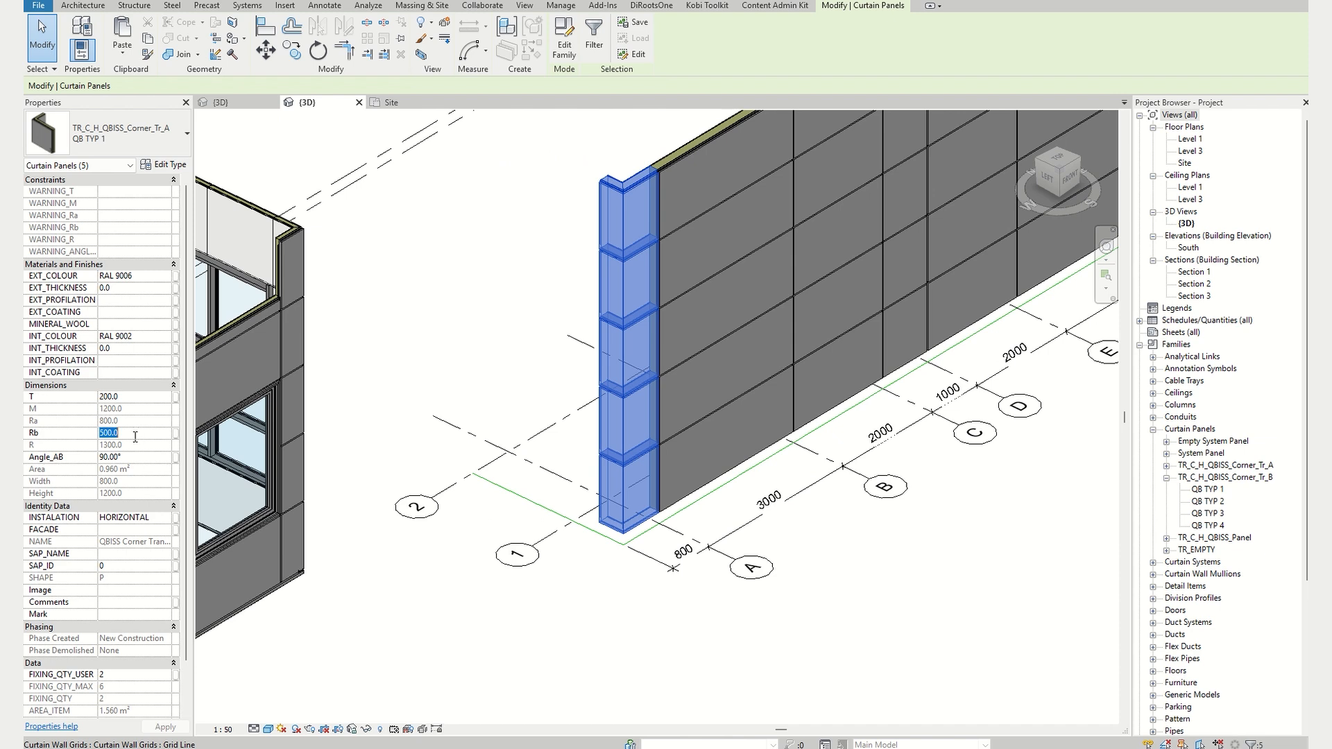
{"action": "type", "text": "3000"}
{"action": "key", "text": "Return"}
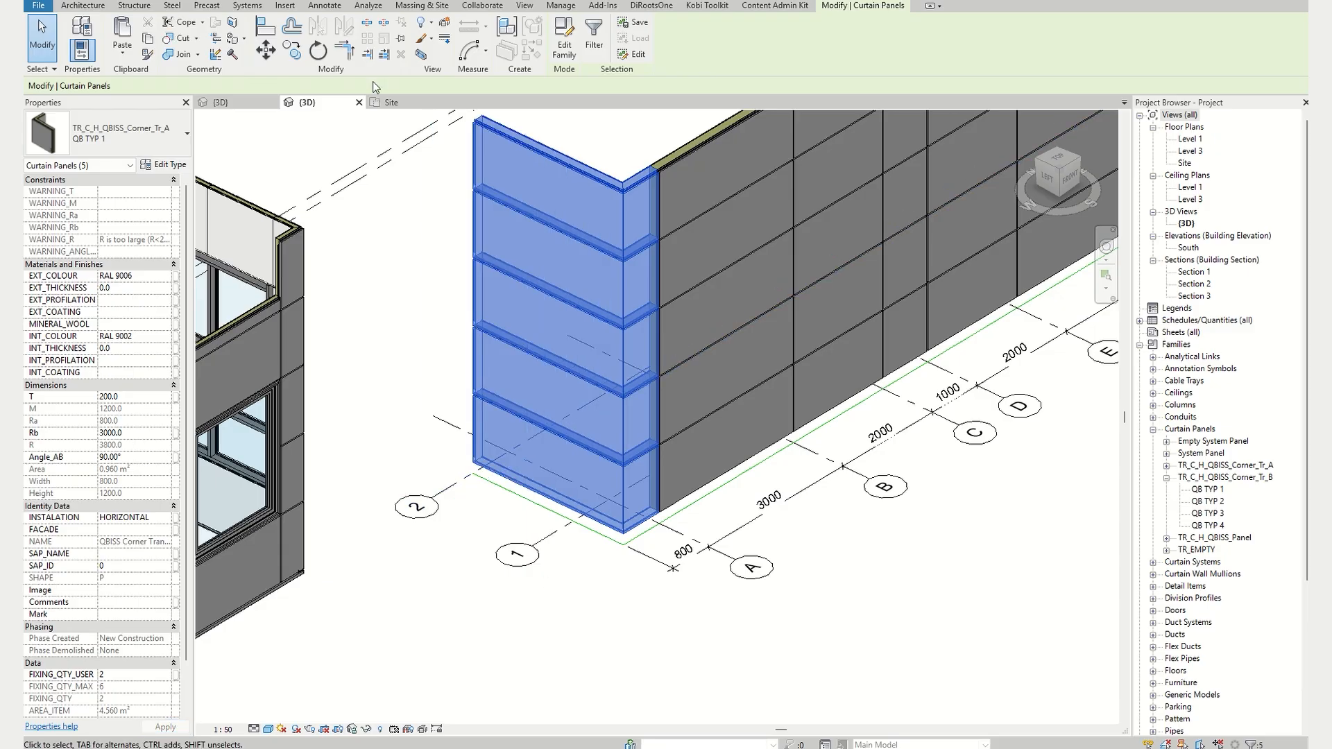
- Examine in the Site plan how far the corner panels by grid A extend relative to grid 2, and return to the 3D view
{"action": "left_click", "coordinate": [390, 102]}
{"action": "scroll", "coordinate": [468, 275], "scroll_direction": "down", "scroll_amount": 8}
{"action": "middle_click_drag", "start_coordinate": [441, 296], "coordinate": [1160, 415]}
{"action": "middle_click_drag", "start_coordinate": [821, 369], "coordinate": [1046, 350]}
{"action": "scroll", "coordinate": [604, 324], "scroll_direction": "up", "scroll_amount": 2}
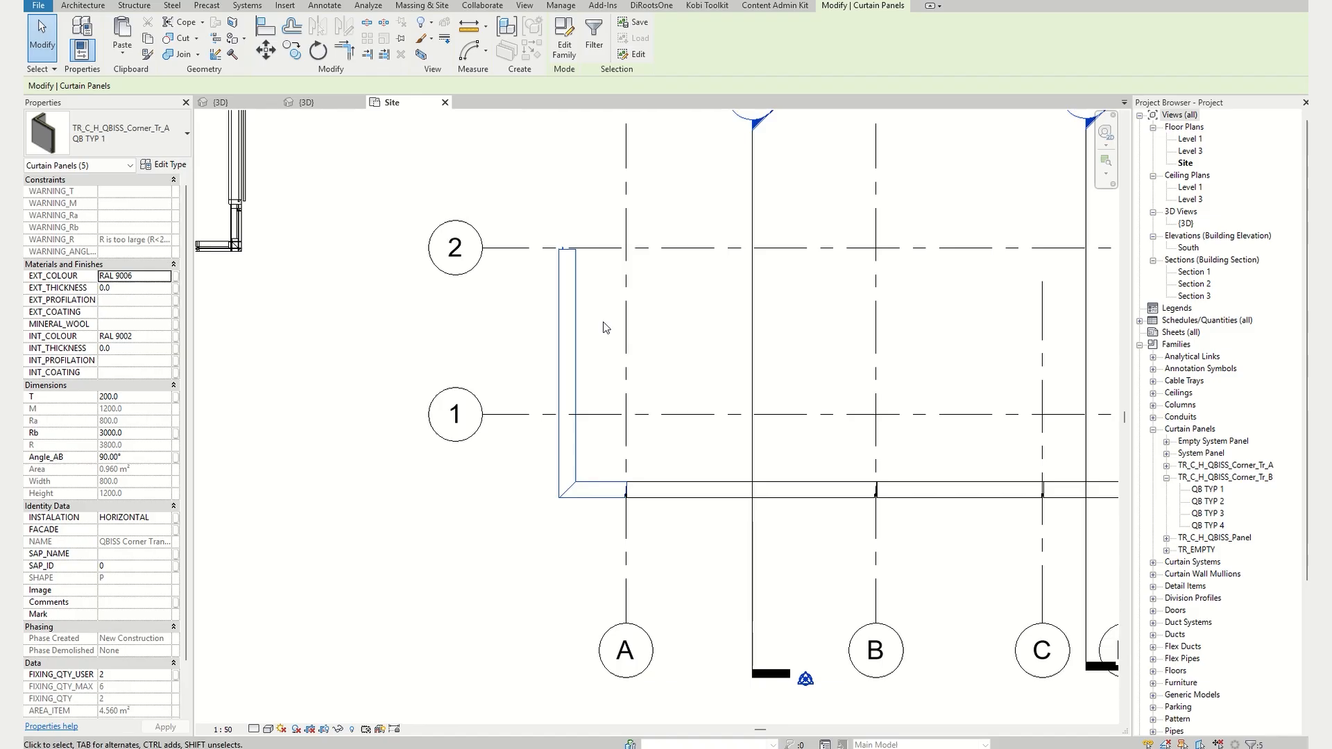
{"action": "scroll", "coordinate": [590, 374], "scroll_direction": "up", "scroll_amount": 4}
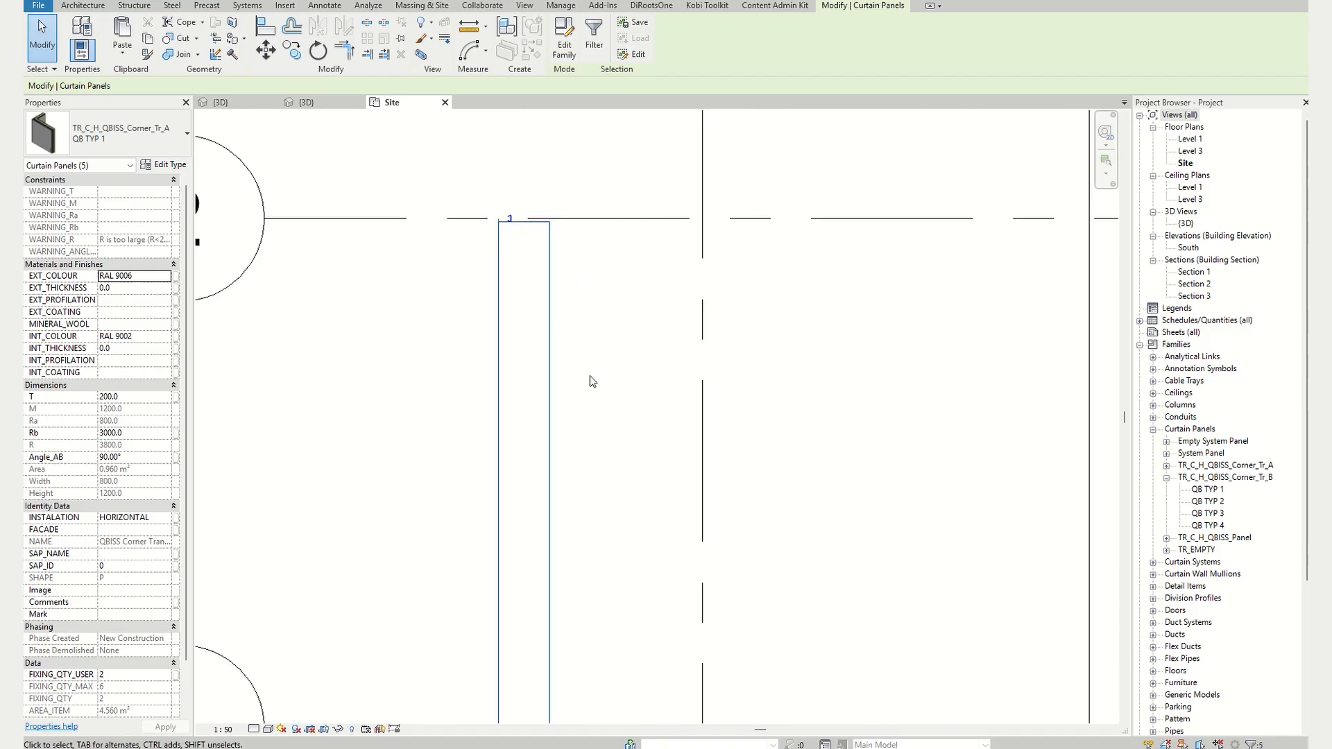
{"action": "scroll", "coordinate": [590, 376], "scroll_direction": "down", "scroll_amount": 5}
{"action": "middle_click_drag", "start_coordinate": [655, 444], "coordinate": [652, 367]}
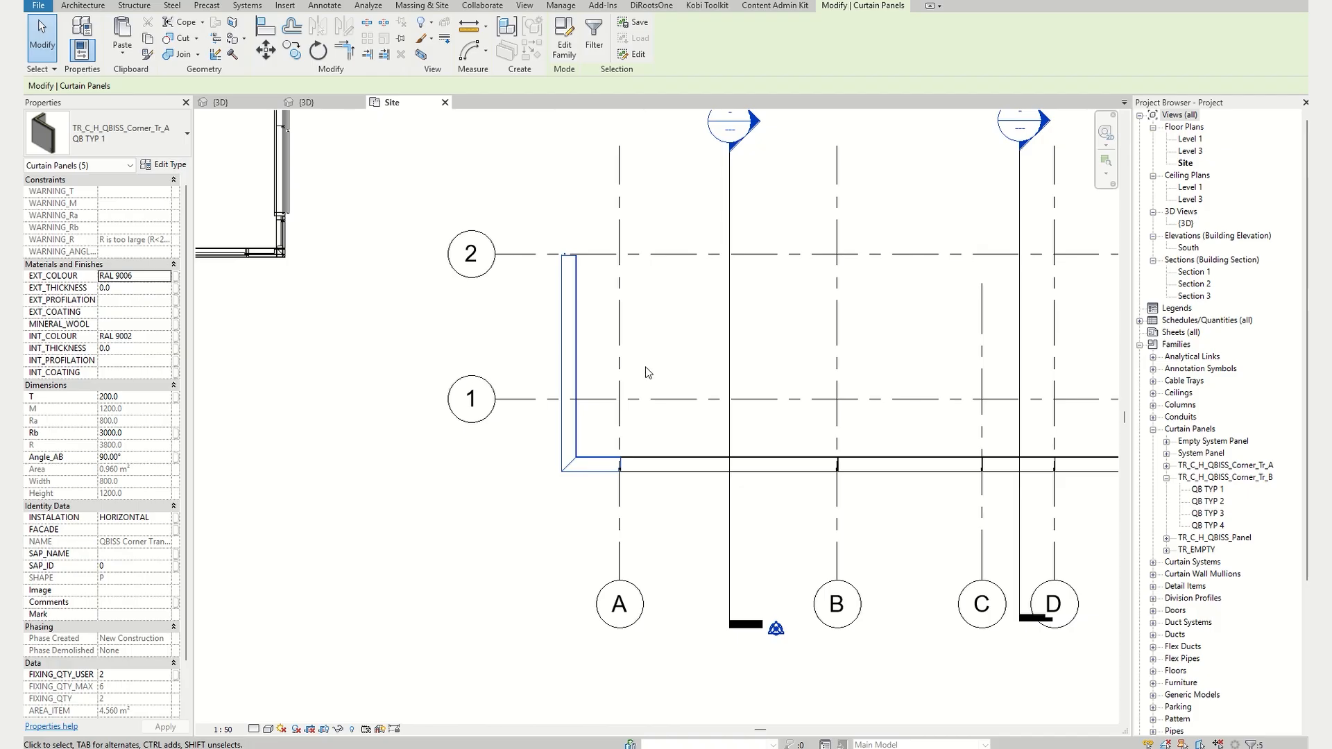
{"action": "left_click", "coordinate": [306, 102]}
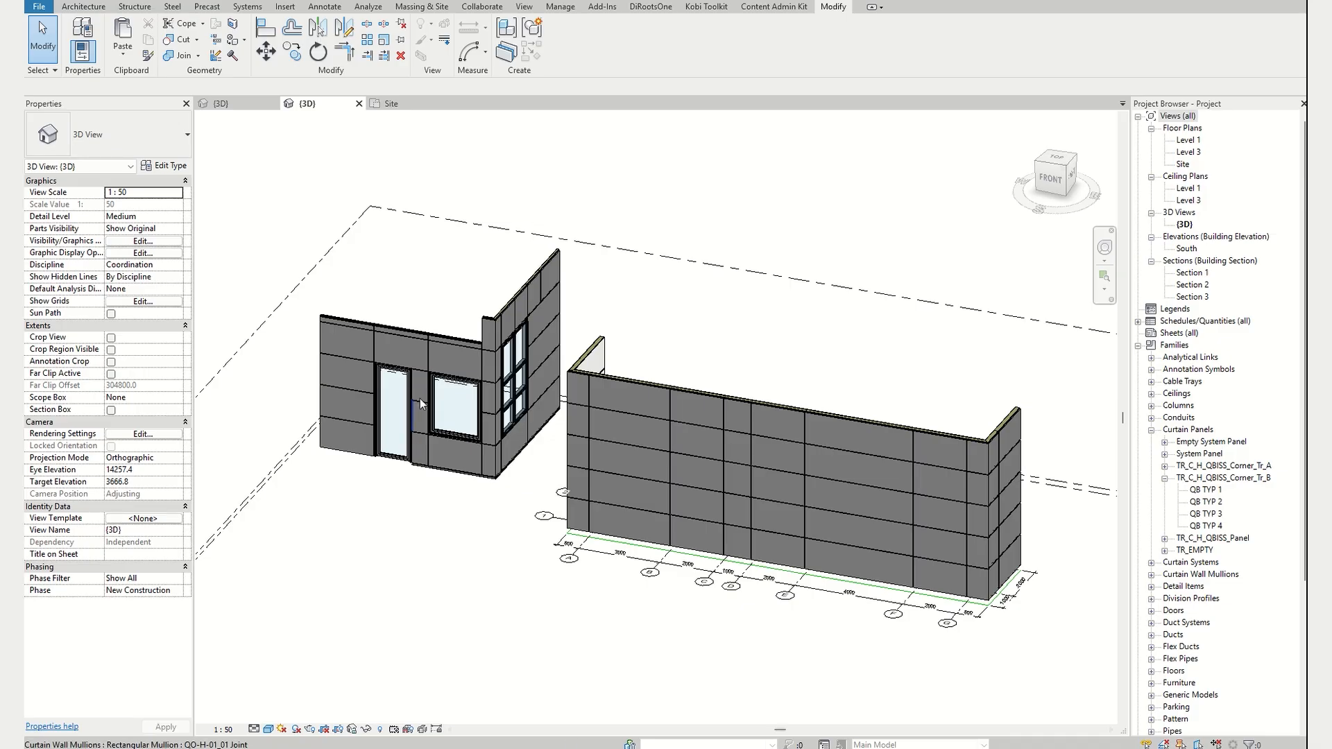
- Unpin the 4000-wide front-wall panel between grids E and F in the second row from the bottom and change it to QO-H-QBISS_Window Module: Window
{"action": "scroll", "coordinate": [423, 386], "scroll_direction": "up", "scroll_amount": 6}
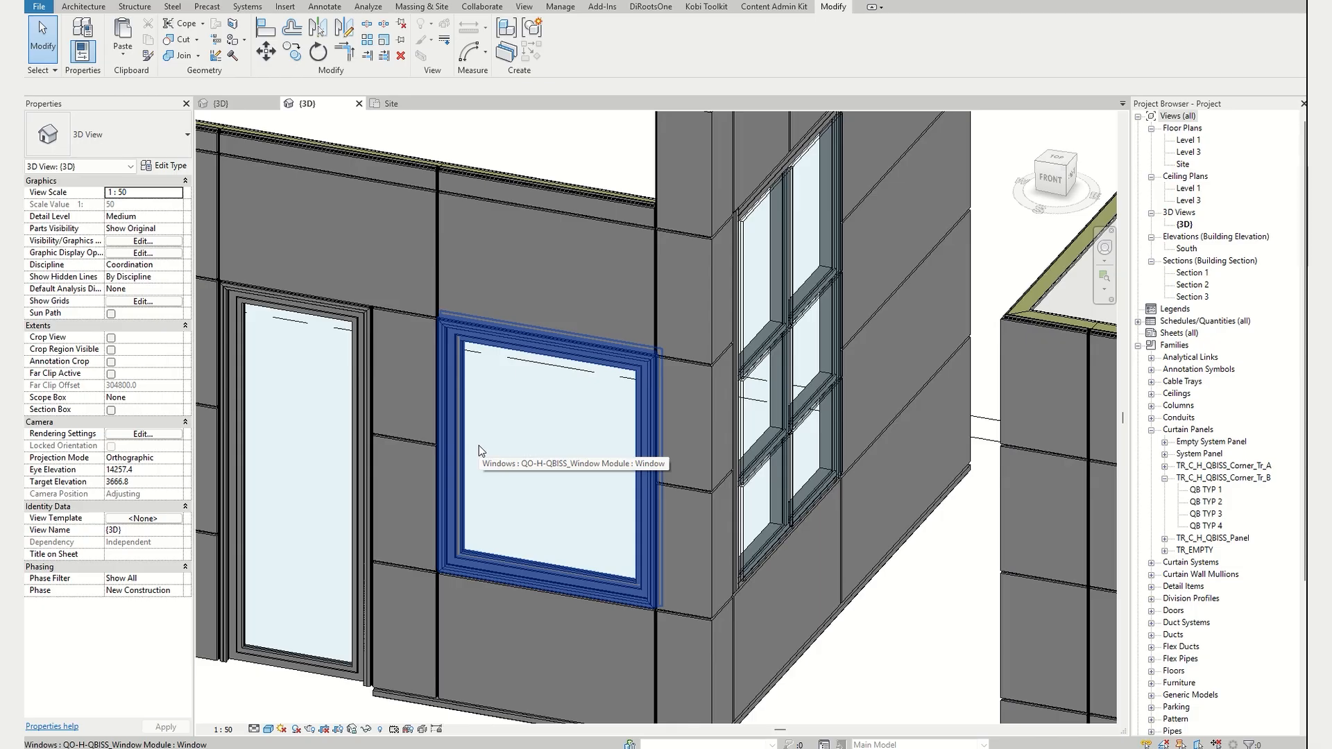
{"action": "scroll", "coordinate": [479, 446], "scroll_direction": "down", "scroll_amount": 4}
{"action": "scroll", "coordinate": [848, 623], "scroll_direction": "down", "scroll_amount": 2}
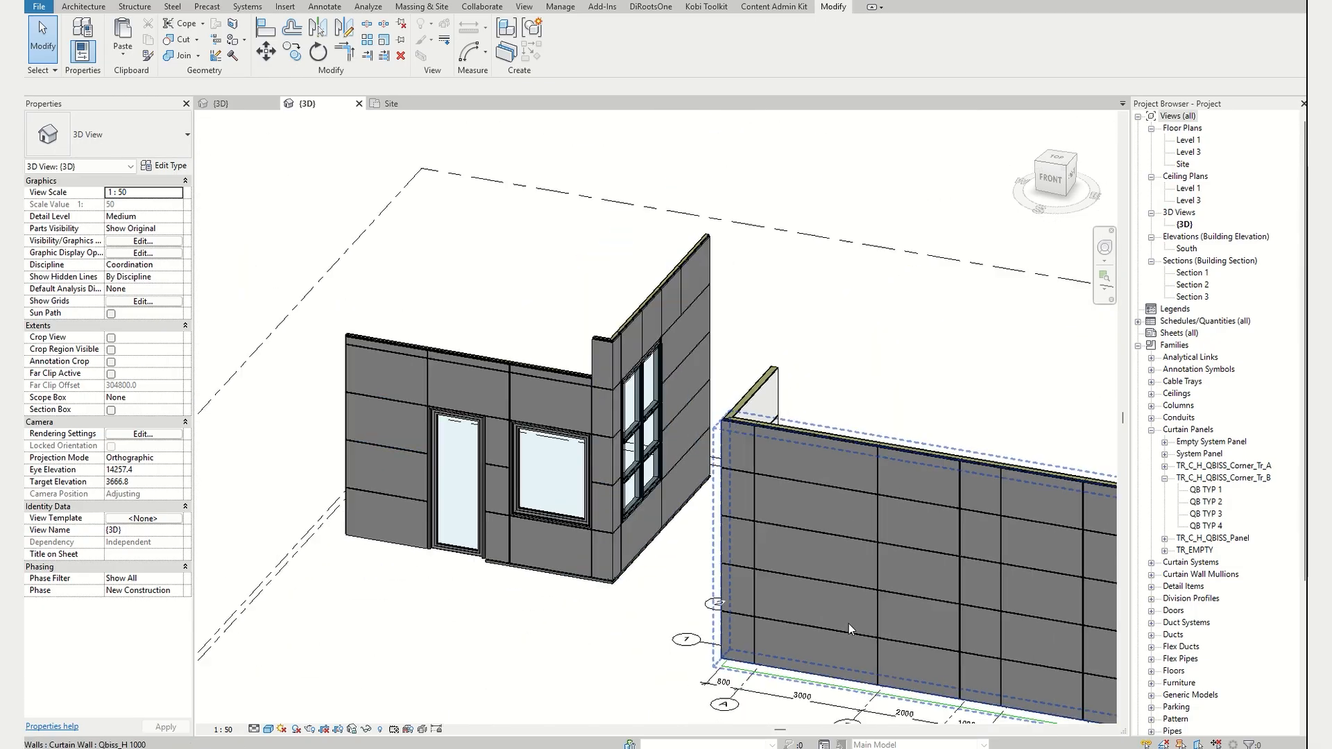
{"action": "scroll", "coordinate": [833, 598], "scroll_direction": "up", "scroll_amount": 3}
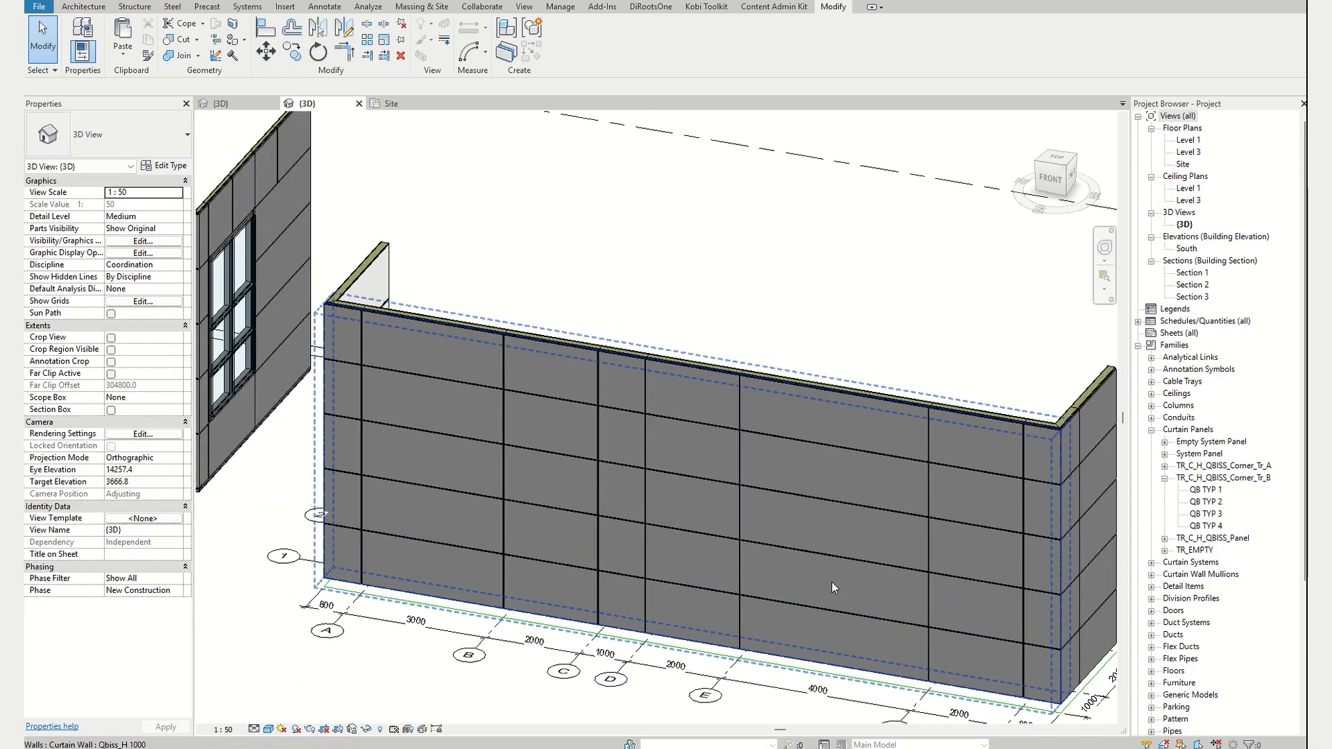
{"action": "left_click", "coordinate": [831, 581]}
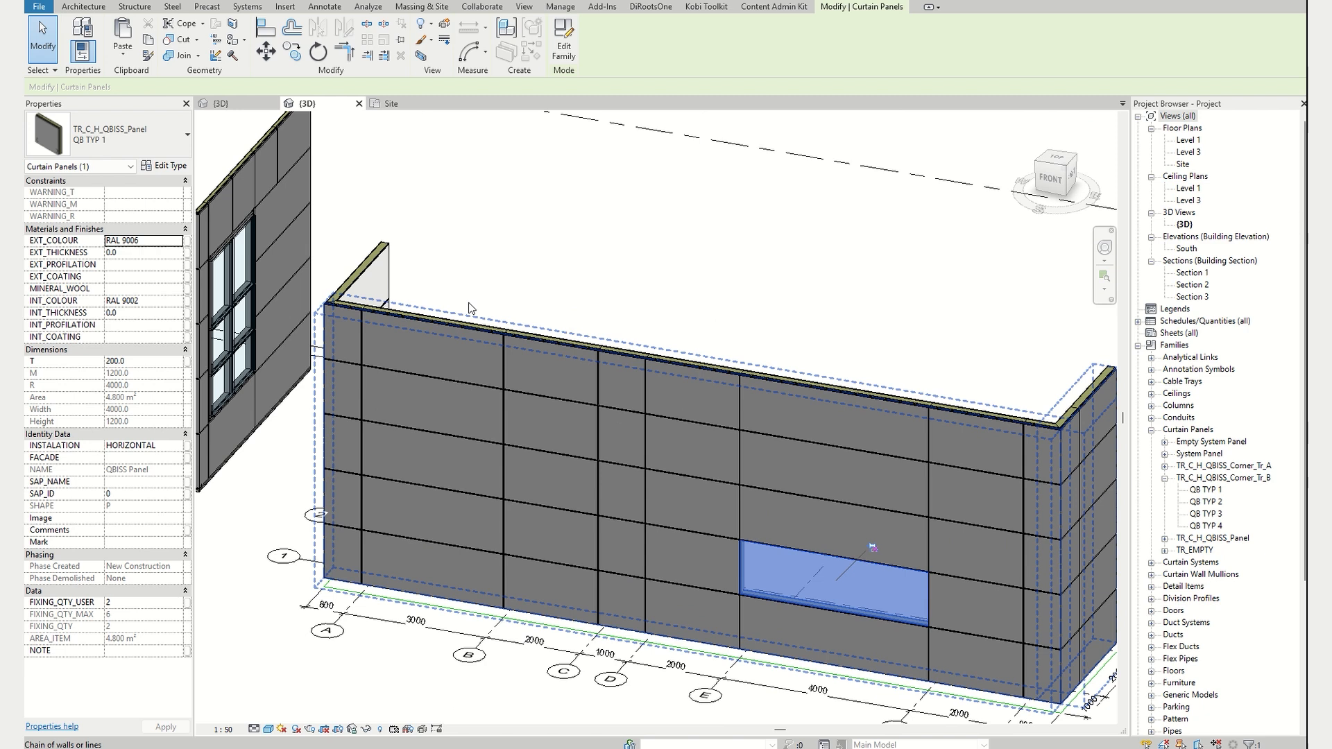
{"action": "left_click", "coordinate": [108, 132]}
{"action": "scroll", "coordinate": [139, 326], "scroll_direction": "up", "scroll_amount": 3}
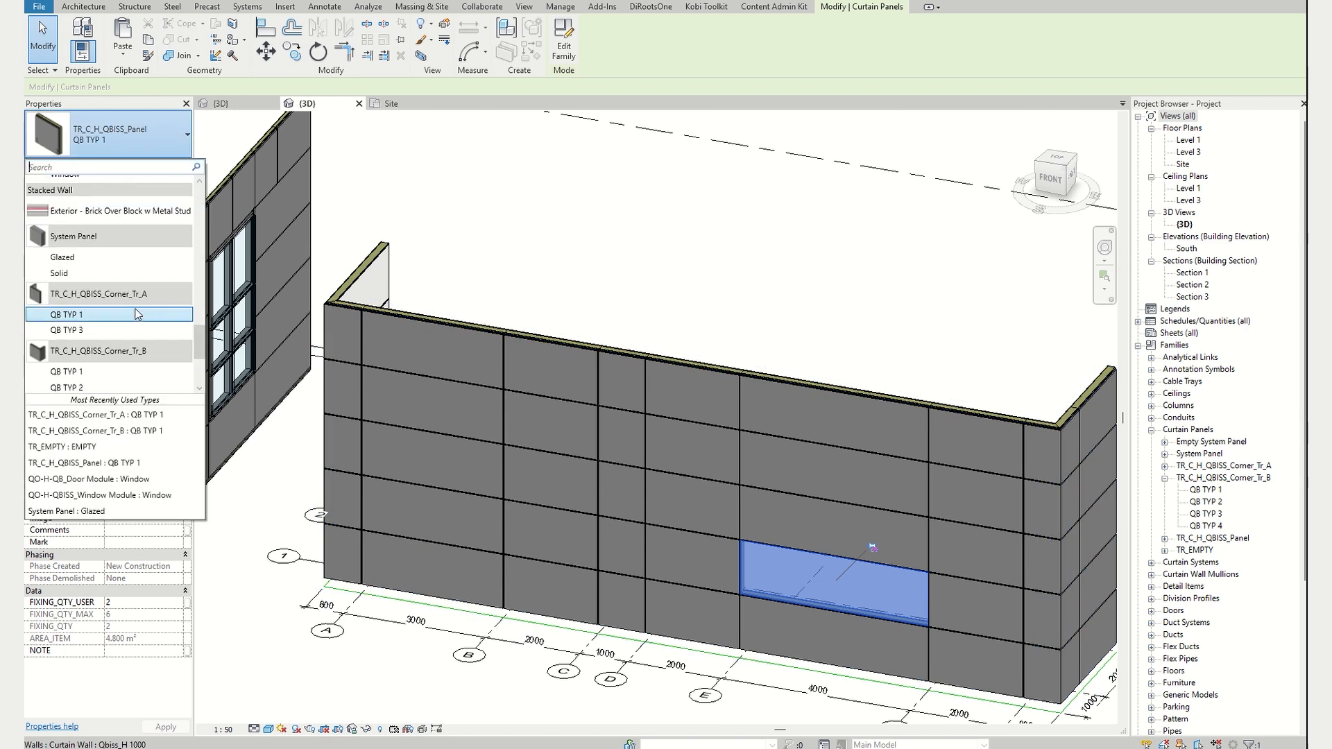
{"action": "left_click", "coordinate": [132, 238]}
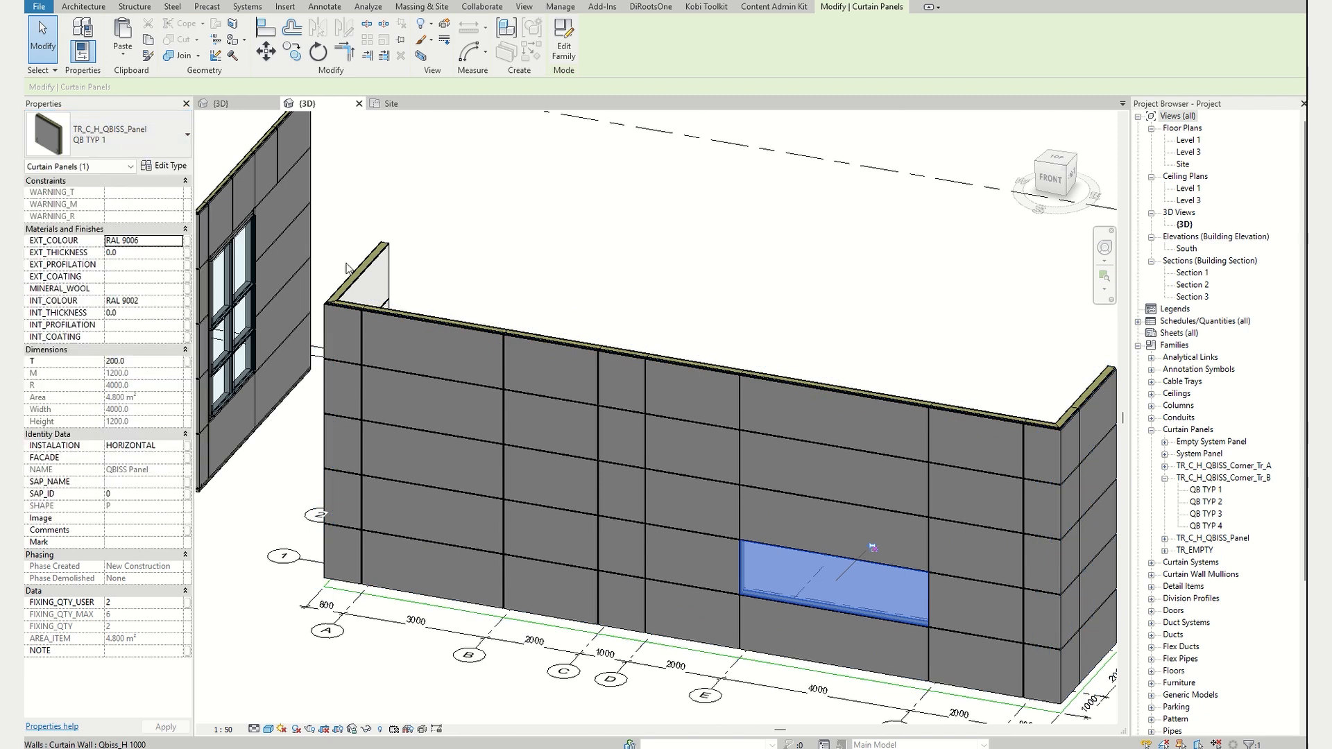
{"action": "left_click", "coordinate": [922, 299]}
- Examine the new window's joint at grid E in the Site plan and its profile in Section 2
{"action": "left_click", "coordinate": [388, 103]}
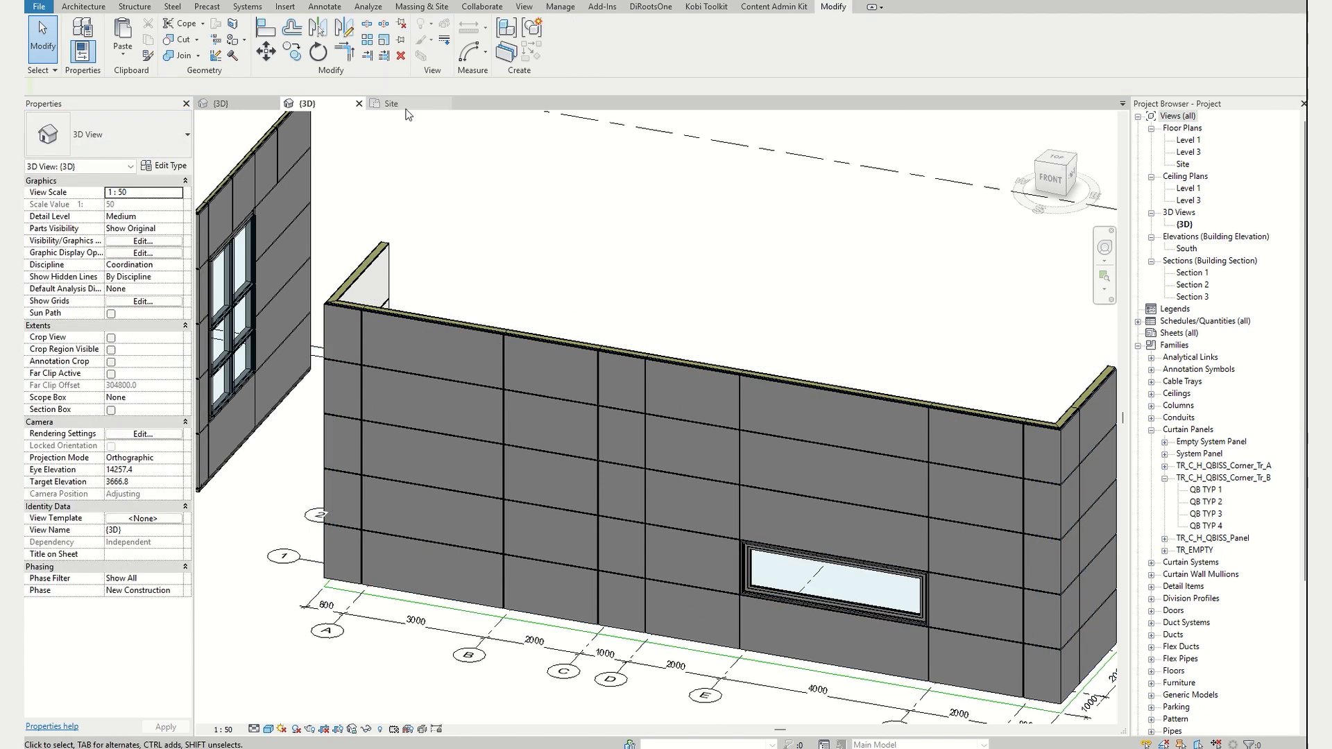
{"action": "scroll", "coordinate": [722, 442], "scroll_direction": "up", "scroll_amount": 10}
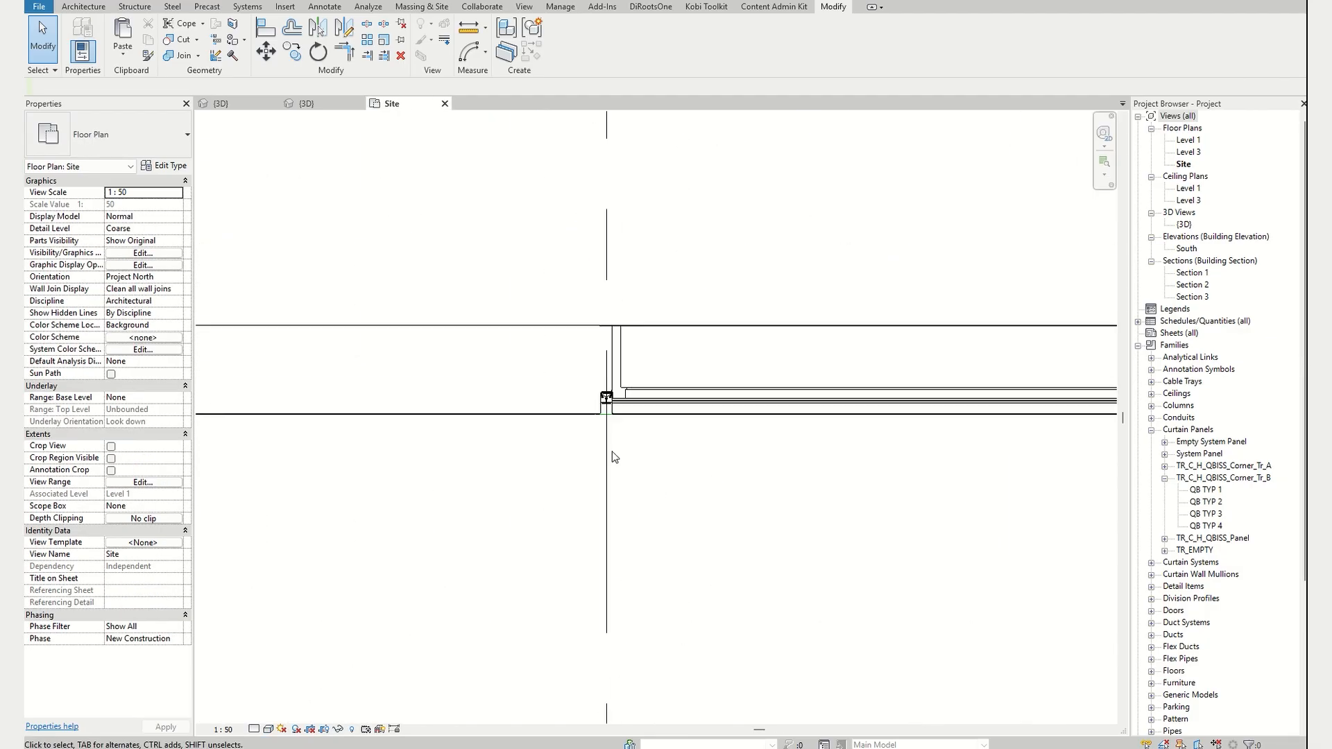
{"action": "scroll", "coordinate": [650, 372], "scroll_direction": "up", "scroll_amount": 3}
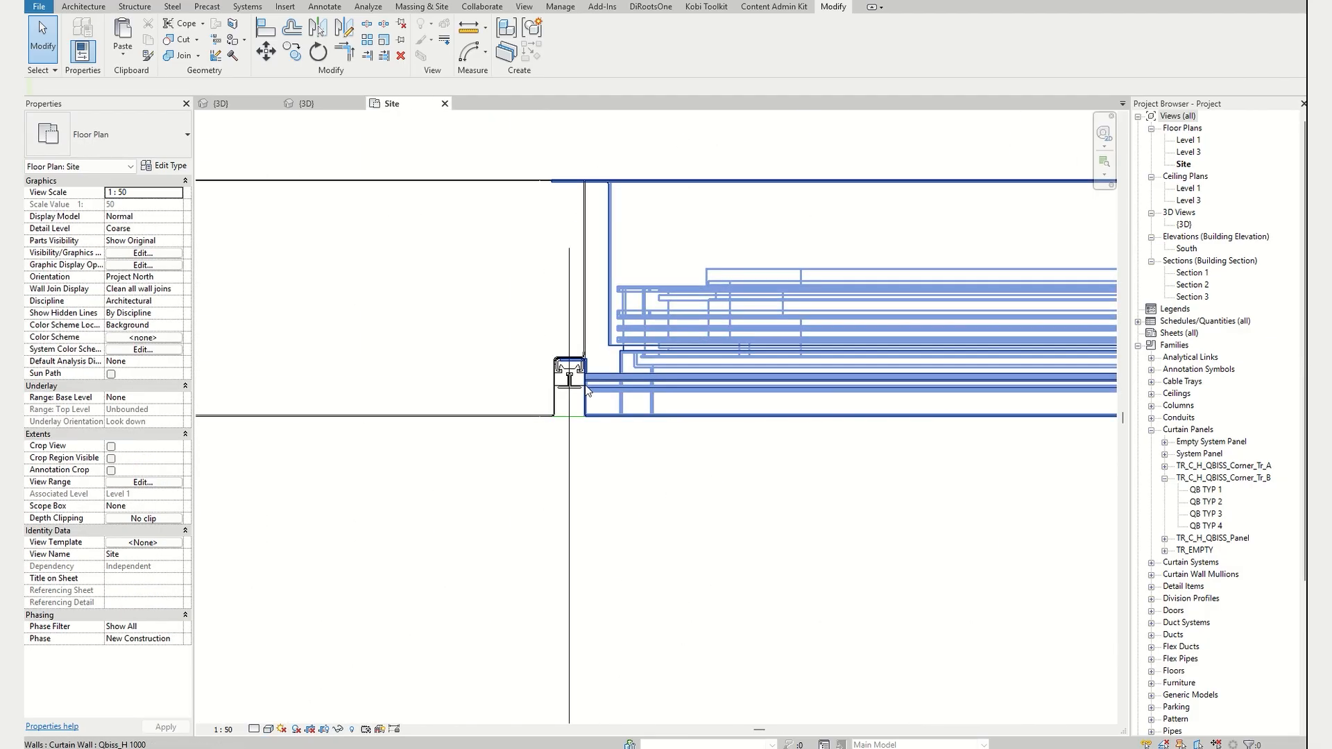
{"action": "scroll", "coordinate": [572, 420], "scroll_direction": "down", "scroll_amount": 12}
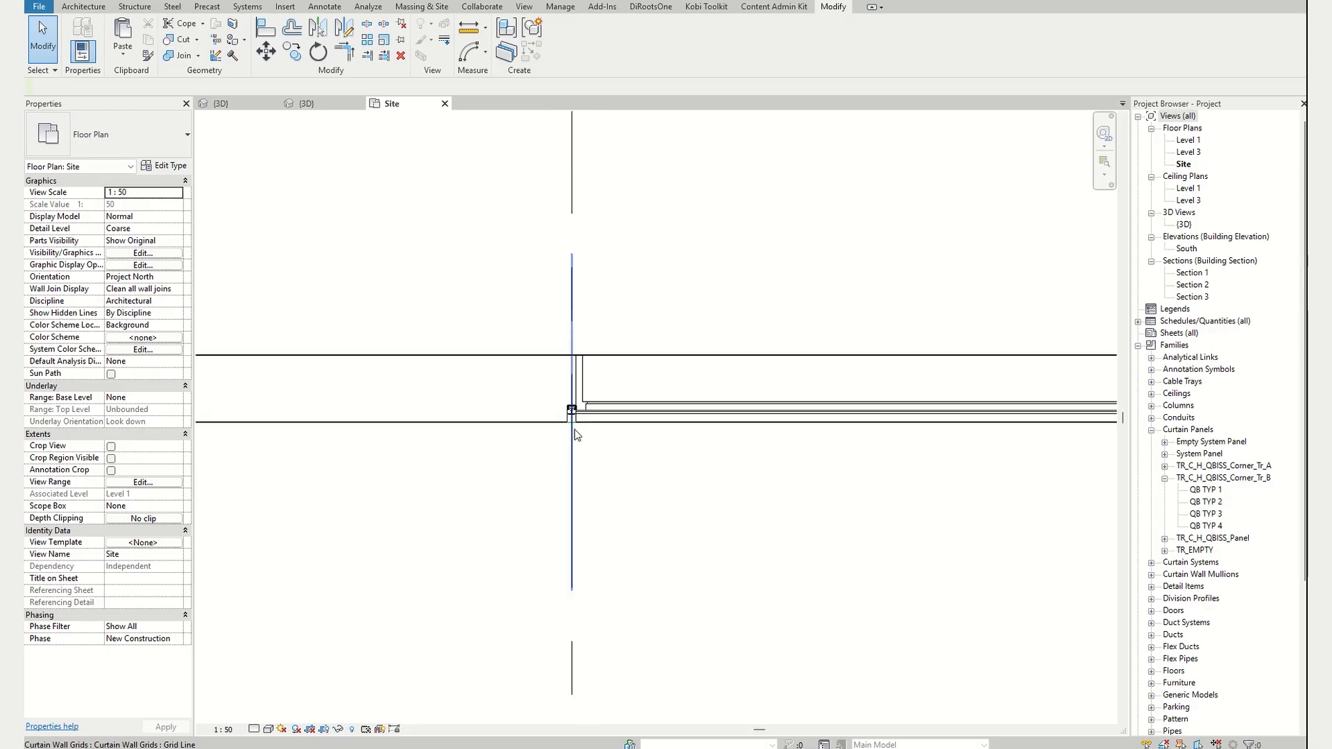
{"action": "middle_click_drag", "start_coordinate": [775, 303], "coordinate": [767, 404]}
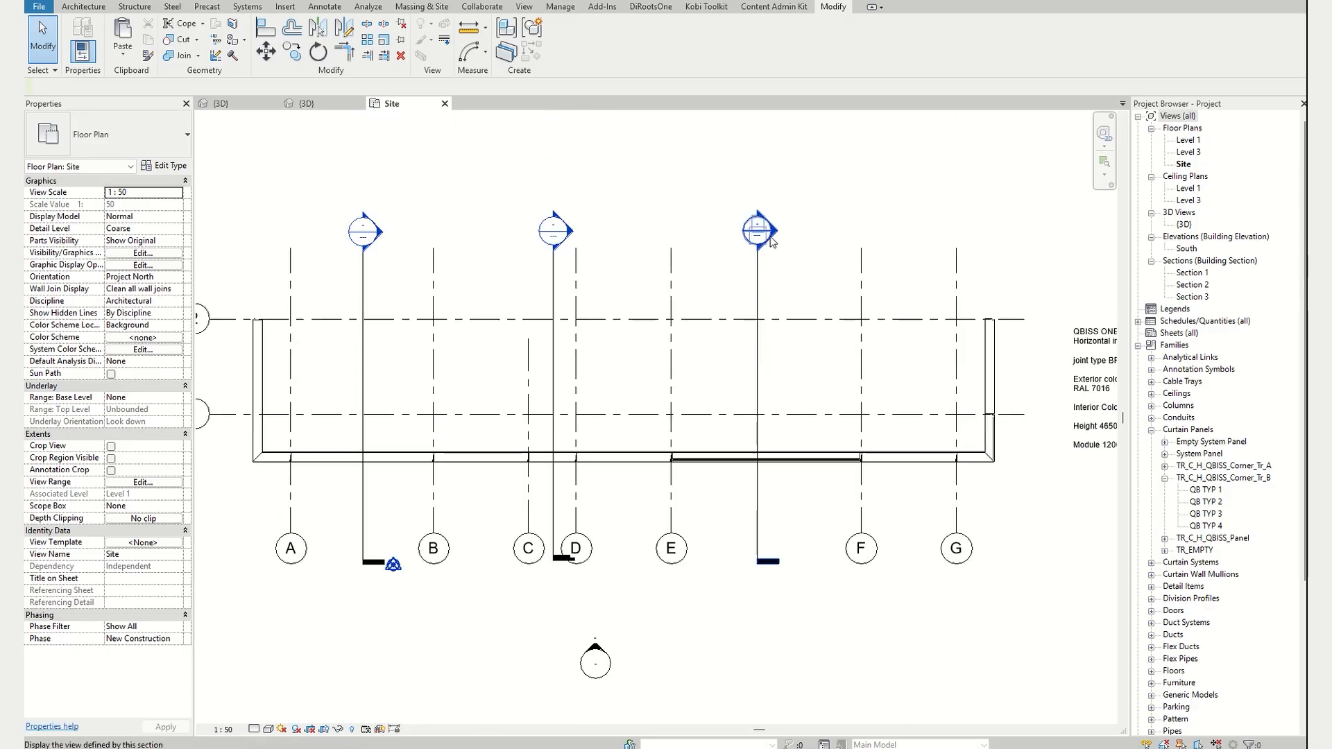
{"action": "double_click", "coordinate": [771, 235]}
{"action": "scroll", "coordinate": [649, 501], "scroll_direction": "up", "scroll_amount": 6}
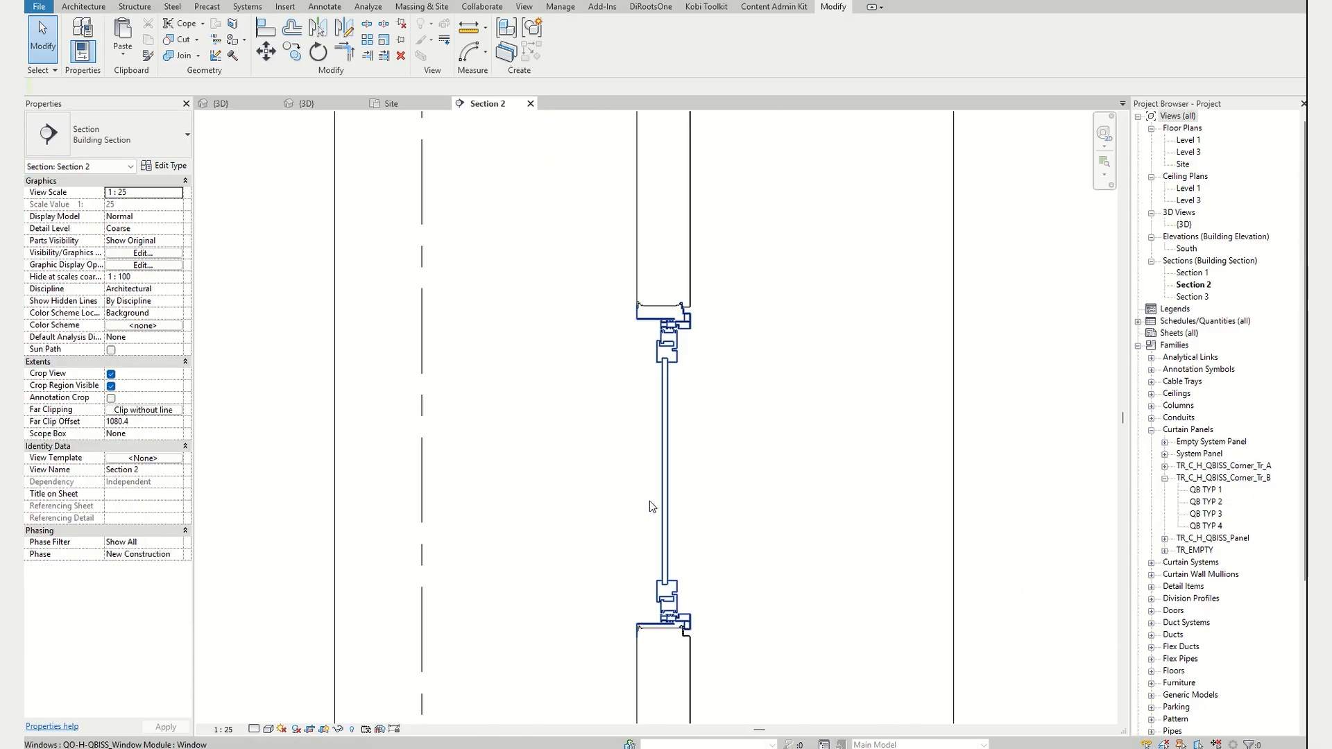
- Return to the 3D view and remove the lowest horizontal curtain grid segment of the front wall between grids C and D
{"action": "scroll", "coordinate": [704, 503], "scroll_direction": "down", "scroll_amount": 3}
{"action": "key", "text": "ctrl+Tab"}
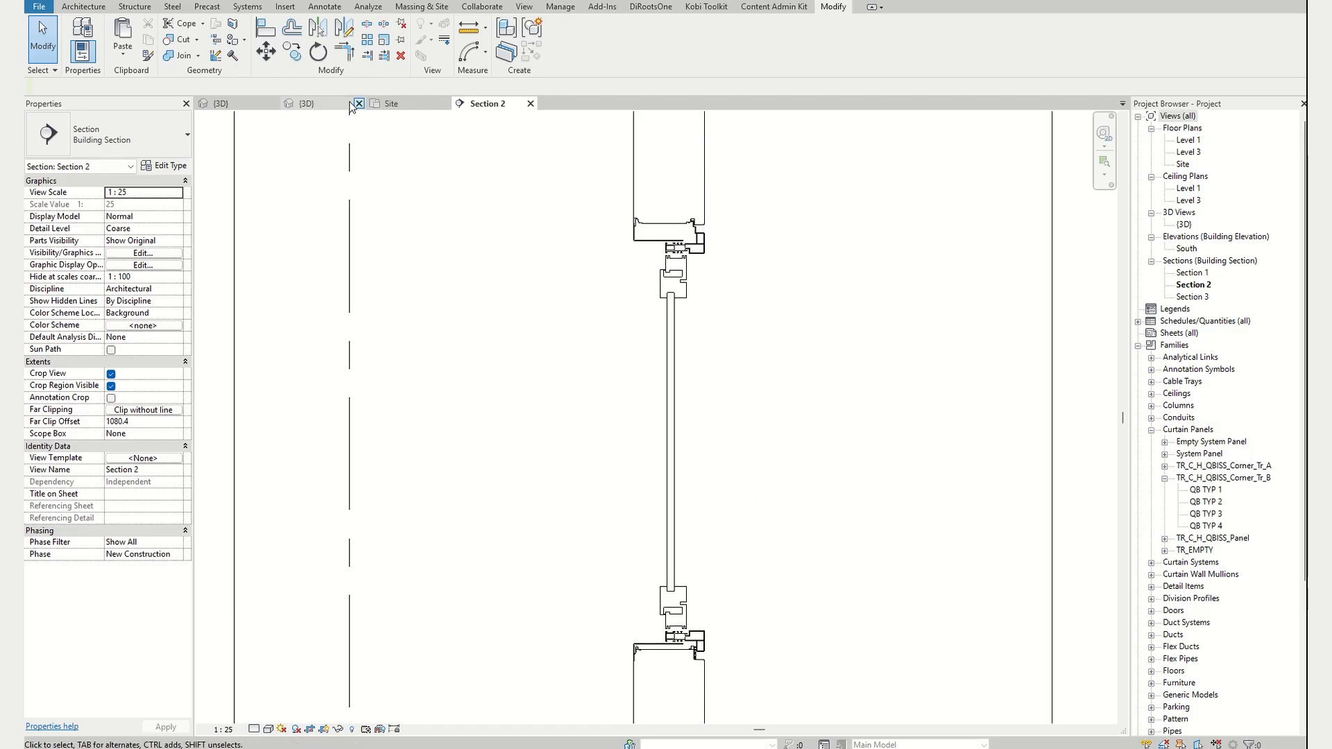
{"action": "scroll", "coordinate": [619, 306], "scroll_direction": "down", "scroll_amount": 2}
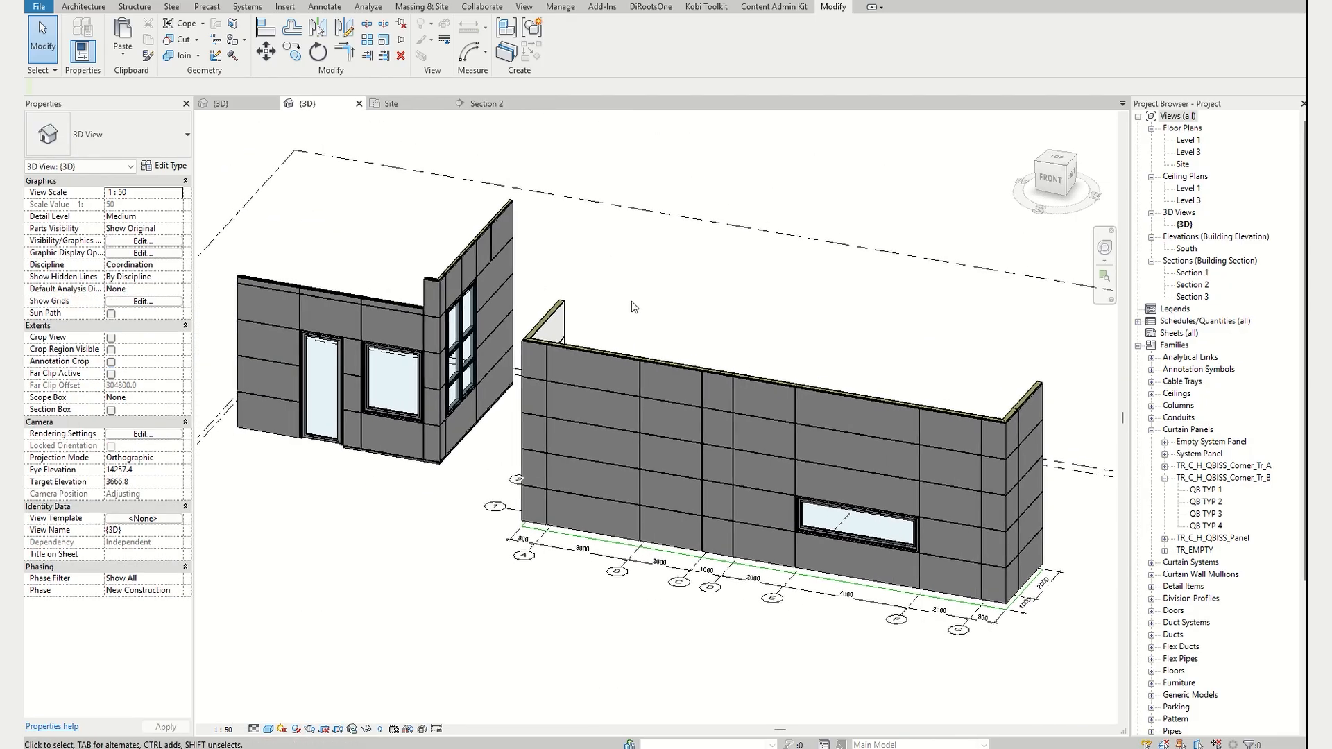
{"action": "scroll", "coordinate": [331, 441], "scroll_direction": "up", "scroll_amount": 3}
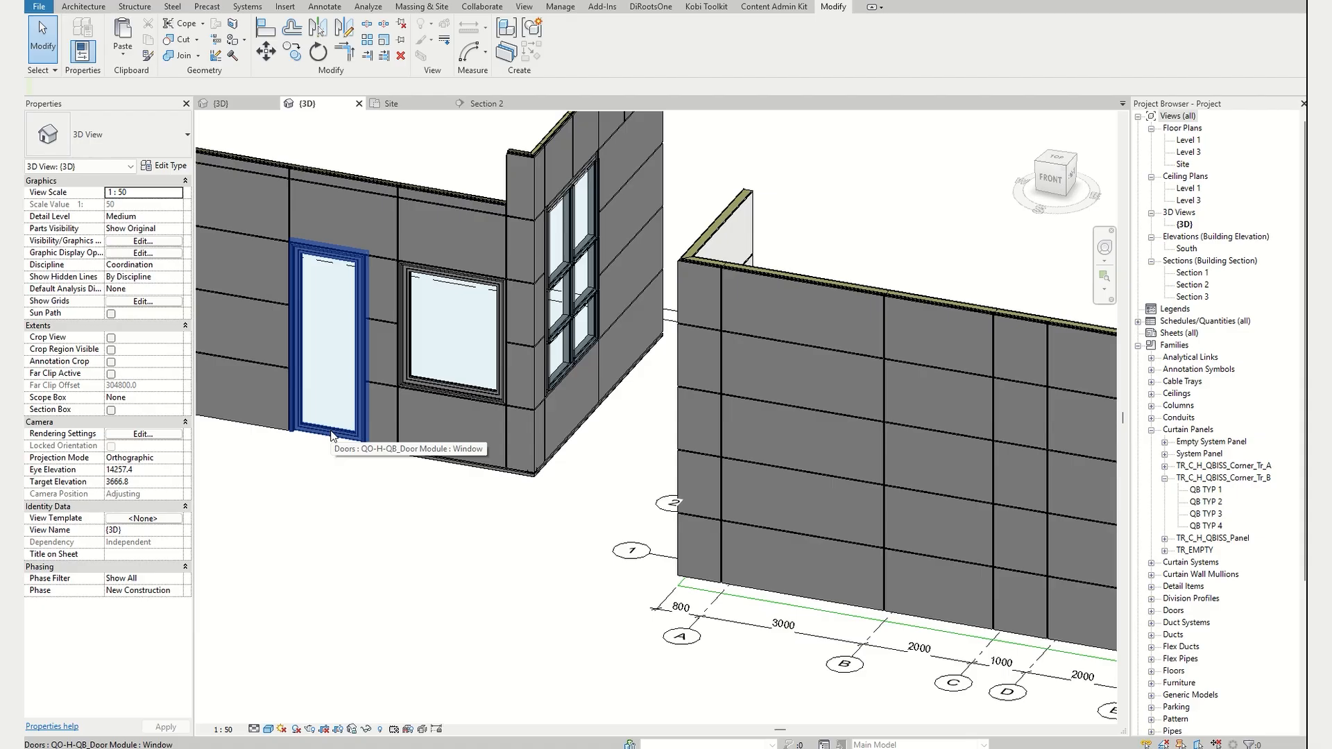
{"action": "scroll", "coordinate": [734, 458], "scroll_direction": "up", "scroll_amount": 5}
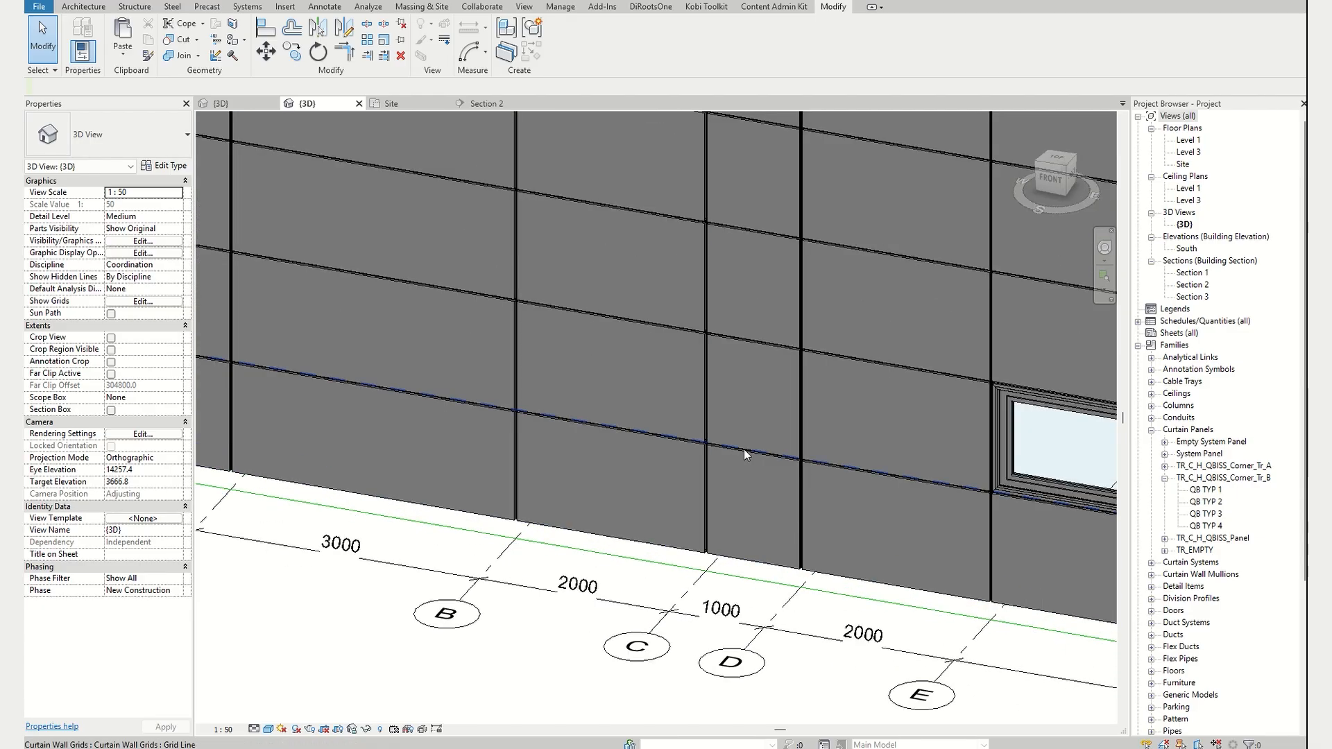
{"action": "left_click", "coordinate": [744, 448]}
{"action": "left_click", "coordinate": [576, 49]}
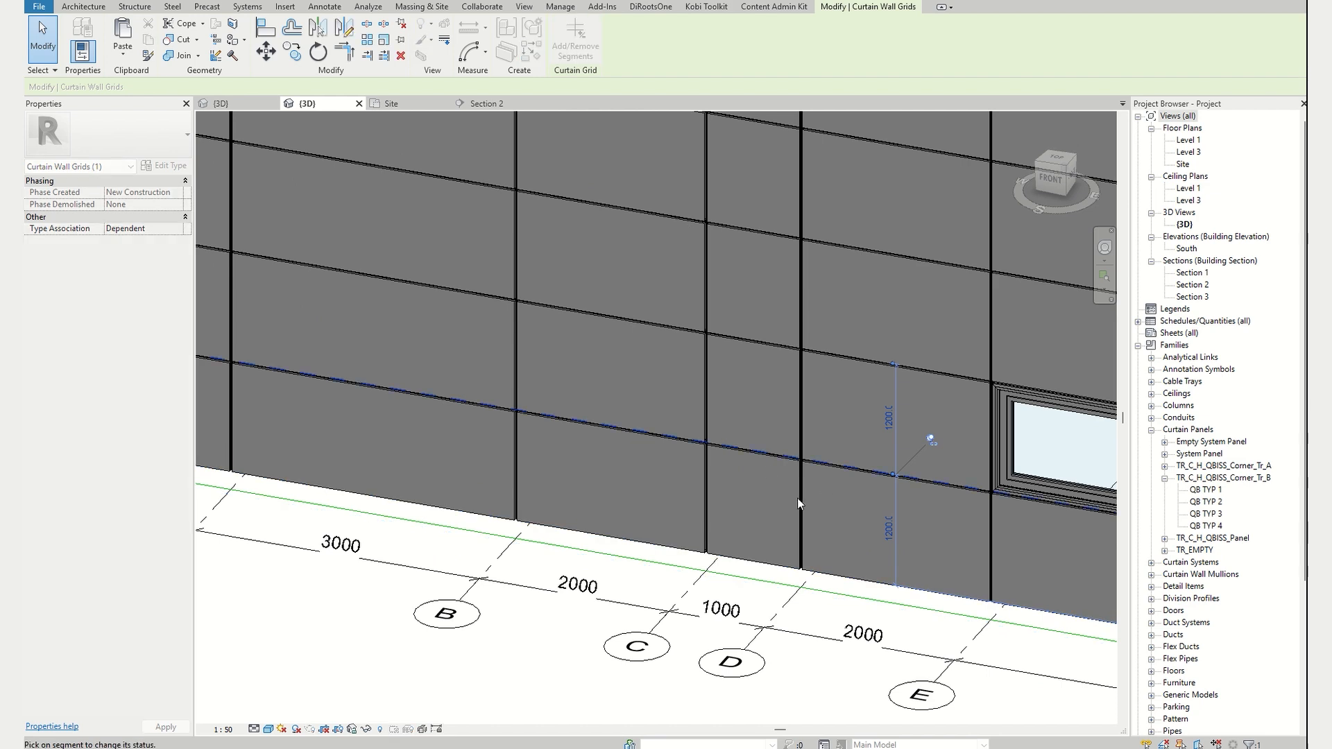
{"action": "left_click", "coordinate": [763, 454]}
{"action": "key", "text": "Escape"}
{"action": "key", "text": "Escape"}
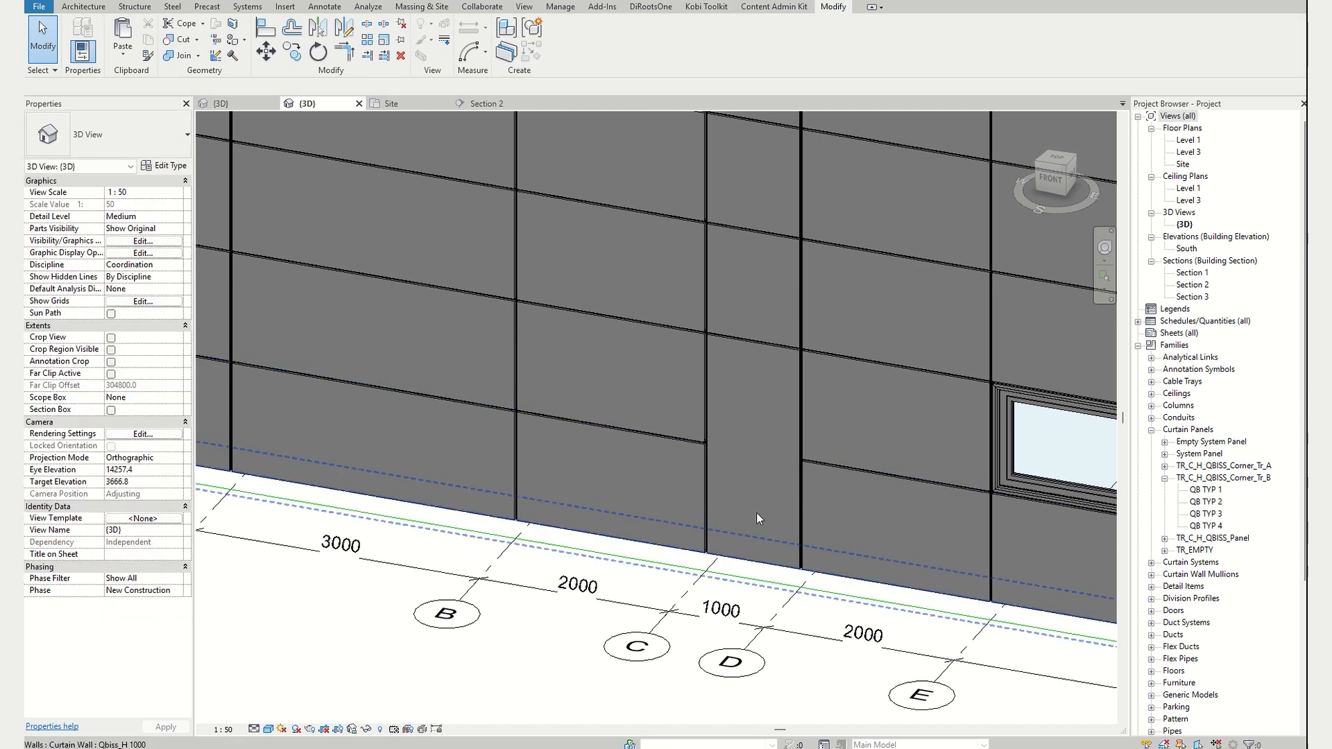
- Unpin the 2400-high merged panel between grids C and D at the base of the front wall
{"action": "left_click", "coordinate": [757, 505]}
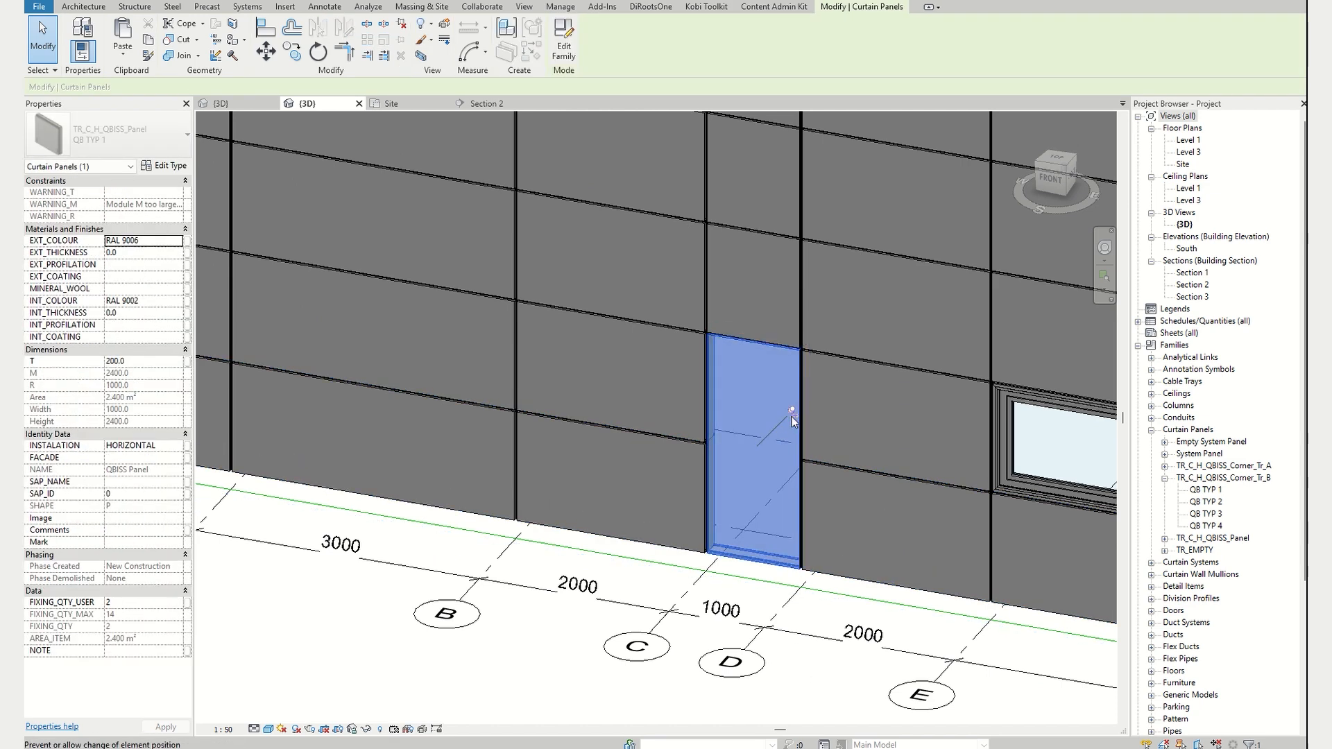
{"action": "left_click", "coordinate": [817, 669]}
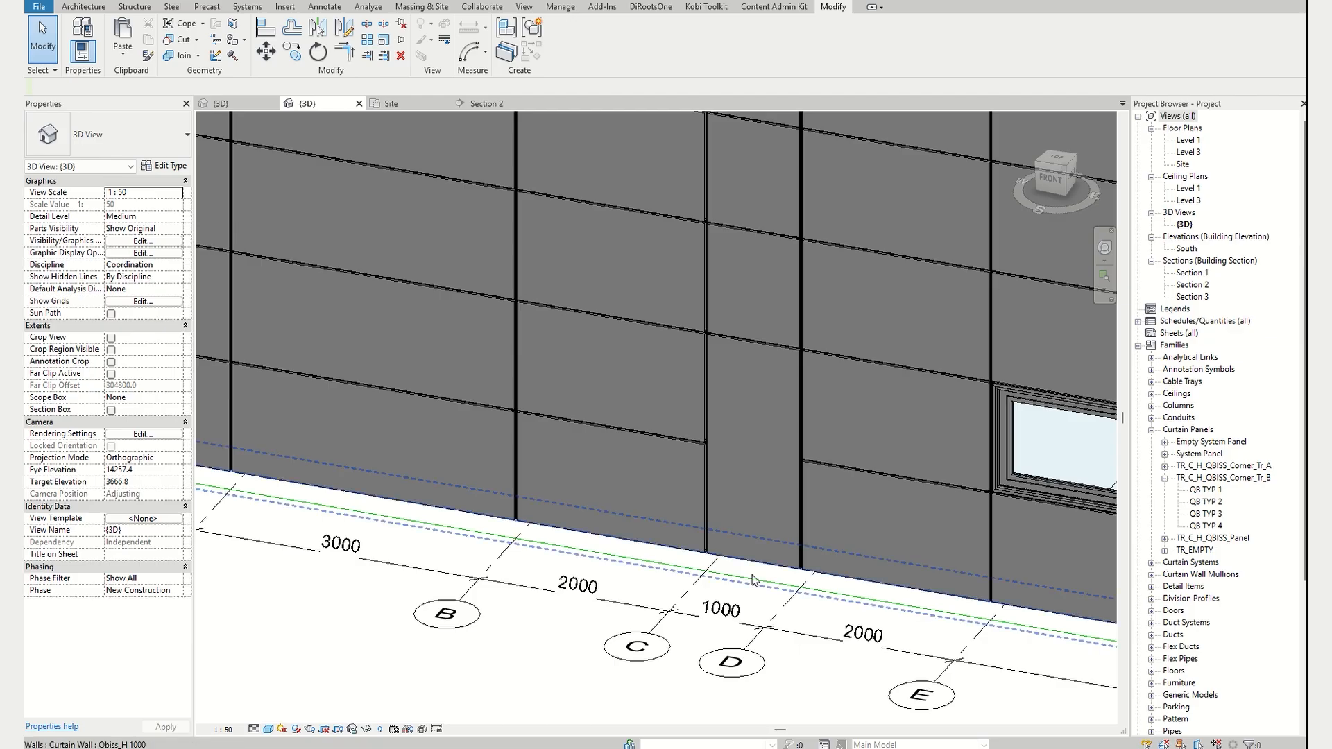
{"action": "scroll", "coordinate": [749, 522], "scroll_direction": "down", "scroll_amount": 1}
{"action": "middle_click_drag", "start_coordinate": [750, 523], "coordinate": [634, 509]}
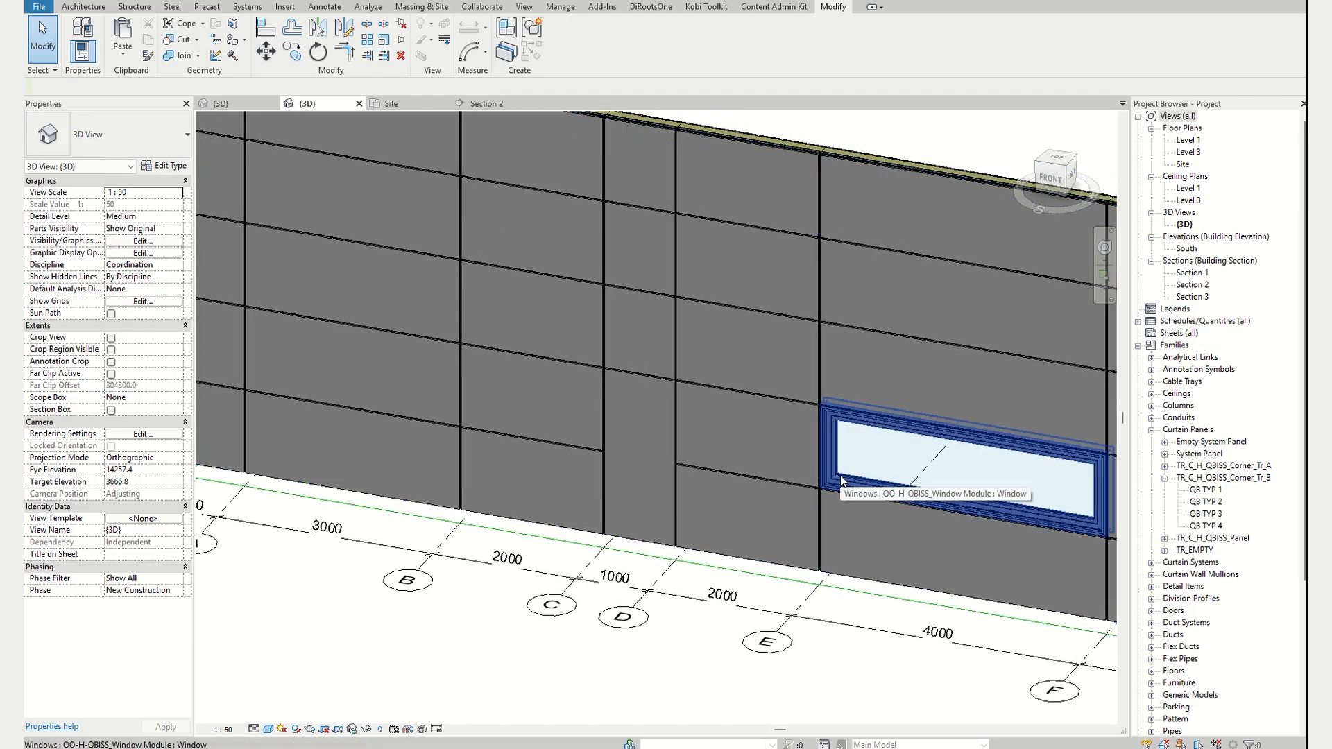
- Match the merged panel between grids C and D to the neighbouring building's door type, QO-H-QB_Door Module: Window
{"action": "scroll", "coordinate": [707, 664], "scroll_direction": "down", "scroll_amount": 6}
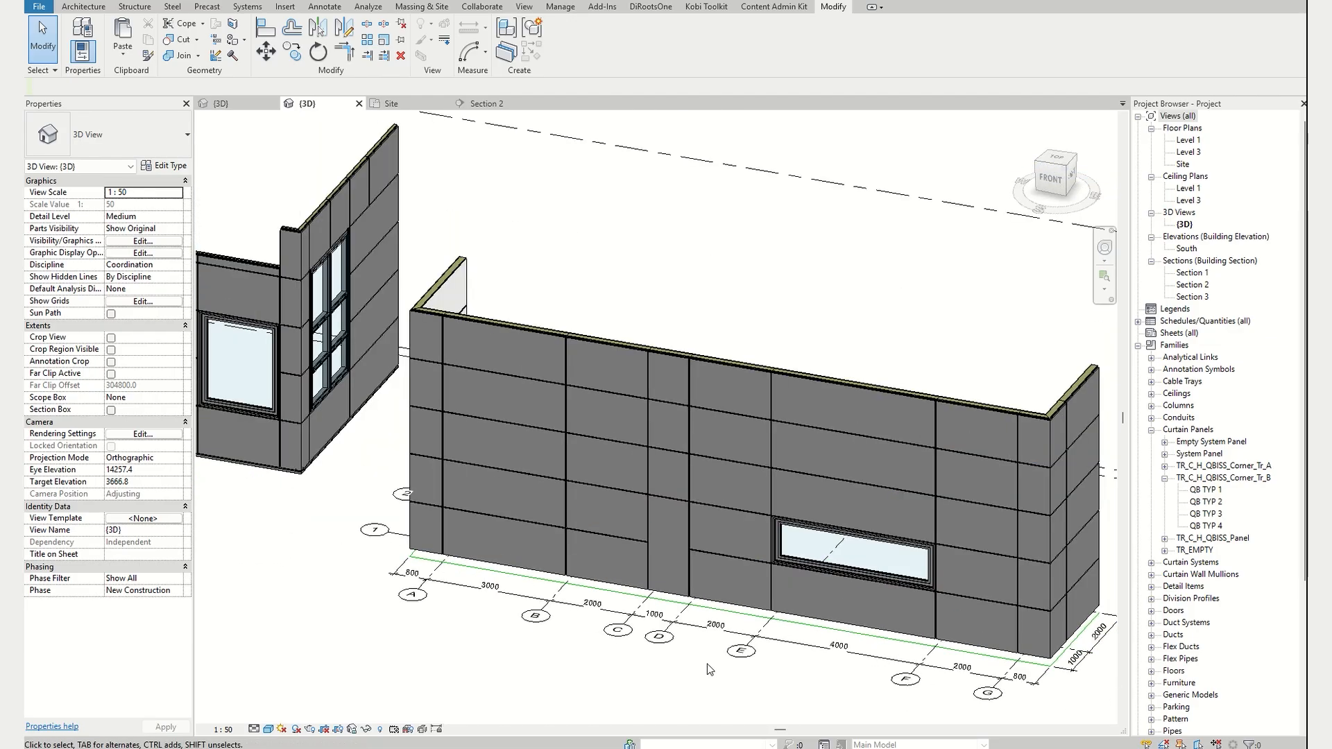
{"action": "middle_click_drag", "start_coordinate": [347, 595], "coordinate": [452, 556]}
{"action": "scroll", "coordinate": [399, 510], "scroll_direction": "up", "scroll_amount": 5}
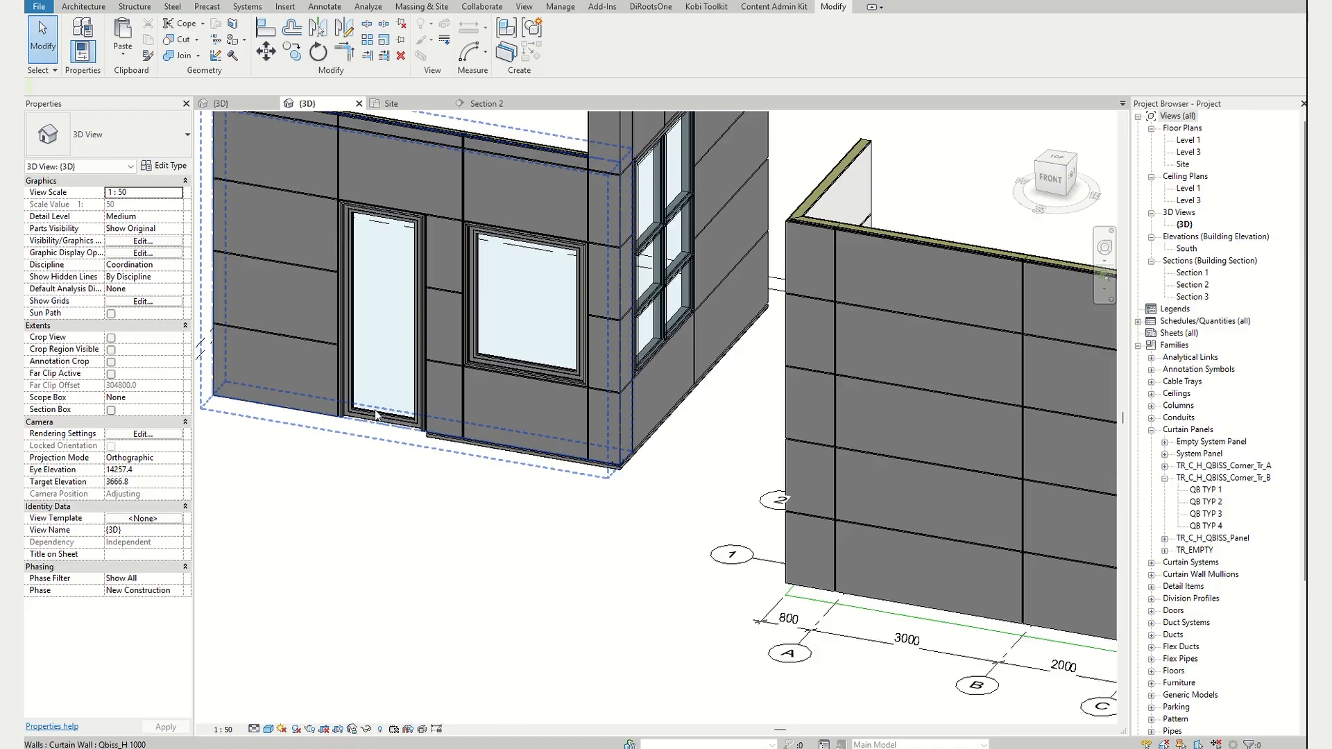
{"action": "left_click", "coordinate": [356, 372]}
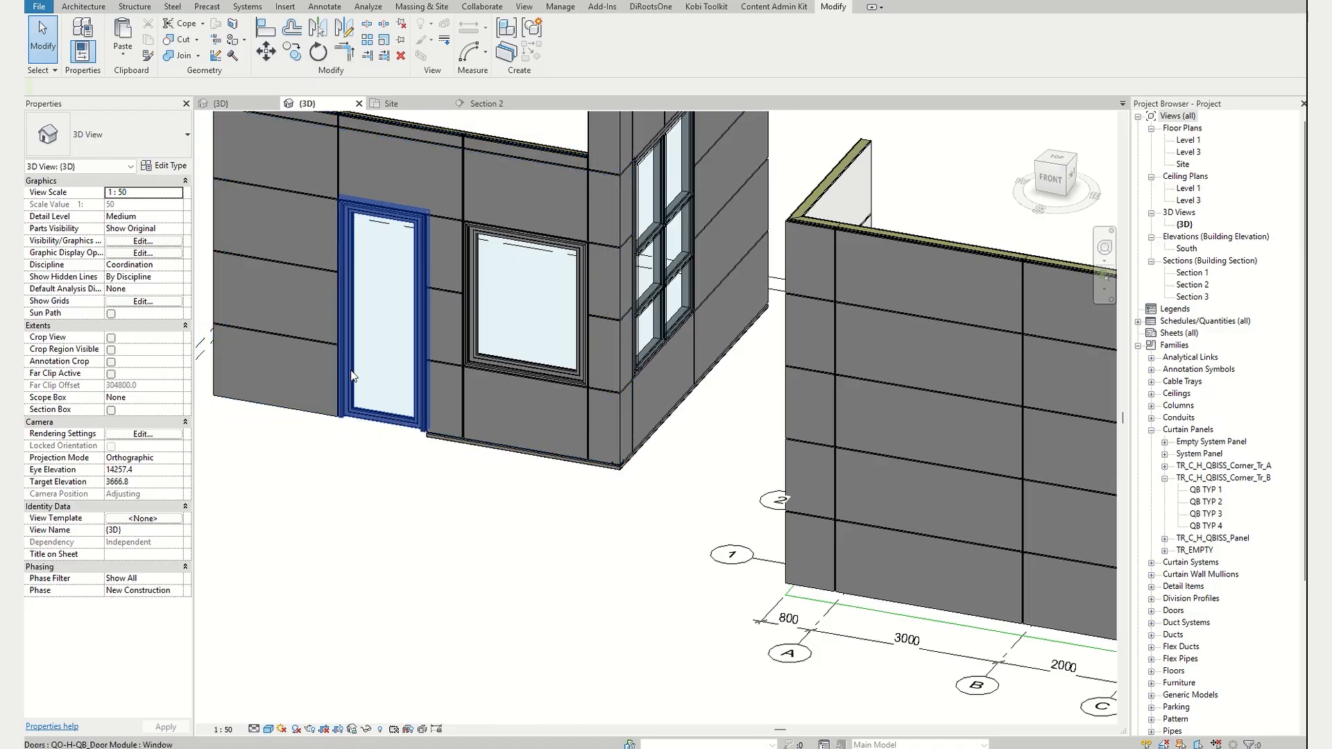
{"action": "left_click", "coordinate": [147, 55]}
{"action": "left_click", "coordinate": [354, 271]}
{"action": "scroll", "coordinate": [354, 271], "scroll_direction": "down", "scroll_amount": 3}
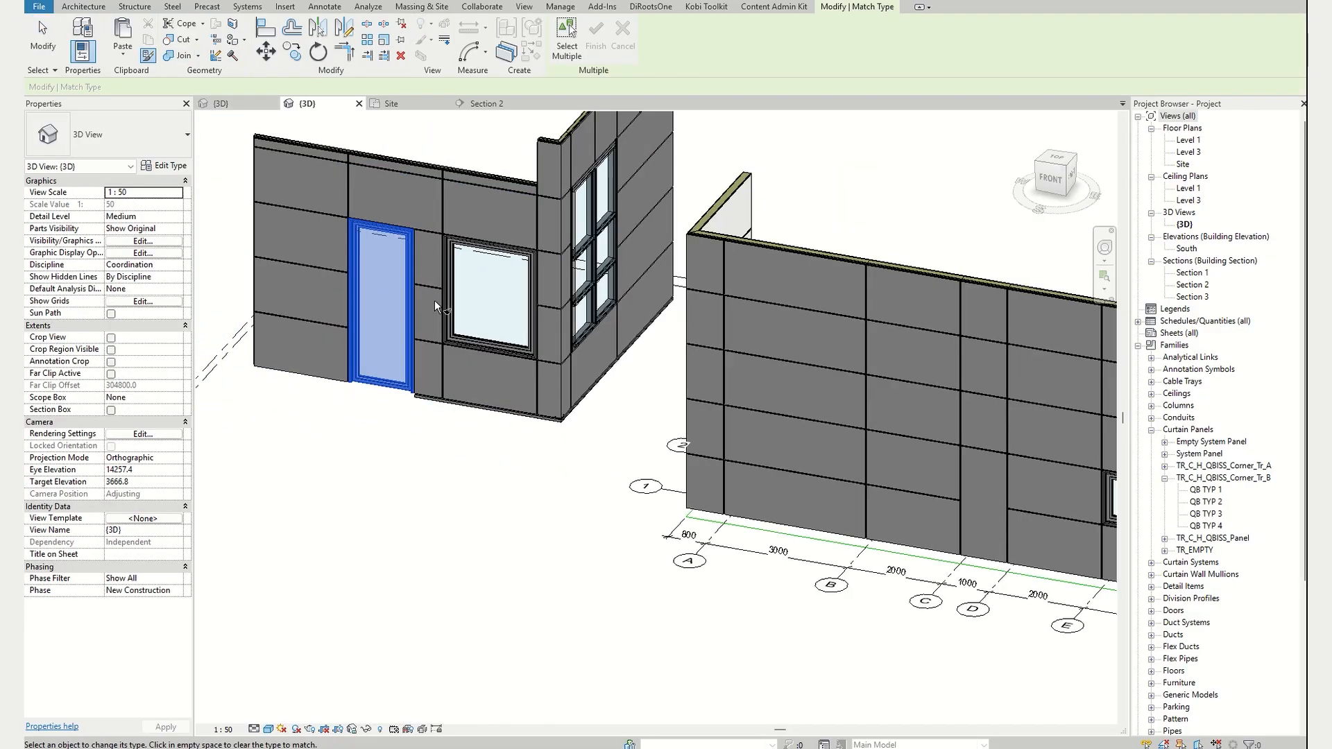
{"action": "scroll", "coordinate": [907, 496], "scroll_direction": "up", "scroll_amount": 4}
{"action": "left_click", "coordinate": [907, 497]}
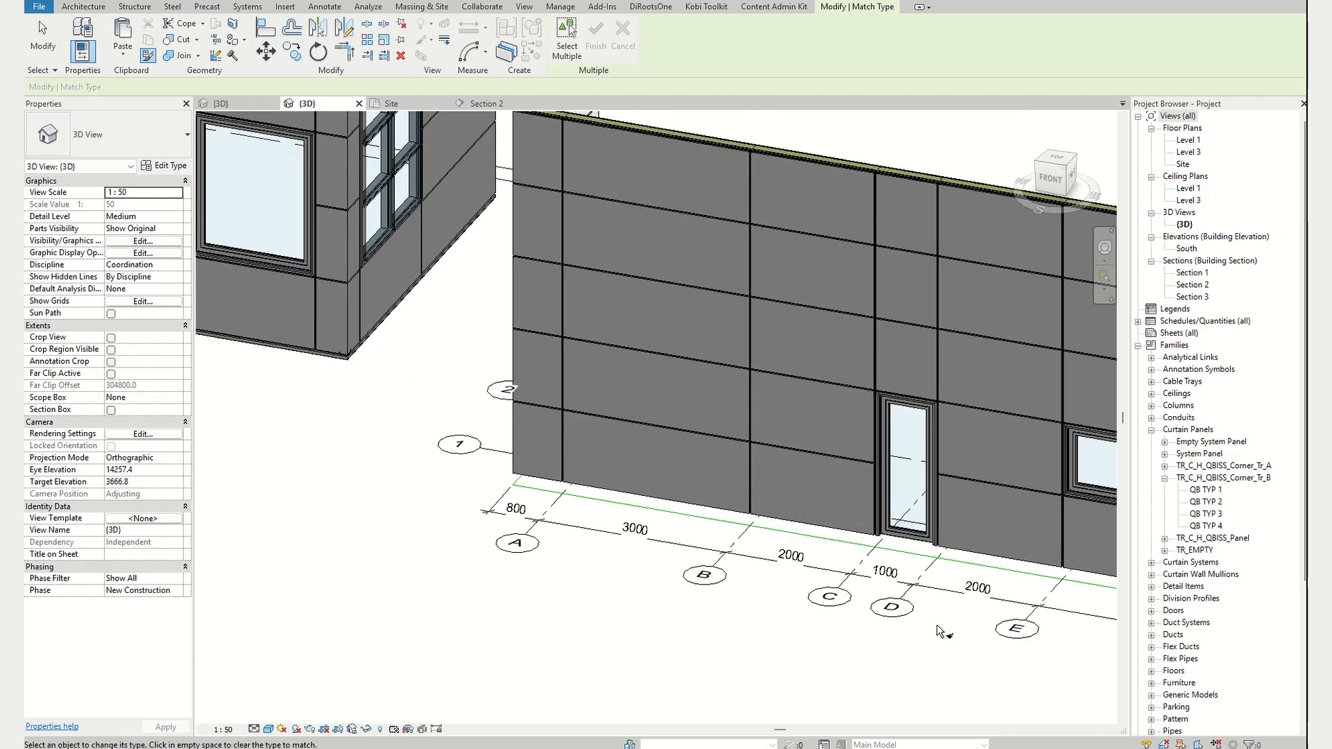
{"action": "scroll", "coordinate": [857, 627], "scroll_direction": "down", "scroll_amount": 5}
{"action": "middle_click_drag", "start_coordinate": [748, 643], "coordinate": [781, 626]}
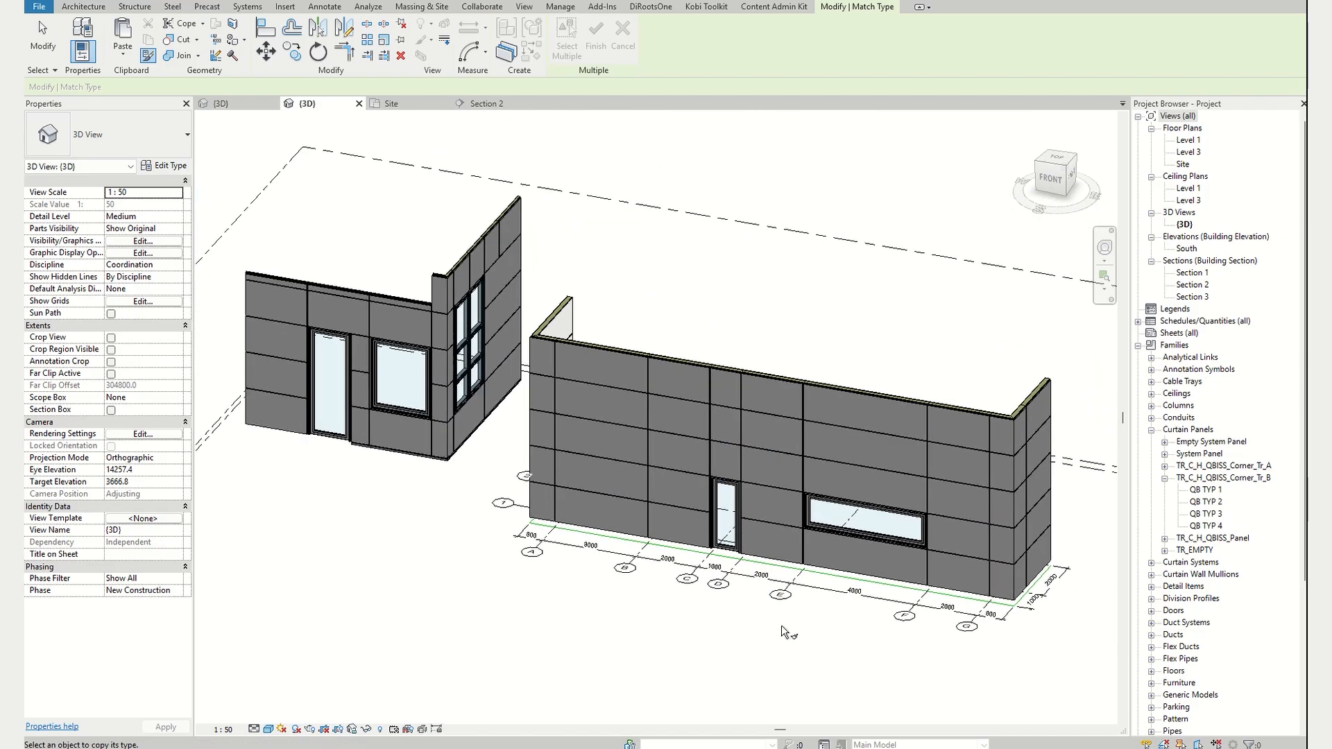
{"action": "key", "text": "Escape"}
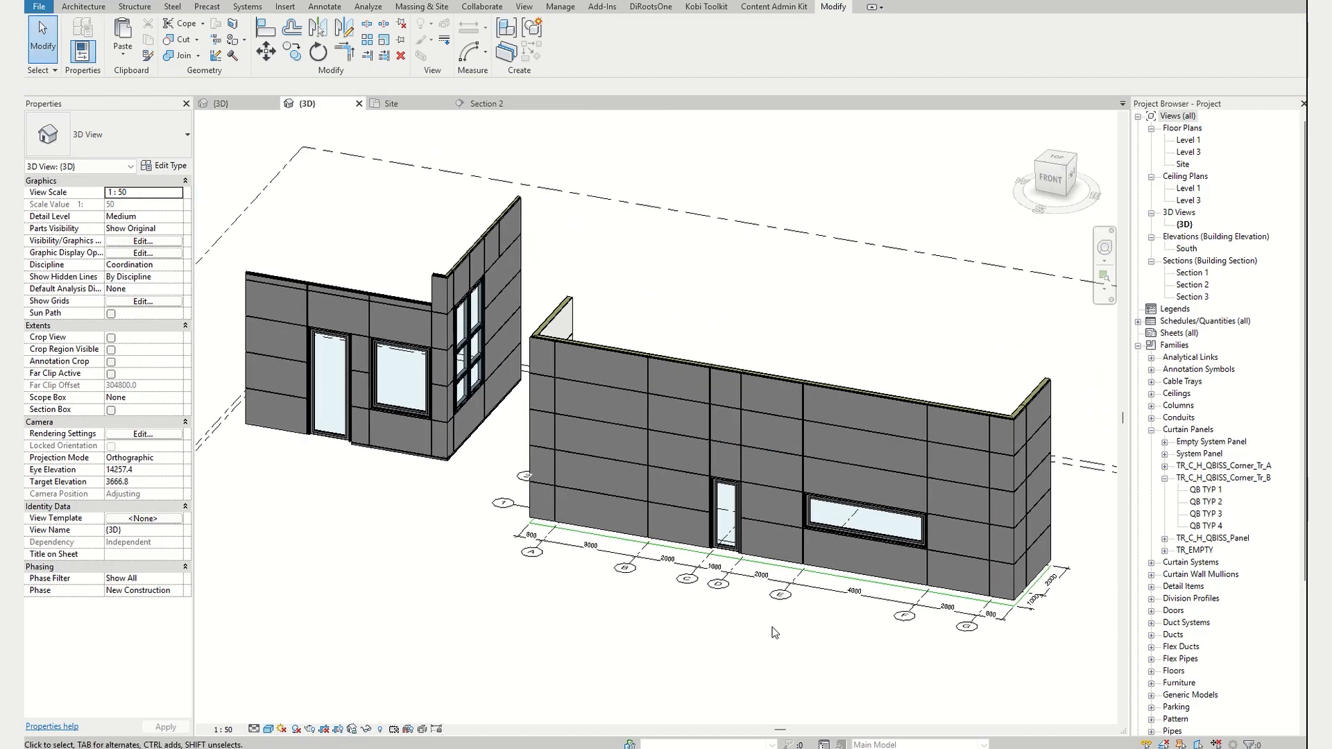
- Copy the QO-Window Cut window from Qbiss Strart File_2_2_2026 and paste it on the front wall between grids A and B, at about 2088 elevation
{"action": "left_click", "coordinate": [222, 104]}
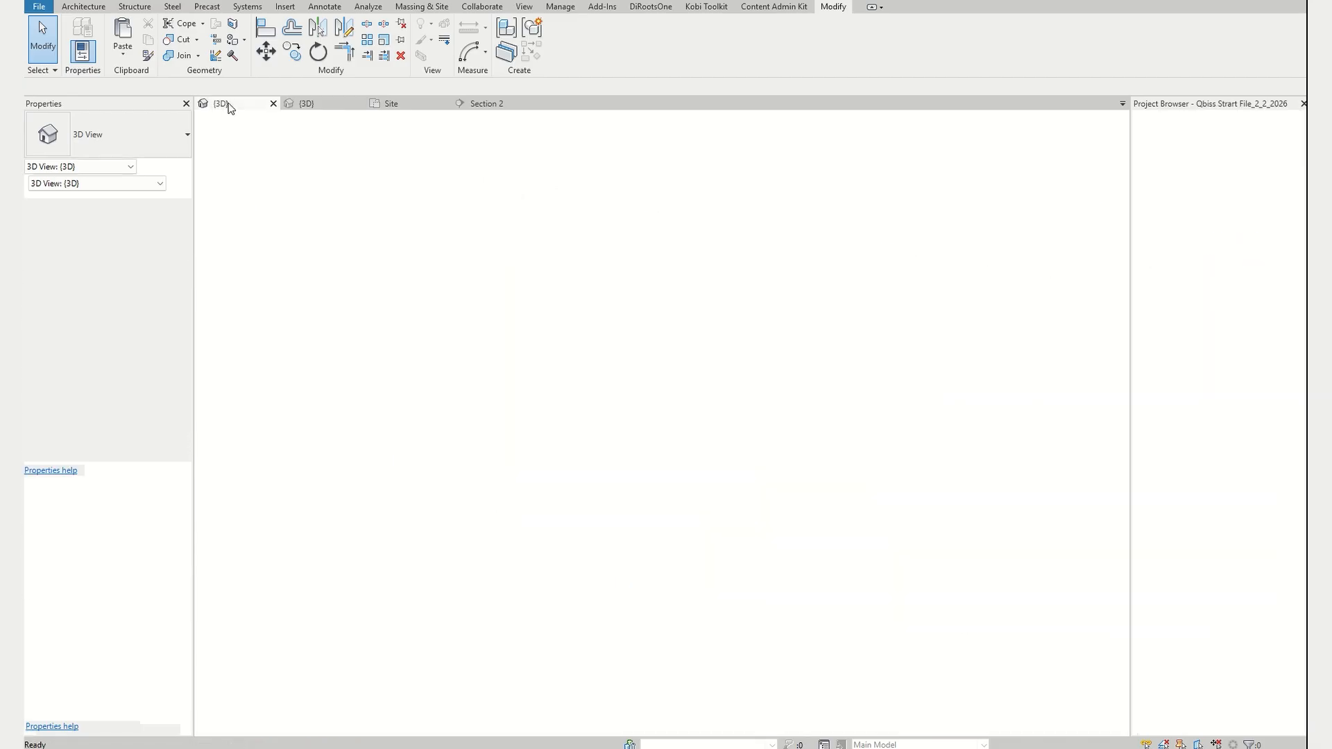
{"action": "scroll", "coordinate": [374, 485], "scroll_direction": "up", "scroll_amount": 6}
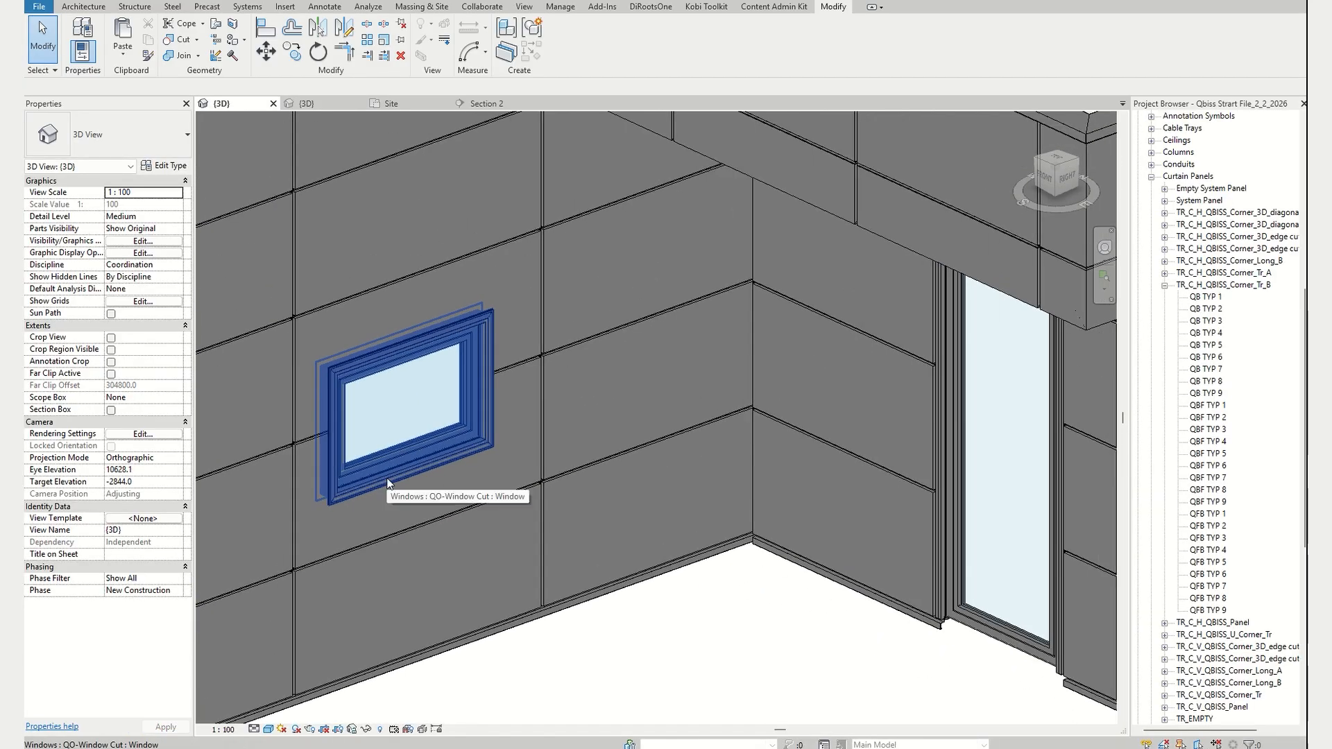
{"action": "left_click", "coordinate": [386, 478]}
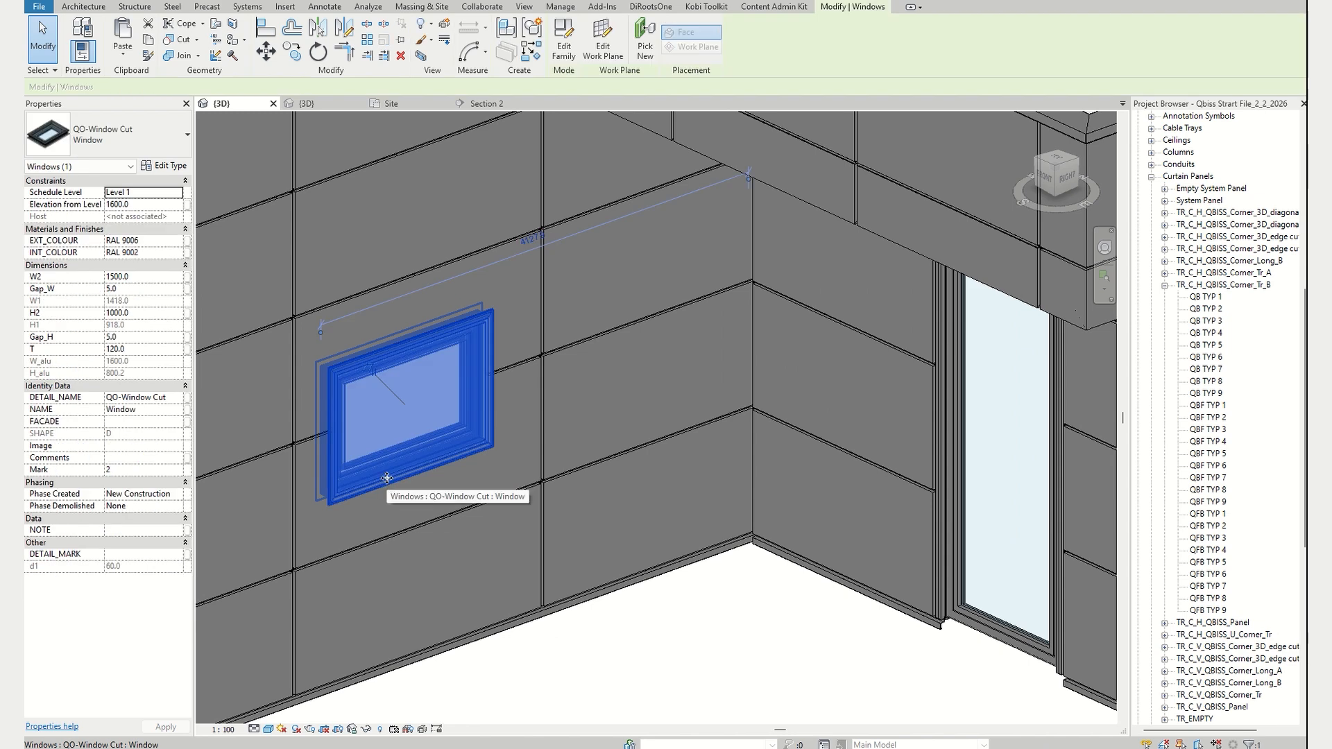
{"action": "left_click", "coordinate": [331, 105]}
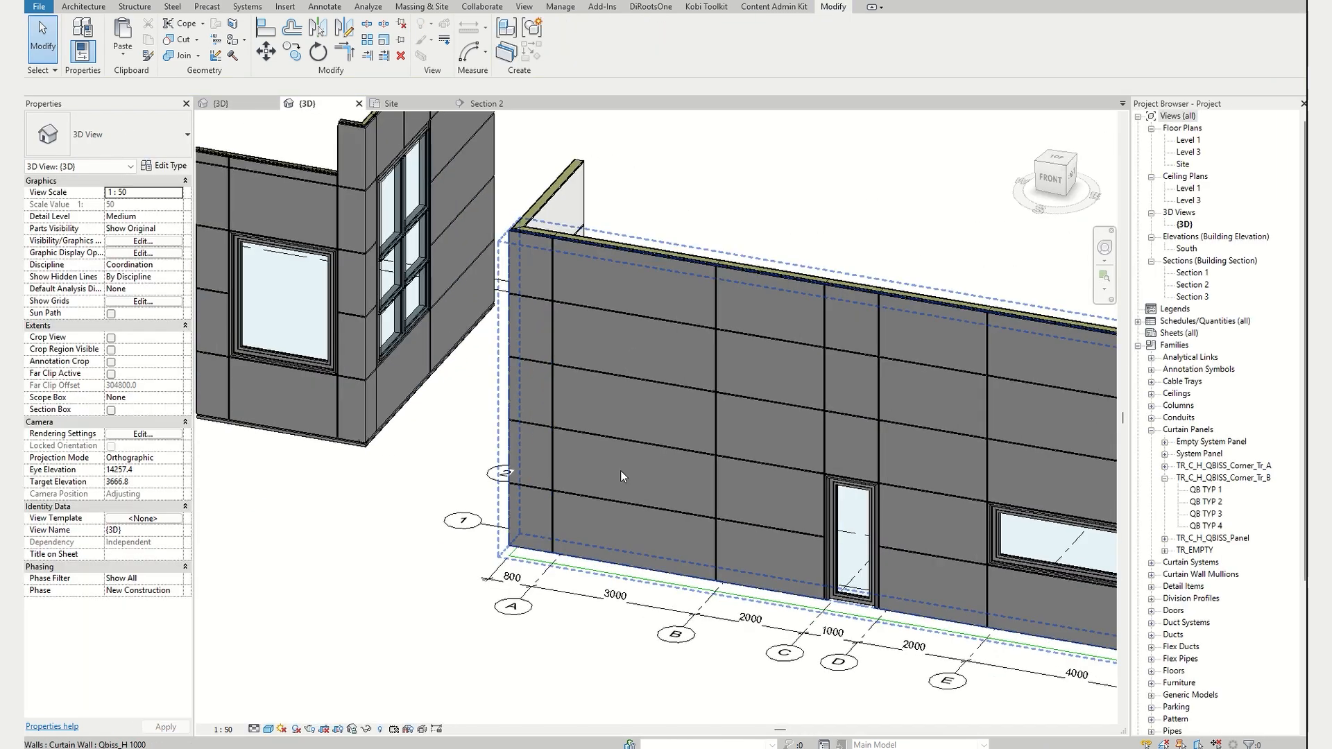
{"action": "scroll", "coordinate": [615, 451], "scroll_direction": "up", "scroll_amount": 1}
{"action": "key", "text": "ctrl+v"}
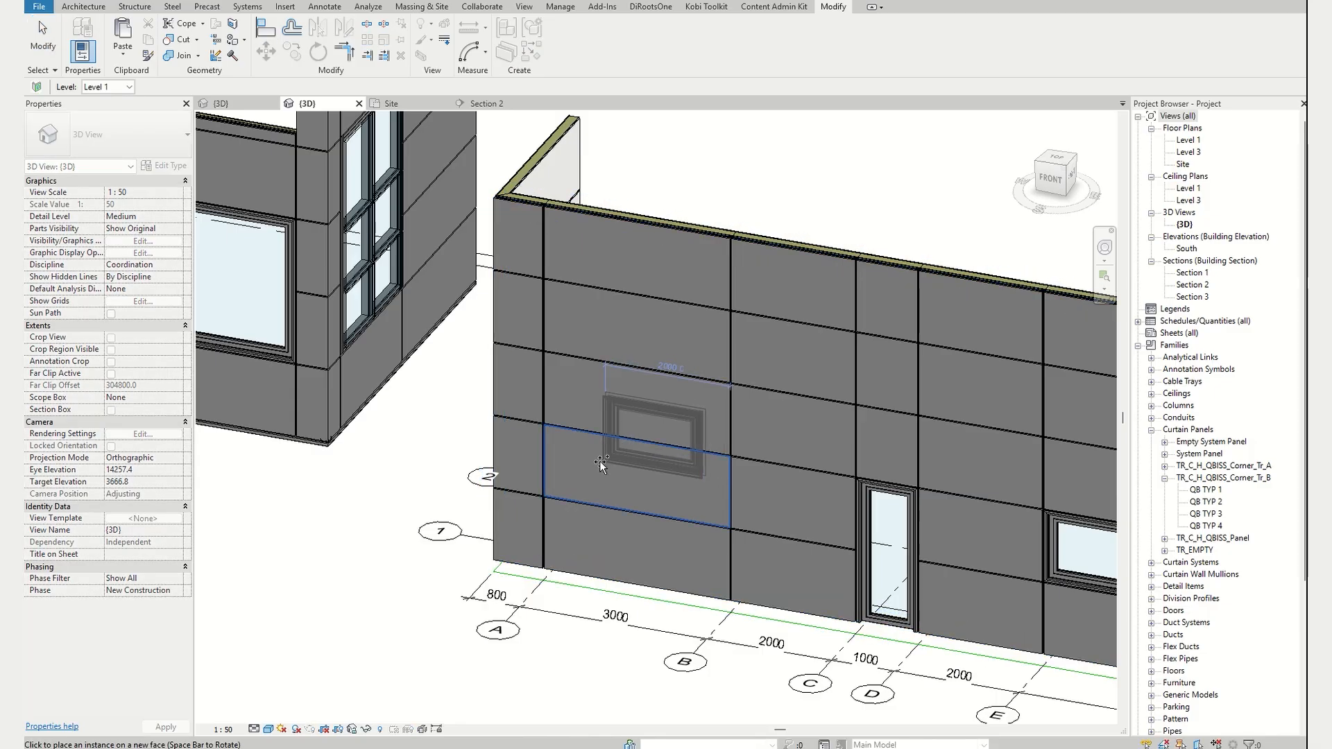
{"action": "left_click", "coordinate": [590, 463]}
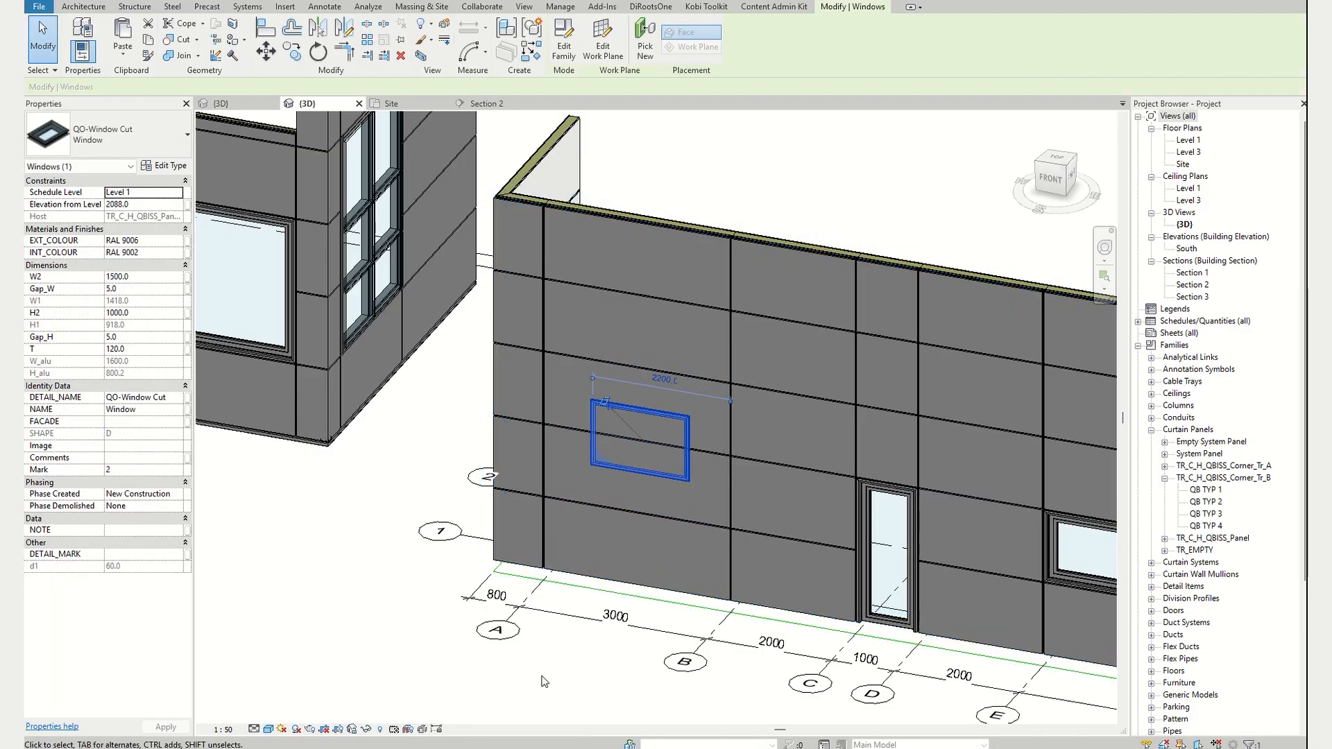
{"action": "left_click", "coordinate": [583, 657]}
- Cut the two panels behind the pasted window, in the second and third rows from the bottom, with the window family
{"action": "scroll", "coordinate": [710, 451], "scroll_direction": "up", "scroll_amount": 3}
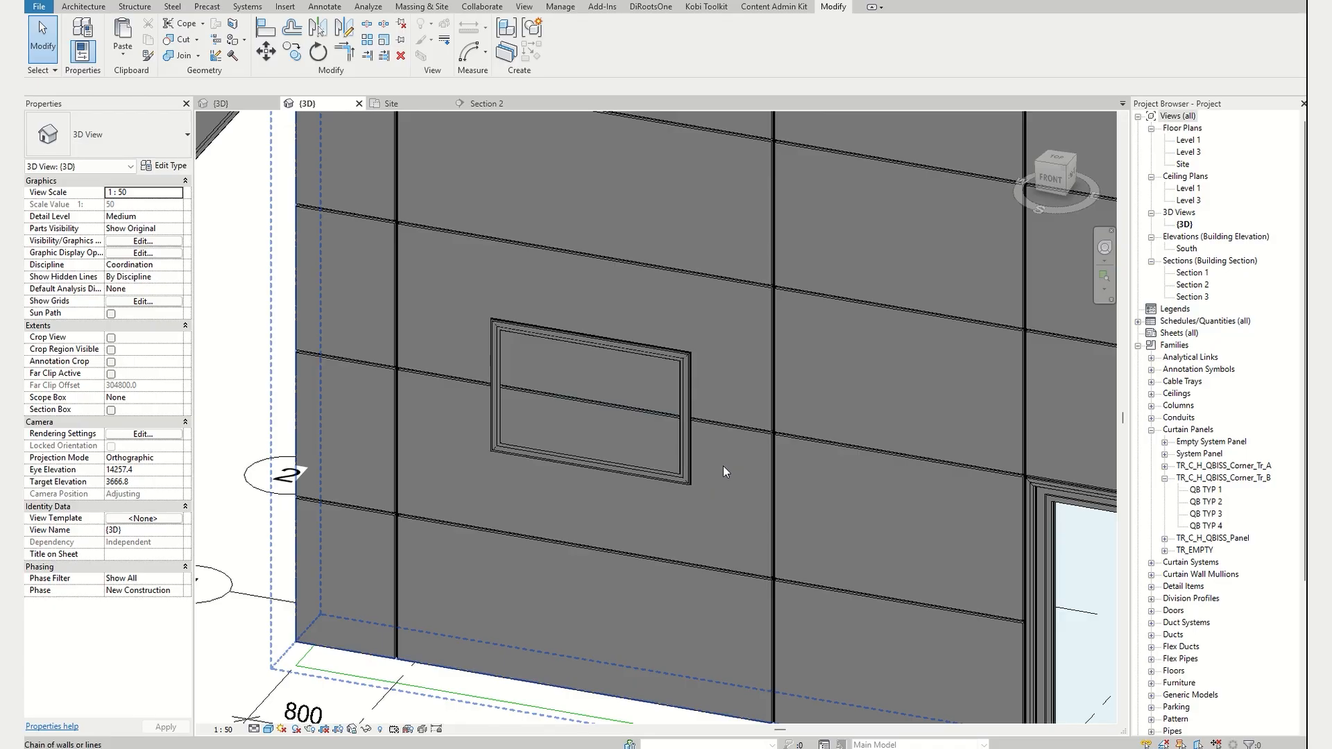
{"action": "left_click", "coordinate": [722, 464]}
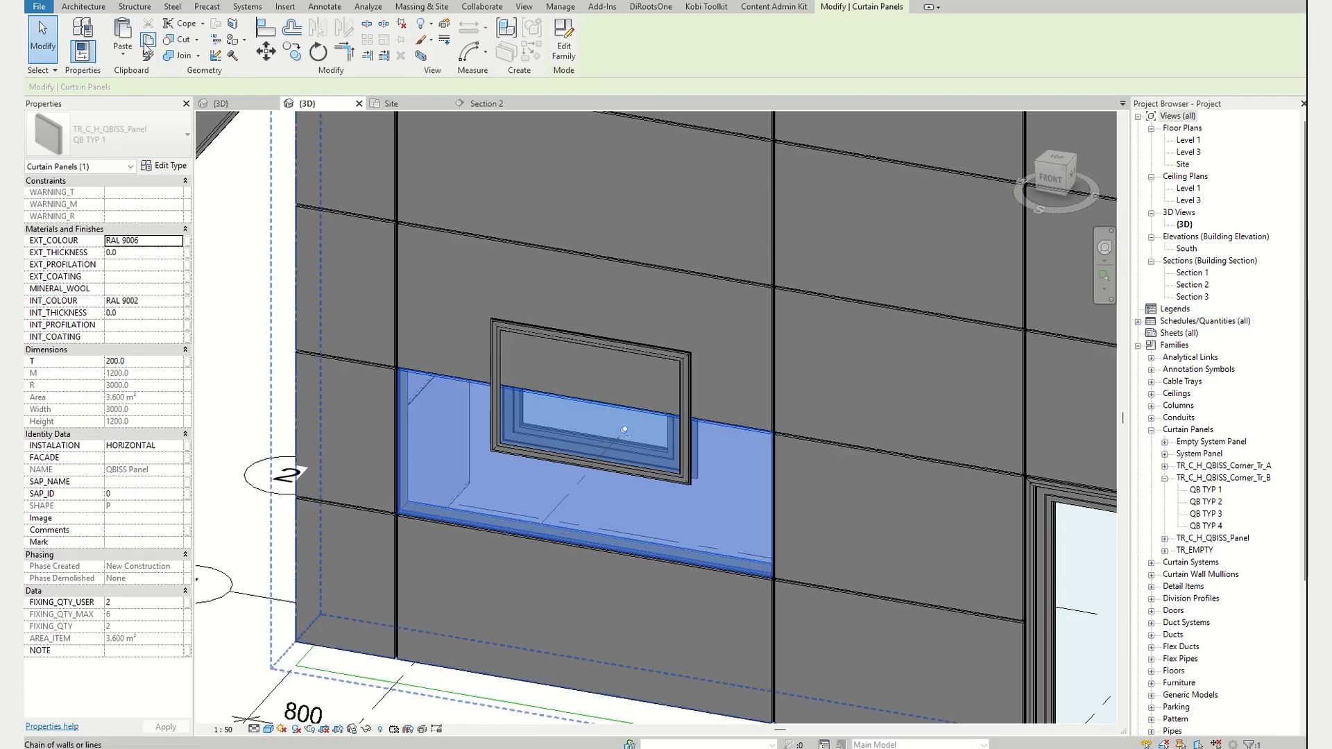
{"action": "left_click", "coordinate": [179, 39]}
{"action": "left_click", "coordinate": [737, 527]}
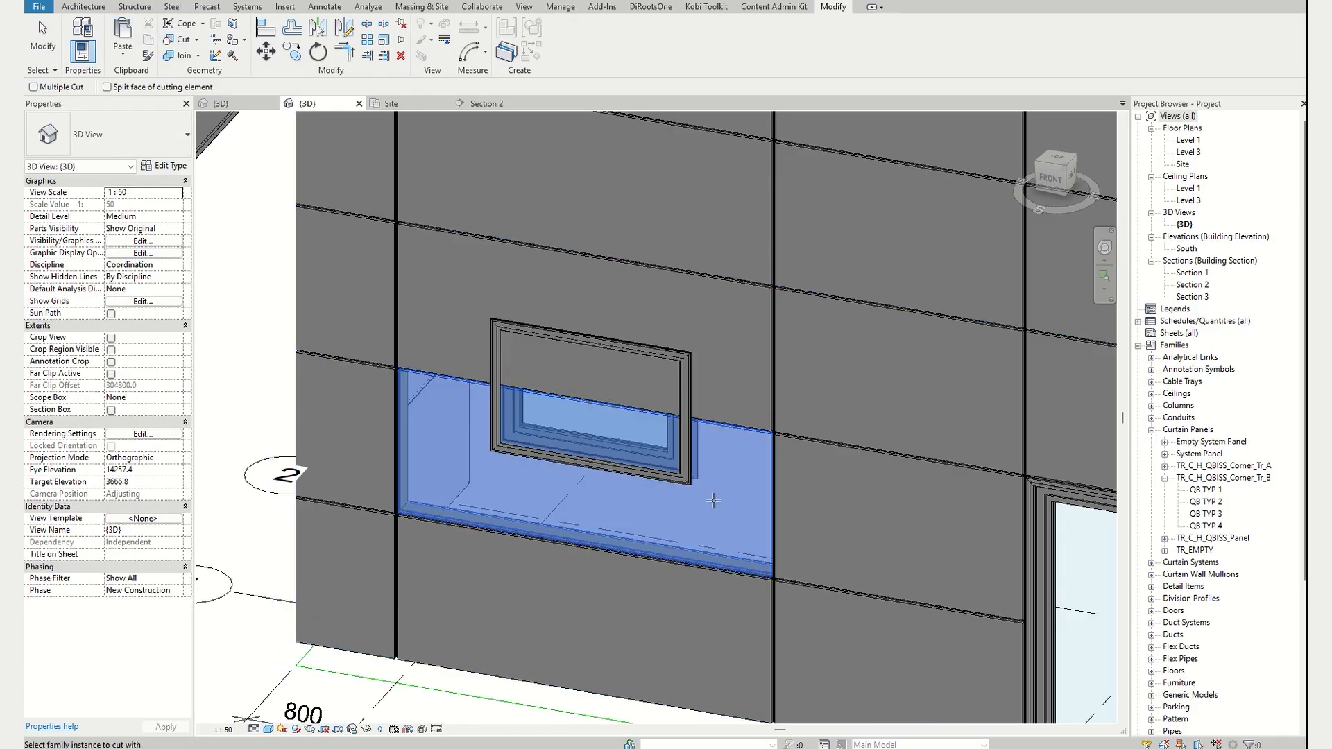
{"action": "left_click", "coordinate": [690, 482]}
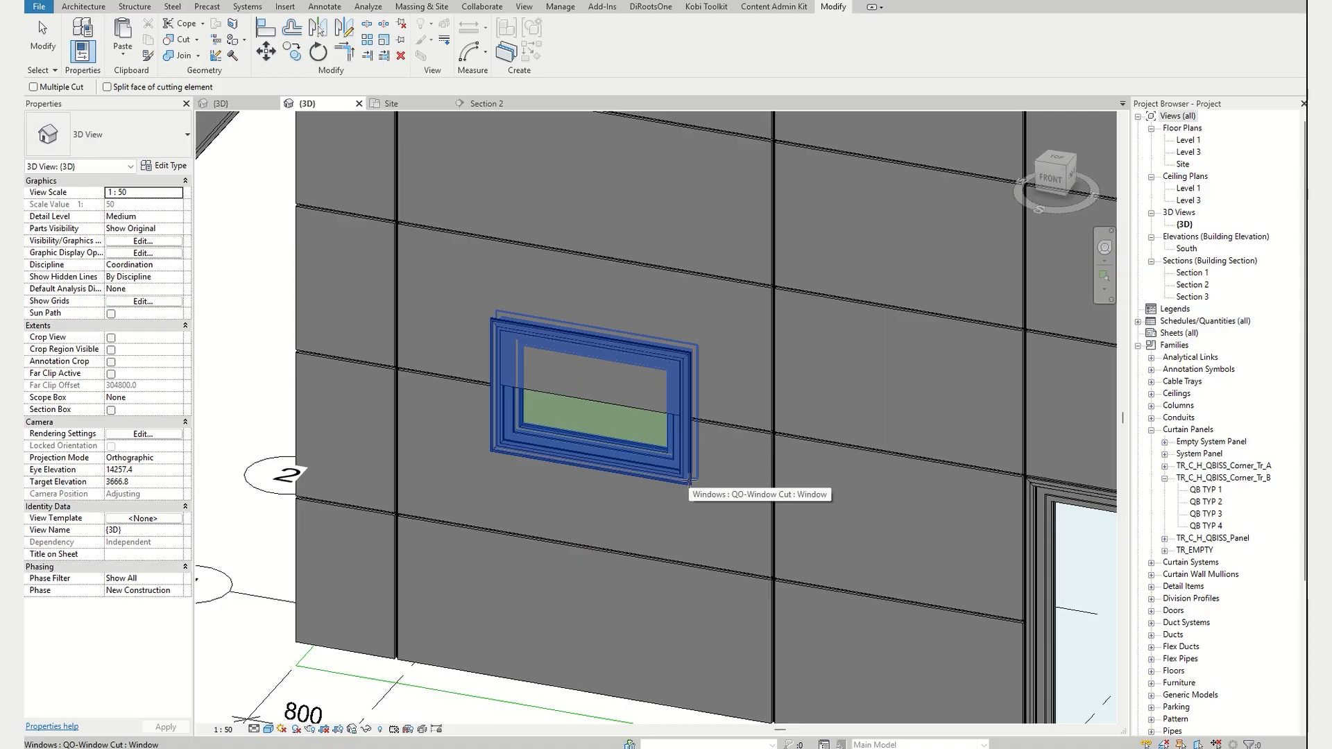
{"action": "left_click", "coordinate": [736, 377]}
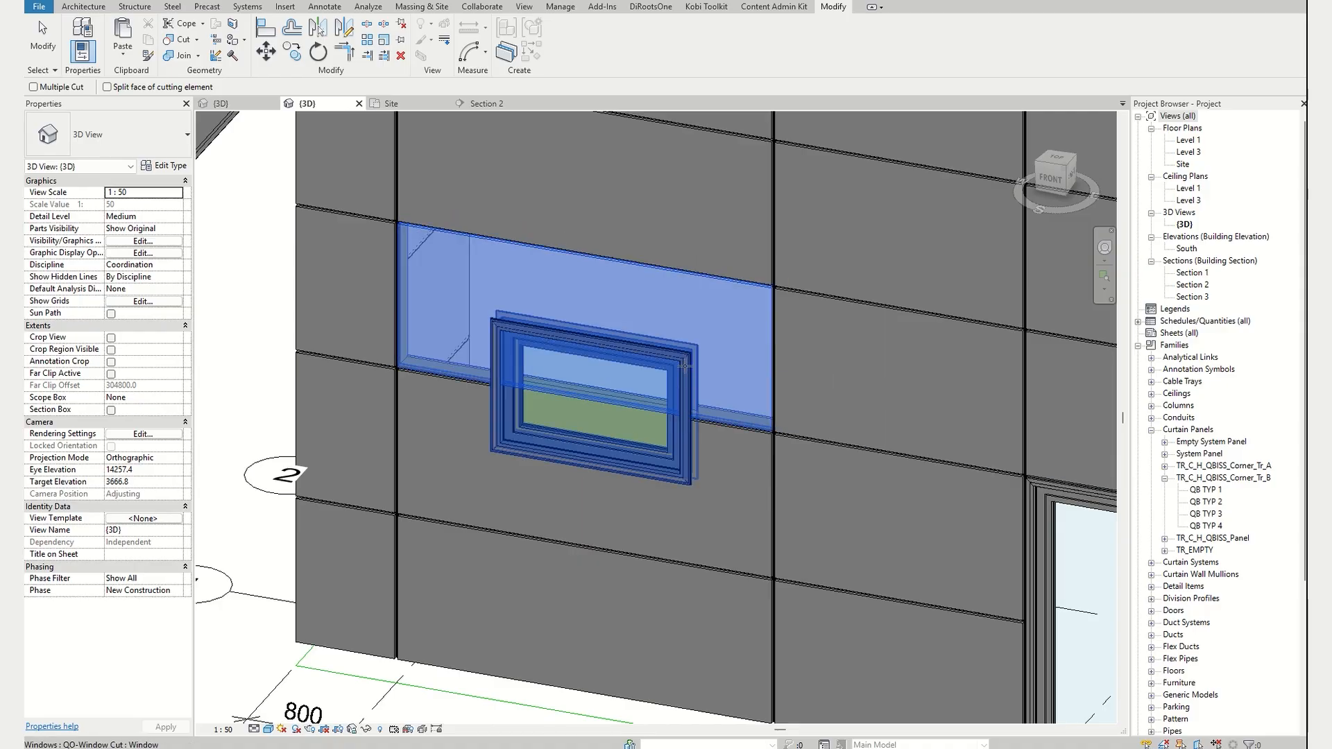
{"action": "left_click", "coordinate": [684, 366]}
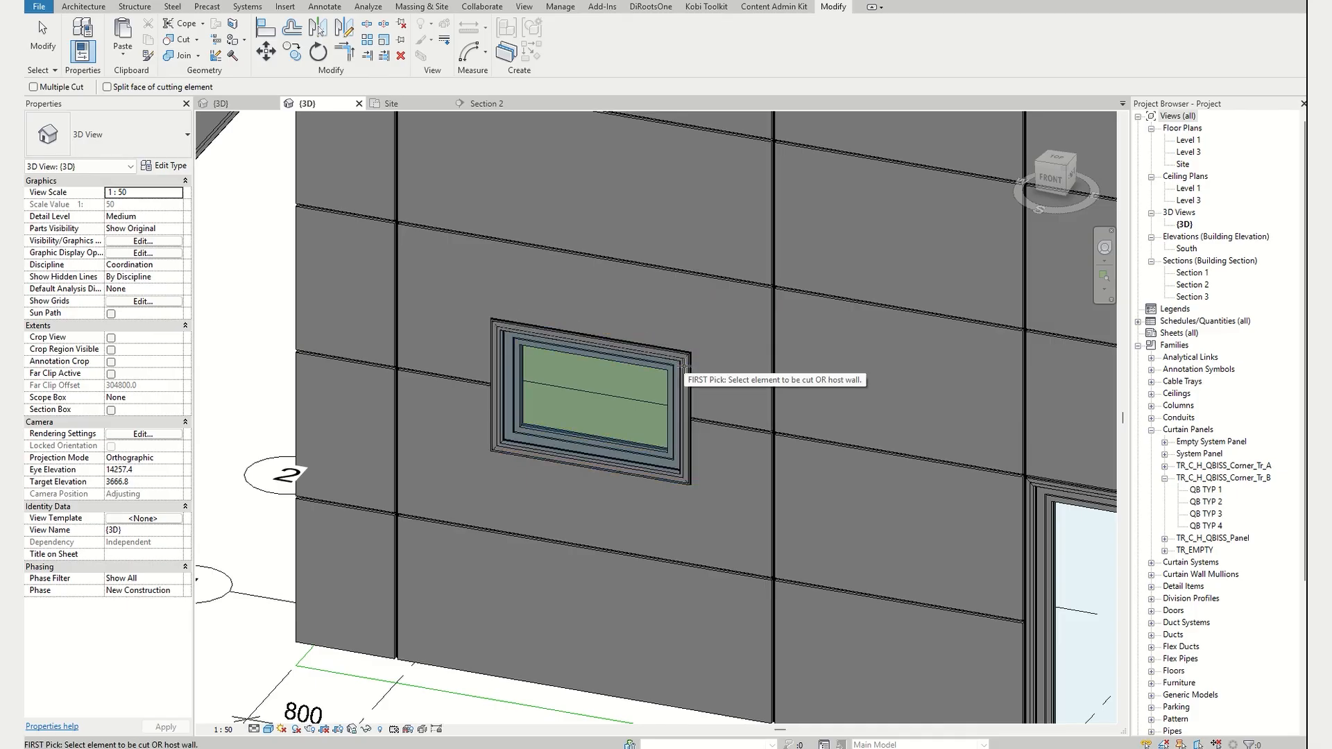
{"action": "key", "text": "Escape"}
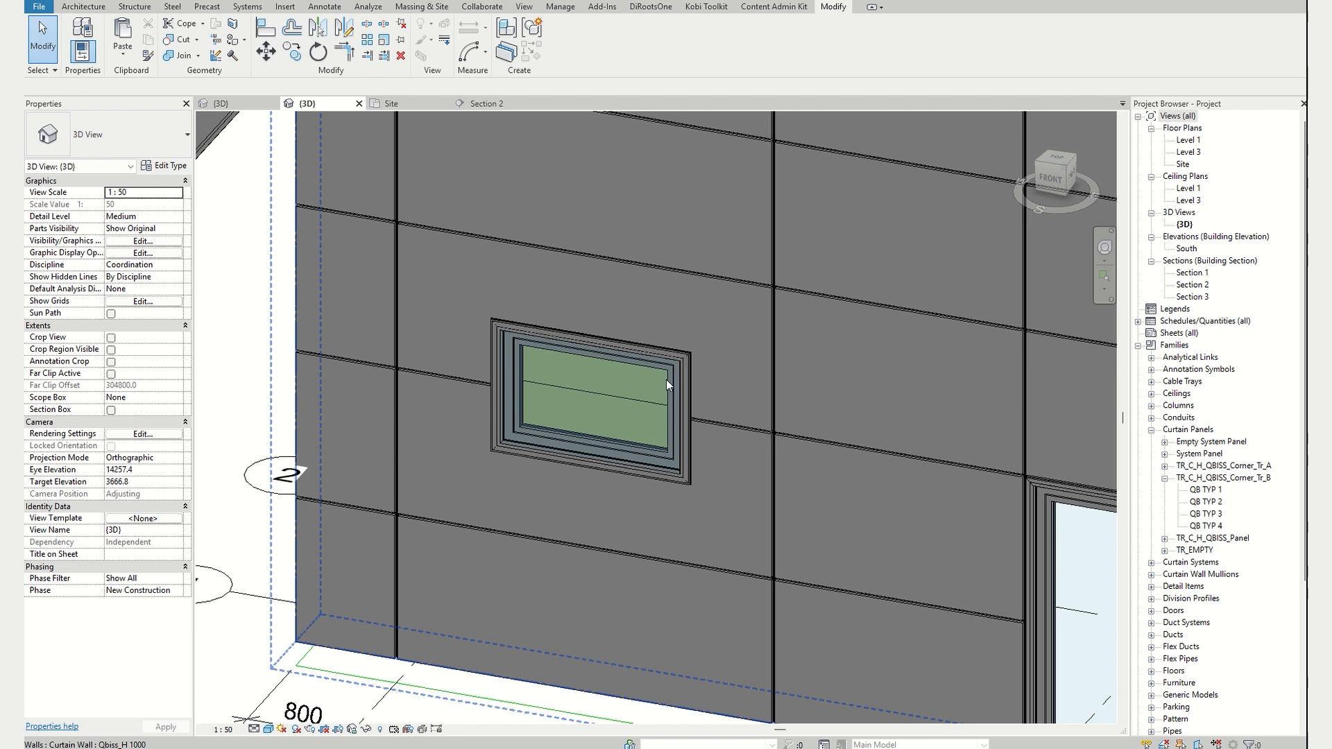
- Set the pasted window's thickness T to 200
{"action": "scroll", "coordinate": [659, 402], "scroll_direction": "up", "scroll_amount": 4}
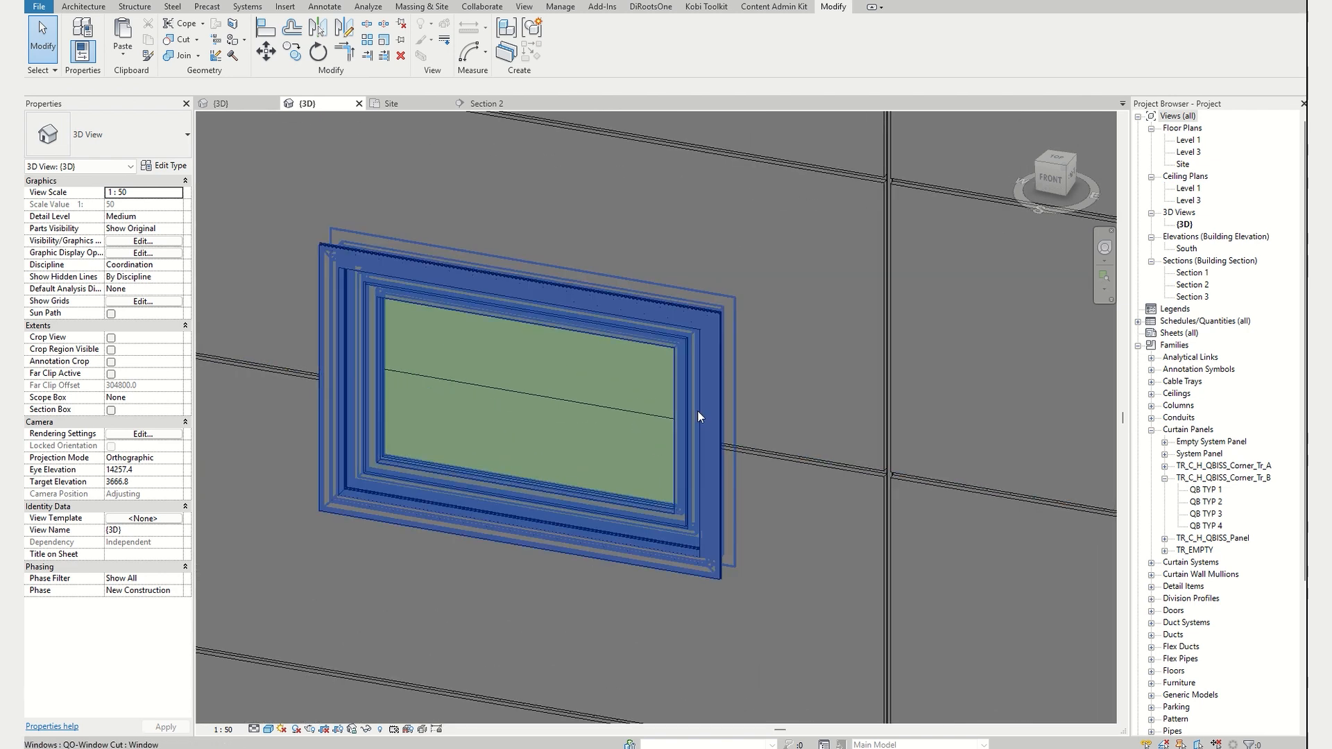
{"action": "left_click", "coordinate": [698, 412]}
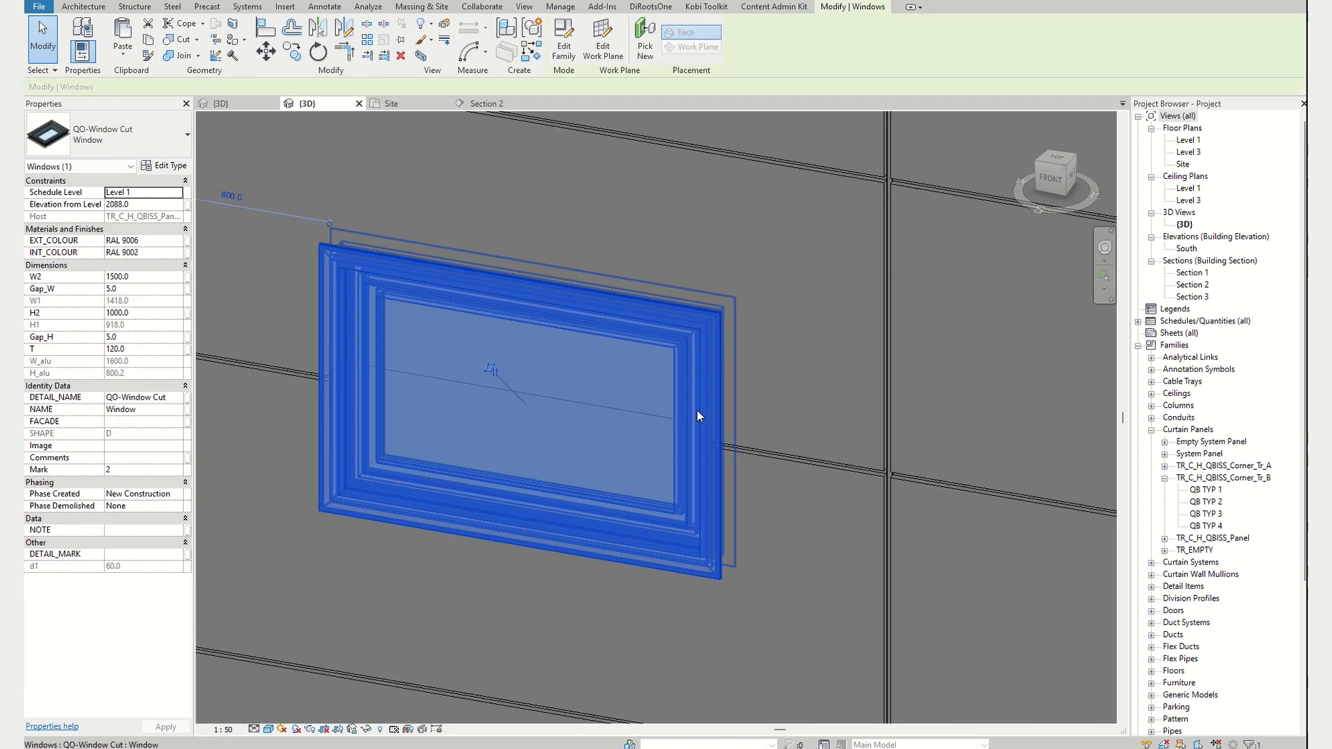
{"action": "left_click", "coordinate": [134, 349]}
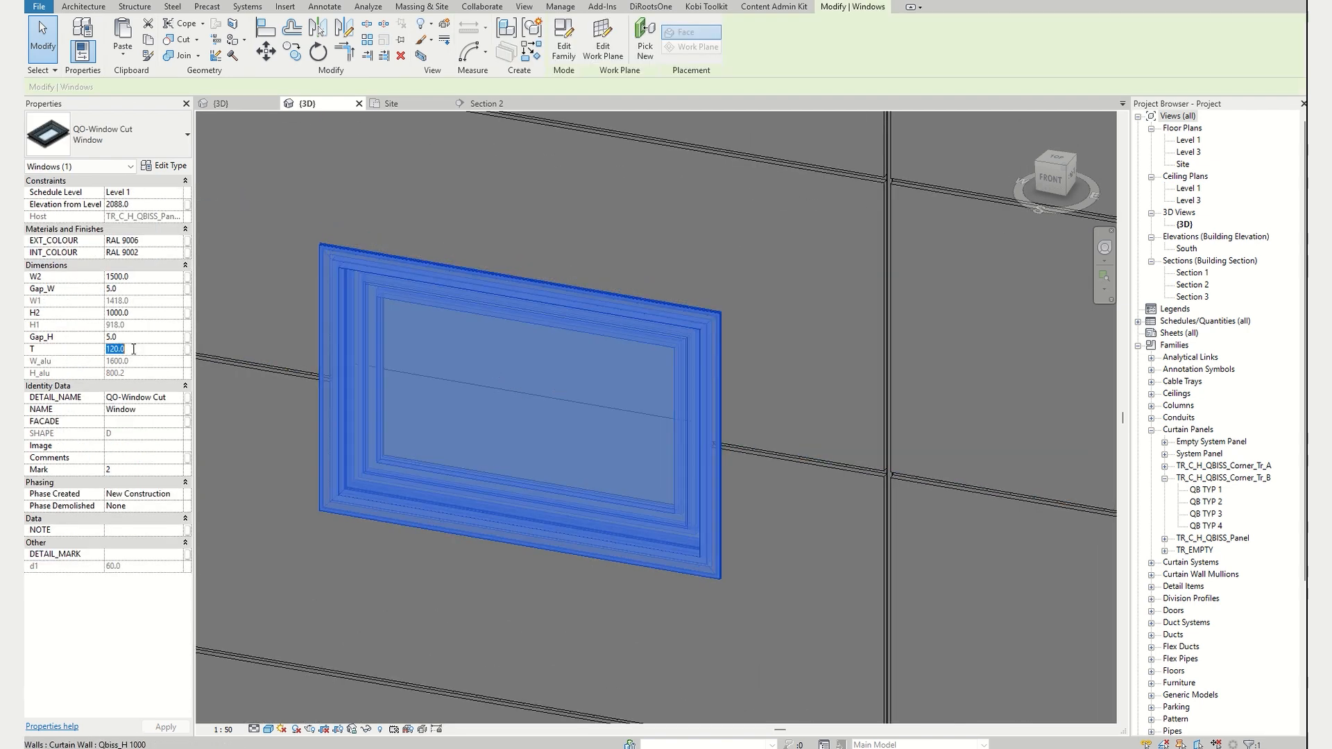
{"action": "type", "text": "200"}
{"action": "key", "text": "Return"}
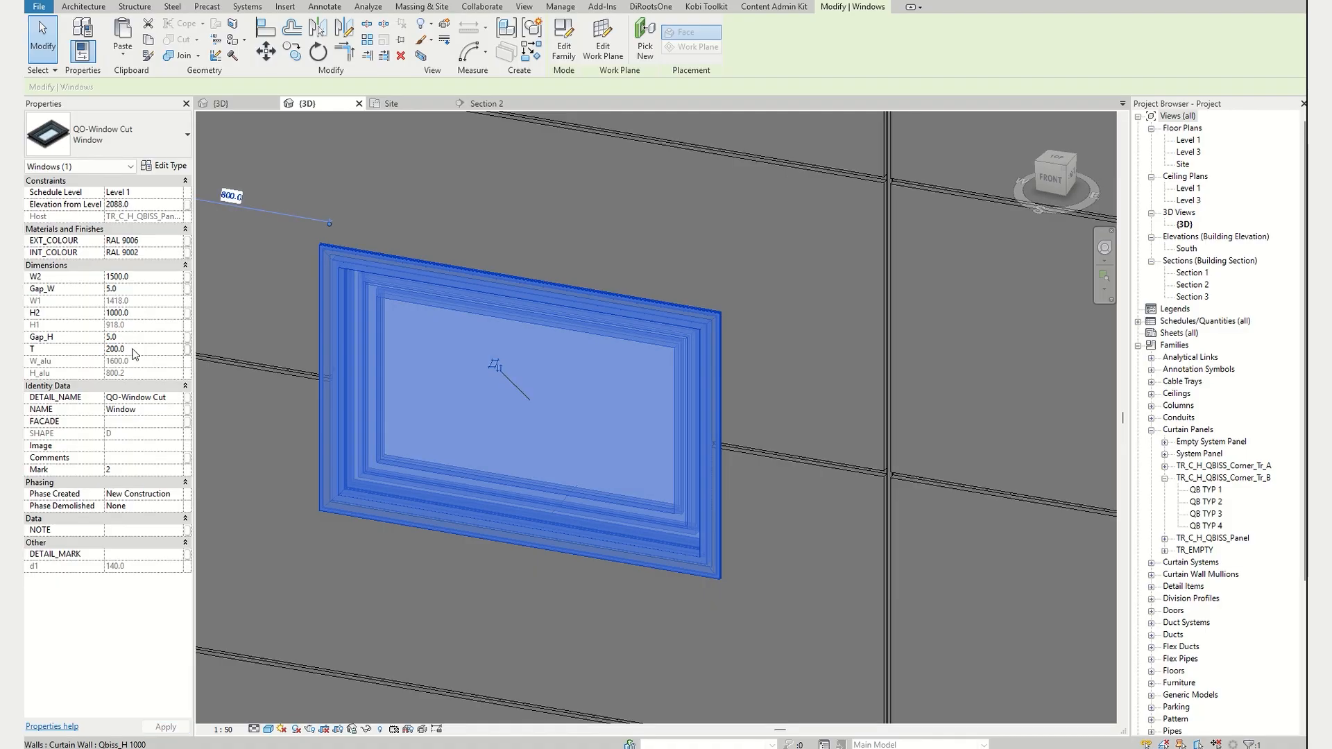
{"action": "scroll", "coordinate": [471, 444], "scroll_direction": "down", "scroll_amount": 2}
{"action": "key", "text": "Escape"}
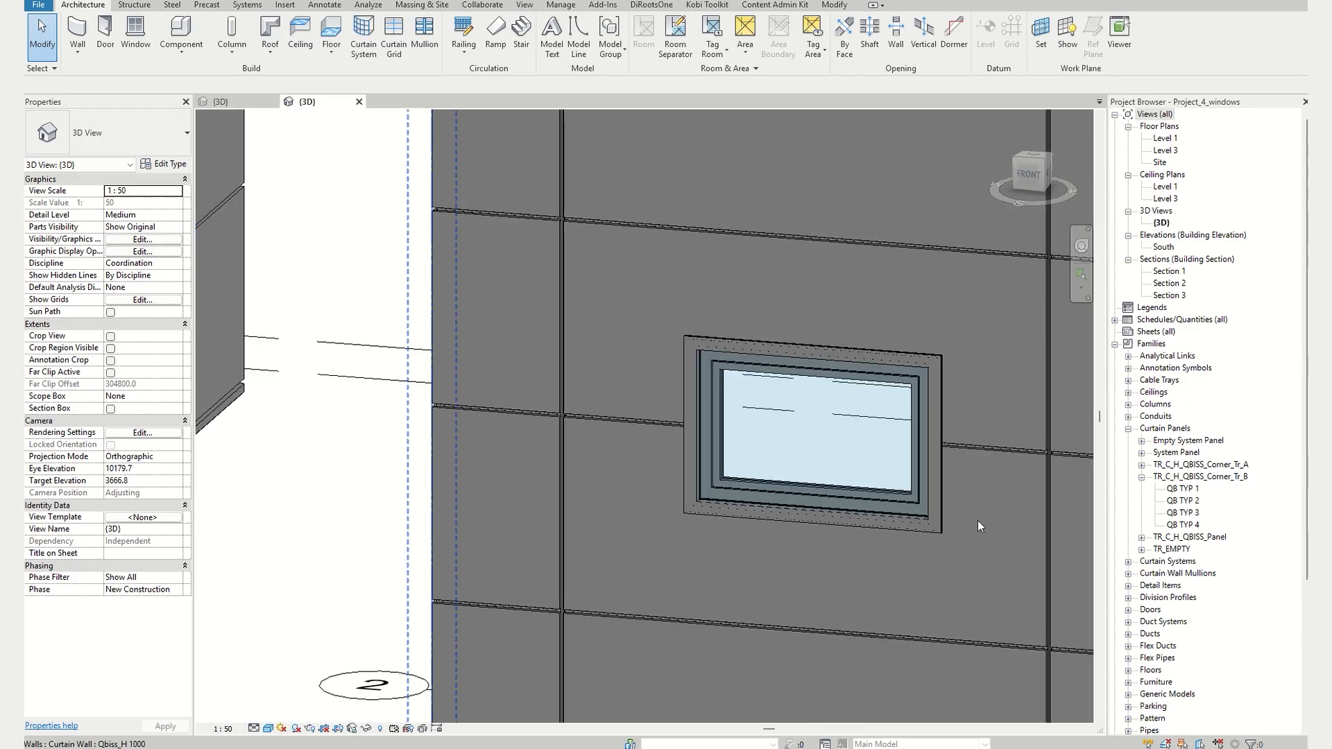
{"action": "middle_click_drag", "start_coordinate": [977, 520], "coordinate": [688, 468]}
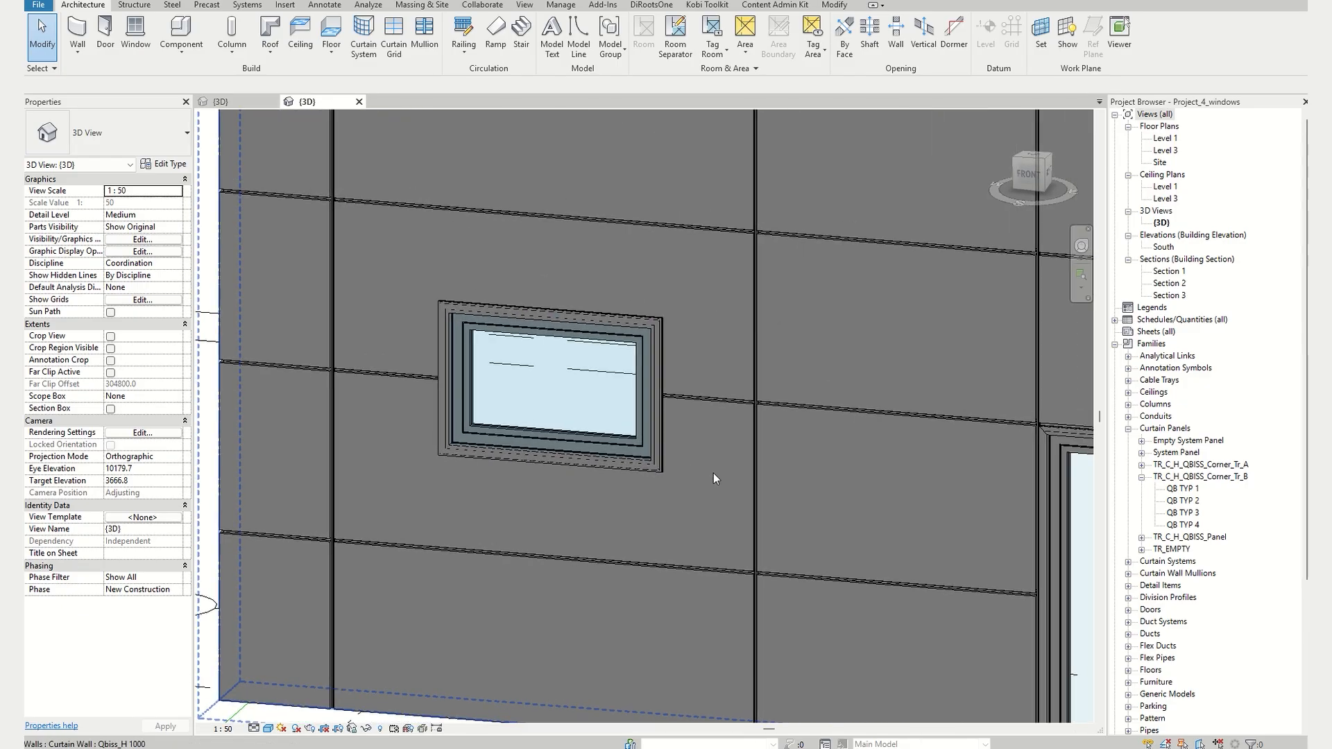
- Examine the full front facade with its window, door and cut-window modules
{"action": "scroll", "coordinate": [722, 474], "scroll_direction": "down", "scroll_amount": 2}
{"action": "middle_click_drag", "start_coordinate": [797, 481], "coordinate": [680, 493]}
{"action": "scroll", "coordinate": [715, 481], "scroll_direction": "down", "scroll_amount": 1}
{"action": "scroll", "coordinate": [719, 481], "scroll_direction": "down", "scroll_amount": 1}
{"action": "scroll", "coordinate": [679, 496], "scroll_direction": "down", "scroll_amount": 3}
{"action": "middle_click_drag", "start_coordinate": [726, 501], "coordinate": [542, 476]}
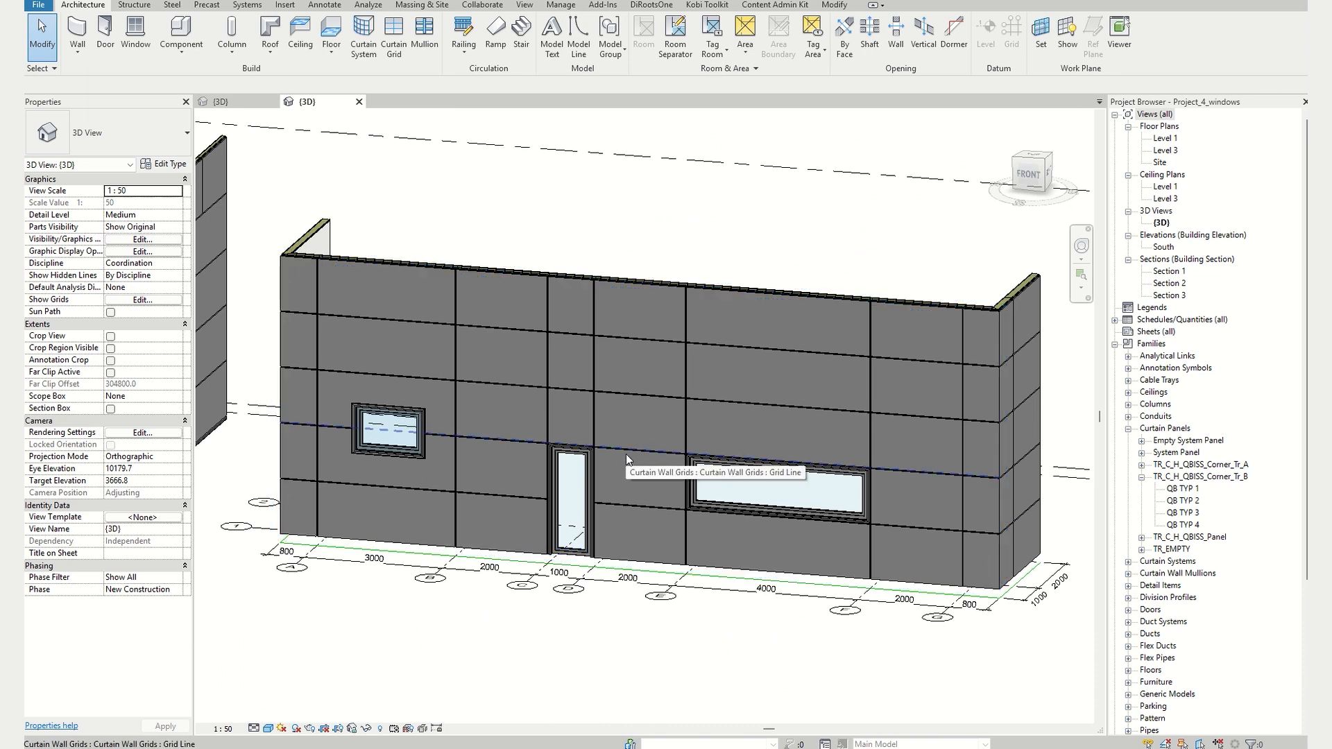
{"action": "scroll", "coordinate": [626, 453], "scroll_direction": "down", "scroll_amount": 2}
{"action": "scroll", "coordinate": [590, 439], "scroll_direction": "up", "scroll_amount": 3}
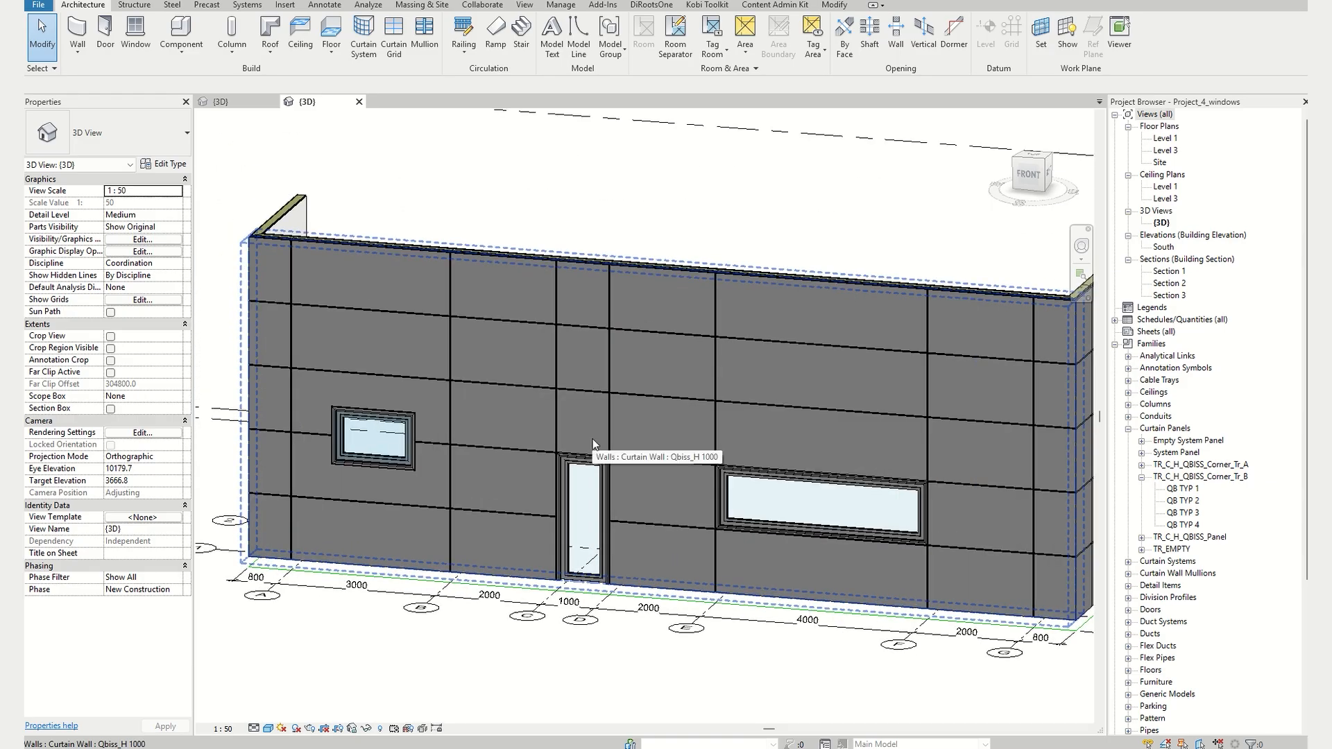
{"action": "scroll", "coordinate": [603, 435], "scroll_direction": "down", "scroll_amount": 2}
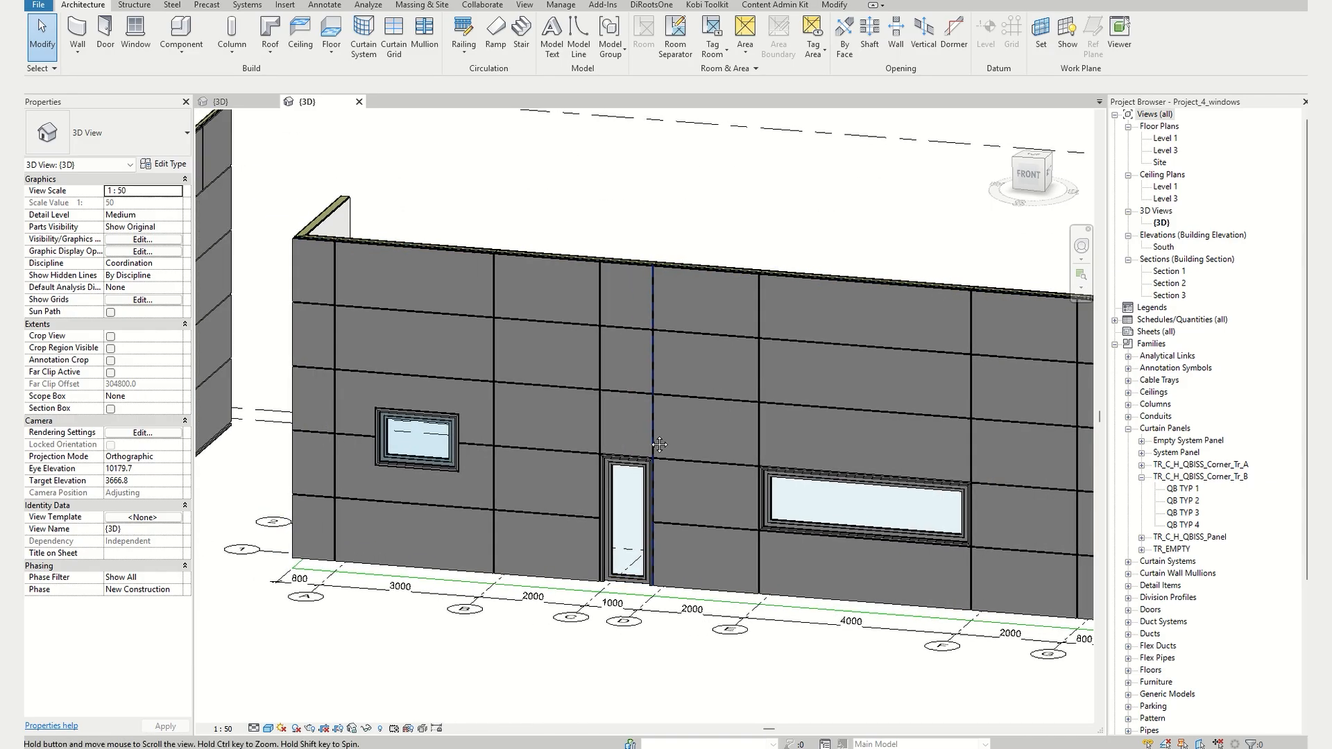
- Set the horizontal grid spacing of the front wall's Qbiss_H 1000 curtain wall type to 1000
{"action": "scroll", "coordinate": [676, 451], "scroll_direction": "up", "scroll_amount": 3}
{"action": "left_click", "coordinate": [719, 509]}
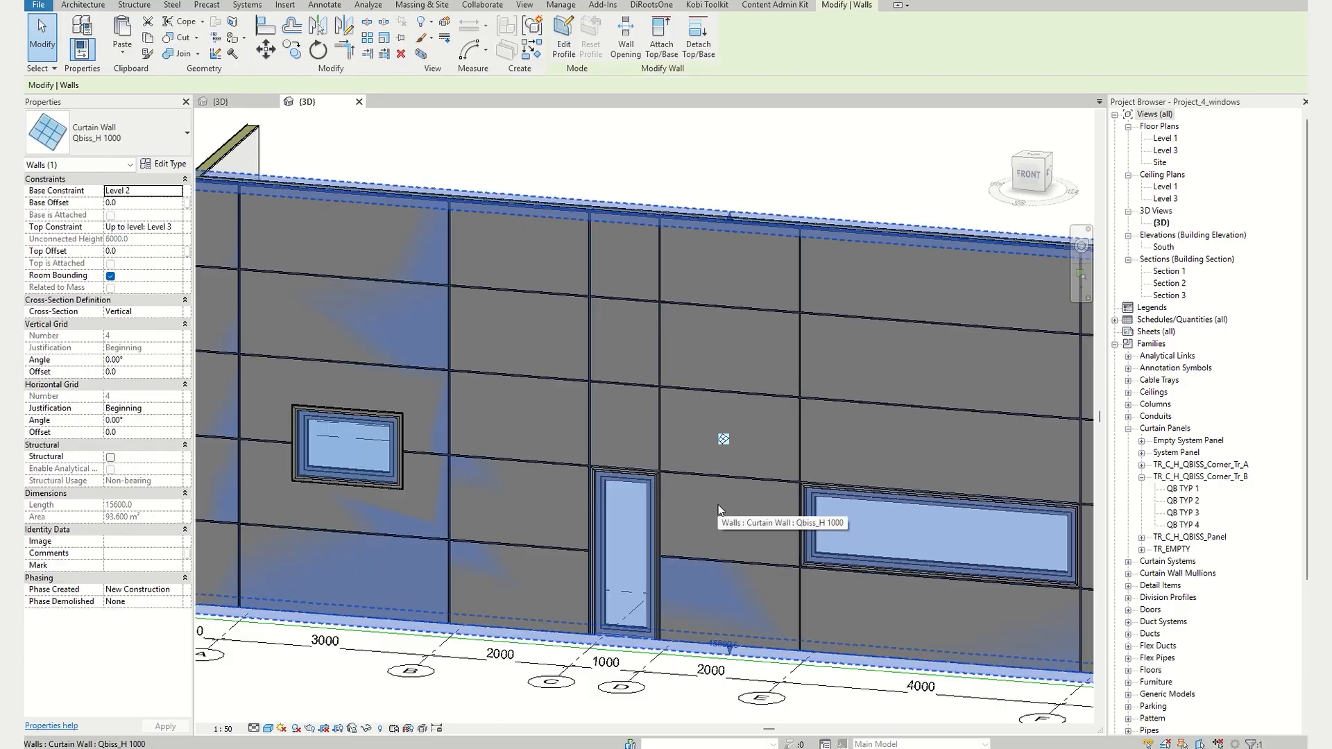
{"action": "left_click", "coordinate": [170, 167]}
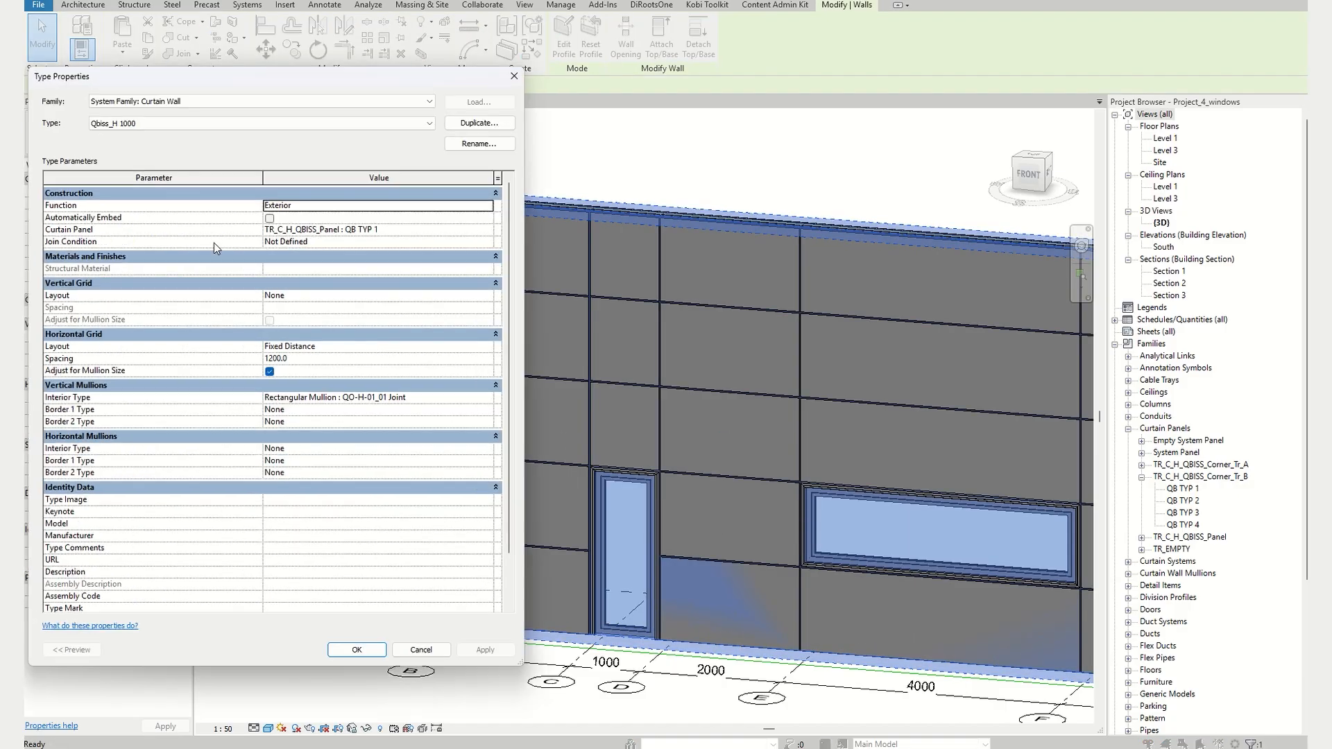
{"action": "left_click", "coordinate": [310, 360]}
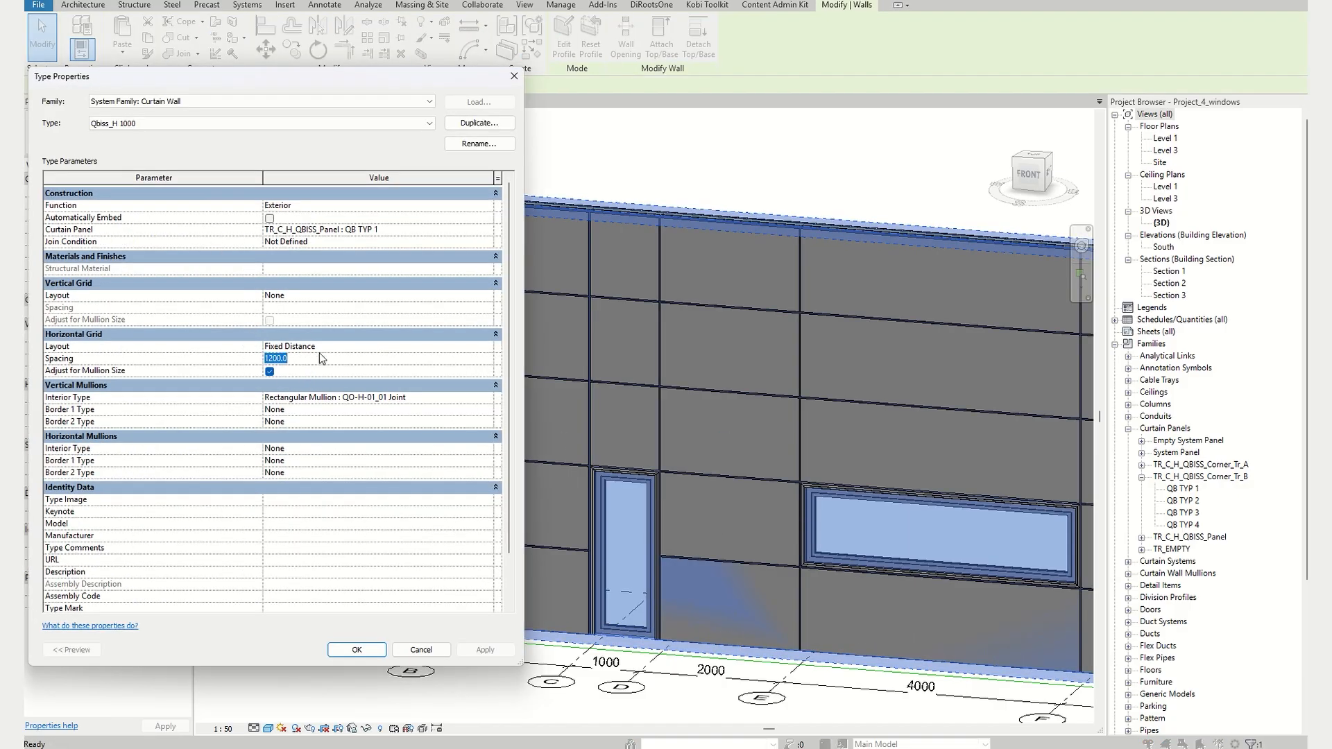
{"action": "type", "text": "1000"}
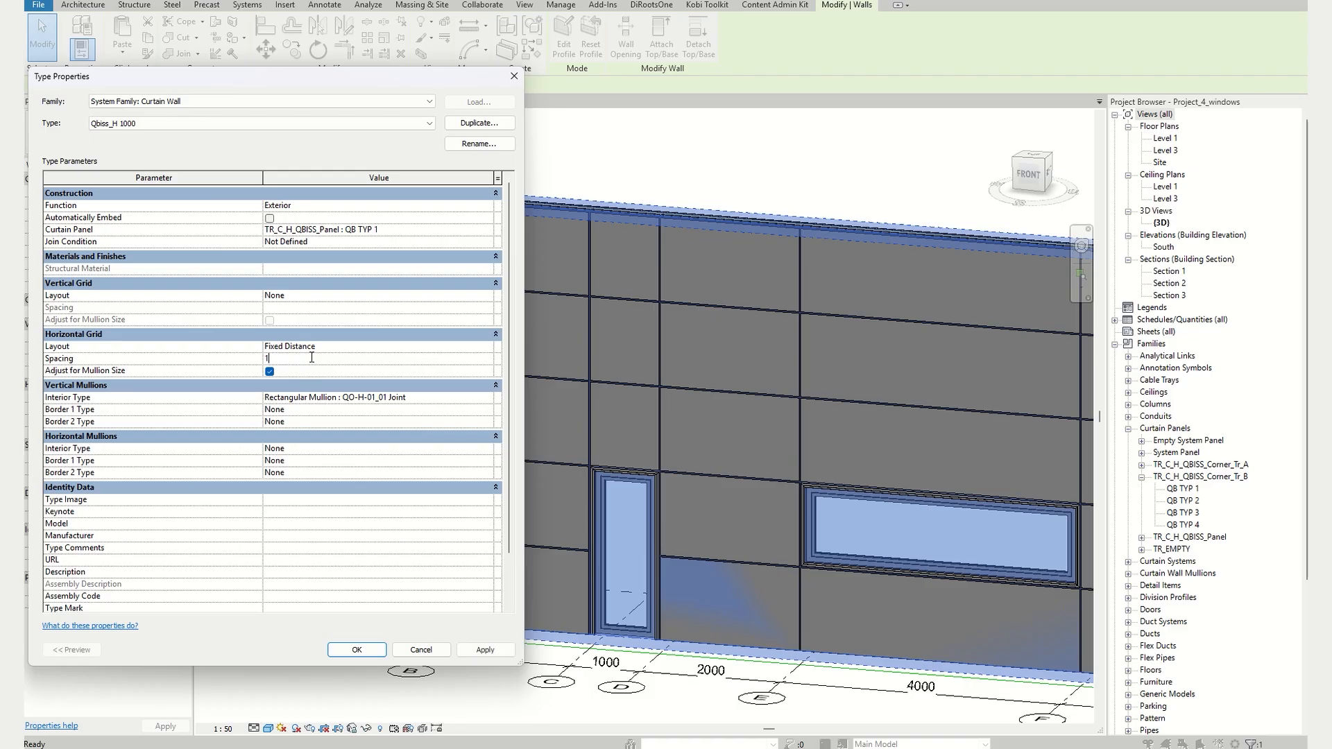
{"action": "left_click", "coordinate": [348, 653]}
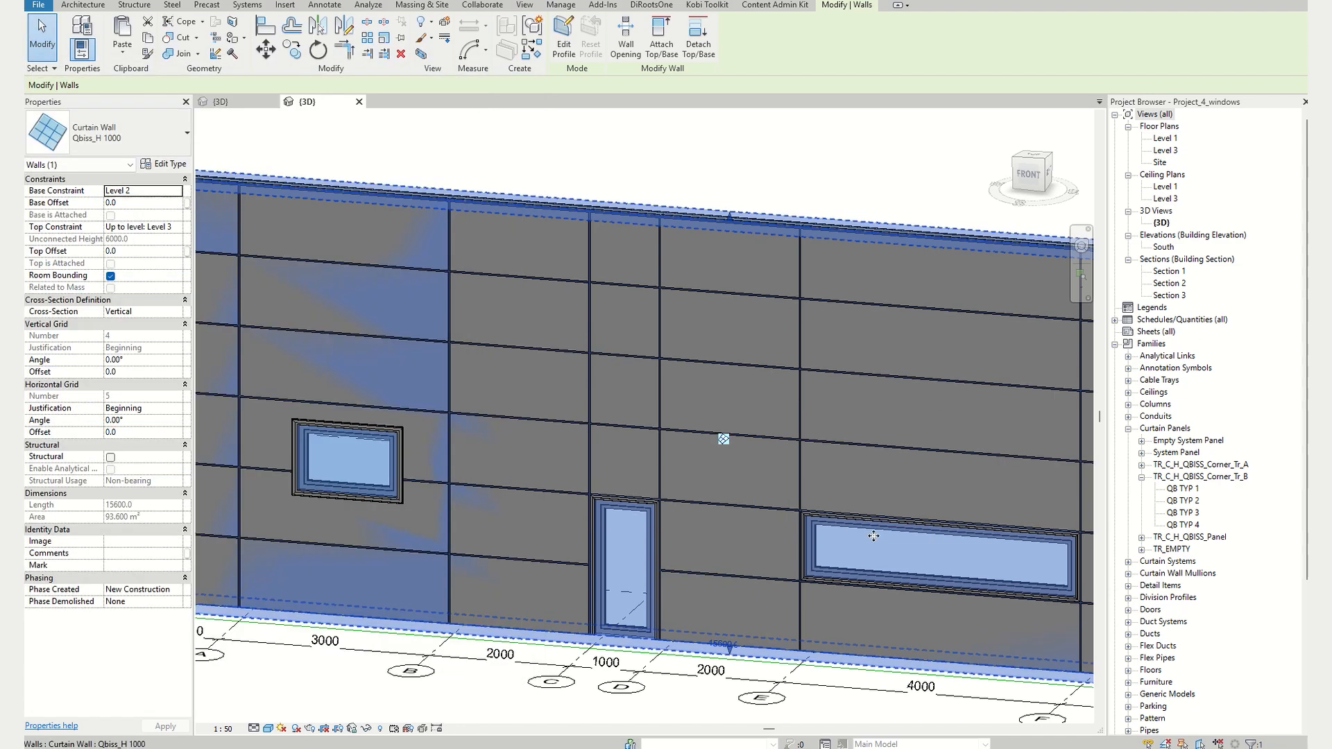
{"action": "scroll", "coordinate": [867, 538], "scroll_direction": "down", "scroll_amount": 2}
{"action": "scroll", "coordinate": [923, 556], "scroll_direction": "down", "scroll_amount": 2}
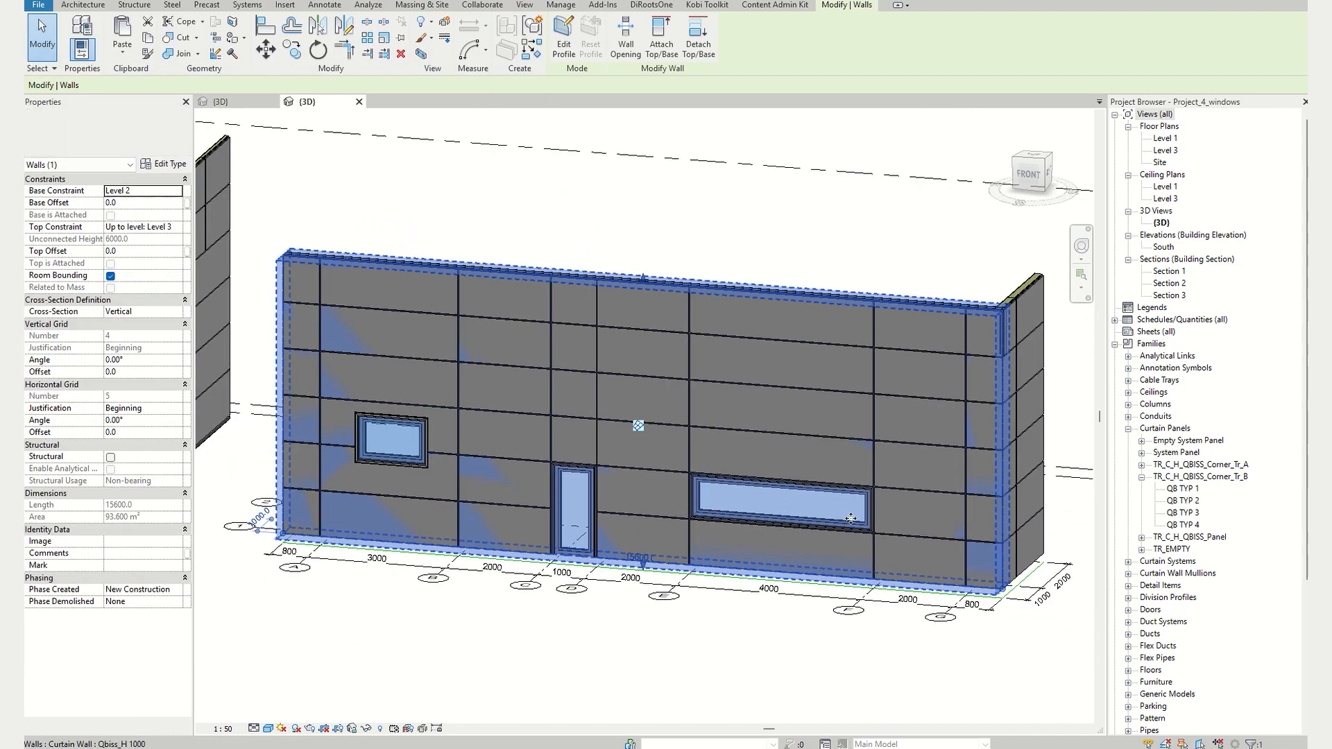
{"action": "left_click", "coordinate": [916, 684]}
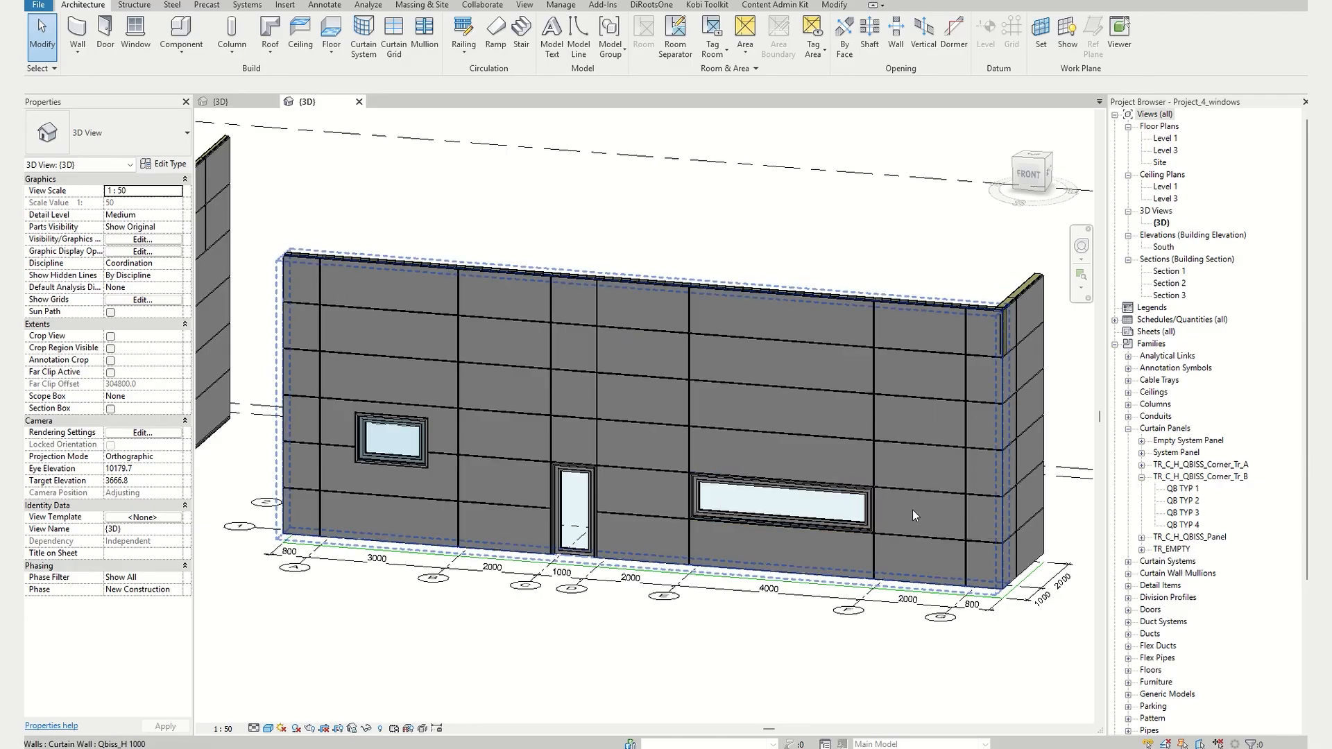
- In the front view, unpin the upper four horizontal grid lines, filtered to Curtain Wall Grids, and move them up 200
{"action": "left_click", "coordinate": [1022, 175]}
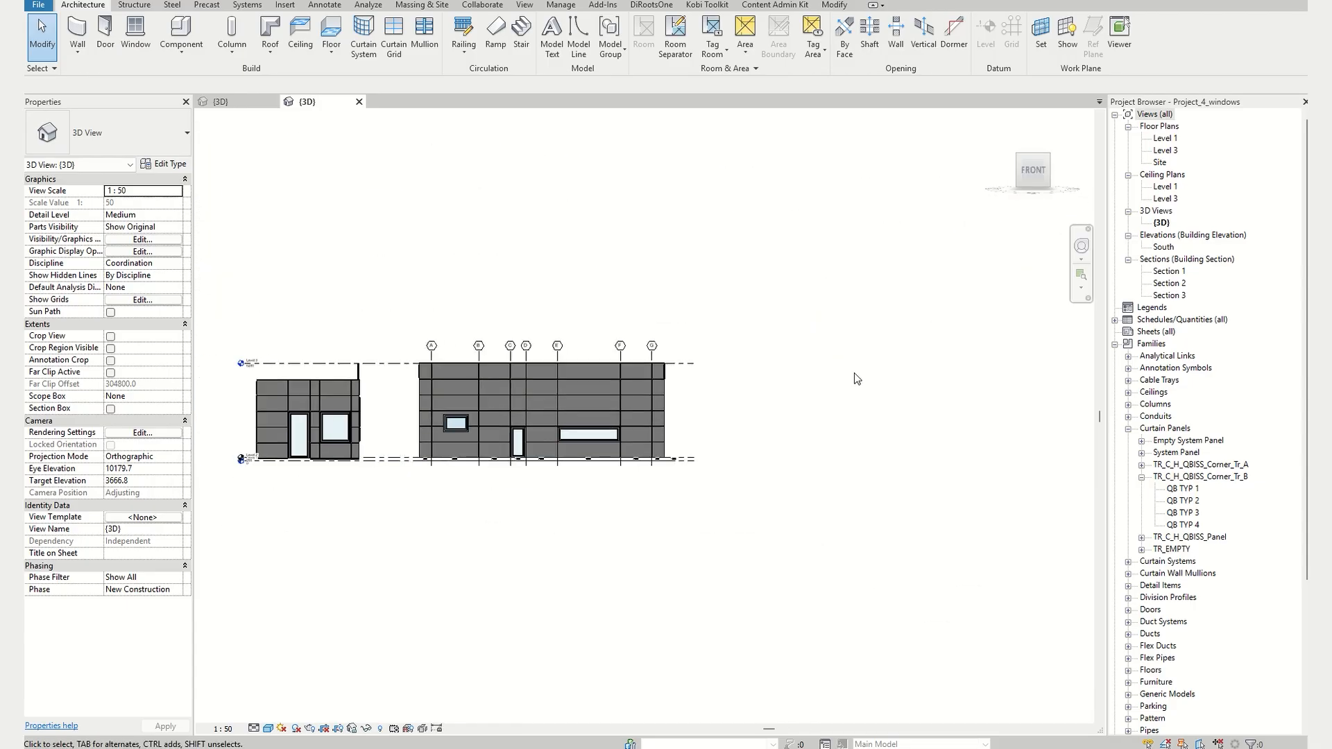
{"action": "scroll", "coordinate": [896, 419], "scroll_direction": "up", "scroll_amount": 2}
{"action": "scroll", "coordinate": [493, 390], "scroll_direction": "up", "scroll_amount": 2}
{"action": "scroll", "coordinate": [416, 385], "scroll_direction": "up", "scroll_amount": 2}
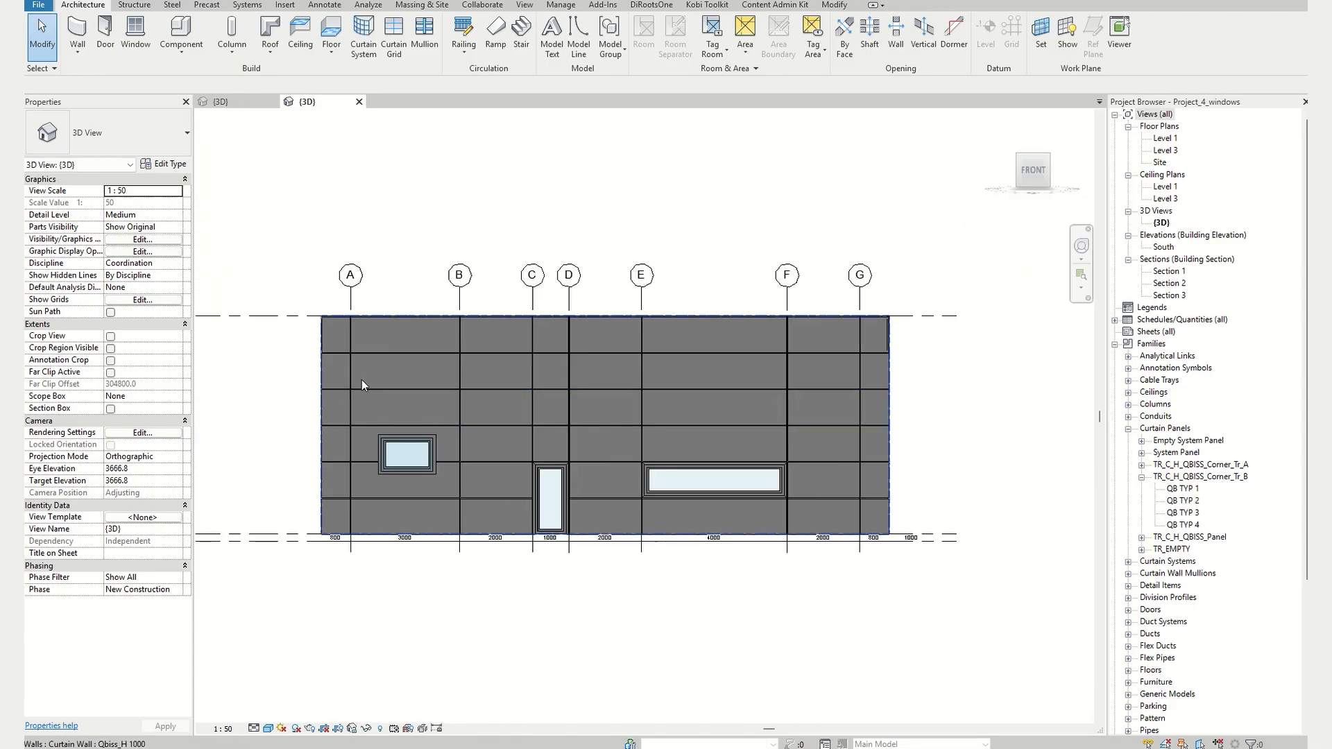
{"action": "left_click_drag", "start_coordinate": [284, 350], "coordinate": [935, 475]}
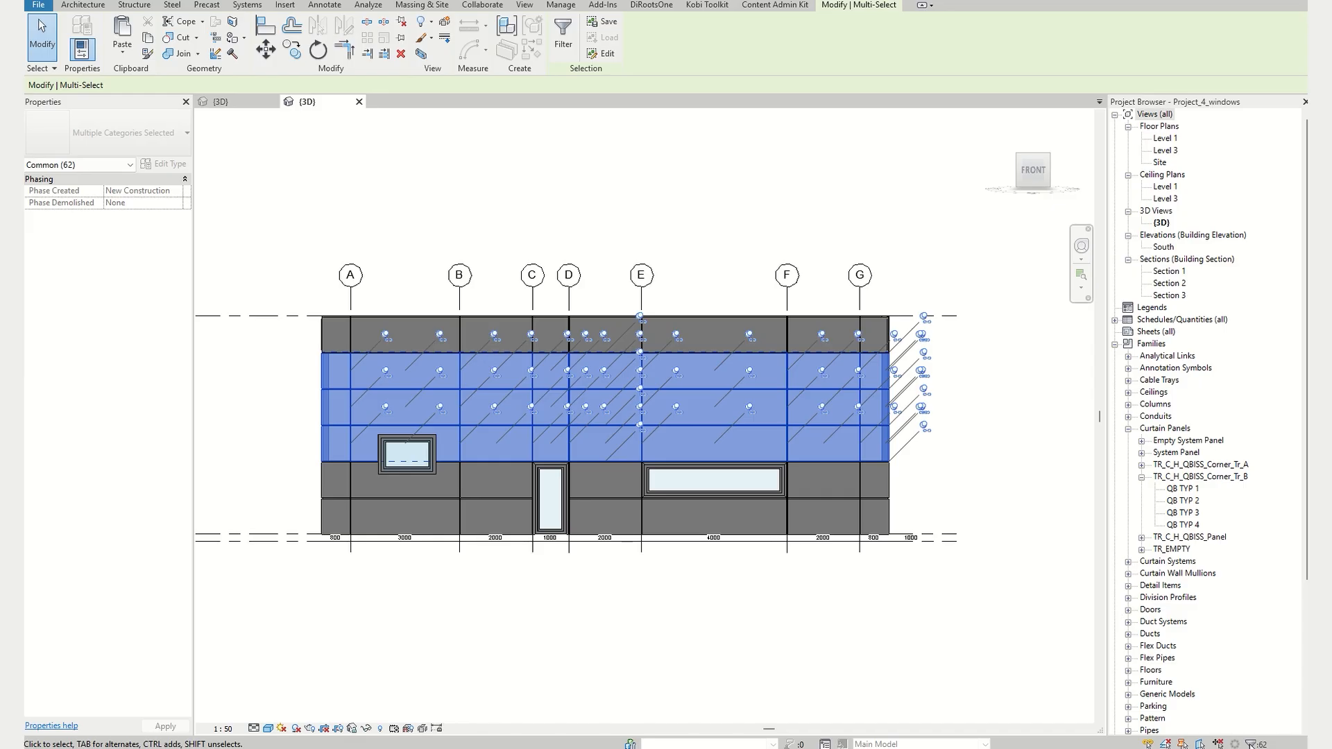
{"action": "left_click", "coordinate": [1251, 744]}
{"action": "left_click", "coordinate": [753, 306]}
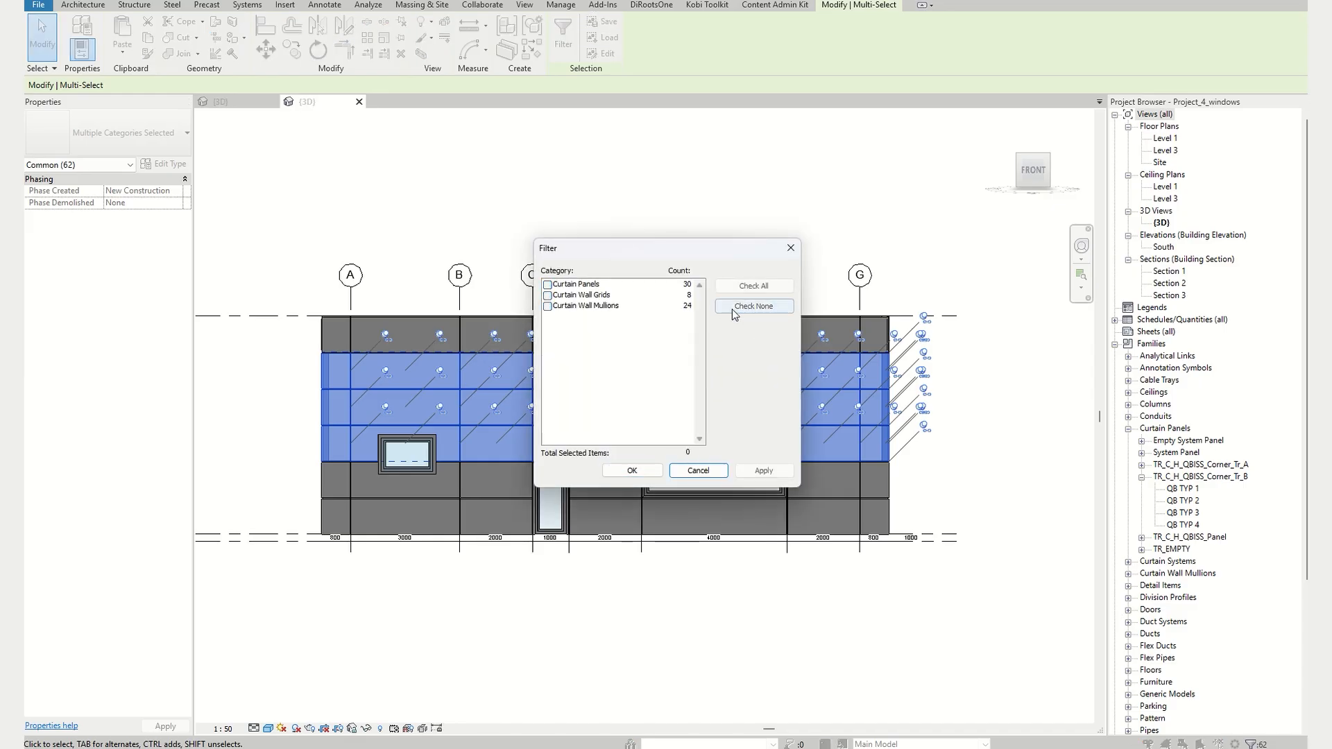
{"action": "left_click", "coordinate": [547, 295]}
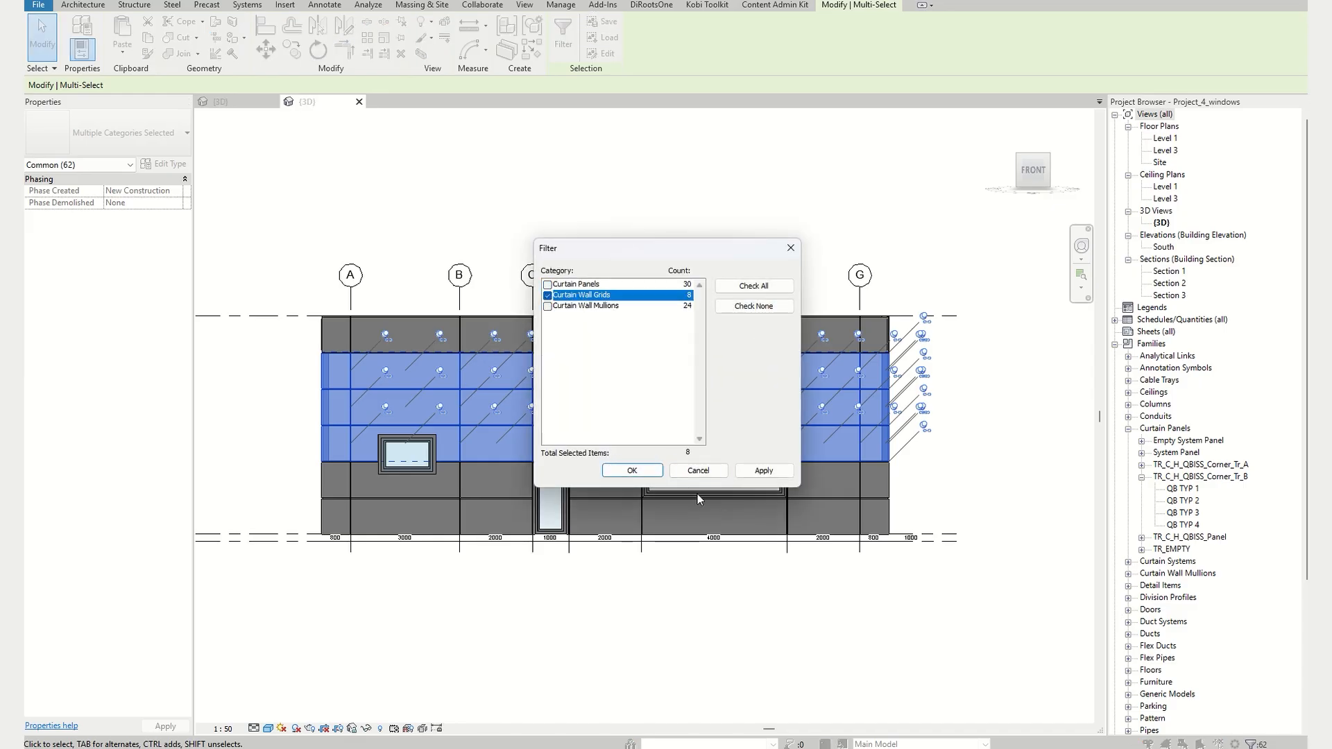
{"action": "left_click", "coordinate": [626, 472]}
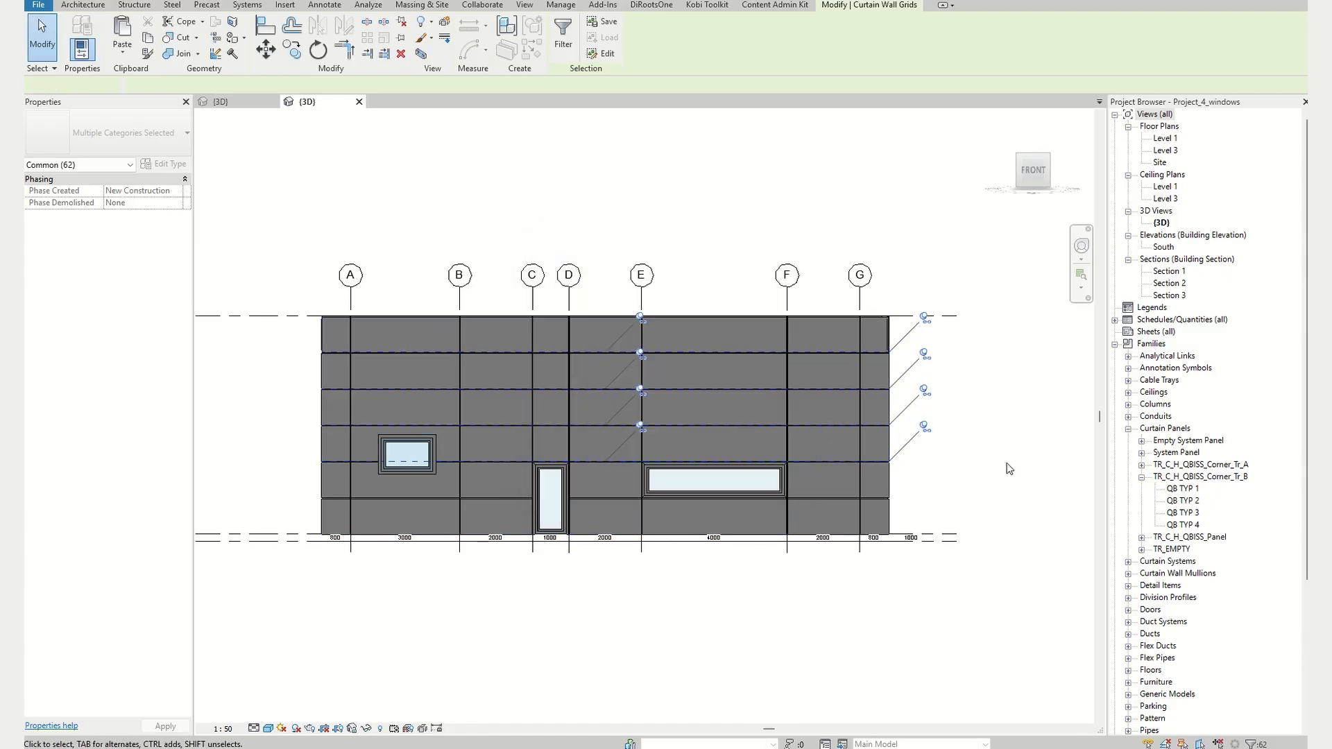
{"action": "left_click", "coordinate": [401, 22]}
{"action": "left_click", "coordinate": [266, 48]}
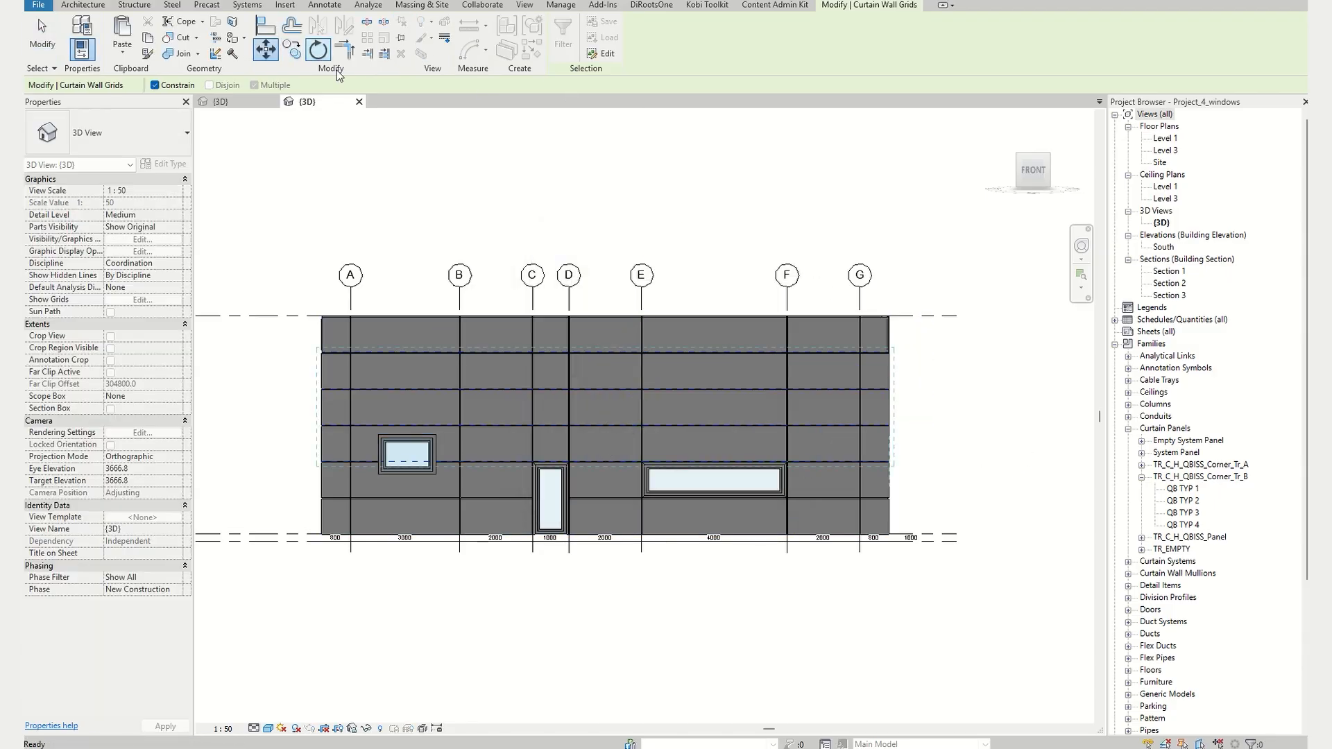
{"action": "left_click", "coordinate": [1010, 458]}
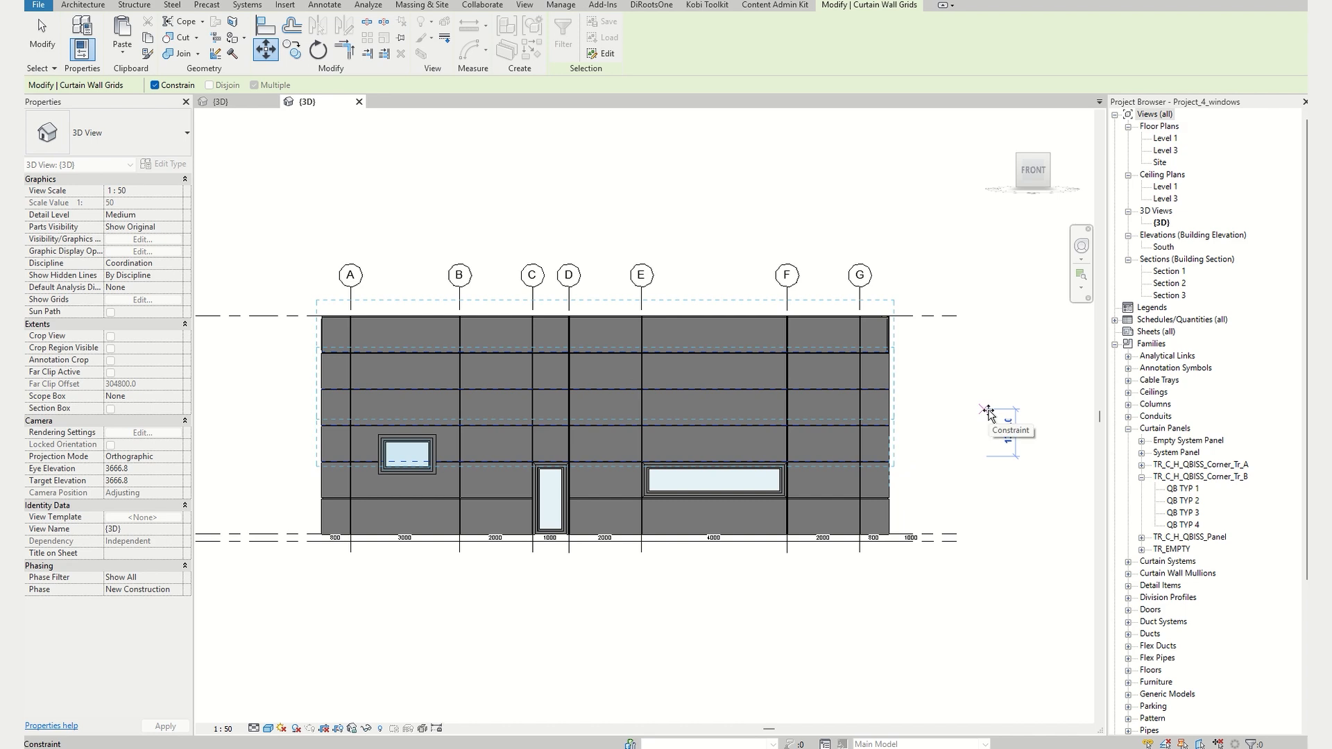
{"action": "type", "text": "200"}
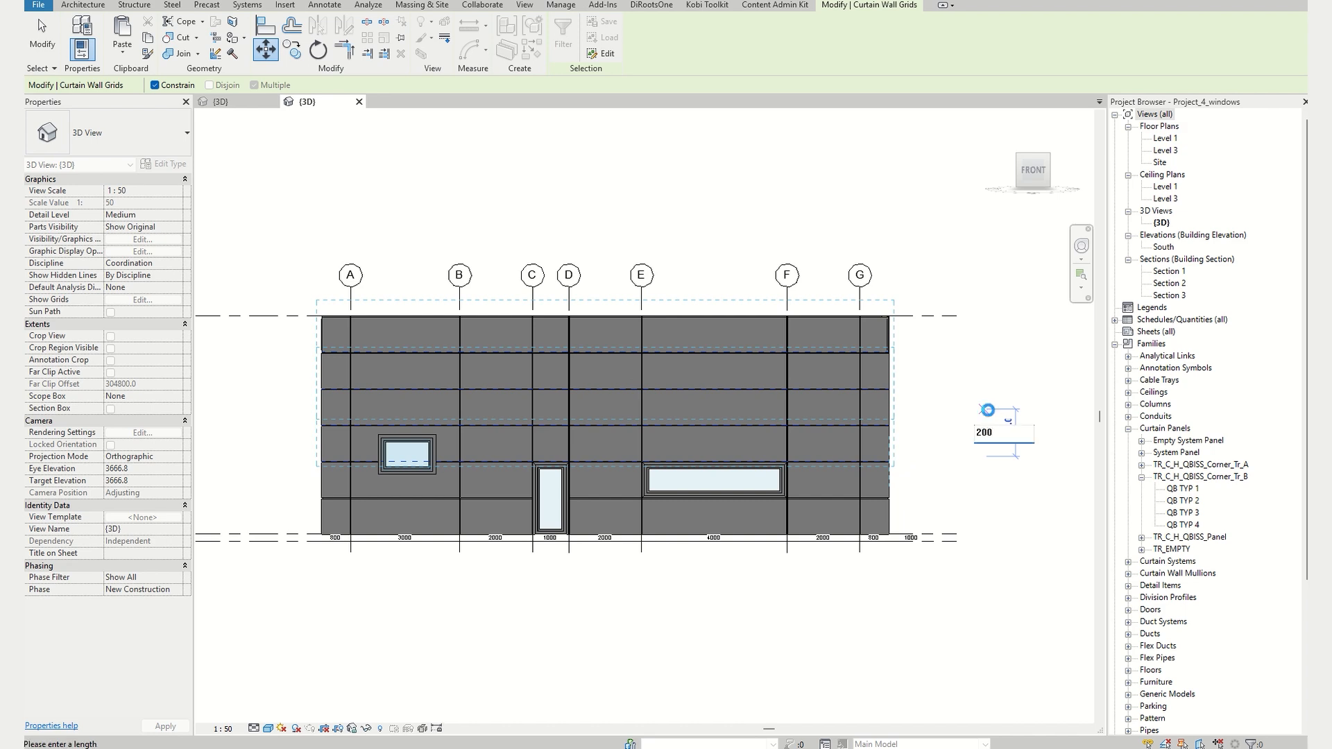
{"action": "key", "text": "Return"}
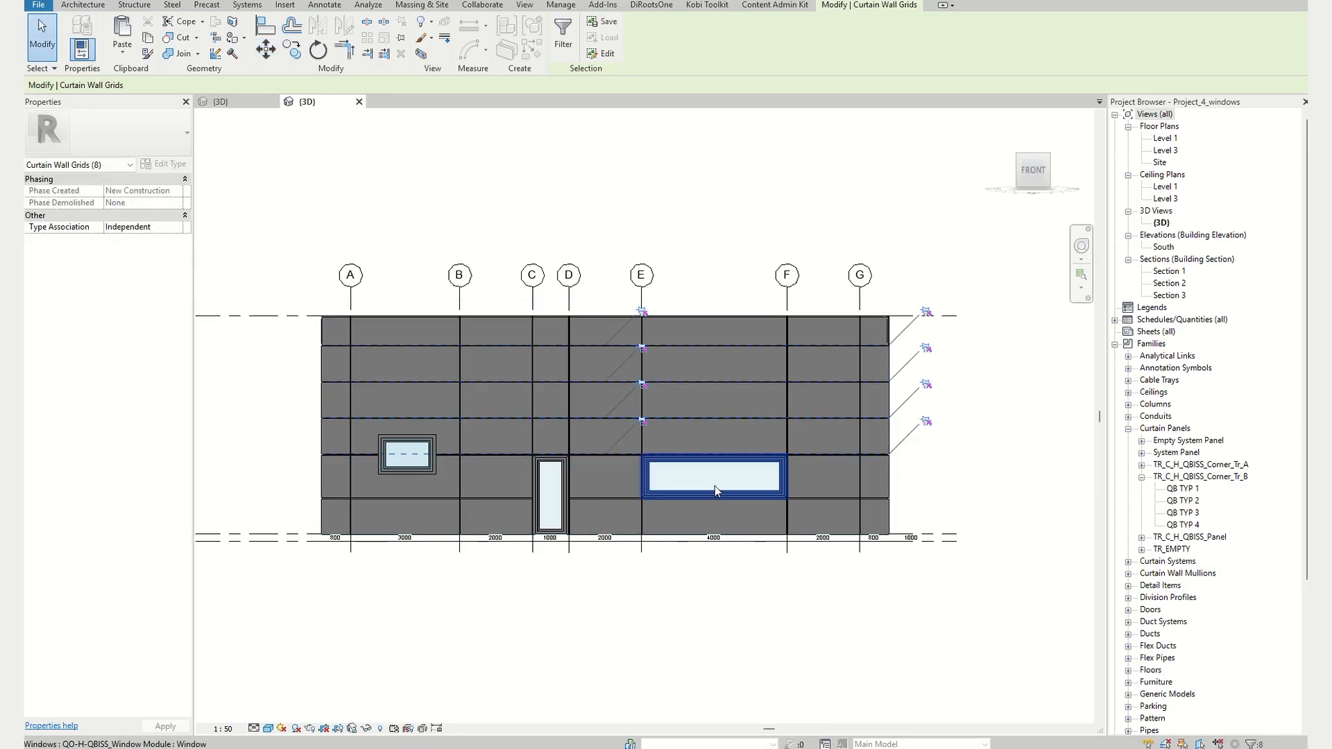
{"action": "left_click", "coordinate": [998, 498]}
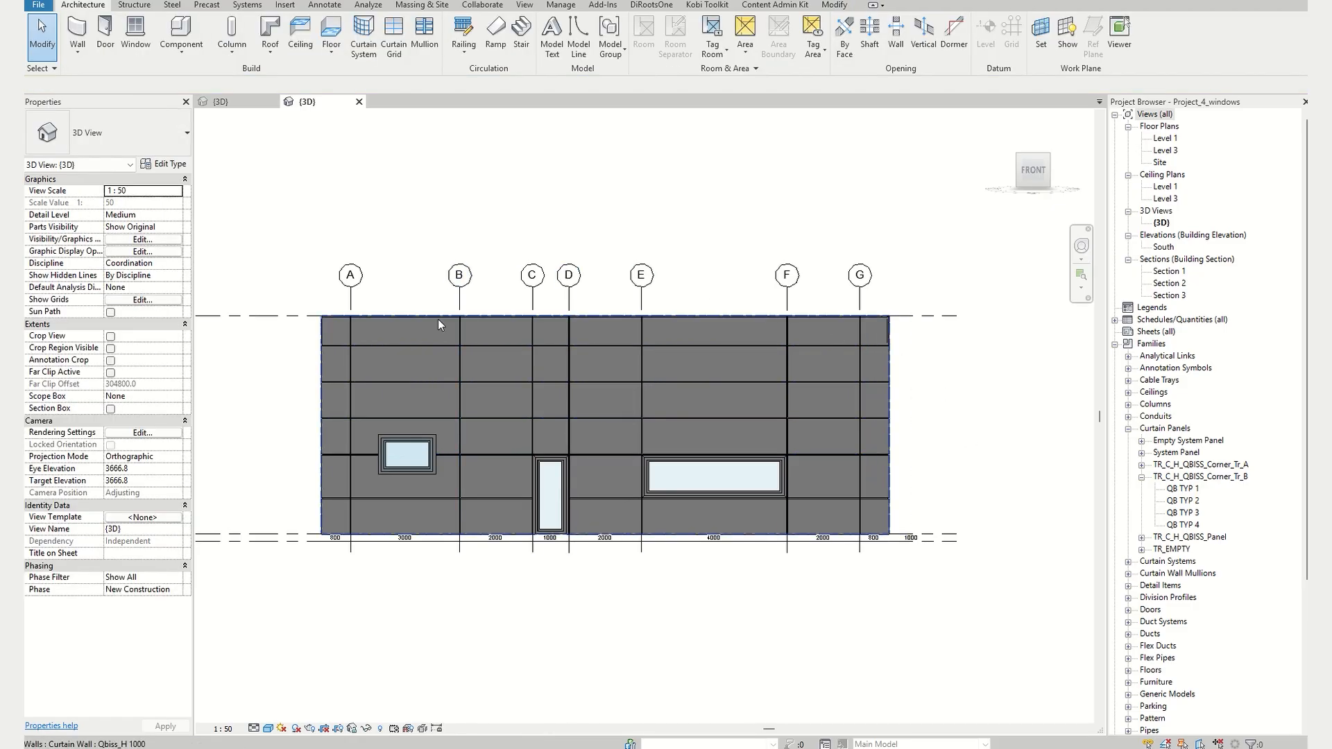
- Lower the top of the front wall by setting the Level 3 elevation to 5200
{"action": "left_click", "coordinate": [390, 323]}
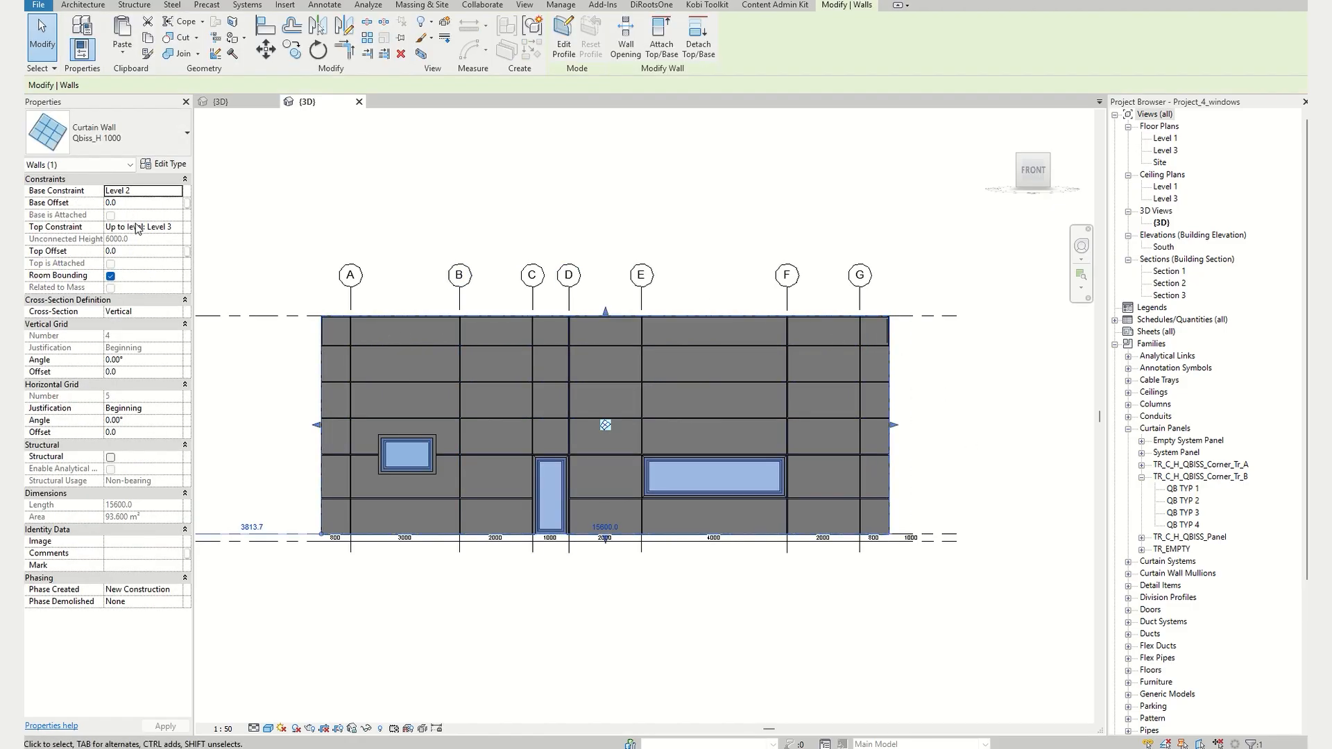
{"action": "left_click", "coordinate": [280, 313]}
{"action": "scroll", "coordinate": [280, 313], "scroll_direction": "down", "scroll_amount": 3}
{"action": "middle_click_drag", "start_coordinate": [299, 330], "coordinate": [645, 332]}
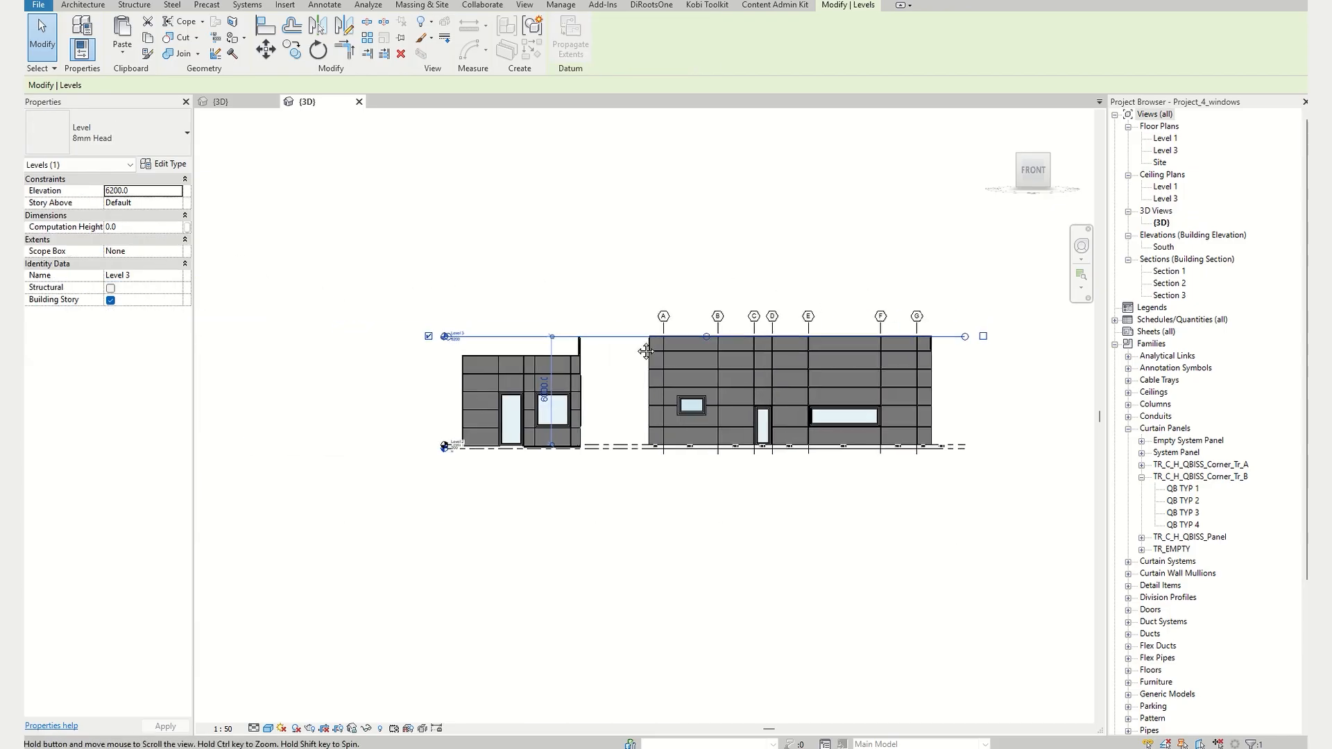
{"action": "scroll", "coordinate": [444, 343], "scroll_direction": "up", "scroll_amount": 2}
{"action": "left_click", "coordinate": [461, 343]}
{"action": "left_click_drag", "start_coordinate": [455, 345], "coordinate": [370, 349]}
{"action": "type", "text": "5"}
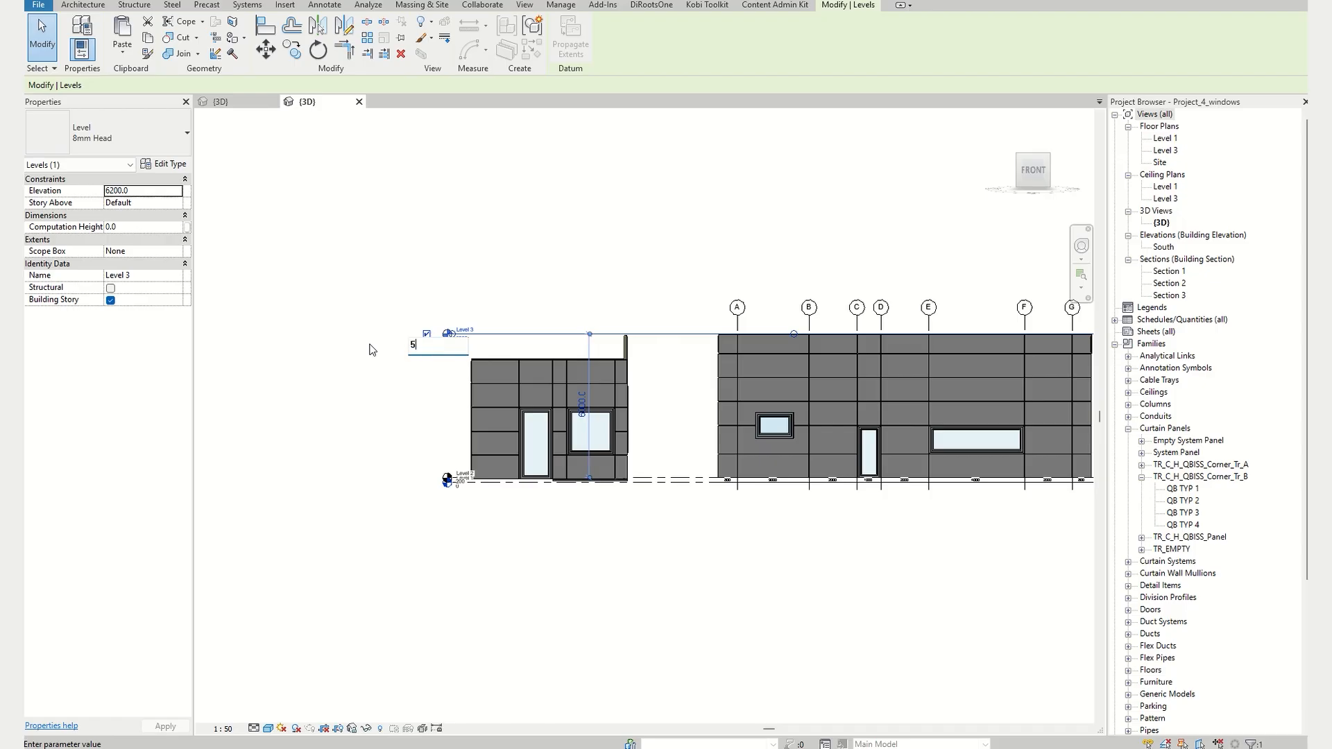
{"action": "type", "text": "200"}
{"action": "key", "text": "Return"}
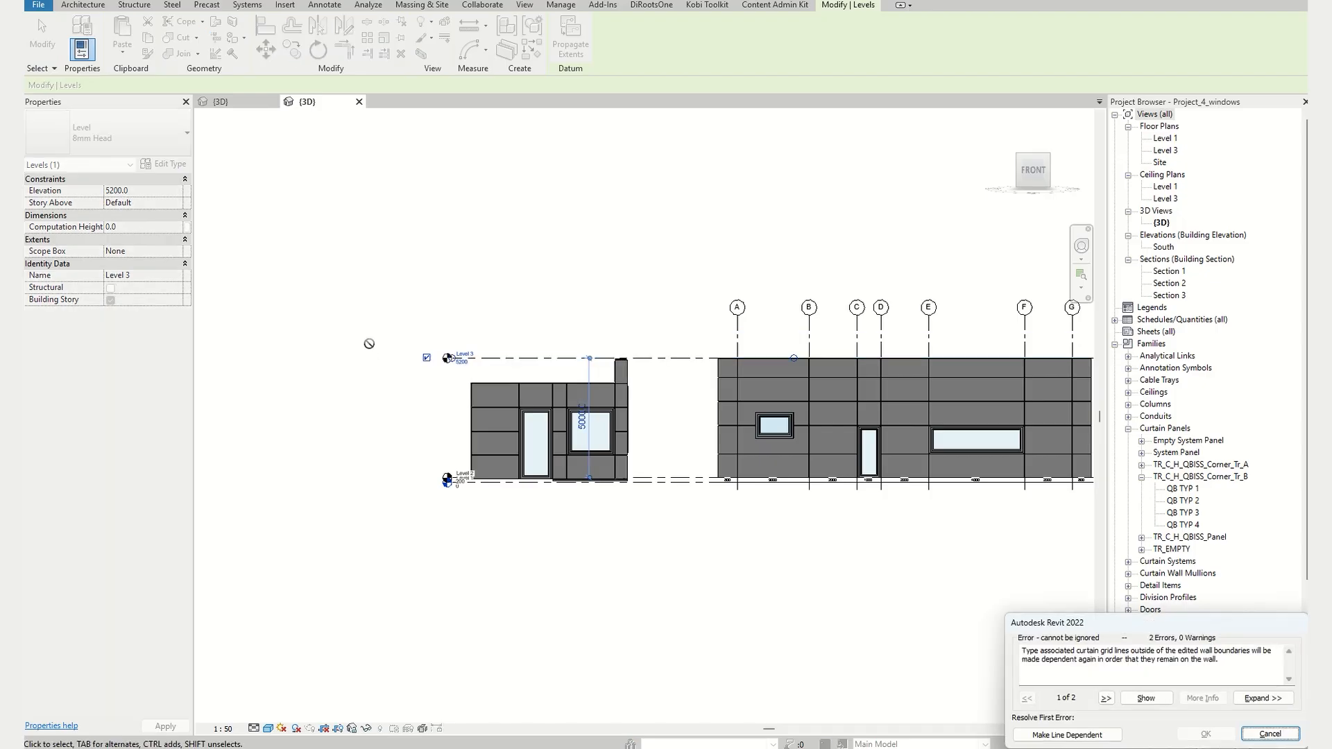
- Resolve the level change errors by making the out-of-bounds curtain grid lines dependent and deleting the manually placed ones at the wall edges
{"action": "left_click", "coordinate": [1068, 735]}
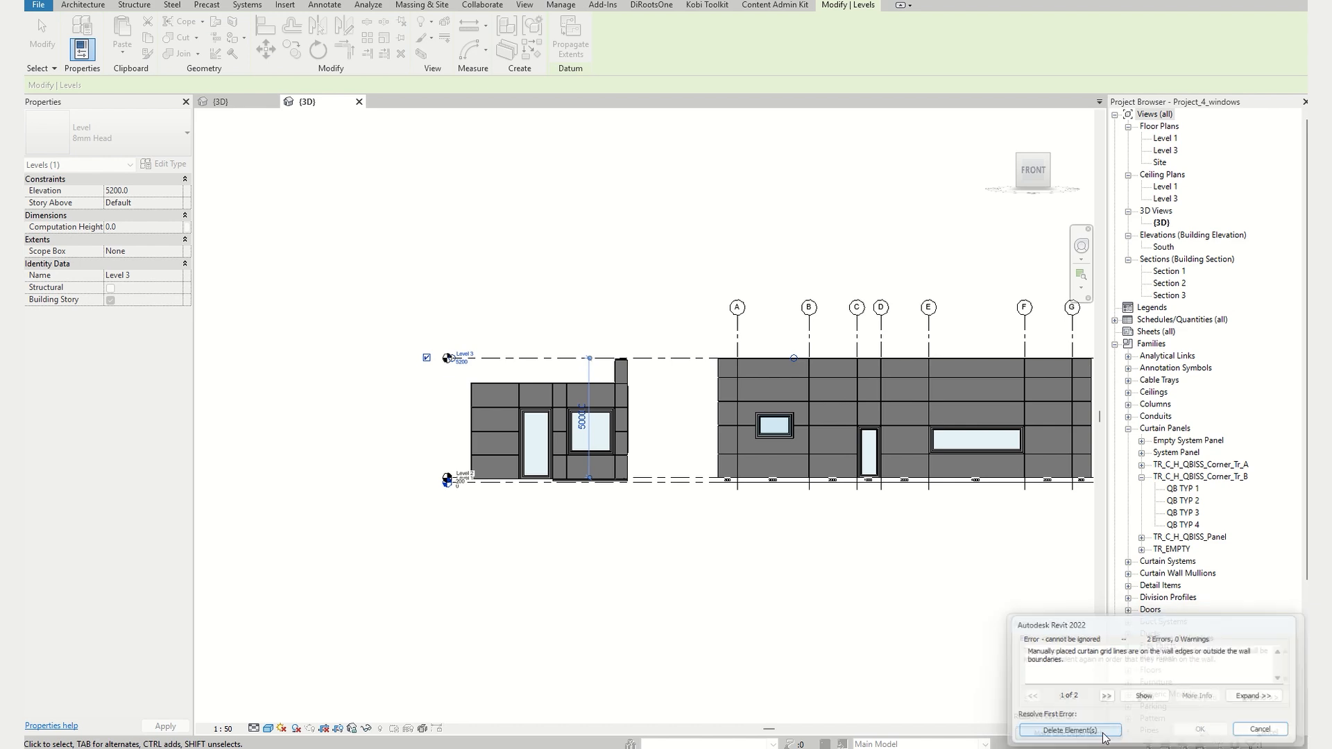
{"action": "left_click", "coordinate": [1068, 735]}
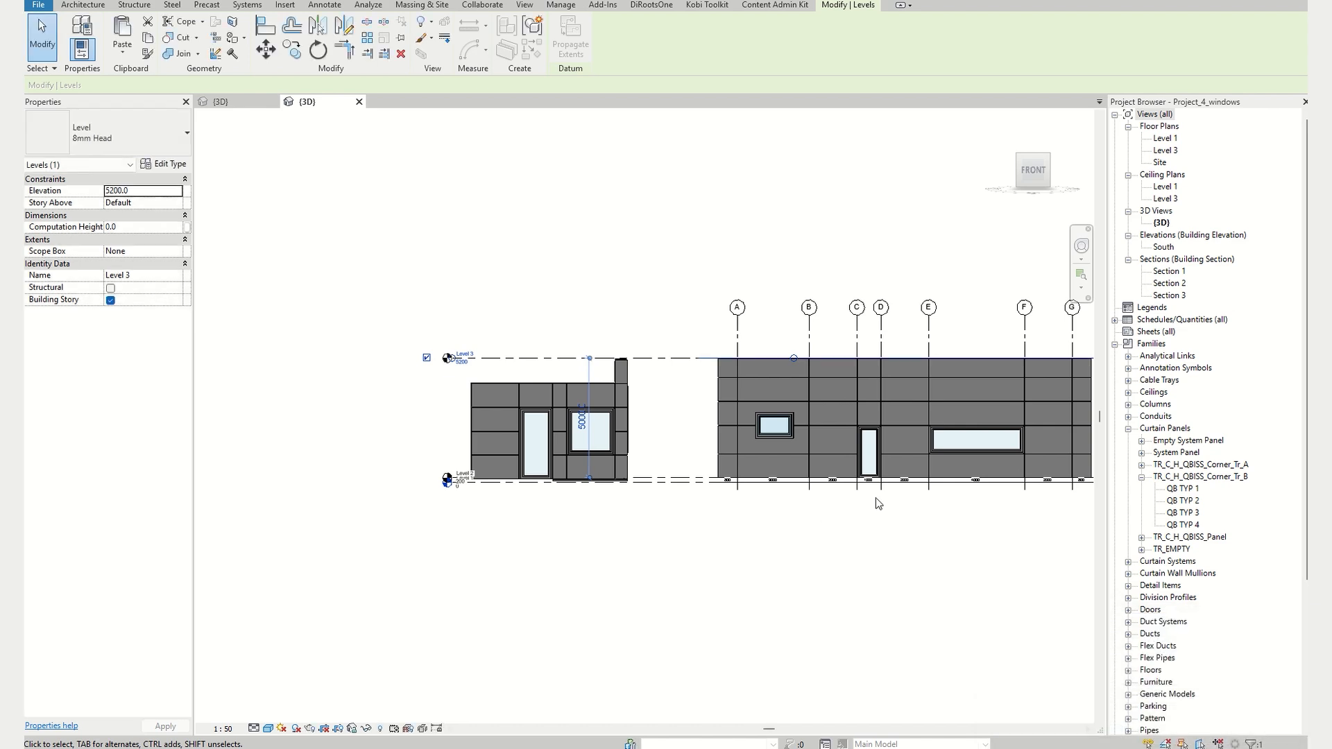
{"action": "scroll", "coordinate": [897, 365], "scroll_direction": "up", "scroll_amount": 2}
{"action": "middle_click_drag", "start_coordinate": [826, 365], "coordinate": [585, 335]}
{"action": "left_click", "coordinate": [940, 265]}
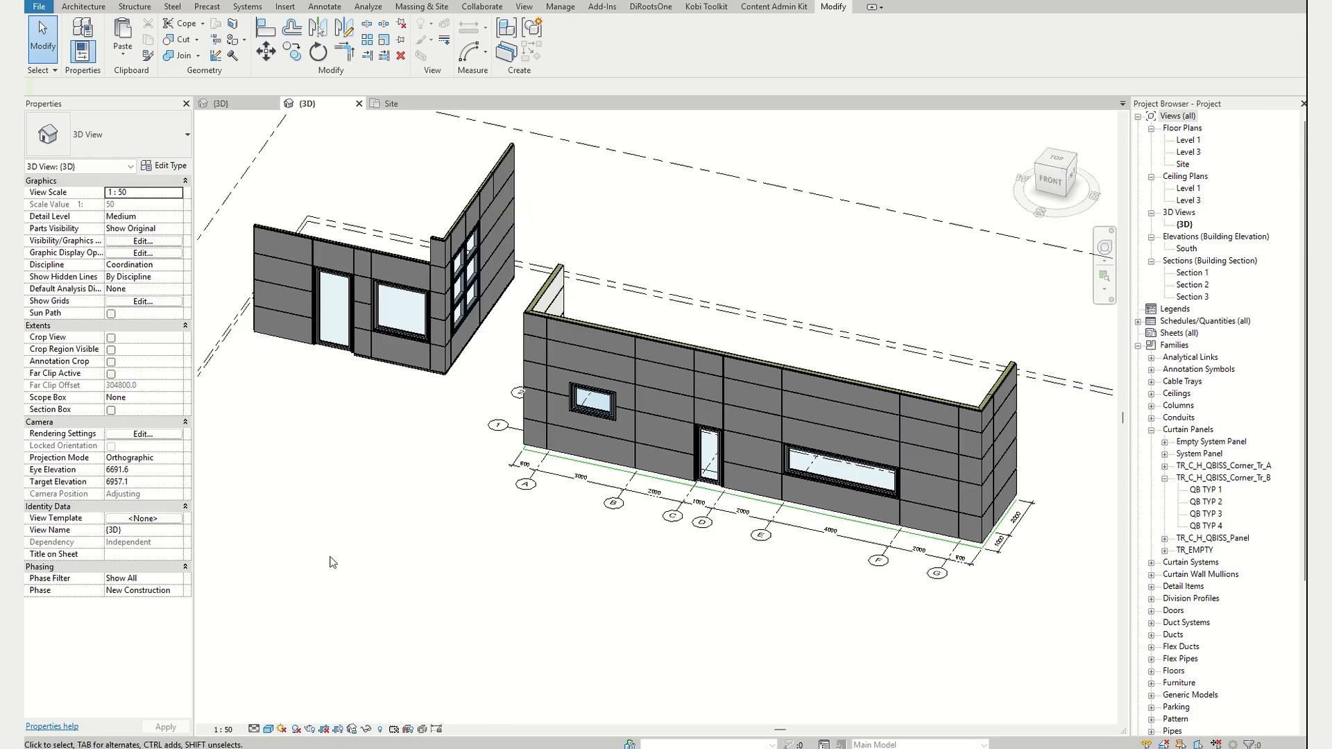
- Examine the base detail along the bottom edge and lower corner of the smaller facade
{"action": "scroll", "coordinate": [417, 370], "scroll_direction": "up", "scroll_amount": 5}
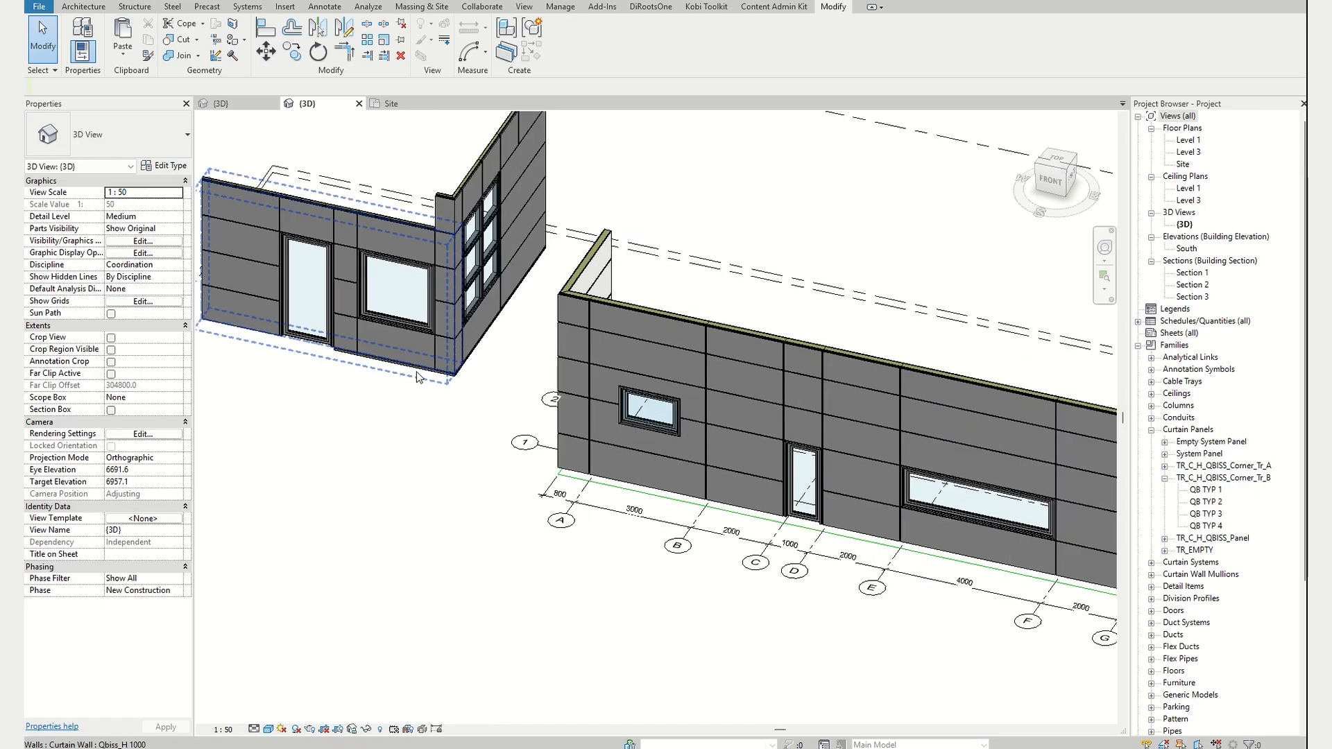
{"action": "middle_click_drag", "start_coordinate": [516, 430], "coordinate": [773, 748]}
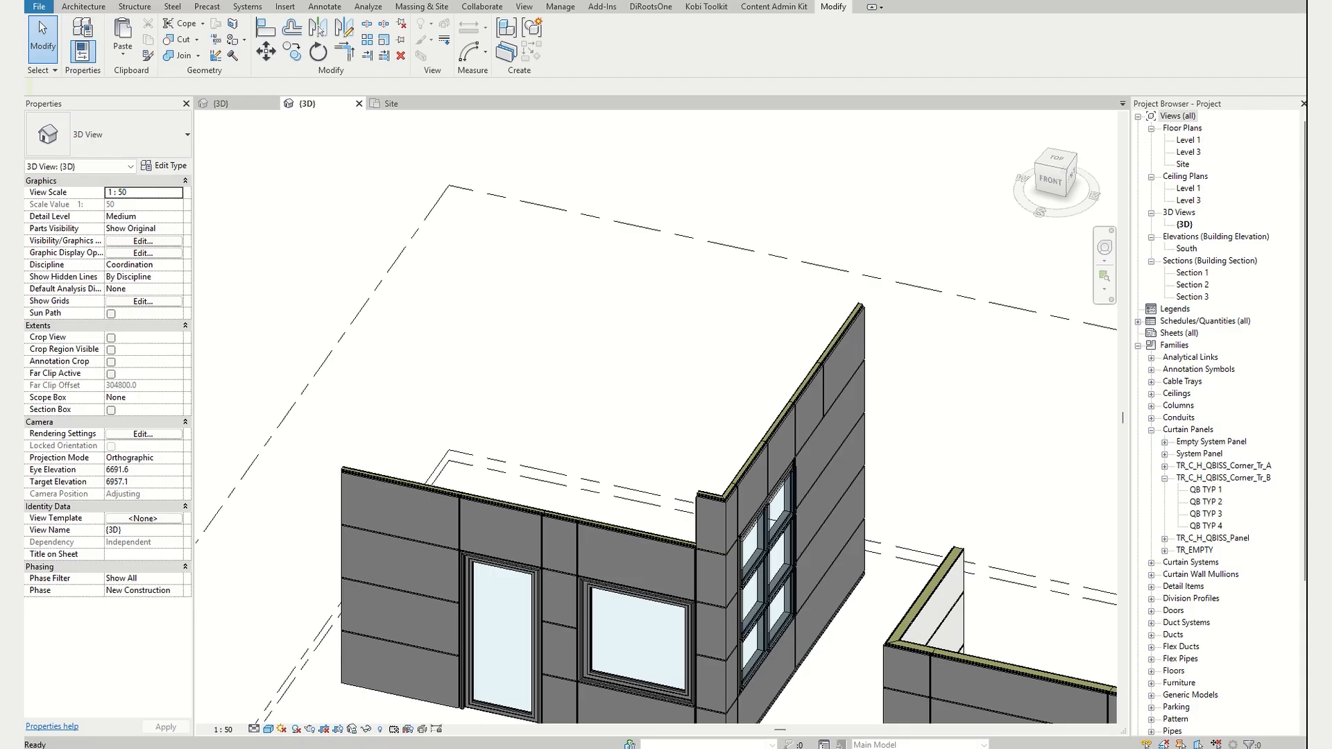
{"action": "middle_click_drag", "start_coordinate": [747, 646], "coordinate": [655, 494]}
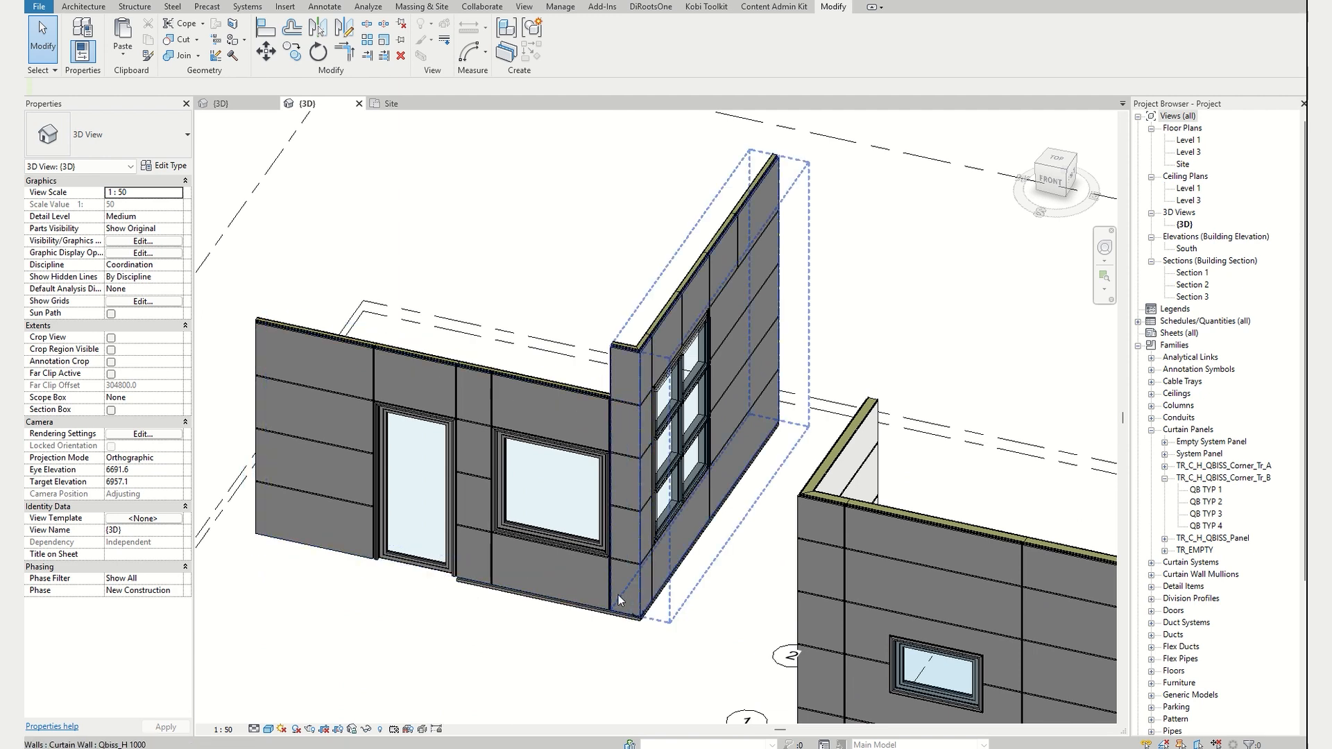
{"action": "scroll", "coordinate": [619, 599], "scroll_direction": "up", "scroll_amount": 2}
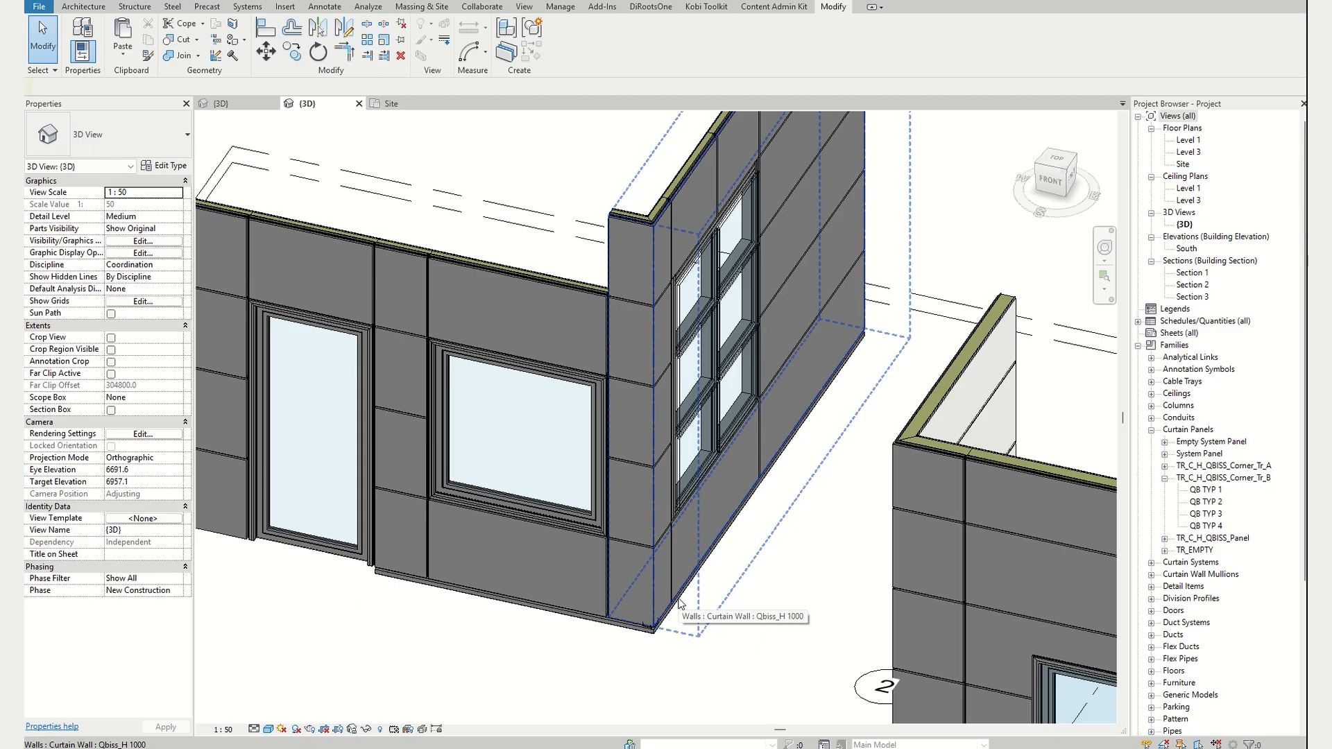
{"action": "scroll", "coordinate": [610, 642], "scroll_direction": "up", "scroll_amount": 6}
{"action": "middle_click_drag", "start_coordinate": [610, 646], "coordinate": [633, 673]}
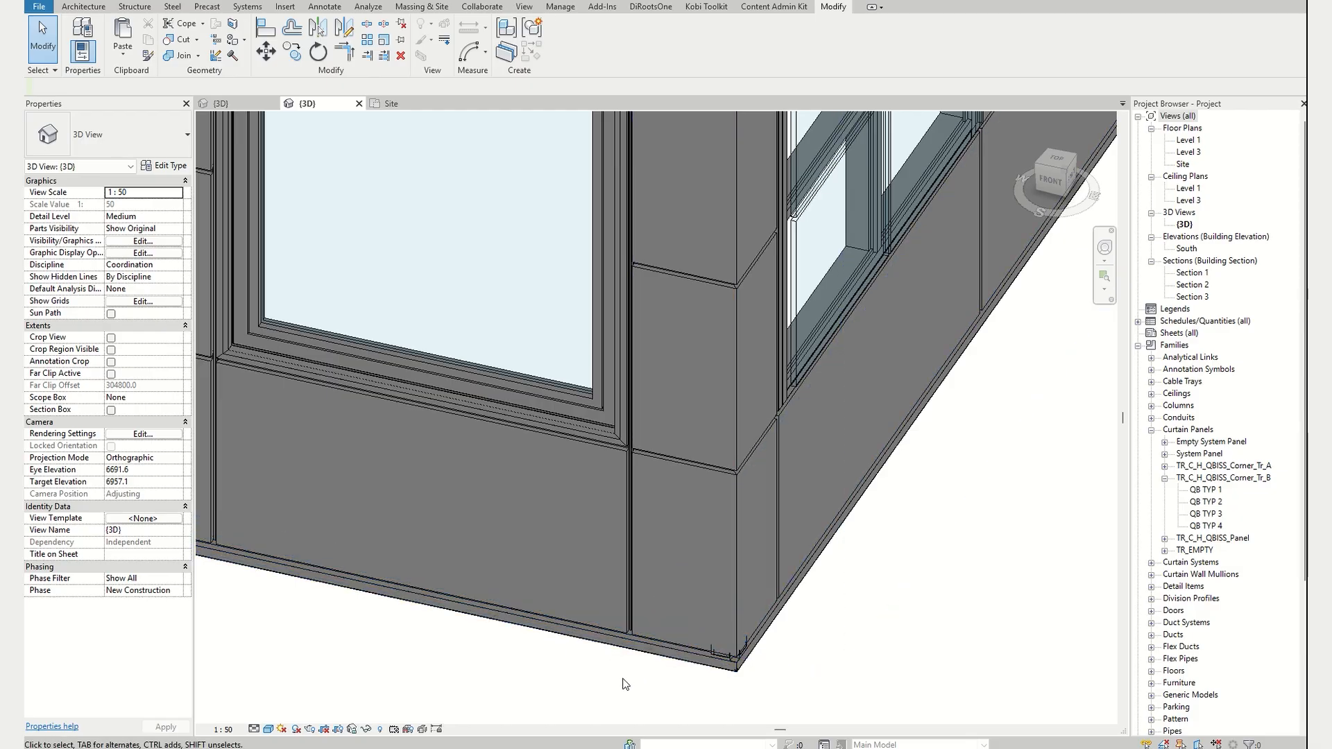
{"action": "scroll", "coordinate": [625, 684], "scroll_direction": "down", "scroll_amount": 1}
{"action": "middle_click_drag", "start_coordinate": [621, 696], "coordinate": [585, 652]}
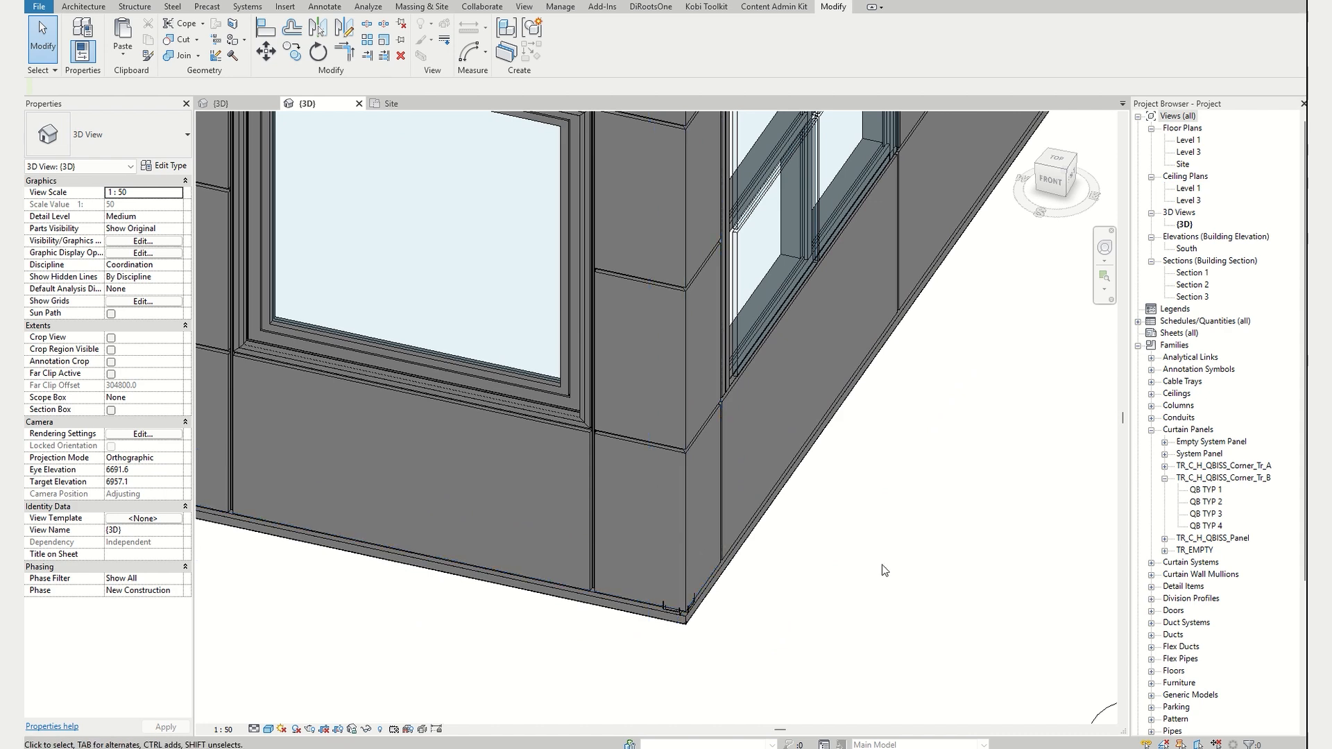
{"action": "middle_click_drag", "start_coordinate": [513, 655], "coordinate": [601, 643]}
{"action": "scroll", "coordinate": [592, 638], "scroll_direction": "up", "scroll_amount": 3}
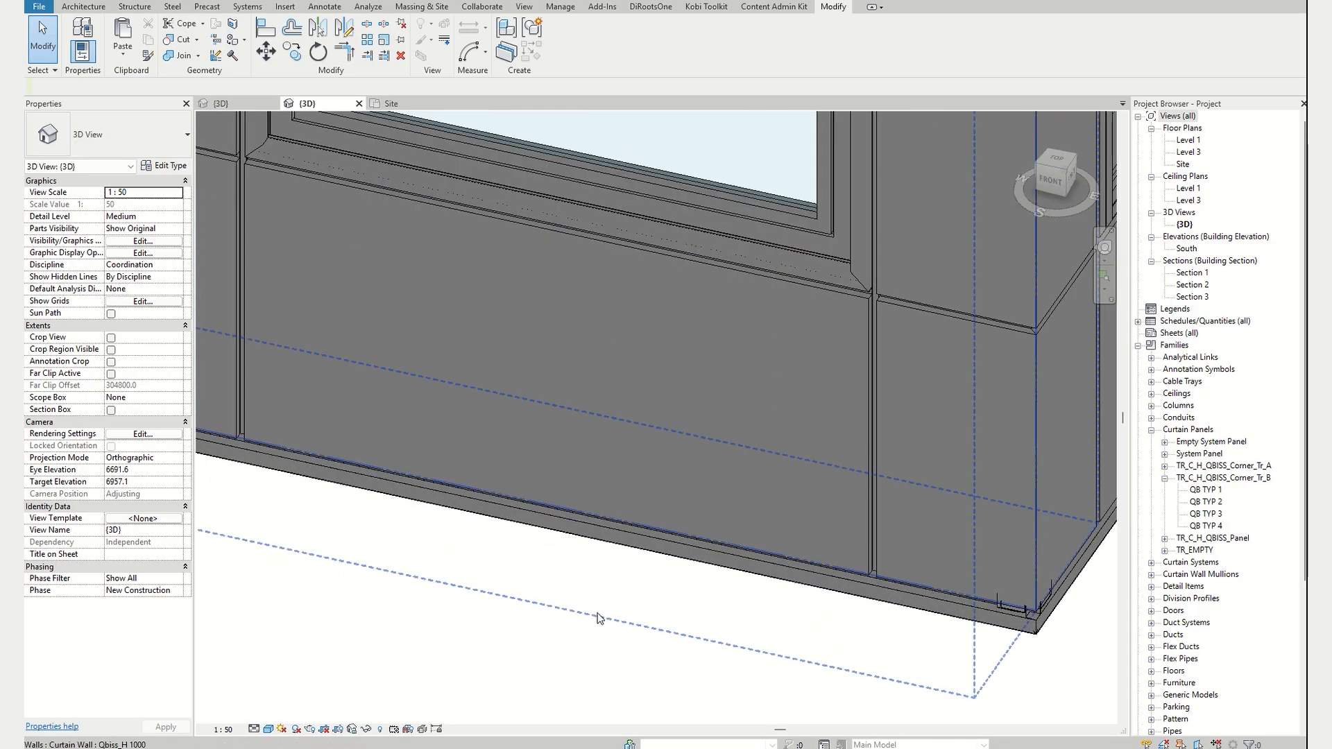
- Create a similar QO-H-02_01 Base beam by picking the bottom panel edge of the long building's end wall near grid A
{"action": "left_click", "coordinate": [595, 541]}
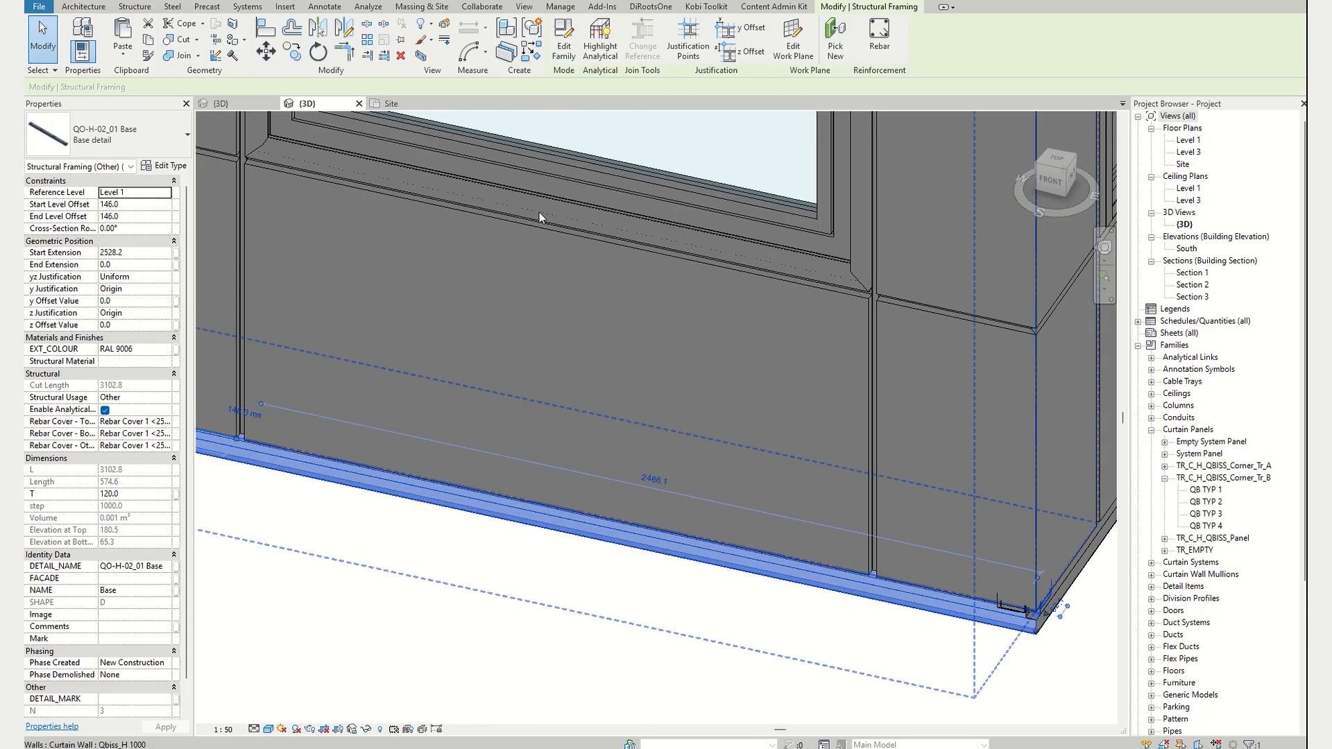
{"action": "left_click", "coordinate": [531, 50]}
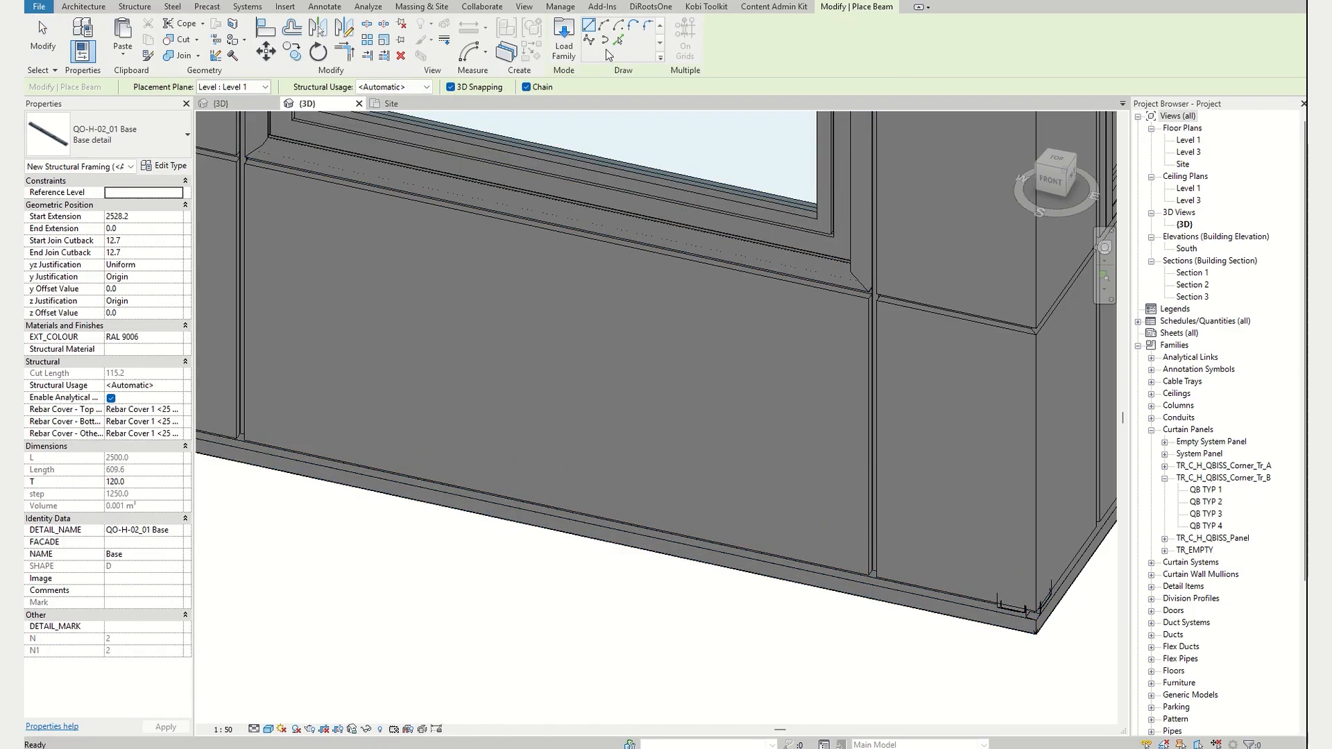
{"action": "left_click", "coordinate": [618, 42]}
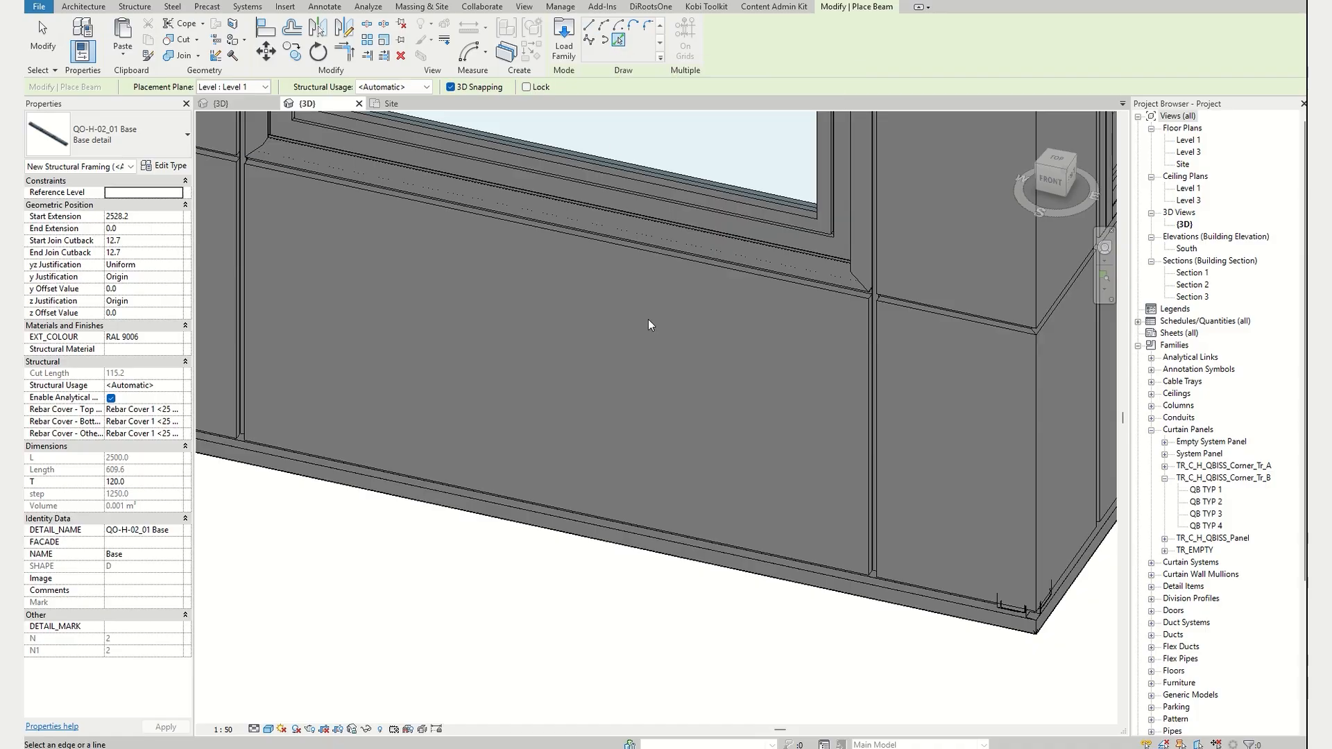
{"action": "scroll", "coordinate": [611, 375], "scroll_direction": "down", "scroll_amount": 1}
{"action": "scroll", "coordinate": [611, 374], "scroll_direction": "down", "scroll_amount": 3}
{"action": "middle_click_drag", "start_coordinate": [881, 476], "coordinate": [655, 399]}
{"action": "middle_click_drag", "start_coordinate": [681, 466], "coordinate": [878, 462], "text": "shift"}
{"action": "middle_click_drag", "start_coordinate": [763, 697], "coordinate": [772, 454]}
{"action": "scroll", "coordinate": [771, 453], "scroll_direction": "up", "scroll_amount": 5}
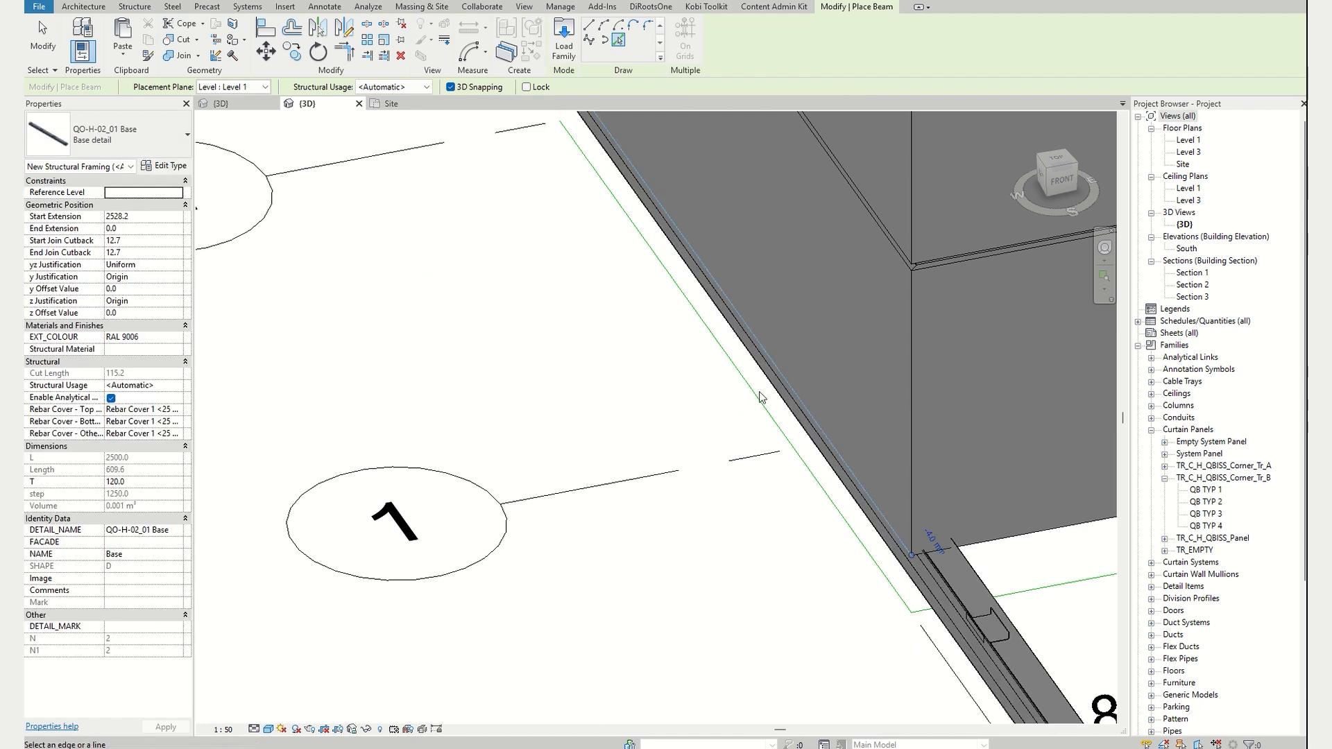
{"action": "scroll", "coordinate": [694, 378], "scroll_direction": "down", "scroll_amount": 2}
{"action": "scroll", "coordinate": [933, 482], "scroll_direction": "up", "scroll_amount": 2}
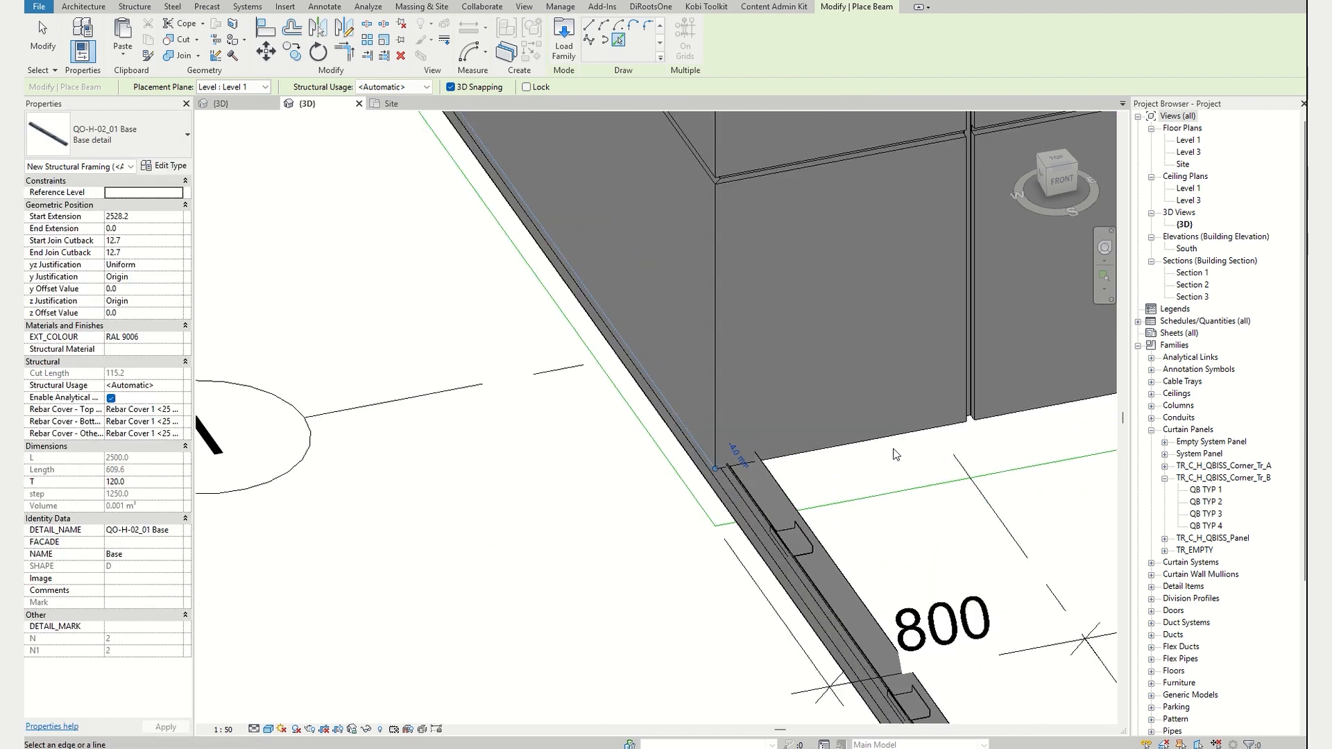
- Place base beams on the front wall by picking the bottom panel edges beside grid A and between grids D and E
{"action": "left_click", "coordinate": [890, 436]}
{"action": "scroll", "coordinate": [881, 409], "scroll_direction": "down", "scroll_amount": 5}
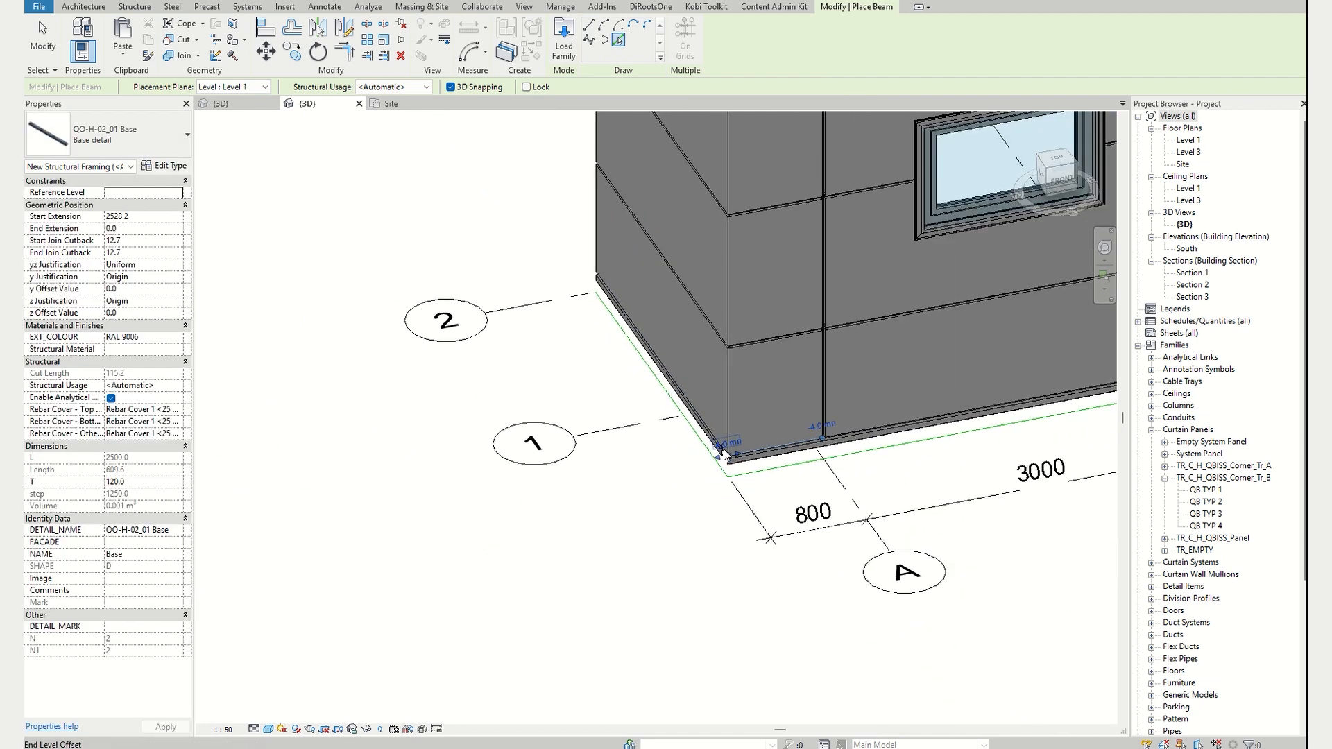
{"action": "scroll", "coordinate": [877, 371], "scroll_direction": "up", "scroll_amount": 5}
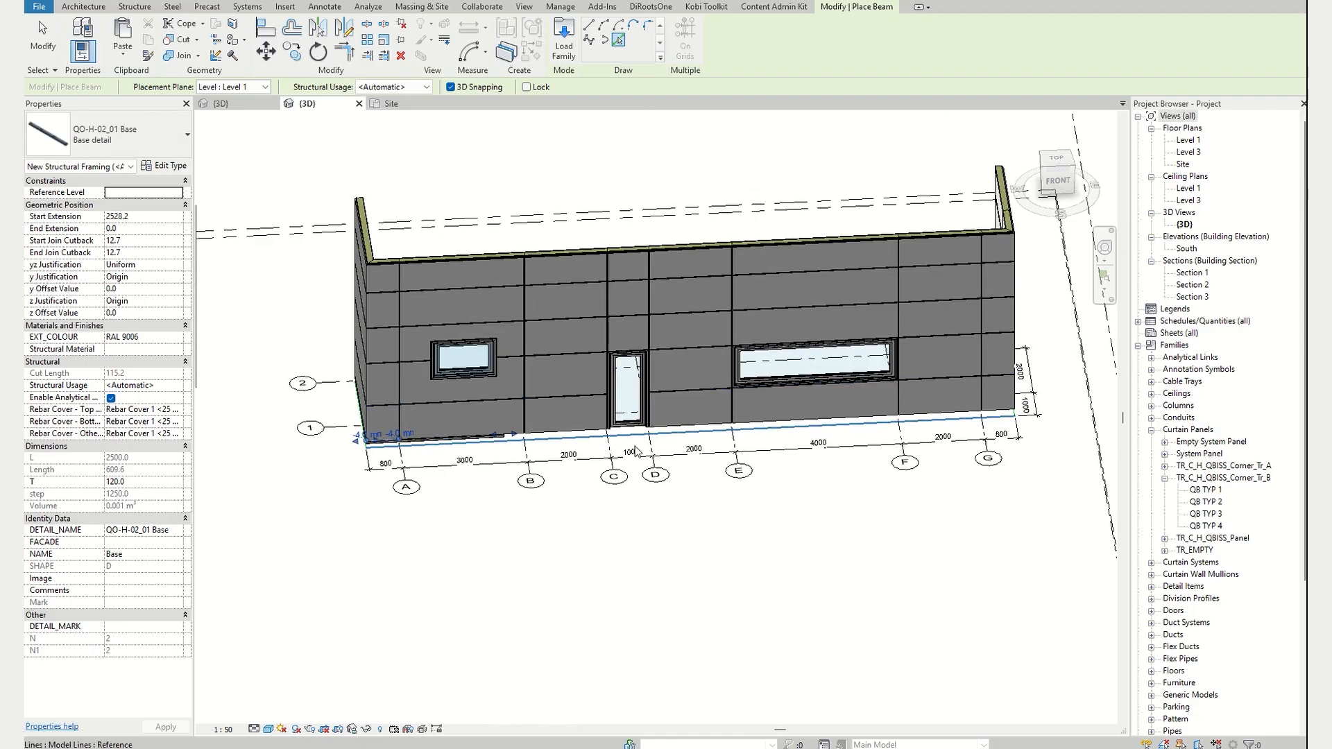
{"action": "left_click", "coordinate": [728, 398]}
{"action": "scroll", "coordinate": [763, 389], "scroll_direction": "down", "scroll_amount": 4}
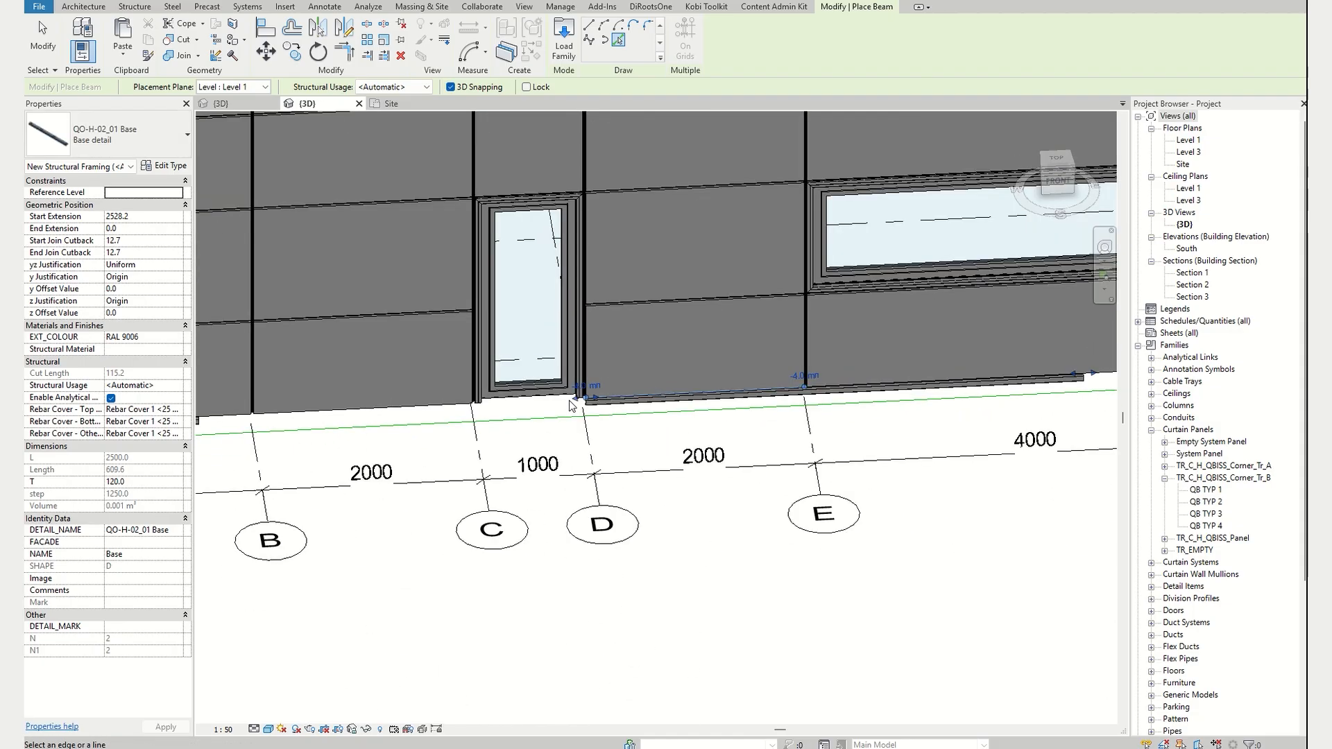
{"action": "scroll", "coordinate": [816, 366], "scroll_direction": "up", "scroll_amount": 2}
- Place a base beam on the bottom panel edge of the end wall near grid G and finish placing beams
{"action": "middle_click_drag", "start_coordinate": [816, 366], "coordinate": [667, 353], "text": "shift"}
{"action": "scroll", "coordinate": [755, 514], "scroll_direction": "up", "scroll_amount": 5}
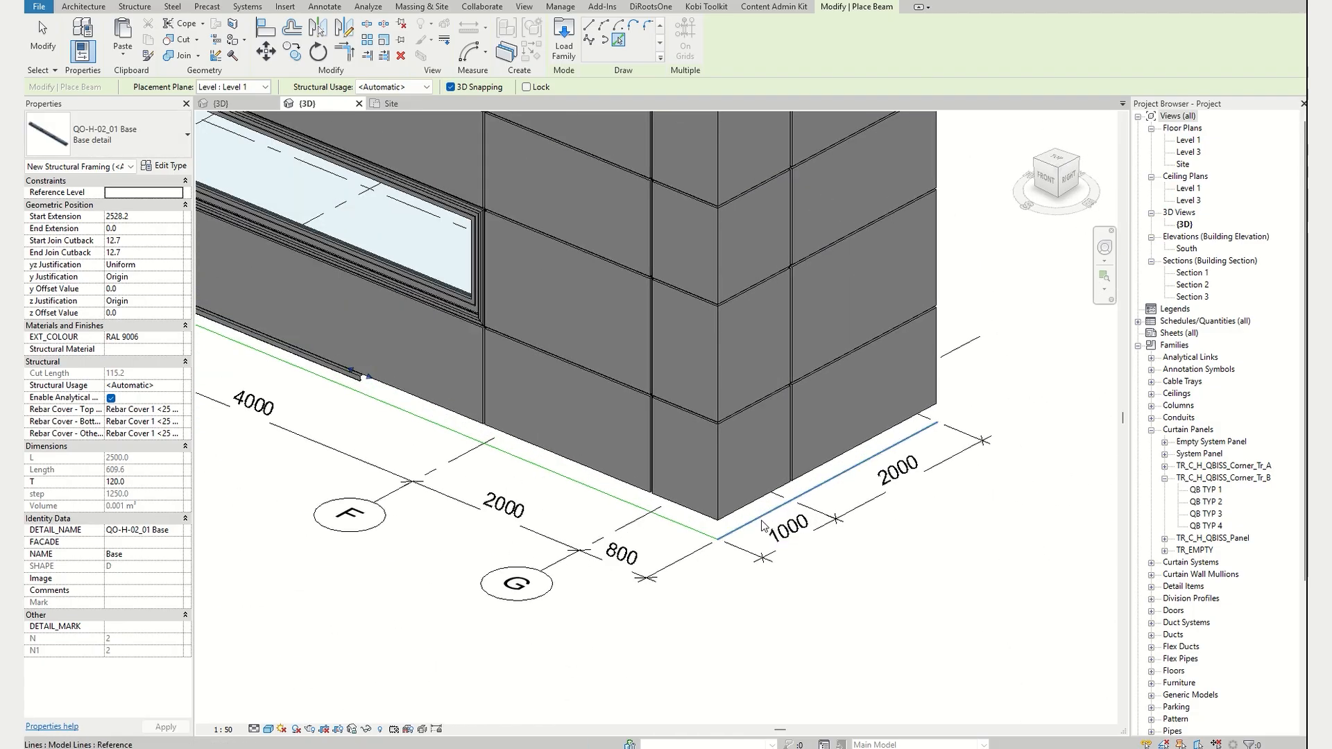
{"action": "left_click", "coordinate": [734, 492]}
{"action": "scroll", "coordinate": [735, 489], "scroll_direction": "down", "scroll_amount": 4}
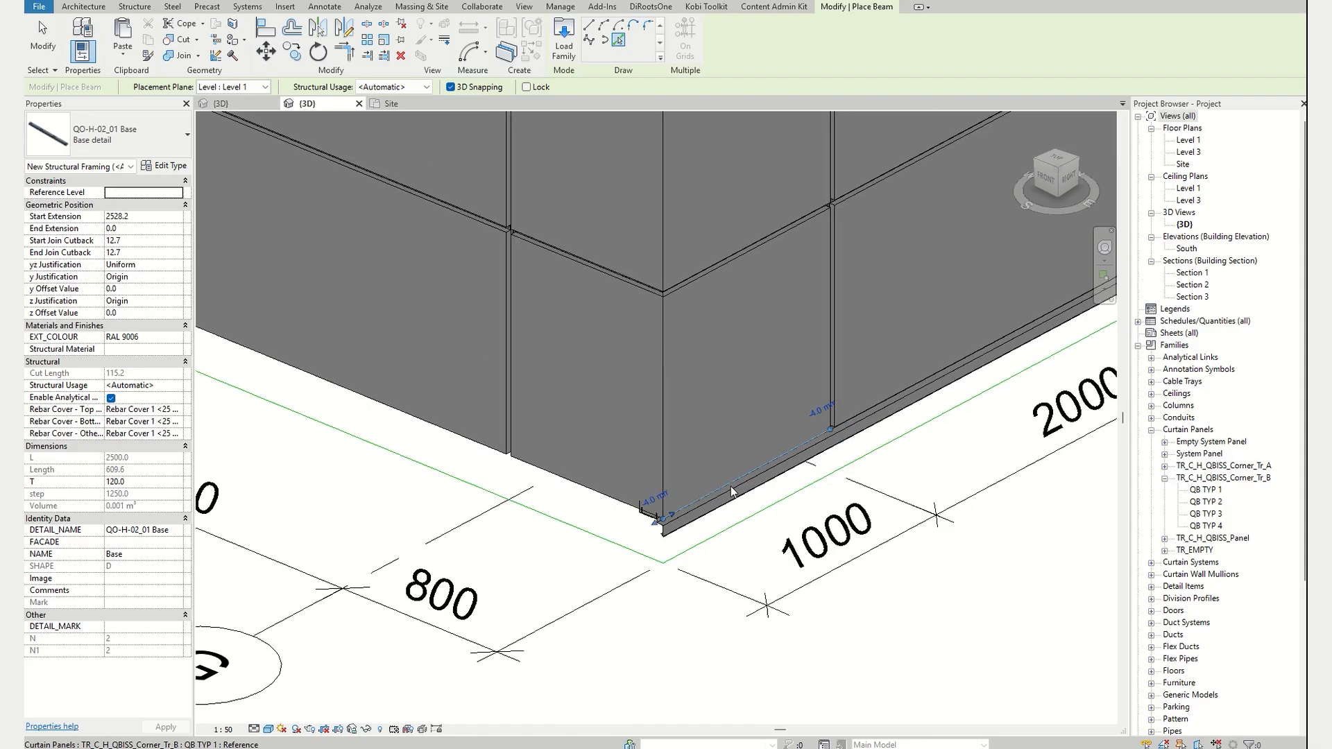
{"action": "scroll", "coordinate": [766, 467], "scroll_direction": "up", "scroll_amount": 2}
{"action": "key", "text": "Escape"}
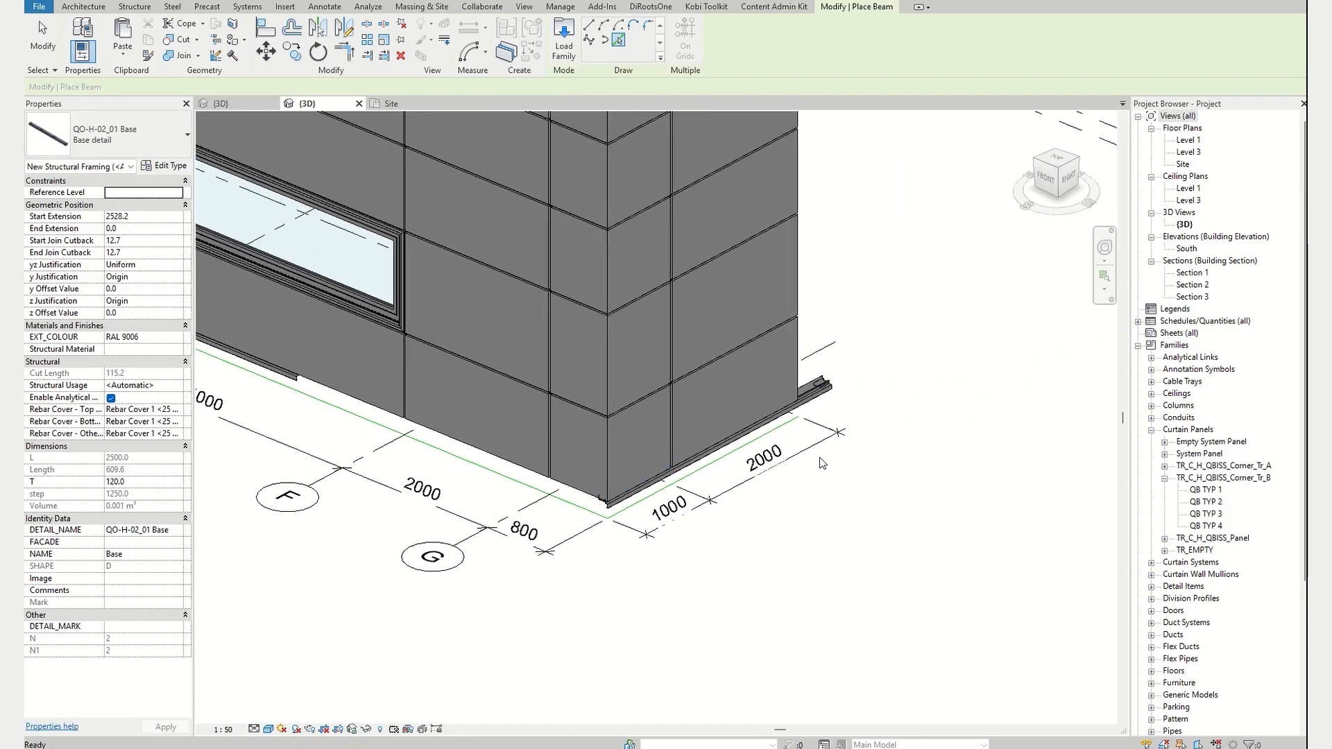
- Shorten the base beam on the grid G end wall to finish flush with the wall's far end
{"action": "scroll", "coordinate": [766, 467], "scroll_direction": "up", "scroll_amount": 5}
{"action": "left_click", "coordinate": [790, 407]}
{"action": "scroll", "coordinate": [790, 407], "scroll_direction": "up", "scroll_amount": 2}
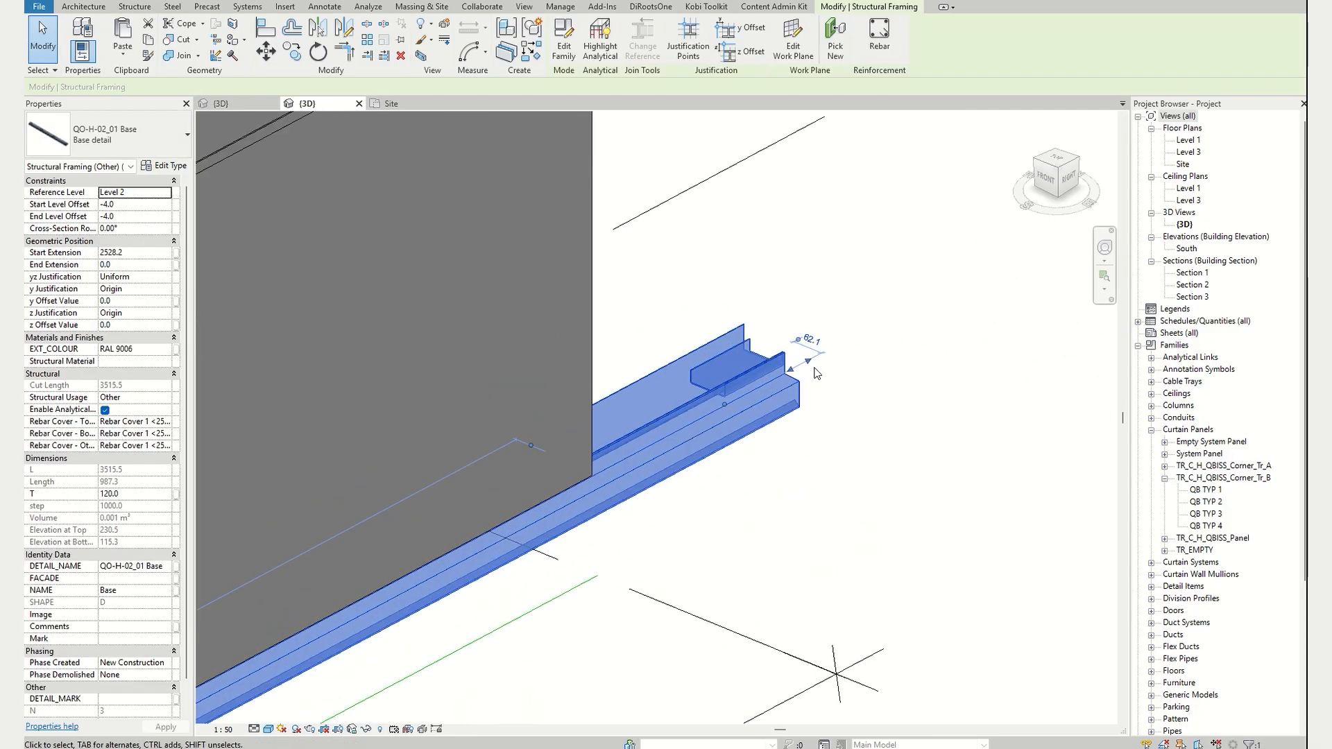
{"action": "left_click_drag", "start_coordinate": [622, 458], "coordinate": [594, 476]}
{"action": "scroll", "coordinate": [646, 471], "scroll_direction": "down", "scroll_amount": 5}
- Stretch the front base beam starting at grid D to the building corner beyond grid G
{"action": "scroll", "coordinate": [646, 474], "scroll_direction": "down", "scroll_amount": 2}
{"action": "middle_click_drag", "start_coordinate": [604, 510], "coordinate": [728, 530], "text": "shift"}
{"action": "scroll", "coordinate": [311, 560], "scroll_direction": "up", "scroll_amount": 4}
{"action": "left_click", "coordinate": [349, 547]}
{"action": "left_click_drag", "start_coordinate": [381, 544], "coordinate": [971, 510]}
{"action": "scroll", "coordinate": [707, 531], "scroll_direction": "down", "scroll_amount": 3}
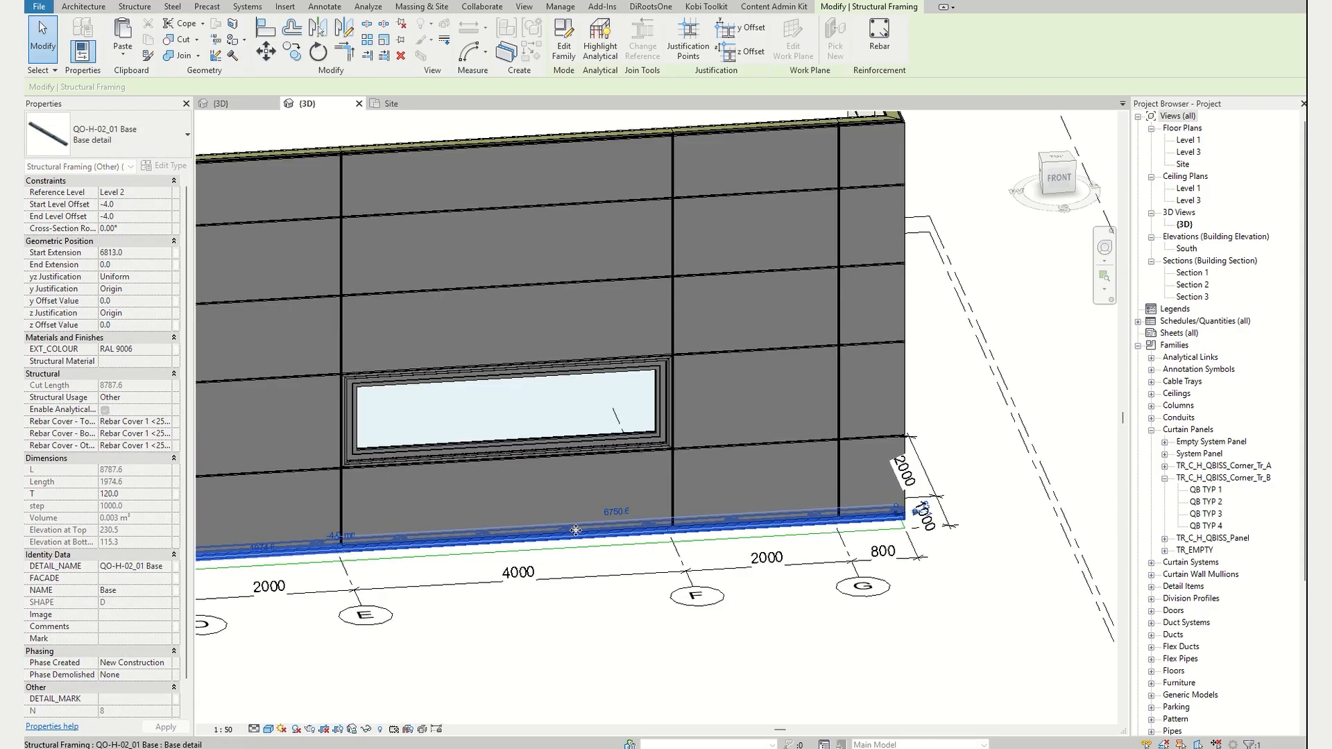
- Stretch the front base beam starting at the grid A corner up to the door edge at grid C
{"action": "middle_click_drag", "start_coordinate": [389, 548], "coordinate": [892, 444]}
{"action": "scroll", "coordinate": [441, 463], "scroll_direction": "up", "scroll_amount": 4}
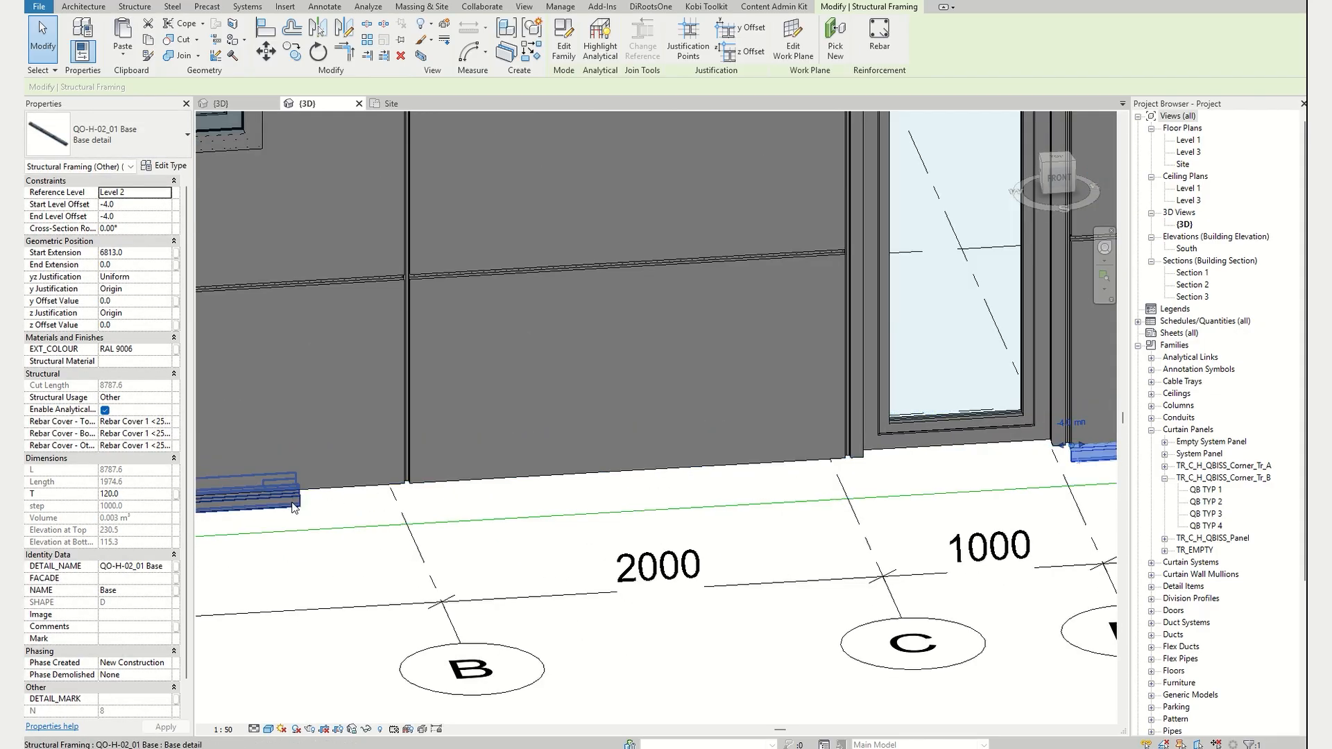
{"action": "left_click", "coordinate": [295, 501]}
{"action": "left_click_drag", "start_coordinate": [299, 494], "coordinate": [848, 463]}
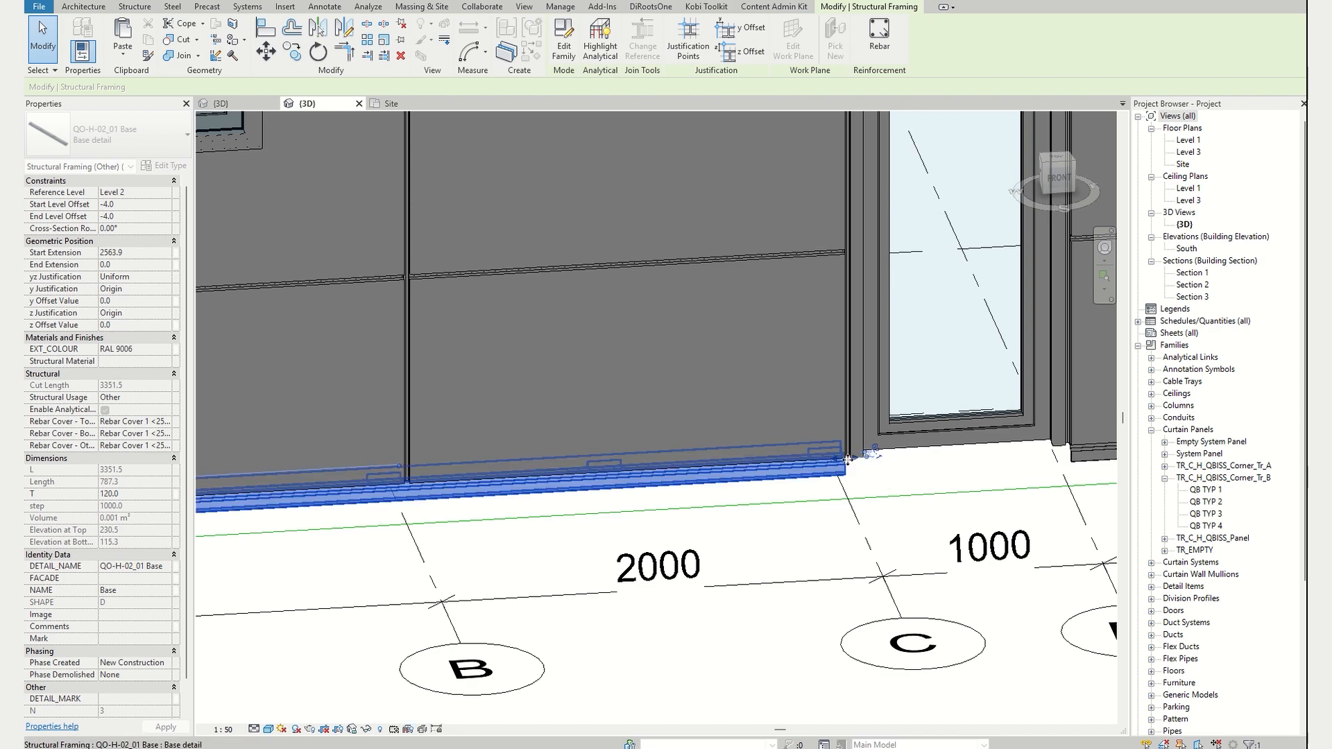
- Extend the end wall's base beam near grid A to meet the front base beam at the corner
{"action": "scroll", "coordinate": [704, 459], "scroll_direction": "down", "scroll_amount": 3}
{"action": "middle_click_drag", "start_coordinate": [645, 463], "coordinate": [933, 414]}
{"action": "middle_click_drag", "start_coordinate": [683, 436], "coordinate": [805, 456], "text": "shift"}
{"action": "scroll", "coordinate": [660, 476], "scroll_direction": "up", "scroll_amount": 10}
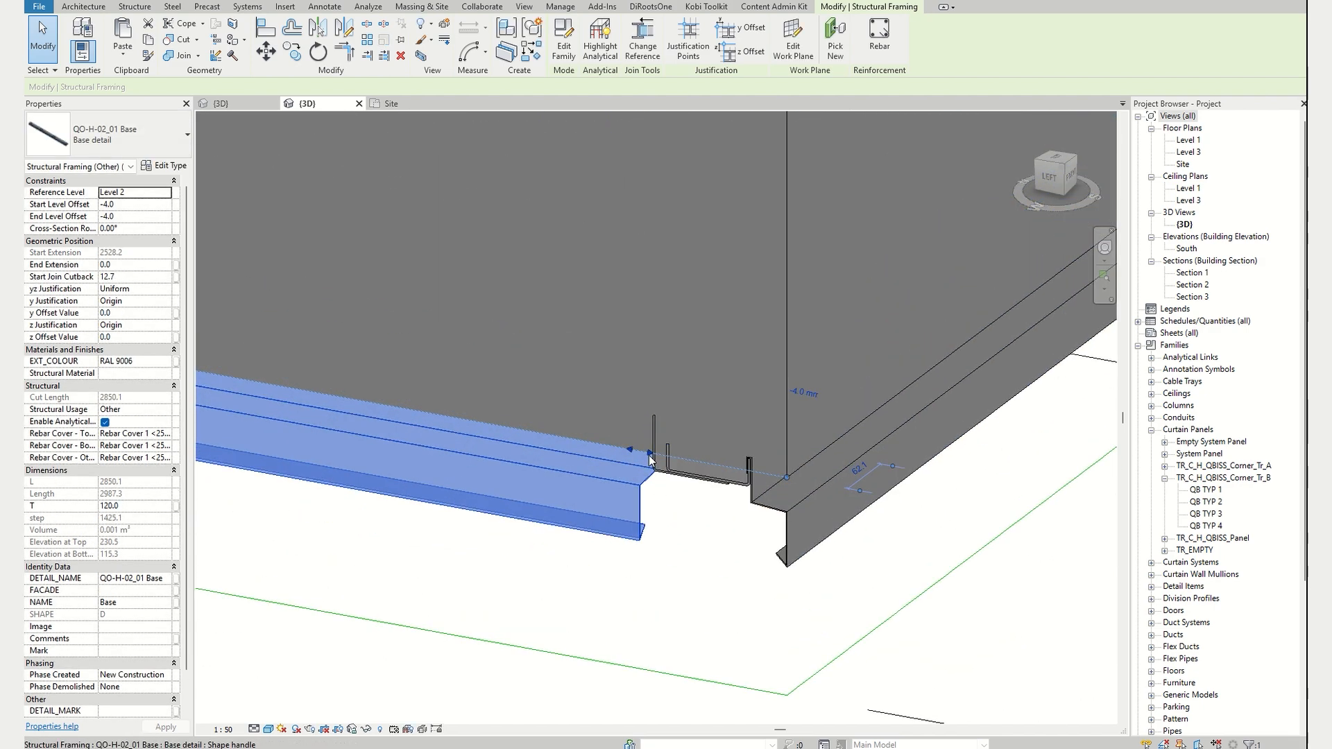
{"action": "left_click_drag", "start_coordinate": [651, 458], "coordinate": [789, 479]}
{"action": "scroll", "coordinate": [645, 511], "scroll_direction": "down", "scroll_amount": 5}
{"action": "key", "text": "Escape"}
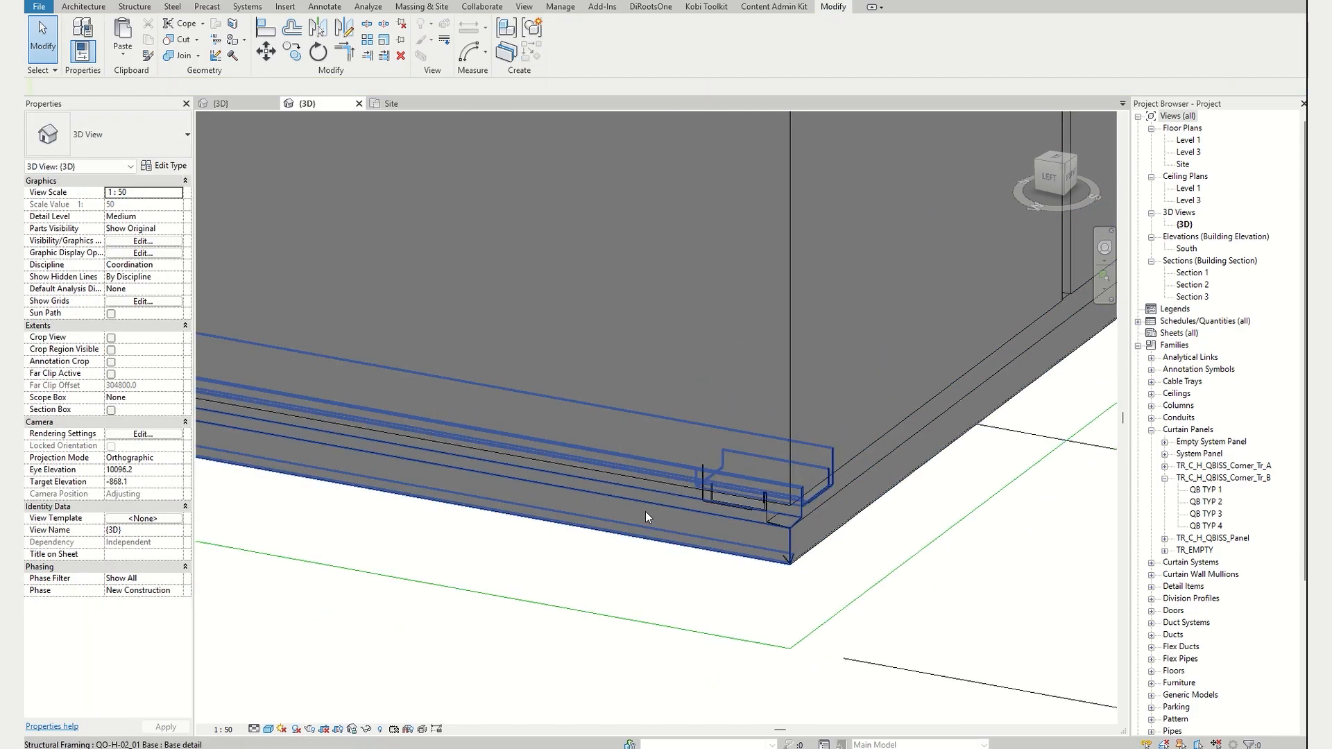
- Copy the QO-H-03_01 Top parapet beam from the Qbiss start file and paste it beside the grid A end wall
{"action": "scroll", "coordinate": [645, 511], "scroll_direction": "down", "scroll_amount": 4}
{"action": "middle_click_drag", "start_coordinate": [847, 439], "coordinate": [744, 529]}
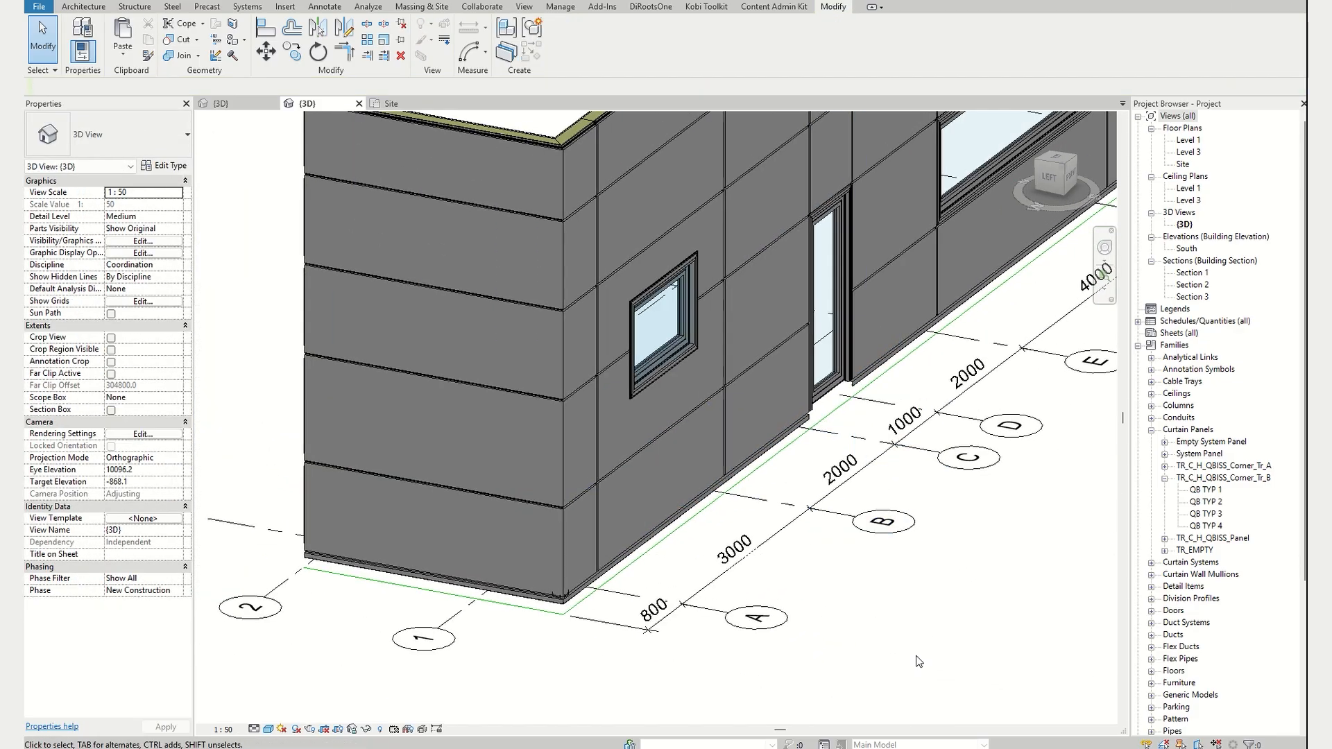
{"action": "scroll", "coordinate": [900, 649], "scroll_direction": "down", "scroll_amount": 2}
{"action": "middle_click_drag", "start_coordinate": [890, 638], "coordinate": [748, 614]}
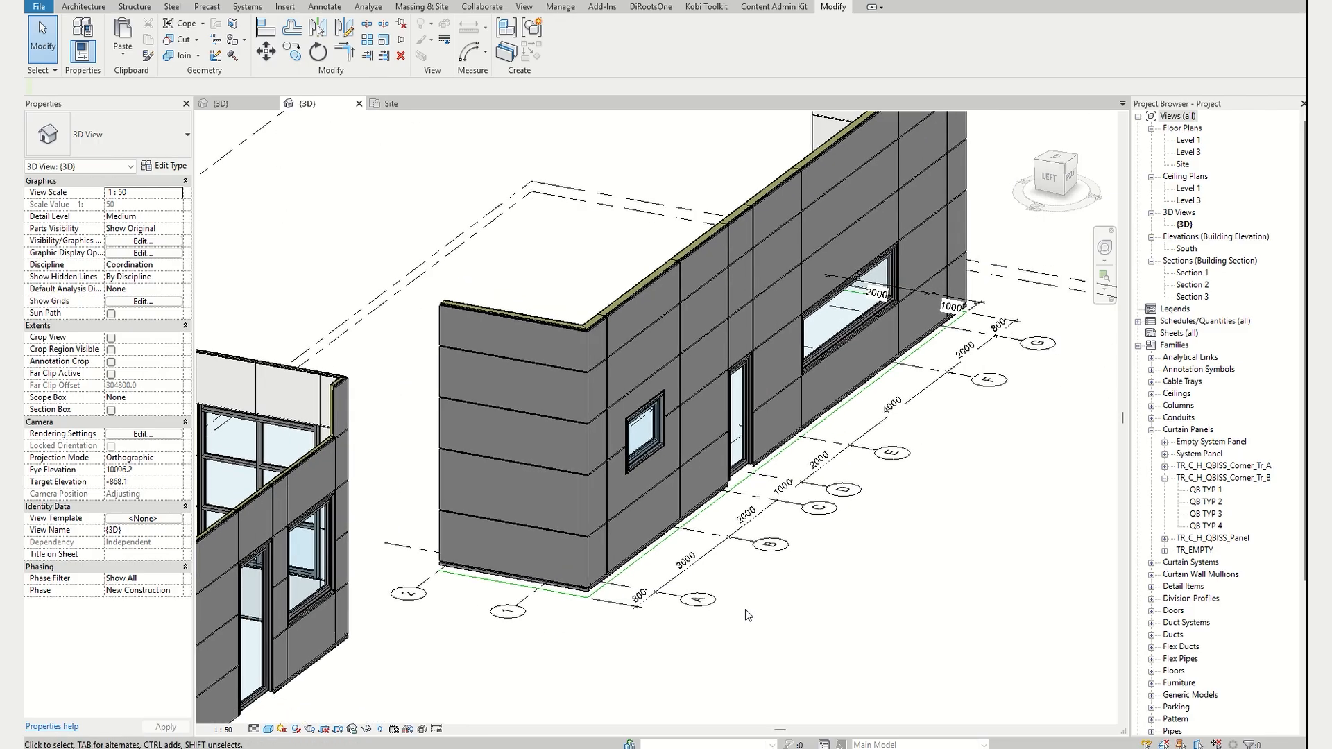
{"action": "mouse_move", "coordinate": [633, 2]}
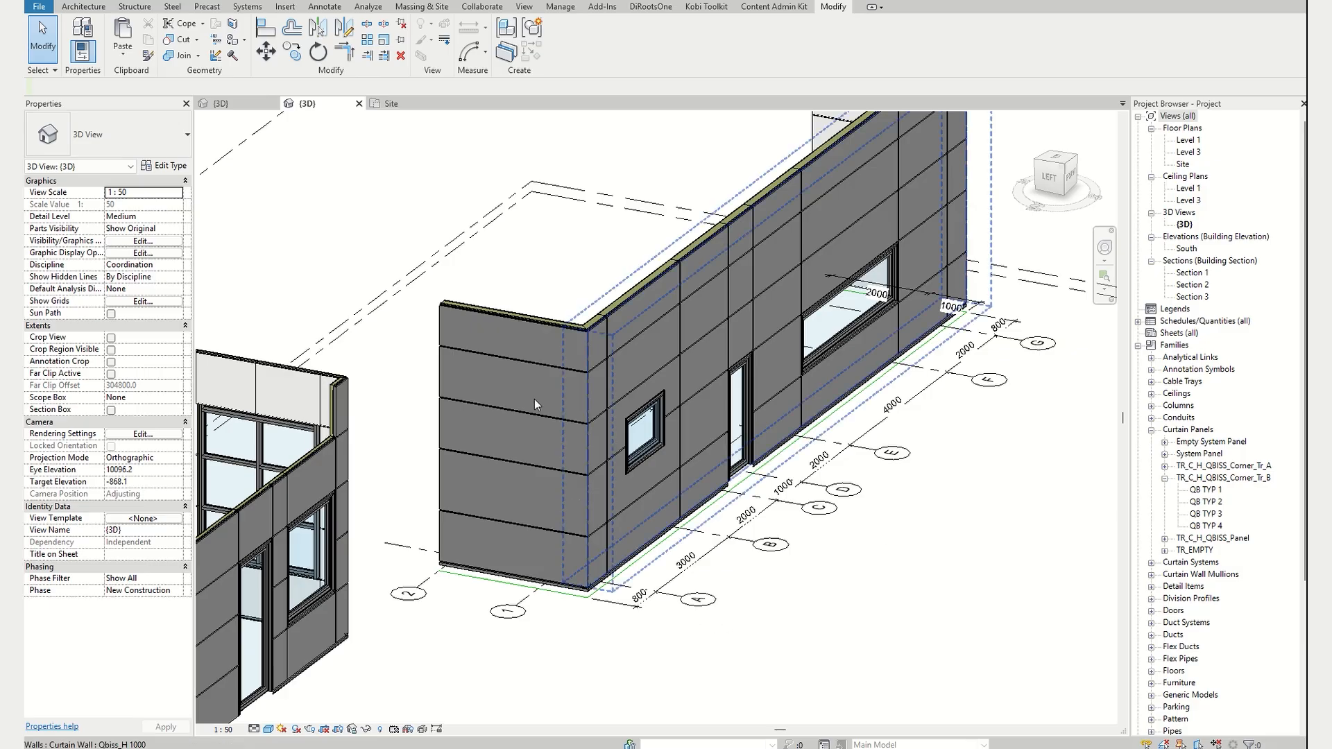
{"action": "left_click", "coordinate": [245, 105]}
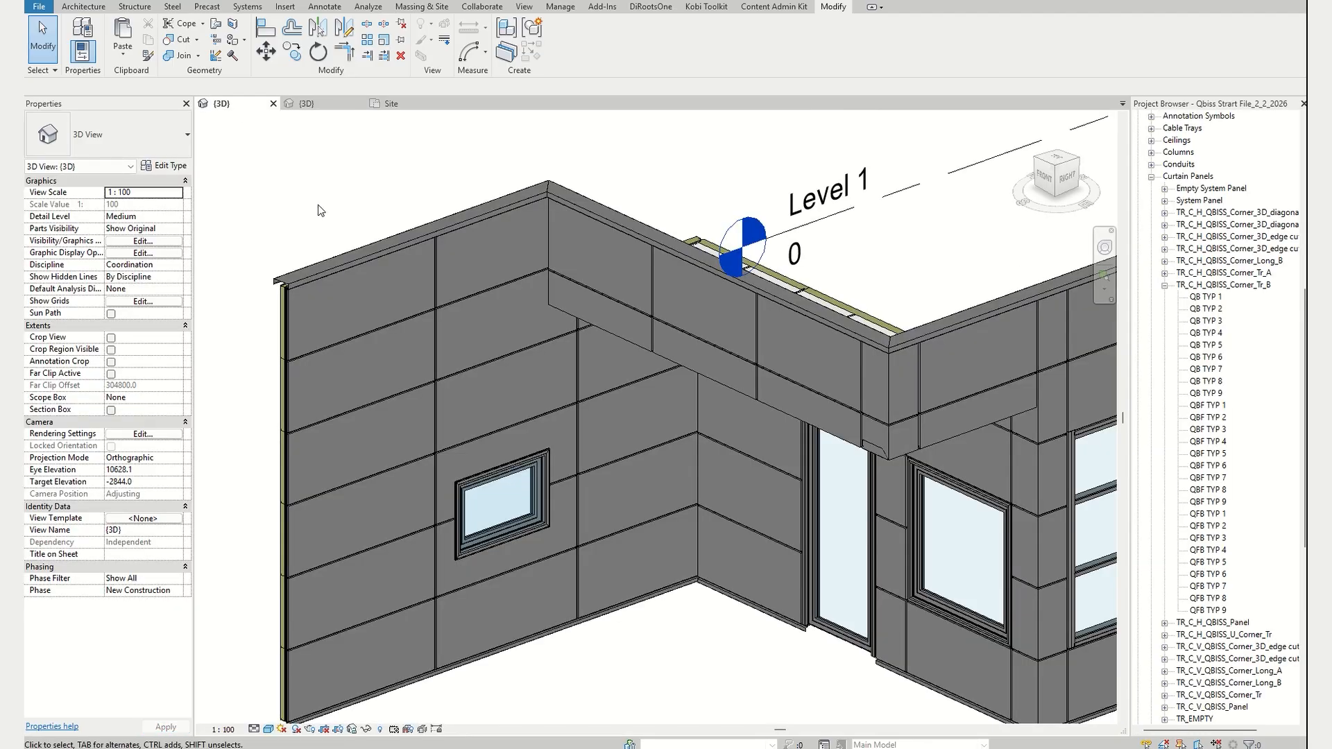
{"action": "left_click", "coordinate": [315, 260]}
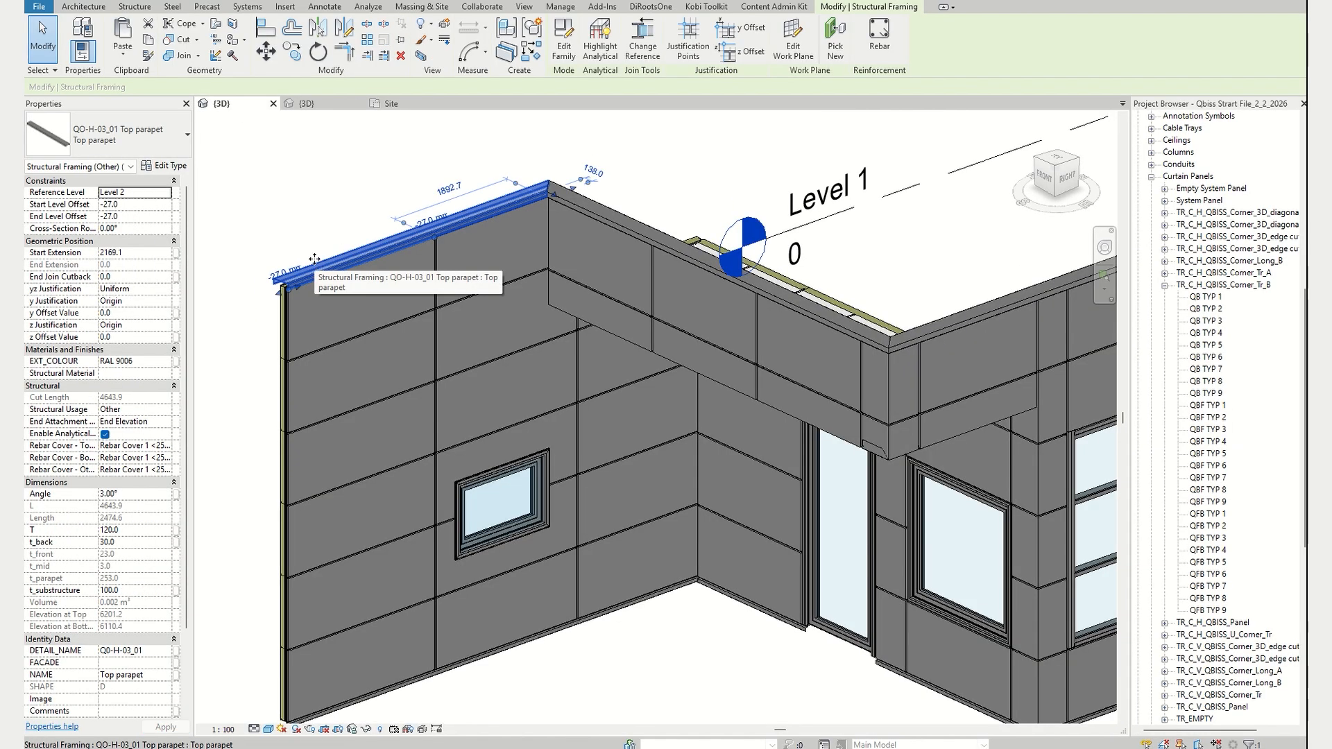
{"action": "left_click", "coordinate": [306, 103]}
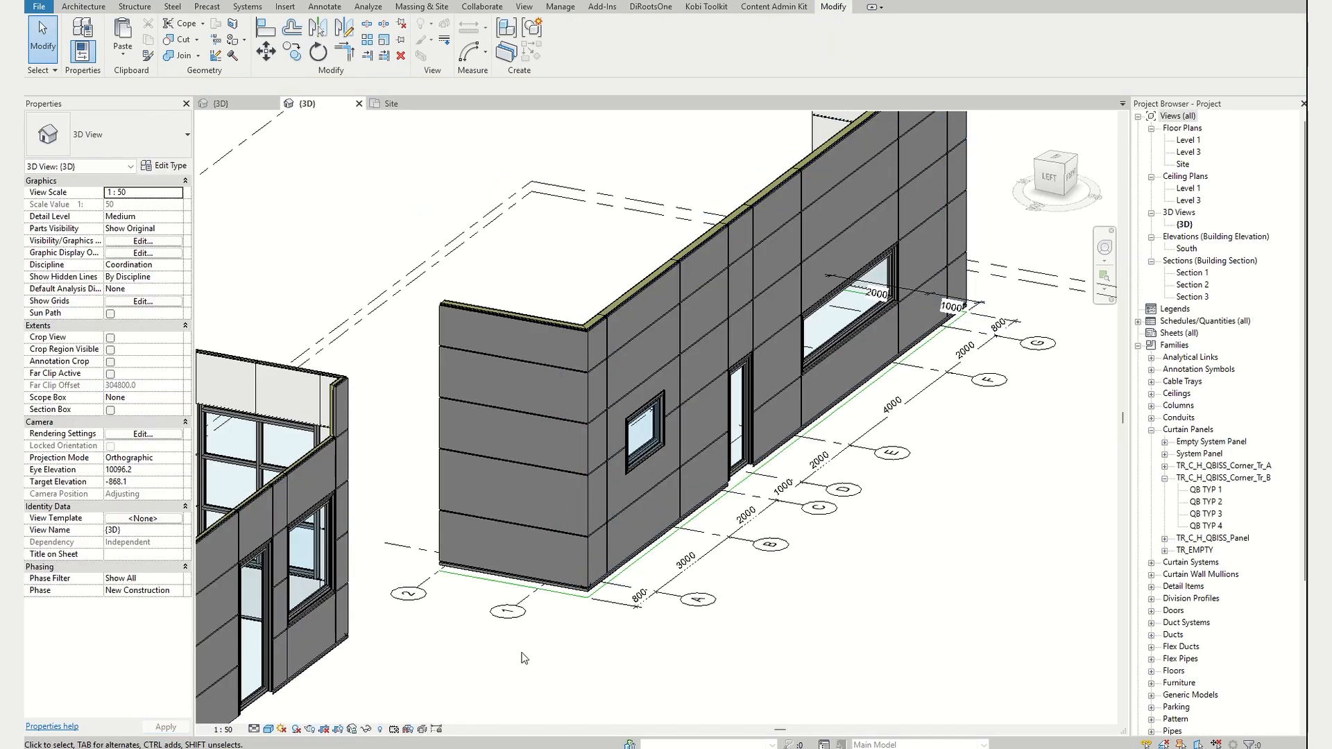
{"action": "key", "text": "ctrl+v"}
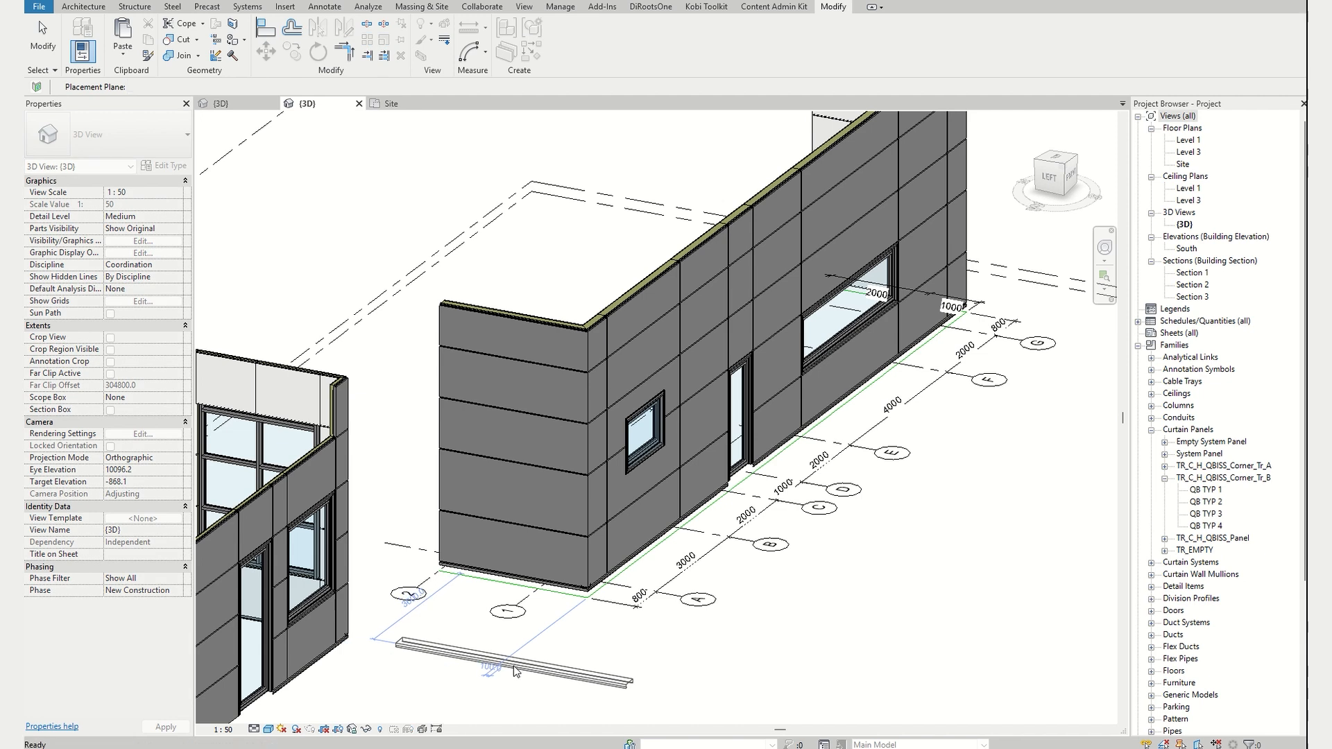
{"action": "left_click", "coordinate": [553, 685]}
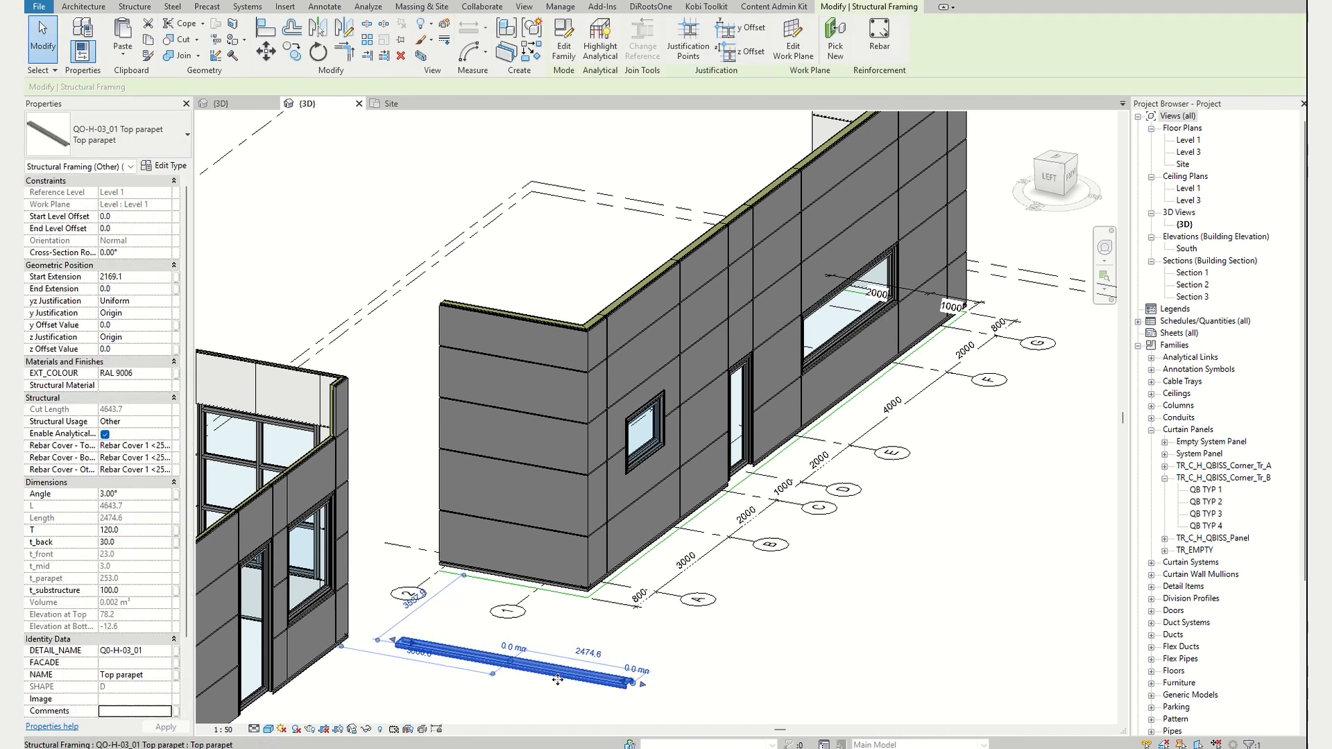
- Create a similar QO-H-03_01 Top parapet beam by picking the top panel edge of the end wall near grid A
{"action": "left_click", "coordinate": [531, 51]}
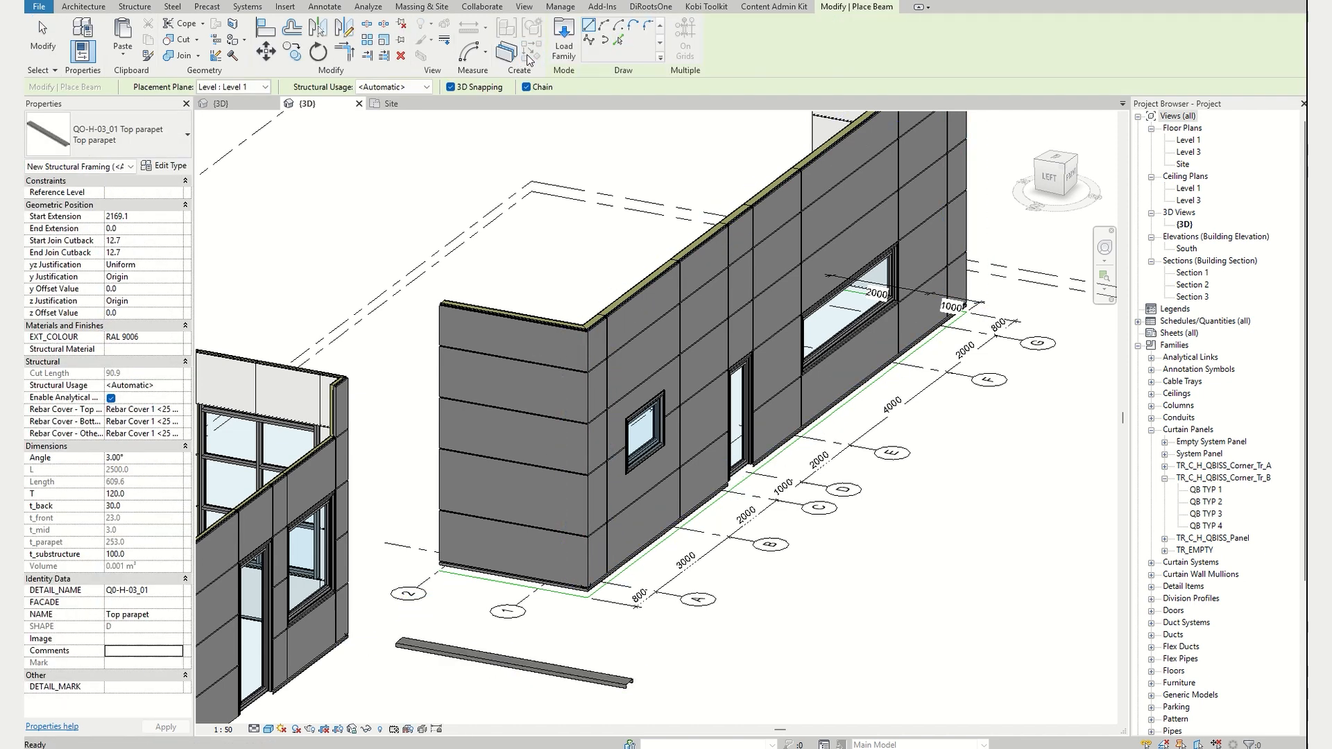
{"action": "left_click", "coordinate": [618, 39]}
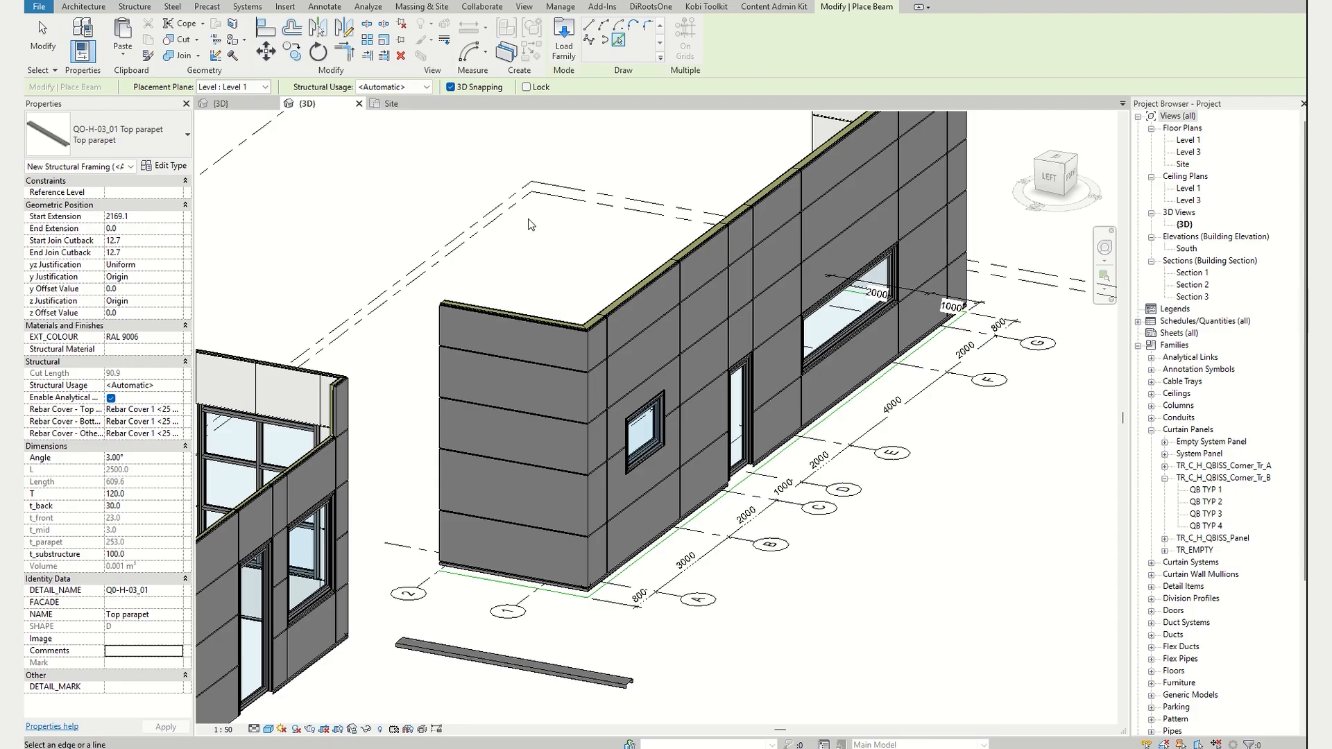
{"action": "scroll", "coordinate": [552, 410], "scroll_direction": "up", "scroll_amount": 5}
{"action": "scroll", "coordinate": [555, 406], "scroll_direction": "down", "scroll_amount": 2}
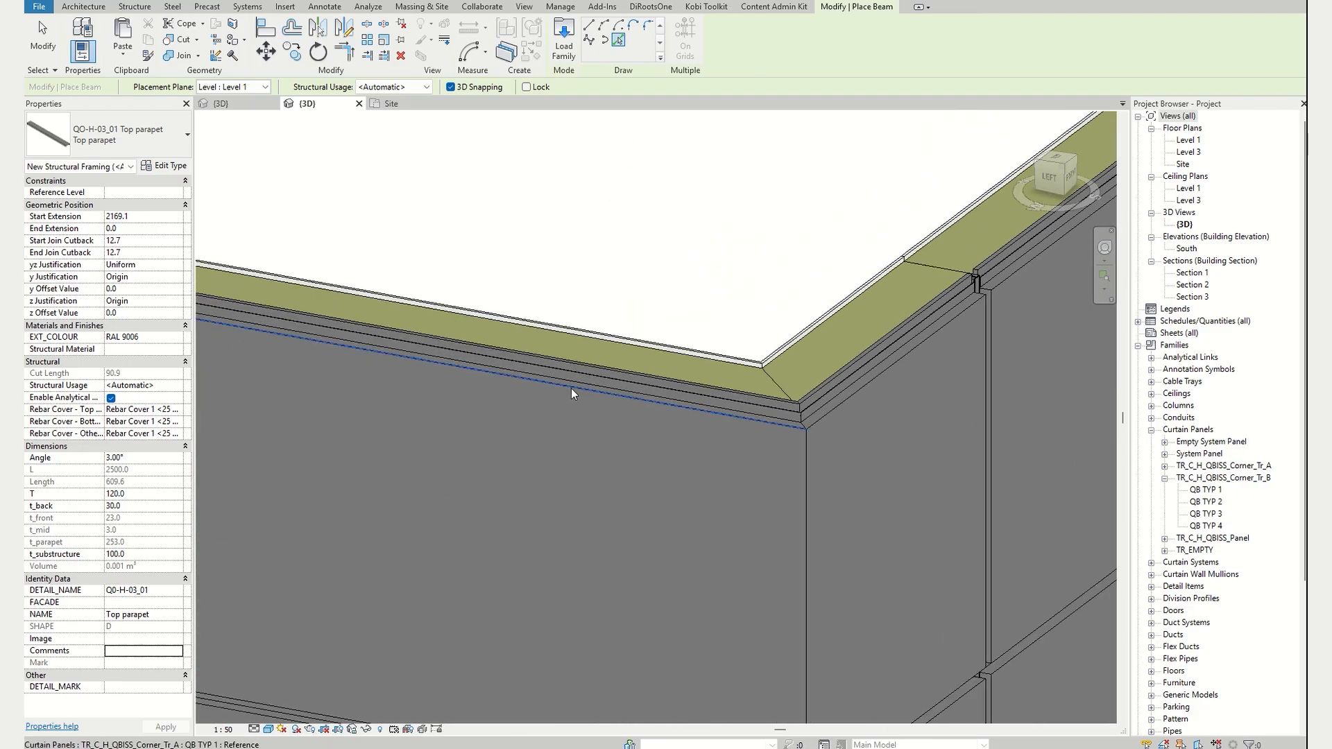
{"action": "scroll", "coordinate": [576, 392], "scroll_direction": "up", "scroll_amount": 4}
{"action": "scroll", "coordinate": [958, 319], "scroll_direction": "up", "scroll_amount": 2}
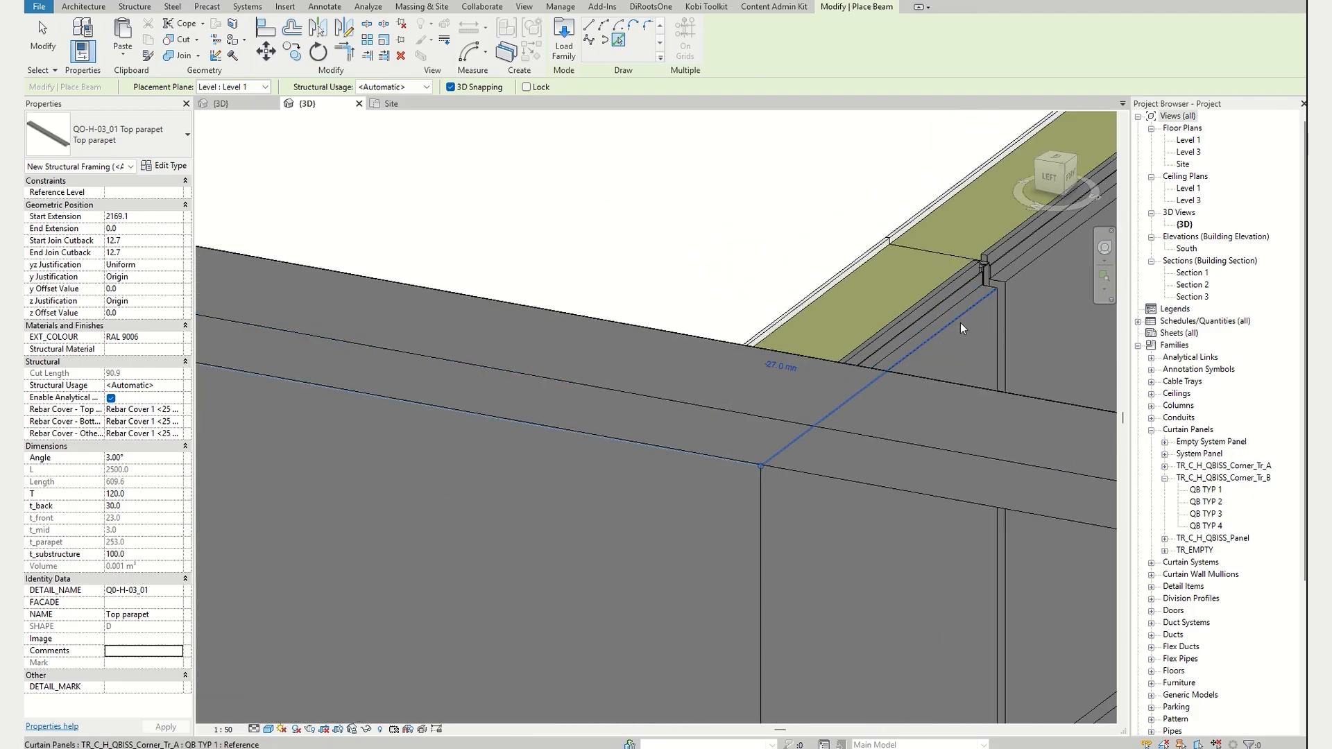
- Place further top parapet beams on the front corner panel's top edge at grid A and the far end wall's top edge beyond grid G
{"action": "scroll", "coordinate": [930, 324], "scroll_direction": "down", "scroll_amount": 4}
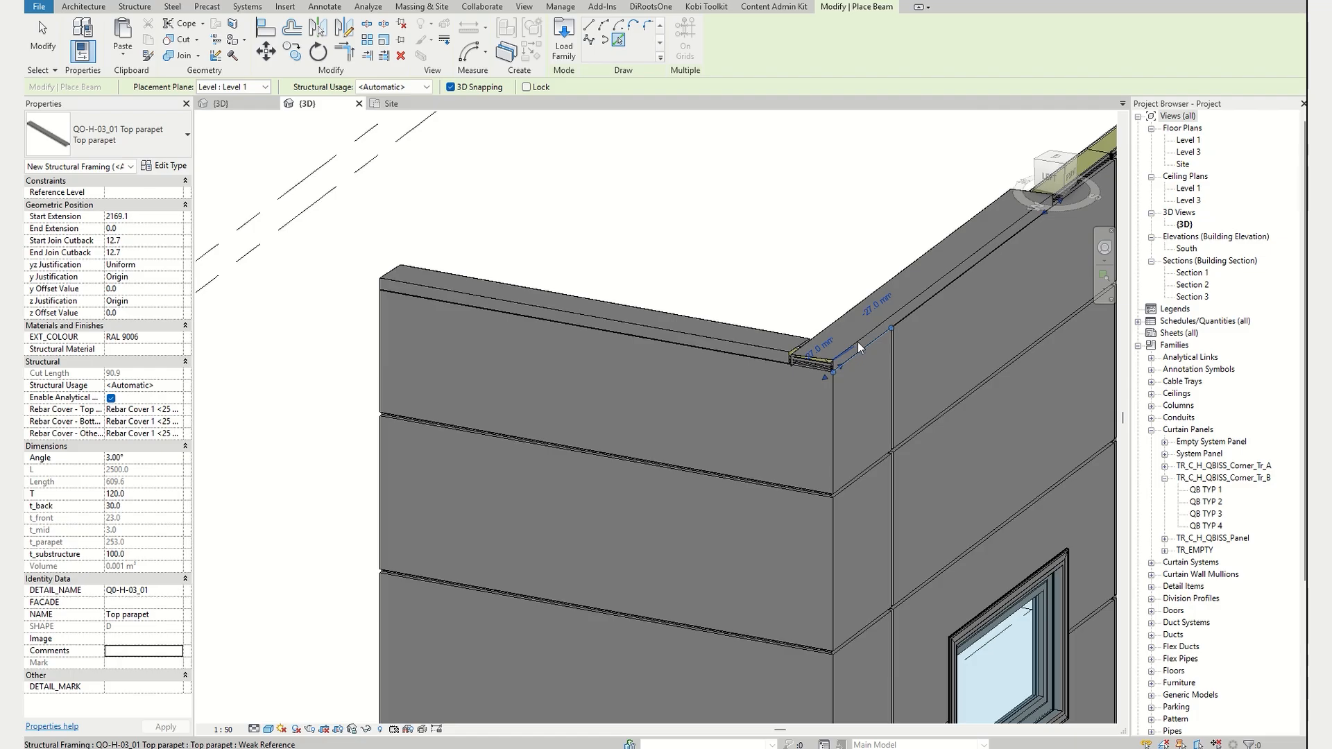
{"action": "scroll", "coordinate": [858, 343], "scroll_direction": "down", "scroll_amount": 3}
{"action": "middle_click_drag", "start_coordinate": [858, 343], "coordinate": [601, 505]}
{"action": "middle_click_drag", "start_coordinate": [1022, 294], "coordinate": [696, 535]}
{"action": "scroll", "coordinate": [753, 399], "scroll_direction": "up", "scroll_amount": 8}
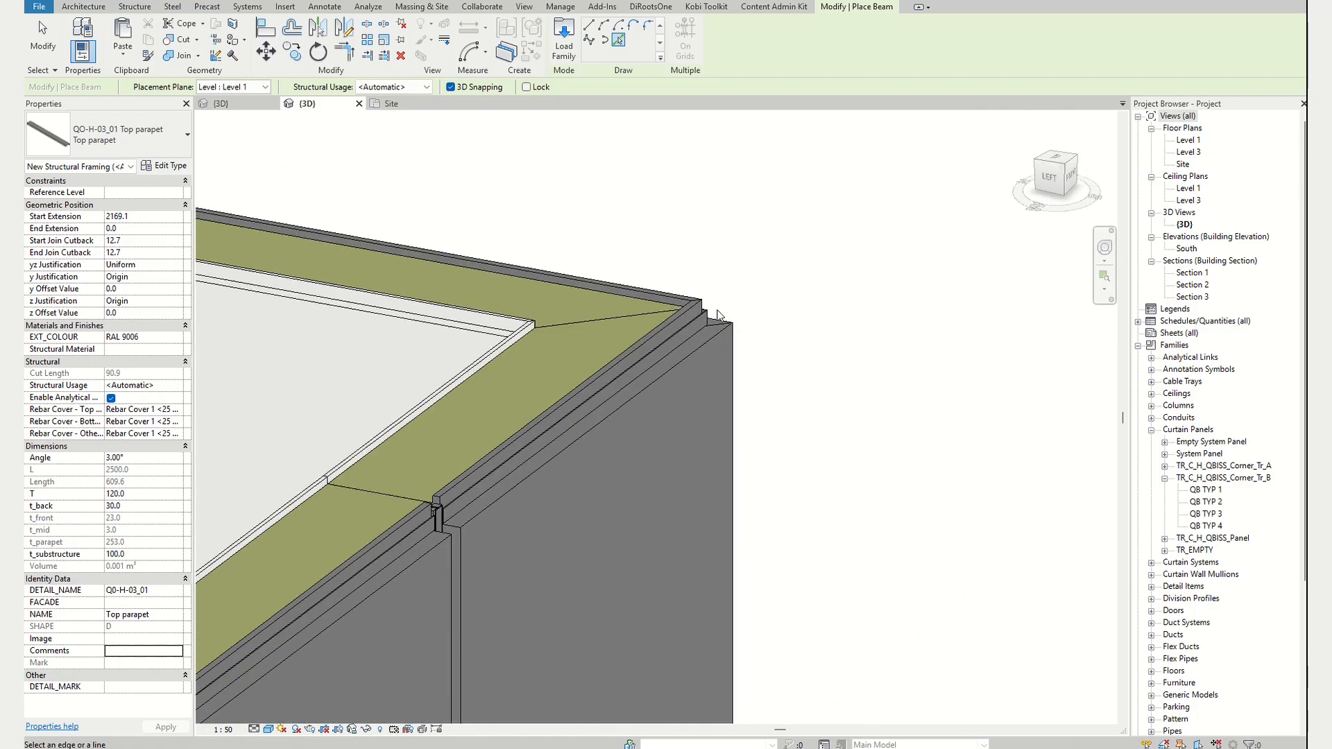
{"action": "scroll", "coordinate": [718, 315], "scroll_direction": "up", "scroll_amount": 2}
{"action": "scroll", "coordinate": [749, 341], "scroll_direction": "up", "scroll_amount": 2}
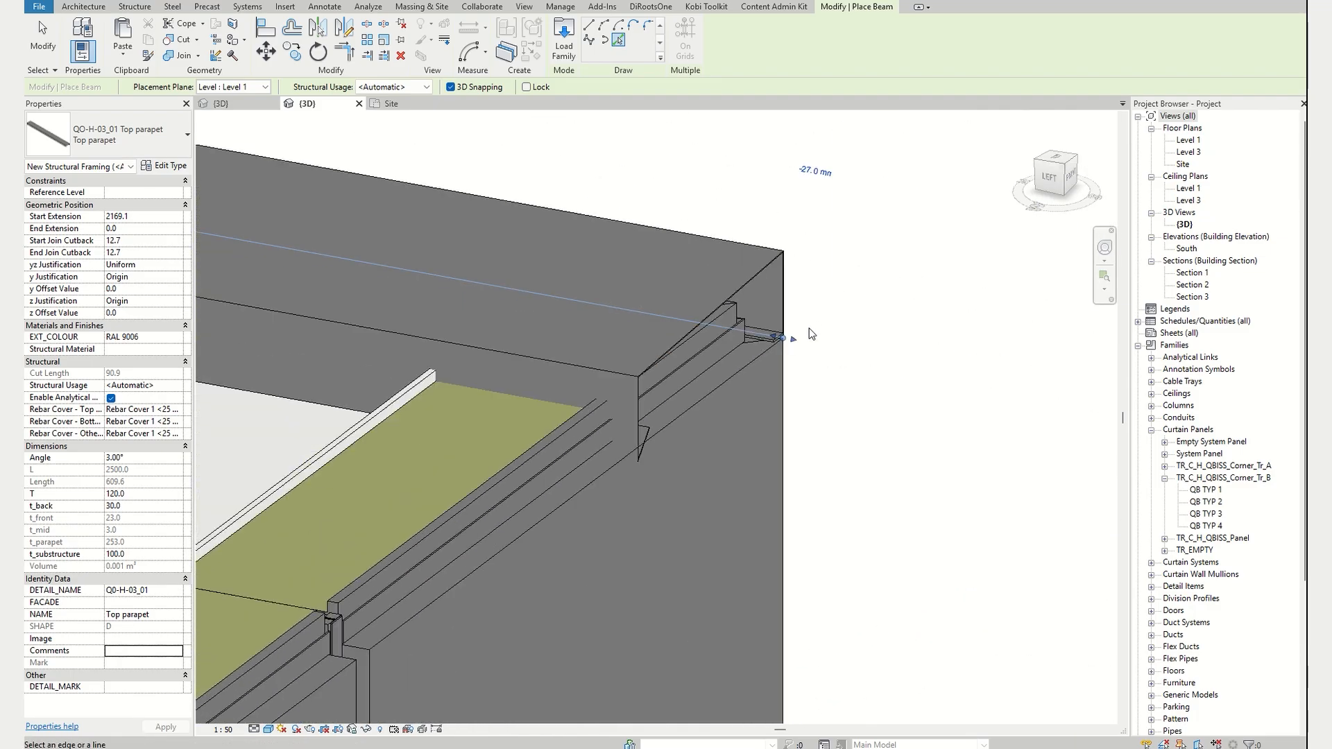
{"action": "scroll", "coordinate": [810, 334], "scroll_direction": "down", "scroll_amount": 8}
{"action": "middle_click_drag", "start_coordinate": [437, 683], "coordinate": [714, 448]}
{"action": "middle_click_drag", "start_coordinate": [407, 578], "coordinate": [585, 421]}
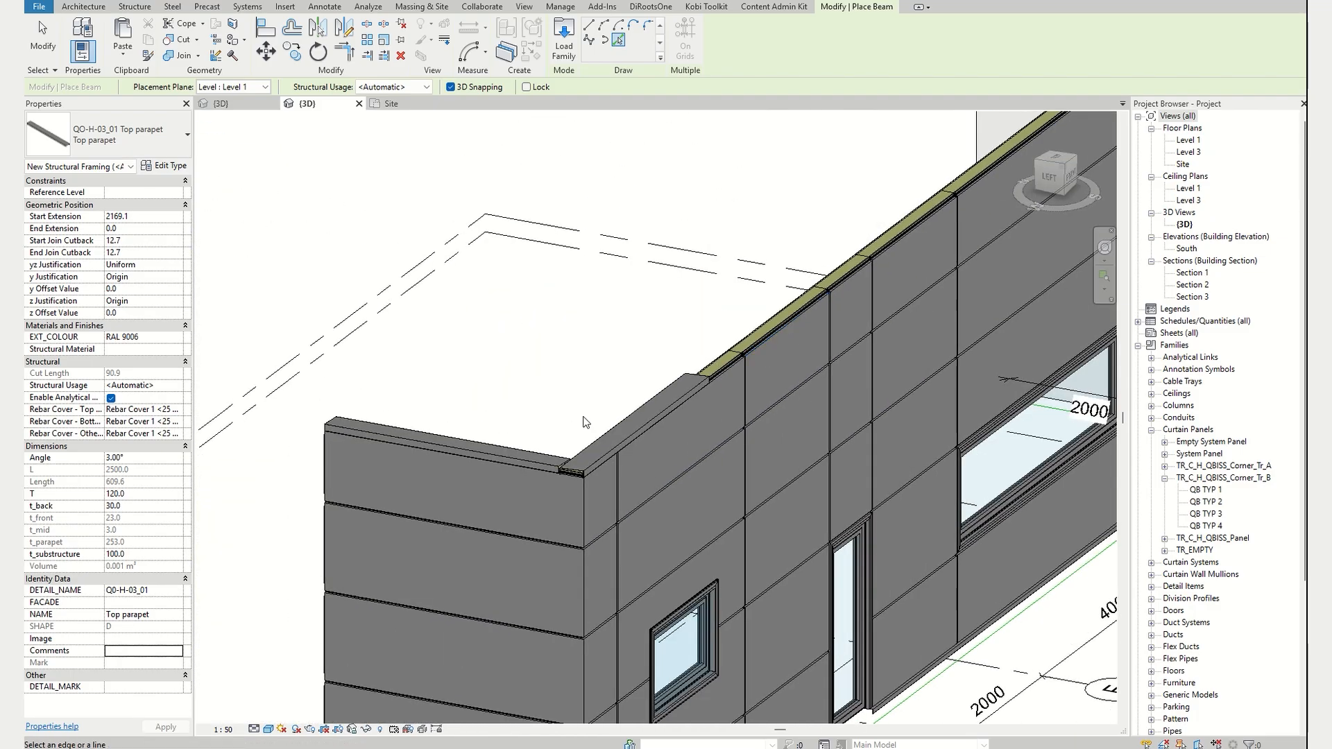
{"action": "key", "text": "Escape"}
{"action": "key", "text": "Escape"}
- Disallow the join at the corner end of the grid A end wall's parapet beam and pull that end back to the building corner
{"action": "scroll", "coordinate": [555, 485], "scroll_direction": "up", "scroll_amount": 5}
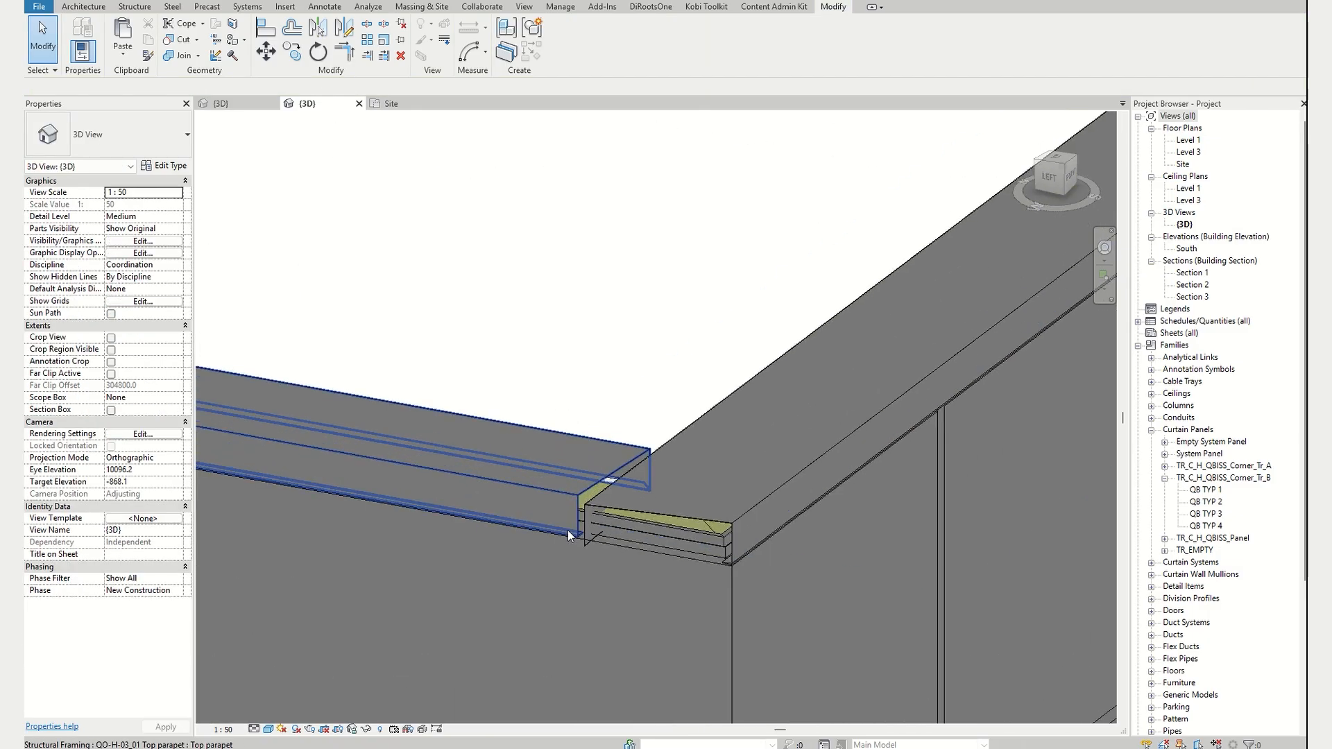
{"action": "left_click", "coordinate": [572, 514]}
{"action": "scroll", "coordinate": [716, 564], "scroll_direction": "up", "scroll_amount": 2}
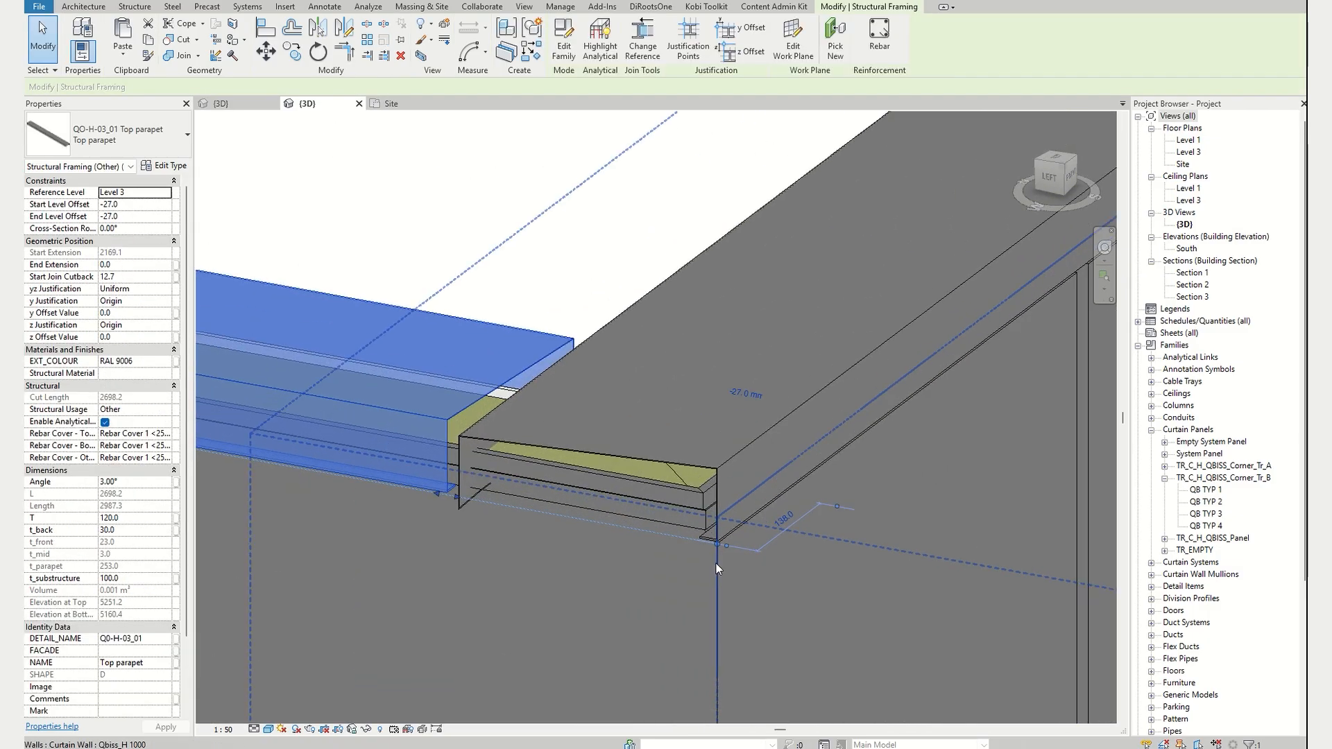
{"action": "scroll", "coordinate": [715, 548], "scroll_direction": "up", "scroll_amount": 1}
{"action": "right_click", "coordinate": [716, 542]}
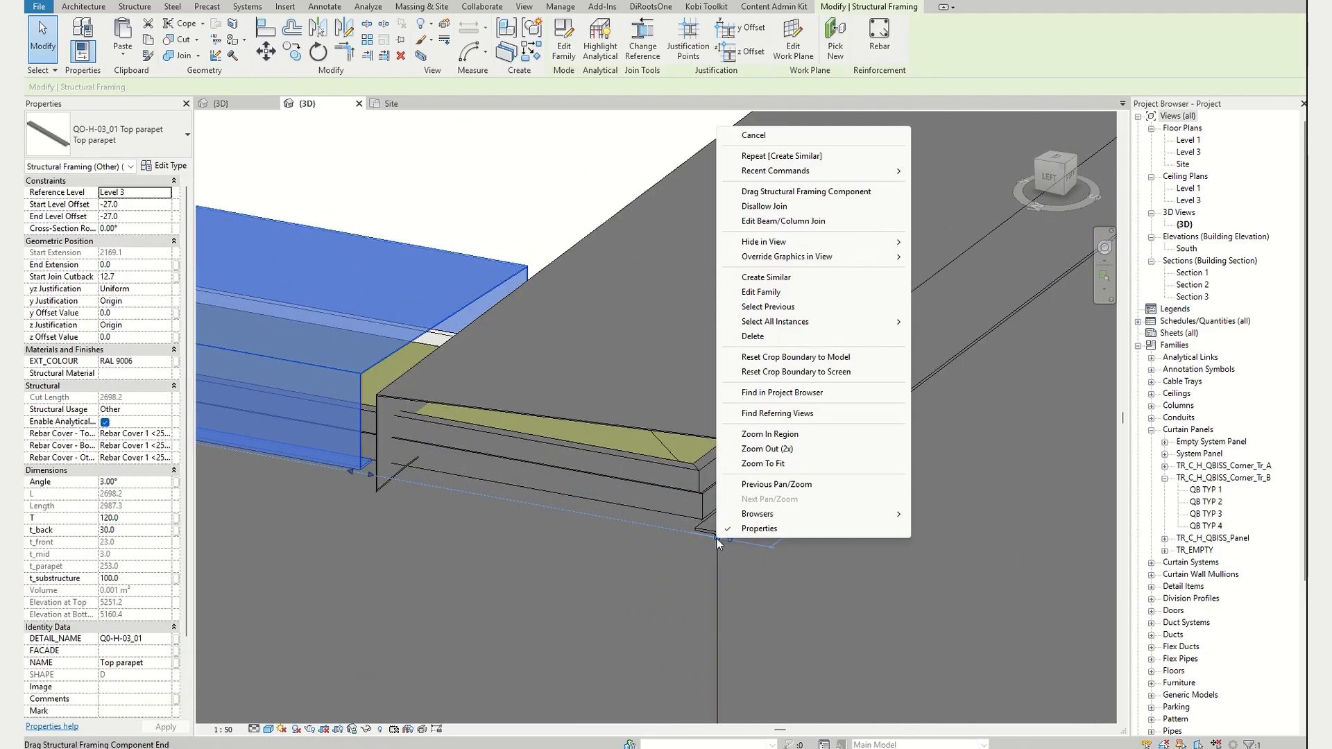
{"action": "left_click", "coordinate": [784, 208]}
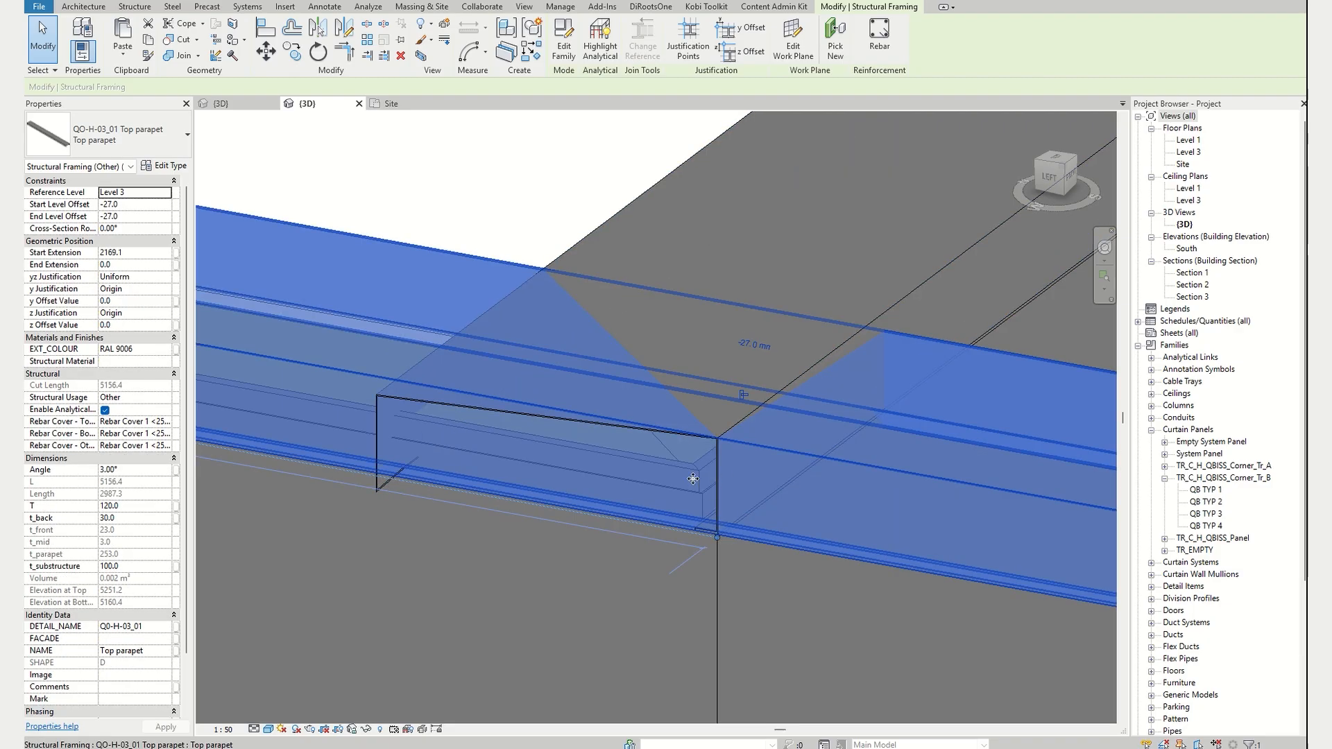
{"action": "scroll", "coordinate": [693, 479], "scroll_direction": "down", "scroll_amount": 5}
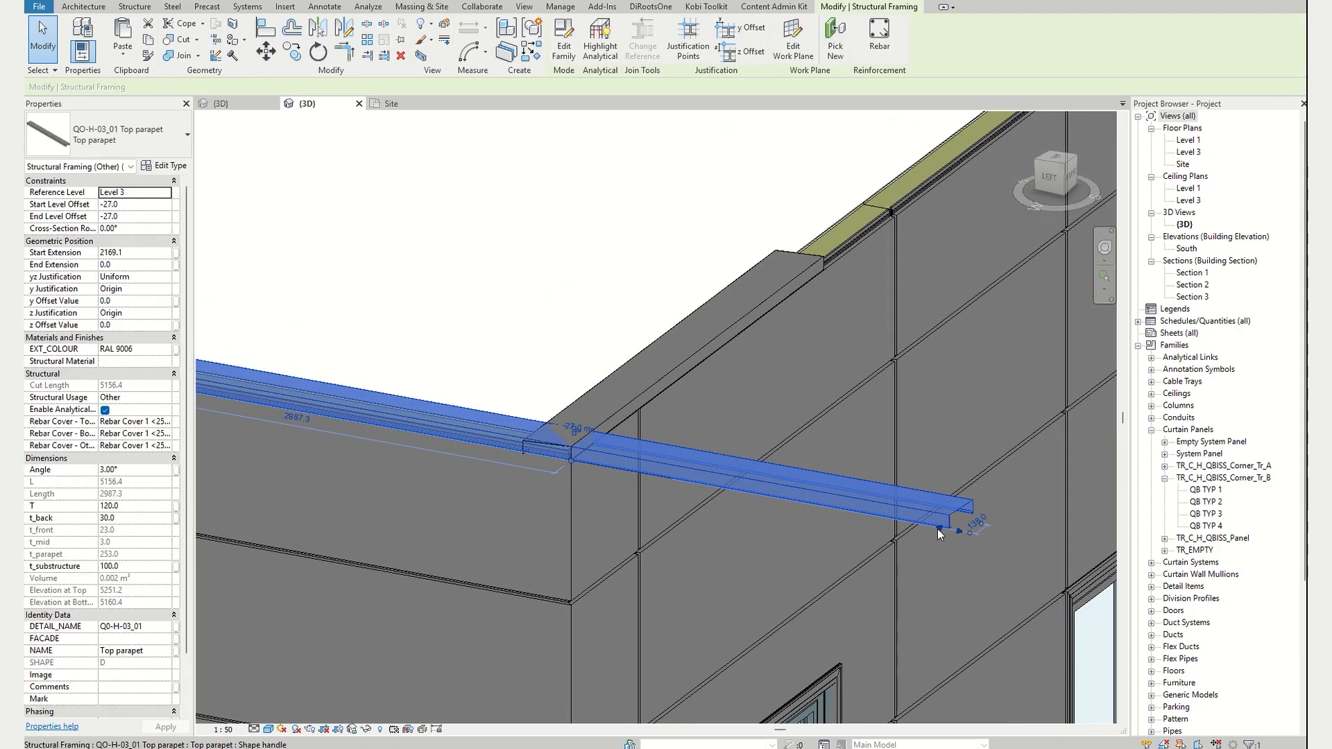
{"action": "scroll", "coordinate": [947, 530], "scroll_direction": "up", "scroll_amount": 2}
{"action": "left_click_drag", "start_coordinate": [960, 531], "coordinate": [383, 423]}
{"action": "key", "text": "Escape"}
{"action": "middle_click_drag", "start_coordinate": [344, 265], "coordinate": [516, 261]}
{"action": "scroll", "coordinate": [425, 283], "scroll_direction": "up", "scroll_amount": 1}
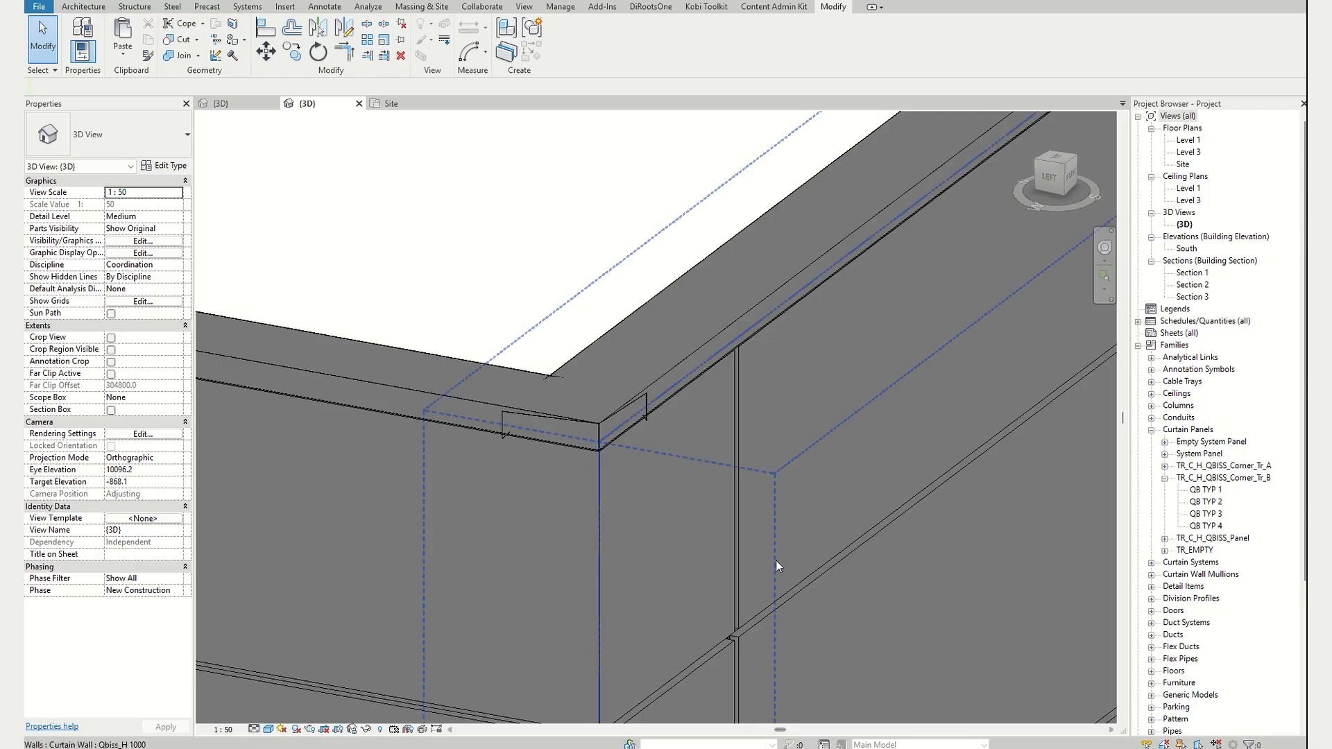
- Draw a diagonal reference plane in the Site plan, starting at the inner corner of the parapet beams near grid A
{"action": "left_click", "coordinate": [387, 104]}
{"action": "scroll", "coordinate": [512, 496], "scroll_direction": "up", "scroll_amount": 5}
{"action": "scroll", "coordinate": [512, 494], "scroll_direction": "up", "scroll_amount": 2}
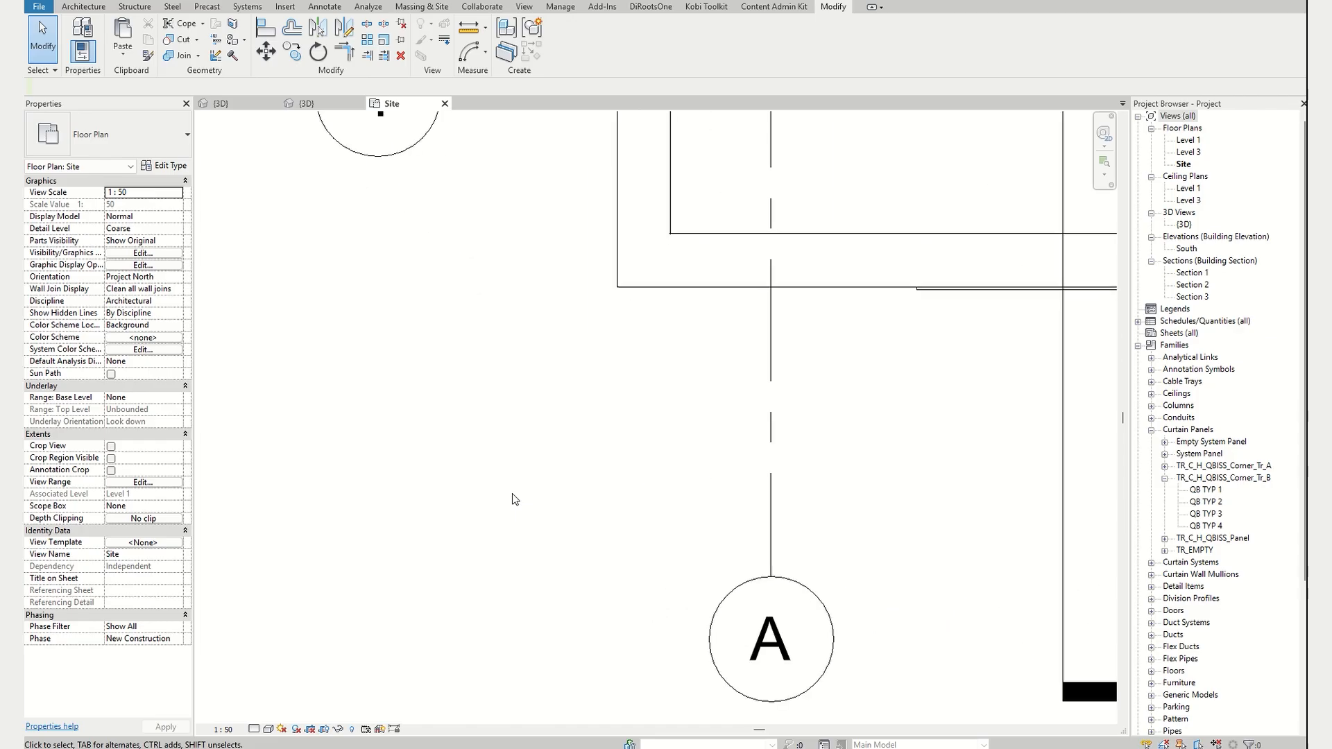
{"action": "scroll", "coordinate": [512, 493], "scroll_direction": "up", "scroll_amount": 3}
{"action": "middle_click_drag", "start_coordinate": [728, 380], "coordinate": [550, 670]}
{"action": "scroll", "coordinate": [628, 225], "scroll_direction": "up", "scroll_amount": 2}
{"action": "left_click", "coordinate": [85, 7]}
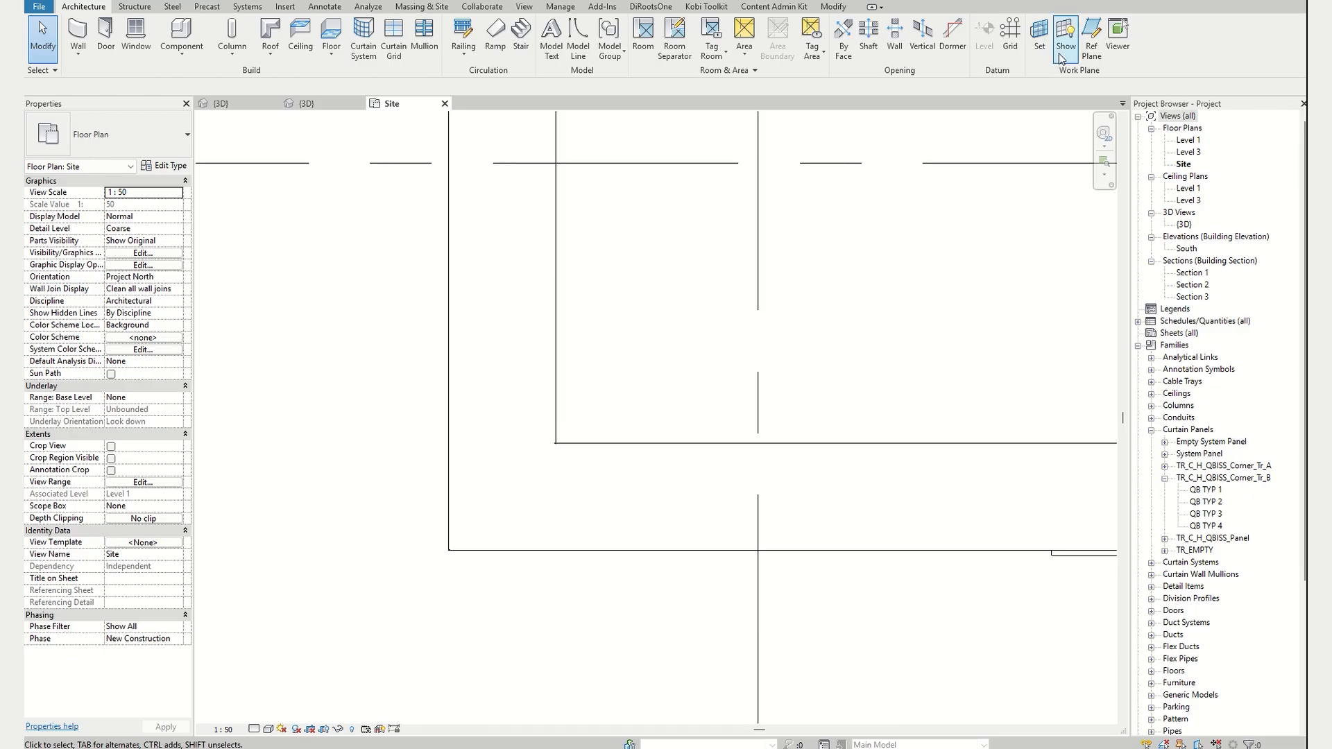
{"action": "left_click", "coordinate": [1091, 42]}
{"action": "scroll", "coordinate": [623, 361], "scroll_direction": "up", "scroll_amount": 1}
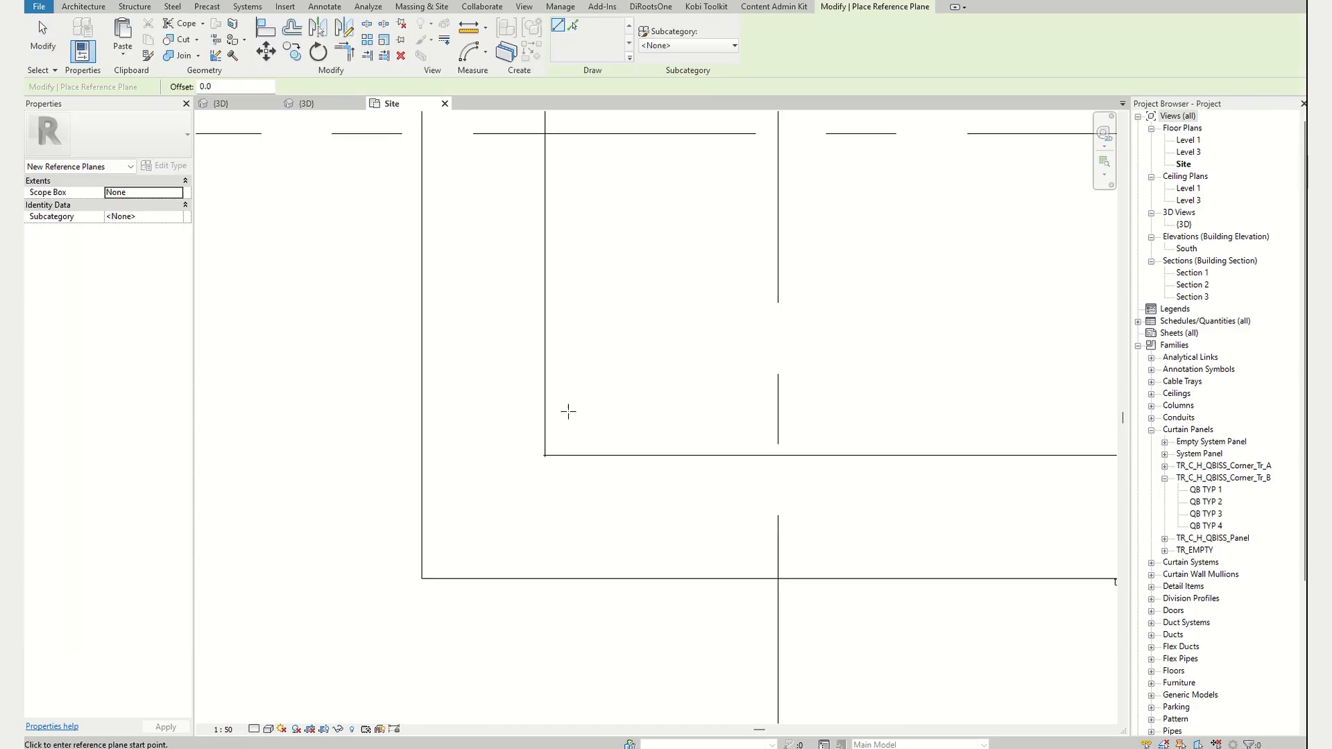
{"action": "left_click", "coordinate": [545, 455]}
{"action": "left_click", "coordinate": [607, 393]}
{"action": "key", "text": "Escape"}
{"action": "key", "text": "Escape"}
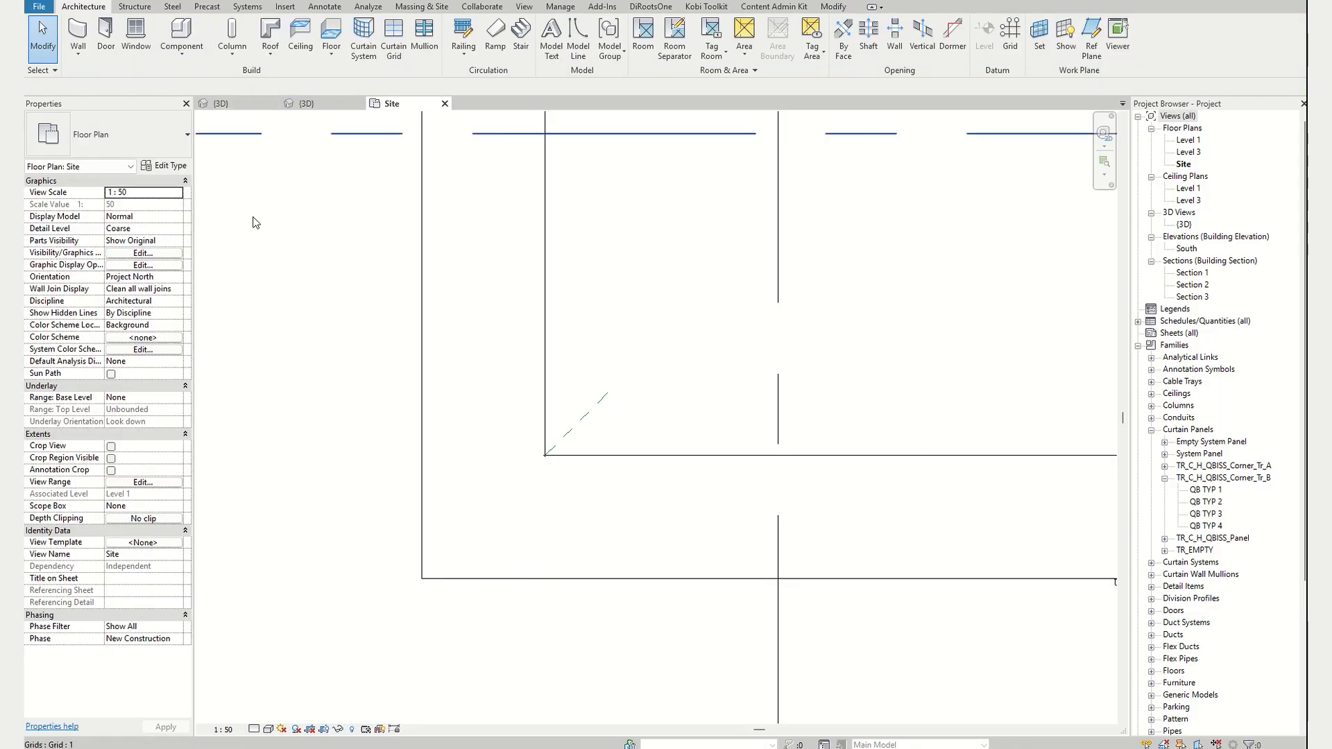
- Cut both top parapet beams at the grid A corner with the diagonal reference plane to mitre them, and return to the 3D view
{"action": "left_click", "coordinate": [524, 408]}
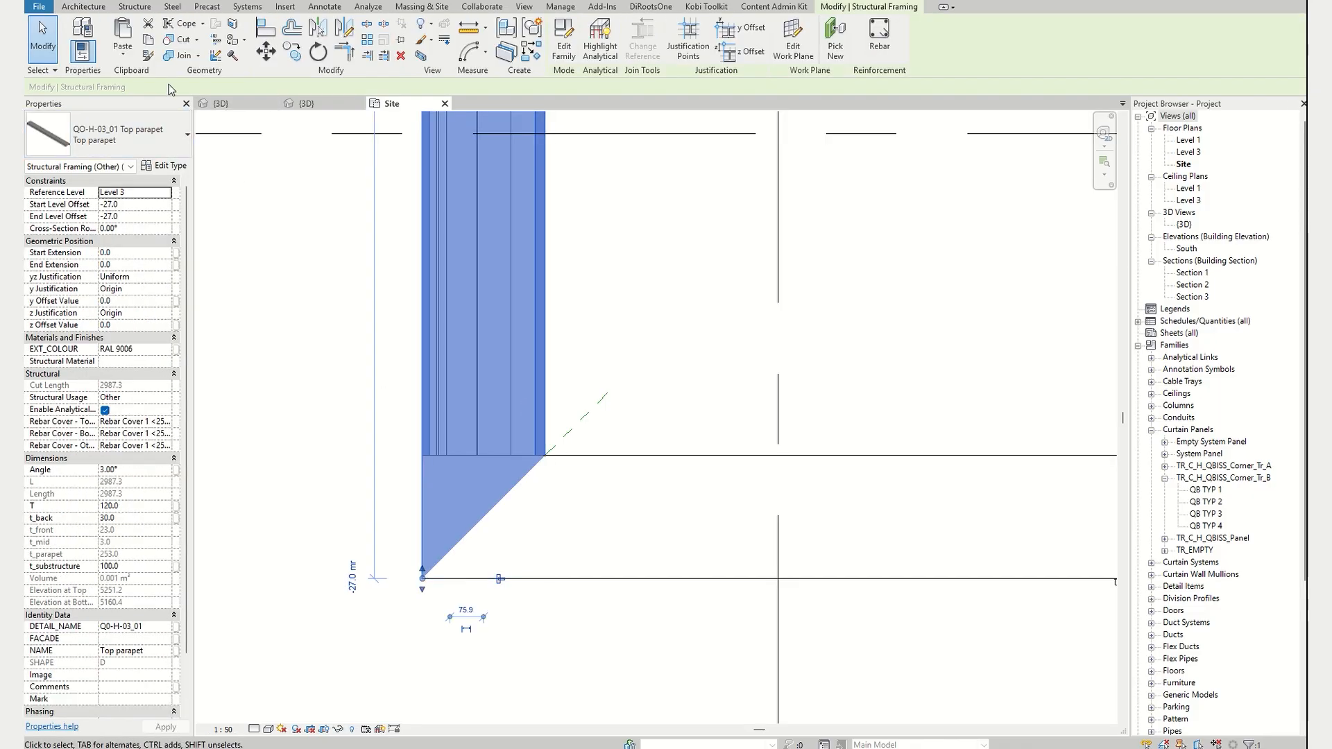
{"action": "left_click", "coordinate": [181, 42]}
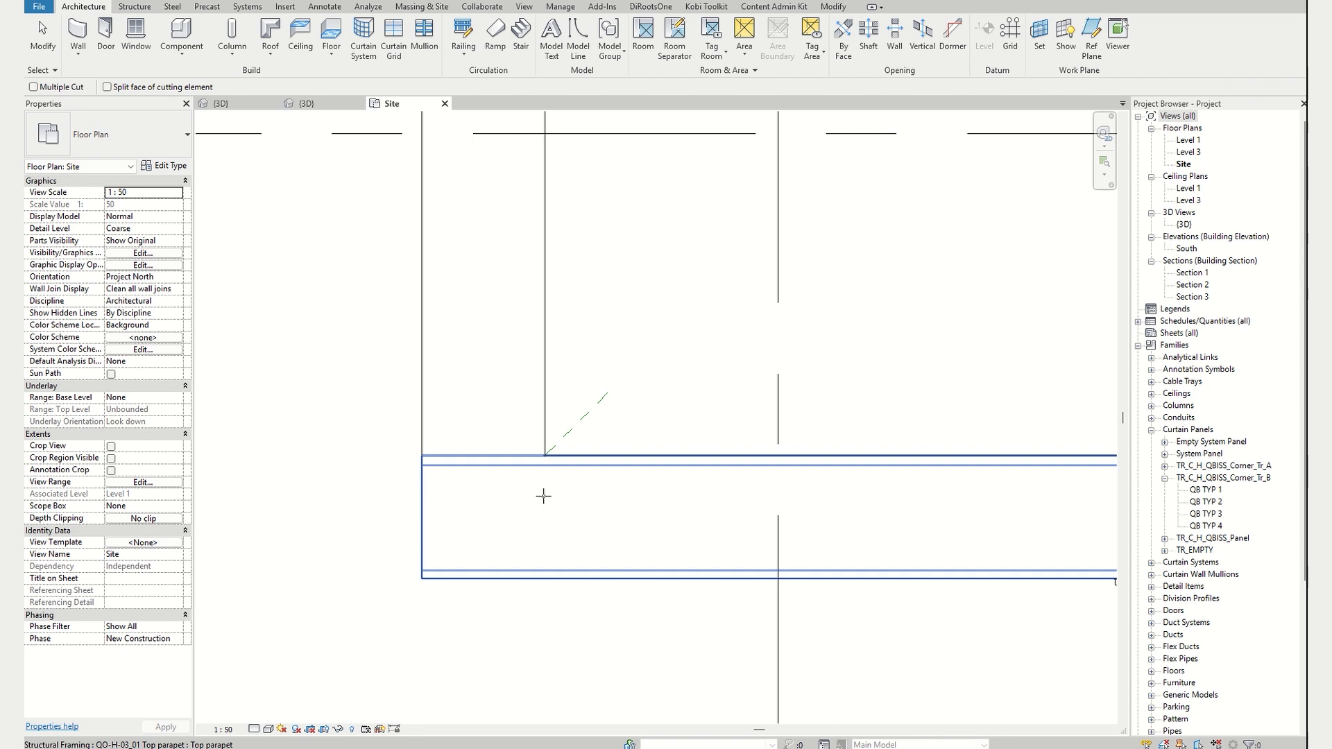
{"action": "left_click", "coordinate": [528, 488]}
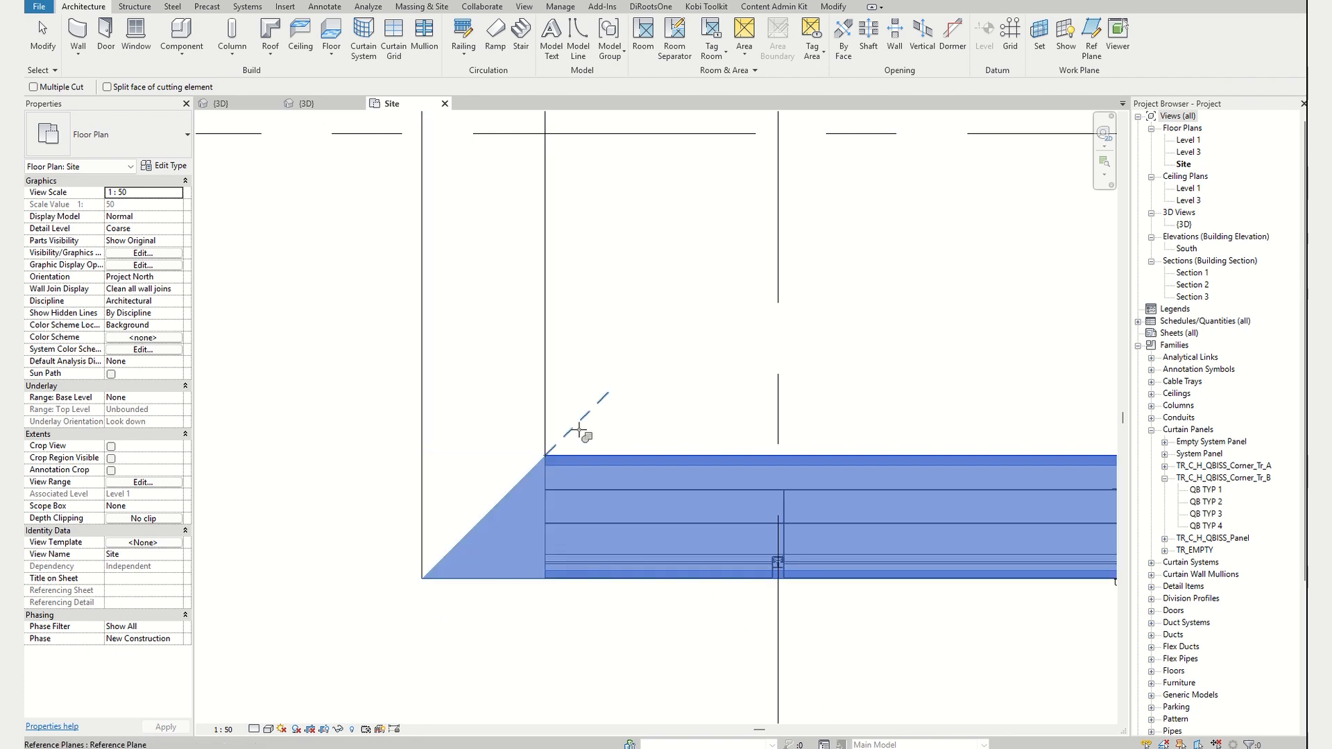
{"action": "left_click", "coordinate": [581, 429]}
{"action": "left_click", "coordinate": [539, 438]}
{"action": "left_click", "coordinate": [569, 432]}
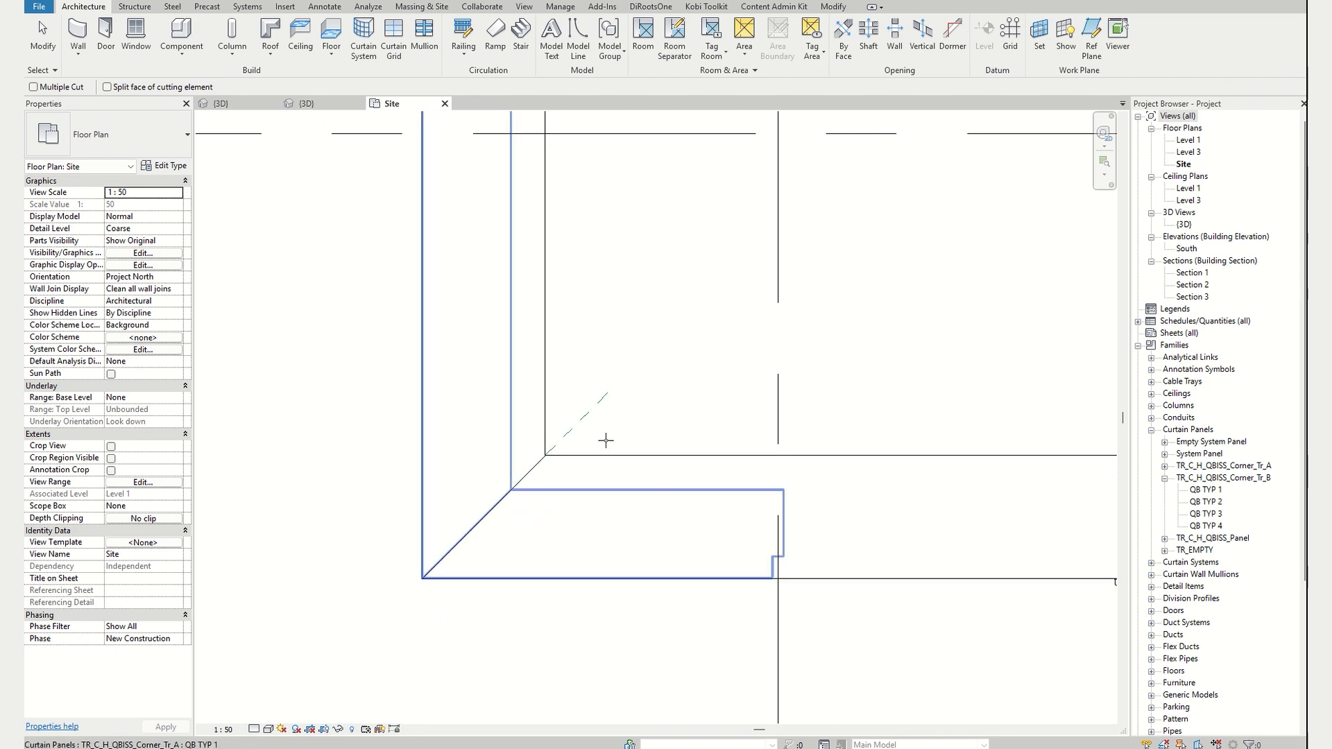
{"action": "left_click", "coordinate": [327, 105]}
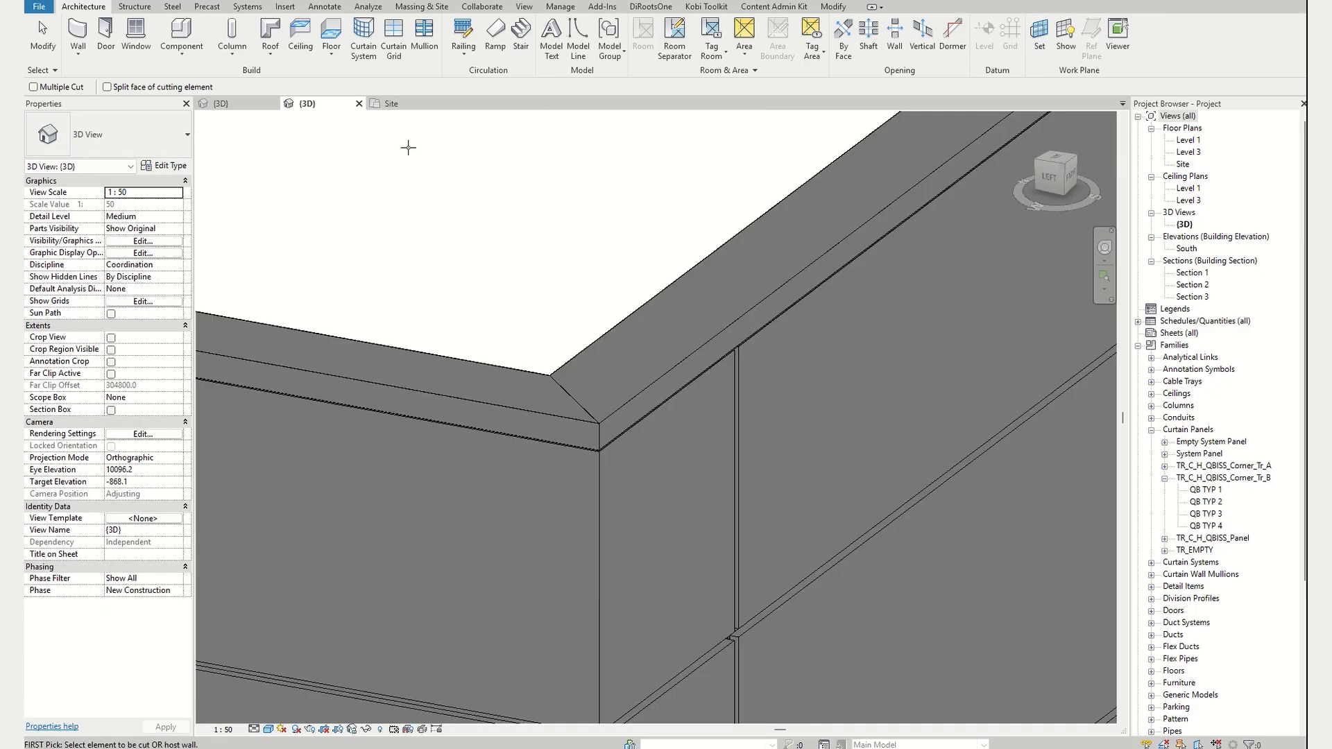
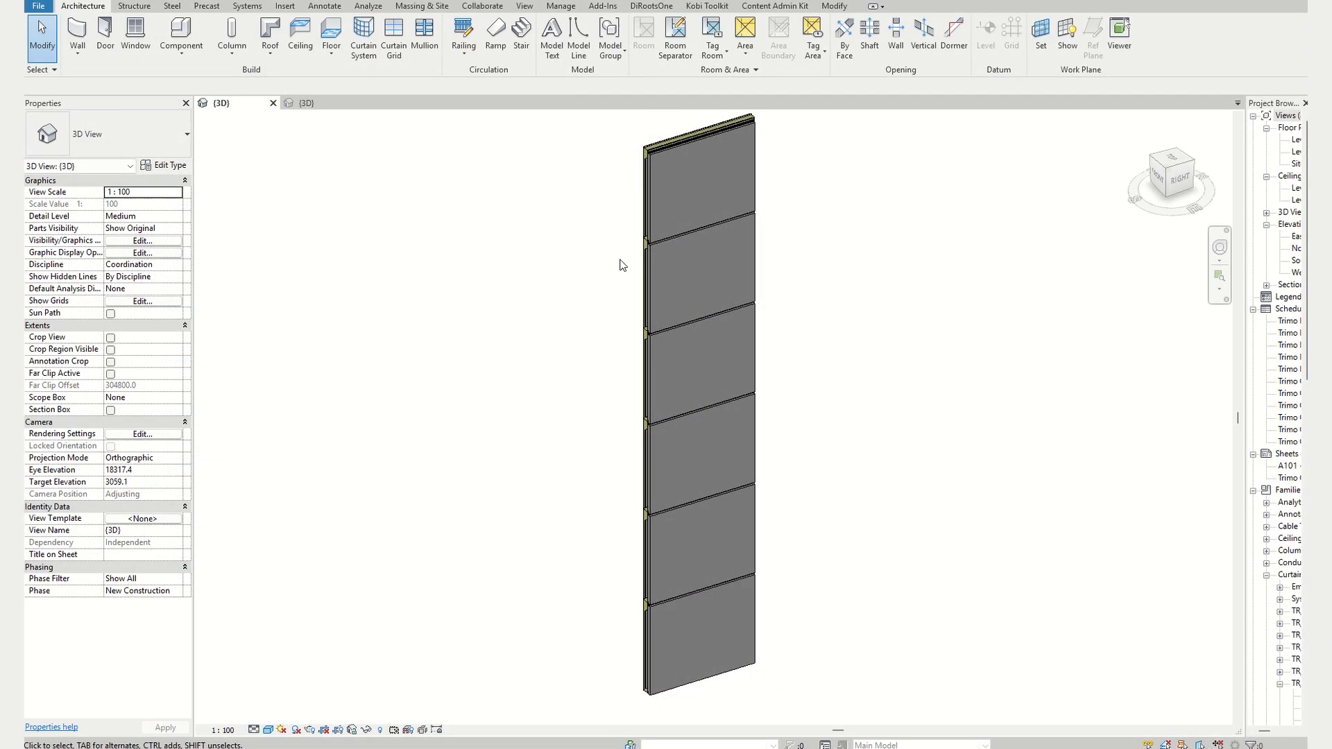
- Review the type properties of the Qbiss_H 1000 curtain wall, including its curtain panel, horizontal grid and mullion settings
{"action": "left_click", "coordinate": [712, 272]}
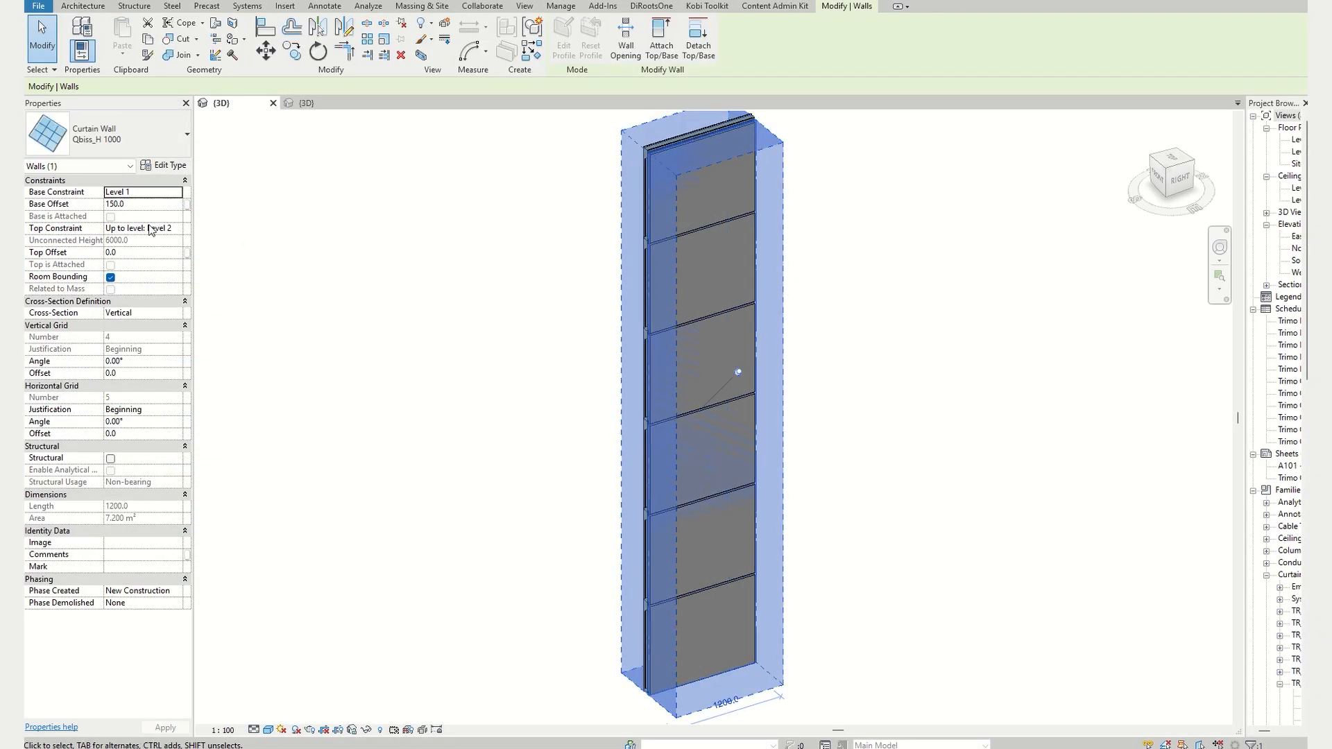
{"action": "left_click", "coordinate": [166, 165]}
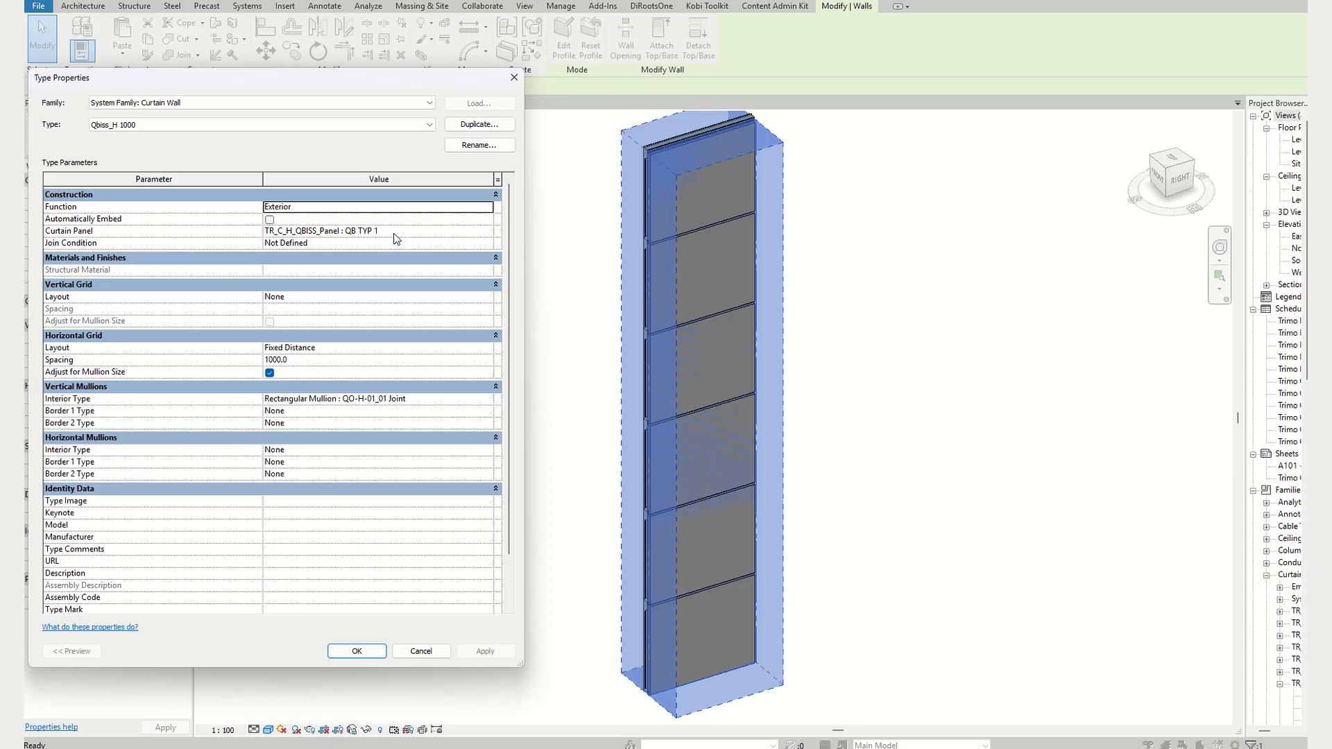
{"action": "left_click", "coordinate": [423, 653]}
{"action": "left_click", "coordinate": [954, 548]}
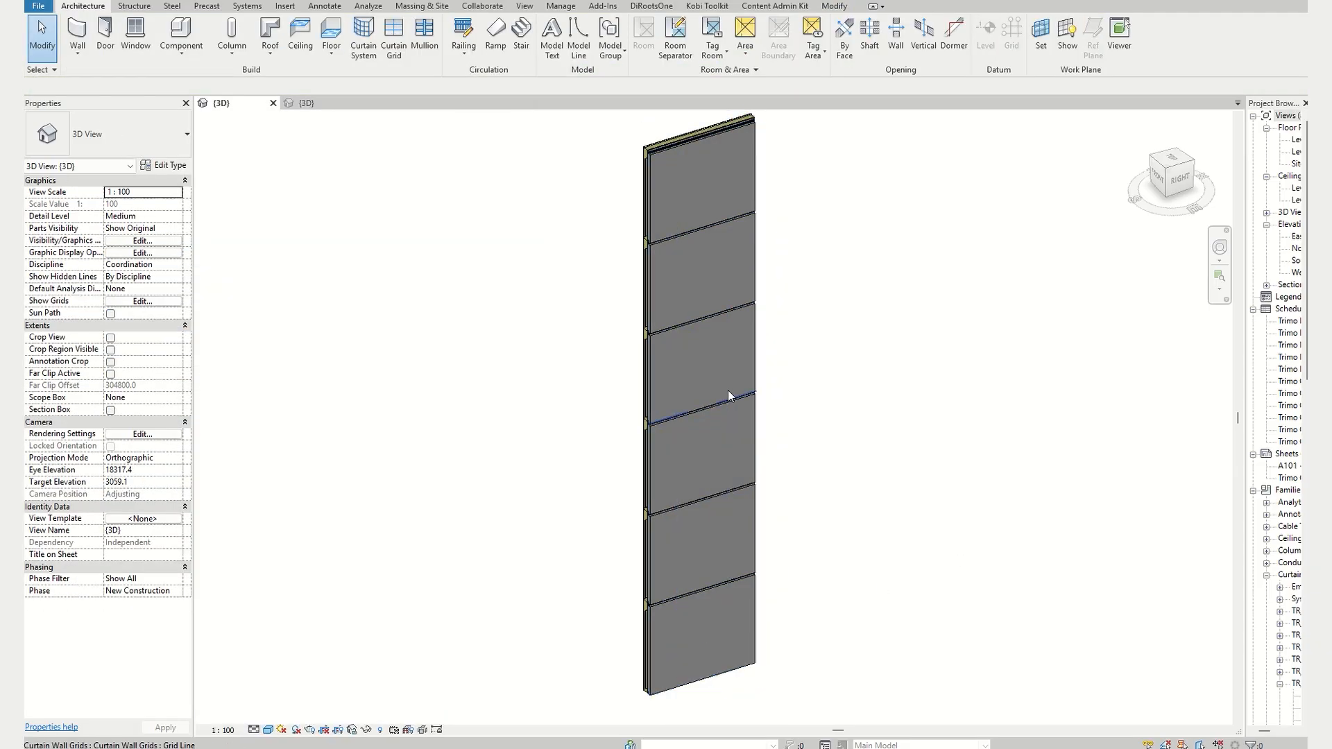
- Select the curtain wall's fourth panel from the base and review the available TR_C_H_QBISS_Panel types
{"action": "key", "text": "Tab"}
{"action": "left_click", "coordinate": [711, 372]}
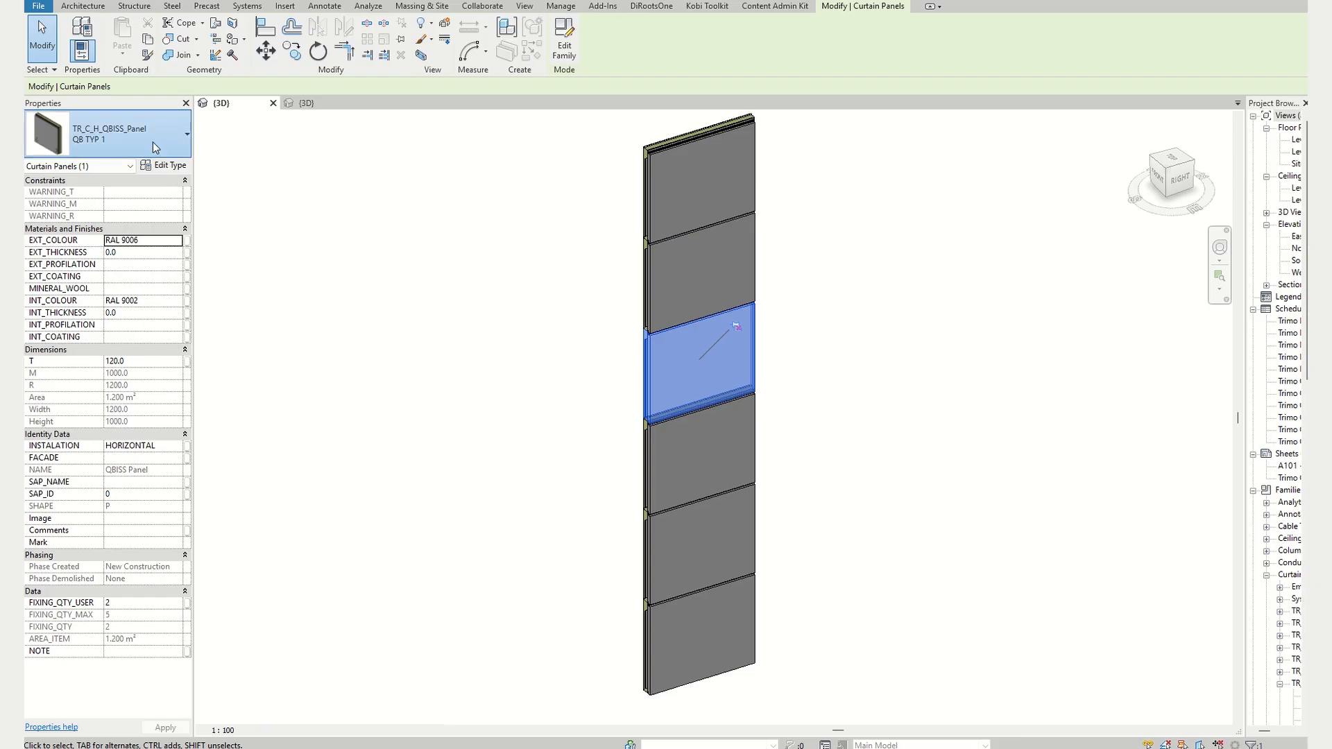
{"action": "left_click", "coordinate": [154, 146]}
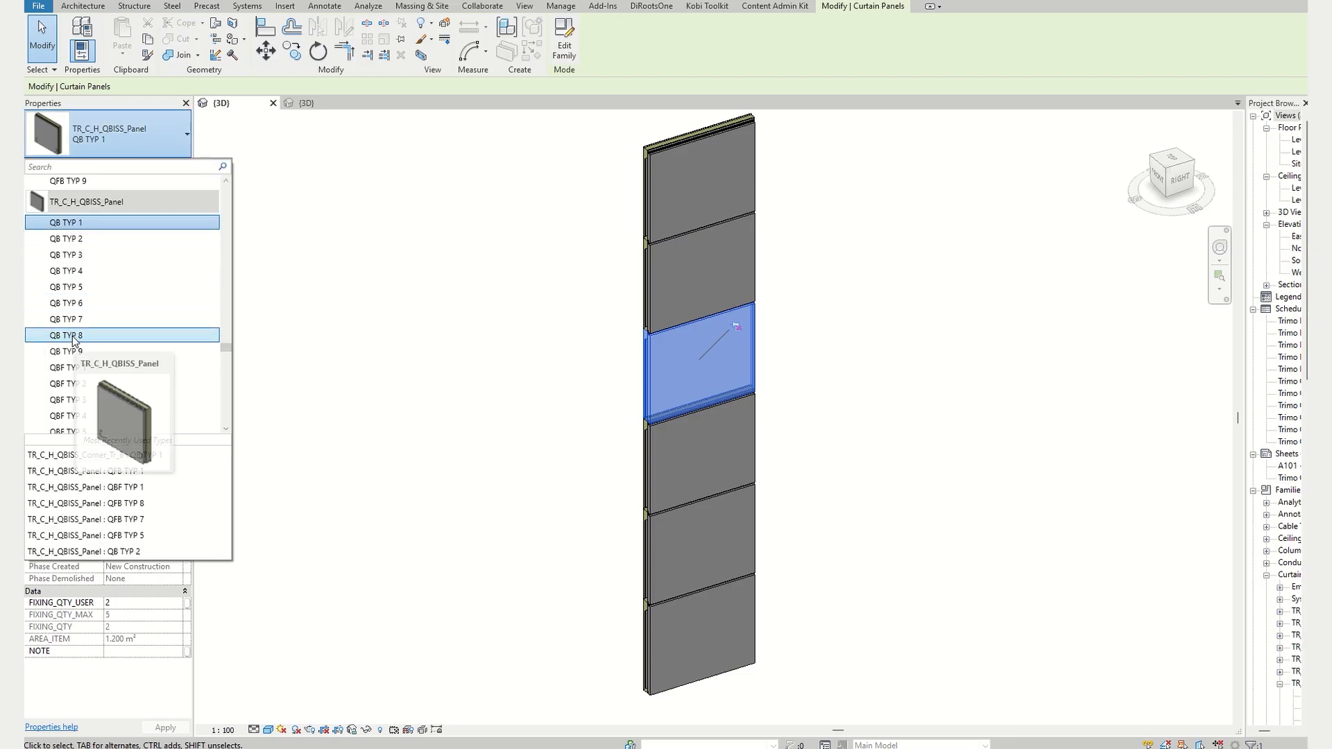
{"action": "left_click", "coordinate": [387, 299]}
{"action": "left_click", "coordinate": [387, 299]}
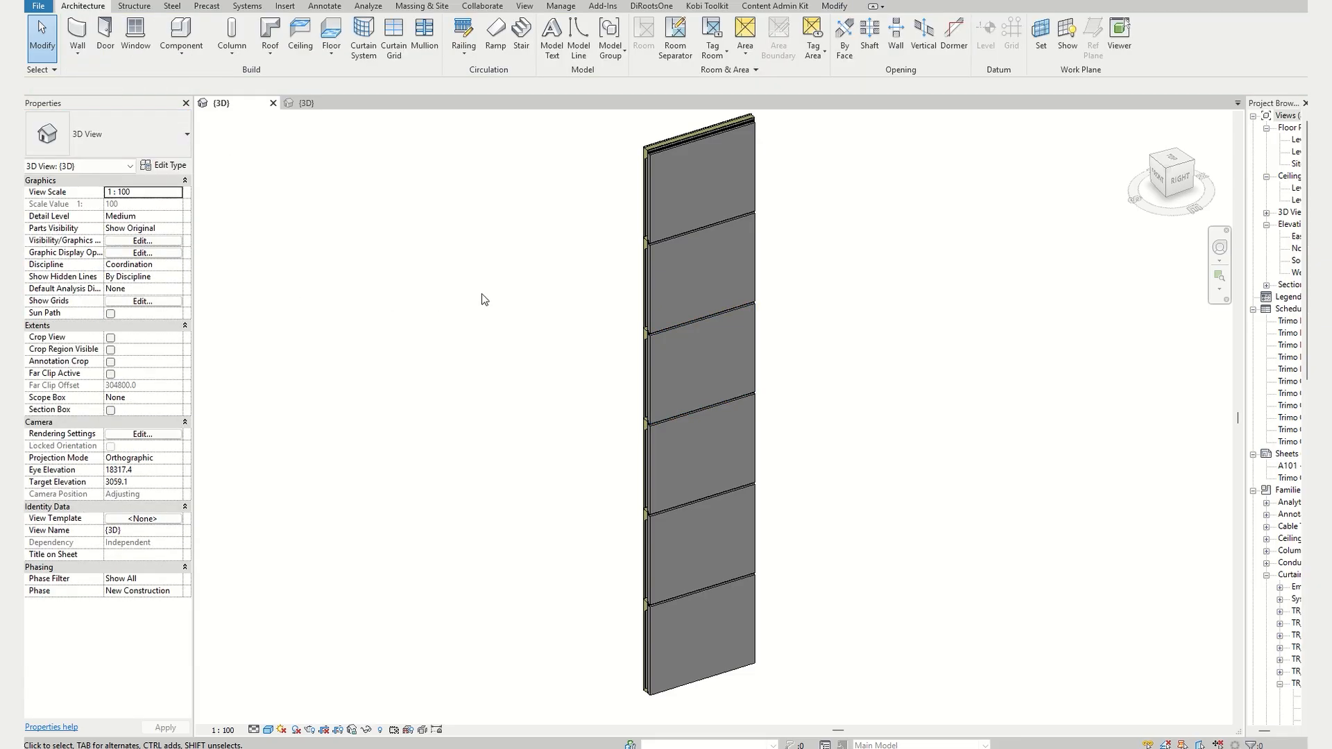
- Set the 3D view's detail level to Fine and inspect the panel joints up close
{"action": "scroll", "coordinate": [482, 294], "scroll_direction": "up", "scroll_amount": 1}
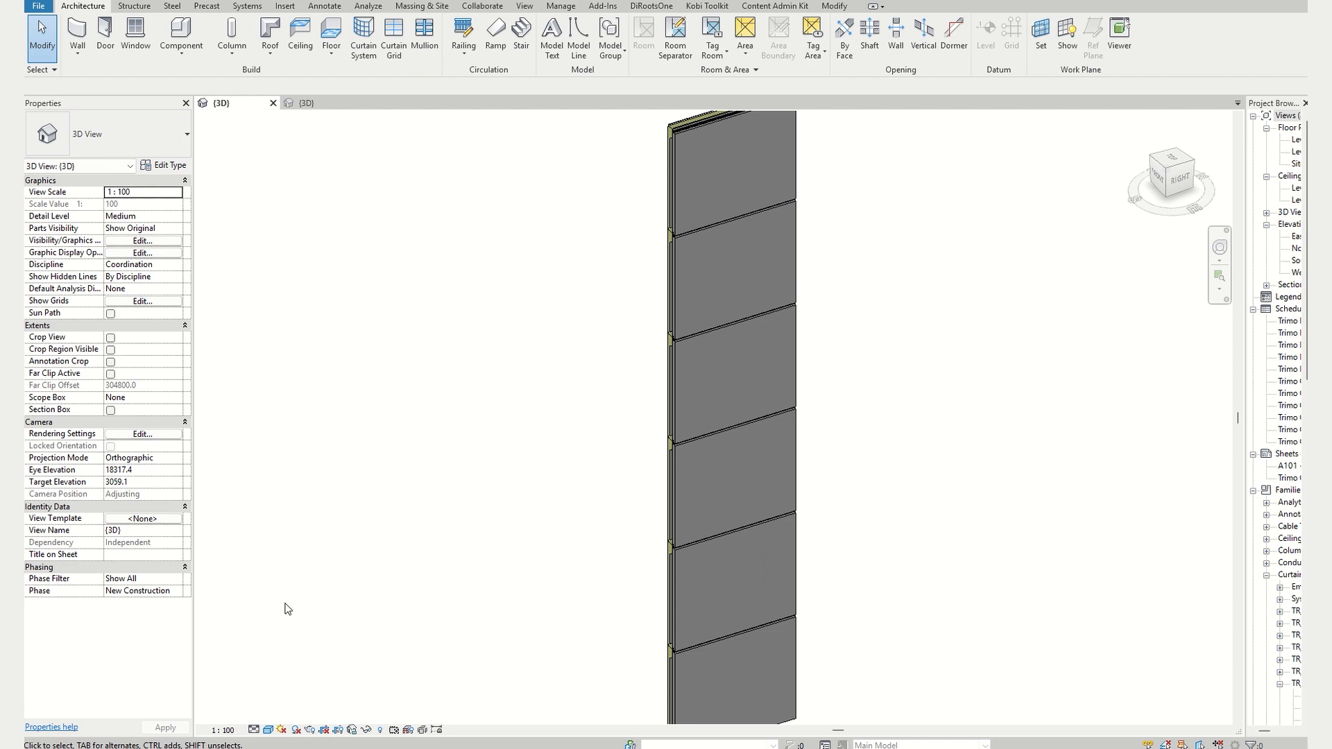
{"action": "left_click", "coordinate": [254, 730]}
{"action": "left_click", "coordinate": [276, 717]}
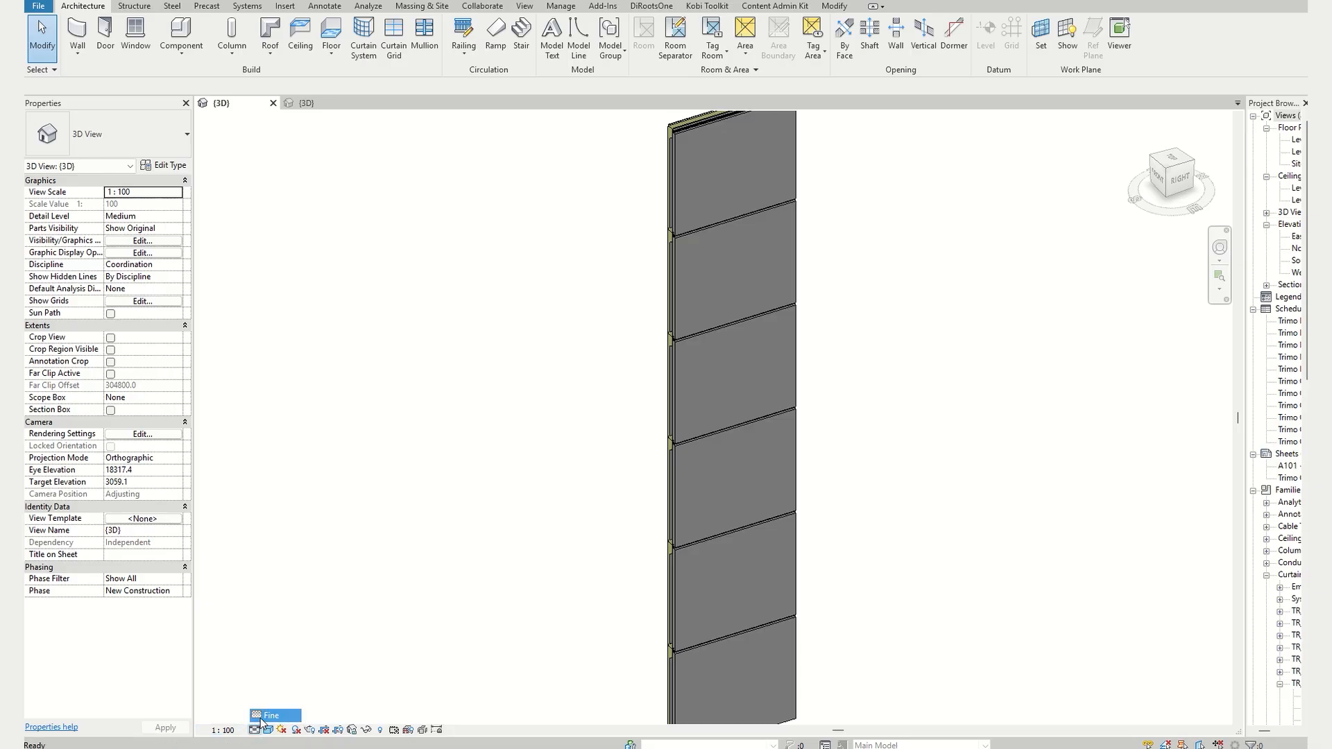
{"action": "scroll", "coordinate": [791, 403], "scroll_direction": "up", "scroll_amount": 5}
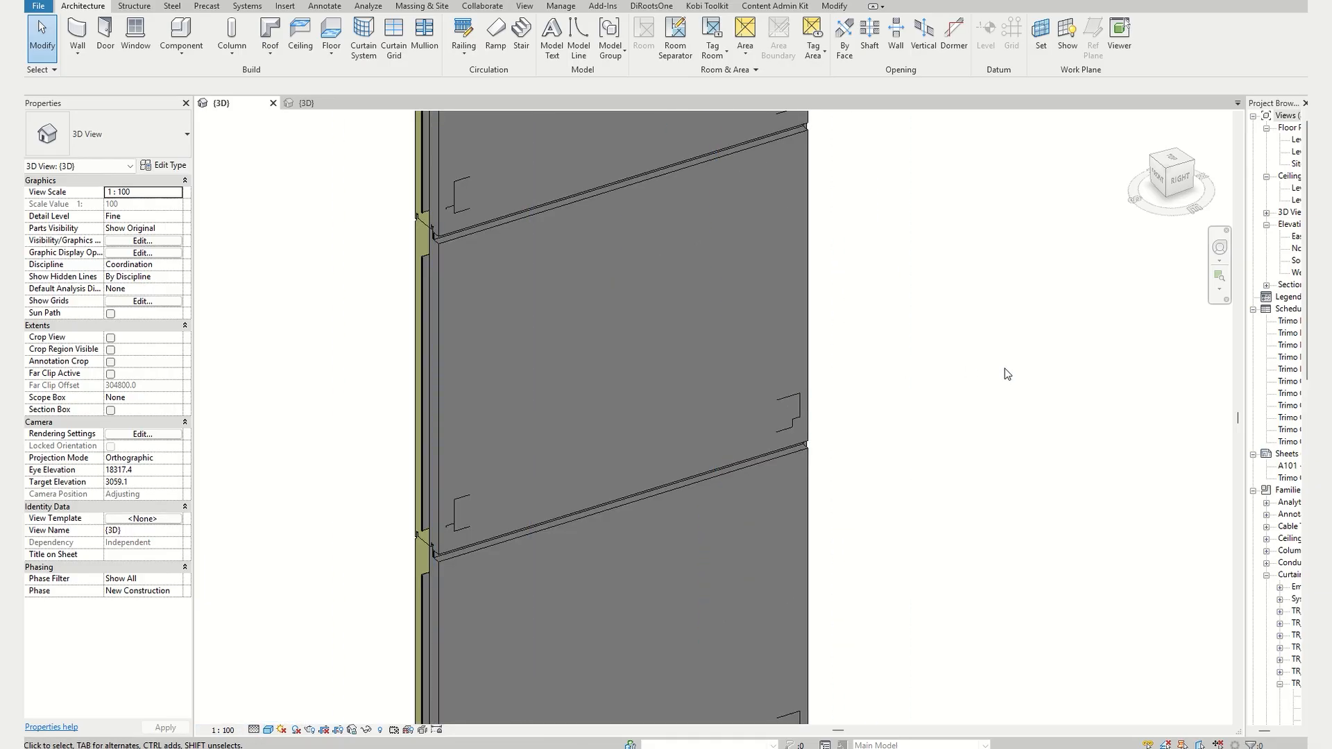
{"action": "scroll", "coordinate": [976, 348], "scroll_direction": "down", "scroll_amount": 2}
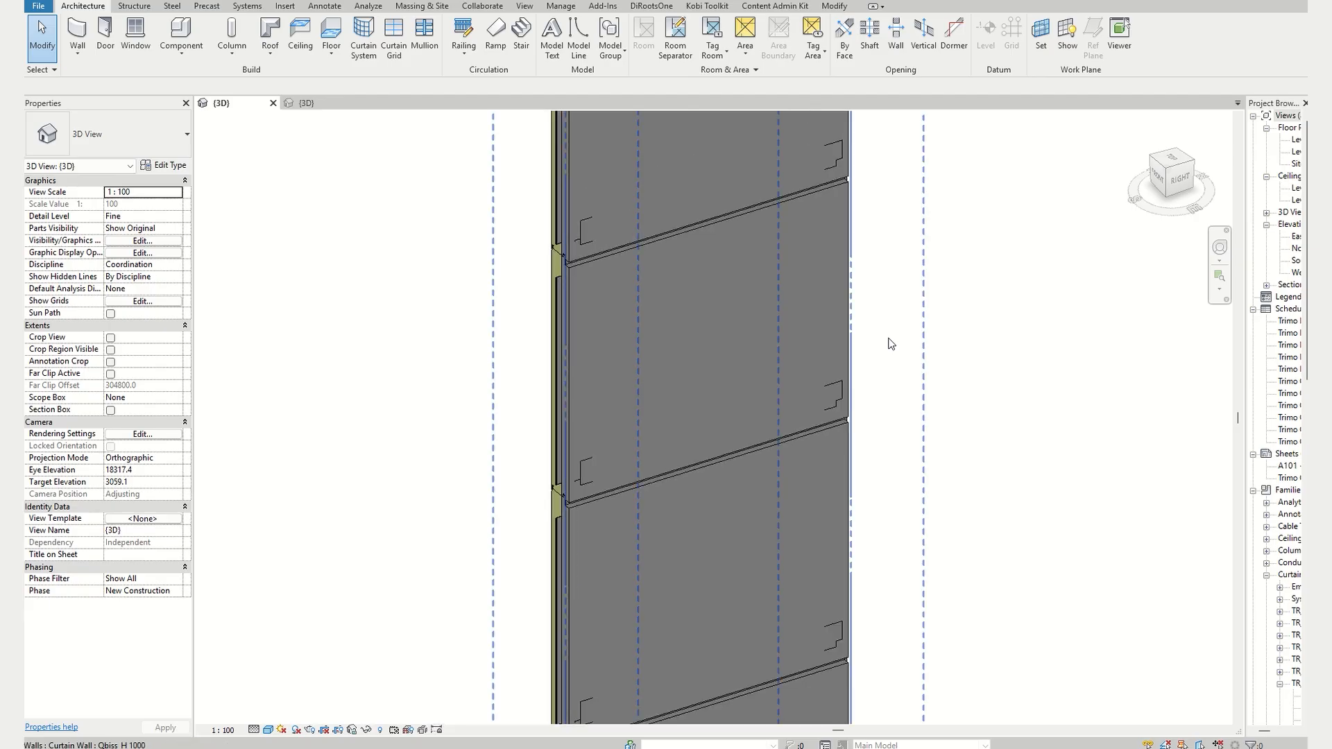
- Enable the view filters TYP 1 to TYP 9 for the 3D view to colour the facade panels by type
{"action": "left_click", "coordinate": [135, 241]}
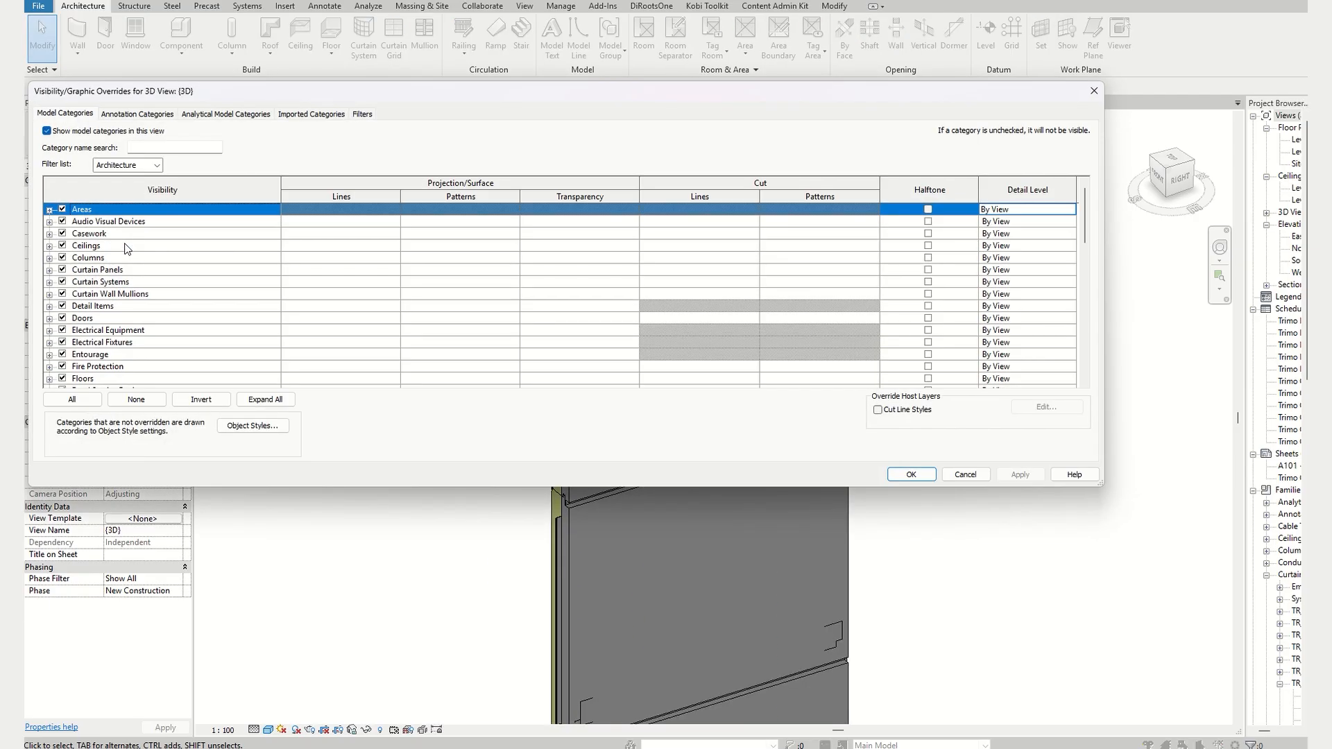
{"action": "left_click", "coordinate": [362, 115]}
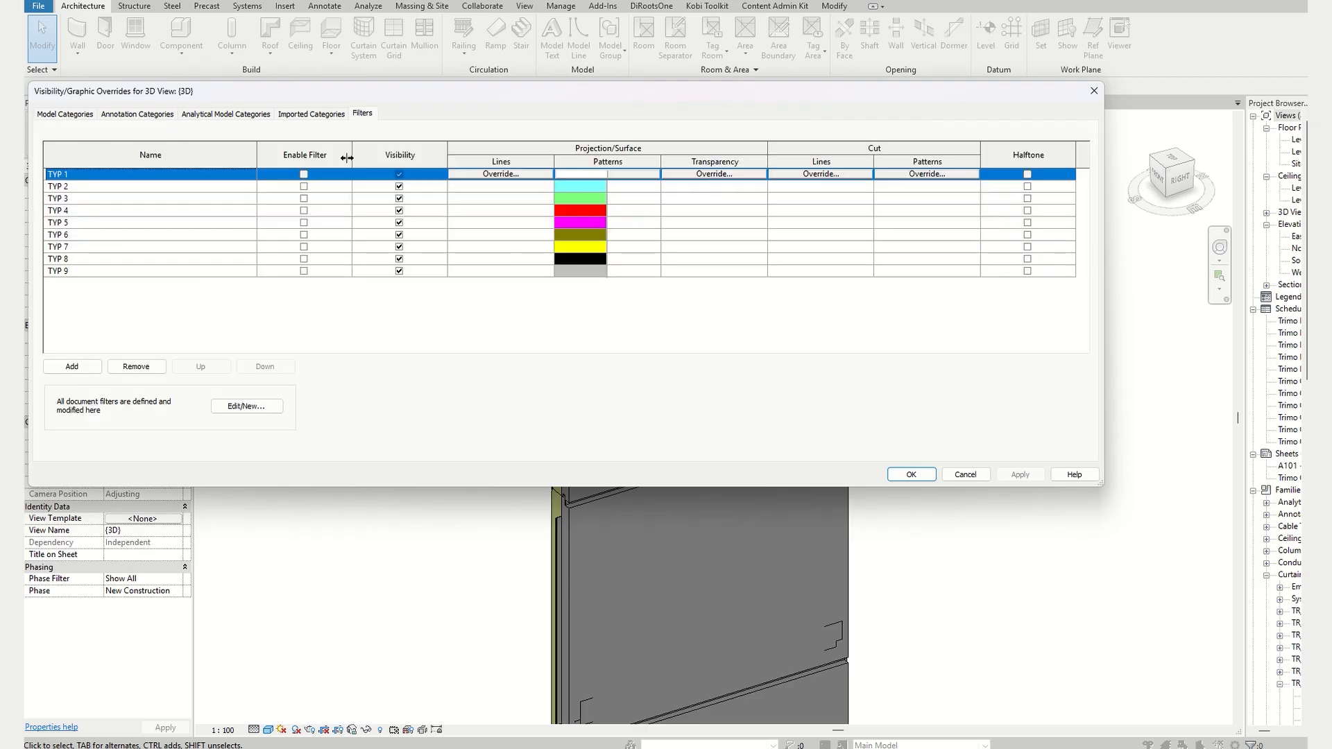
{"action": "left_click", "coordinate": [316, 275], "text": "shift"}
{"action": "left_click", "coordinate": [303, 222]}
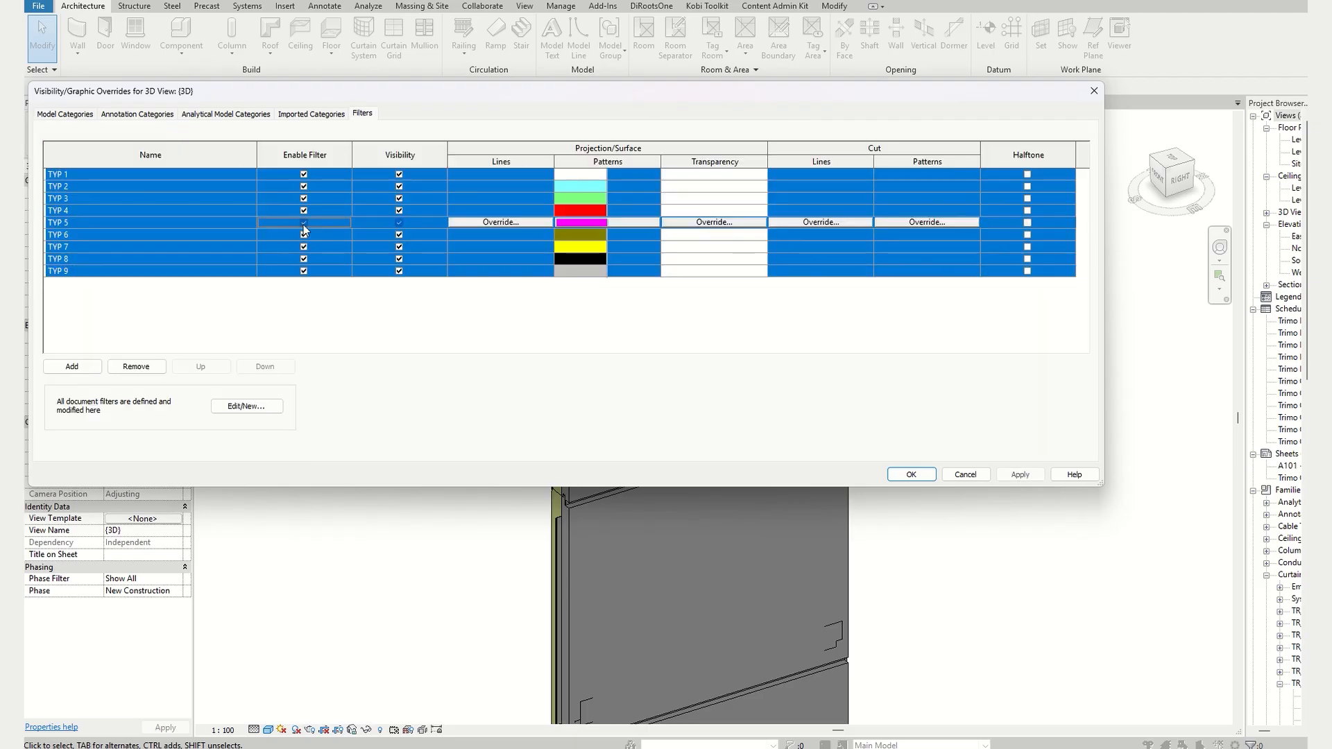
{"action": "left_click", "coordinate": [910, 474]}
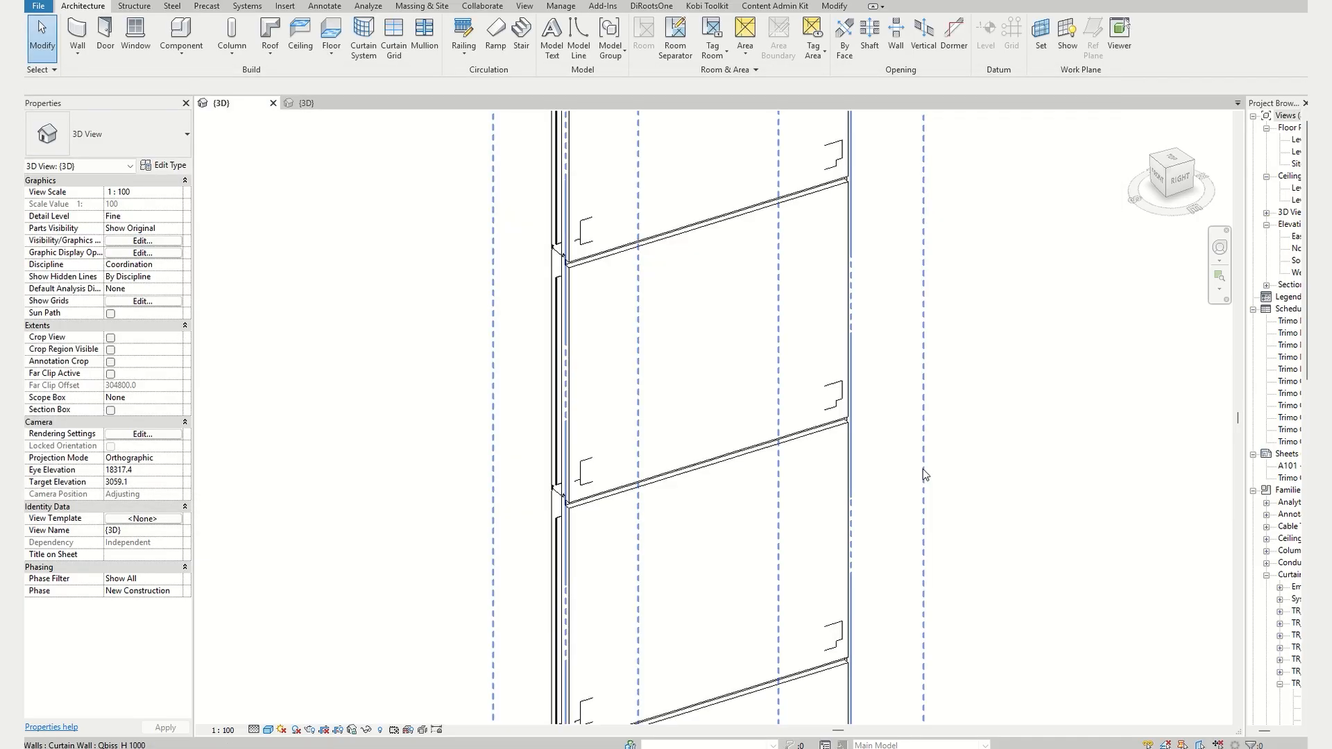
{"action": "scroll", "coordinate": [986, 454], "scroll_direction": "down", "scroll_amount": 6}
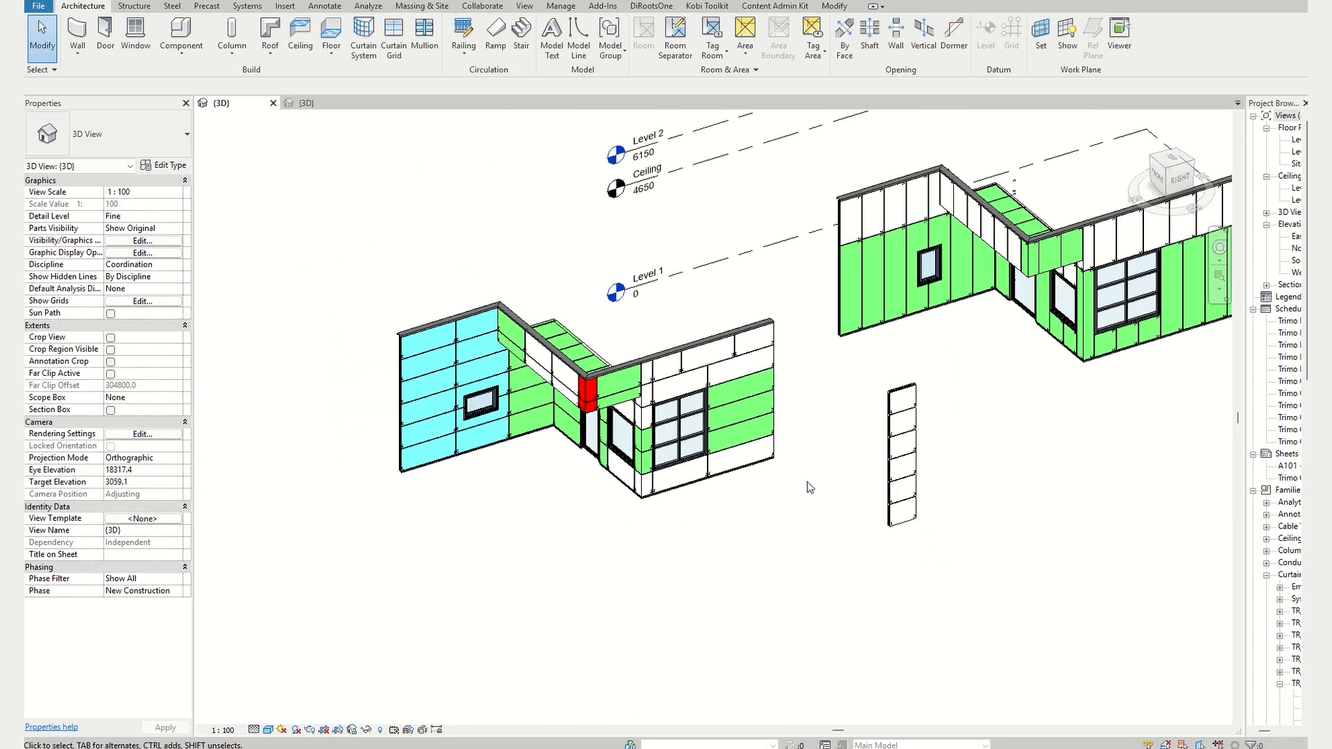
- Examine the colour-coded panels and base details from the inner corner around to the outer corner and the end of the facade
{"action": "scroll", "coordinate": [544, 425], "scroll_direction": "up", "scroll_amount": 5}
{"action": "scroll", "coordinate": [553, 423], "scroll_direction": "up", "scroll_amount": 2}
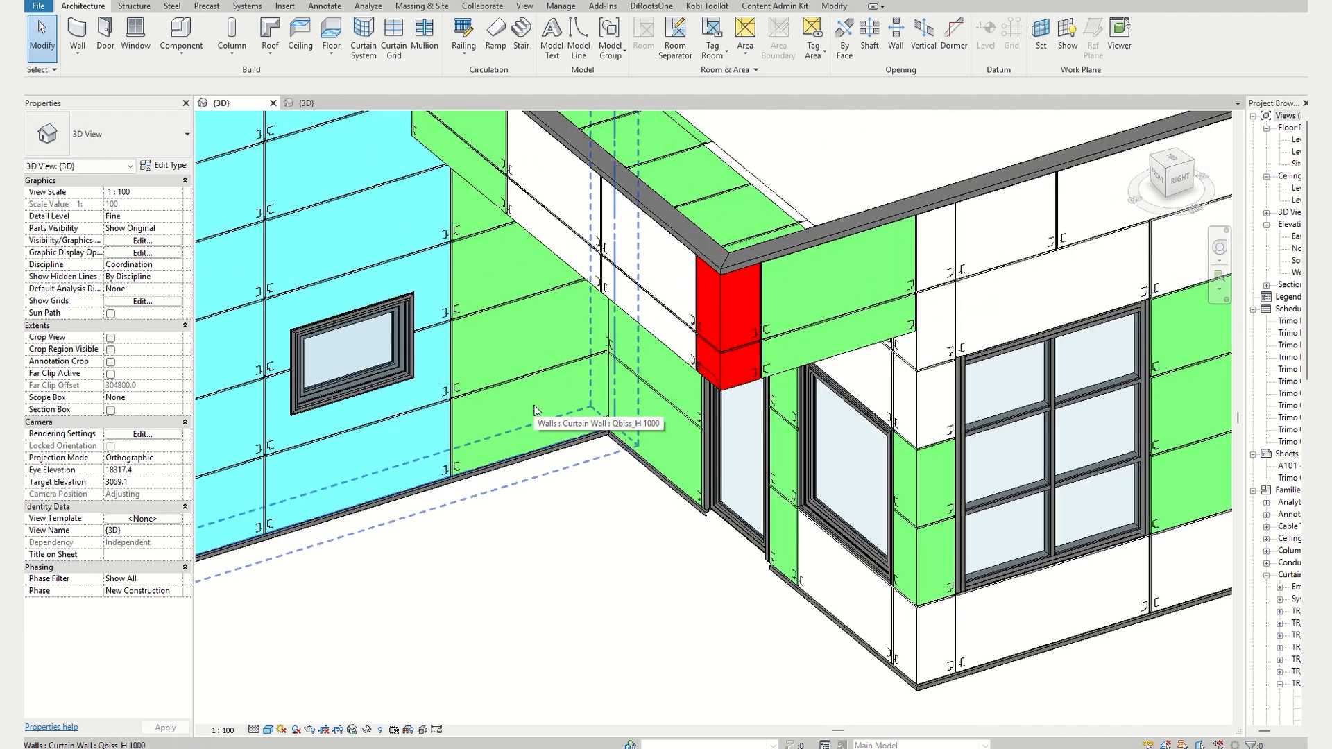
{"action": "scroll", "coordinate": [535, 410], "scroll_direction": "up", "scroll_amount": 1}
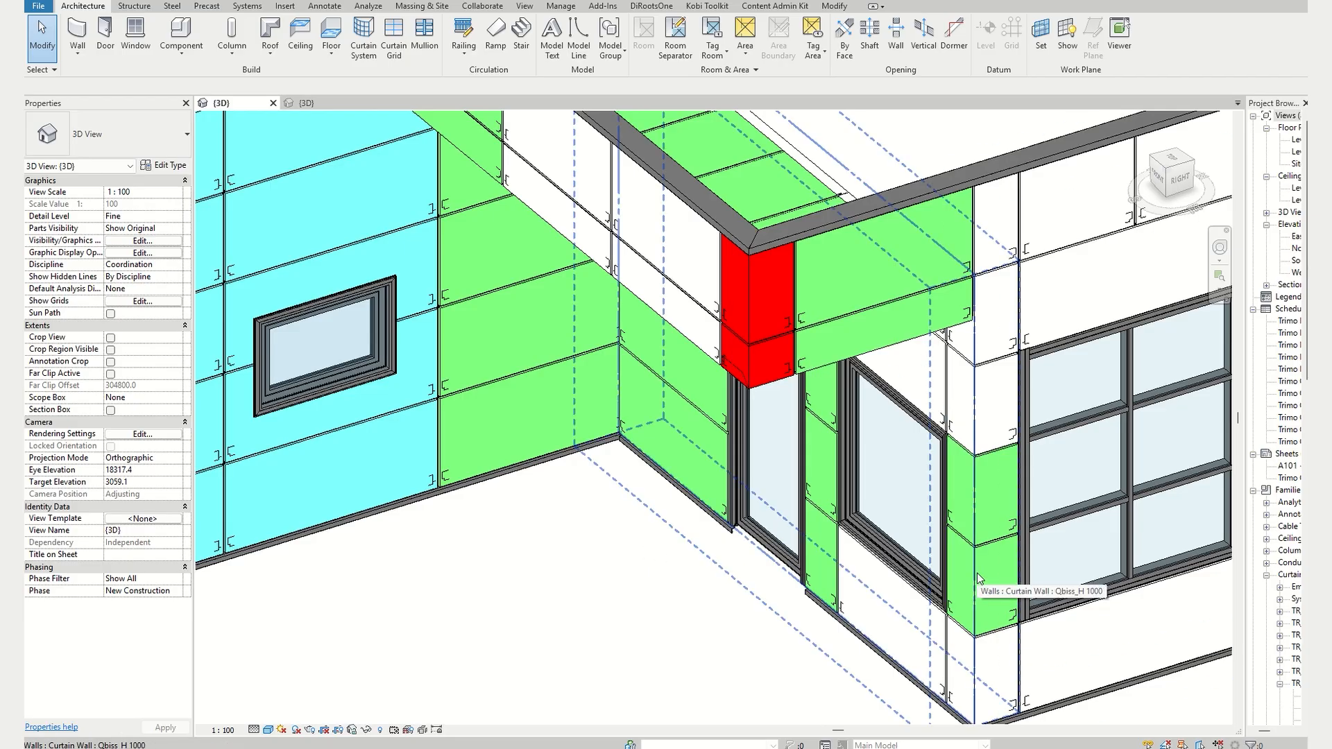
{"action": "scroll", "coordinate": [463, 526], "scroll_direction": "up", "scroll_amount": 5}
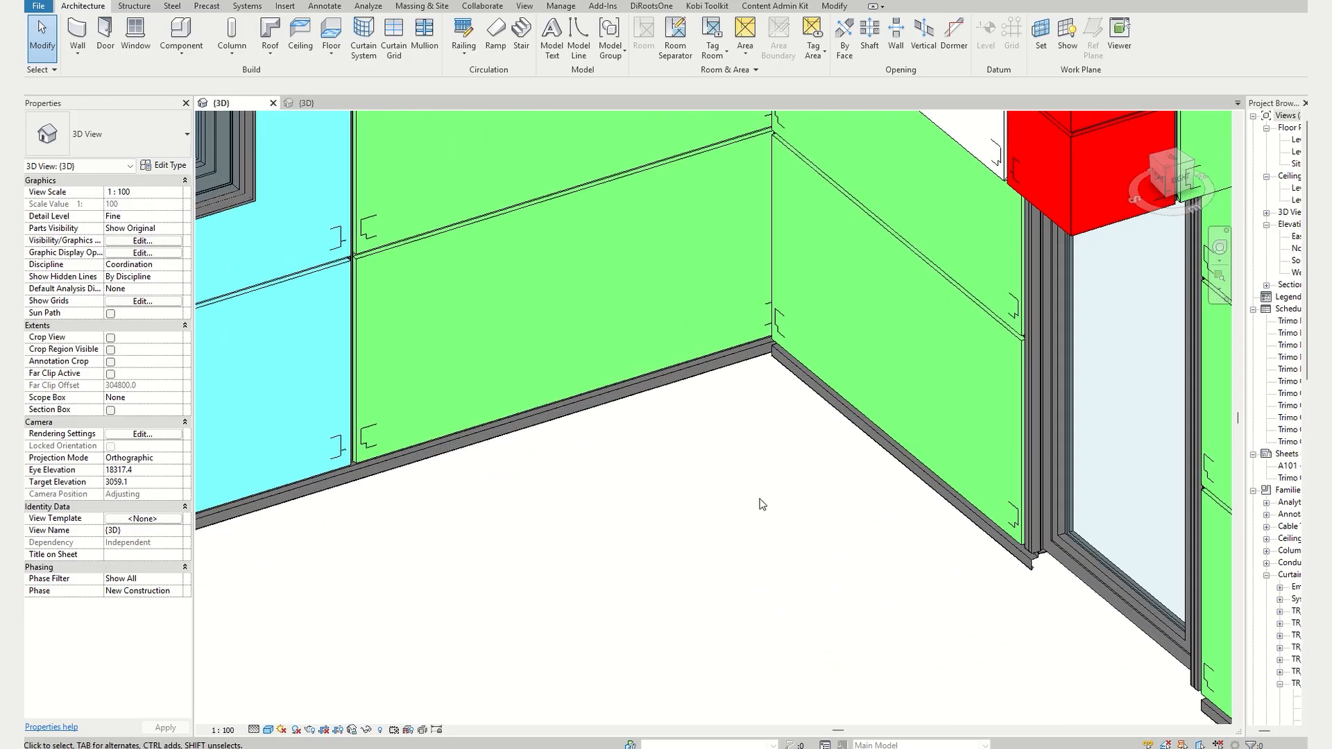
{"action": "middle_click_drag", "start_coordinate": [855, 541], "coordinate": [740, 559]}
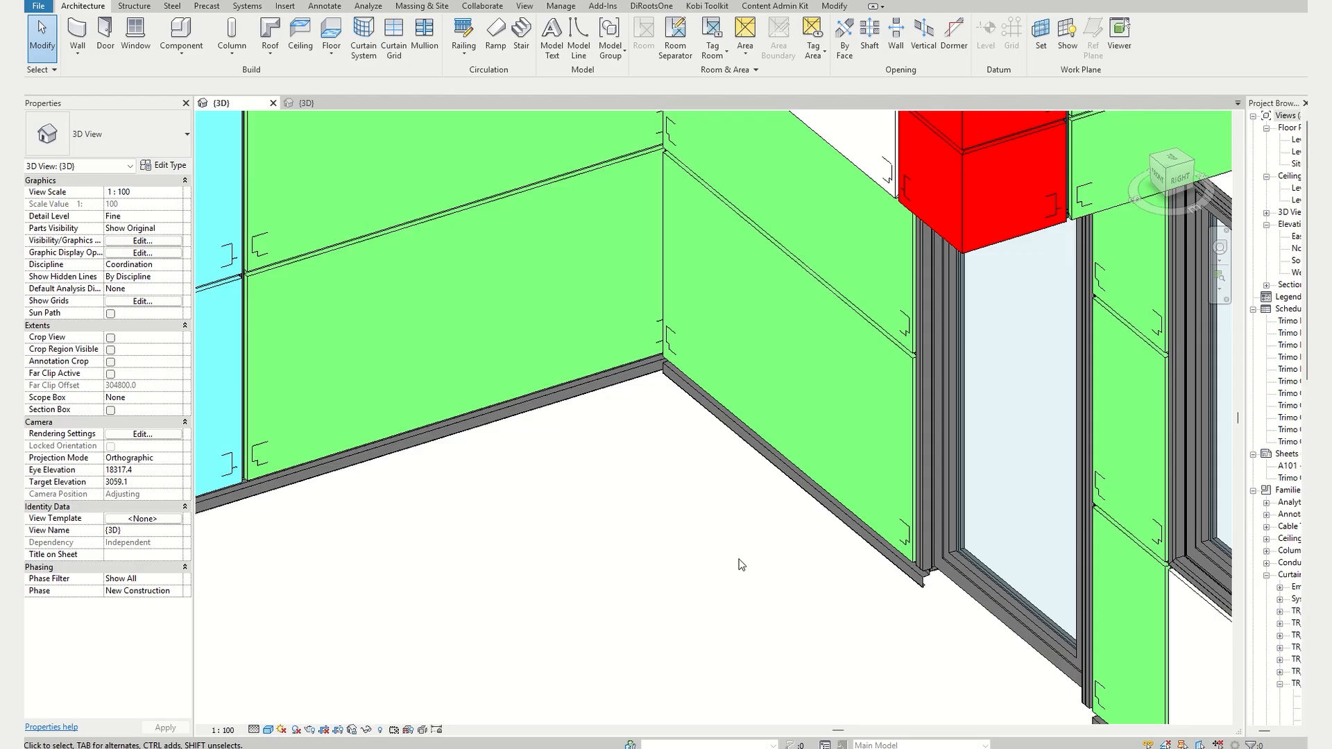
{"action": "scroll", "coordinate": [728, 548], "scroll_direction": "down", "scroll_amount": 5}
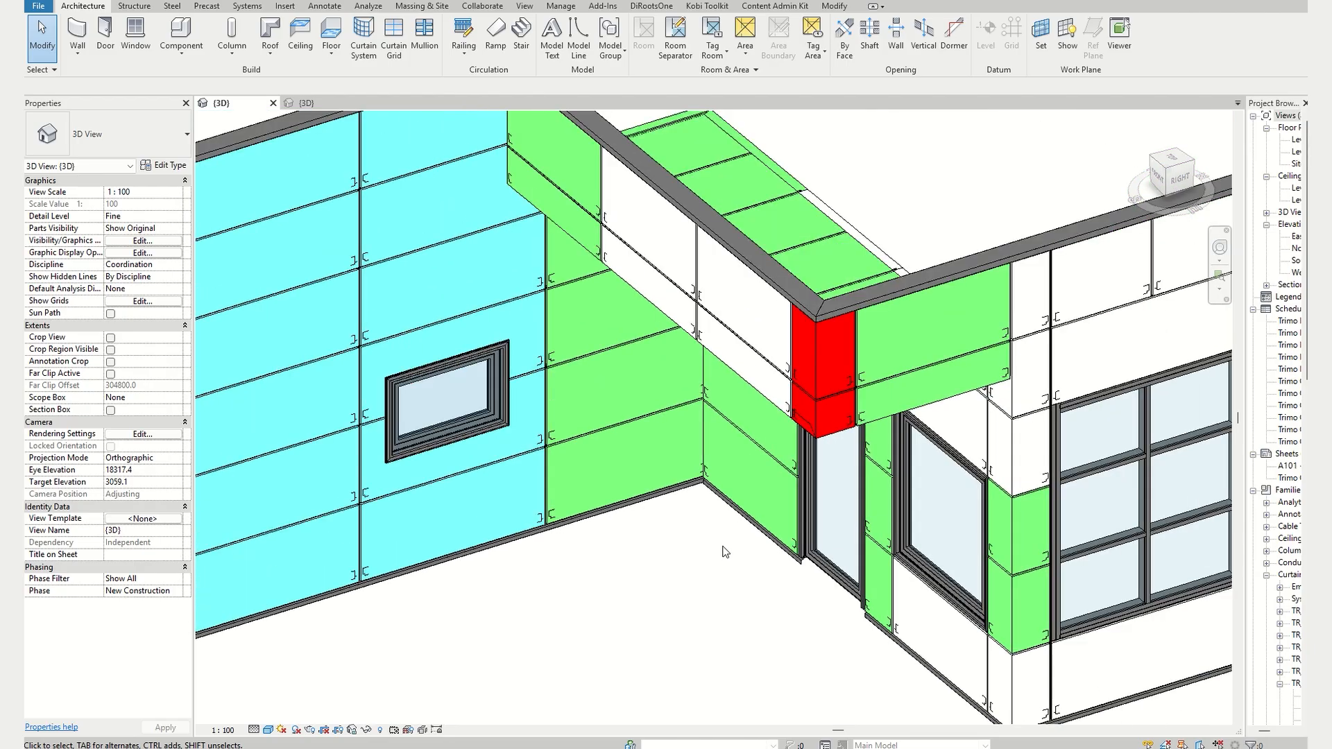
{"action": "middle_click_drag", "start_coordinate": [722, 546], "coordinate": [547, 505]}
{"action": "scroll", "coordinate": [931, 711], "scroll_direction": "up", "scroll_amount": 3}
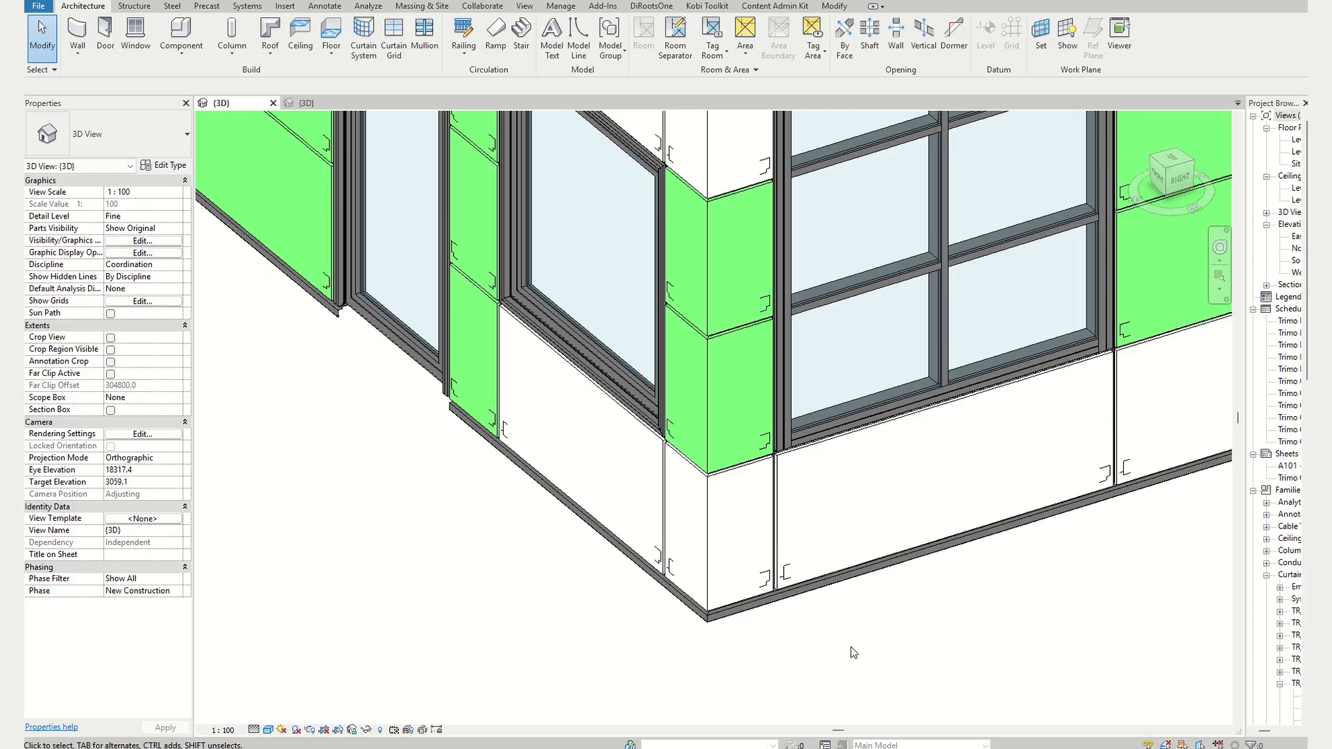
{"action": "scroll", "coordinate": [432, 460], "scroll_direction": "up", "scroll_amount": 3}
{"action": "scroll", "coordinate": [455, 445], "scroll_direction": "up", "scroll_amount": 3}
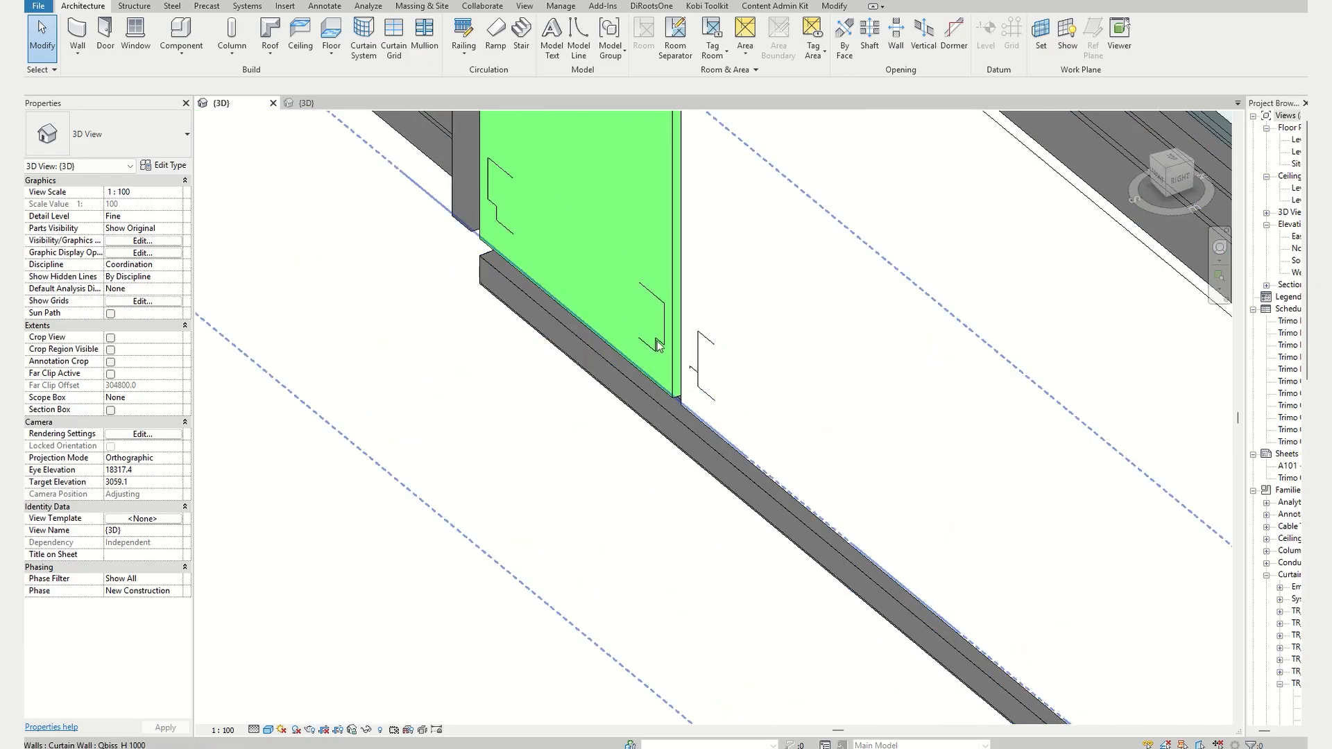
{"action": "scroll", "coordinate": [658, 346], "scroll_direction": "down", "scroll_amount": 6}
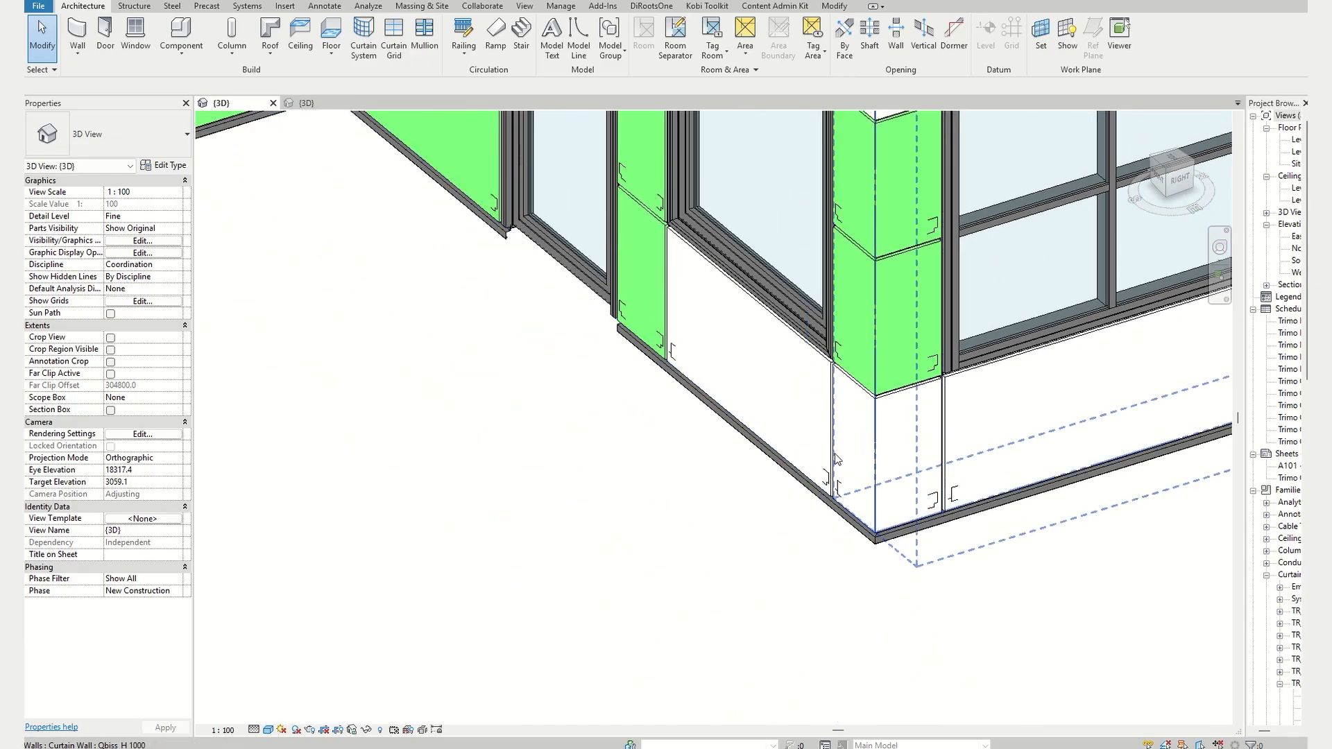
{"action": "middle_click_drag", "start_coordinate": [1047, 464], "coordinate": [746, 473]}
{"action": "scroll", "coordinate": [773, 467], "scroll_direction": "down", "scroll_amount": 2}
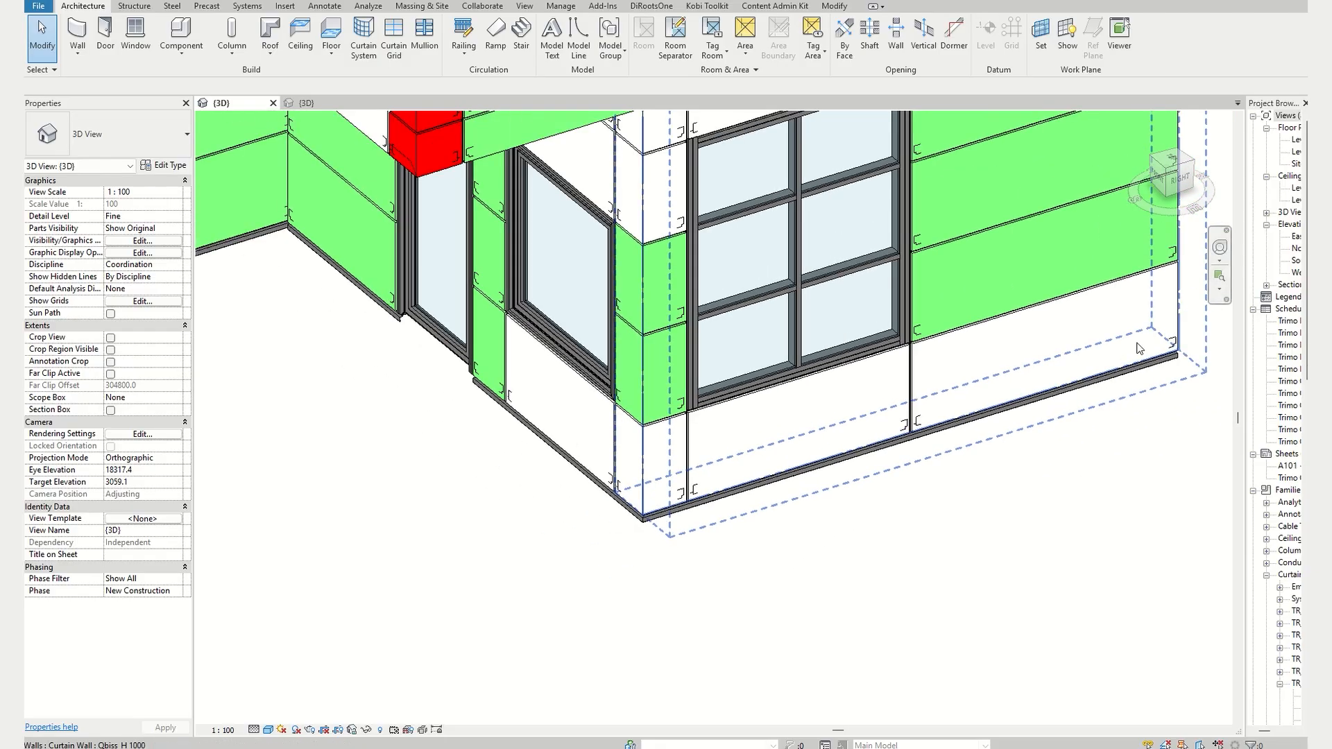
{"action": "scroll", "coordinate": [1129, 526], "scroll_direction": "down", "scroll_amount": 2}
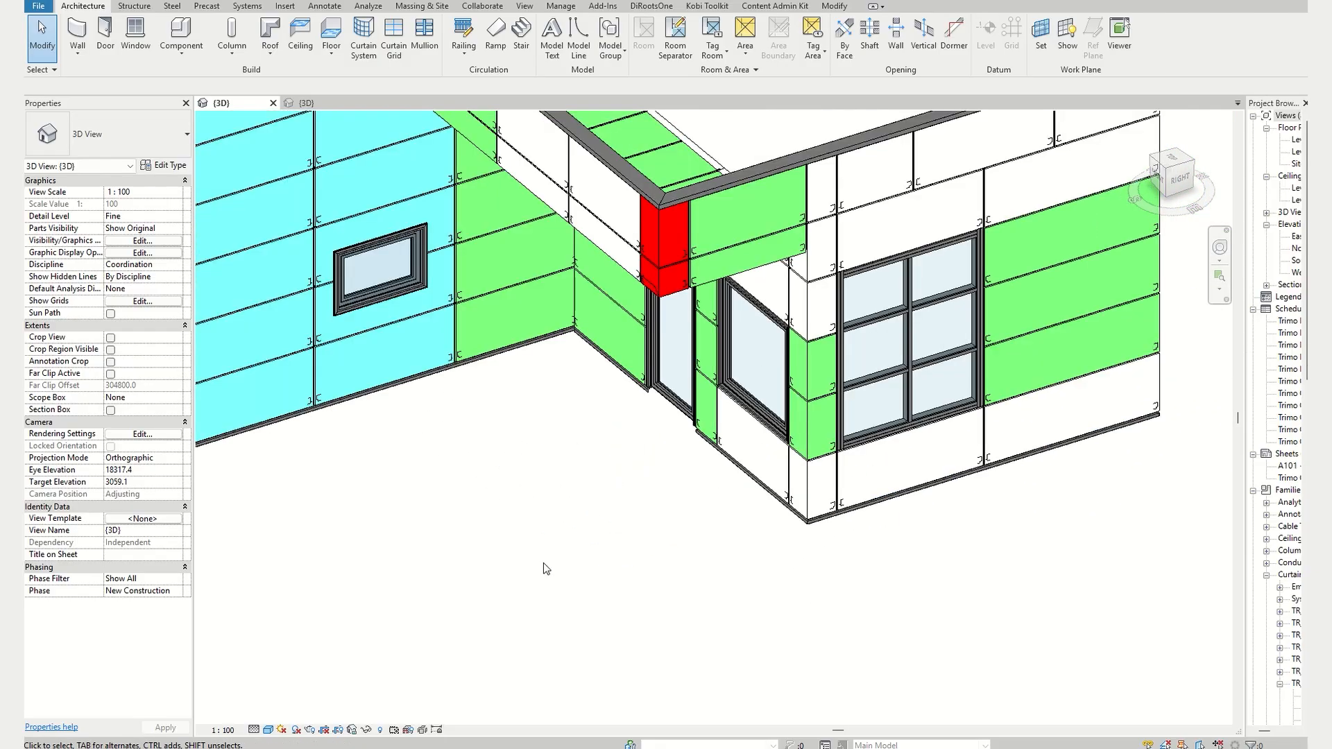
- Examine the filter colours on the wall with the small window and on the red corner panels beneath the parapet
{"action": "scroll", "coordinate": [704, 568], "scroll_direction": "up", "scroll_amount": 1}
{"action": "scroll", "coordinate": [599, 499], "scroll_direction": "up", "scroll_amount": 2}
{"action": "scroll", "coordinate": [776, 514], "scroll_direction": "up", "scroll_amount": 2}
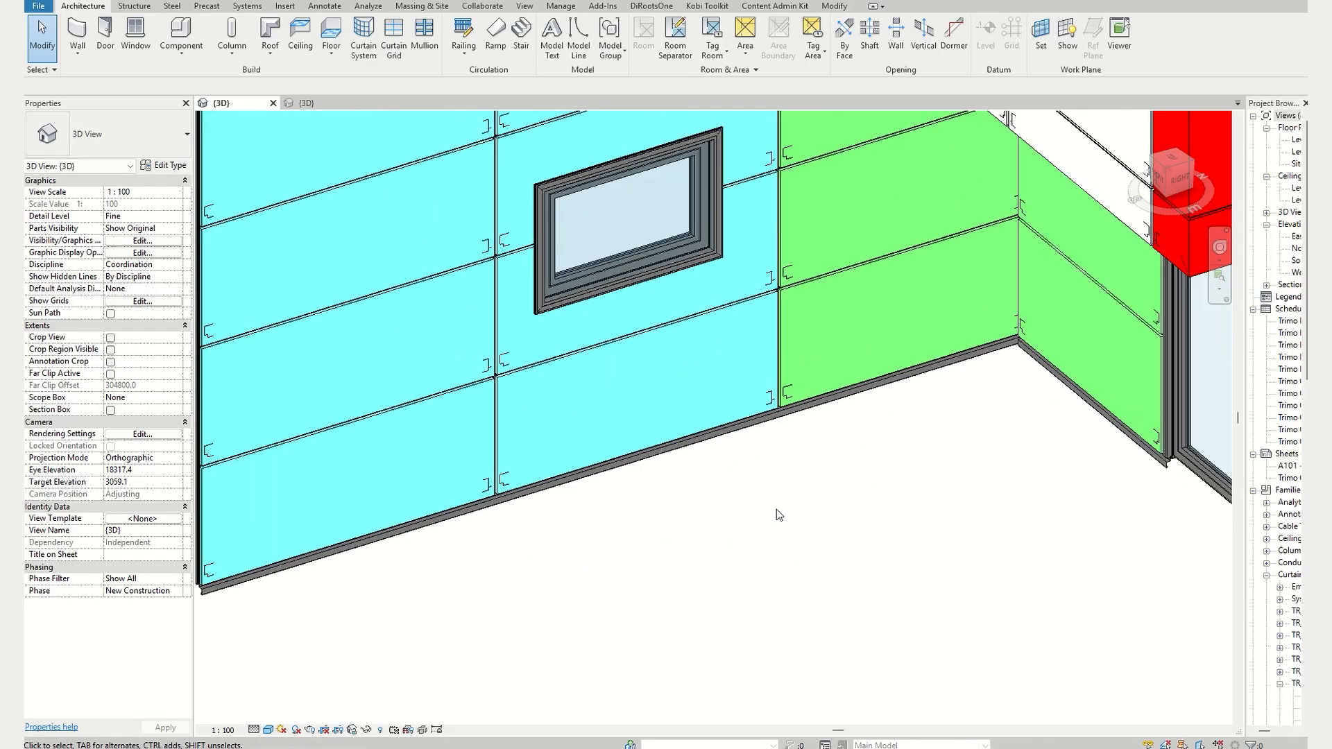
{"action": "scroll", "coordinate": [777, 514], "scroll_direction": "up", "scroll_amount": 1}
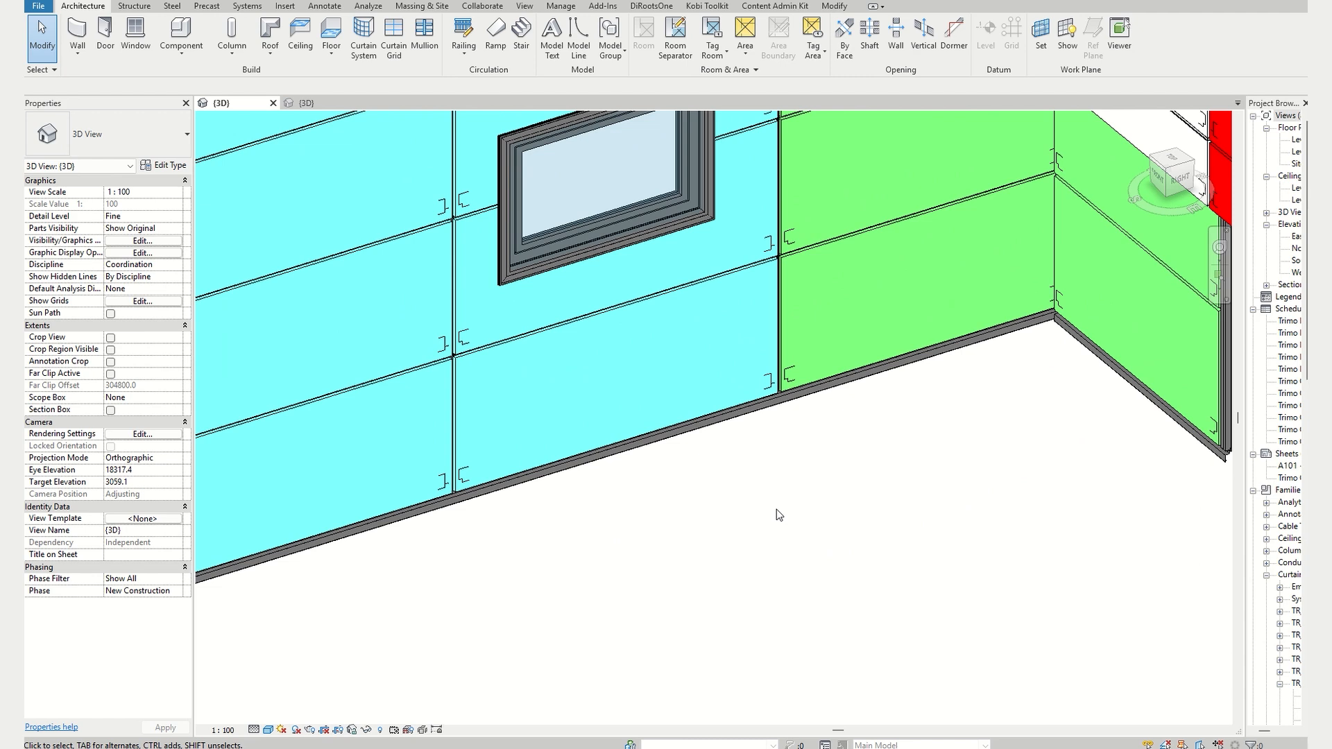
{"action": "scroll", "coordinate": [660, 512], "scroll_direction": "up", "scroll_amount": 1}
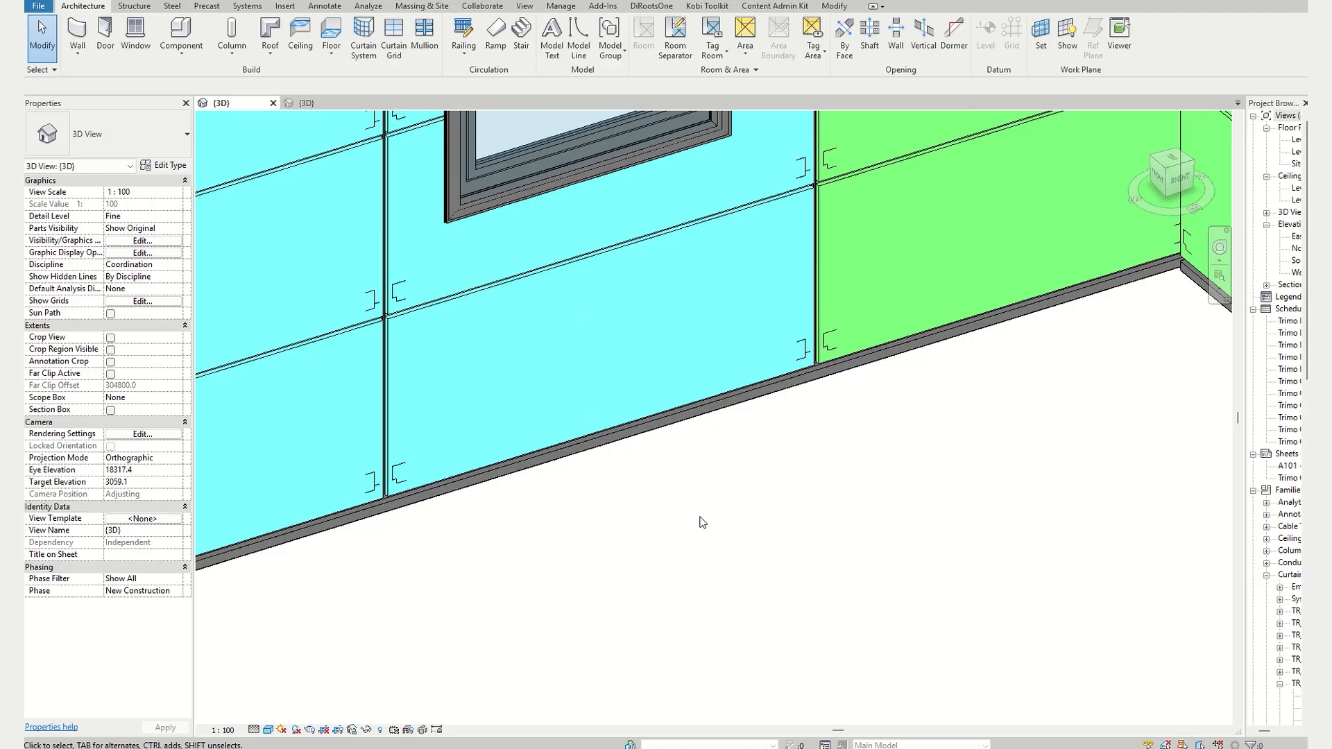
{"action": "scroll", "coordinate": [700, 518], "scroll_direction": "down", "scroll_amount": 4}
{"action": "middle_click_drag", "start_coordinate": [881, 502], "coordinate": [746, 563]}
{"action": "scroll", "coordinate": [868, 390], "scroll_direction": "up", "scroll_amount": 5}
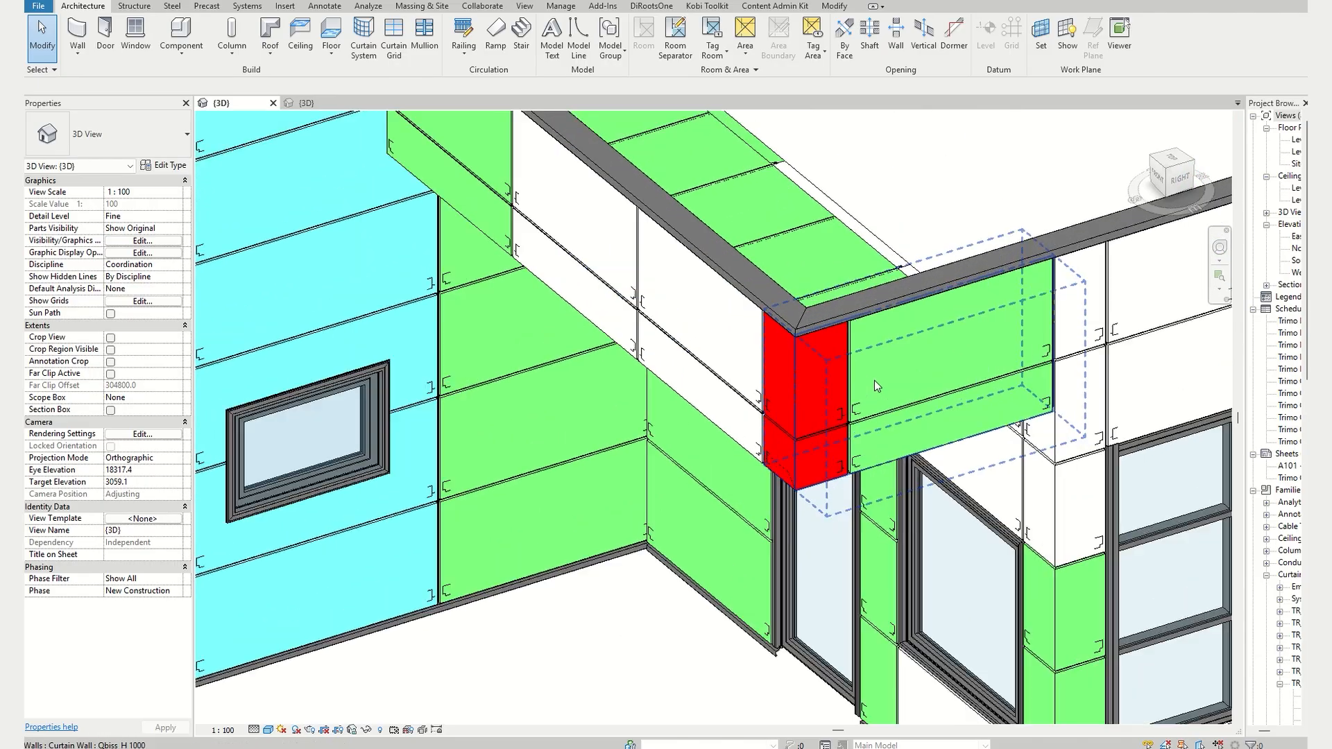
{"action": "scroll", "coordinate": [851, 343], "scroll_direction": "up", "scroll_amount": 1}
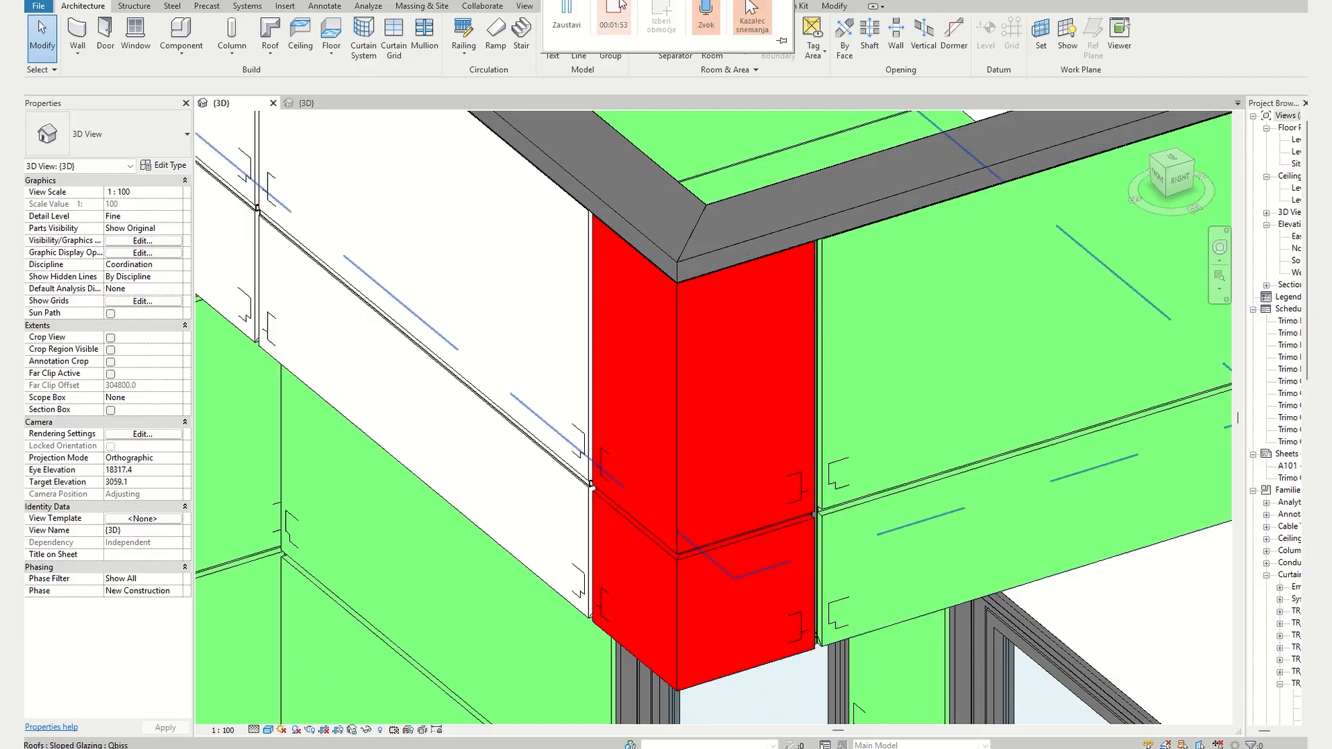
- Switch to the other open 3D view, set its detail level to Fine and inspect the panel joint symbols near the window
{"action": "left_click", "coordinate": [336, 101]}
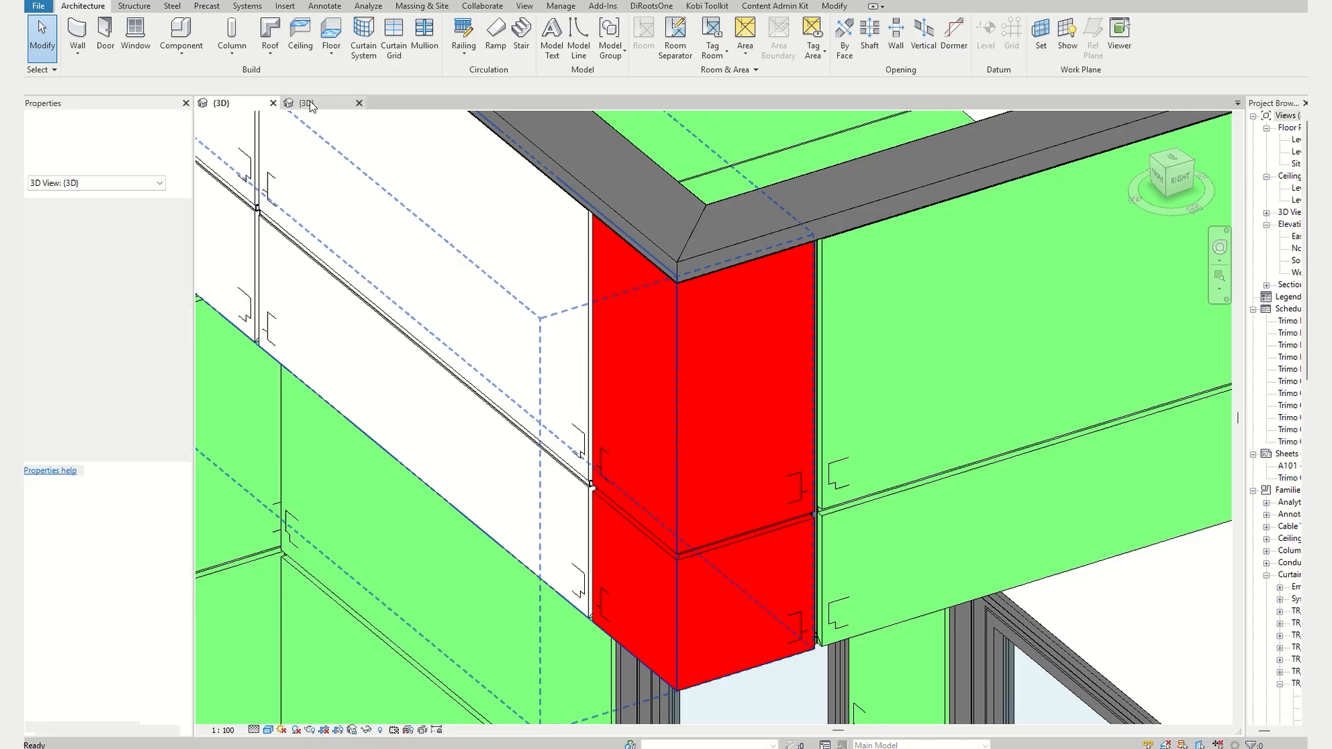
{"action": "scroll", "coordinate": [389, 261], "scroll_direction": "down", "scroll_amount": 4}
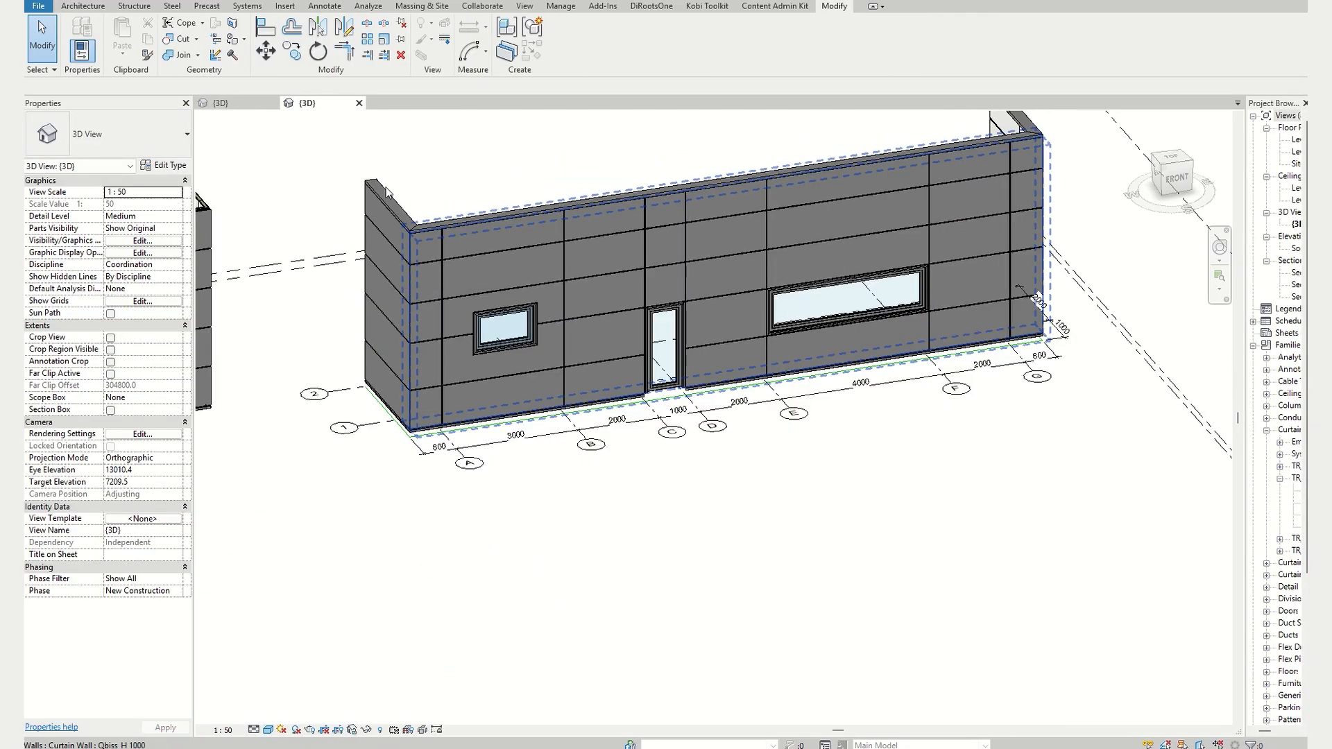
{"action": "scroll", "coordinate": [405, 161], "scroll_direction": "up", "scroll_amount": 2}
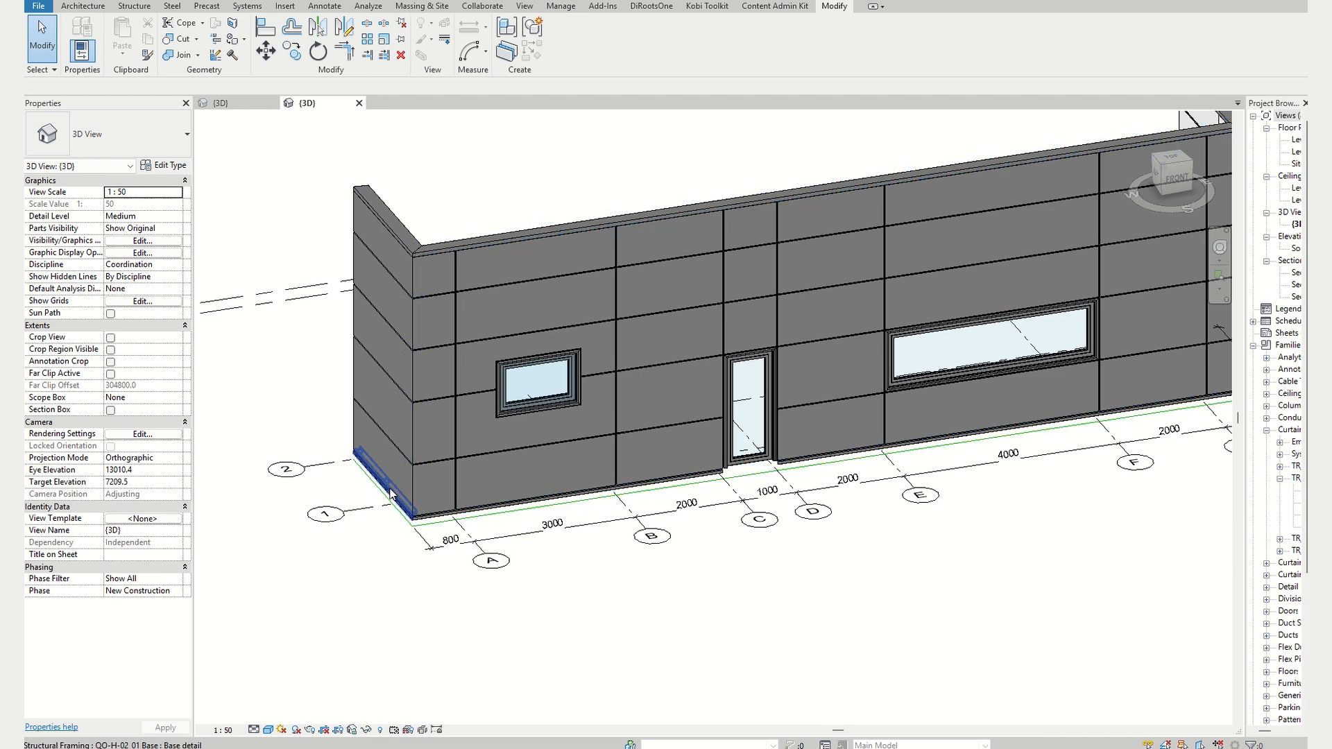
{"action": "scroll", "coordinate": [606, 398], "scroll_direction": "down", "scroll_amount": 2}
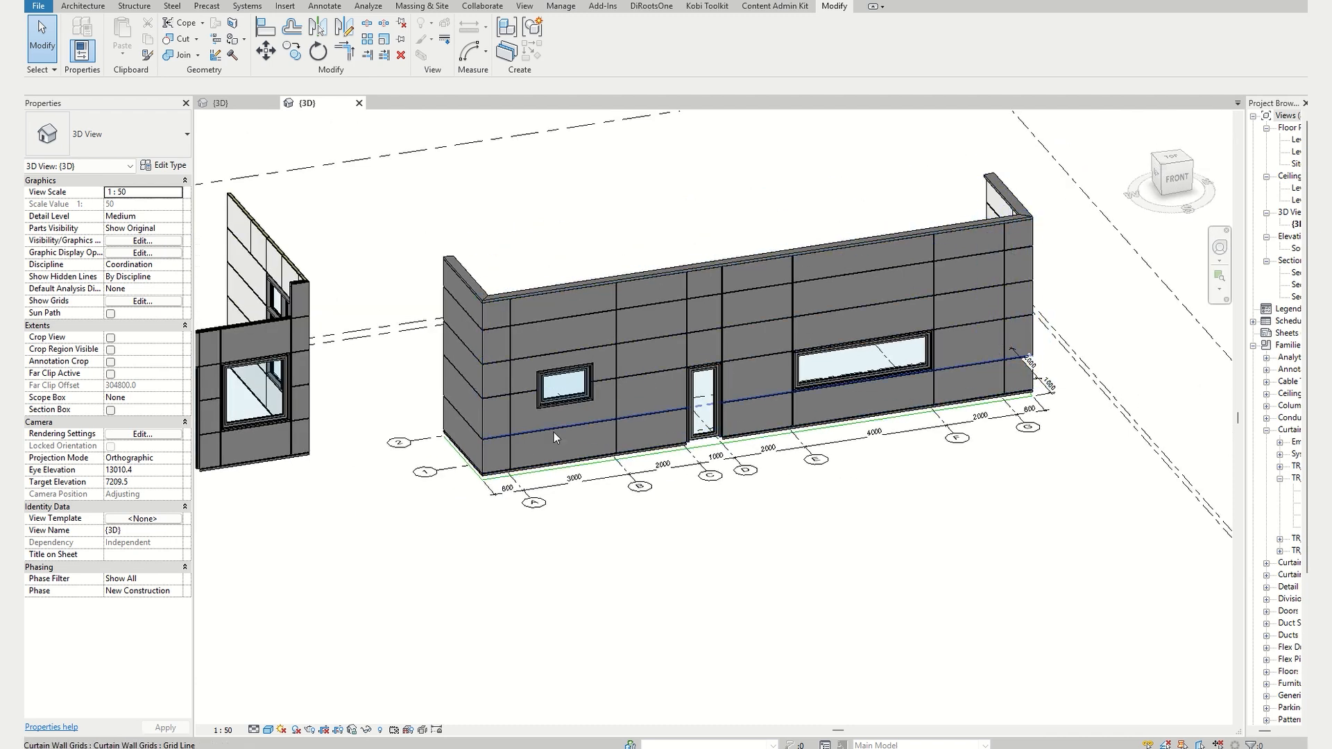
{"action": "scroll", "coordinate": [469, 458], "scroll_direction": "up", "scroll_amount": 2}
{"action": "left_click", "coordinate": [254, 730]}
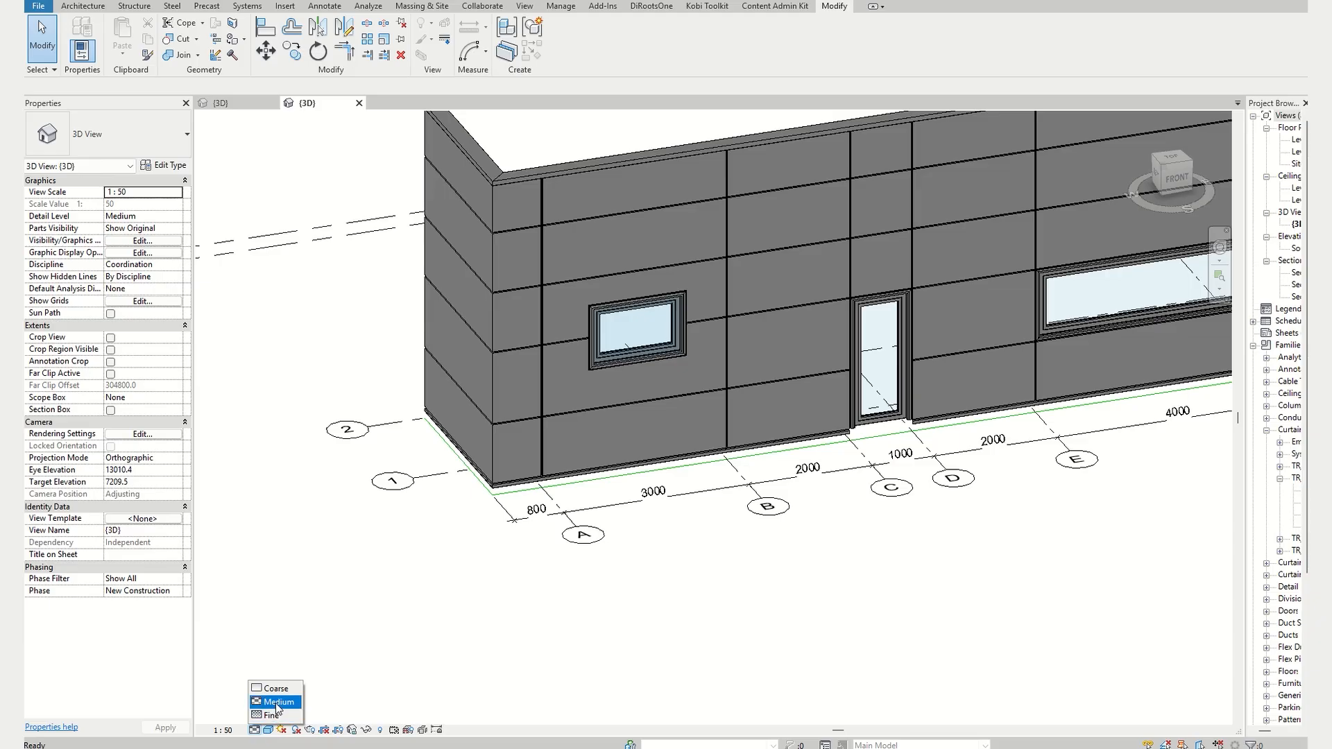
{"action": "left_click", "coordinate": [272, 715]}
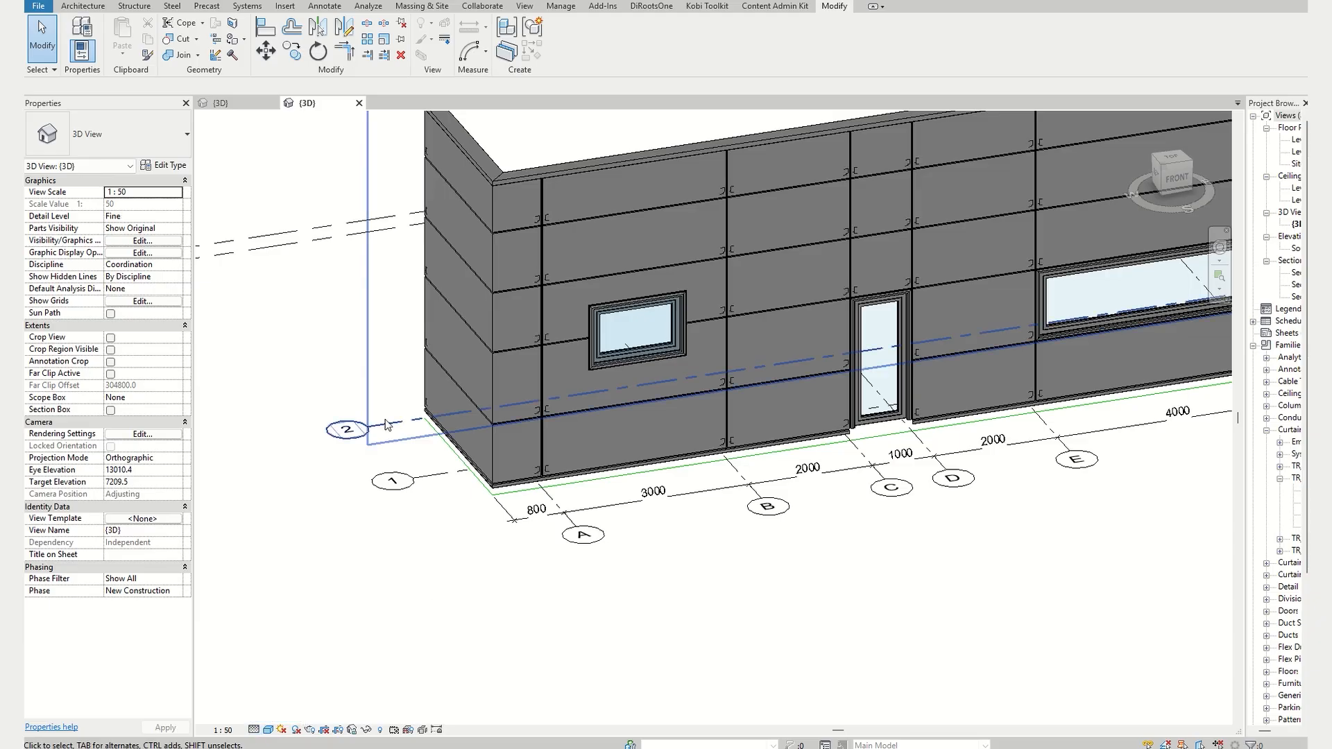
{"action": "scroll", "coordinate": [496, 300], "scroll_direction": "up", "scroll_amount": 5}
{"action": "scroll", "coordinate": [602, 199], "scroll_direction": "up", "scroll_amount": 1}
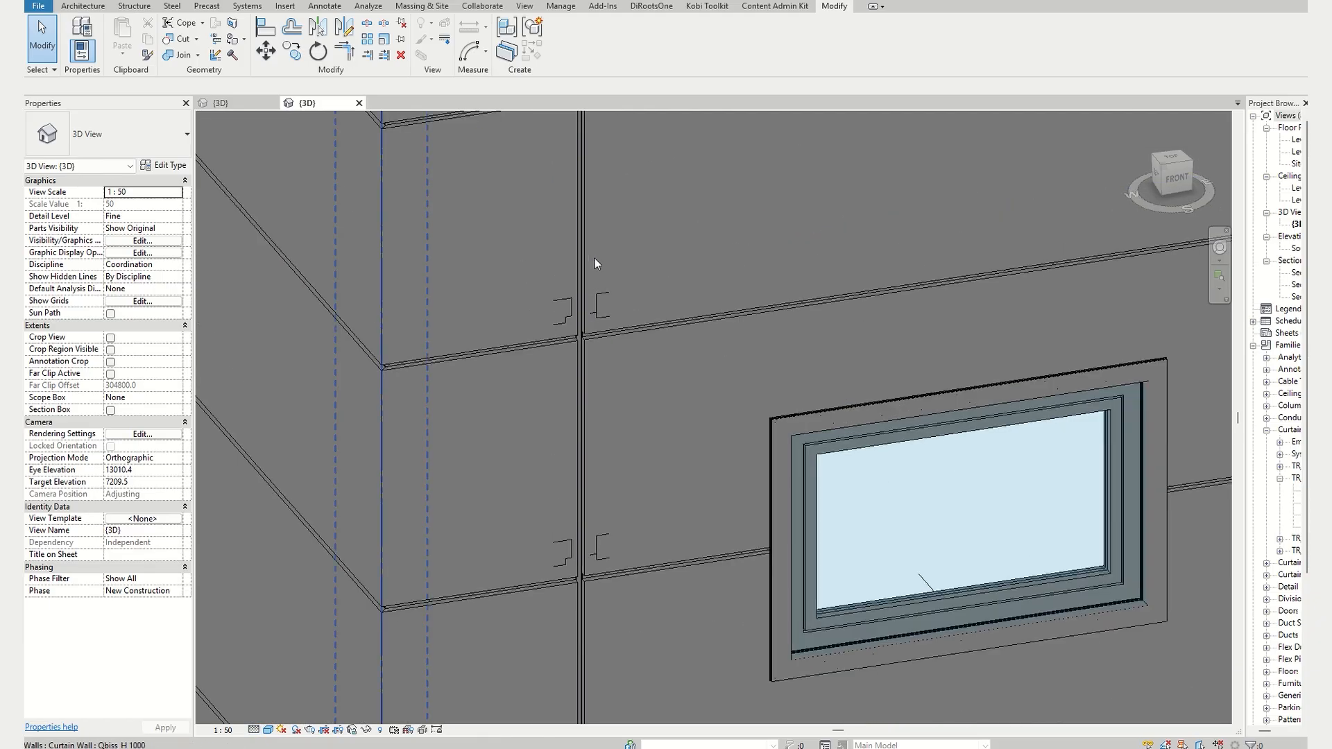
{"action": "scroll", "coordinate": [602, 272], "scroll_direction": "down", "scroll_amount": 4}
{"action": "scroll", "coordinate": [596, 271], "scroll_direction": "down", "scroll_amount": 3}
- Select the vertical run of corner panels at grid A, review the available panel types and choose TR_C_H_QBISS_Corner_Tr_A QB TYP 1
{"action": "scroll", "coordinate": [527, 460], "scroll_direction": "up", "scroll_amount": 5}
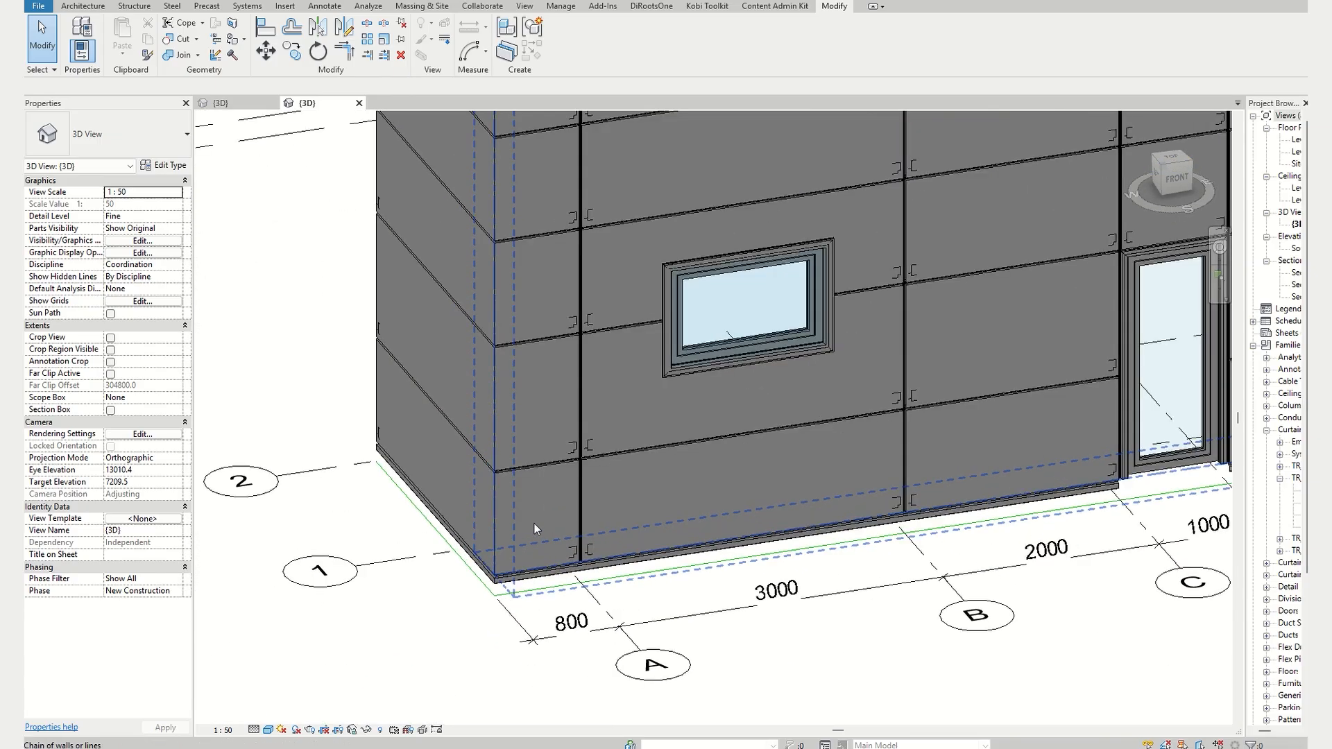
{"action": "left_click", "coordinate": [534, 529]}
{"action": "right_click", "coordinate": [535, 529]}
{"action": "mouse_move", "coordinate": [624, 206]}
{"action": "left_click", "coordinate": [743, 205]}
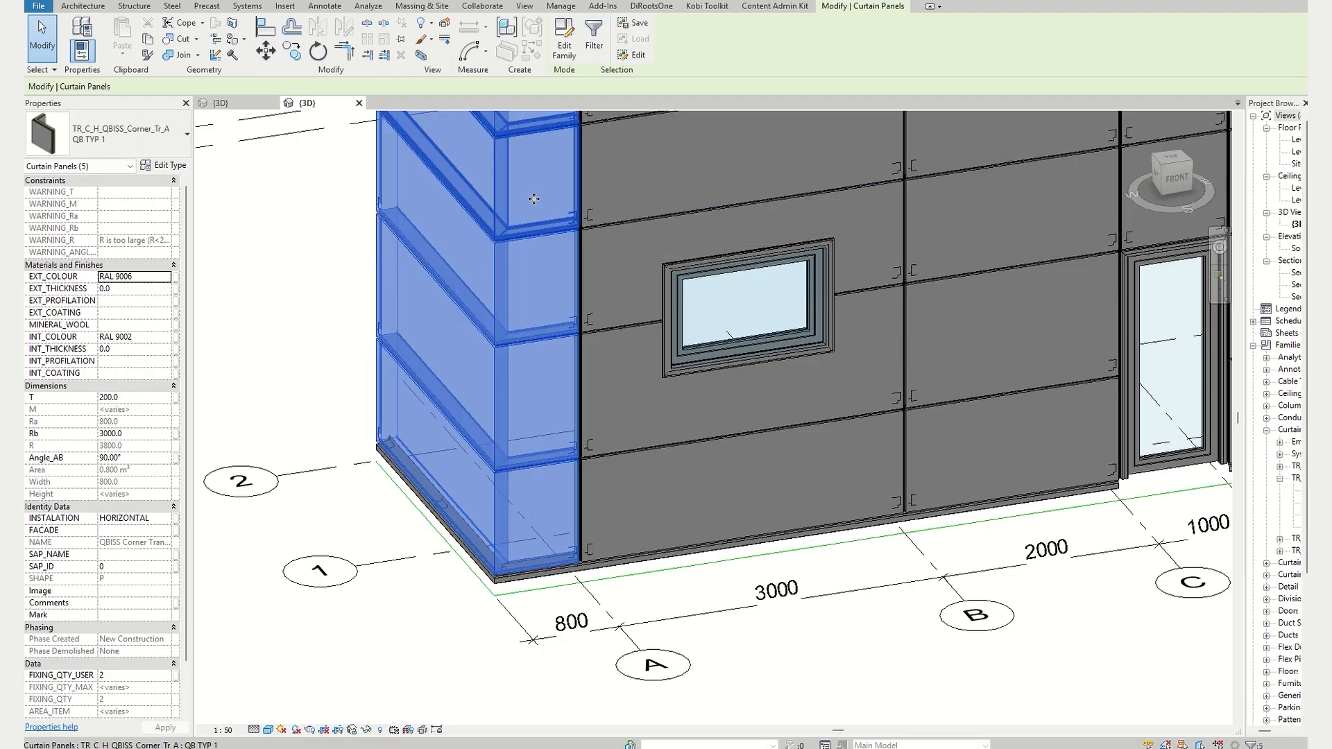
{"action": "scroll", "coordinate": [339, 251], "scroll_direction": "down", "scroll_amount": 2}
{"action": "left_click", "coordinate": [125, 132]}
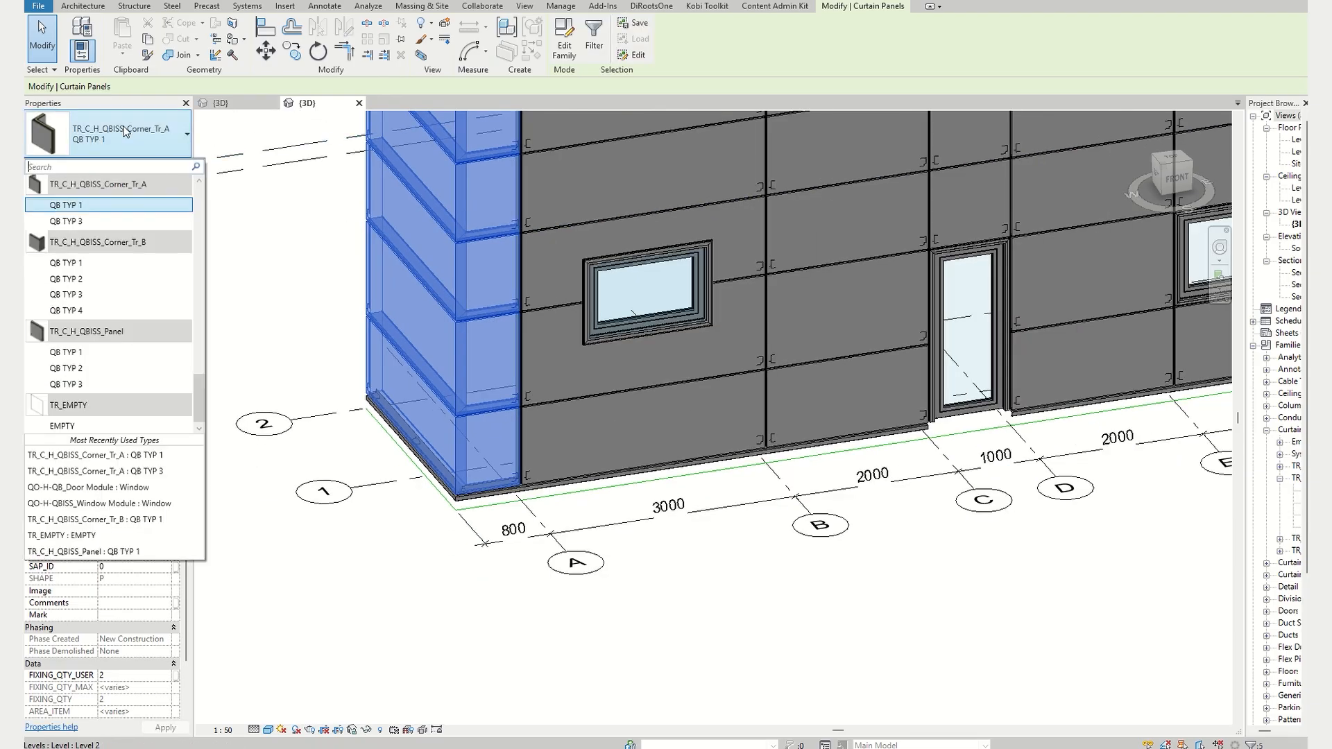
{"action": "left_click", "coordinate": [88, 204]}
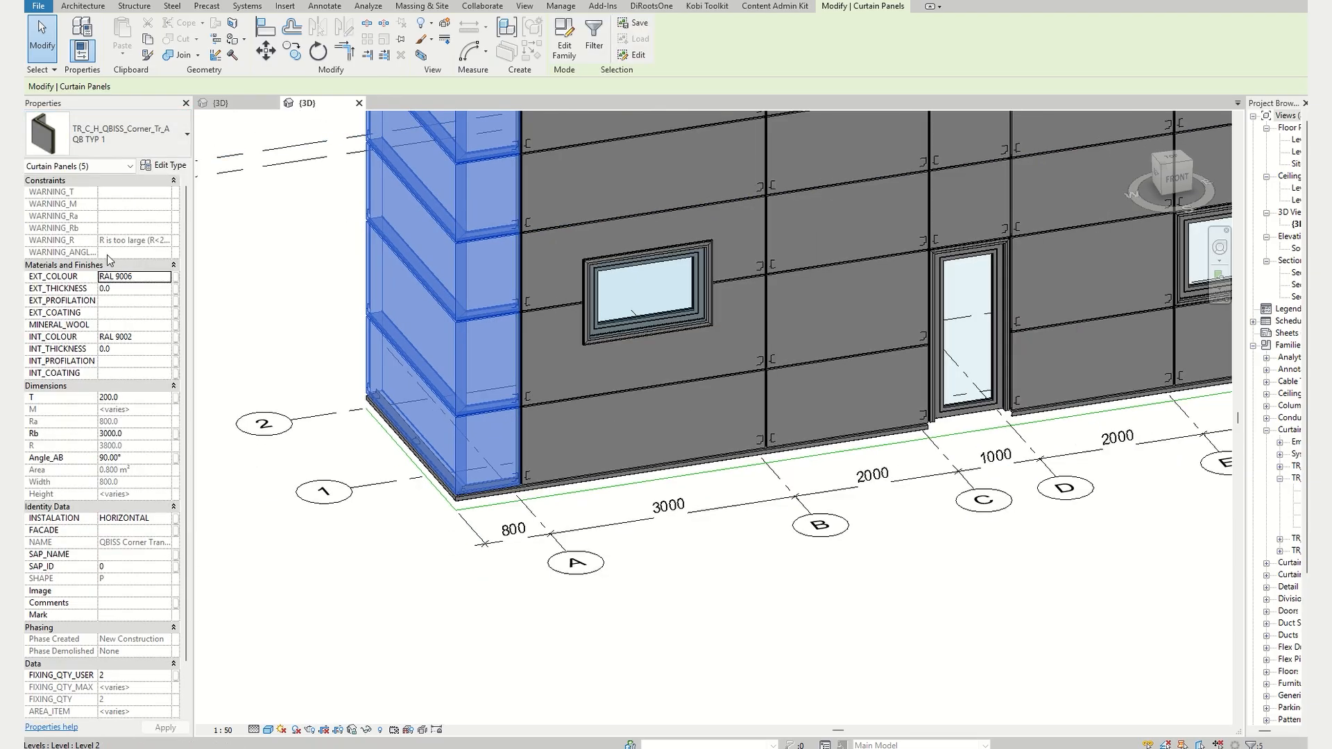
{"action": "left_click", "coordinate": [403, 583]}
- Inspect the mitred parapet corner and the panel joint symbols around grid A from a more angled view
{"action": "middle_click_drag", "start_coordinate": [408, 330], "coordinate": [548, 343], "text": "shift"}
{"action": "middle_click_drag", "start_coordinate": [820, 385], "coordinate": [770, 377], "text": "shift"}
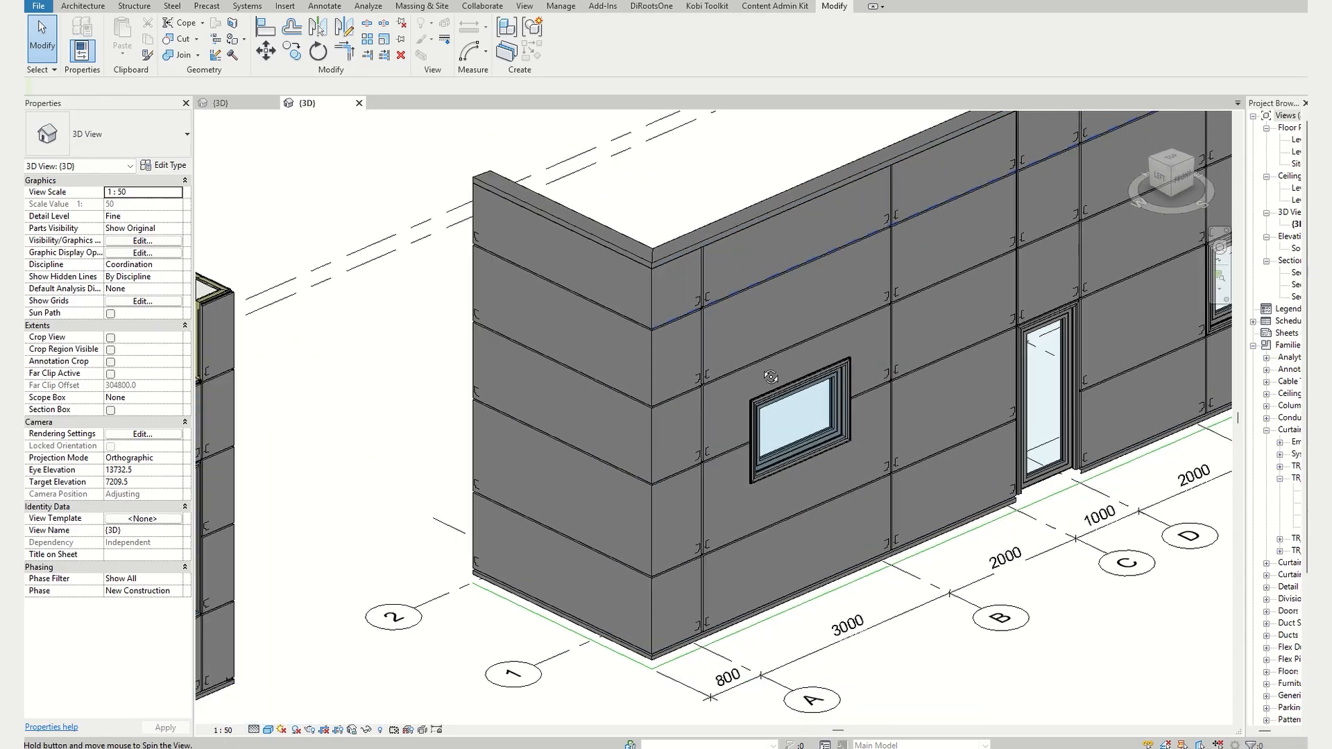
{"action": "scroll", "coordinate": [749, 222], "scroll_direction": "up", "scroll_amount": 4}
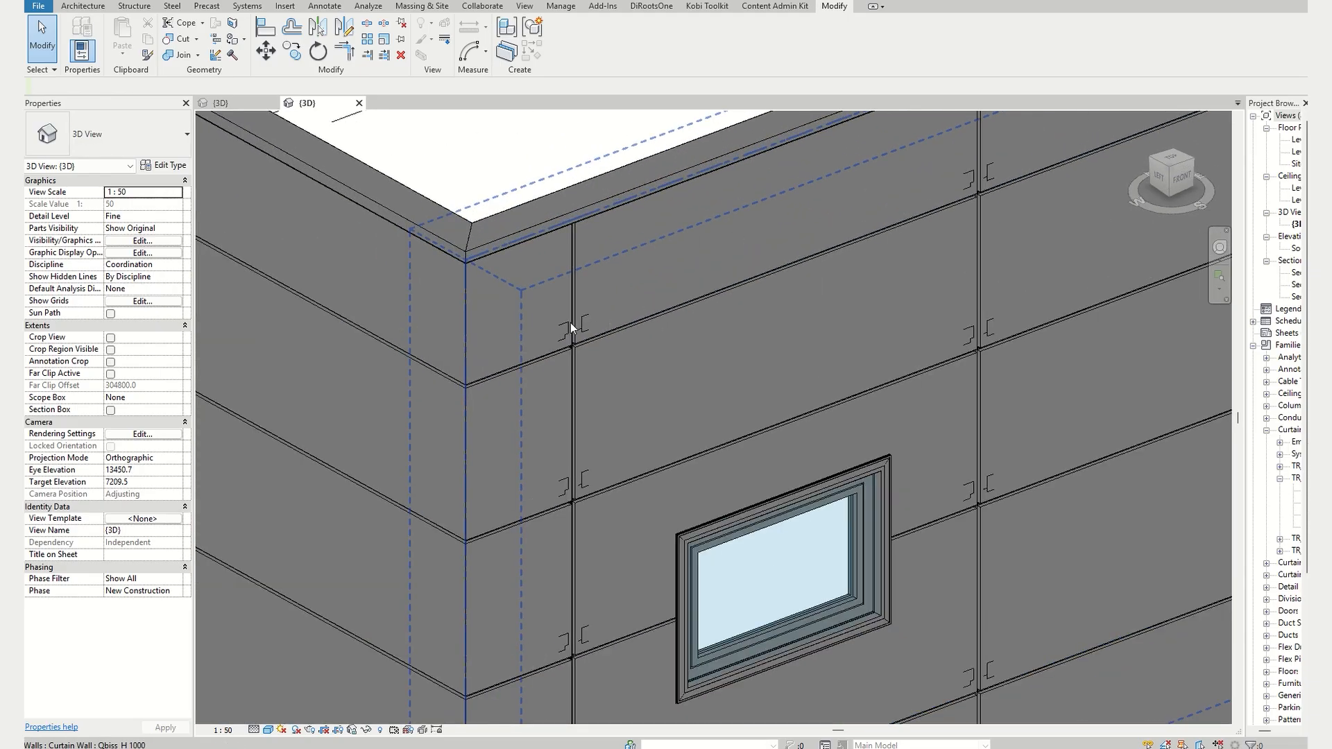
{"action": "scroll", "coordinate": [547, 338], "scroll_direction": "down", "scroll_amount": 2}
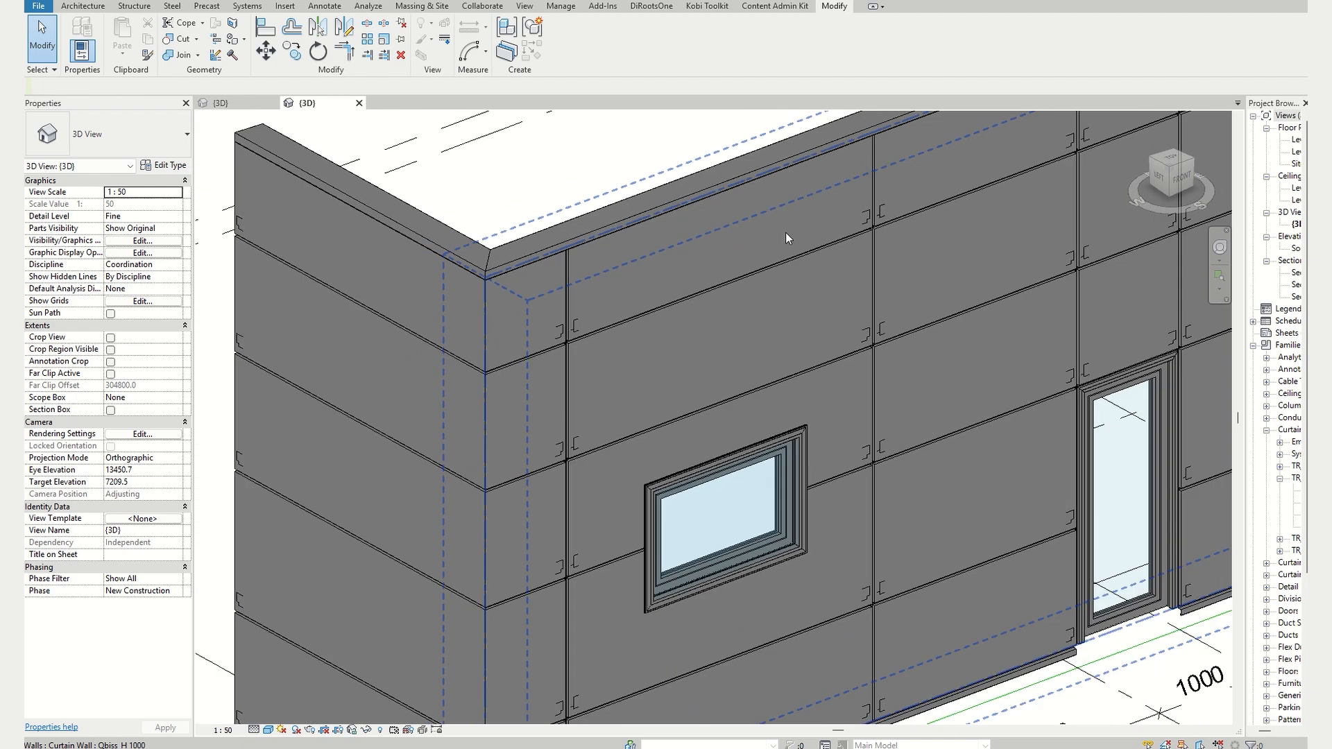
{"action": "scroll", "coordinate": [816, 231], "scroll_direction": "up", "scroll_amount": 5}
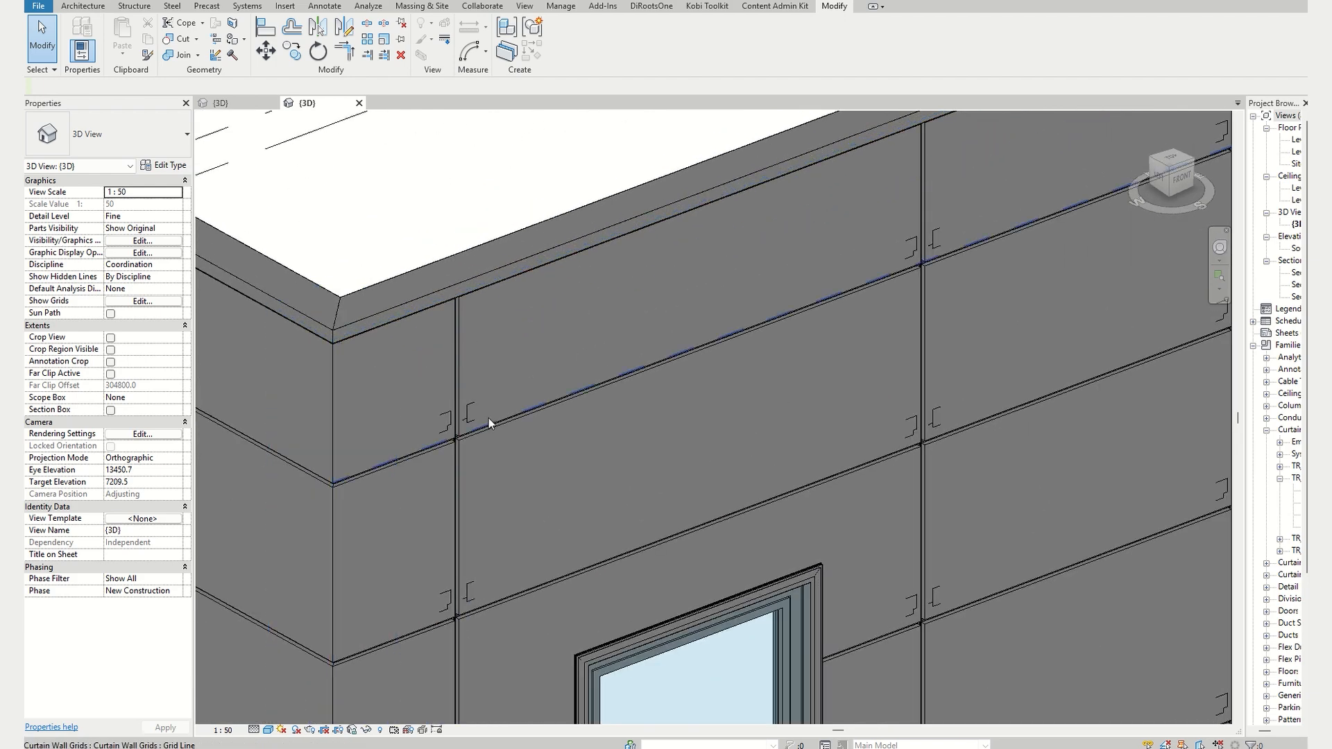
- Inspect the facade panel joints from the parapet corner along the front to the end beyond grid G
{"action": "scroll", "coordinate": [459, 410], "scroll_direction": "down", "scroll_amount": 3}
{"action": "scroll", "coordinate": [770, 312], "scroll_direction": "up", "scroll_amount": 1}
{"action": "scroll", "coordinate": [804, 295], "scroll_direction": "down", "scroll_amount": 1}
{"action": "middle_click_drag", "start_coordinate": [803, 295], "coordinate": [564, 347]}
{"action": "scroll", "coordinate": [797, 240], "scroll_direction": "down", "scroll_amount": 1}
{"action": "middle_click_drag", "start_coordinate": [797, 240], "coordinate": [555, 340]}
{"action": "scroll", "coordinate": [652, 329], "scroll_direction": "up", "scroll_amount": 1}
{"action": "middle_click_drag", "start_coordinate": [652, 332], "coordinate": [572, 313], "text": "shift"}
{"action": "middle_click_drag", "start_coordinate": [923, 530], "coordinate": [709, 472]}
{"action": "middle_click_drag", "start_coordinate": [819, 447], "coordinate": [702, 481], "text": "shift"}
{"action": "middle_click_drag", "start_coordinate": [695, 543], "coordinate": [1002, 364]}
{"action": "middle_click_drag", "start_coordinate": [756, 478], "coordinate": [1047, 431], "text": "shift"}
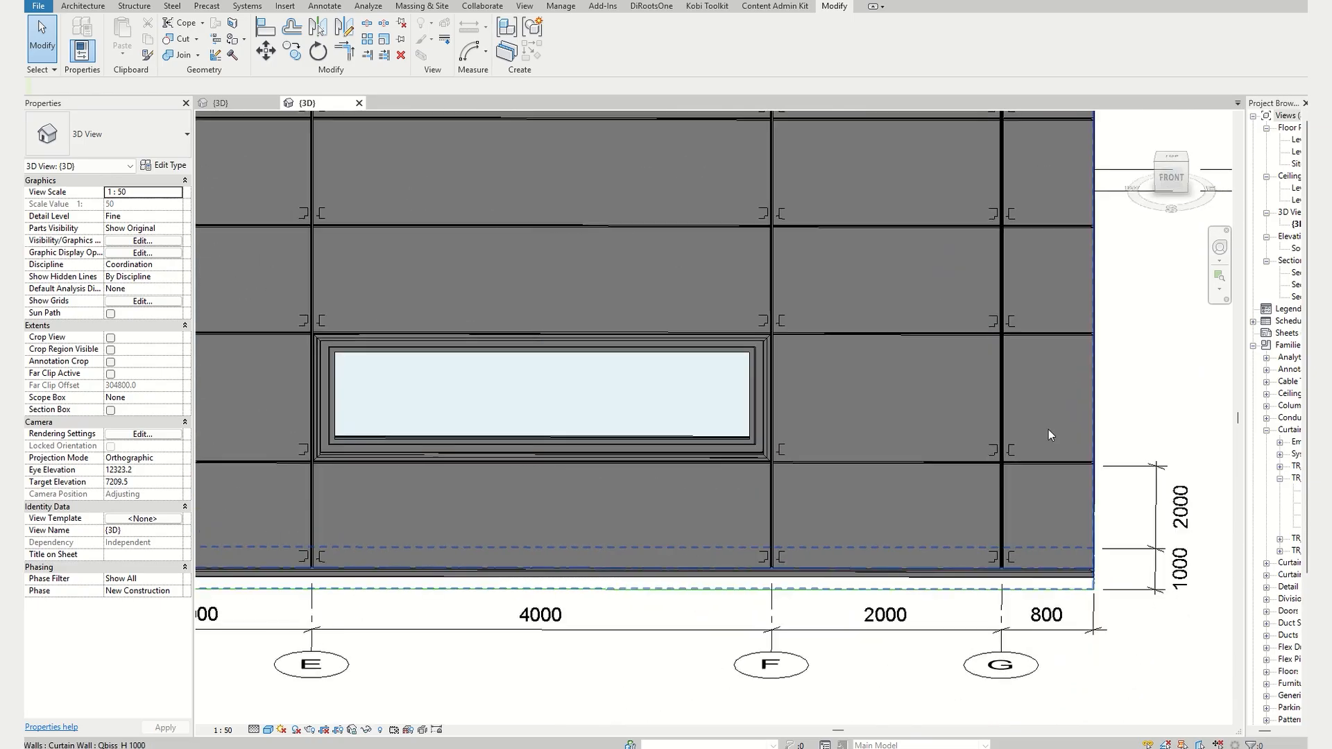
- Examine the panels and joint symbols around the door and the long window between grids C and G
{"action": "scroll", "coordinate": [850, 408], "scroll_direction": "down", "scroll_amount": 2}
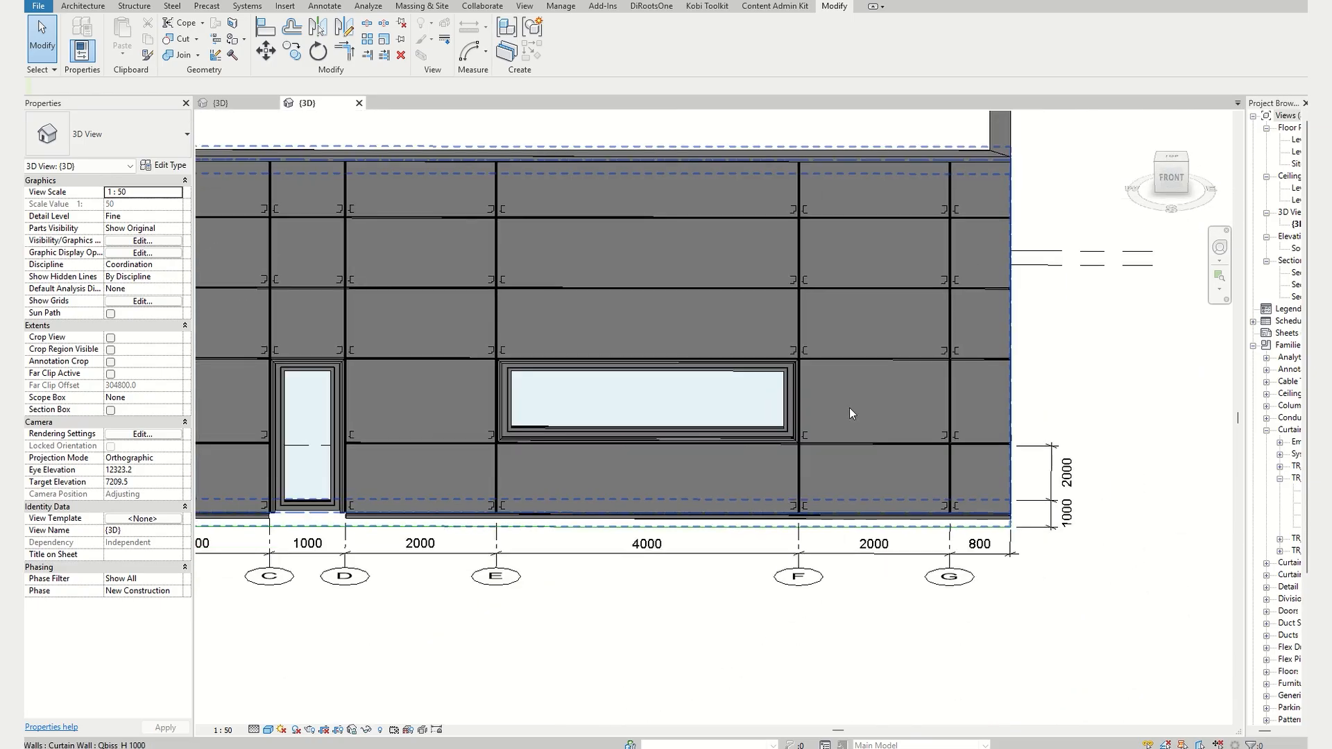
{"action": "scroll", "coordinate": [849, 406], "scroll_direction": "down", "scroll_amount": 2}
{"action": "middle_click_drag", "start_coordinate": [646, 411], "coordinate": [832, 401]}
{"action": "middle_click_drag", "start_coordinate": [650, 398], "coordinate": [798, 428], "text": "shift"}
{"action": "scroll", "coordinate": [818, 357], "scroll_direction": "up", "scroll_amount": 2}
{"action": "scroll", "coordinate": [818, 356], "scroll_direction": "up", "scroll_amount": 1}
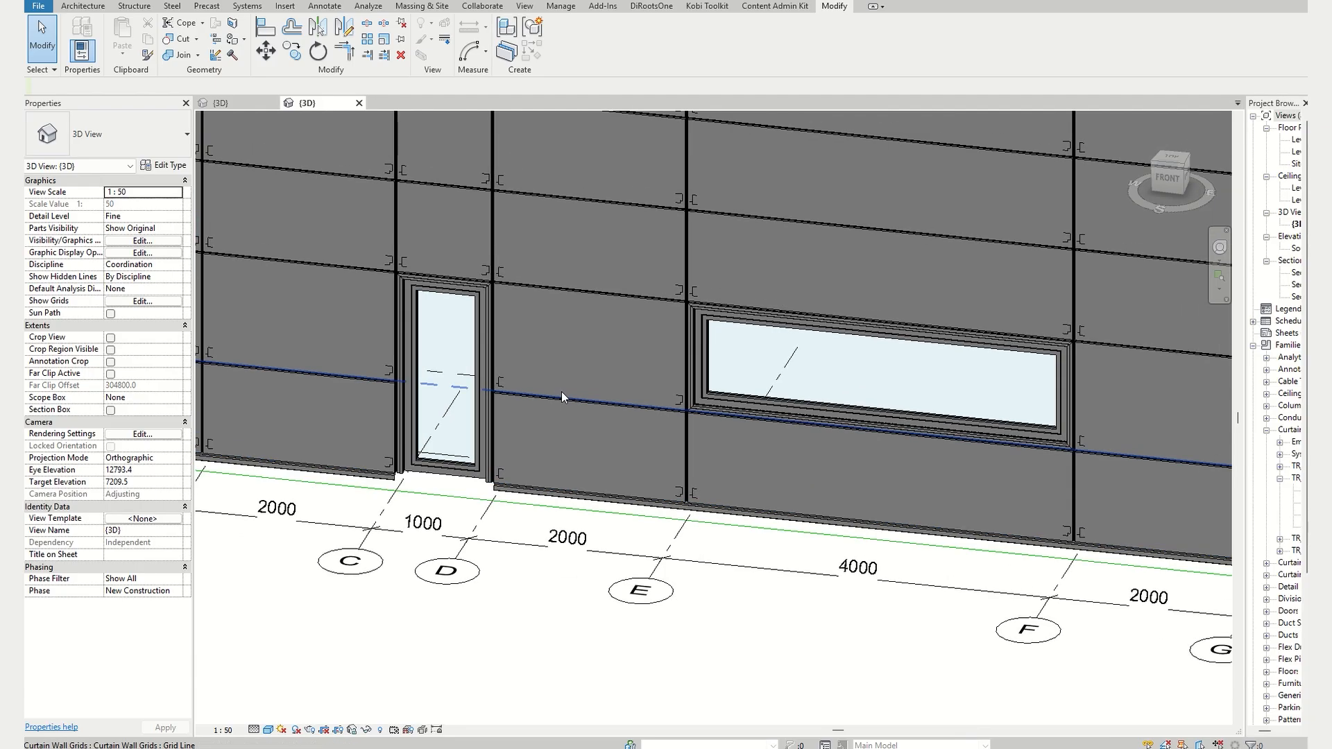
{"action": "scroll", "coordinate": [561, 390], "scroll_direction": "down", "scroll_amount": 2}
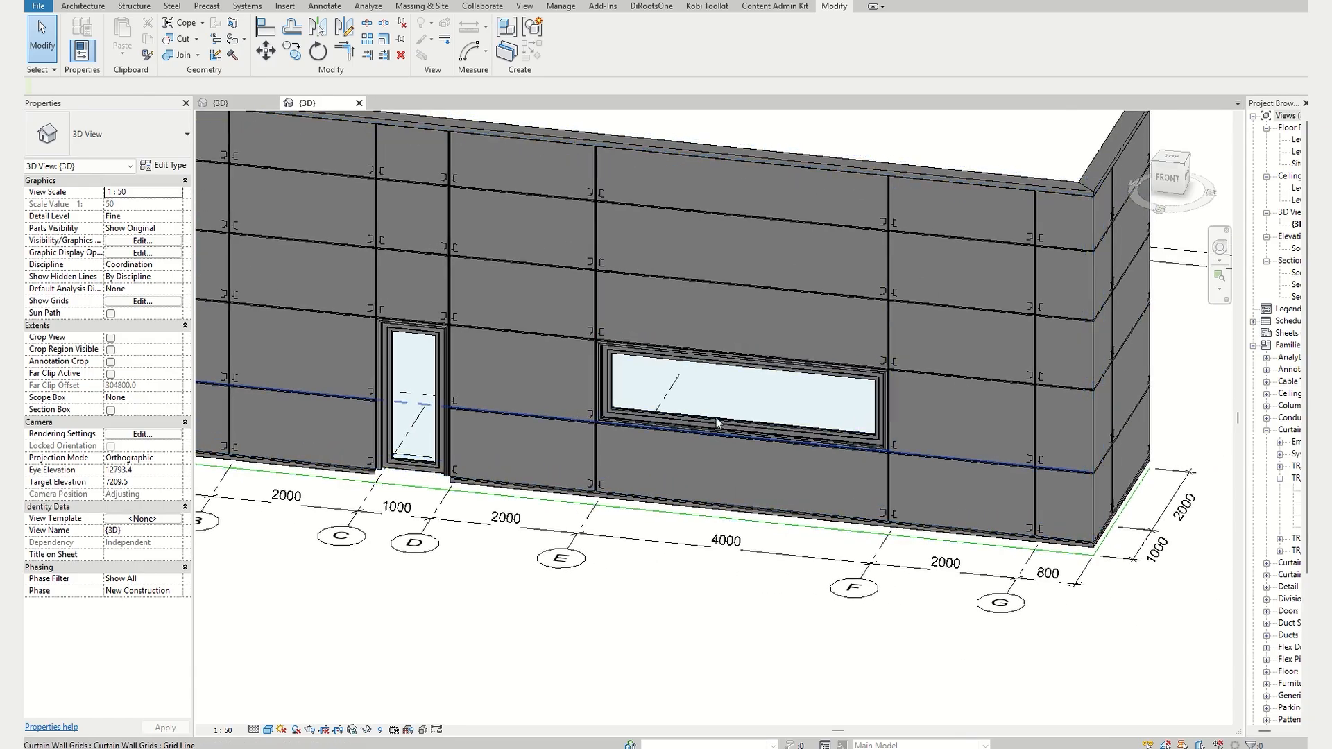
{"action": "scroll", "coordinate": [455, 406], "scroll_direction": "up", "scroll_amount": 4}
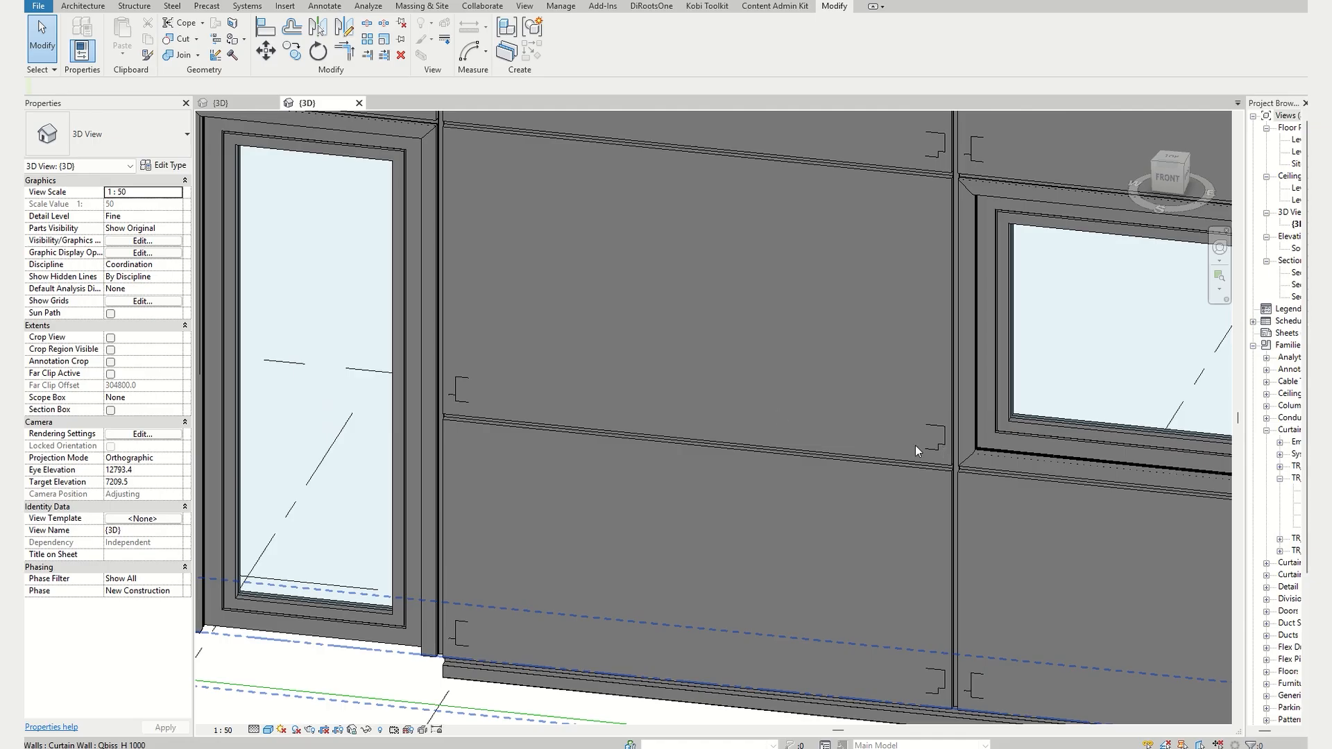
{"action": "scroll", "coordinate": [635, 367], "scroll_direction": "down", "scroll_amount": 5}
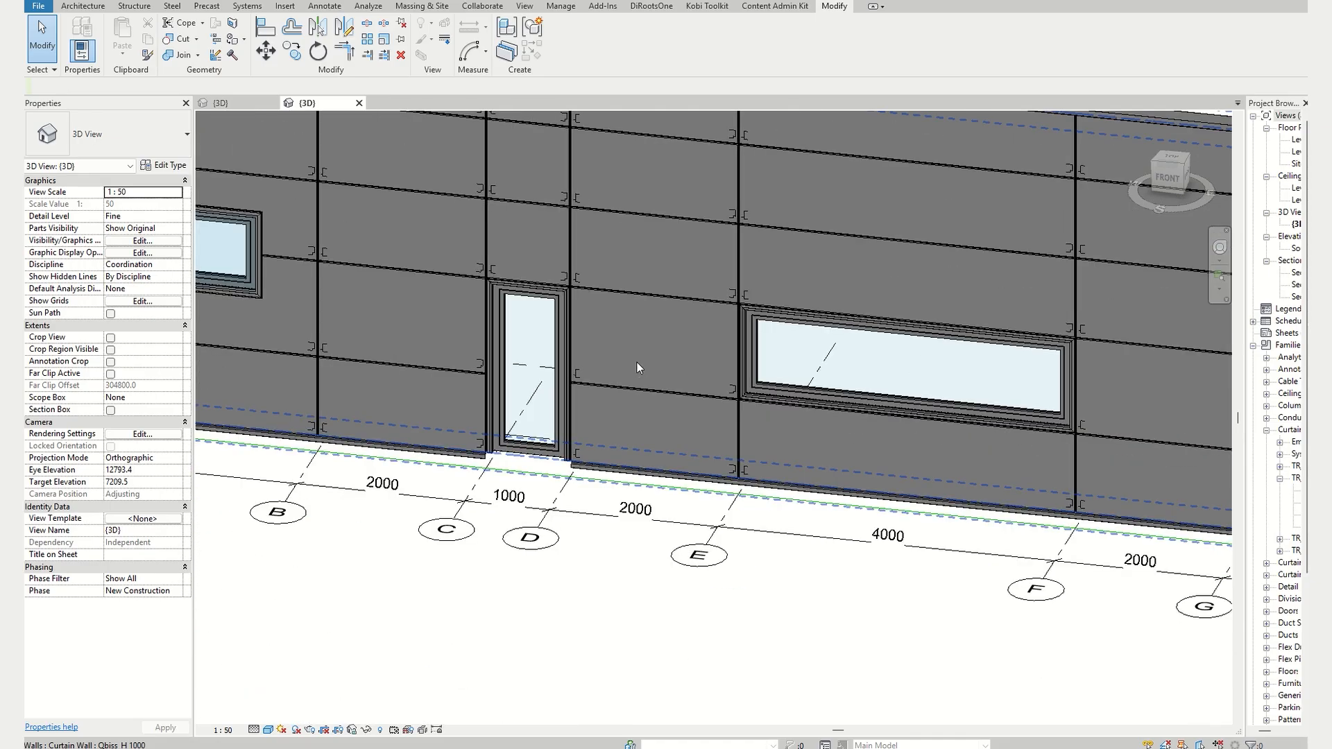
- Unpin the two panels between grids D and E and the upper panel beside the long window at F, and change their type to QB TYP 3
{"action": "key", "text": "Tab"}
{"action": "left_click", "coordinate": [637, 368]}
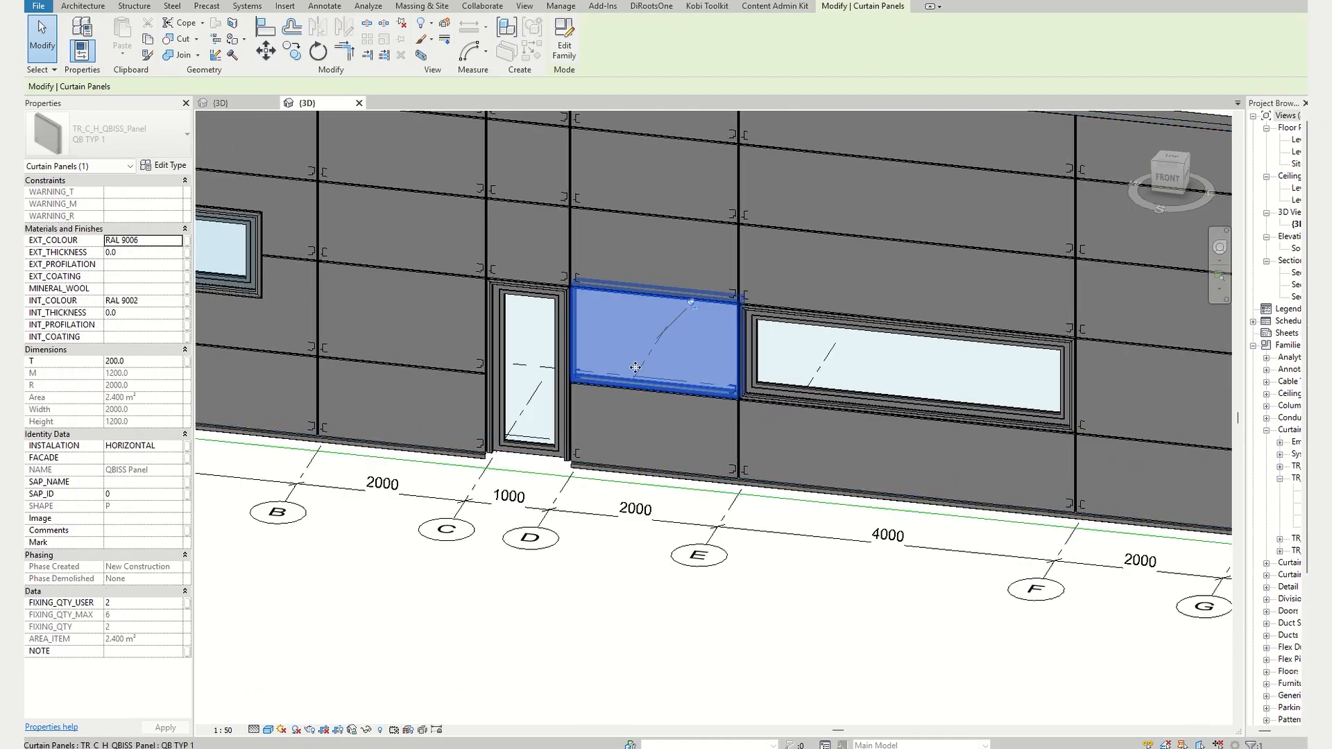
{"action": "left_click", "coordinate": [634, 433]}
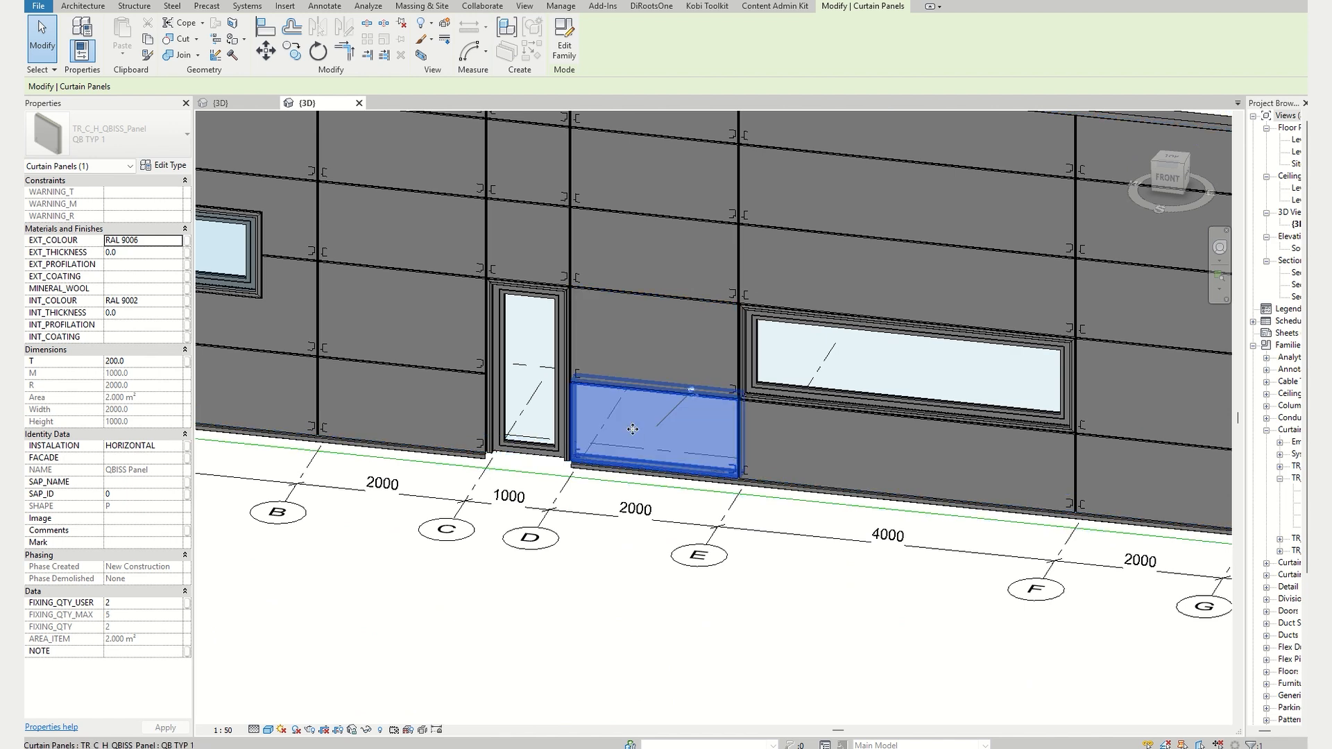
{"action": "left_click", "coordinate": [631, 354], "text": "ctrl"}
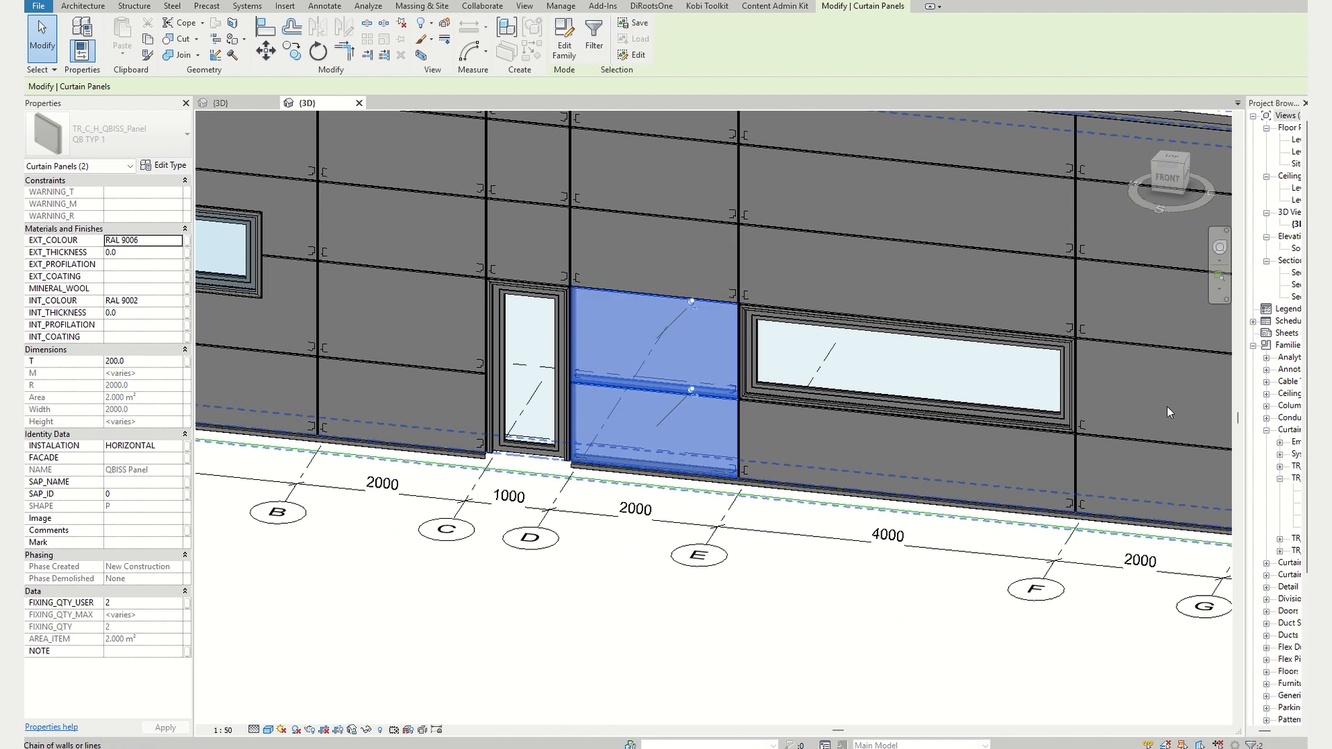
{"action": "key", "text": "Tab"}
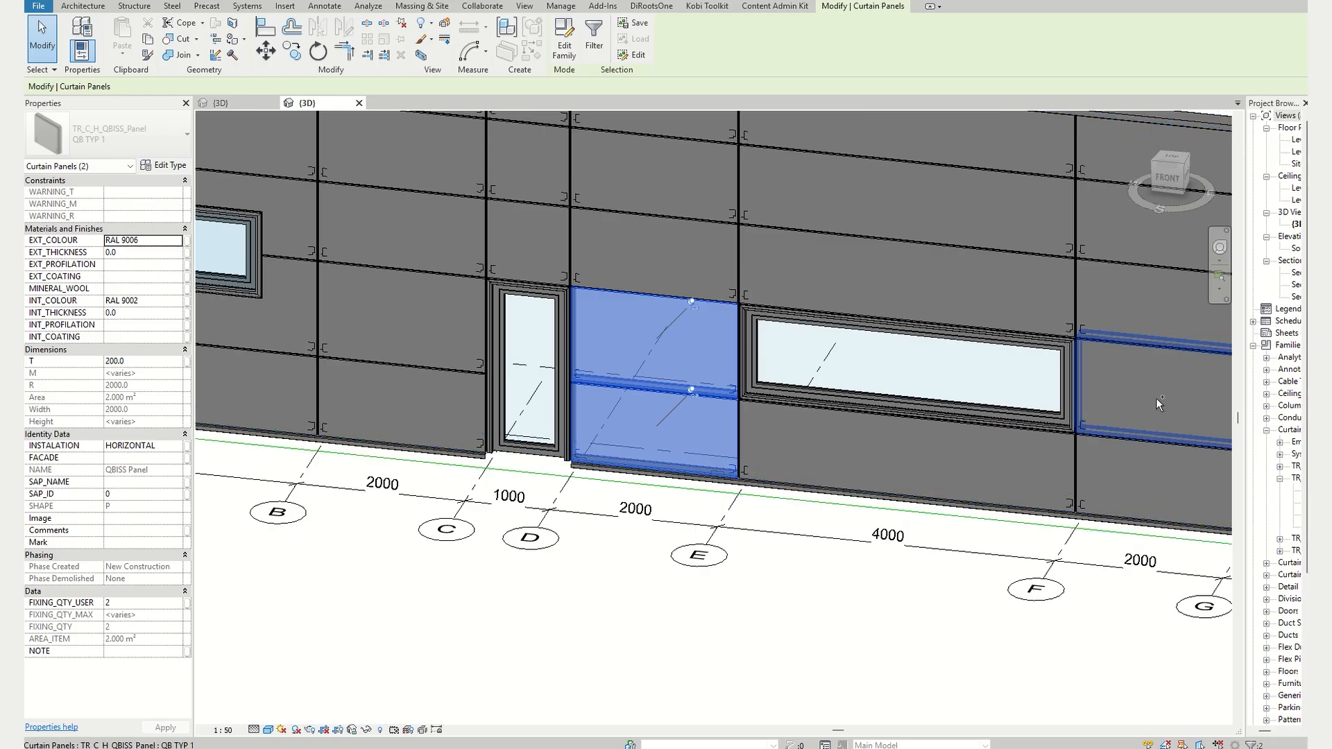
{"action": "left_click", "coordinate": [1155, 398], "text": "ctrl"}
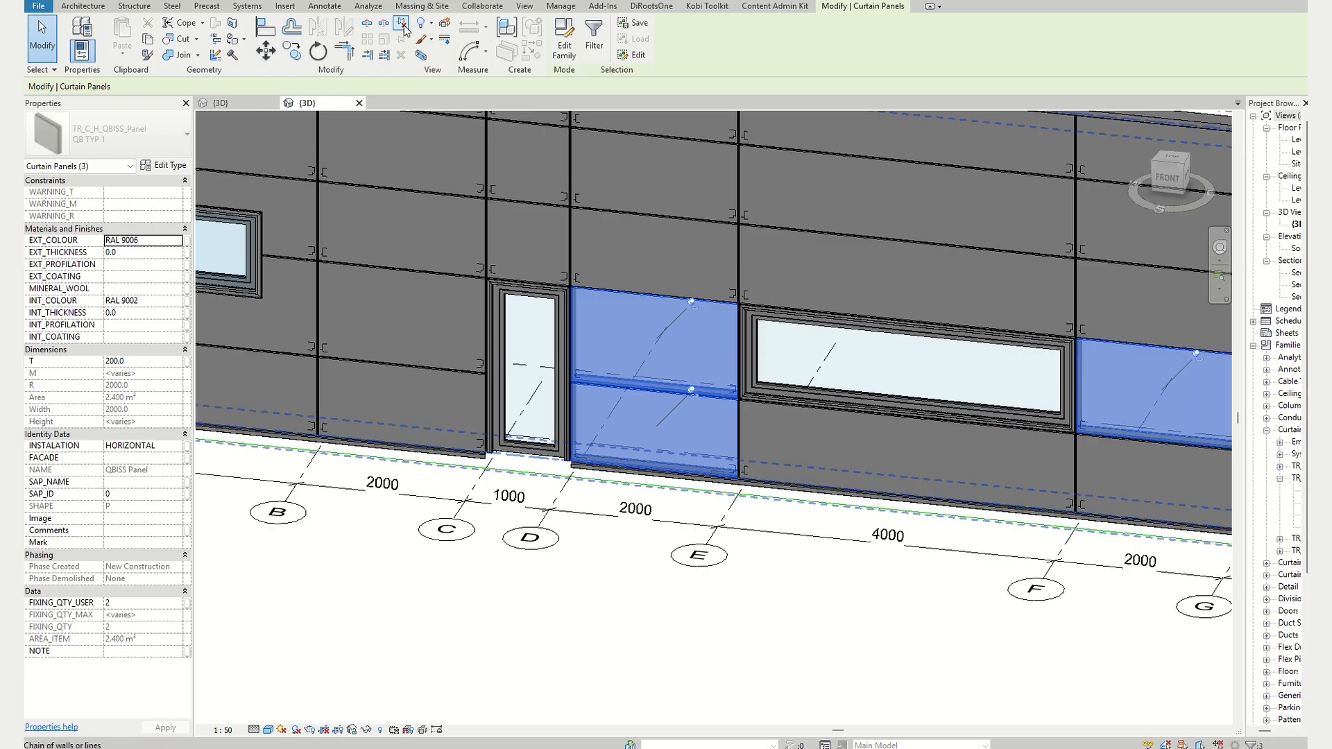
{"action": "left_click", "coordinate": [160, 131]}
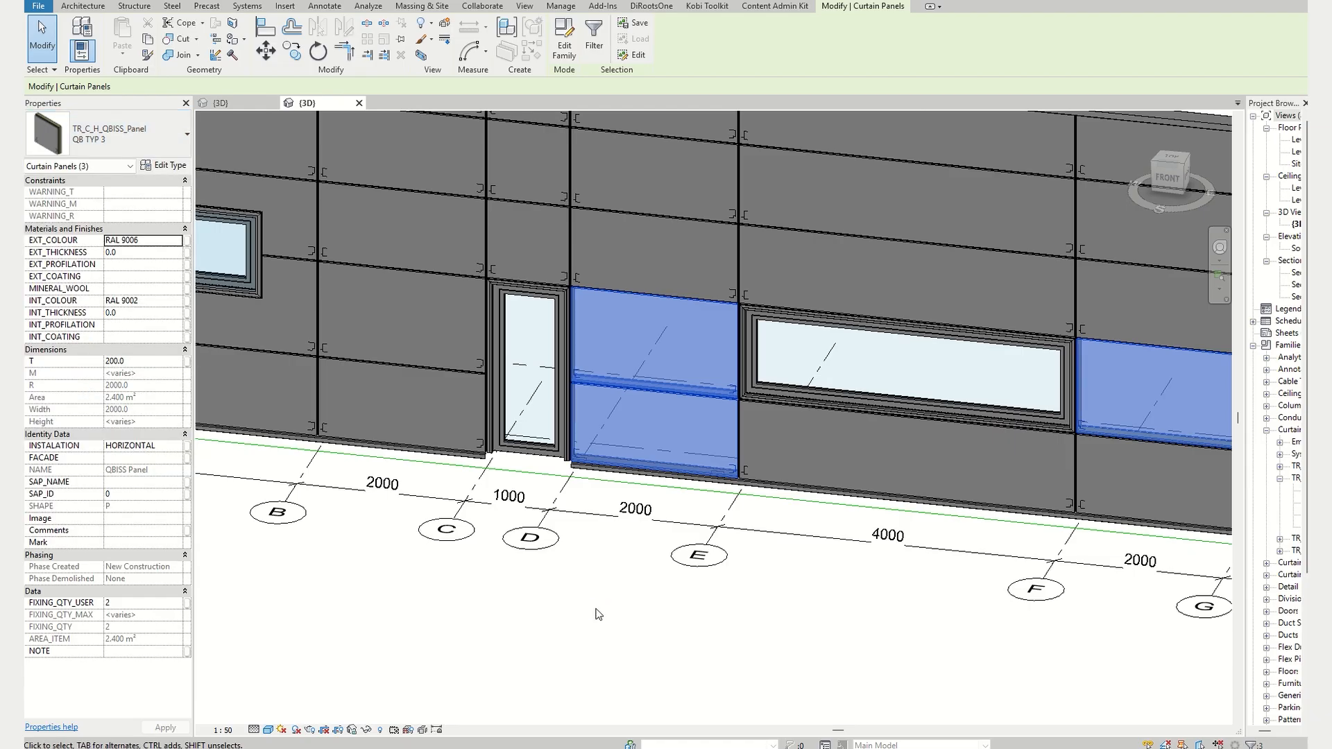
{"action": "left_click", "coordinate": [605, 584]}
- Inspect the joint symbols on the QB TYP 3 panels beside the door and long window, and around the corner past grid G
{"action": "scroll", "coordinate": [713, 425], "scroll_direction": "up", "scroll_amount": 1}
{"action": "scroll", "coordinate": [663, 335], "scroll_direction": "up", "scroll_amount": 3}
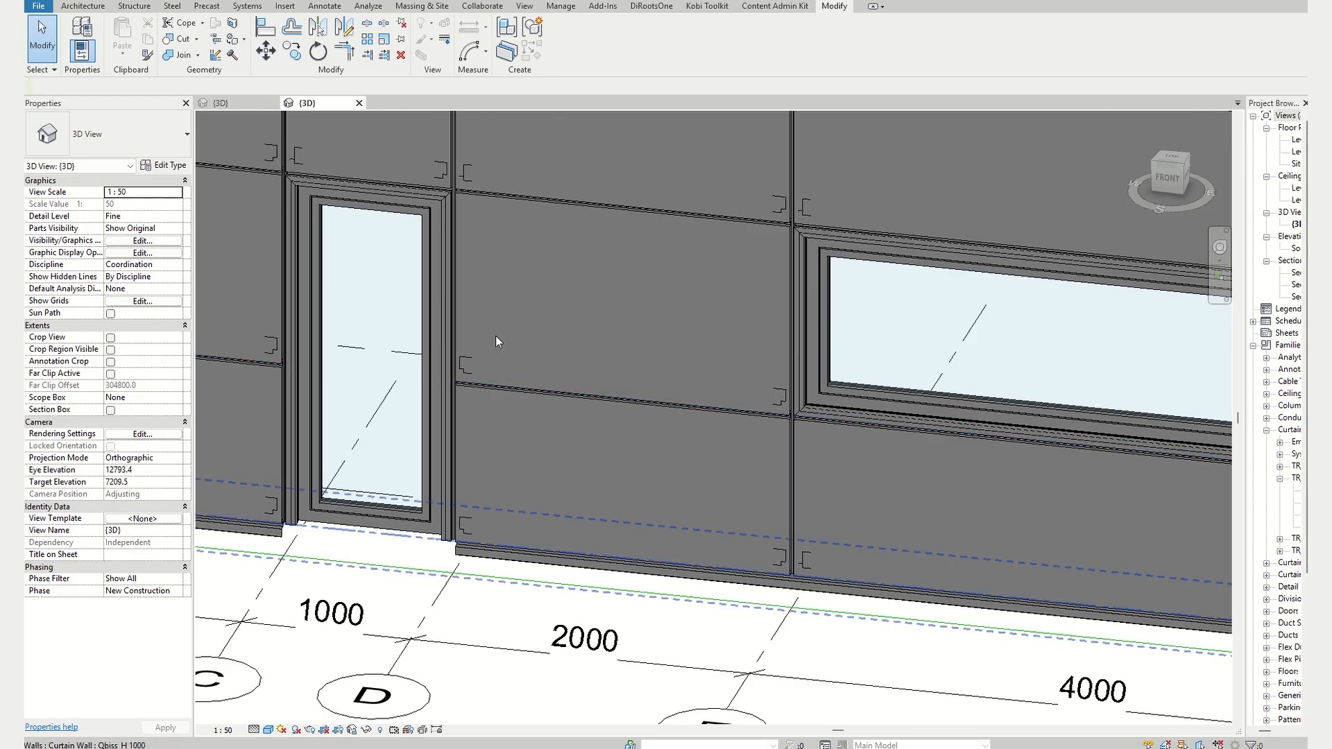
{"action": "middle_click_drag", "start_coordinate": [682, 547], "coordinate": [412, 485]}
{"action": "scroll", "coordinate": [360, 475], "scroll_direction": "down", "scroll_amount": 2}
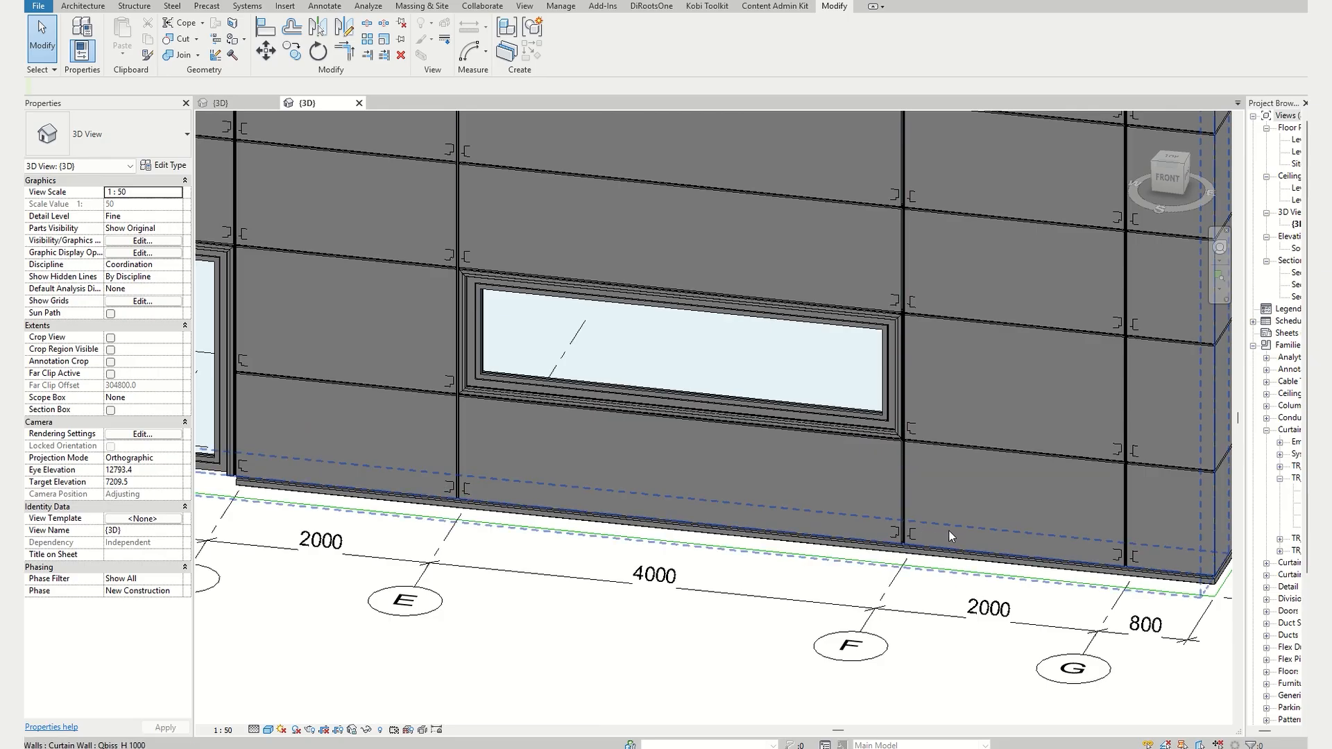
{"action": "middle_click_drag", "start_coordinate": [1116, 544], "coordinate": [972, 555], "text": "shift"}
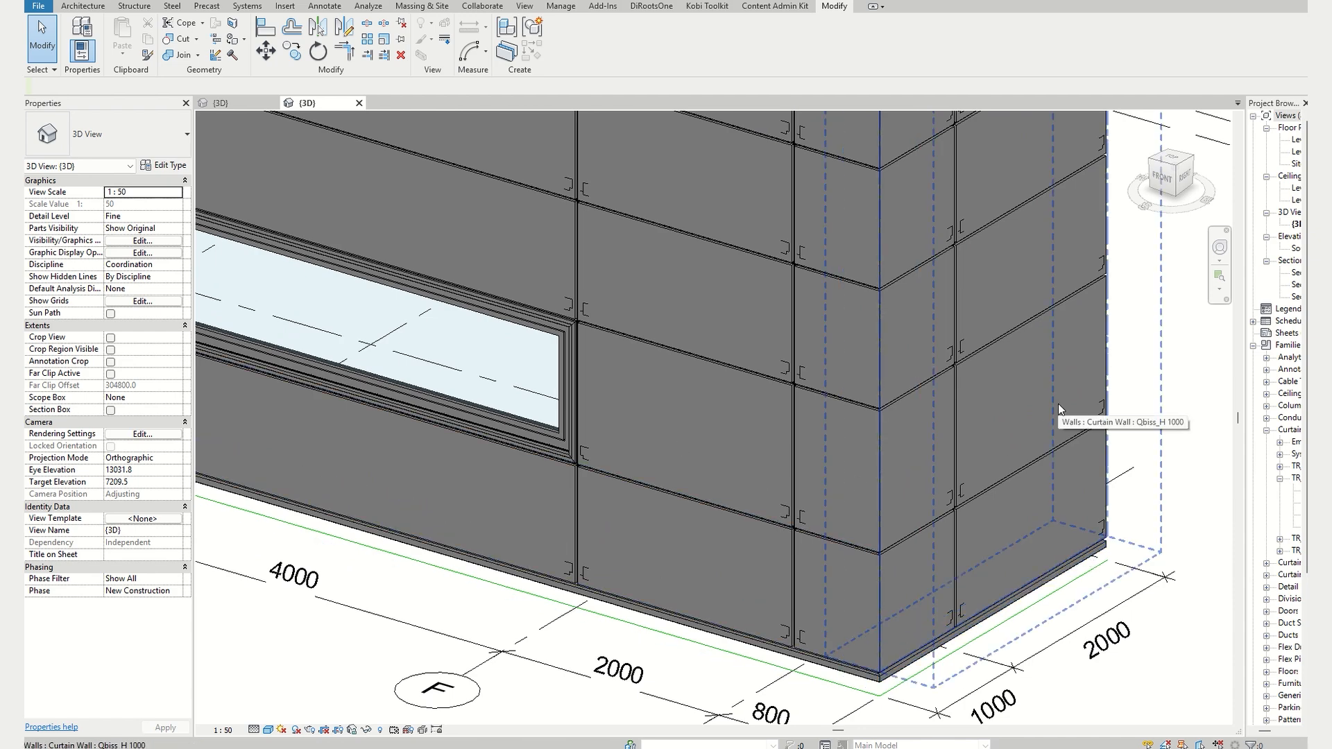
- Review the fixing quantity parameters of the panel above the long window, opening its FIXING_QTY_USER value
{"action": "scroll", "coordinate": [1058, 403], "scroll_direction": "down", "scroll_amount": 6}
{"action": "middle_click_drag", "start_coordinate": [885, 413], "coordinate": [1044, 520], "text": "shift"}
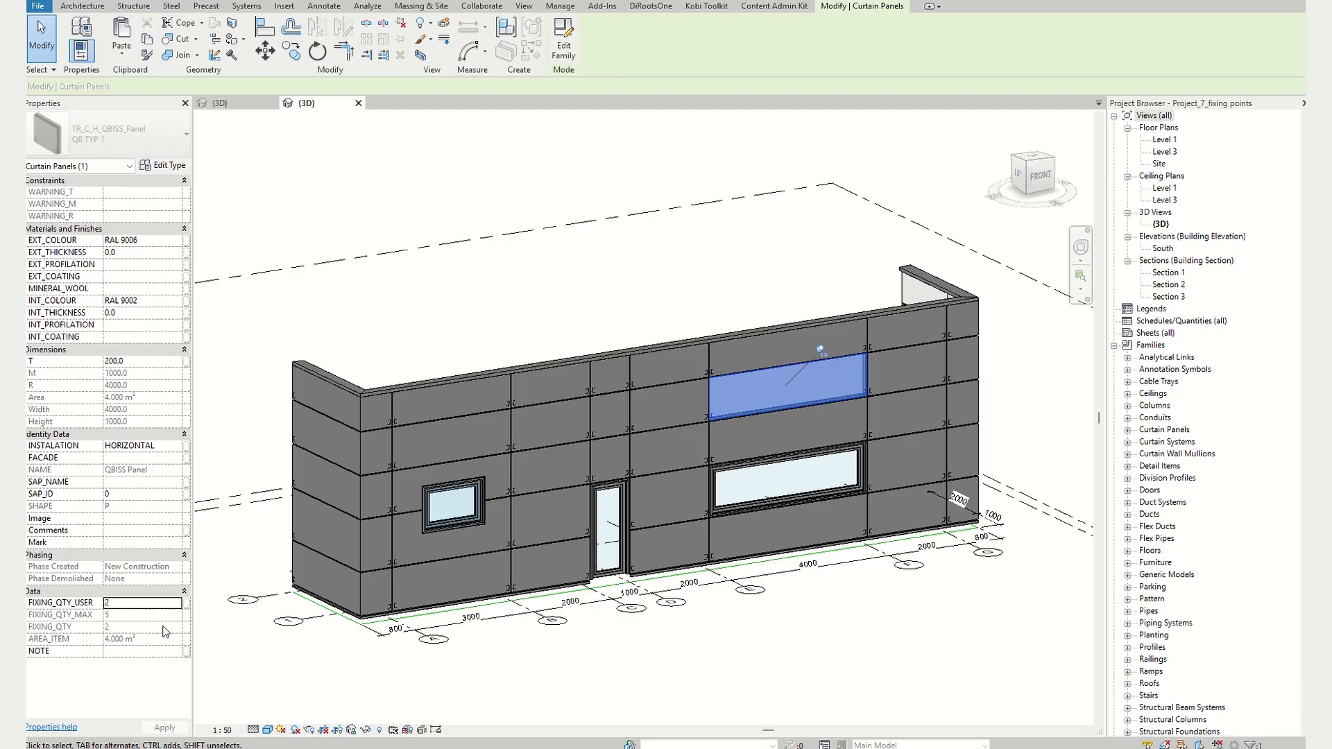
{"action": "left_click", "coordinate": [148, 602]}
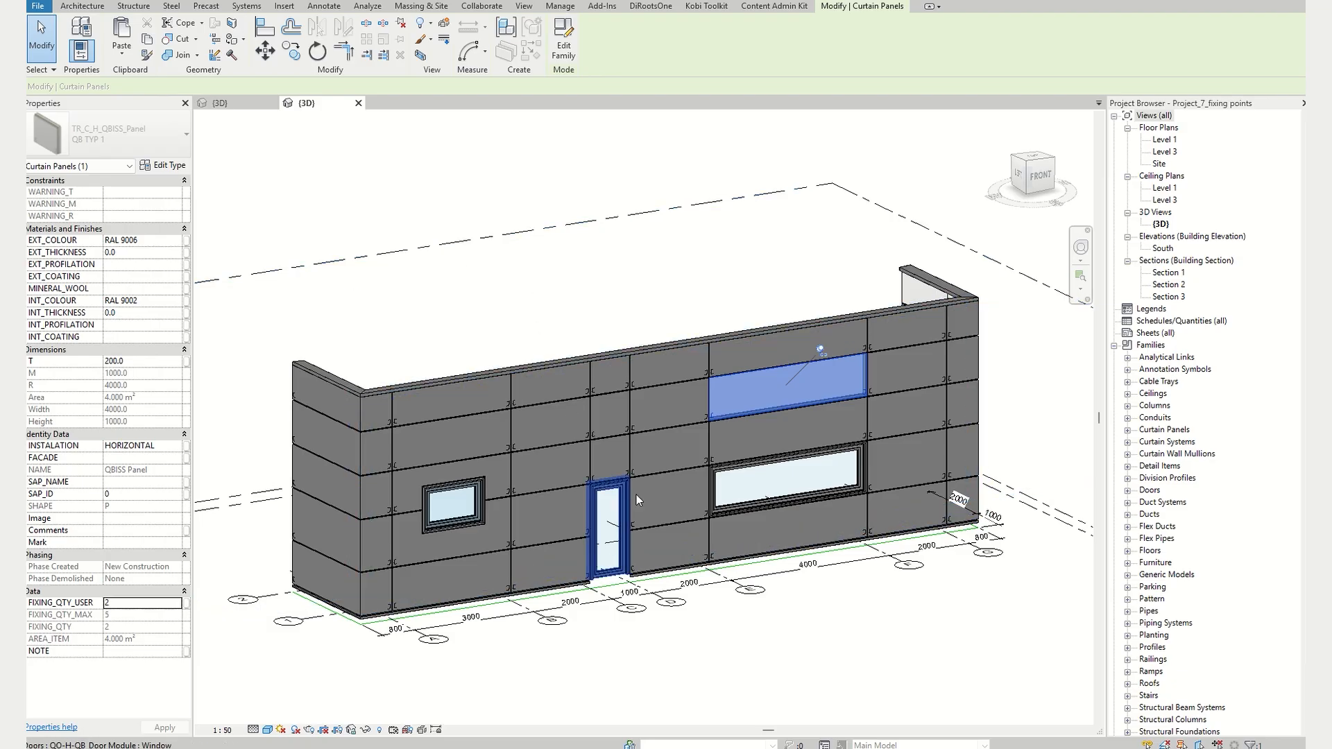
- Select the second panel row from the top, including corners, limit the selection to Curtain Panels and set EXT_COLOUR to RAL 9002
{"action": "scroll", "coordinate": [785, 510], "scroll_direction": "down", "scroll_amount": 2}
{"action": "middle_click_drag", "start_coordinate": [1004, 530], "coordinate": [910, 430], "text": "shift"}
{"action": "scroll", "coordinate": [936, 460], "scroll_direction": "up", "scroll_amount": 3}
{"action": "left_click", "coordinate": [934, 458]}
{"action": "scroll", "coordinate": [934, 457], "scroll_direction": "down", "scroll_amount": 2}
{"action": "left_click_drag", "start_coordinate": [410, 406], "coordinate": [930, 462]}
{"action": "middle_click_drag", "start_coordinate": [930, 462], "coordinate": [938, 473], "text": "shift"}
{"action": "left_click", "coordinate": [105, 166]}
{"action": "left_click", "coordinate": [88, 190]}
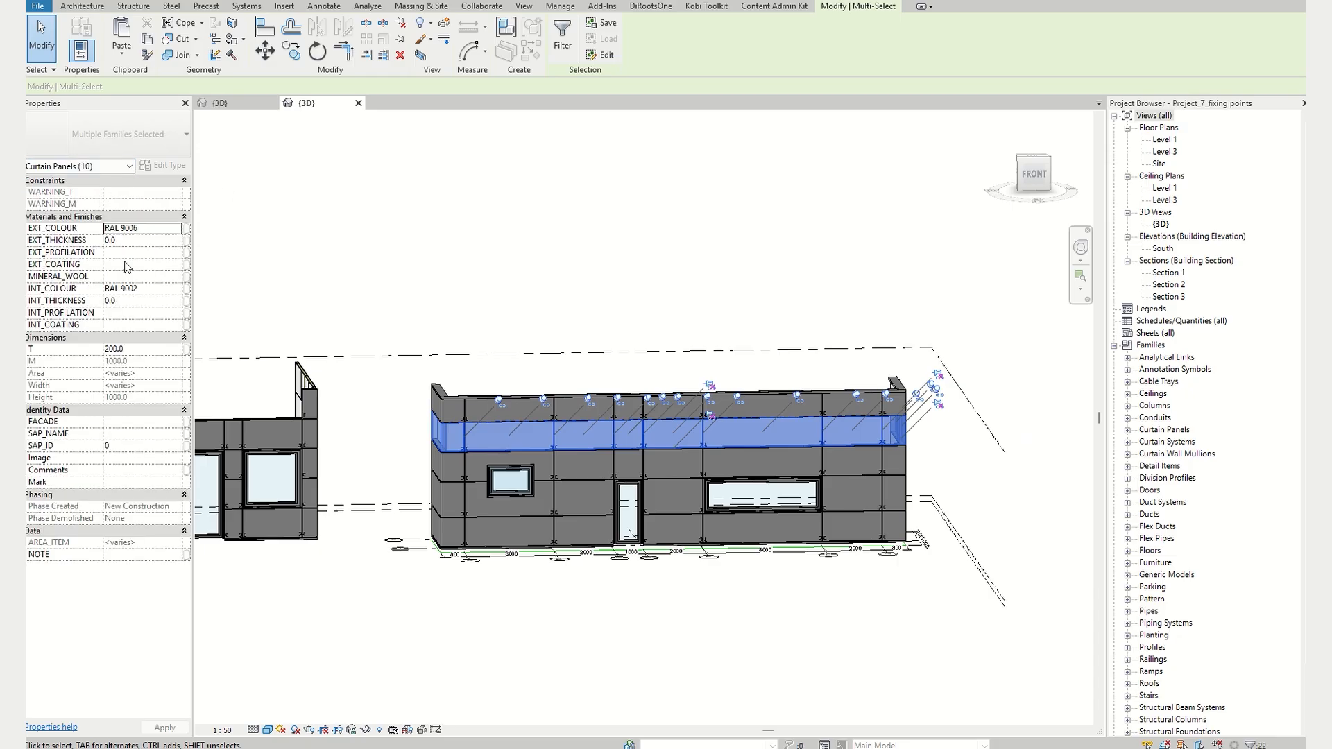
{"action": "left_click", "coordinate": [147, 229]}
{"action": "left_click", "coordinate": [147, 229]}
{"action": "key", "text": "BackSpace"}
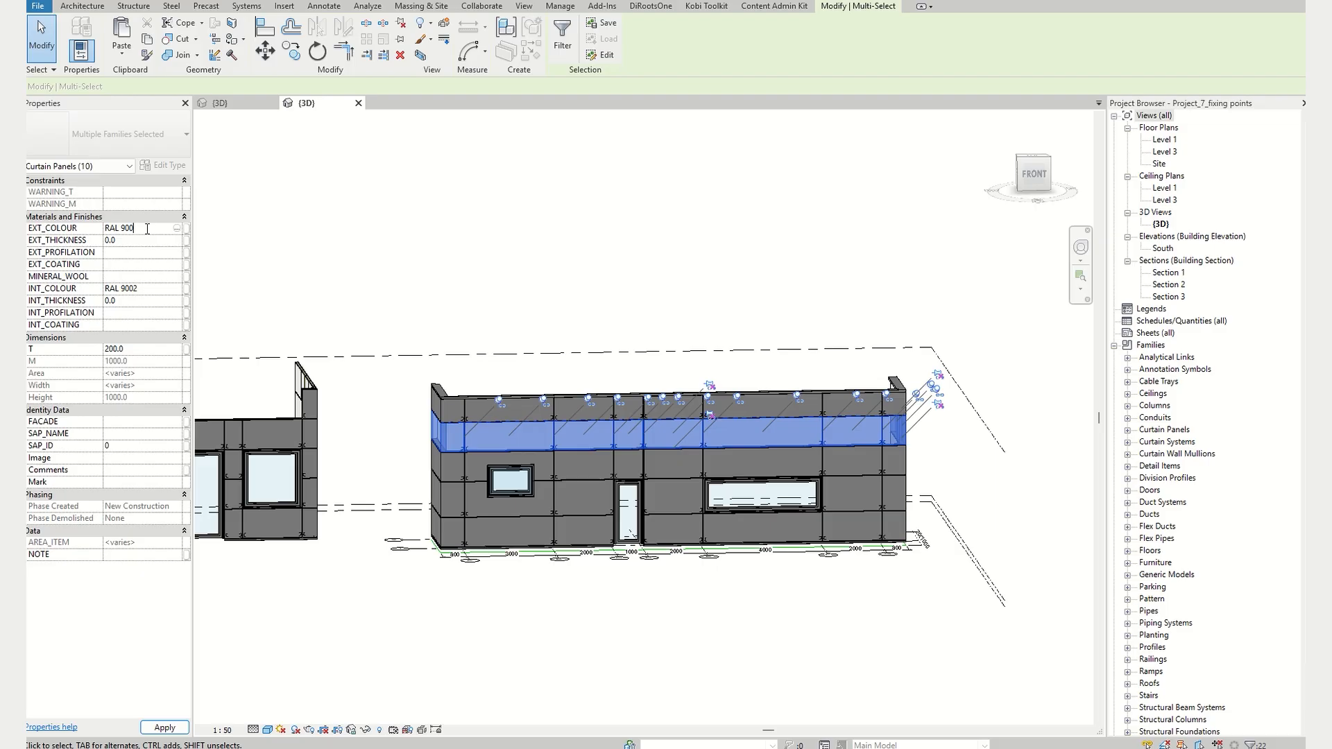
{"action": "type", "text": "2"}
{"action": "left_click", "coordinate": [652, 281]}
- Inspect the light panel band, and select the front top parapet to review its EXT_COLOUR property
{"action": "scroll", "coordinate": [652, 280], "scroll_direction": "down", "scroll_amount": 2}
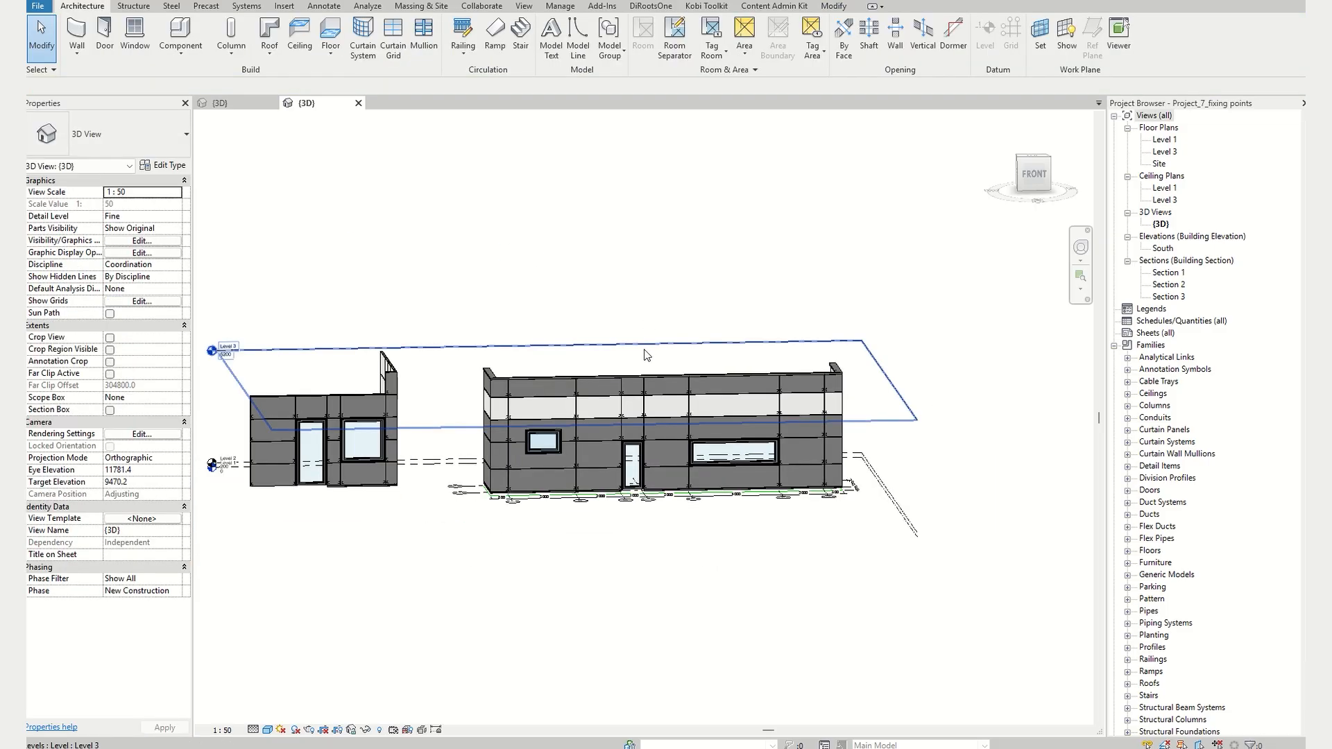
{"action": "middle_click_drag", "start_coordinate": [669, 356], "coordinate": [698, 411], "text": "shift"}
{"action": "scroll", "coordinate": [697, 410], "scroll_direction": "up", "scroll_amount": 5}
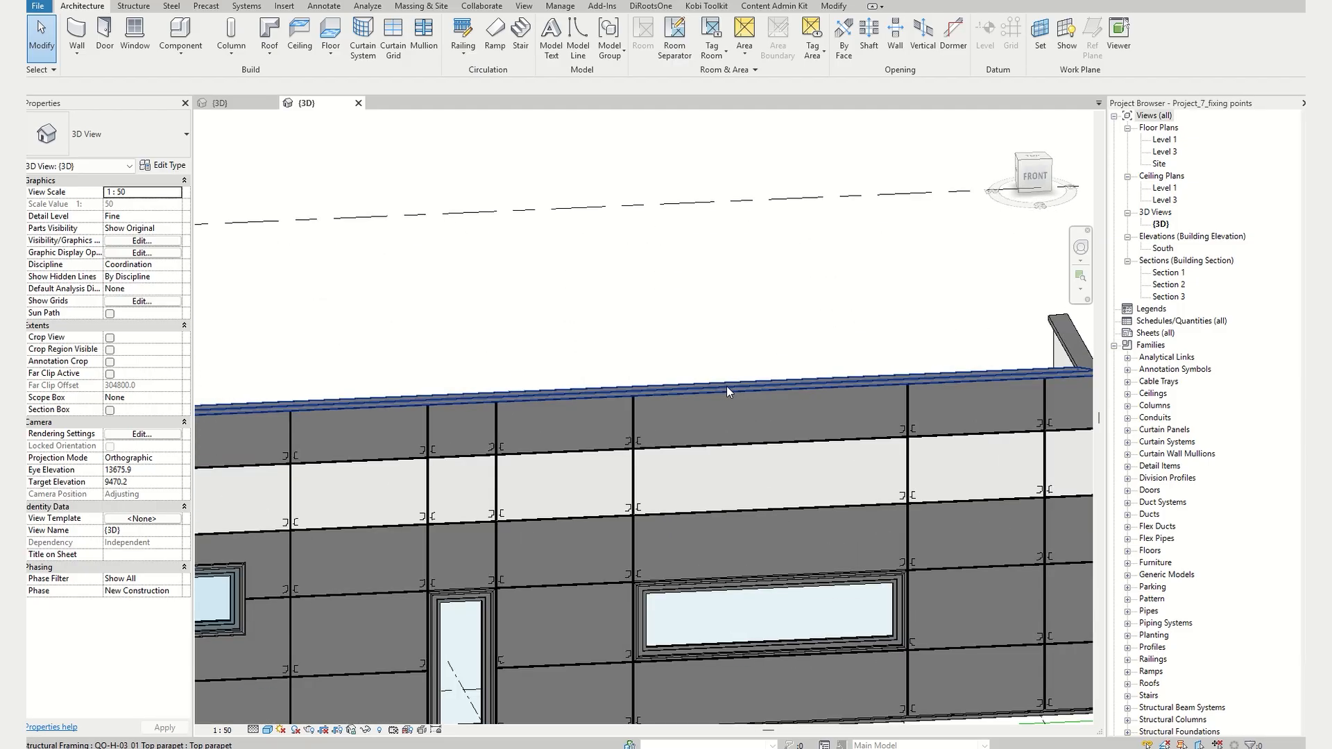
{"action": "left_click", "coordinate": [727, 389]}
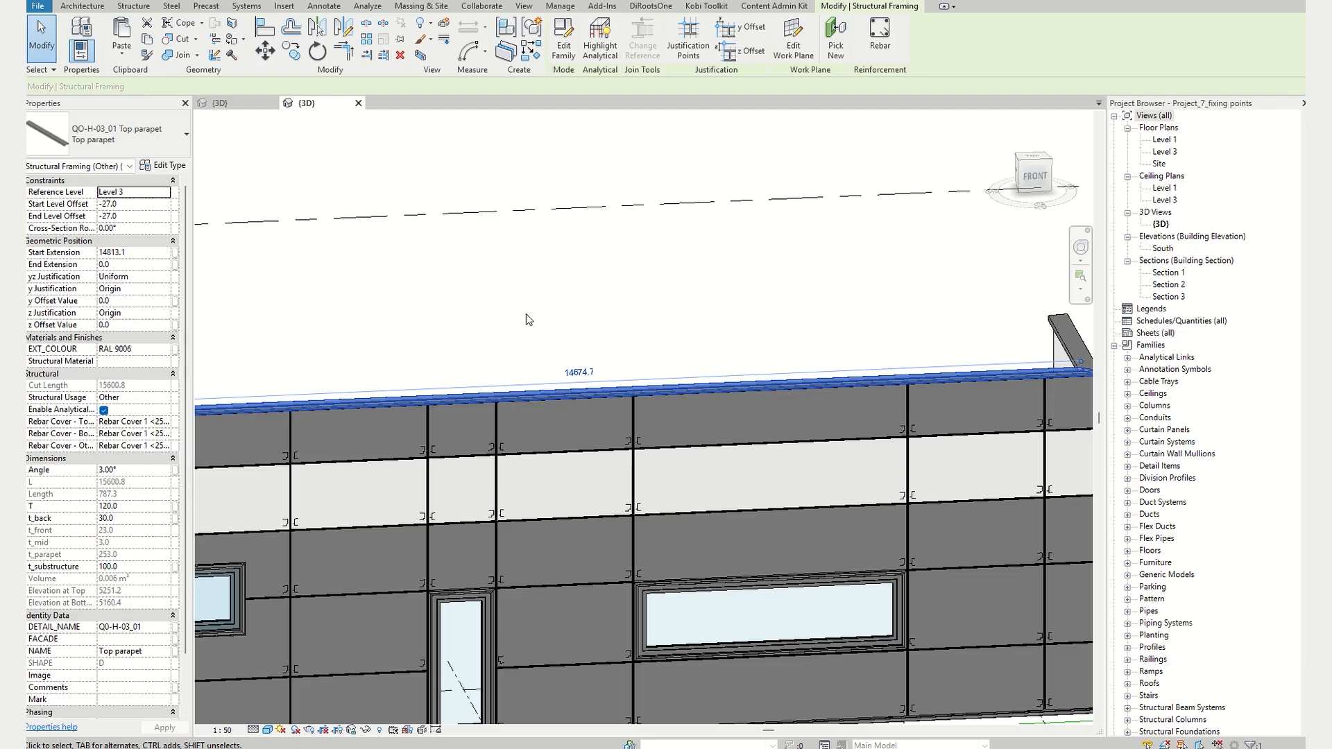
{"action": "middle_click_drag", "start_coordinate": [505, 310], "coordinate": [526, 355], "text": "shift"}
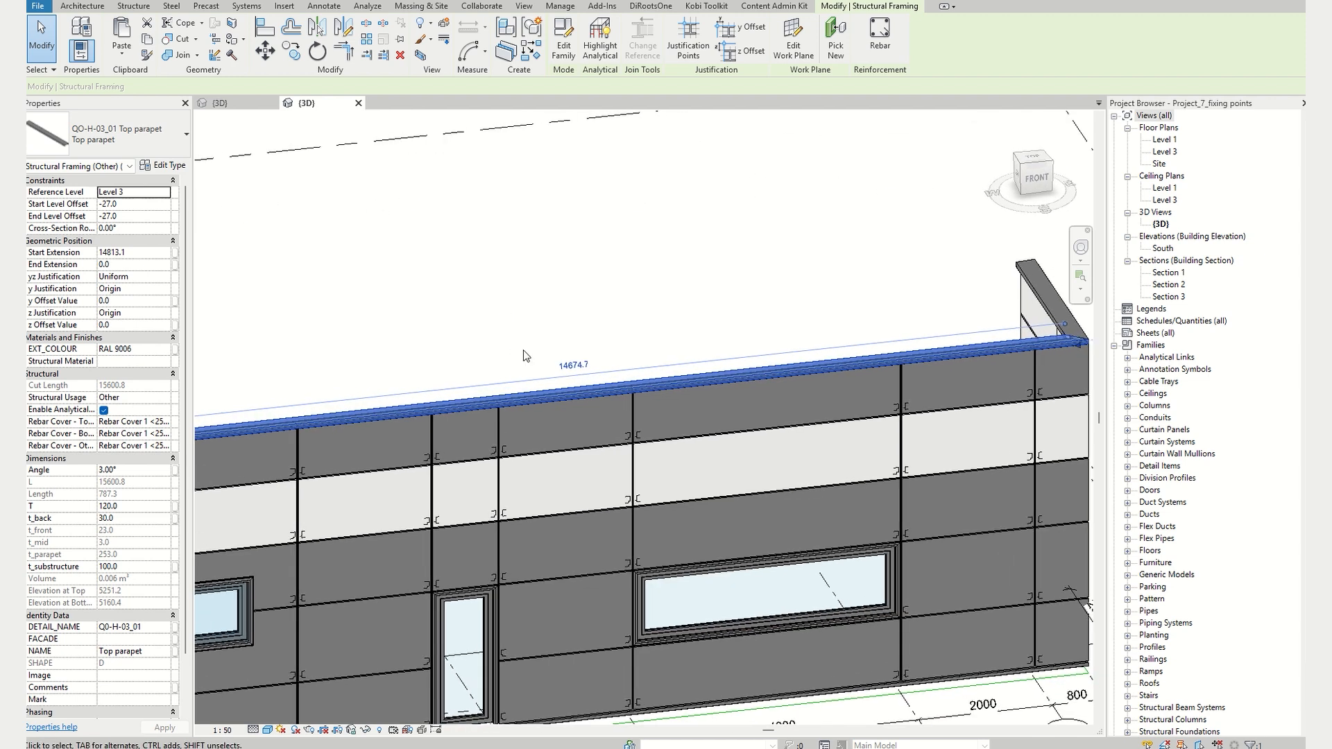
{"action": "scroll", "coordinate": [529, 344], "scroll_direction": "down", "scroll_amount": 2}
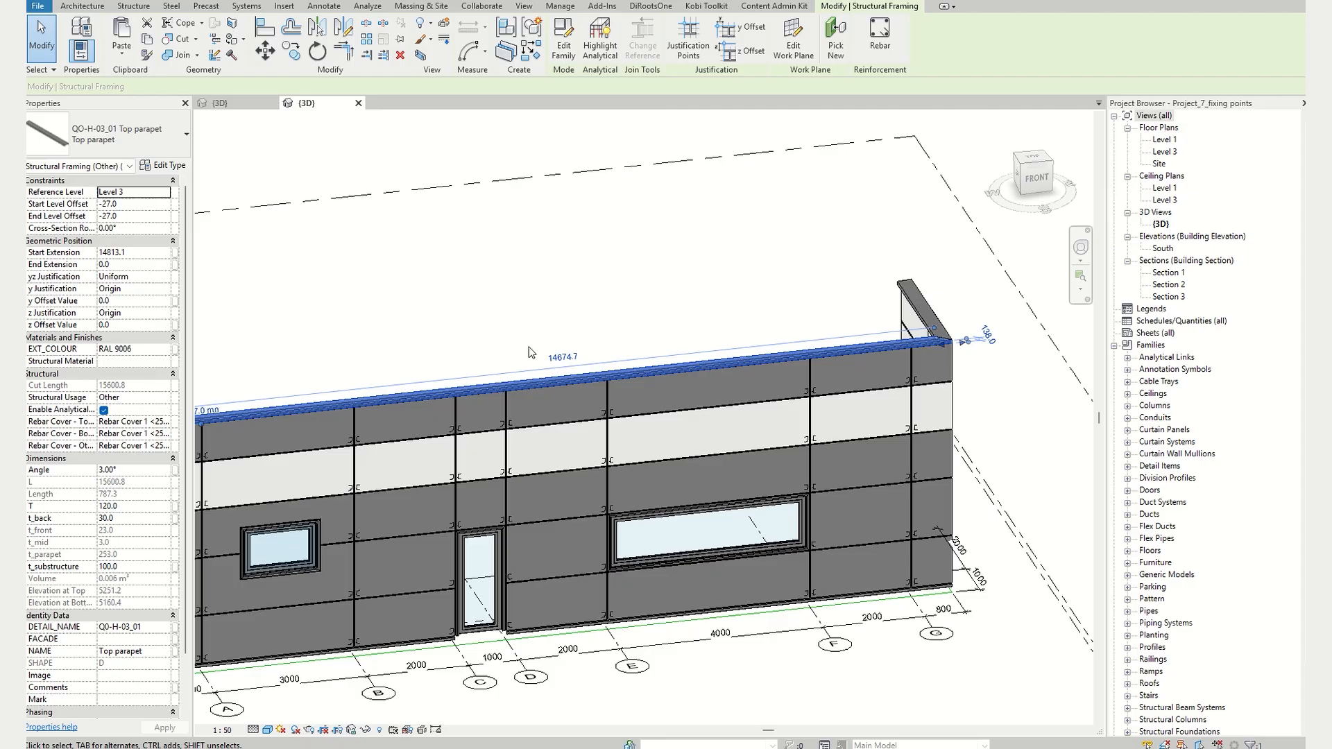
{"action": "scroll", "coordinate": [531, 349], "scroll_direction": "down", "scroll_amount": 2}
{"action": "left_click", "coordinate": [576, 351]}
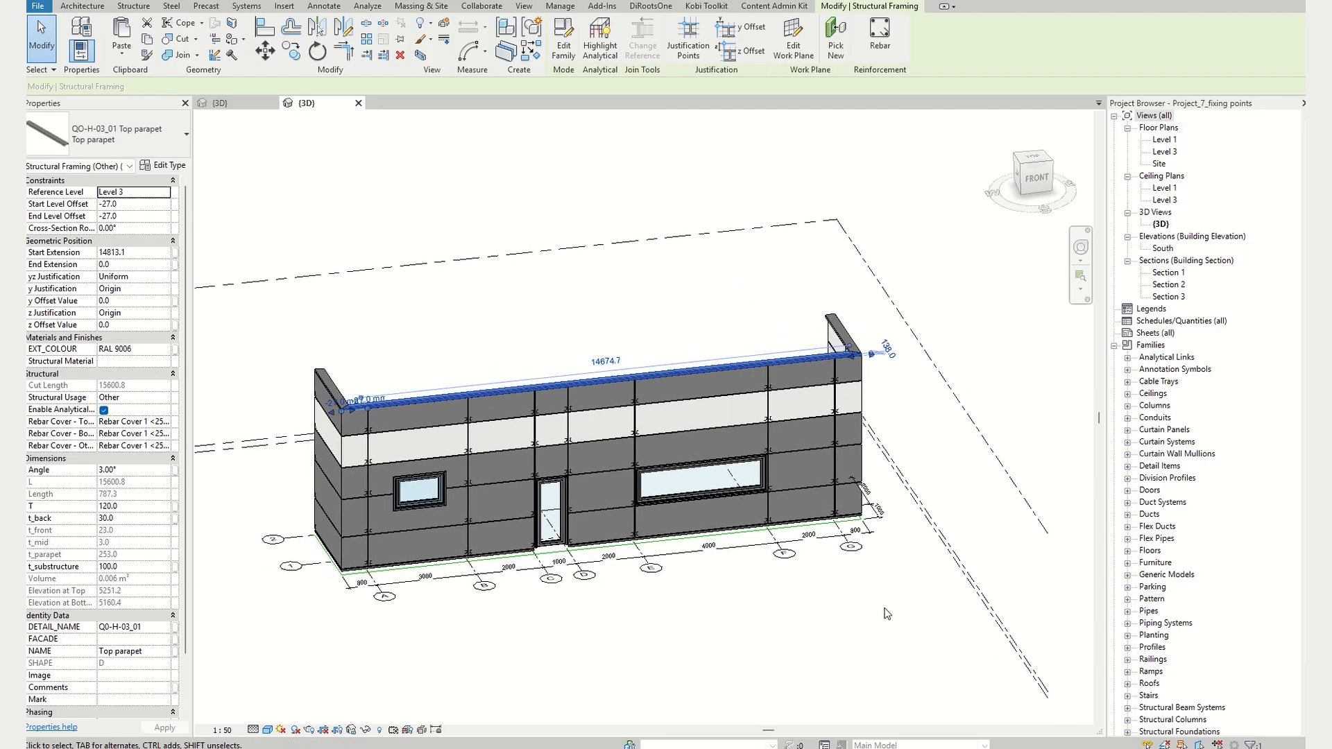
{"action": "left_click", "coordinate": [935, 665]}
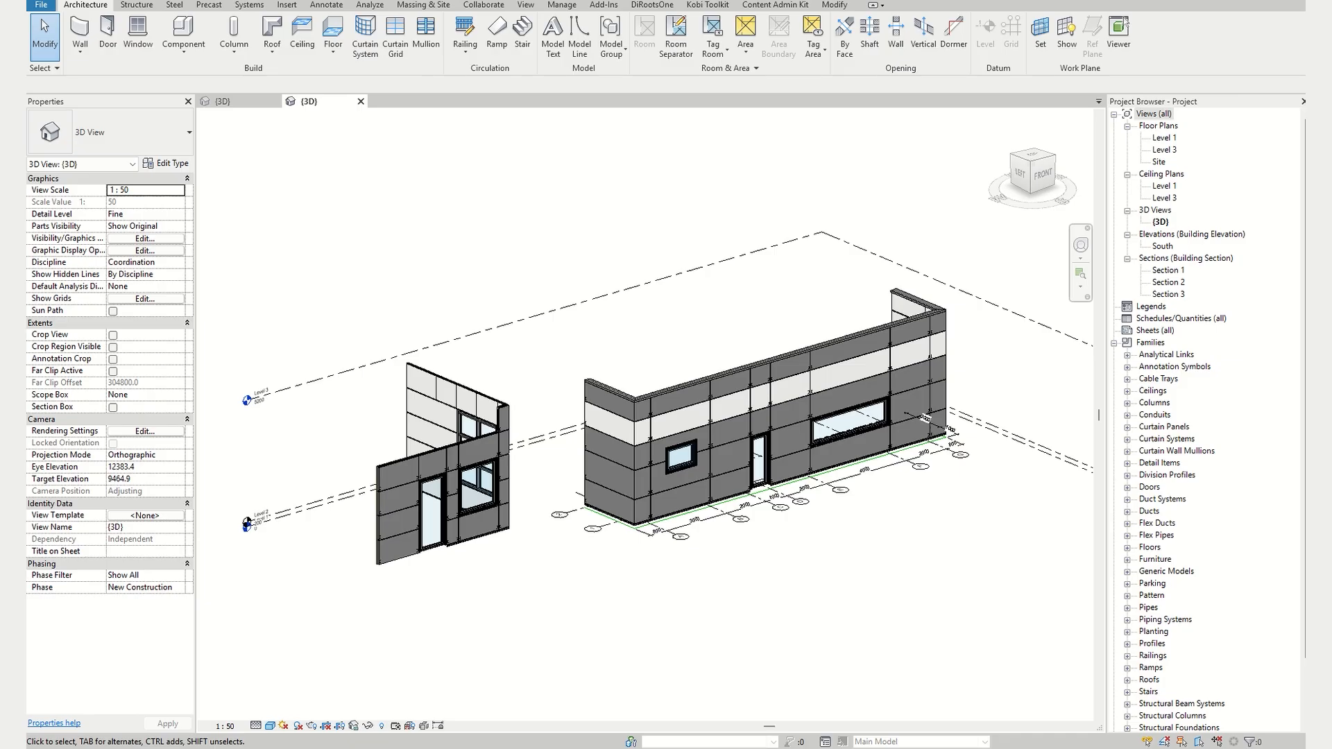
- Delete the separate facade walls with their door and windows that stand beside the main building
{"action": "left_click_drag", "start_coordinate": [289, 265], "coordinate": [548, 648]}
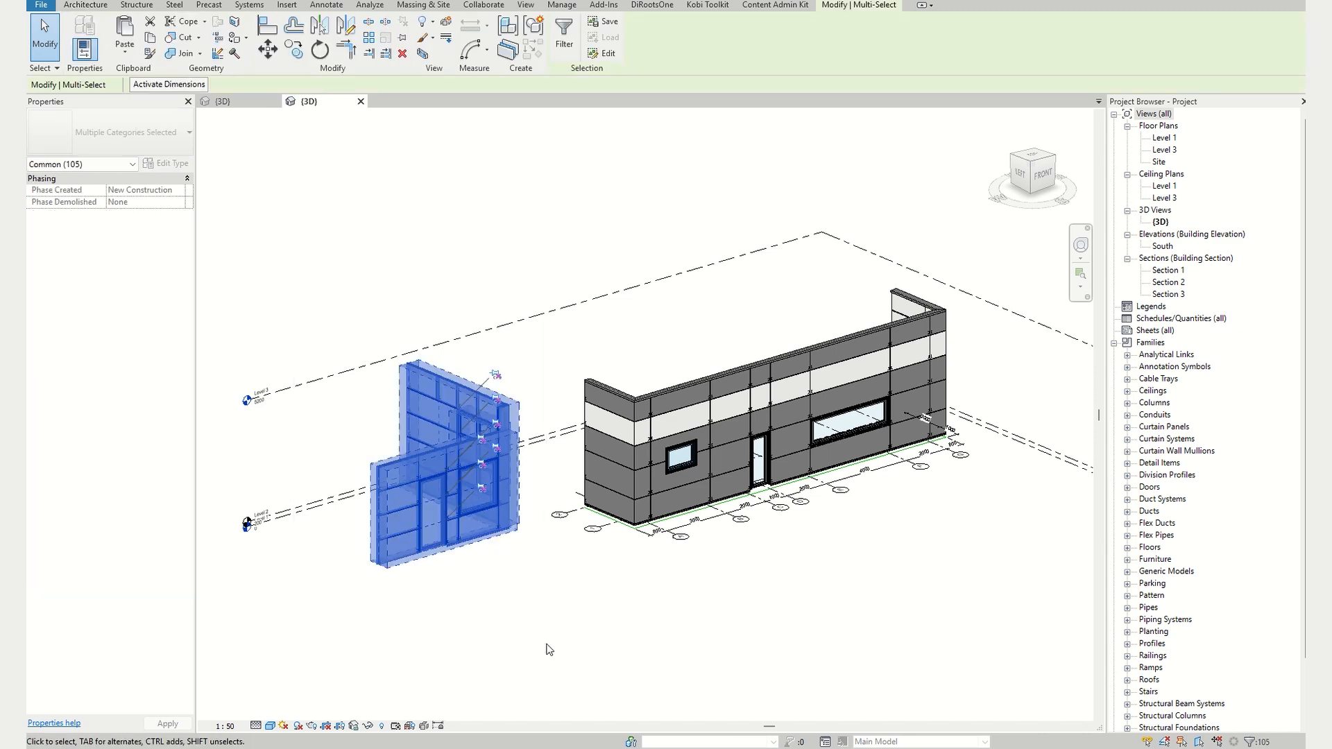
{"action": "key", "text": "Delete"}
- Select the light corner panel near grid A and review its dimensions and warning parameters
{"action": "scroll", "coordinate": [833, 558], "scroll_direction": "up", "scroll_amount": 3}
{"action": "middle_click_drag", "start_coordinate": [870, 523], "coordinate": [768, 613]}
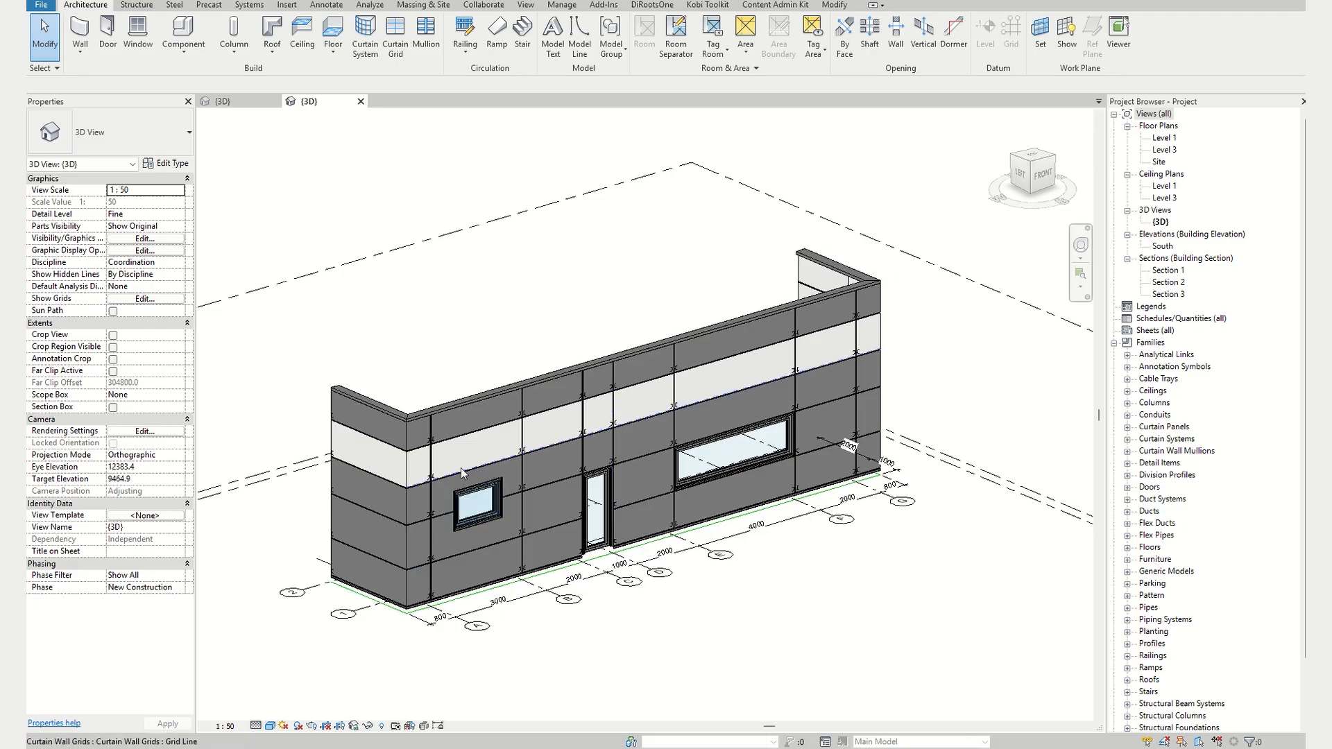
{"action": "scroll", "coordinate": [380, 468], "scroll_direction": "up", "scroll_amount": 2}
{"action": "key", "text": "Tab"}
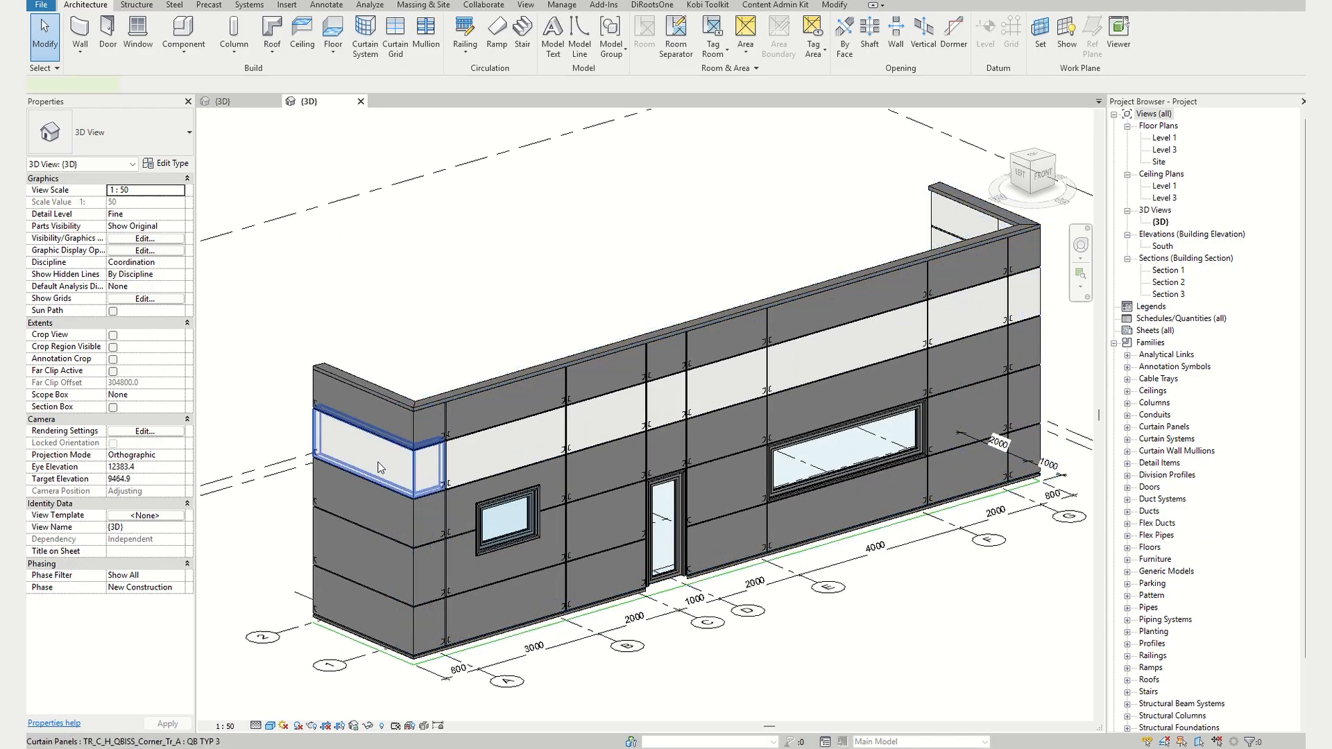
{"action": "left_click", "coordinate": [380, 468]}
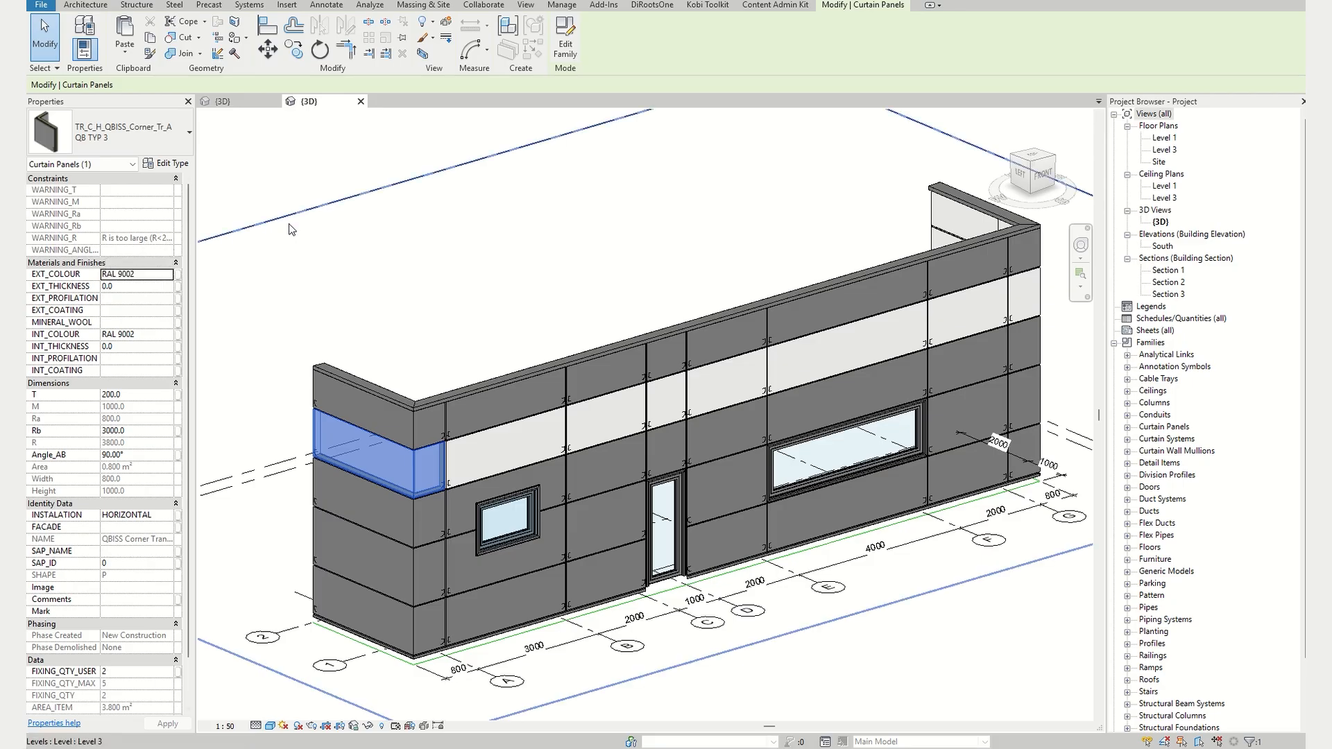
{"action": "left_click", "coordinate": [528, 227]}
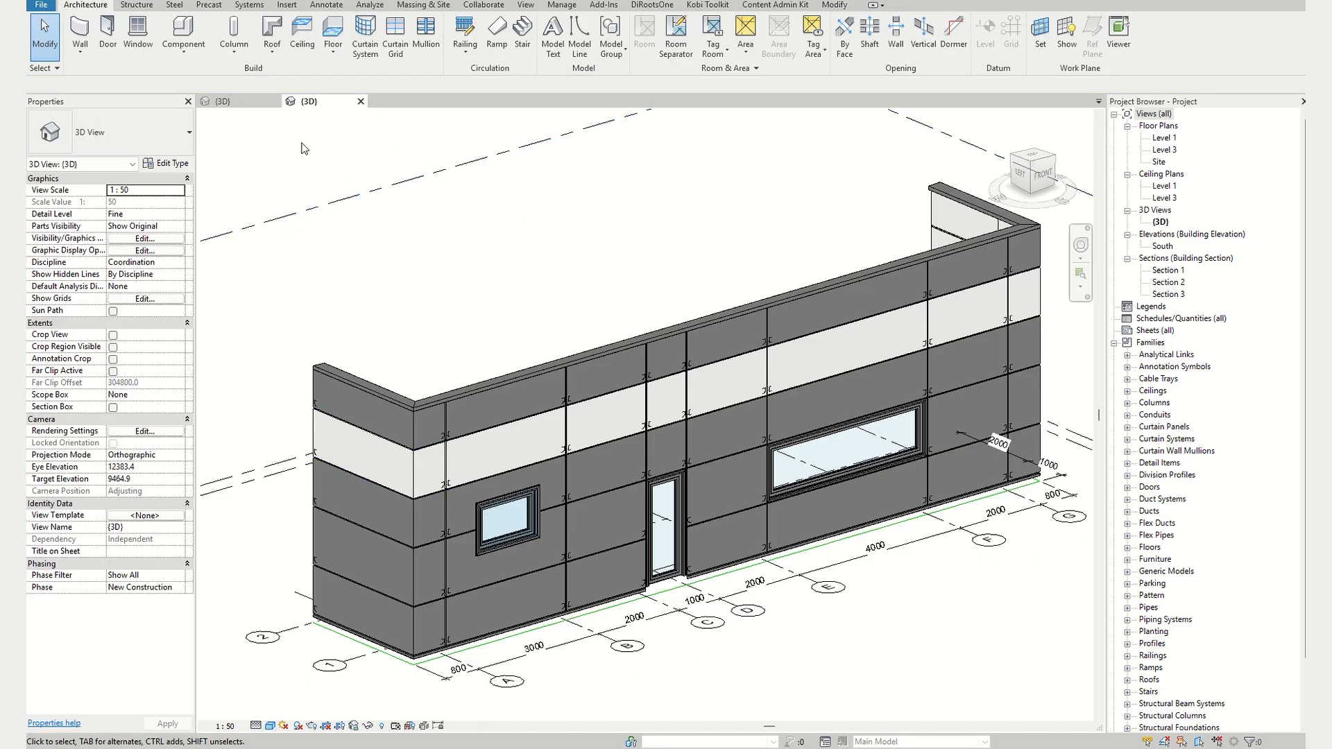
- Copy all Trimo schedules, from Trimo Detail Column Schedule to Trimo Qbiss Panel Schedule, from the Qbiss start file into the project
{"action": "left_click", "coordinate": [240, 101]}
{"action": "left_click", "coordinate": [1151, 319]}
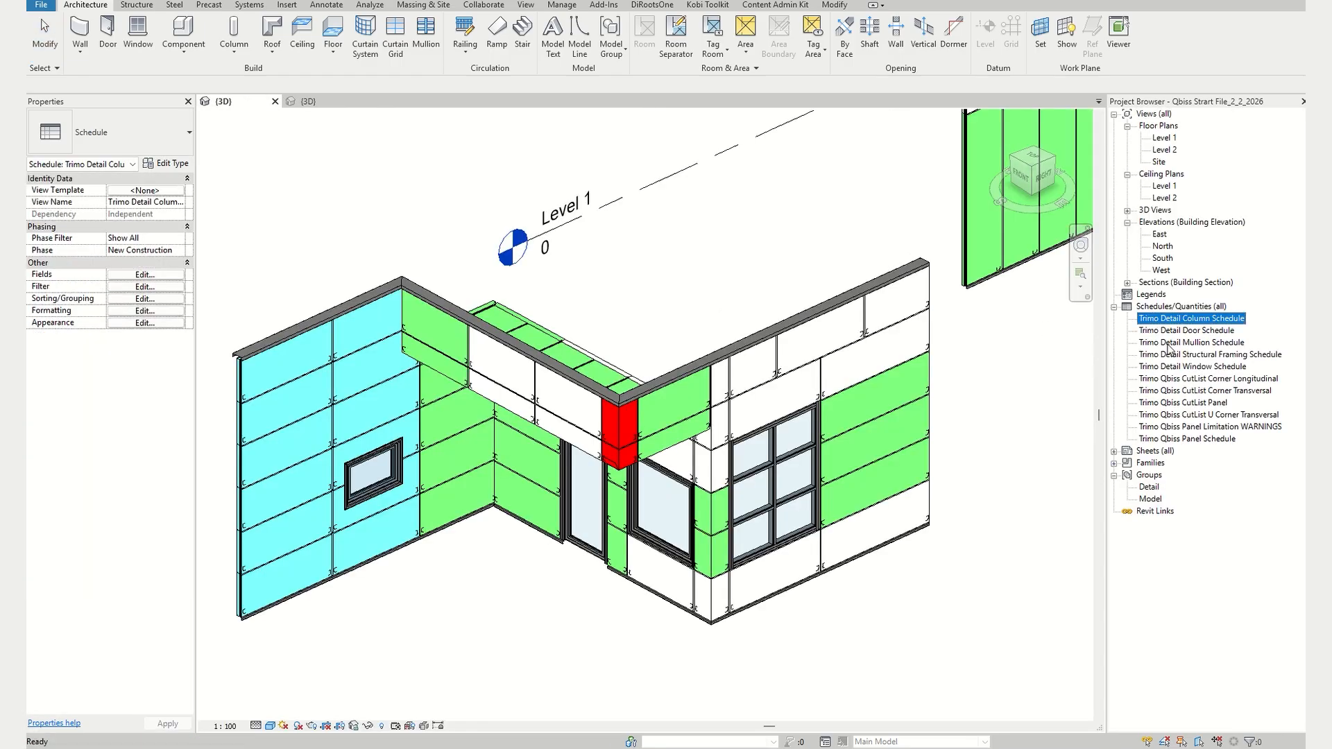
{"action": "left_click", "coordinate": [1186, 440], "text": "shift"}
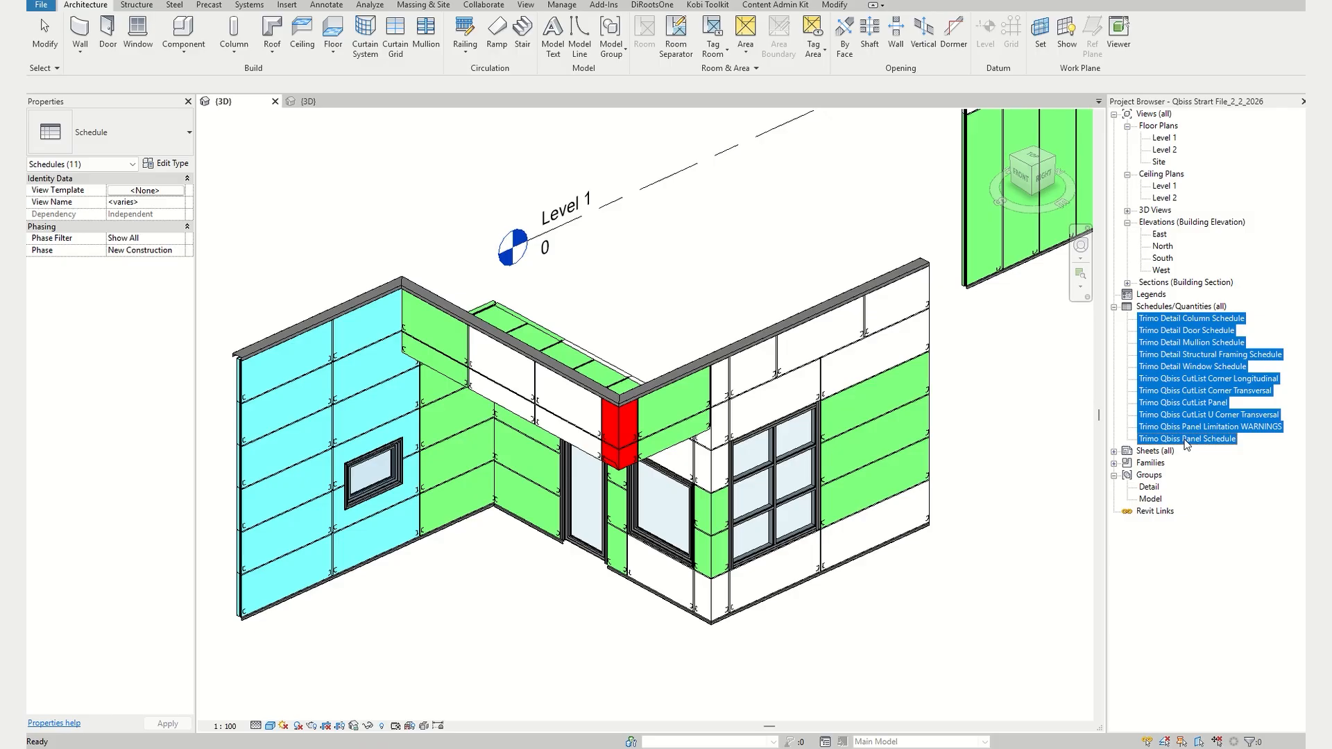
{"action": "left_click", "coordinate": [339, 104]}
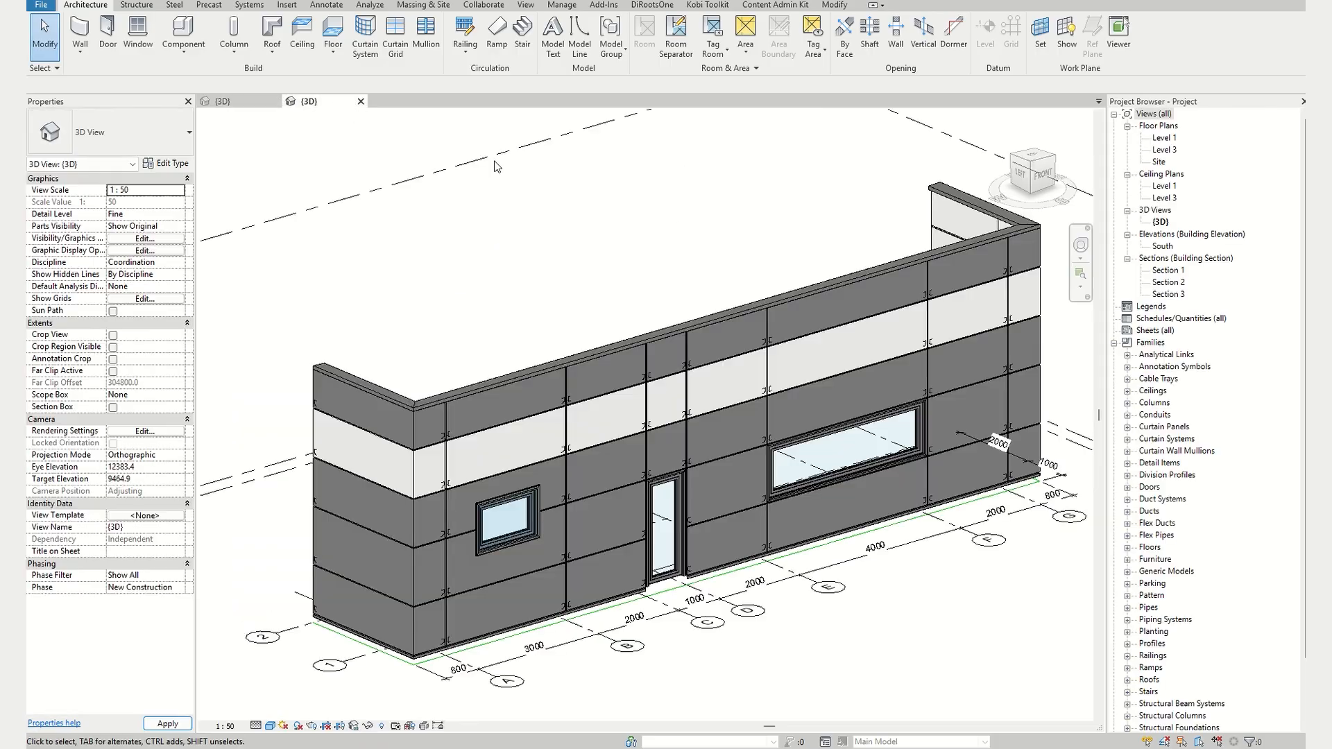
{"action": "key", "text": "ctrl+v"}
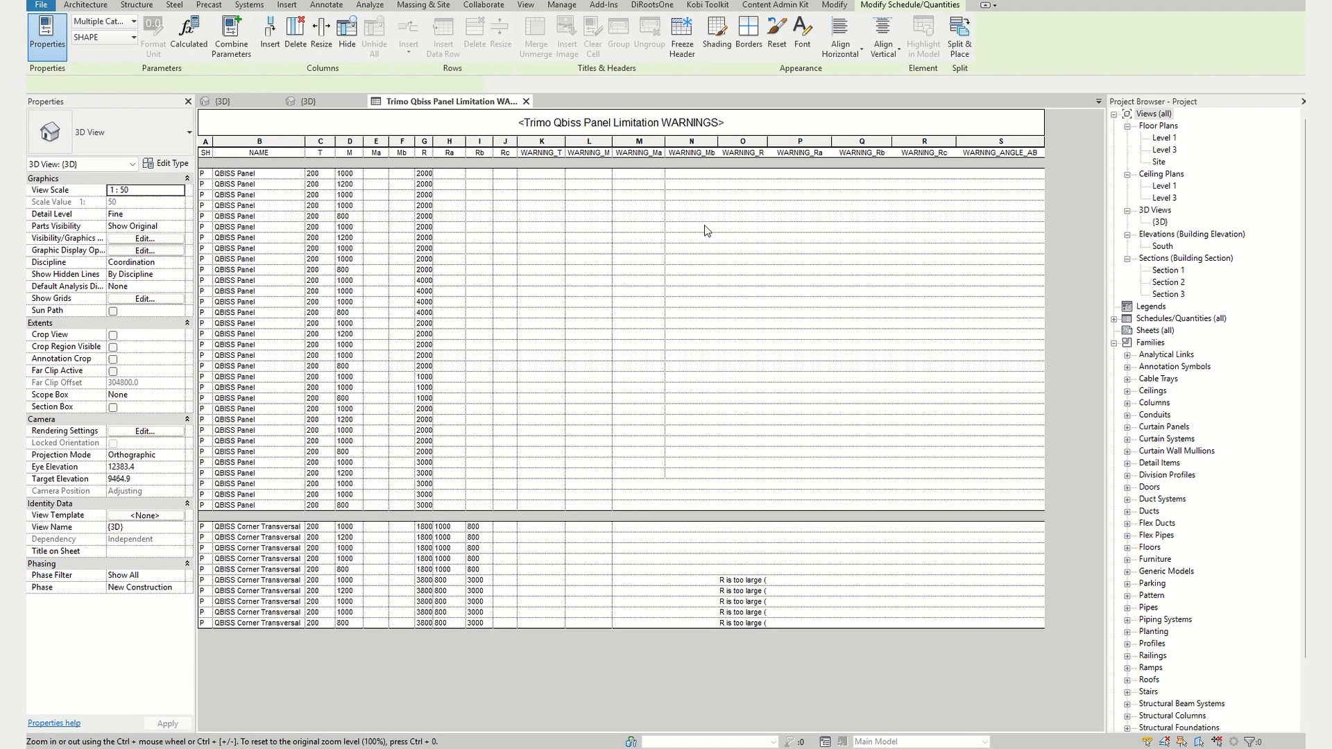
- Close and reopen the Trimo Qbiss Panel Limitation WARNINGS schedule from the project's schedules
{"action": "left_click", "coordinate": [527, 102]}
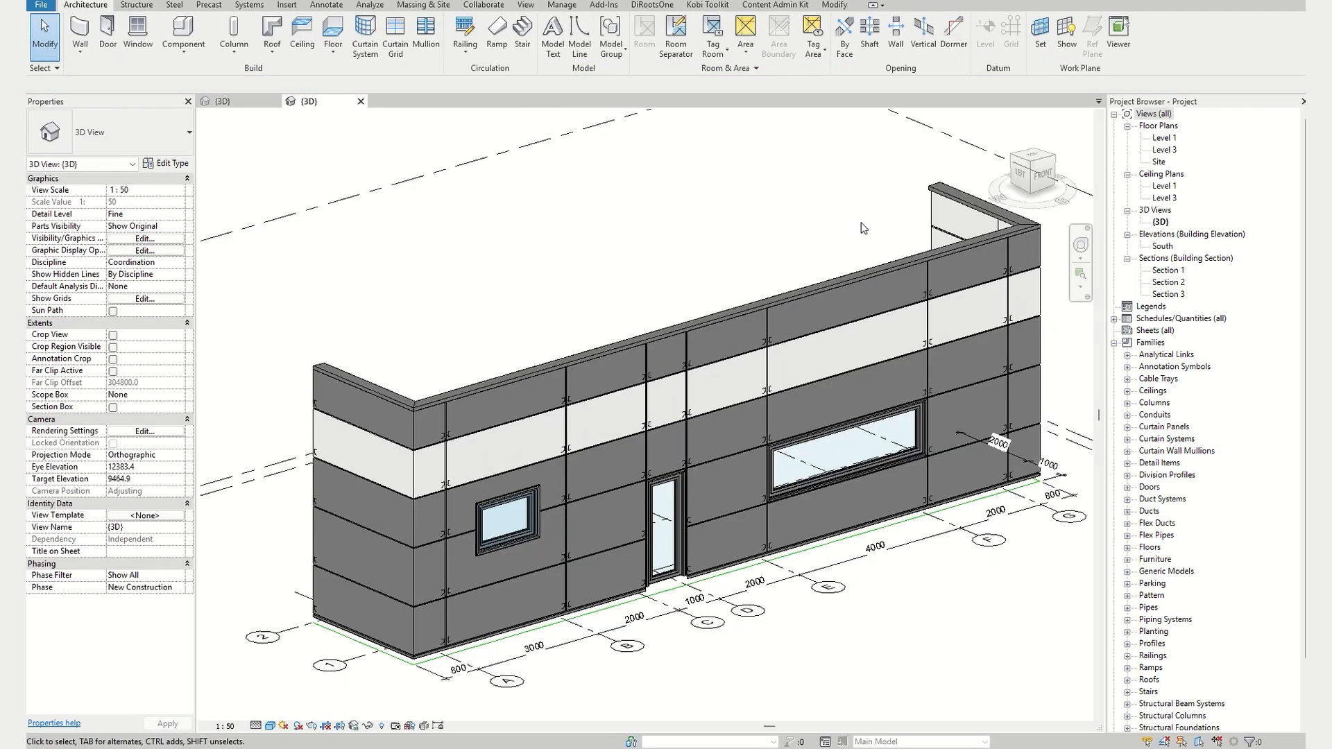
{"action": "left_click", "coordinate": [1114, 319]}
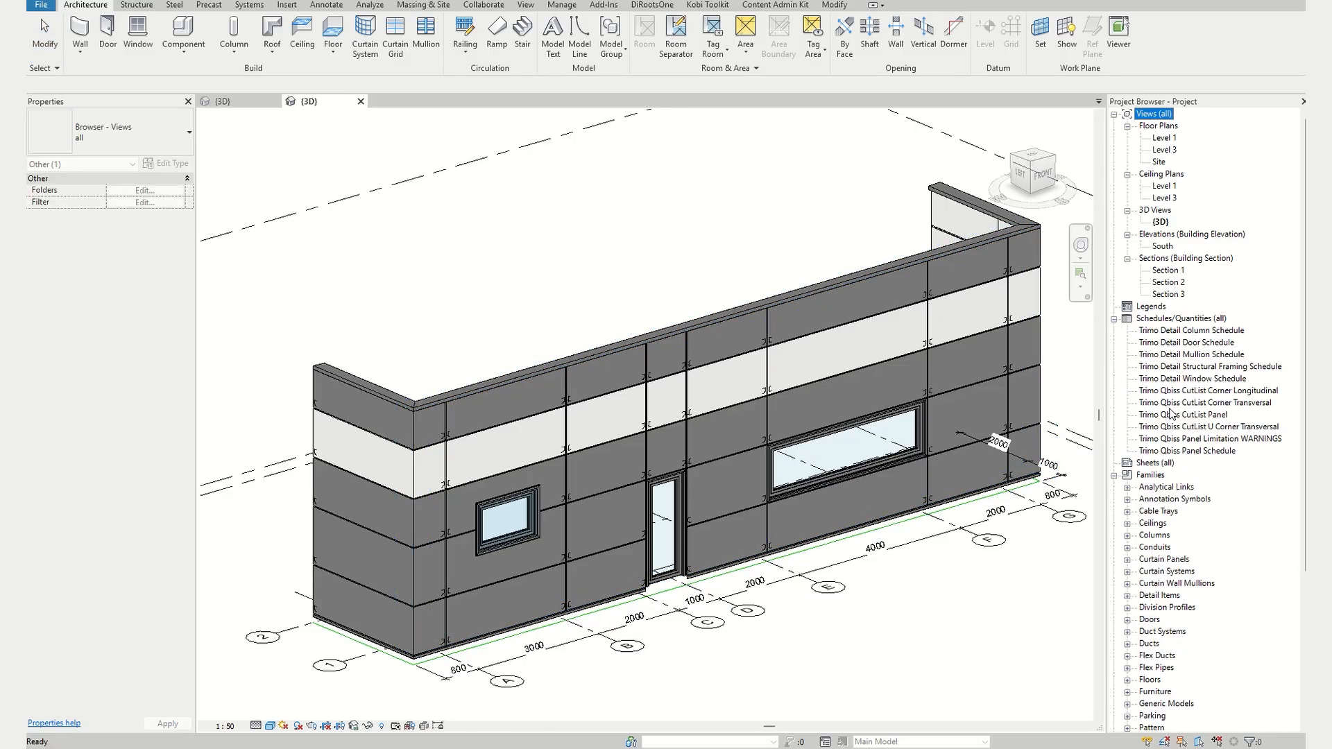
{"action": "left_click", "coordinate": [1198, 442]}
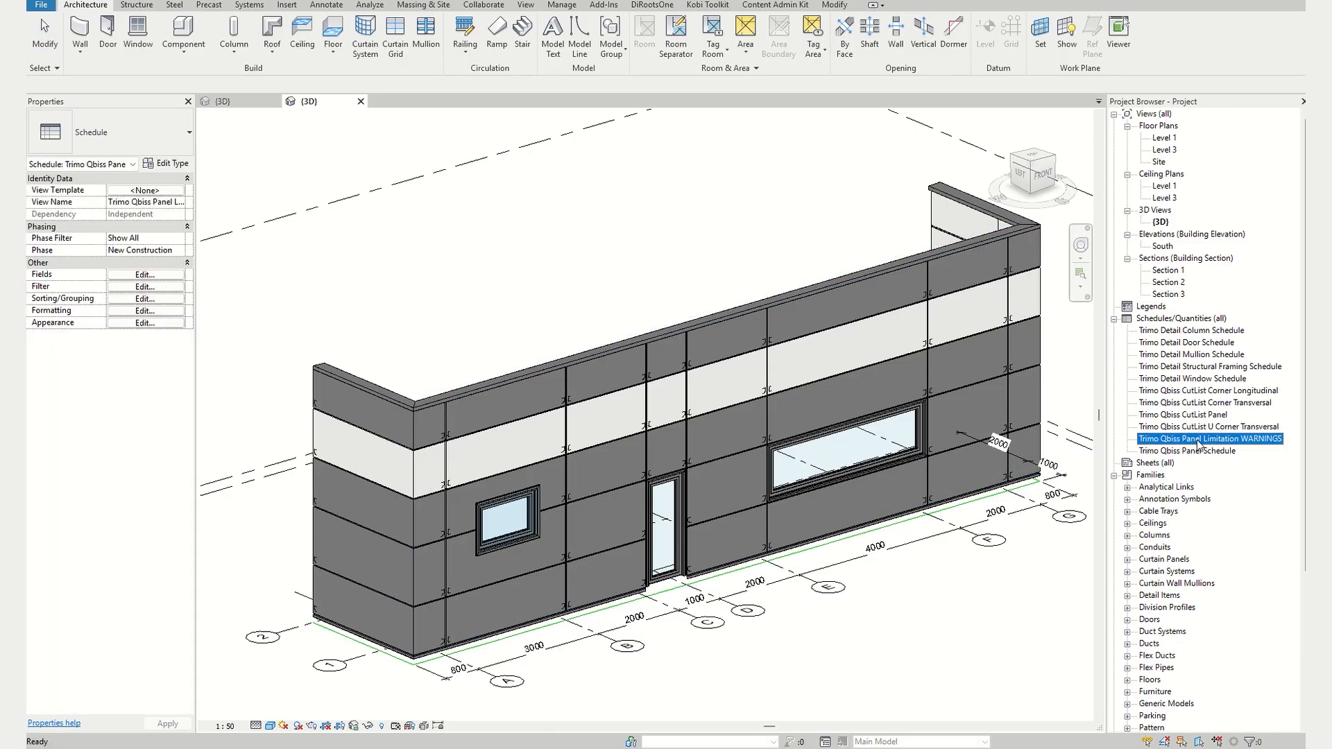
{"action": "double_click", "coordinate": [1198, 441]}
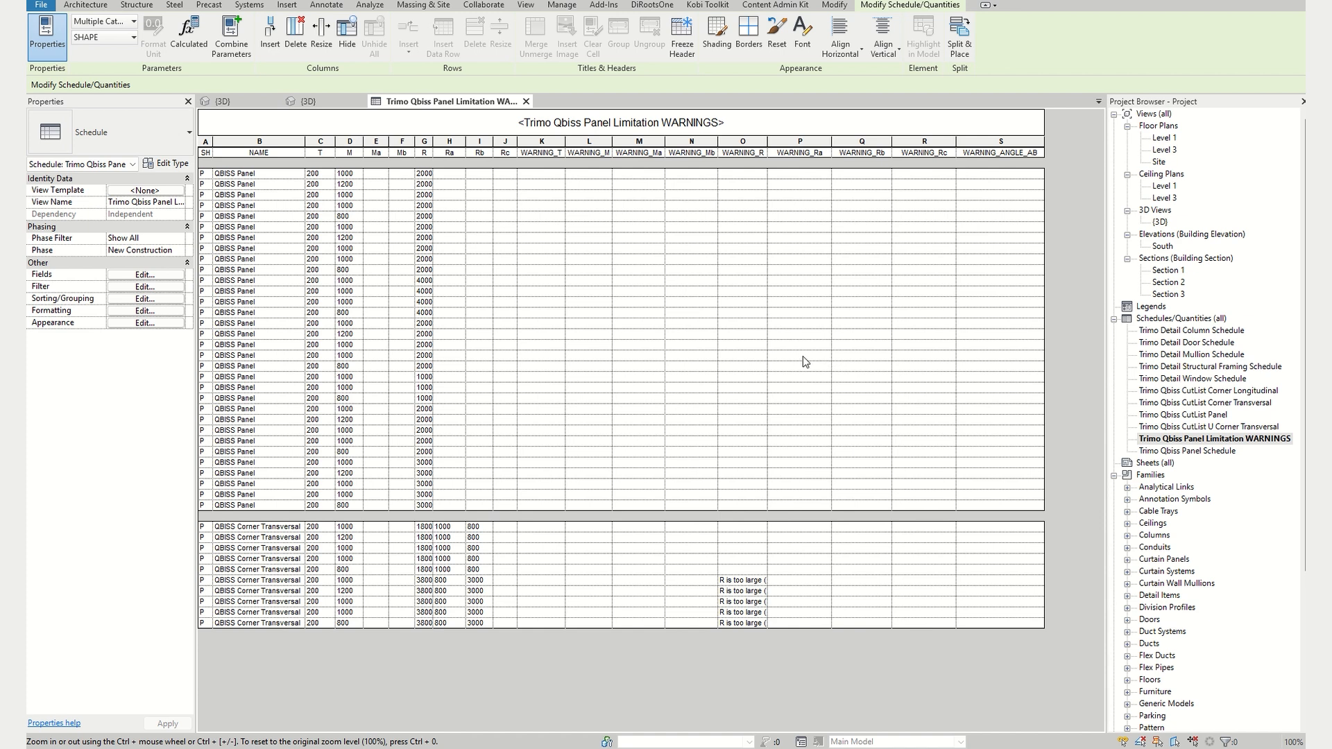
- Select the QBISS Corner Transversal rows that carry WARNING_R entries and highlight their panels in the 3D model
{"action": "left_click", "coordinate": [739, 581]}
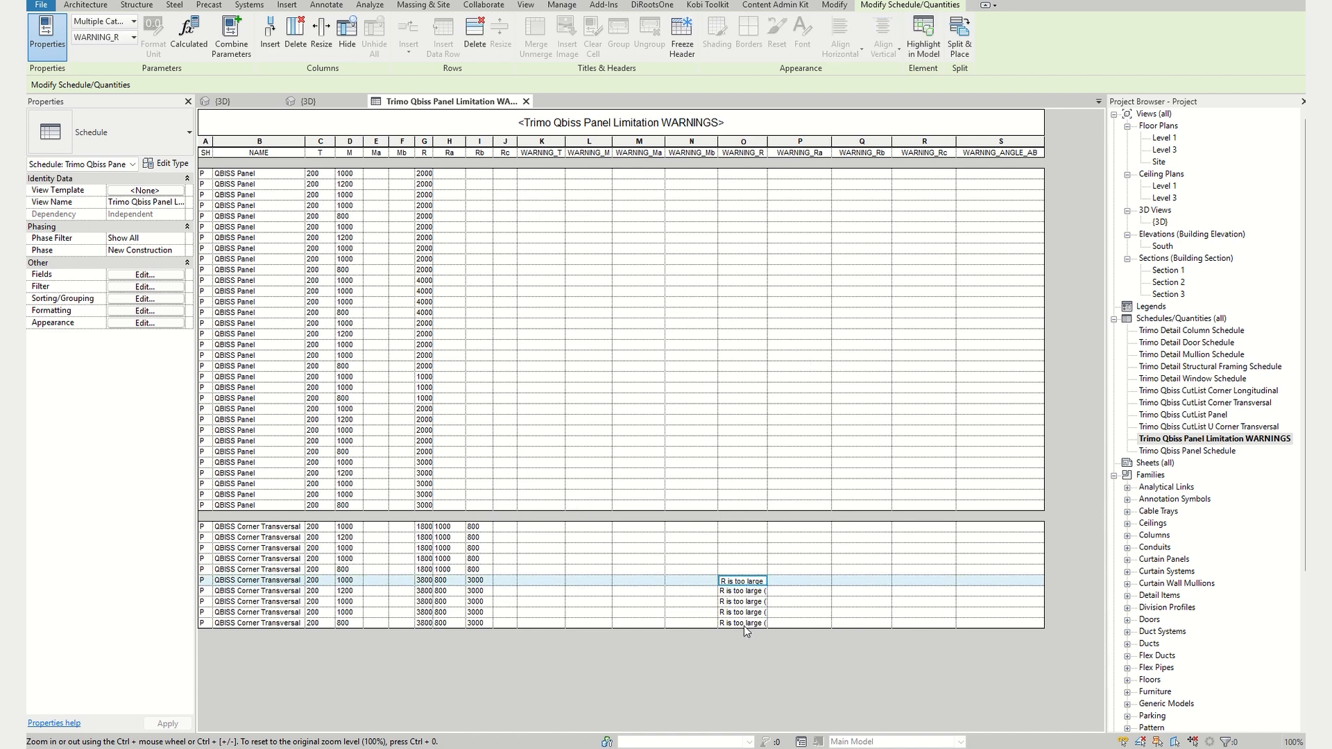
{"action": "left_click", "coordinate": [744, 626], "text": "shift"}
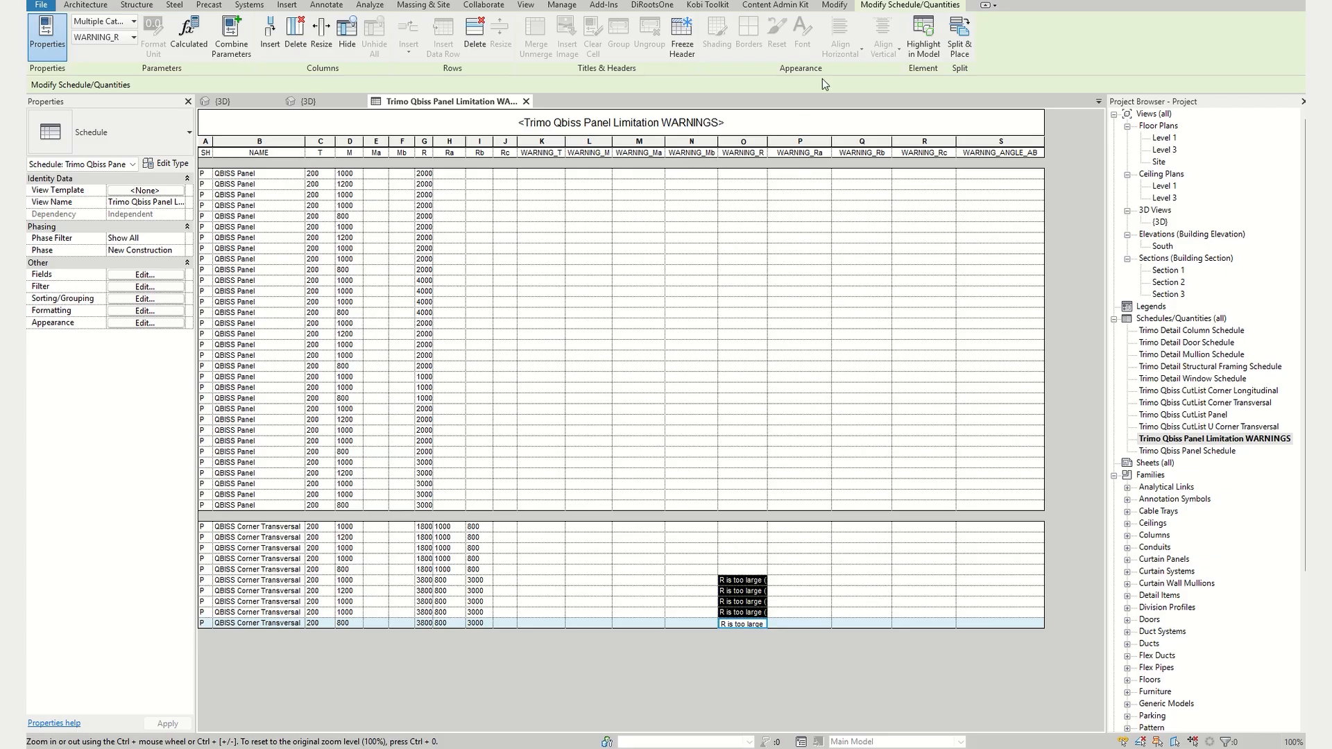
{"action": "left_click", "coordinate": [912, 41]}
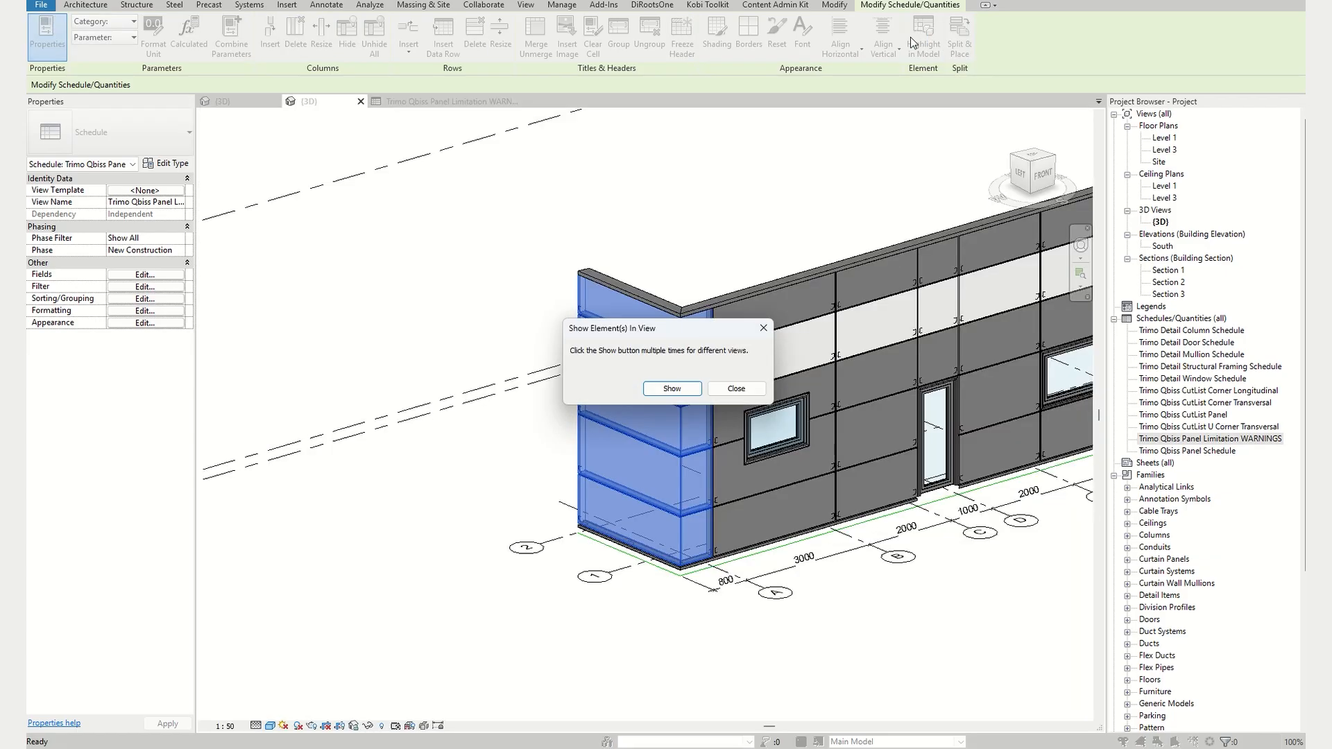
{"action": "left_click", "coordinate": [736, 390]}
- Set Rb to 1000 for the highlighted corner panels beside grid A
{"action": "scroll", "coordinate": [944, 506], "scroll_direction": "up", "scroll_amount": 1}
{"action": "middle_click_drag", "start_coordinate": [983, 631], "coordinate": [927, 713], "text": "shift"}
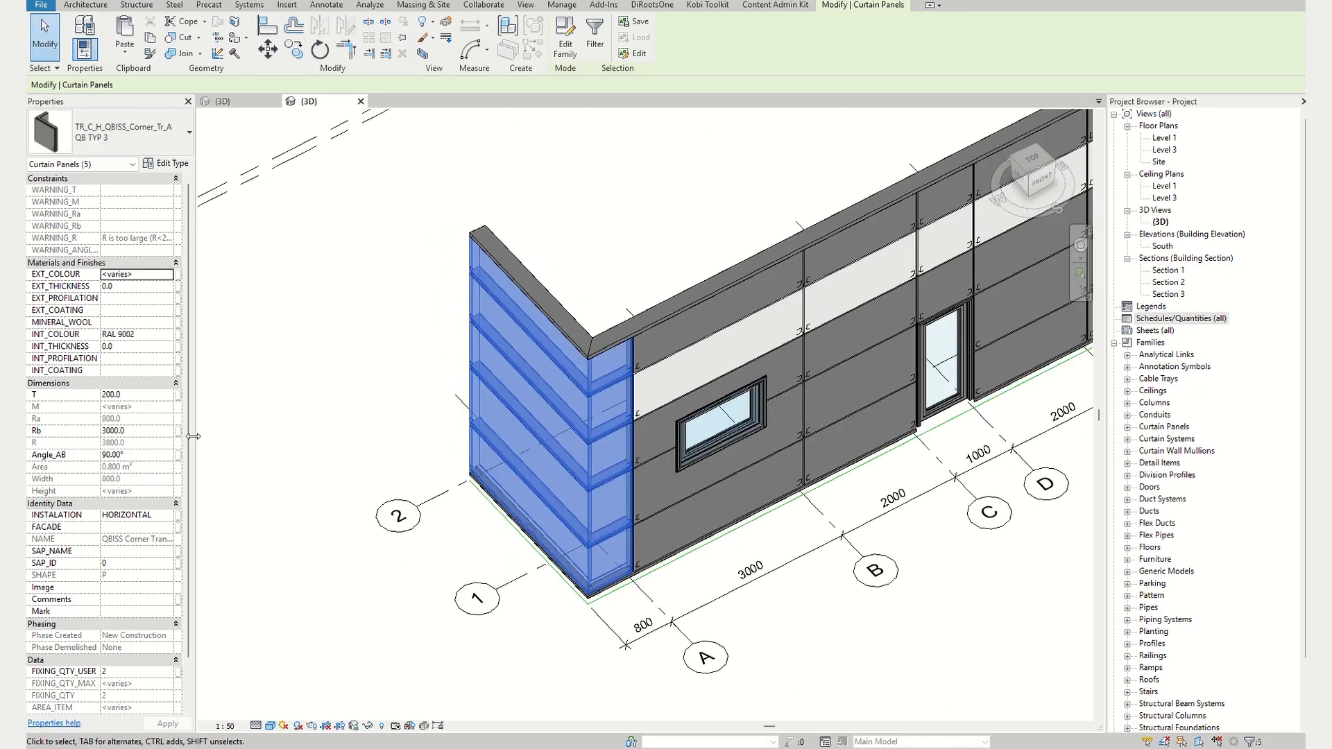
{"action": "left_click", "coordinate": [144, 432]}
{"action": "type", "text": "1000"}
{"action": "key", "text": "Return"}
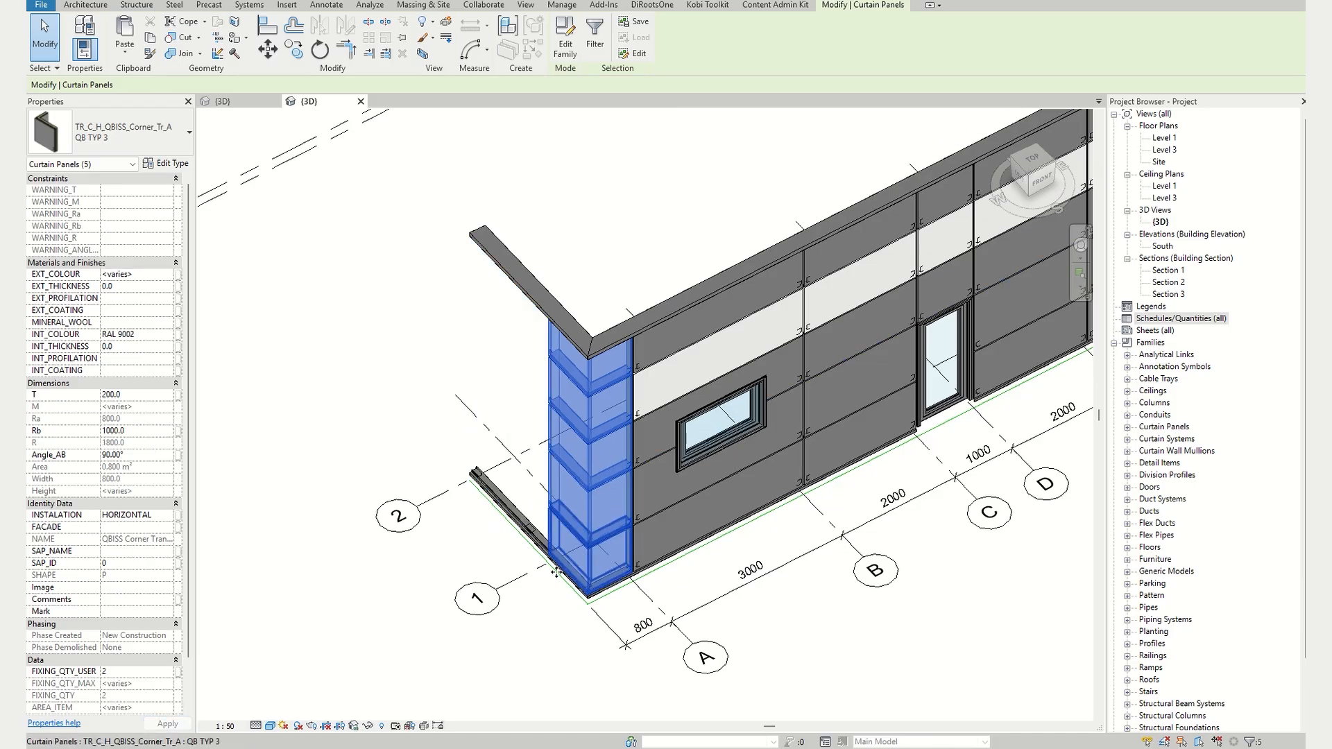
- Inspect the facade between grids 1 and 2 beside the shortened corner panels, and the end wall at grid G
{"action": "scroll", "coordinate": [531, 571], "scroll_direction": "up", "scroll_amount": 2}
{"action": "middle_click_drag", "start_coordinate": [529, 570], "coordinate": [580, 547], "text": "shift"}
{"action": "scroll", "coordinate": [553, 588], "scroll_direction": "up", "scroll_amount": 2}
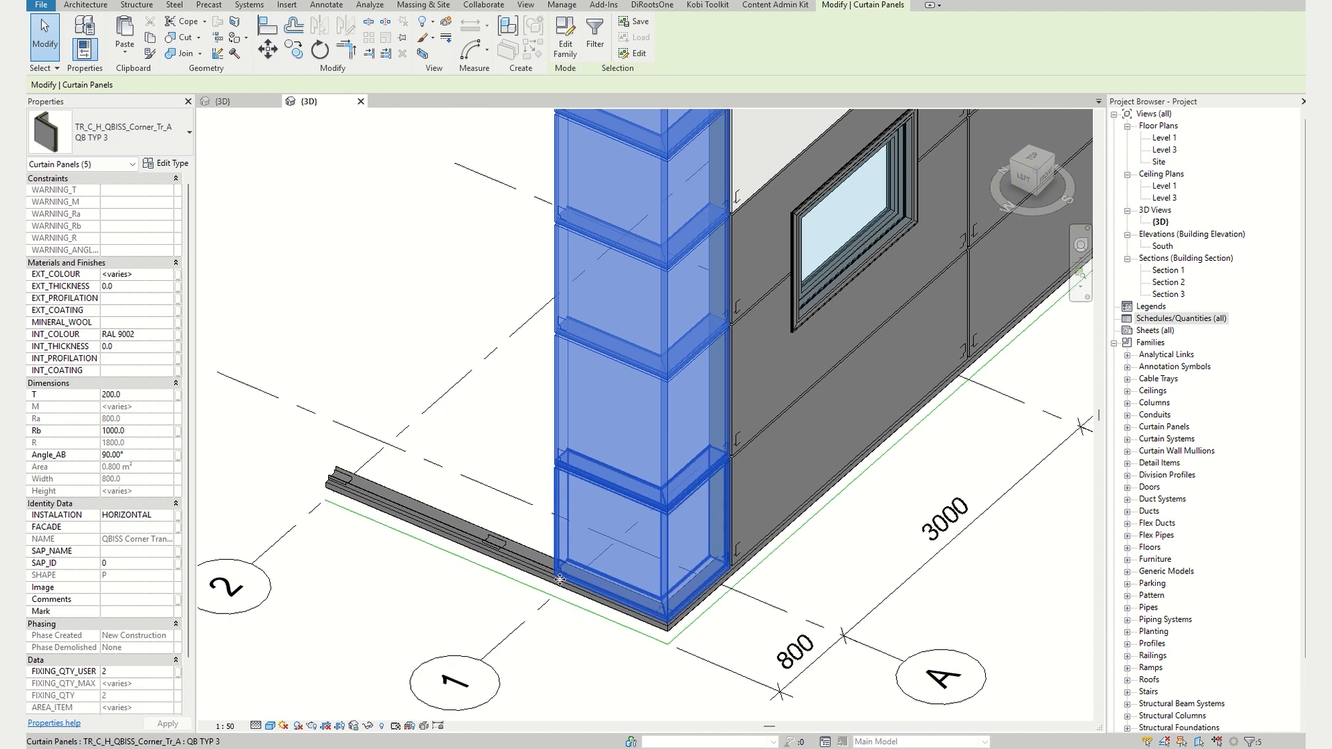
{"action": "scroll", "coordinate": [553, 583], "scroll_direction": "down", "scroll_amount": 1}
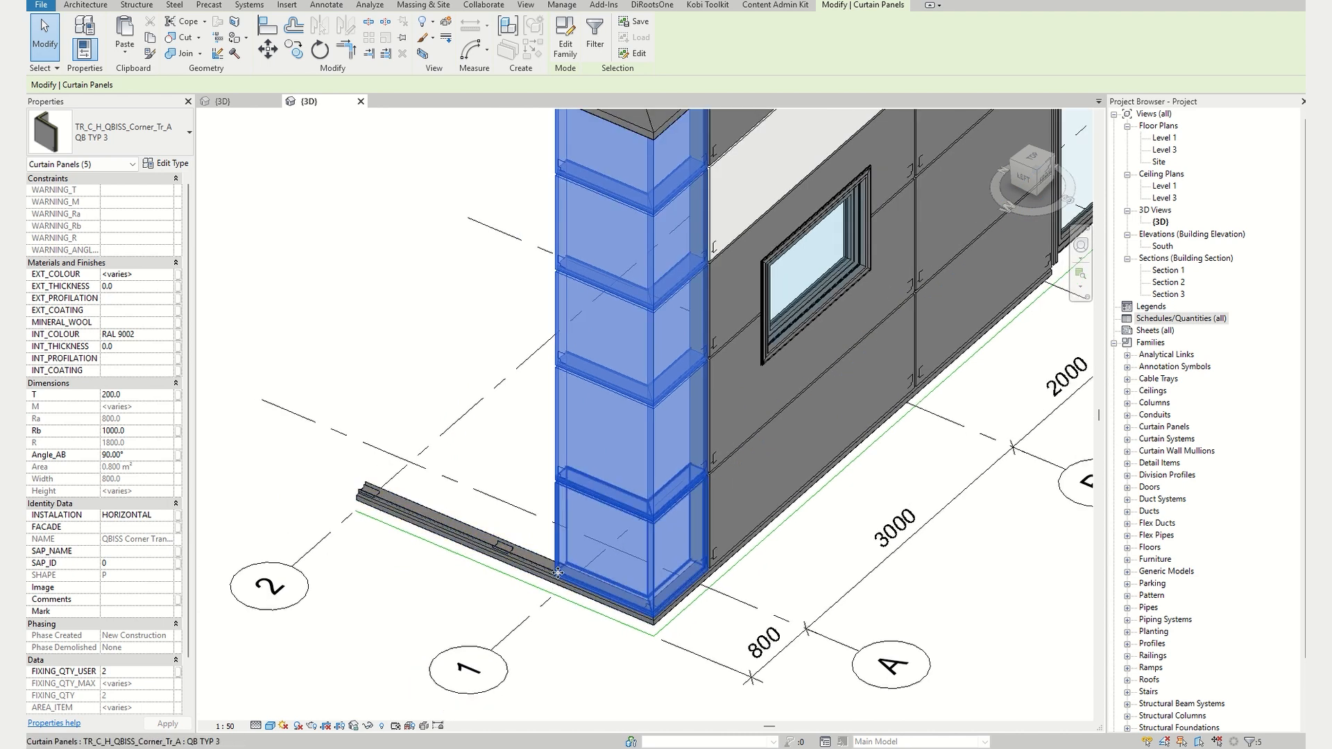
{"action": "scroll", "coordinate": [448, 531], "scroll_direction": "down", "scroll_amount": 2}
{"action": "scroll", "coordinate": [665, 506], "scroll_direction": "up", "scroll_amount": 1}
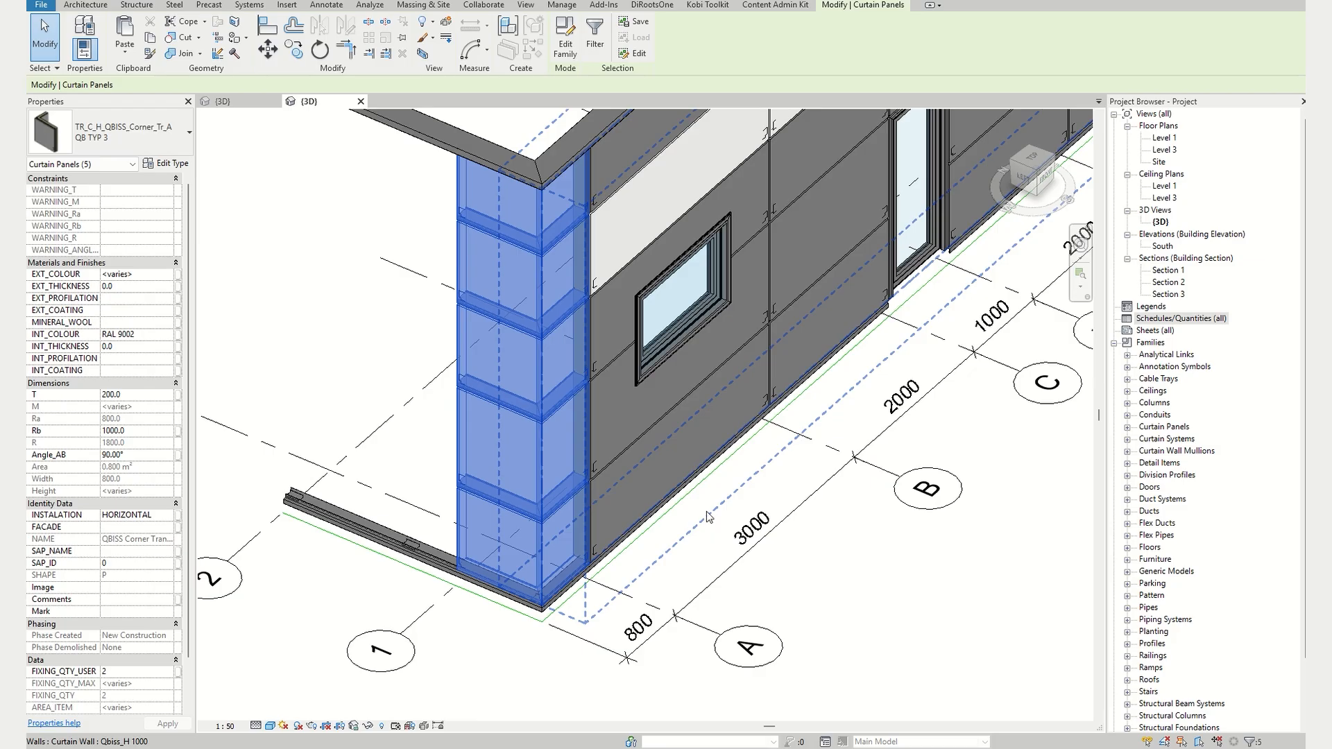
{"action": "left_click", "coordinate": [666, 474]}
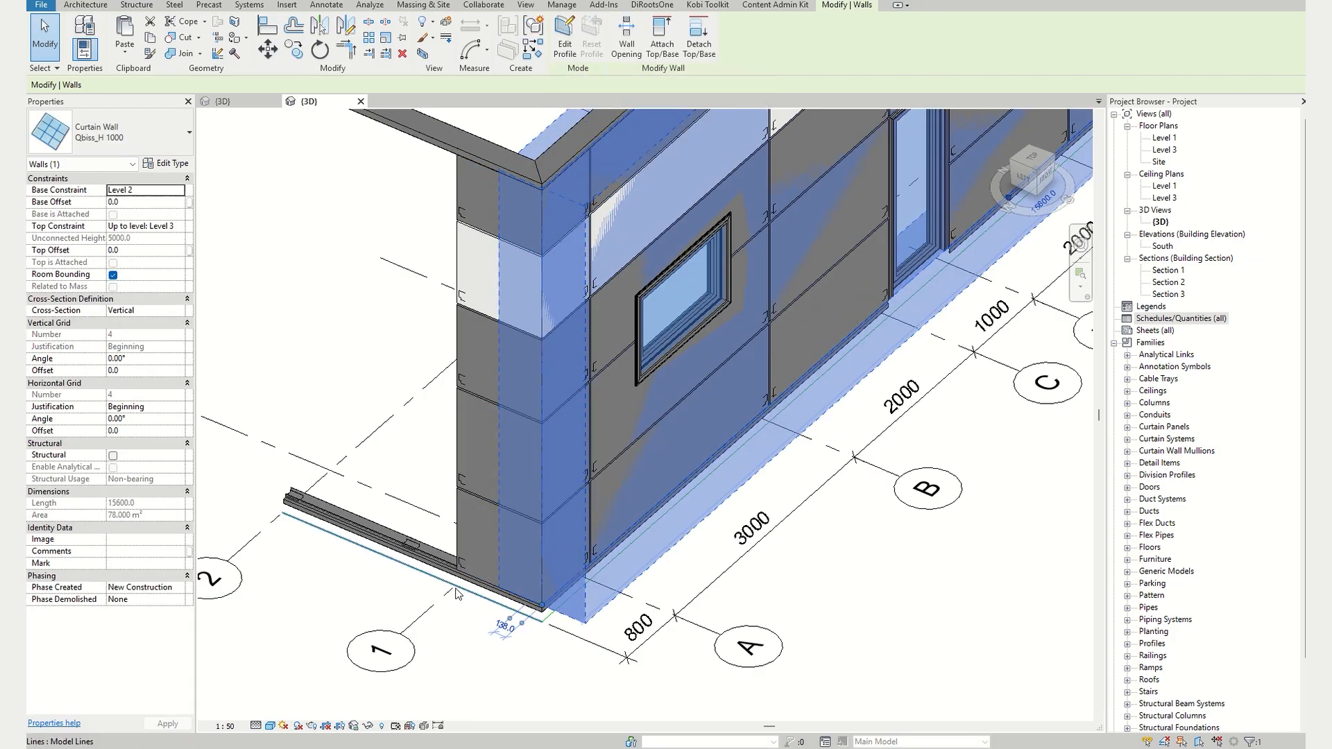
{"action": "mouse_move", "coordinate": [381, 518]}
{"action": "middle_mouse_down", "text": "shift"}
{"action": "mouse_move", "coordinate": [526, 555]}
{"action": "mouse_move", "coordinate": [662, 498]}
{"action": "mouse_move", "coordinate": [1087, 384]}
{"action": "mouse_move", "coordinate": [1199, 380]}
{"action": "middle_mouse_up", "text": "shift"}
{"action": "scroll", "coordinate": [777, 467], "scroll_direction": "up", "scroll_amount": 3}
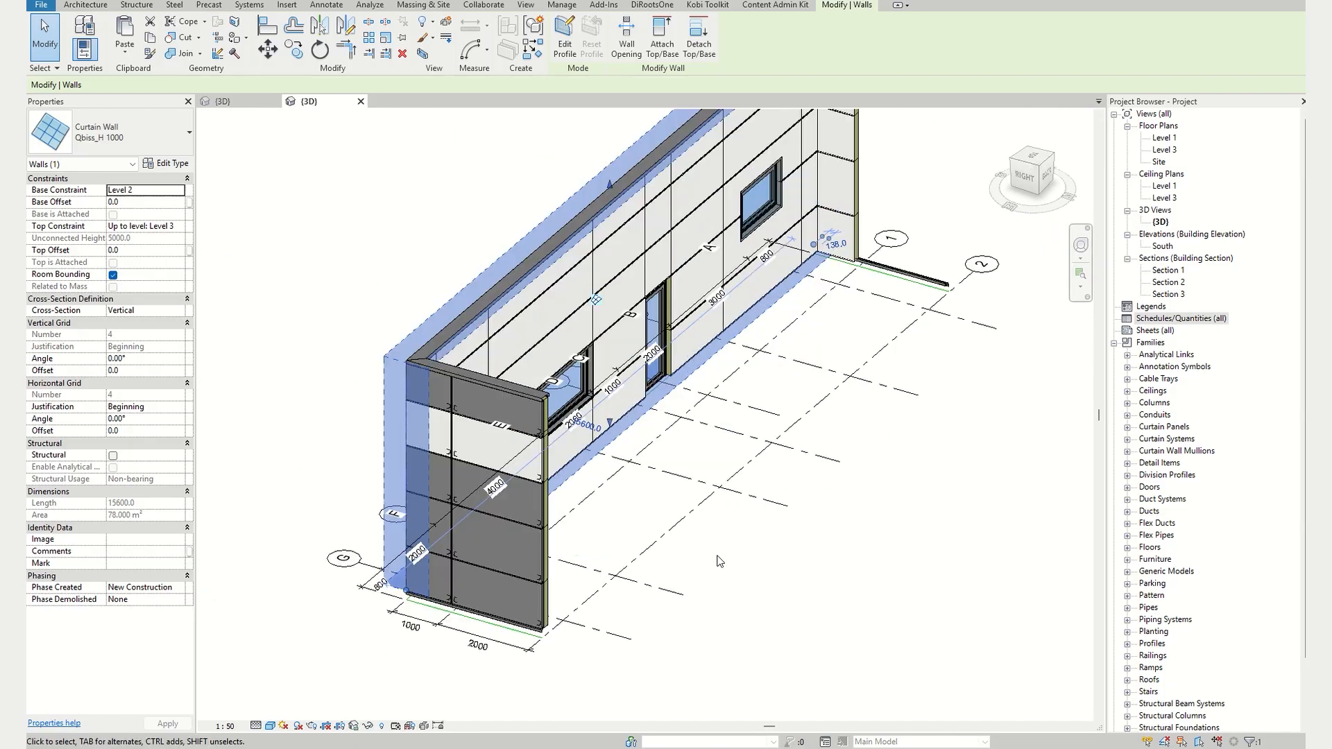
- Copy the end curtain wall at grid G along the building to a spot between grids A and B
{"action": "left_click", "coordinate": [526, 601]}
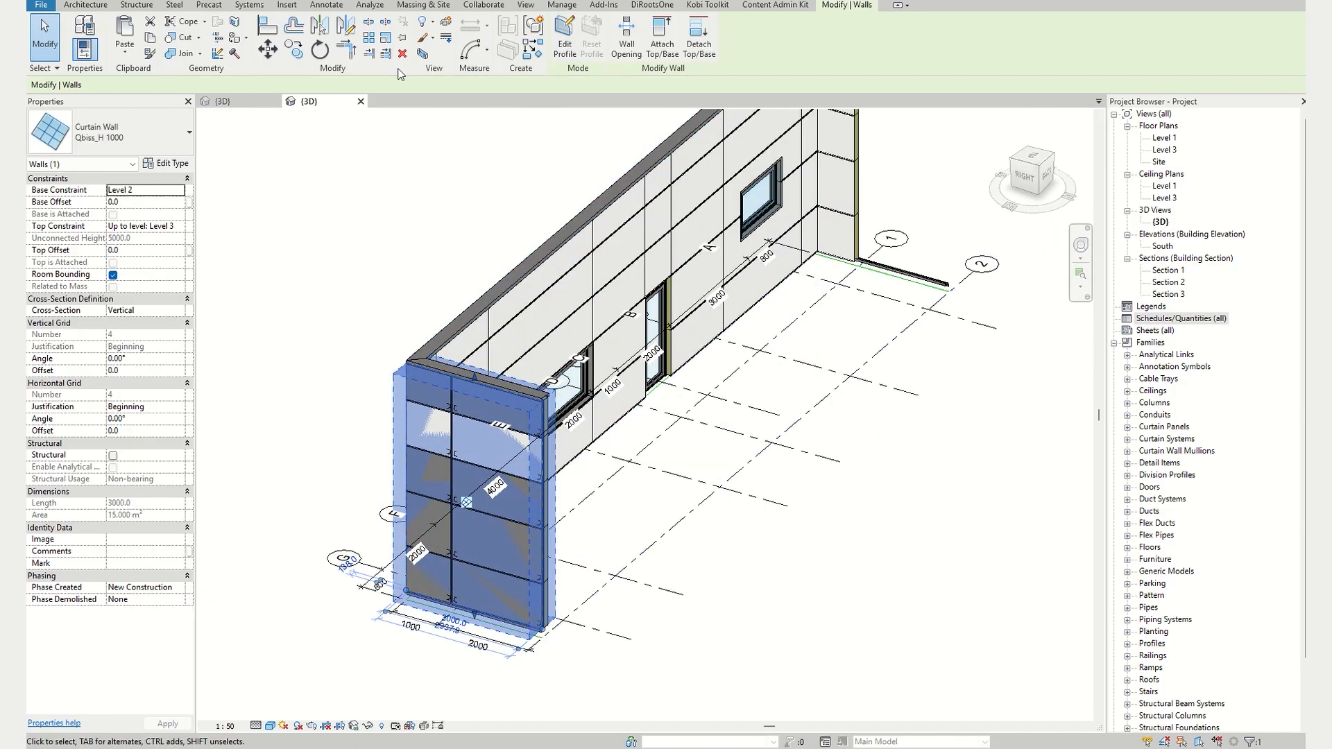
{"action": "left_click", "coordinate": [294, 49]}
{"action": "left_click", "coordinate": [576, 616]}
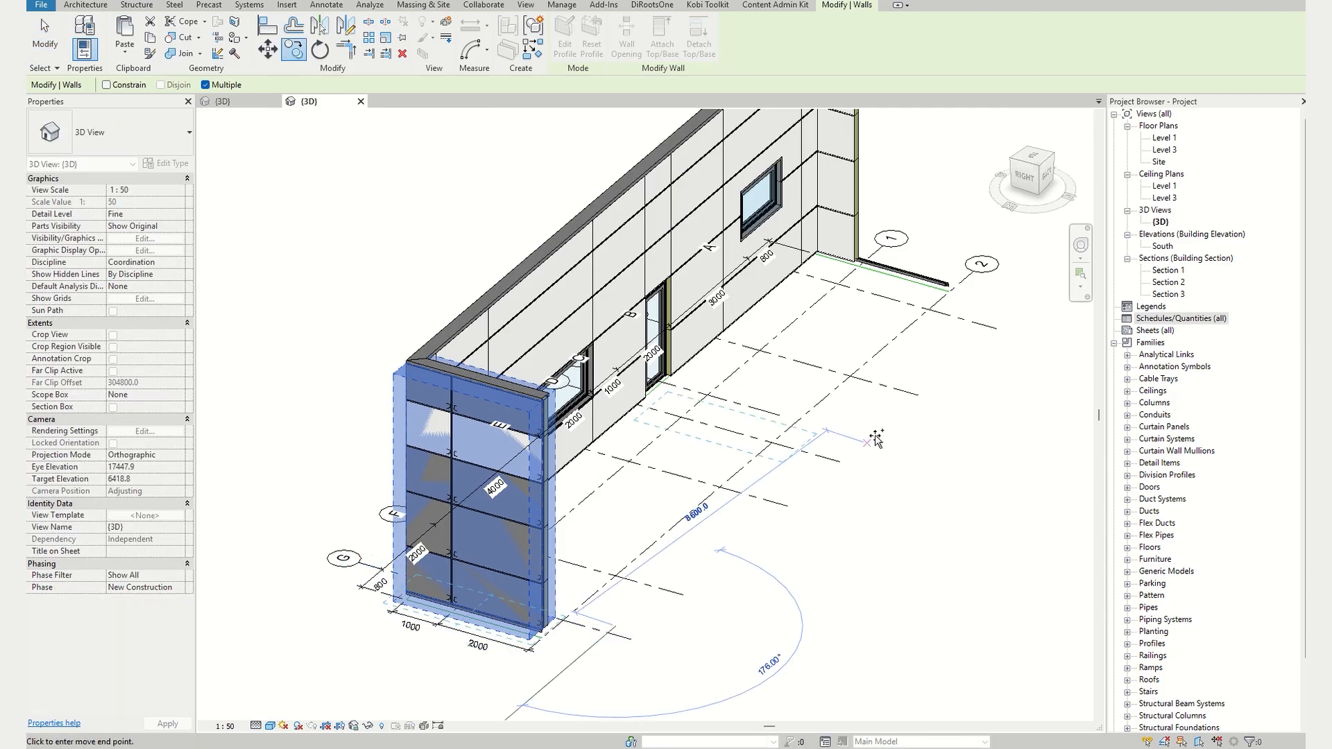
{"action": "left_click", "coordinate": [914, 350]}
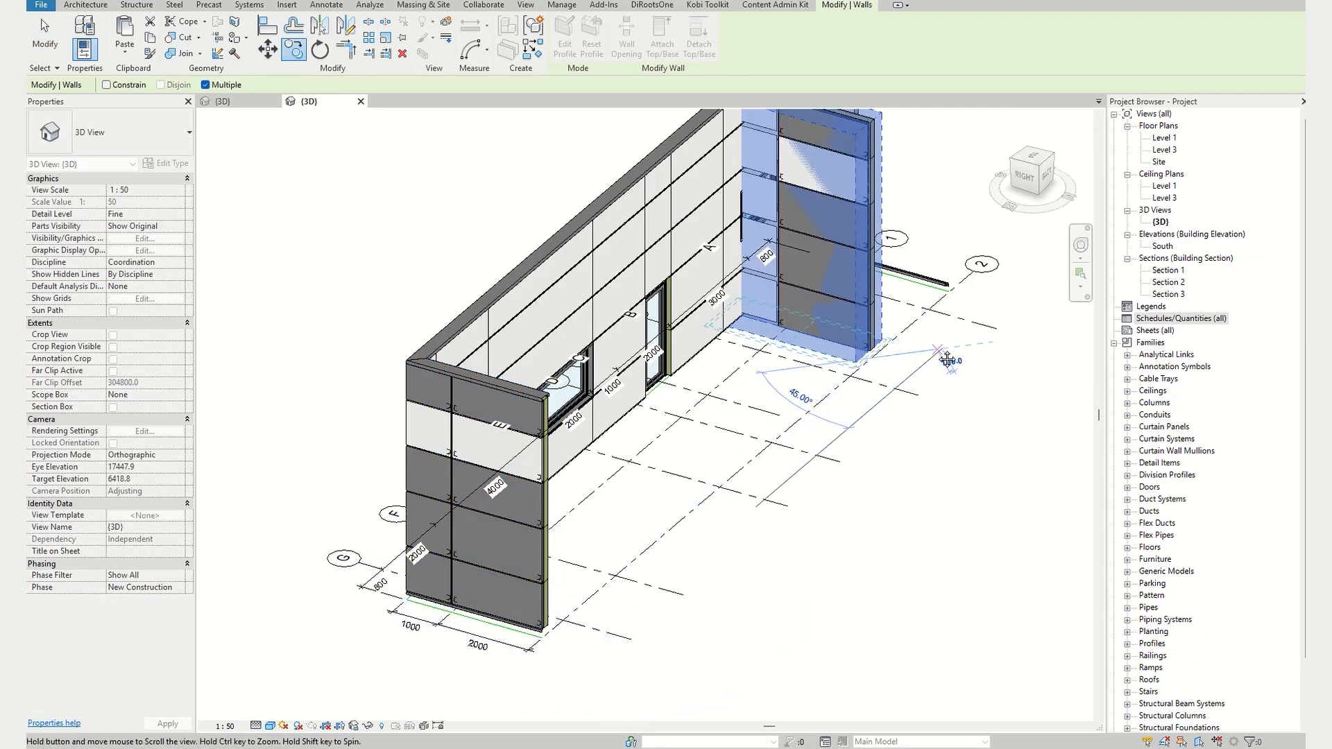
{"action": "middle_click_drag", "start_coordinate": [929, 360], "coordinate": [879, 434]}
{"action": "key", "text": "Escape"}
{"action": "key", "text": "Escape"}
{"action": "scroll", "coordinate": [740, 317], "scroll_direction": "up", "scroll_amount": 6}
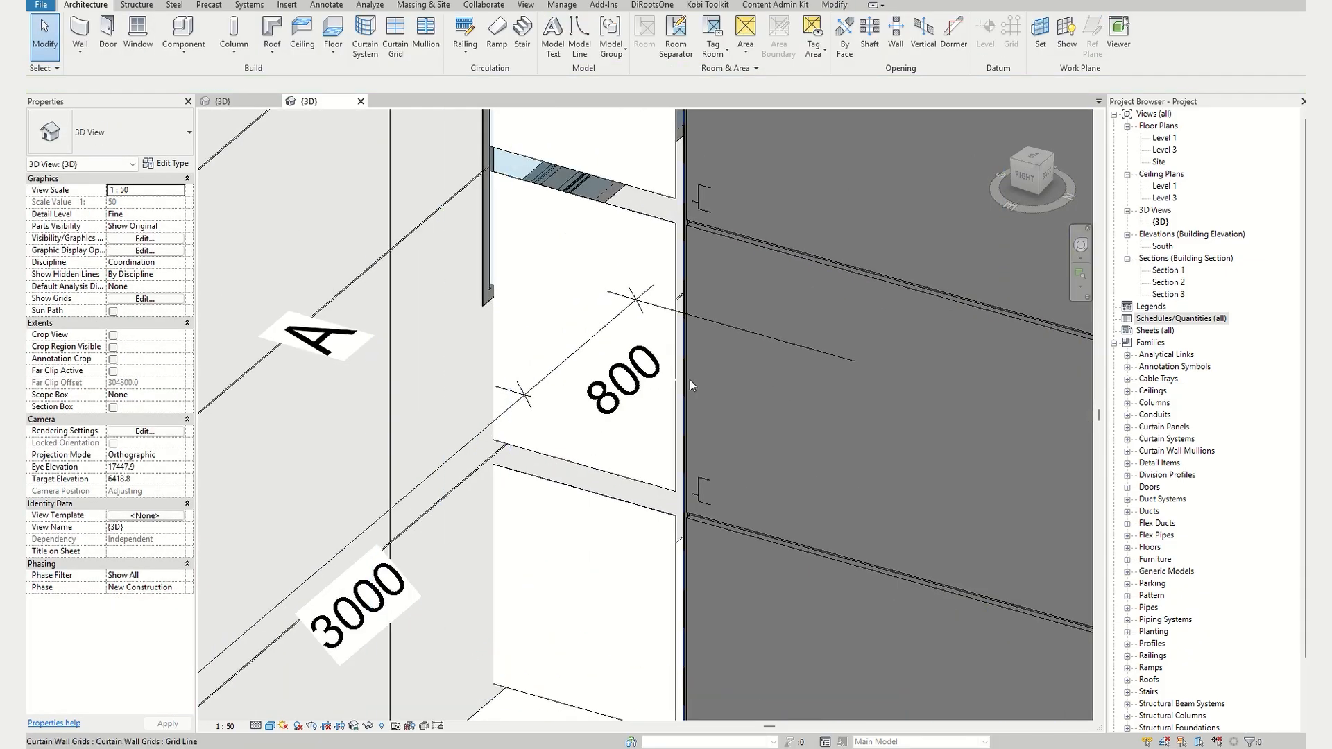
{"action": "left_click", "coordinate": [682, 386]}
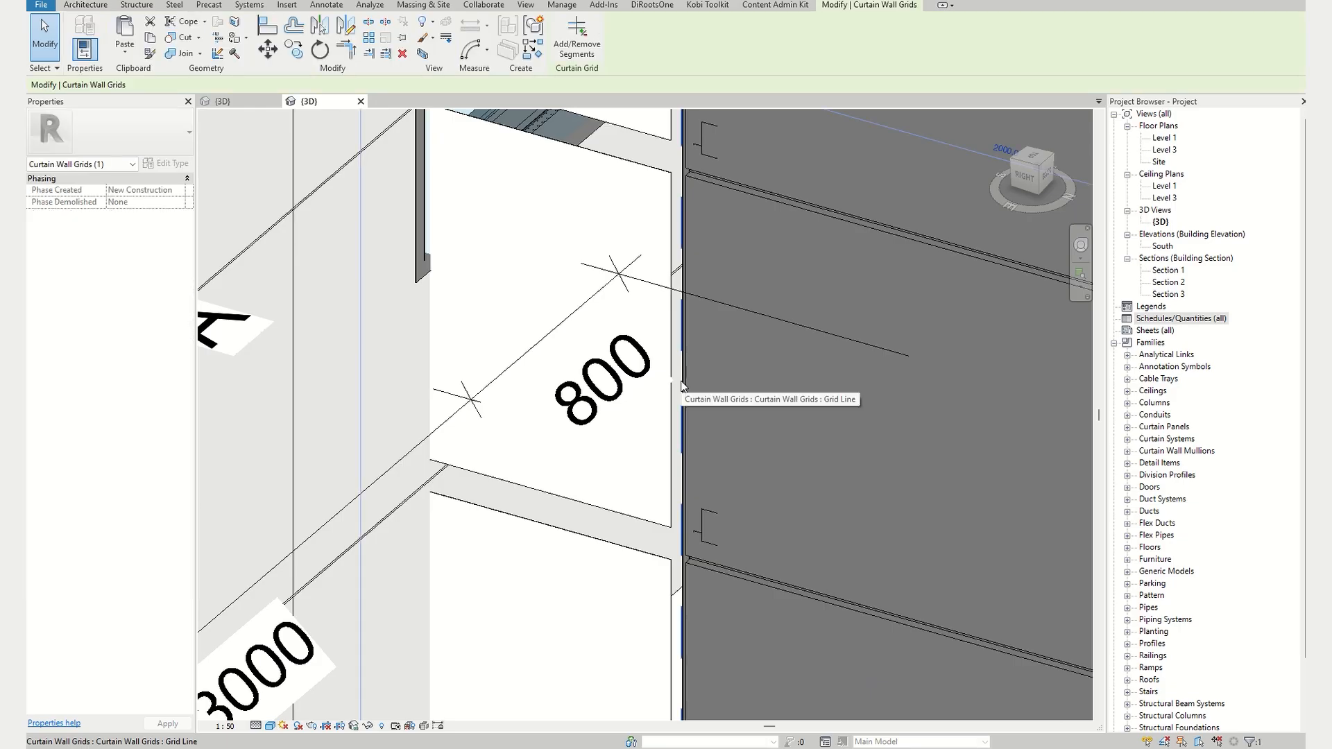
{"action": "key", "text": "Escape"}
{"action": "scroll", "coordinate": [689, 415], "scroll_direction": "down", "scroll_amount": 5}
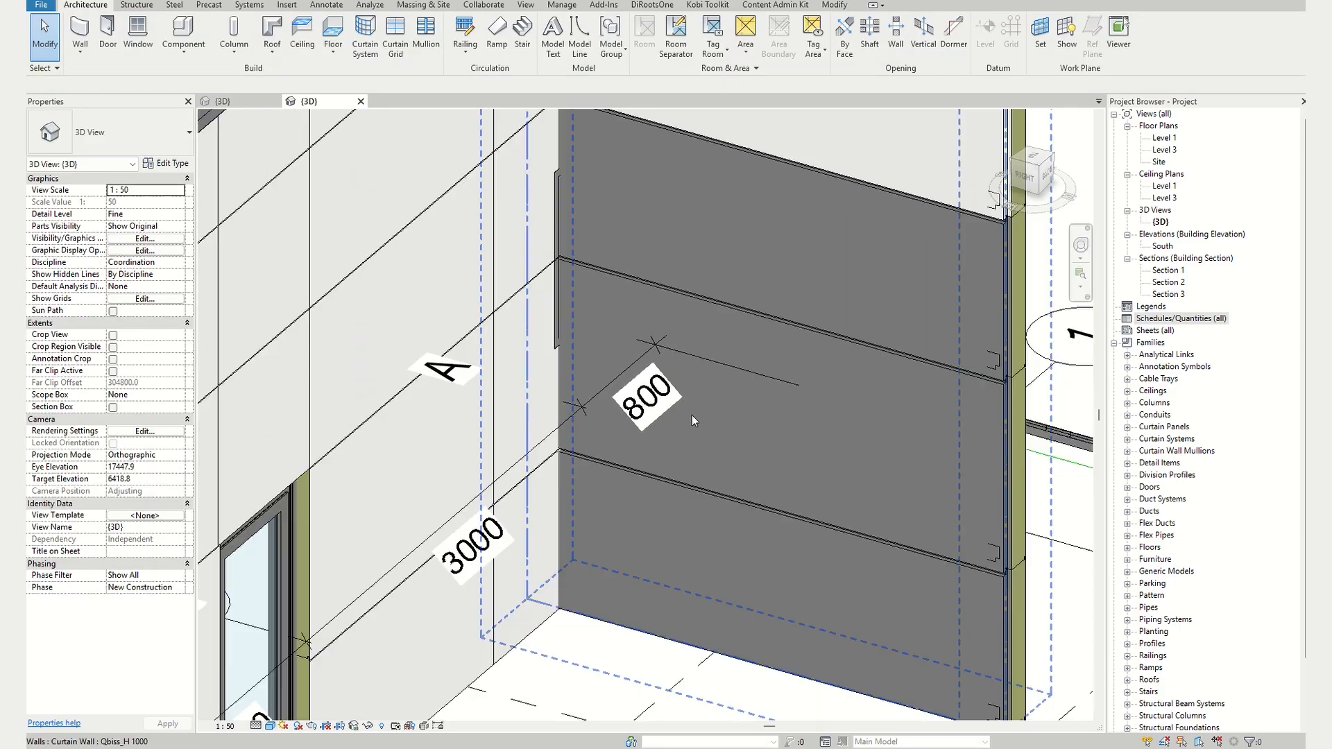
- Relocate the copied wall's ends in top view onto the outer line beyond grid A, spanning about 2013 mm from grid 2 towards the corner panels
{"action": "scroll", "coordinate": [795, 458], "scroll_direction": "down", "scroll_amount": 3}
{"action": "middle_click_drag", "start_coordinate": [795, 457], "coordinate": [696, 638], "text": "shift"}
{"action": "scroll", "coordinate": [696, 639], "scroll_direction": "up", "scroll_amount": 1}
{"action": "middle_click_drag", "start_coordinate": [608, 552], "coordinate": [478, 421], "text": "shift"}
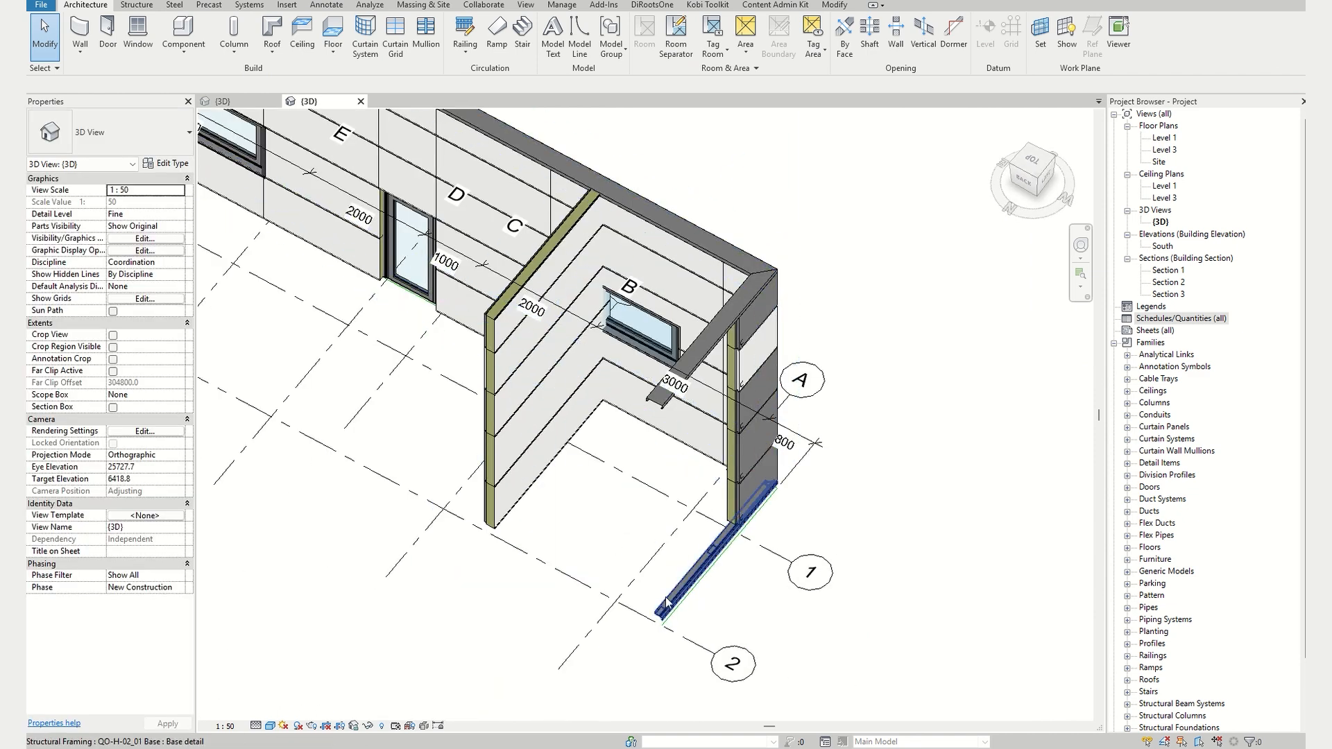
{"action": "left_click", "coordinate": [1045, 173]}
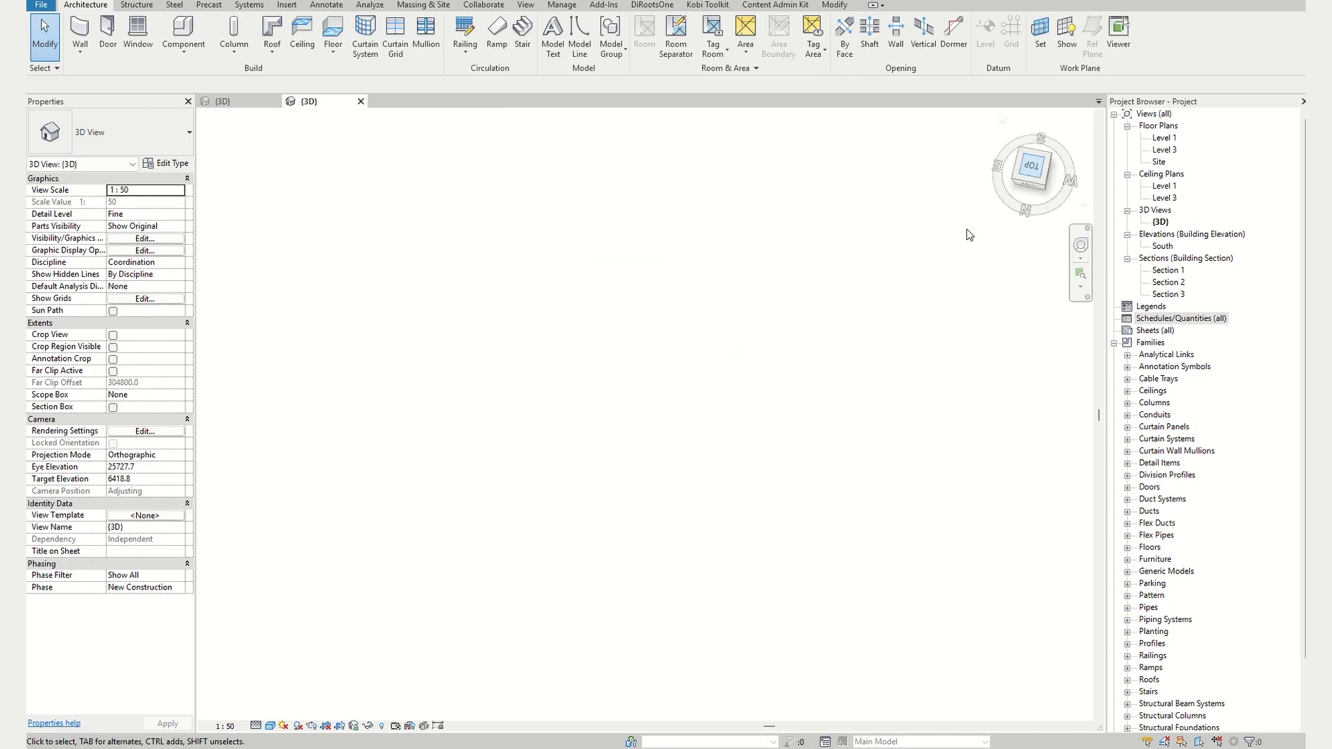
{"action": "scroll", "coordinate": [670, 535], "scroll_direction": "up", "scroll_amount": 8}
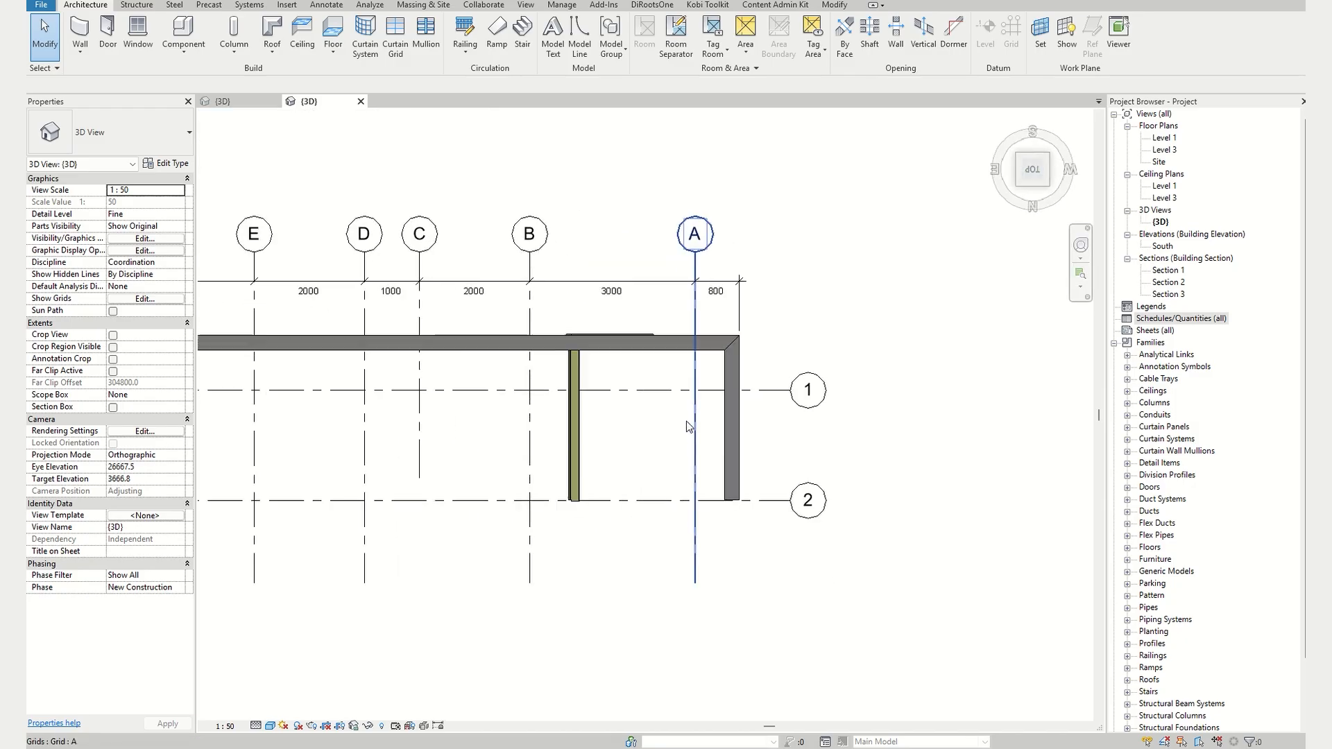
{"action": "left_click", "coordinate": [501, 345]}
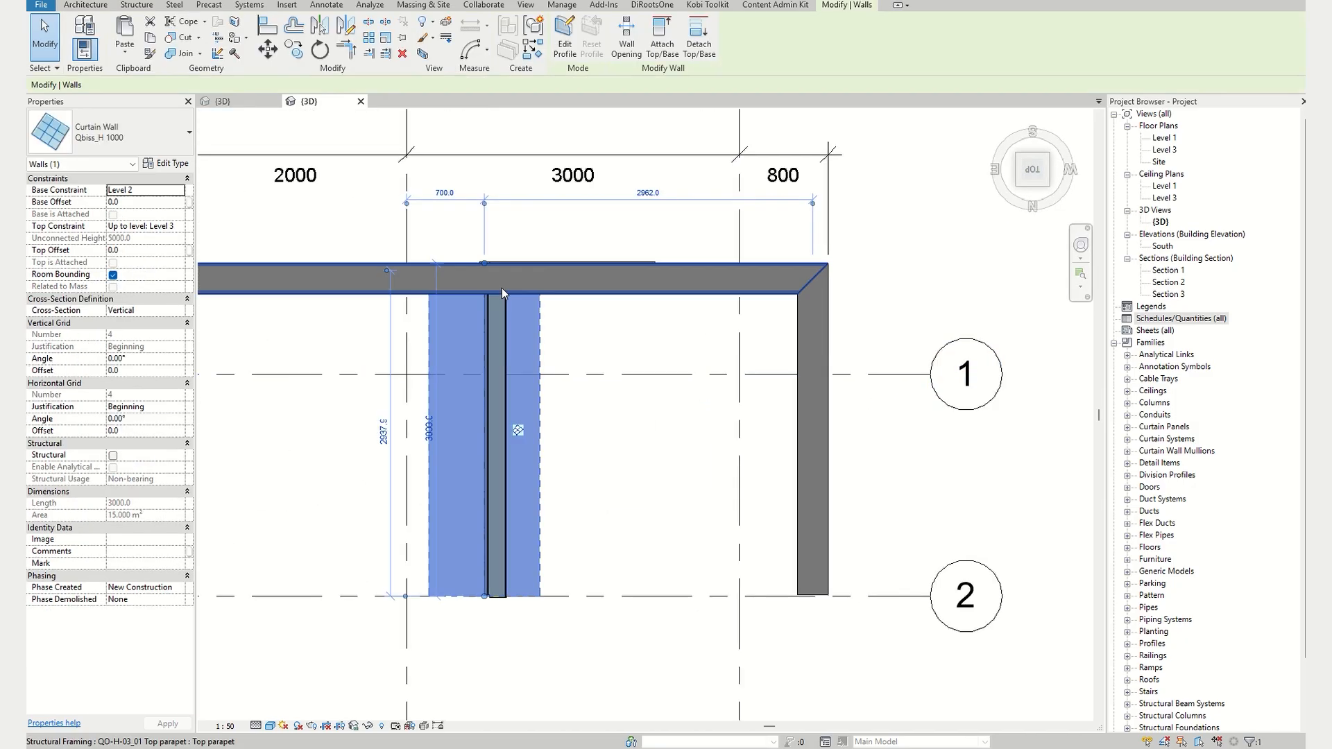
{"action": "left_click_drag", "start_coordinate": [484, 261], "coordinate": [828, 603]}
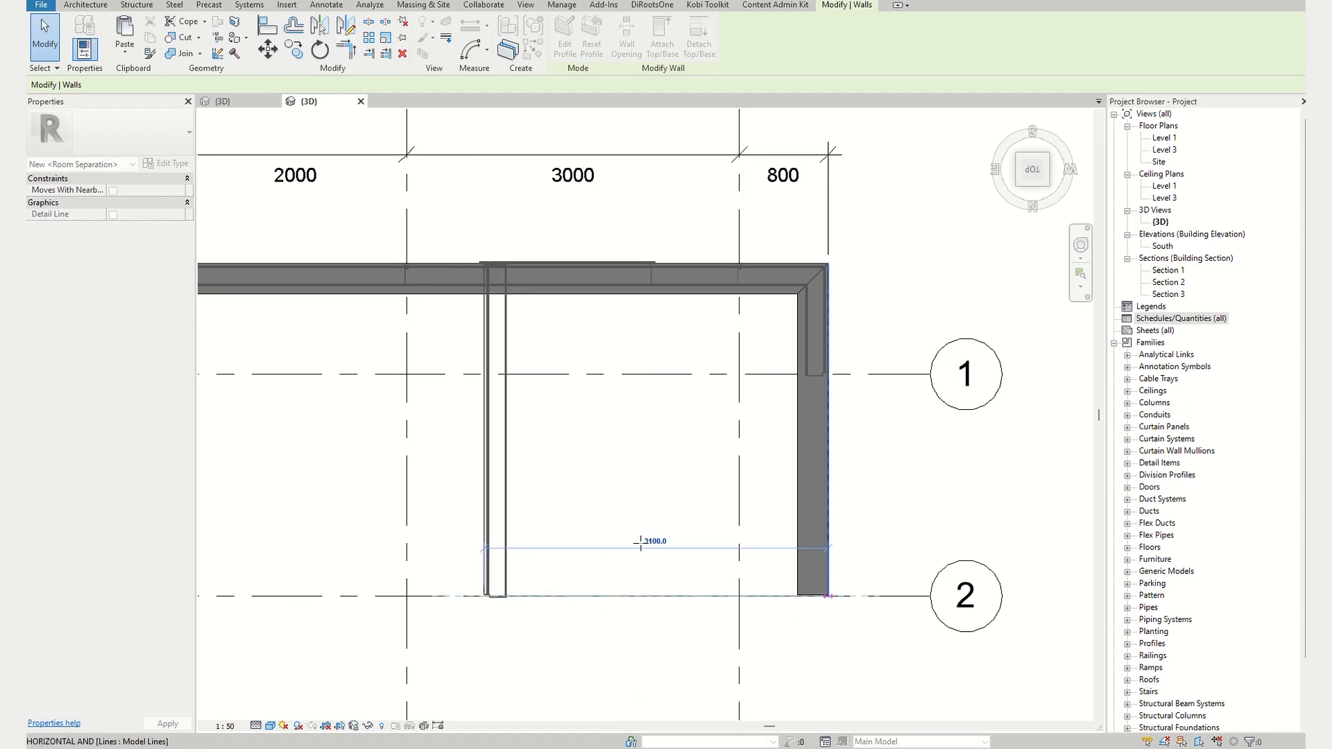
{"action": "left_click_drag", "start_coordinate": [485, 598], "coordinate": [831, 386]}
{"action": "middle_click_drag", "start_coordinate": [826, 444], "coordinate": [457, 462], "text": "shift"}
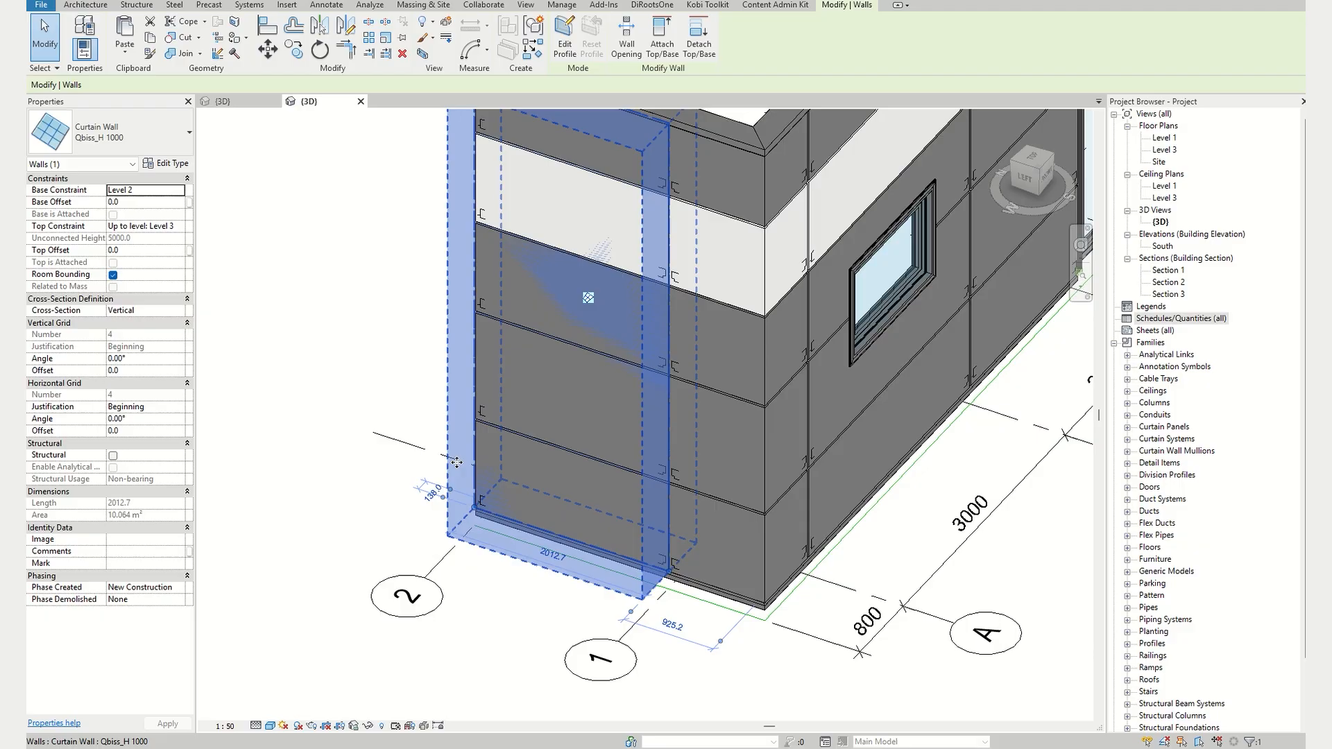
{"action": "key", "text": "Escape"}
- Change all panels of the relocated end wall beside grid 2 to the TR_C_H_QBISS_Panel type QB TYP 2
{"action": "scroll", "coordinate": [878, 623], "scroll_direction": "up", "scroll_amount": 5}
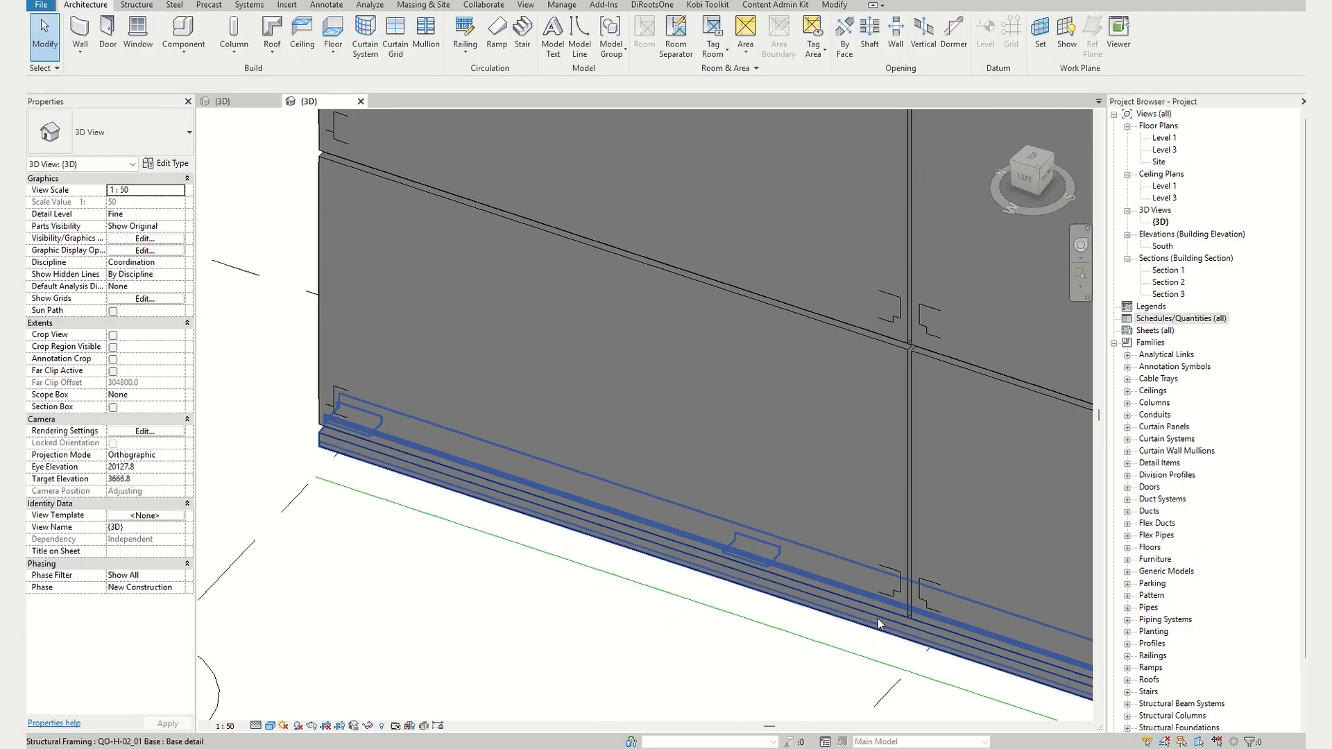
{"action": "scroll", "coordinate": [878, 623], "scroll_direction": "down", "scroll_amount": 6}
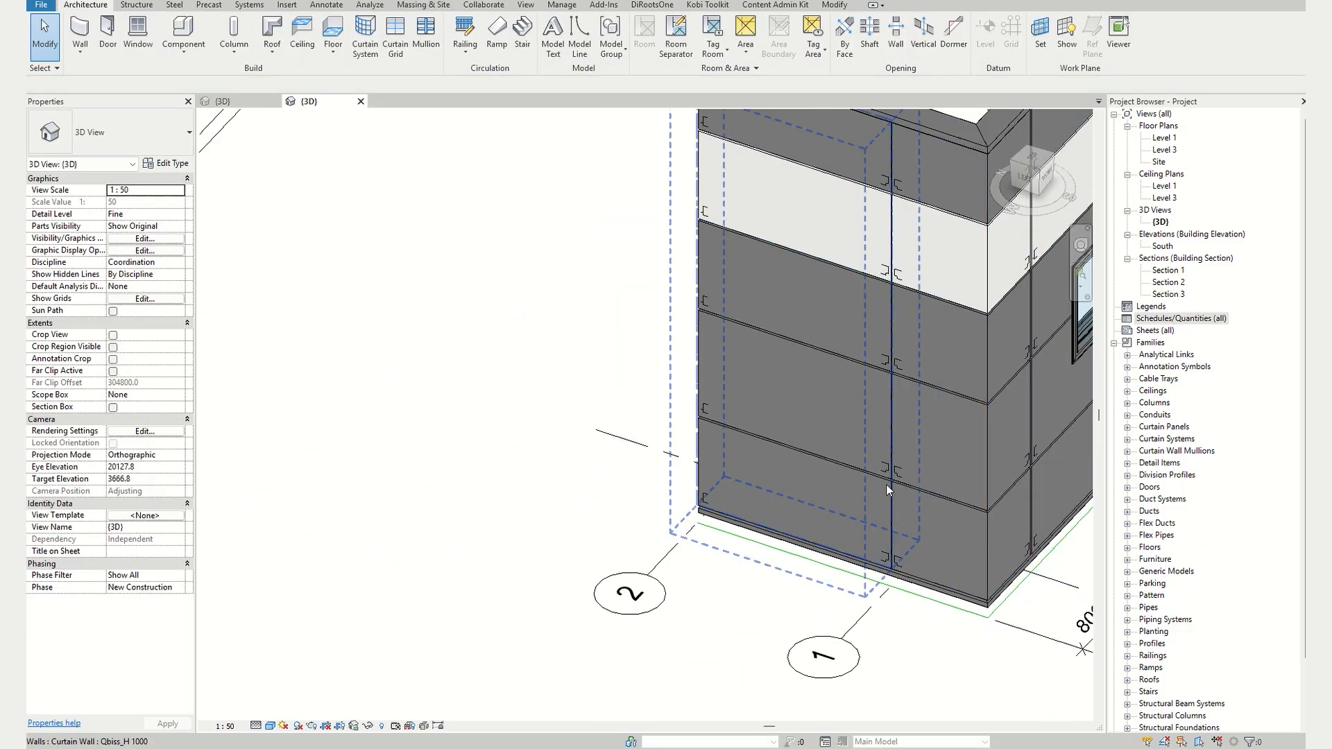
{"action": "middle_click_drag", "start_coordinate": [885, 484], "coordinate": [780, 568]}
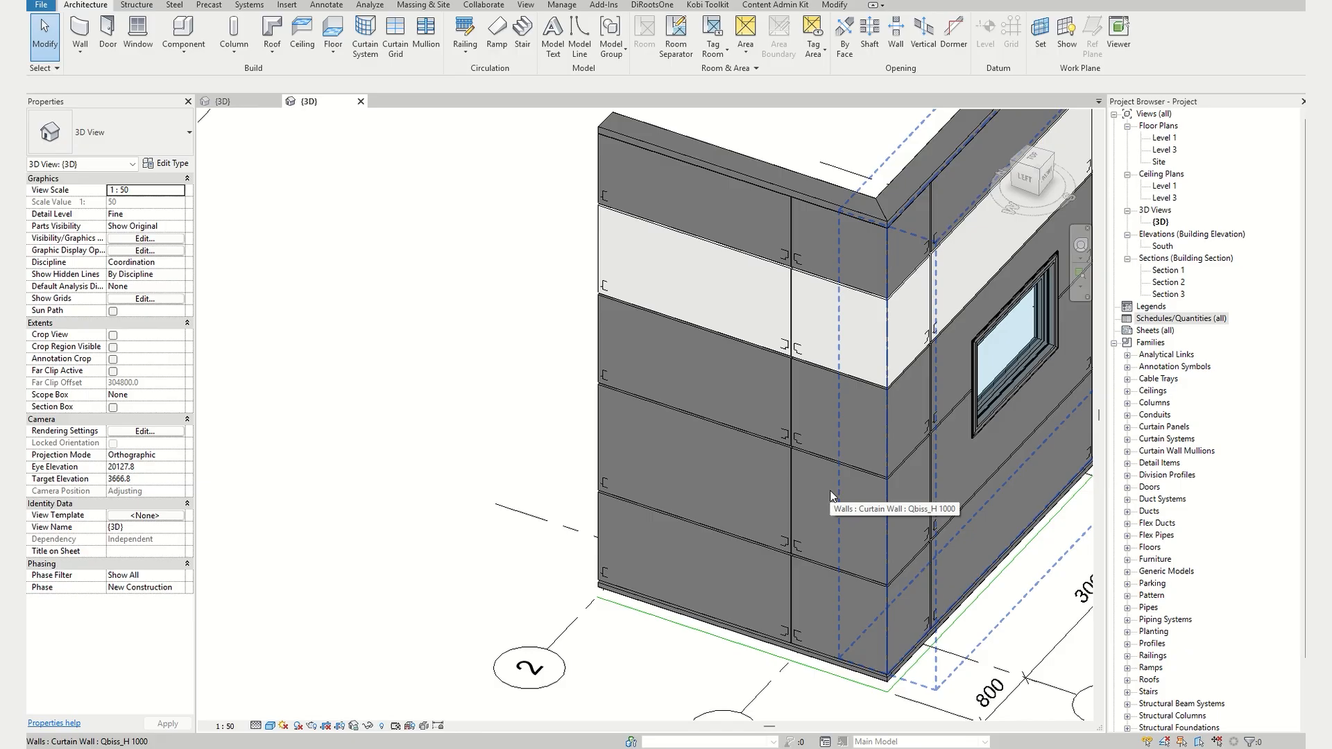
{"action": "middle_click_drag", "start_coordinate": [777, 489], "coordinate": [651, 518]}
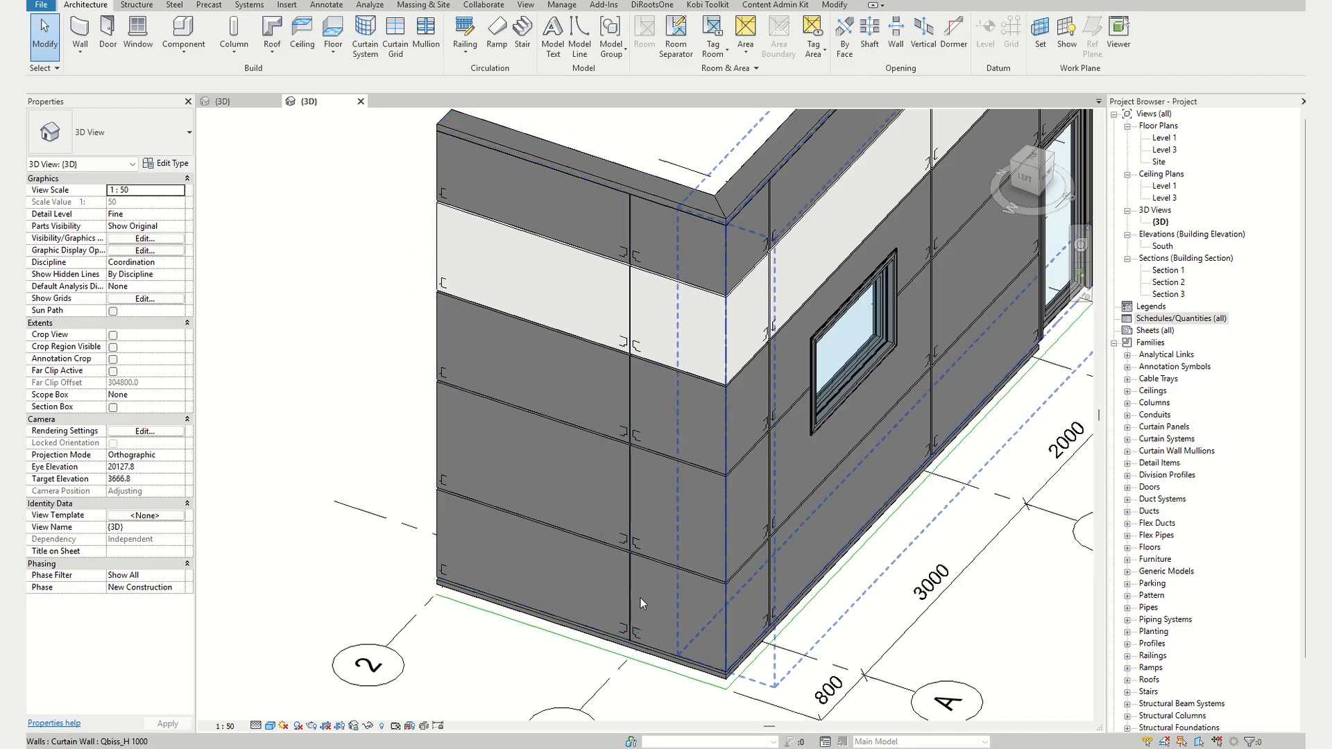
{"action": "left_click", "coordinate": [523, 490]}
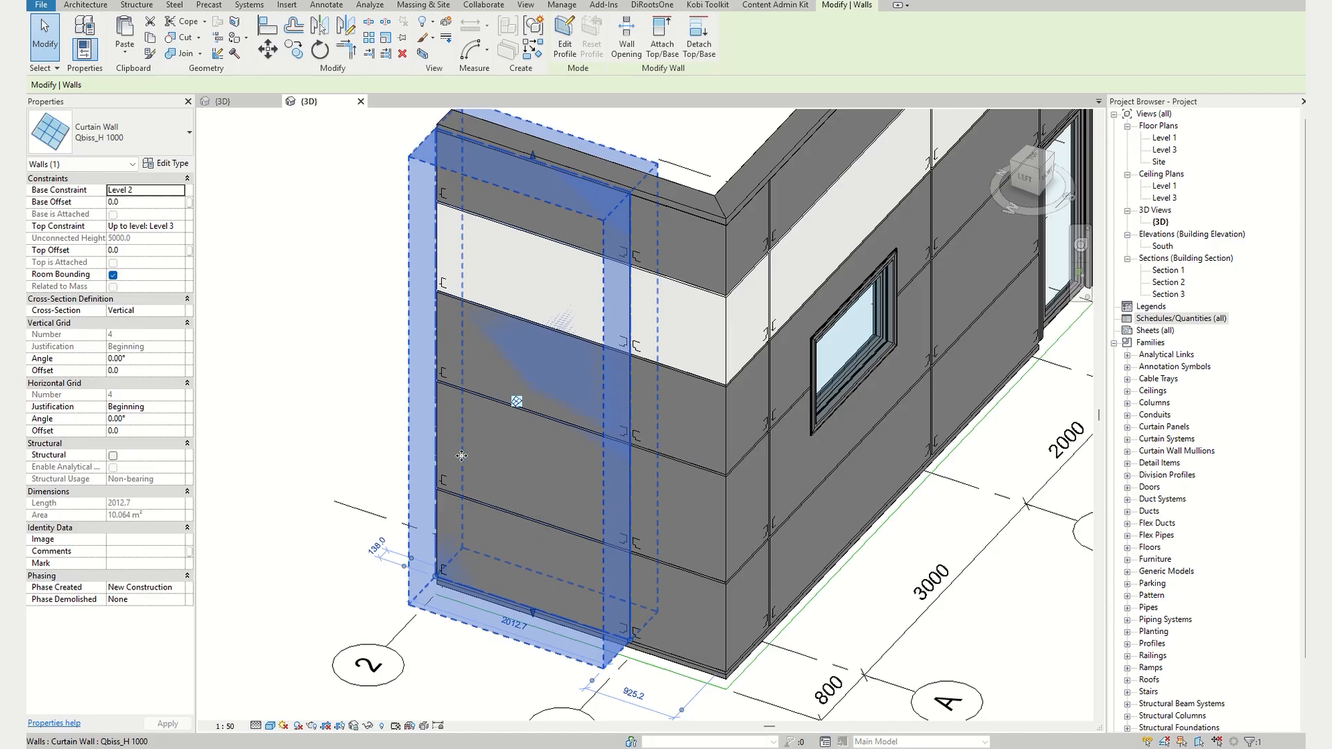
{"action": "right_click", "coordinate": [510, 469]}
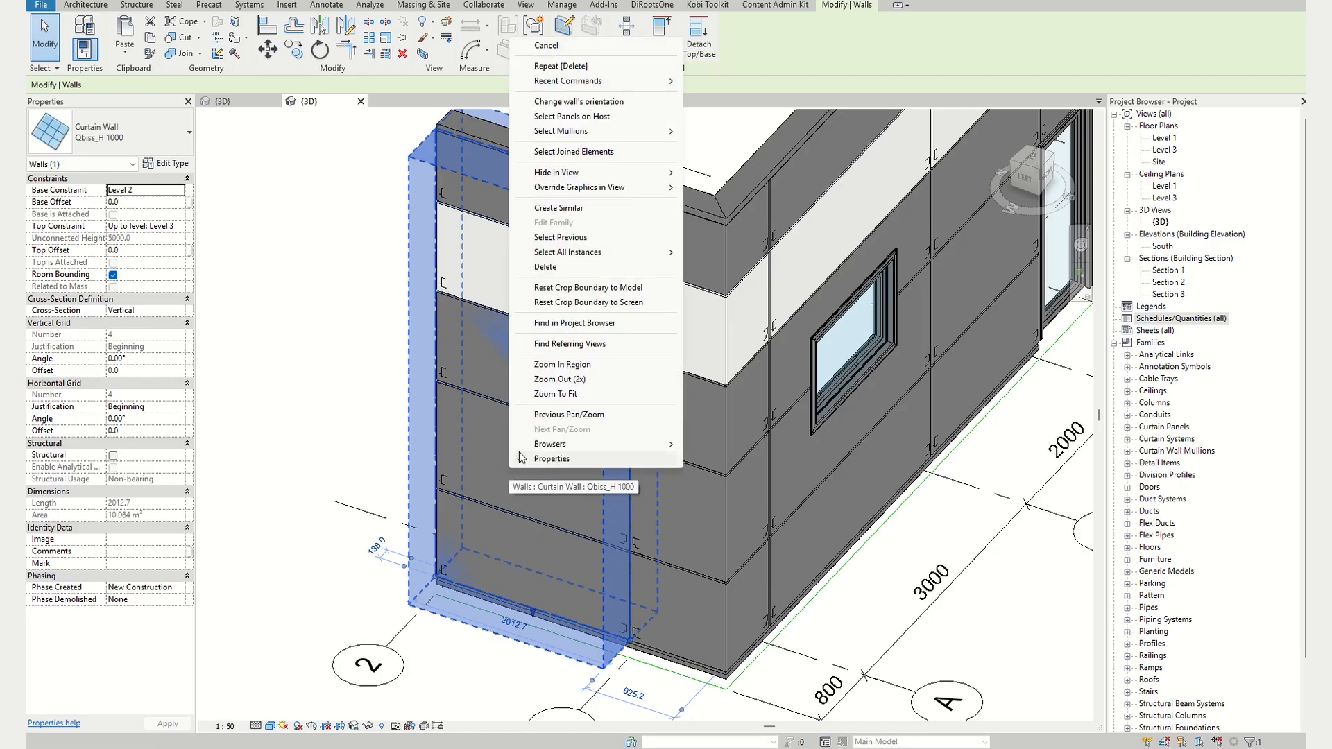
{"action": "left_click", "coordinate": [590, 116]}
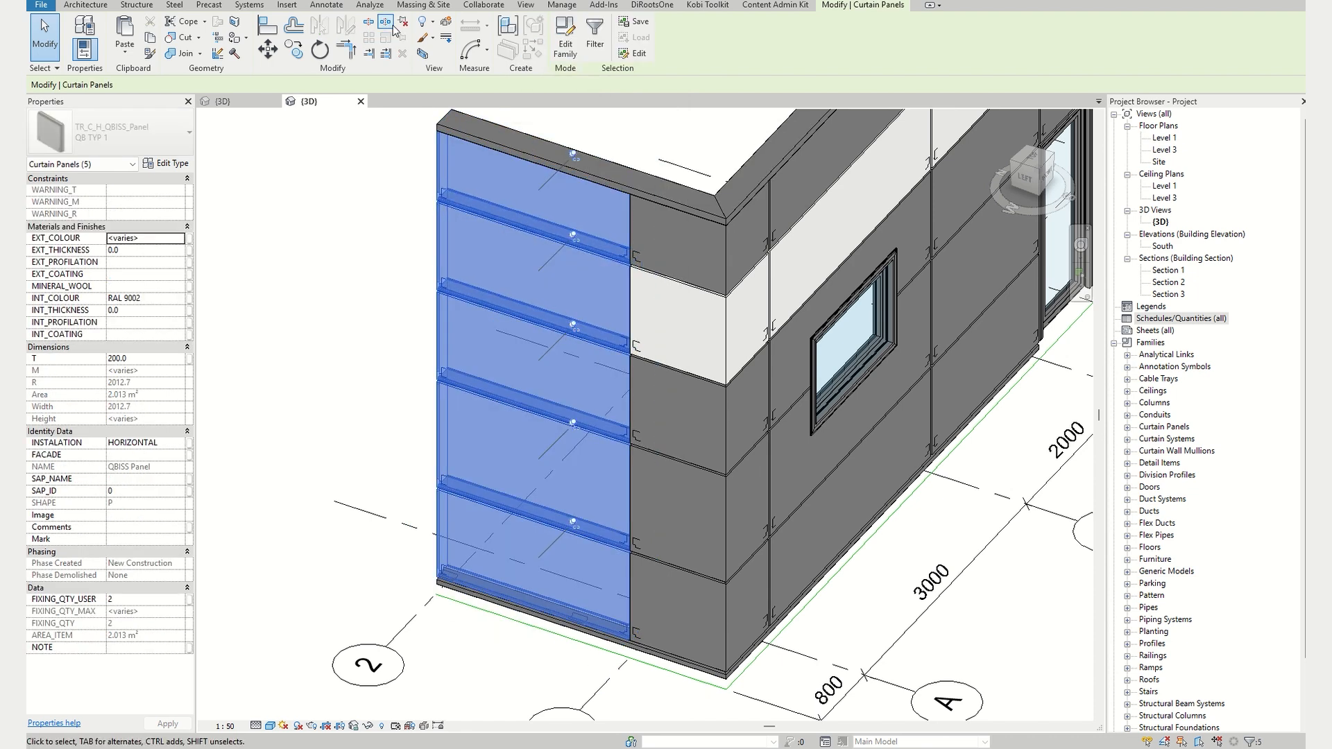
{"action": "left_click", "coordinate": [127, 127]}
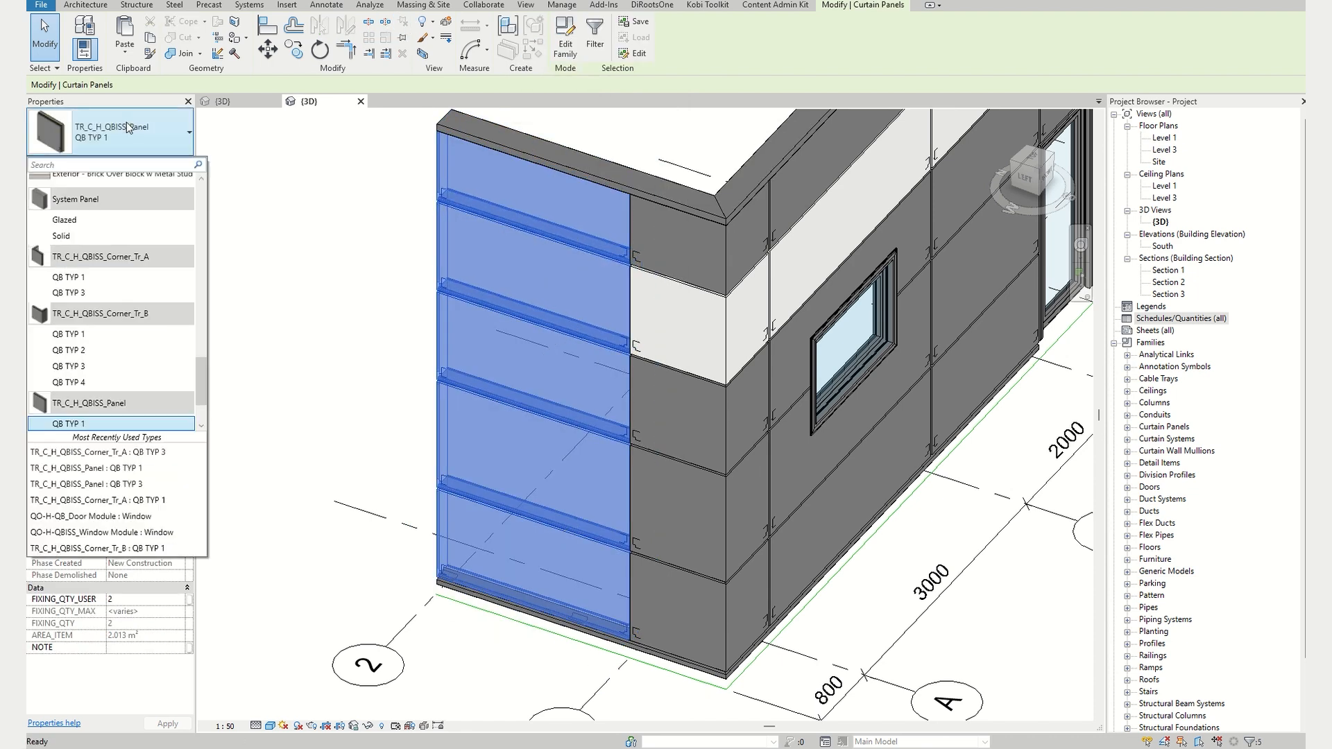
{"action": "scroll", "coordinate": [90, 388], "scroll_direction": "down", "scroll_amount": 1}
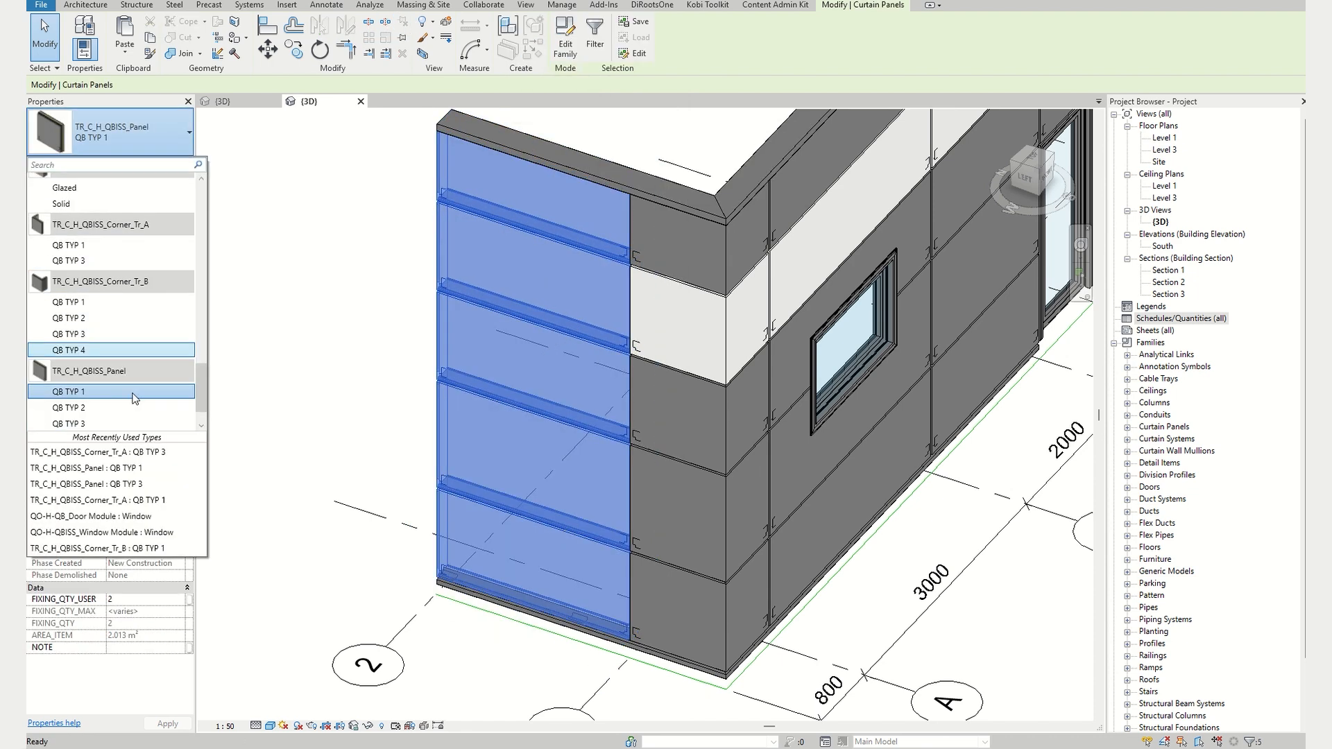
{"action": "left_click", "coordinate": [88, 409]}
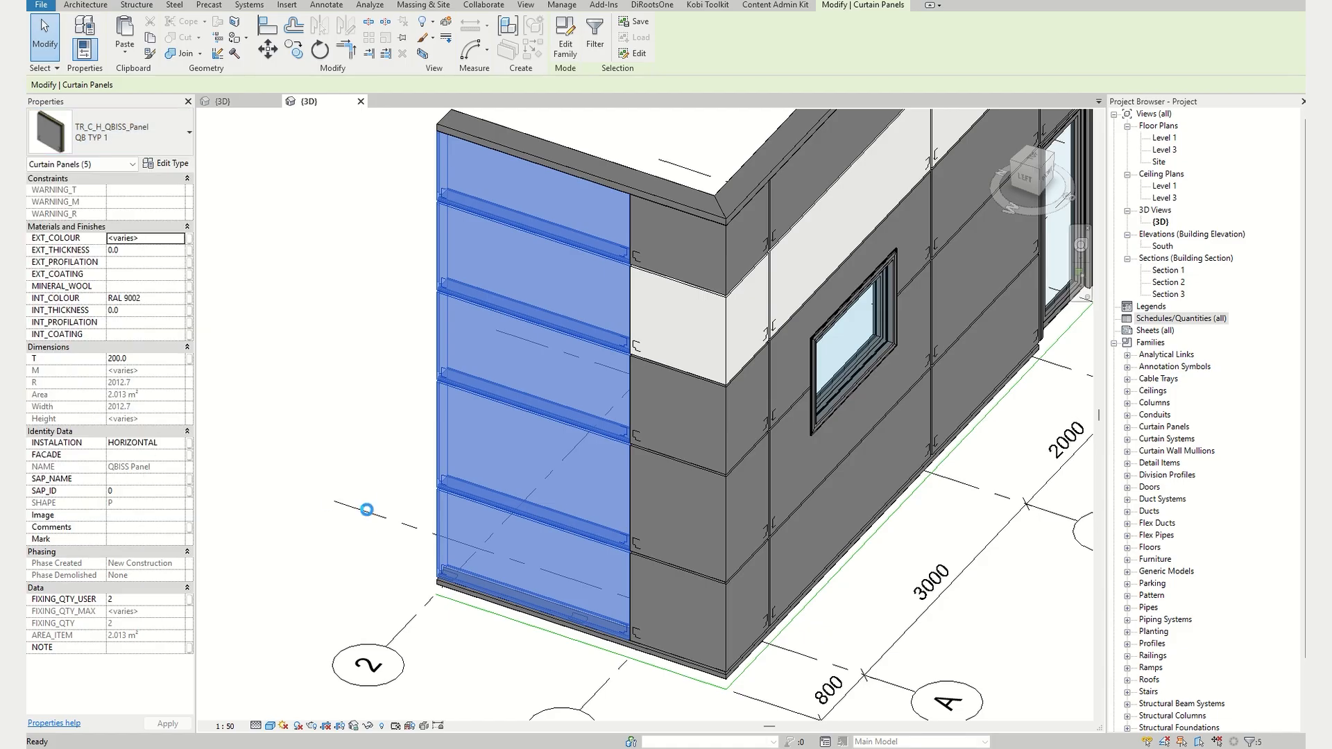
{"action": "left_click", "coordinate": [372, 459]}
- Check the changed end facade, the Trimo Qbiss Panel Limitation WARNINGS schedule and the Trimo Qbiss Panel Schedule
{"action": "scroll", "coordinate": [609, 555], "scroll_direction": "up", "scroll_amount": 4}
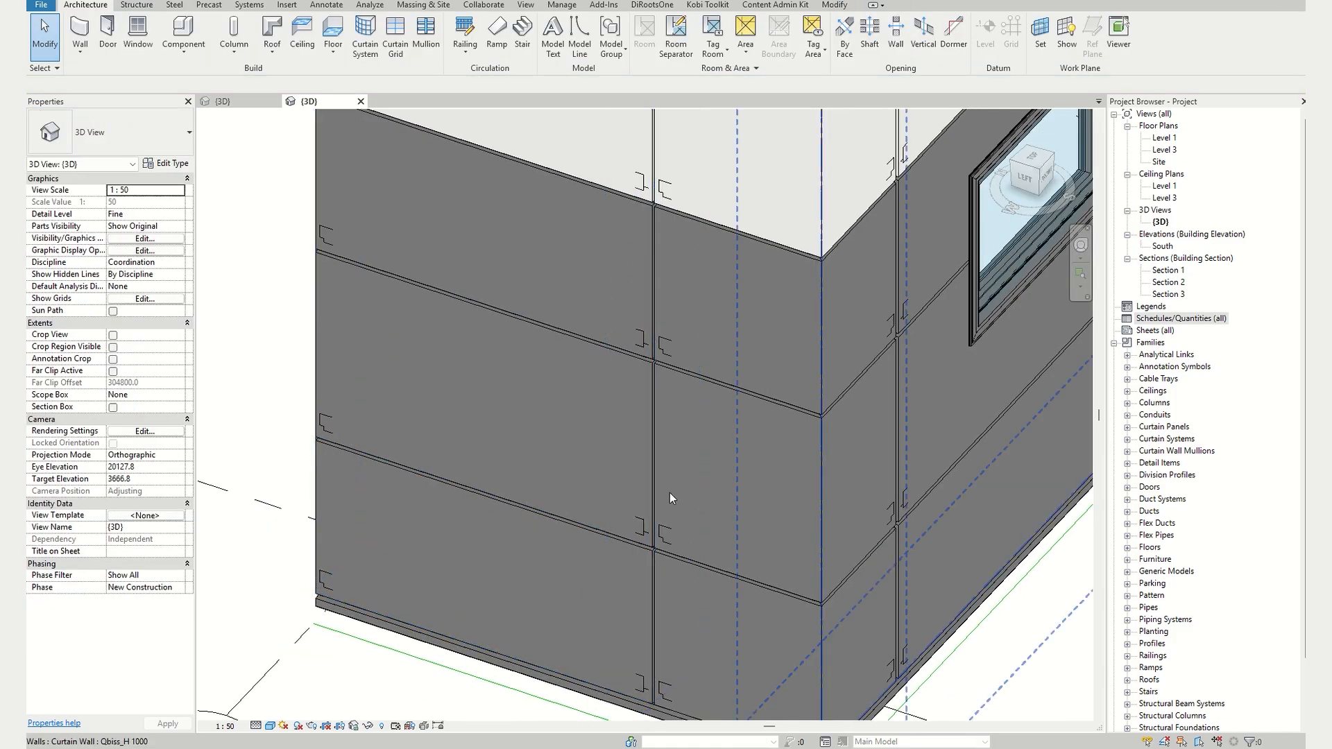
{"action": "scroll", "coordinate": [669, 494], "scroll_direction": "down", "scroll_amount": 4}
{"action": "middle_click_drag", "start_coordinate": [668, 490], "coordinate": [615, 547], "text": "shift"}
{"action": "scroll", "coordinate": [603, 569], "scroll_direction": "up", "scroll_amount": 2}
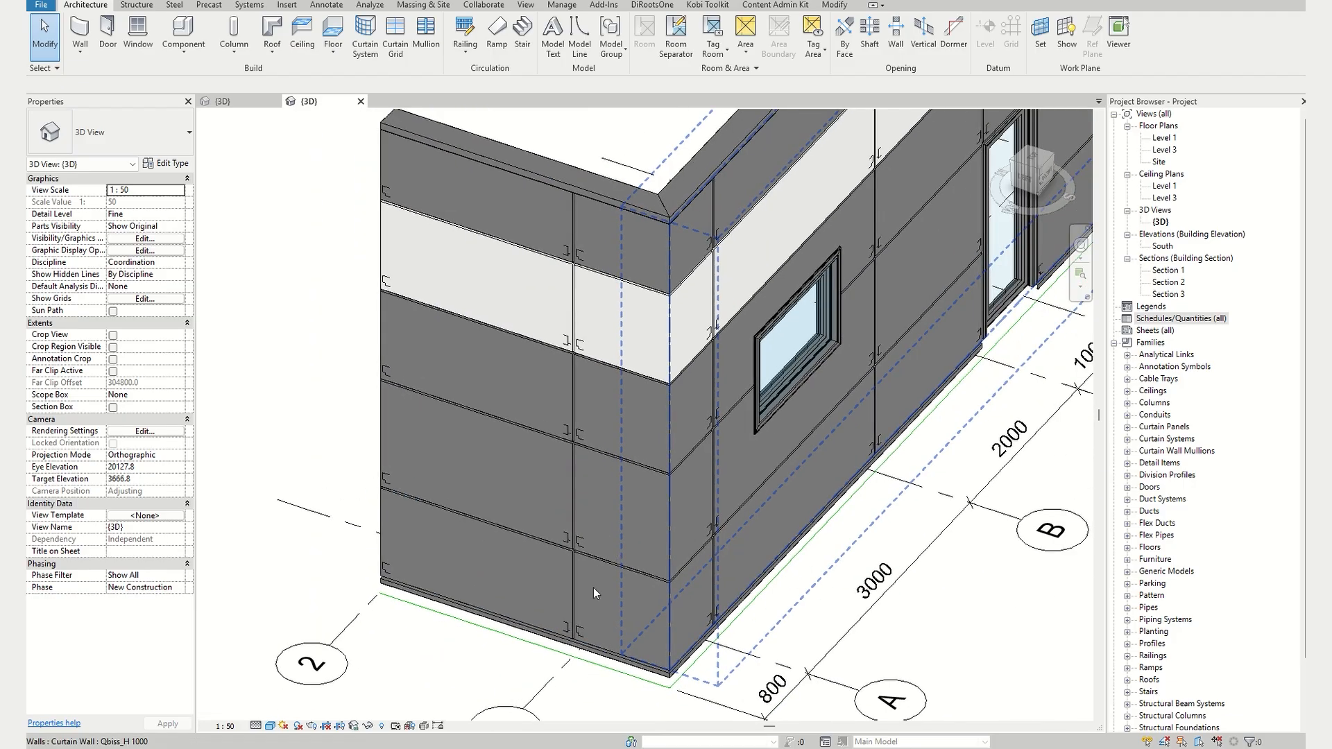
{"action": "scroll", "coordinate": [1020, 669], "scroll_direction": "down", "scroll_amount": 1}
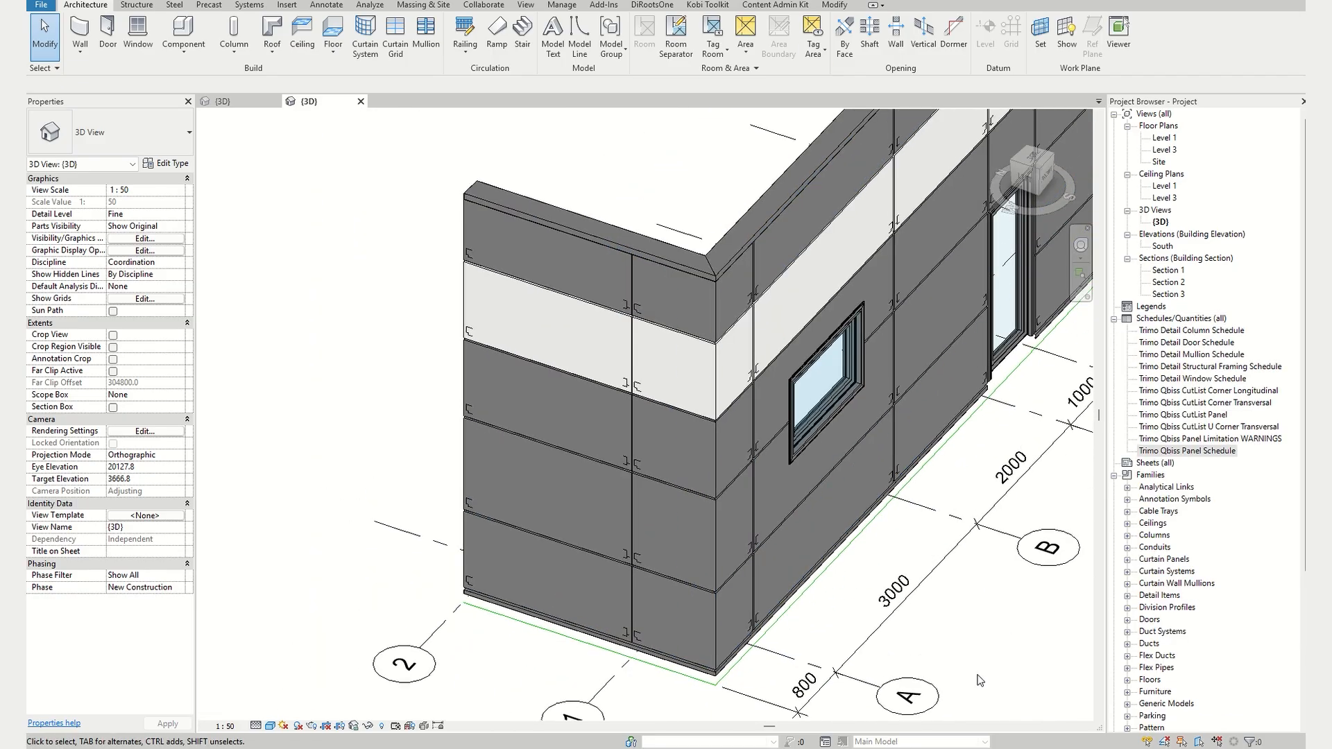
{"action": "double_click", "coordinate": [1214, 438]}
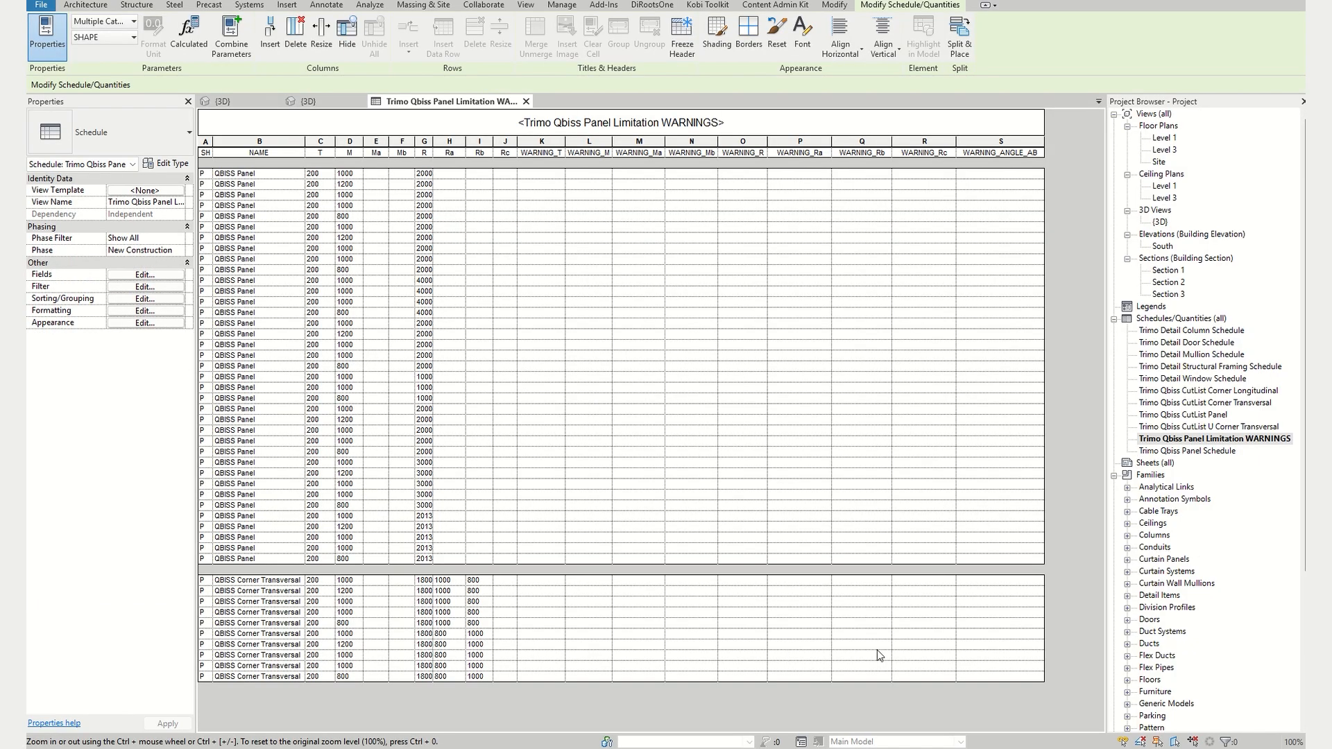
{"action": "left_click", "coordinate": [526, 101]}
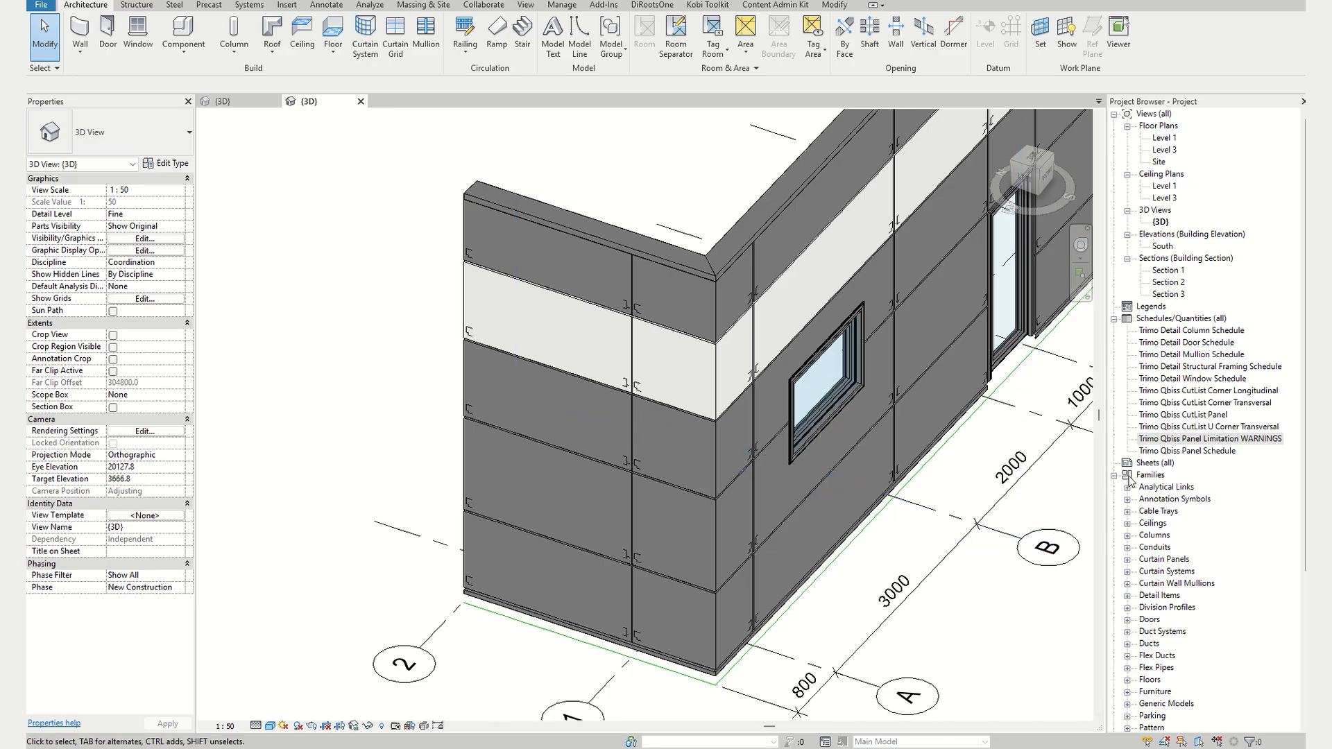
{"action": "double_click", "coordinate": [1177, 453]}
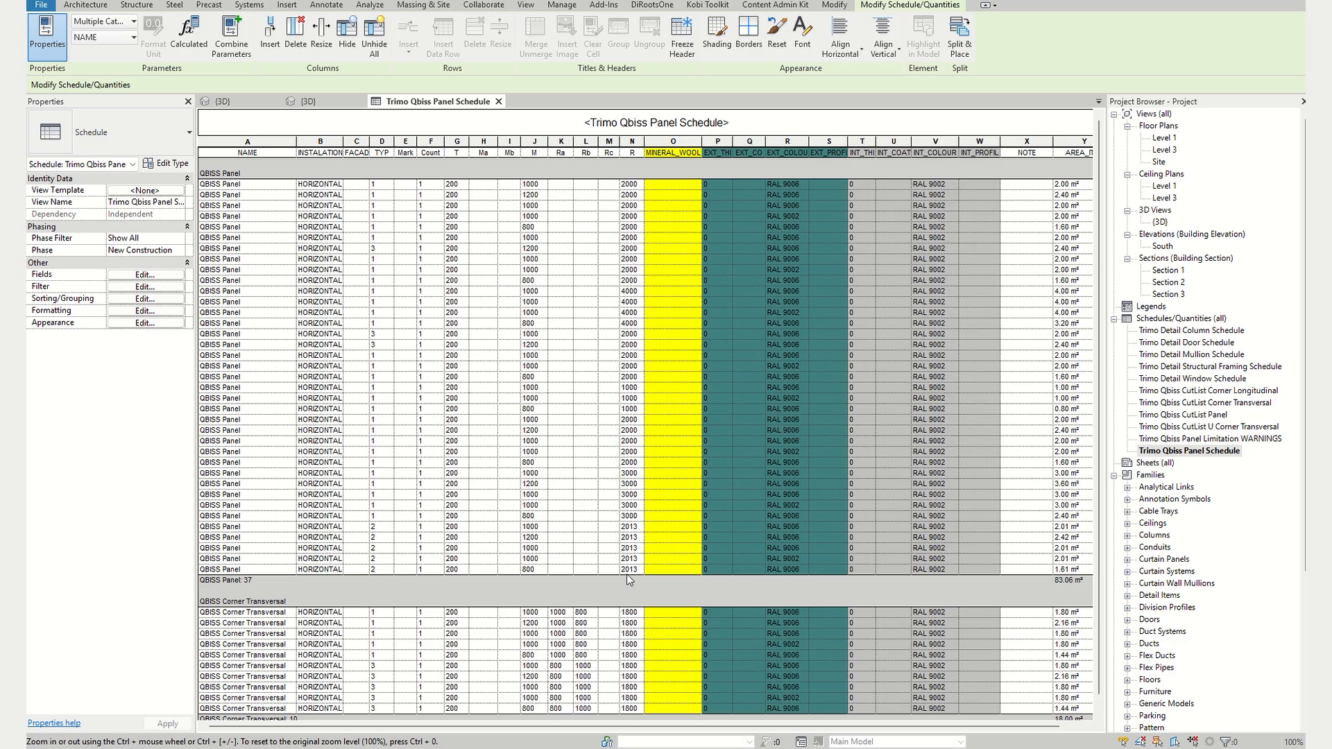
{"action": "left_click", "coordinate": [498, 101]}
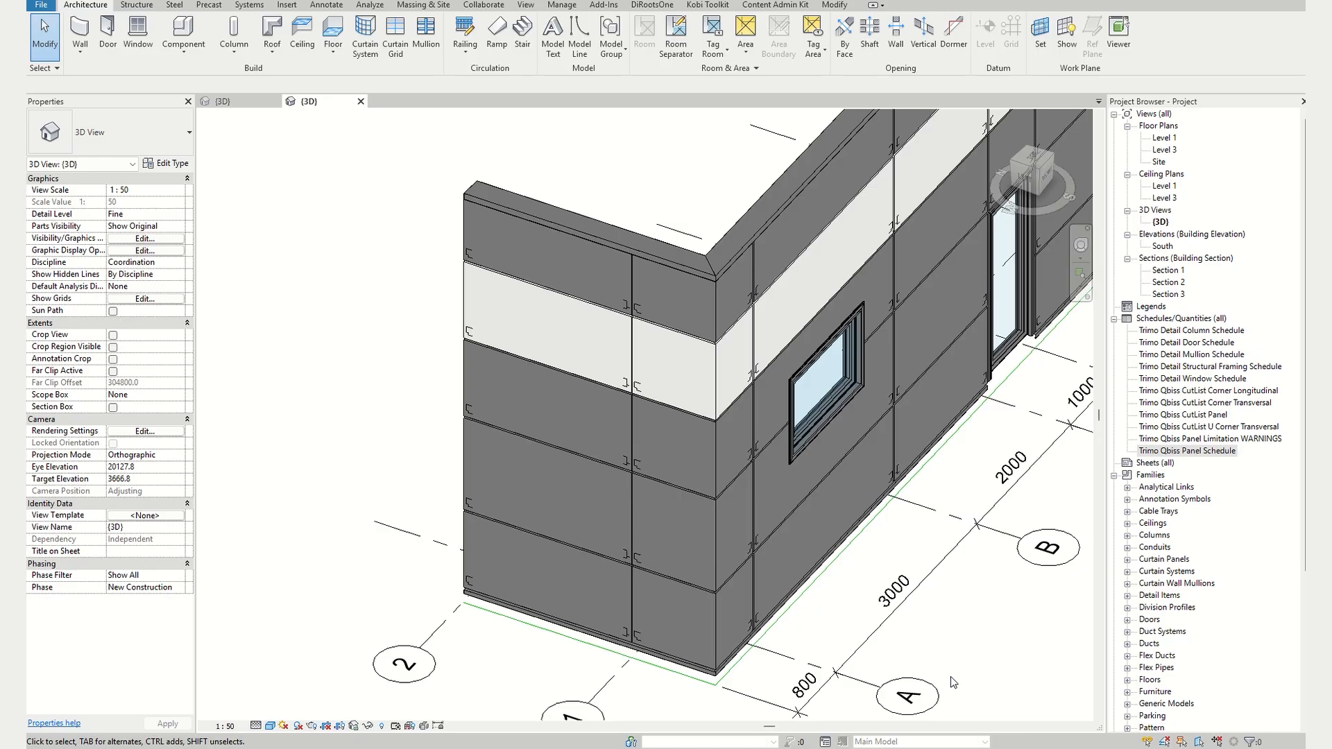
- Sort the Trimo Qbiss CutList Panel schedule by EXT_COLOUR ascending, with M, R and TYP descending as the following sort levels
{"action": "double_click", "coordinate": [1164, 415]}
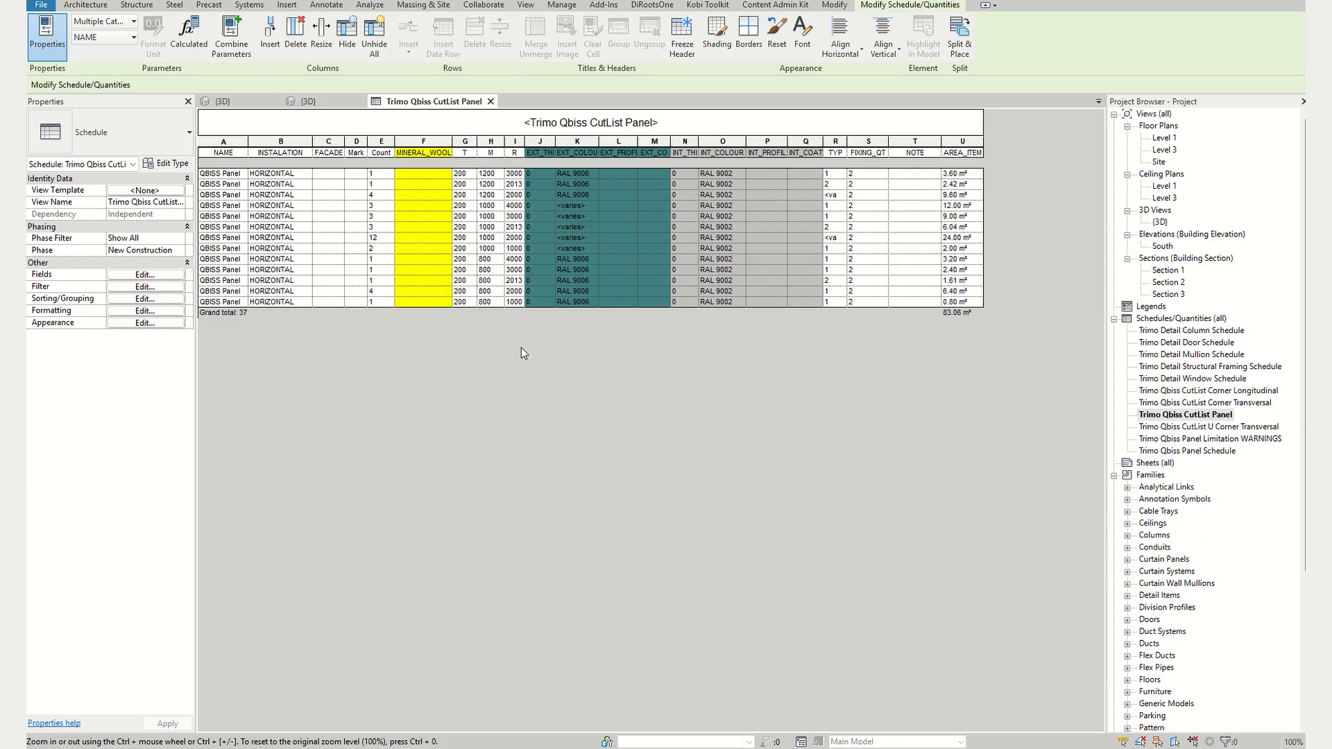
{"action": "left_click", "coordinate": [146, 299]}
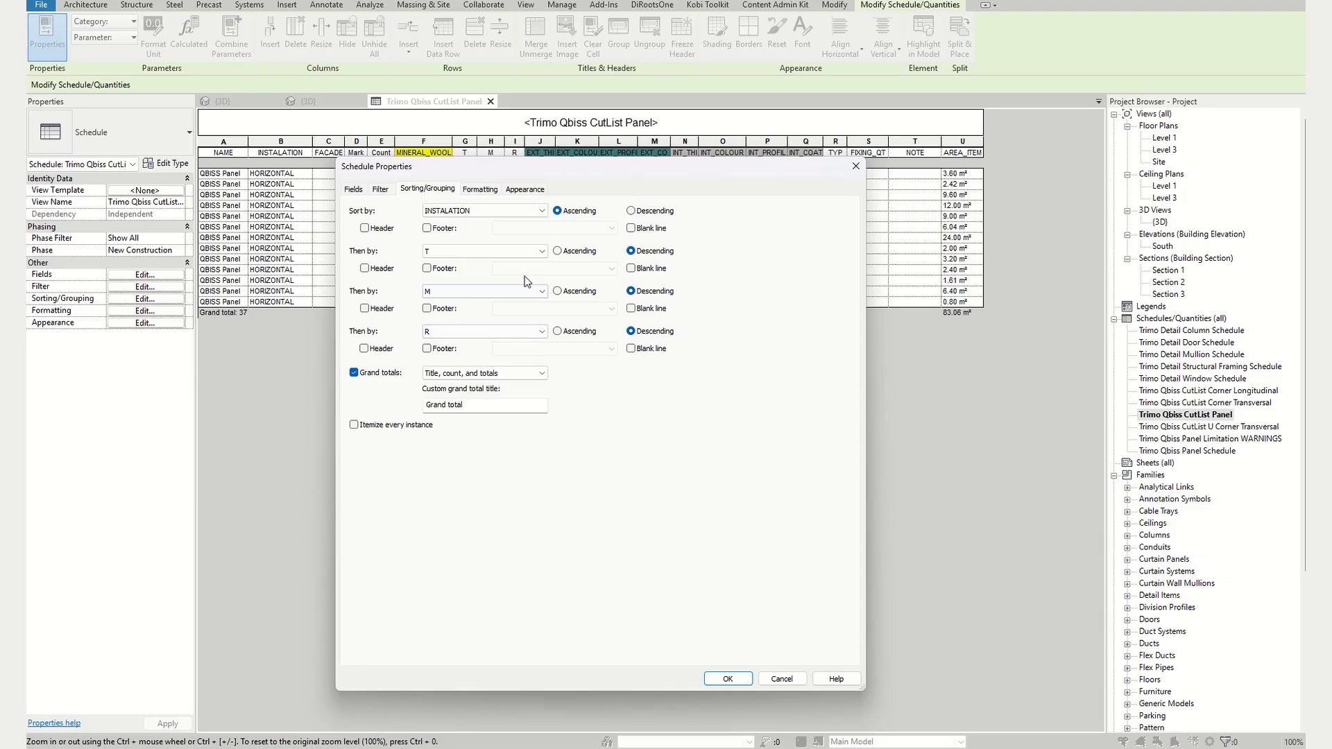
{"action": "left_click", "coordinate": [542, 211]}
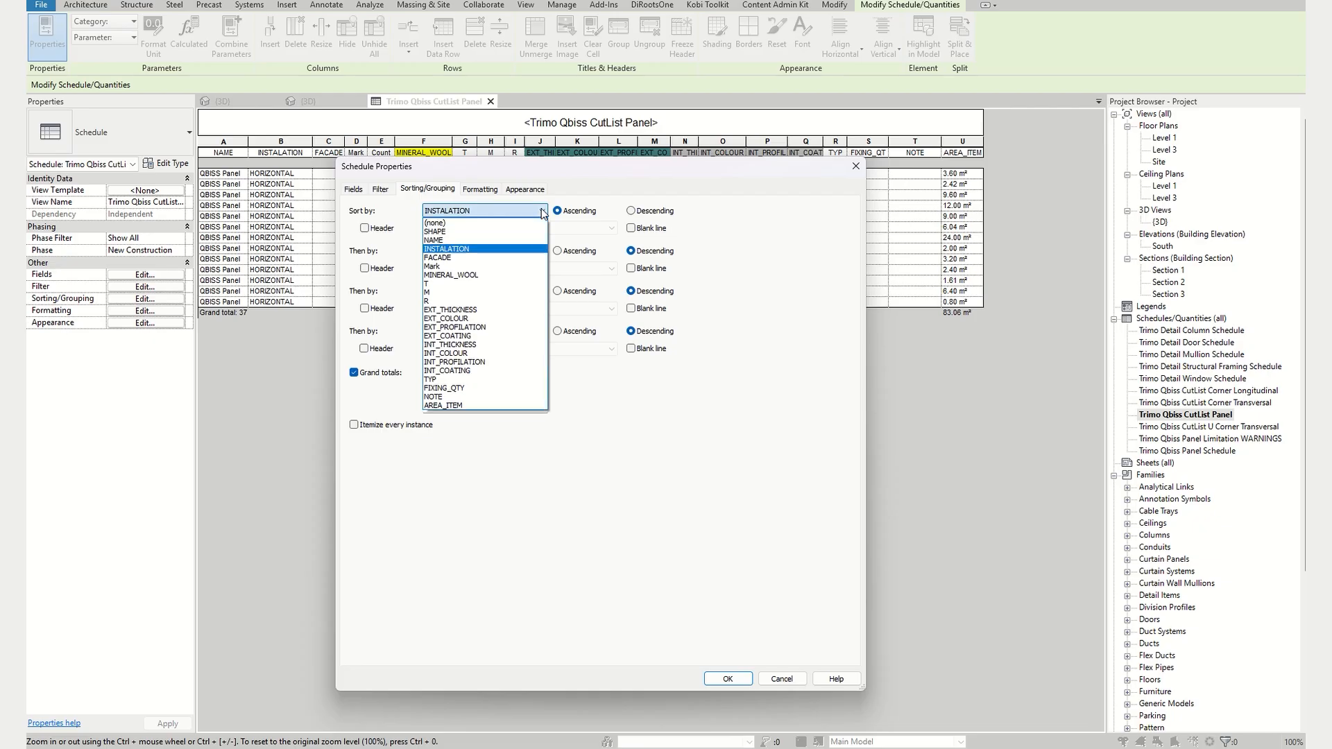
{"action": "left_click", "coordinate": [482, 317]}
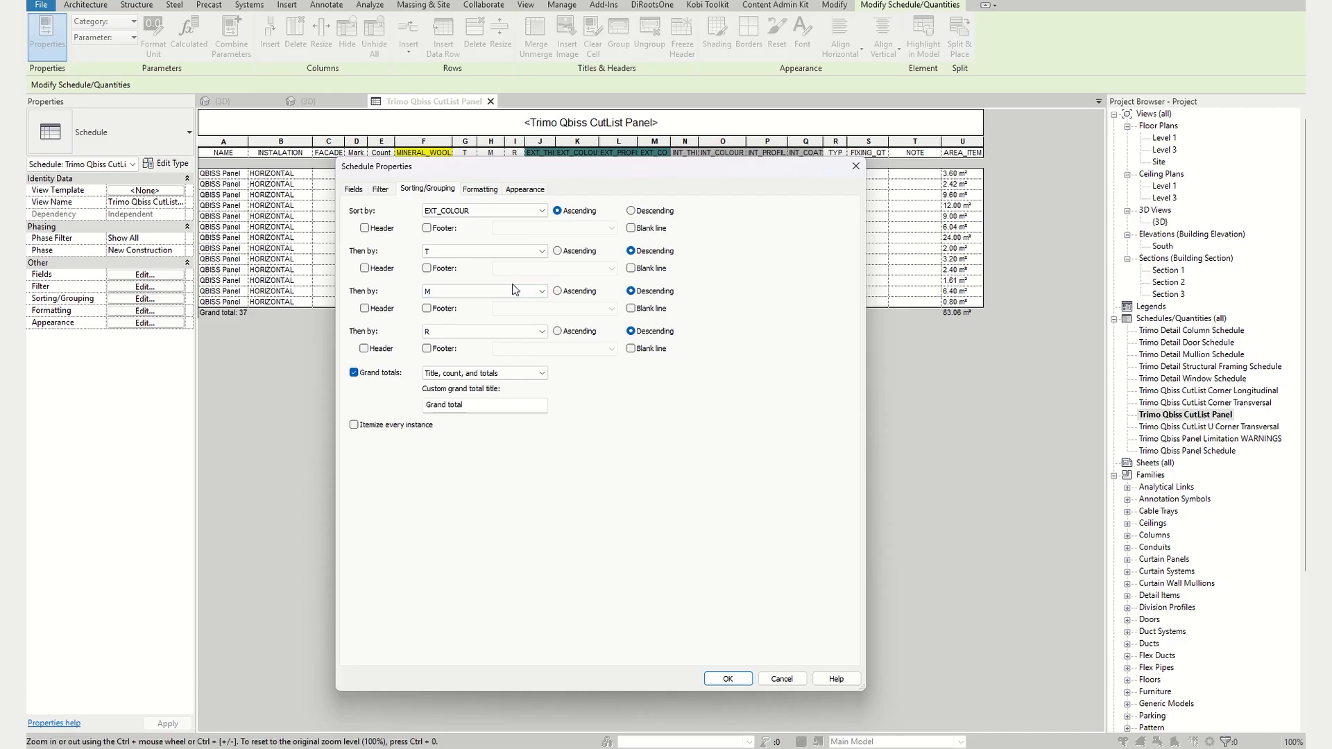
{"action": "left_click", "coordinate": [528, 252]}
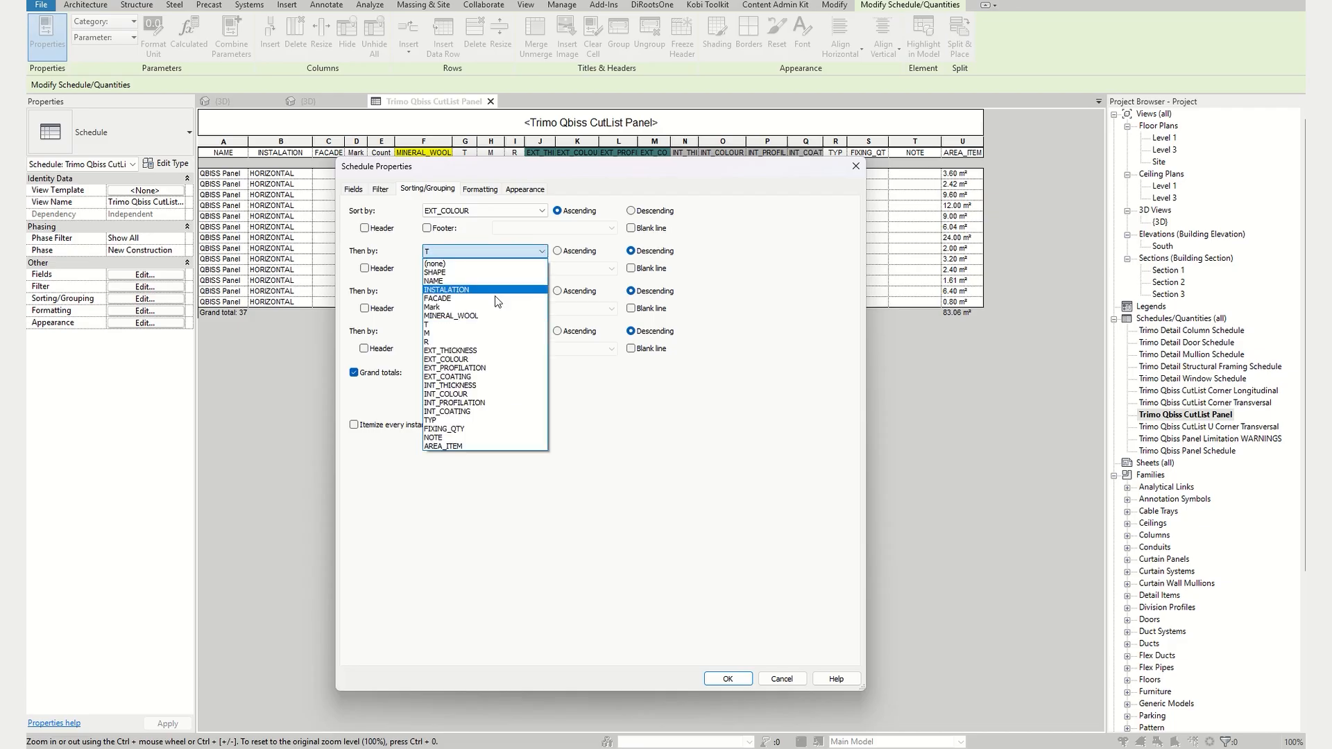
{"action": "left_click", "coordinate": [469, 334]}
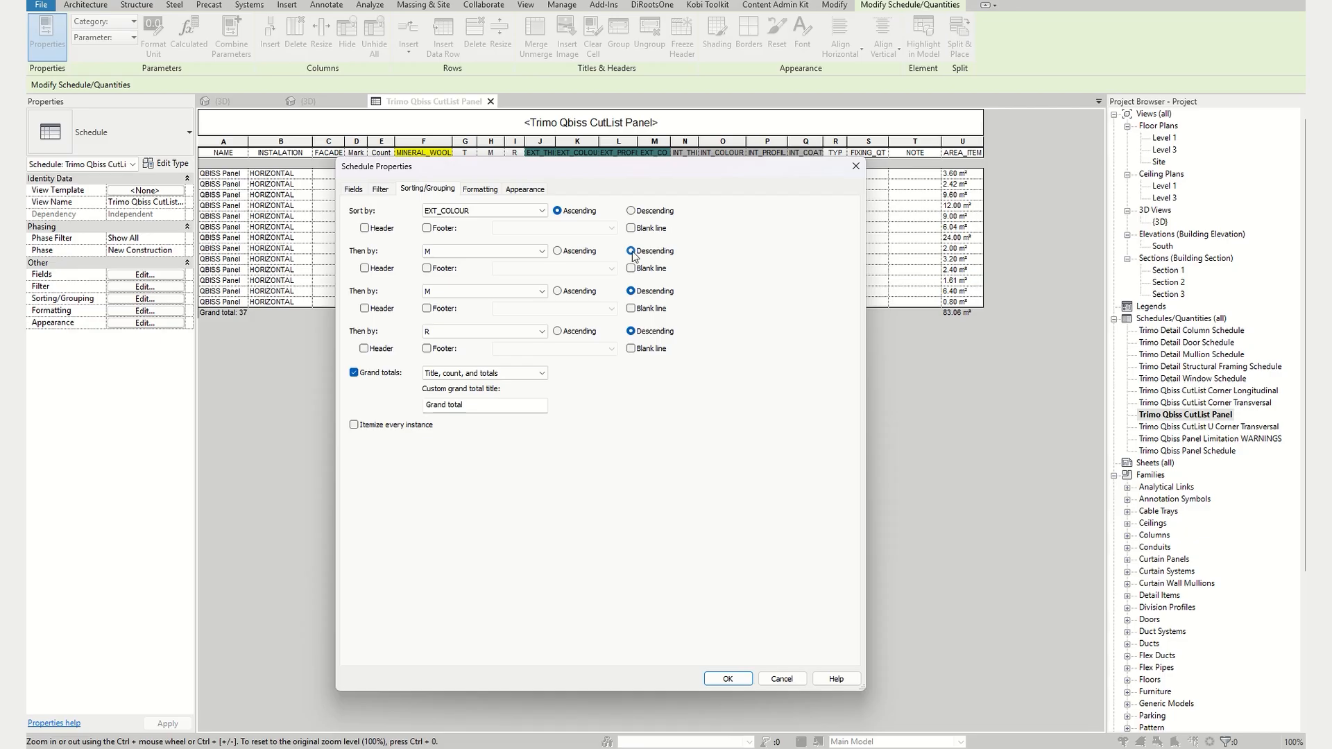
{"action": "left_click", "coordinate": [542, 292]}
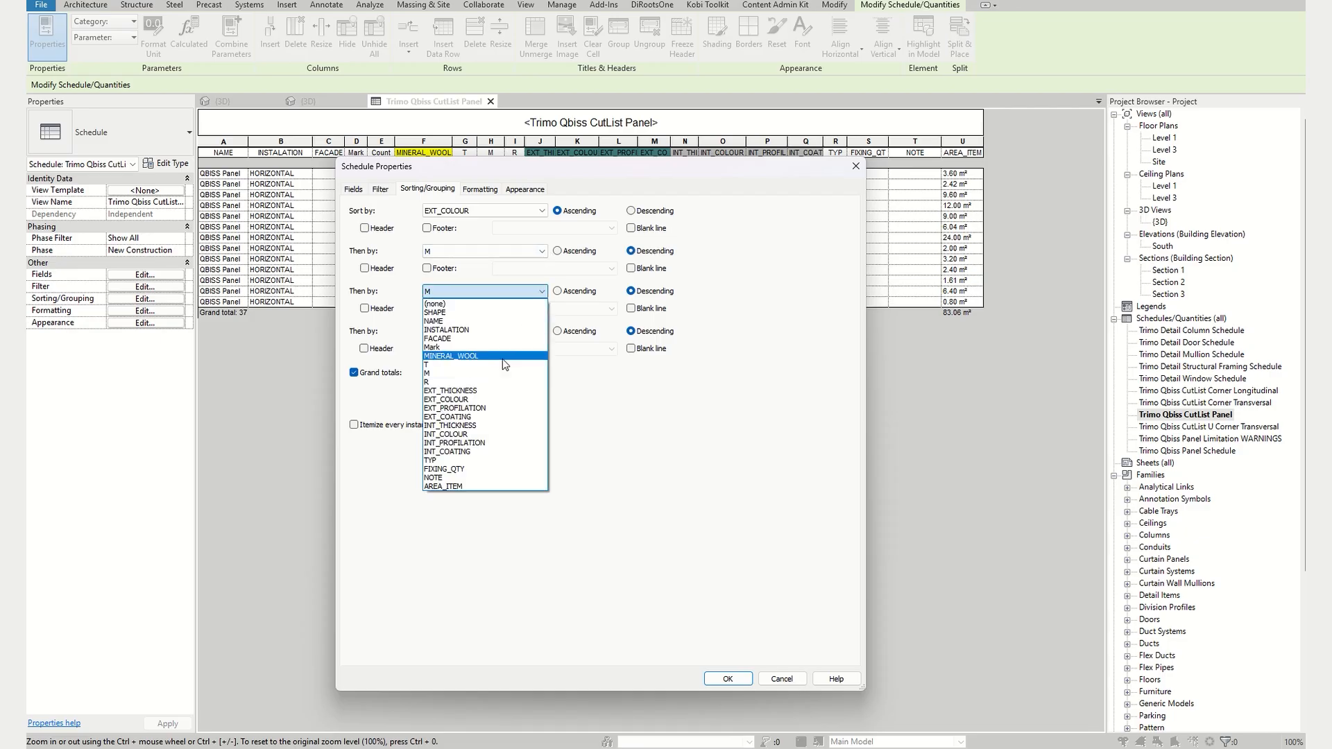
{"action": "left_click", "coordinate": [470, 382]}
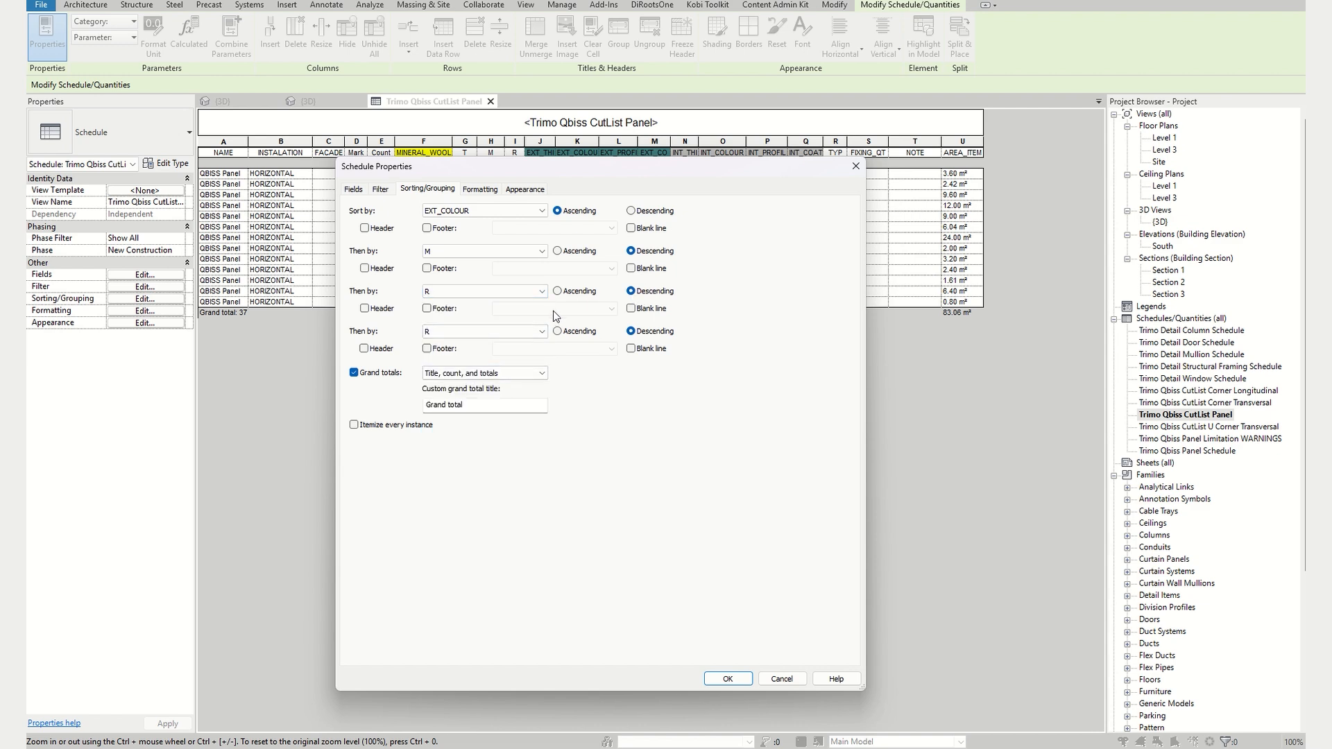
{"action": "left_click", "coordinate": [542, 331]}
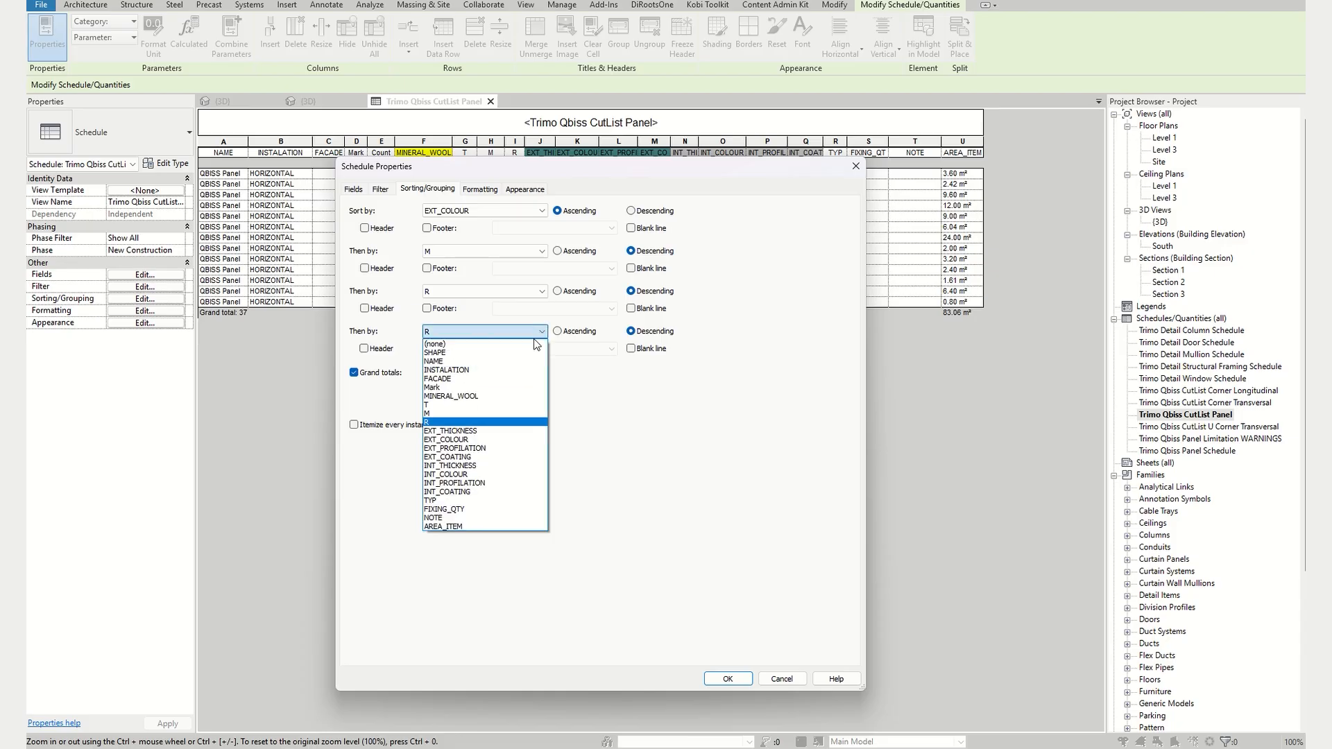
{"action": "left_click", "coordinate": [474, 501]}
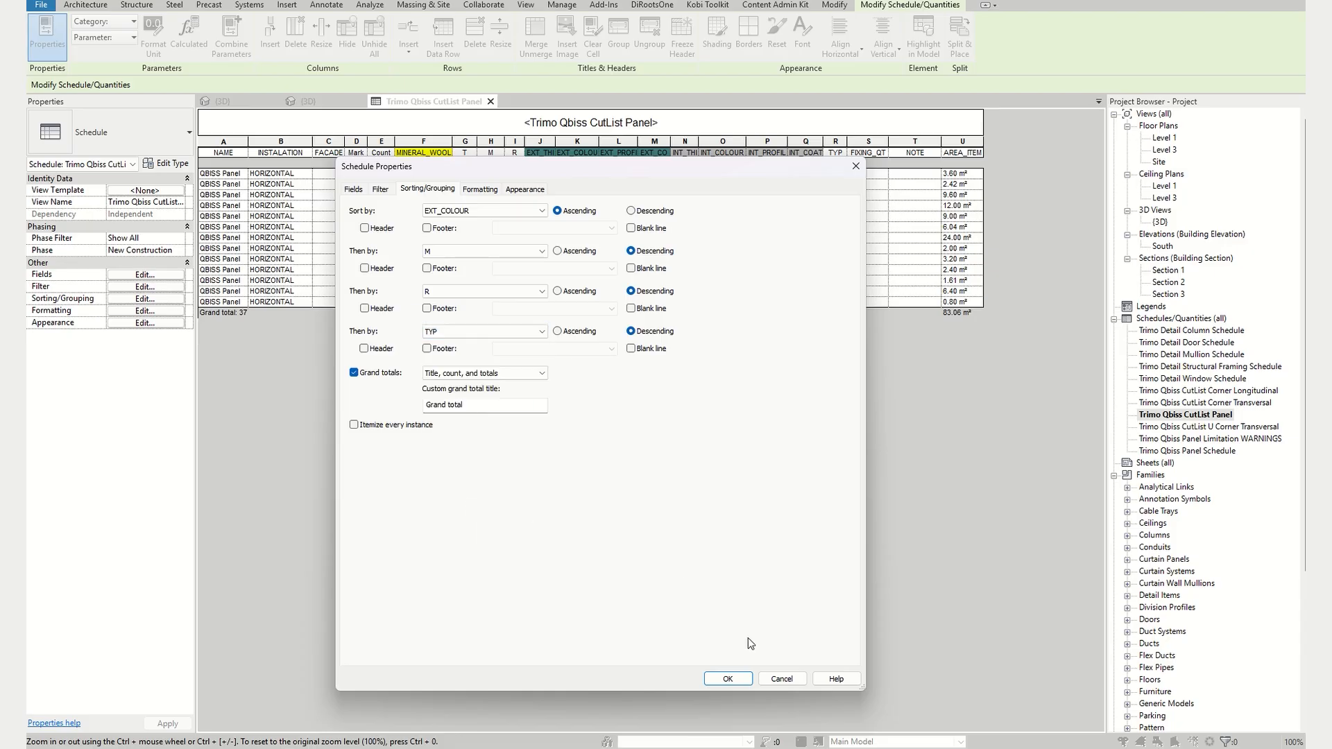
{"action": "left_click", "coordinate": [737, 683]}
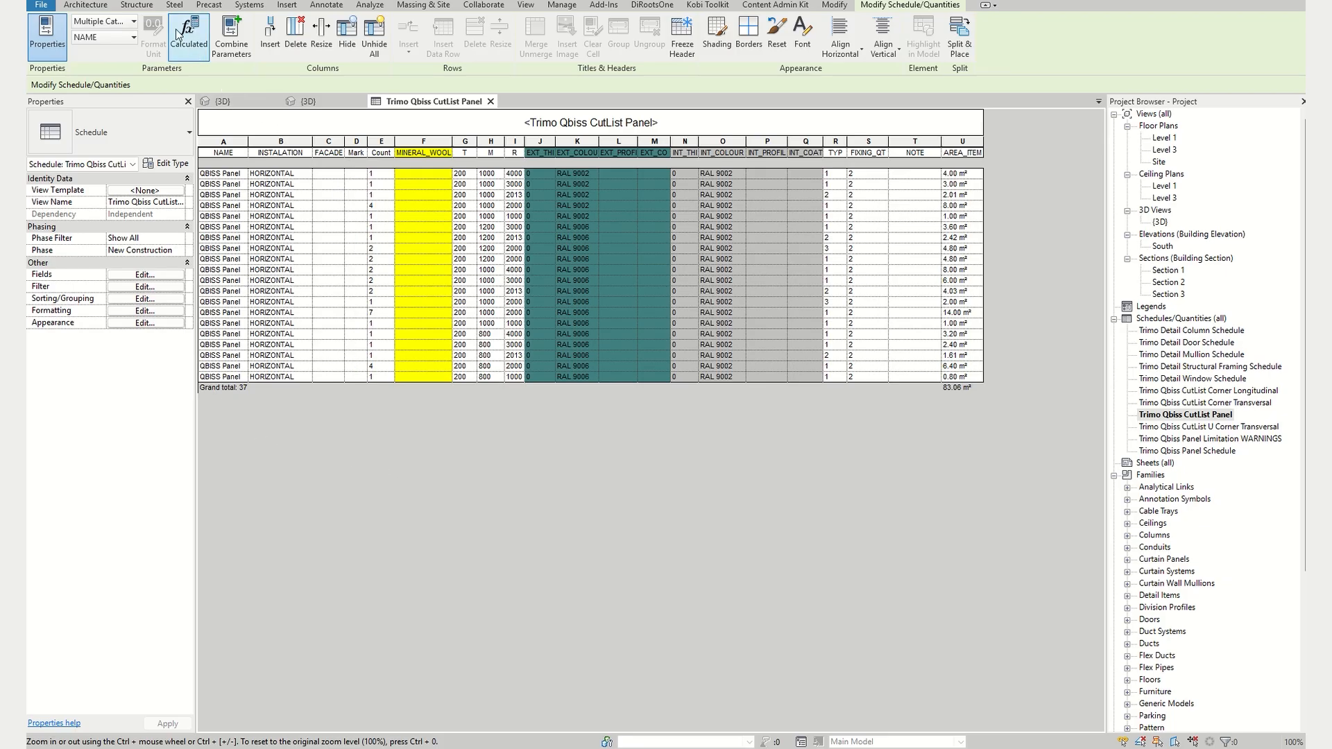
- Number the Mark values of the panel cut list consecutively from 1 to 20, one per row
{"action": "type", "text": "1"}
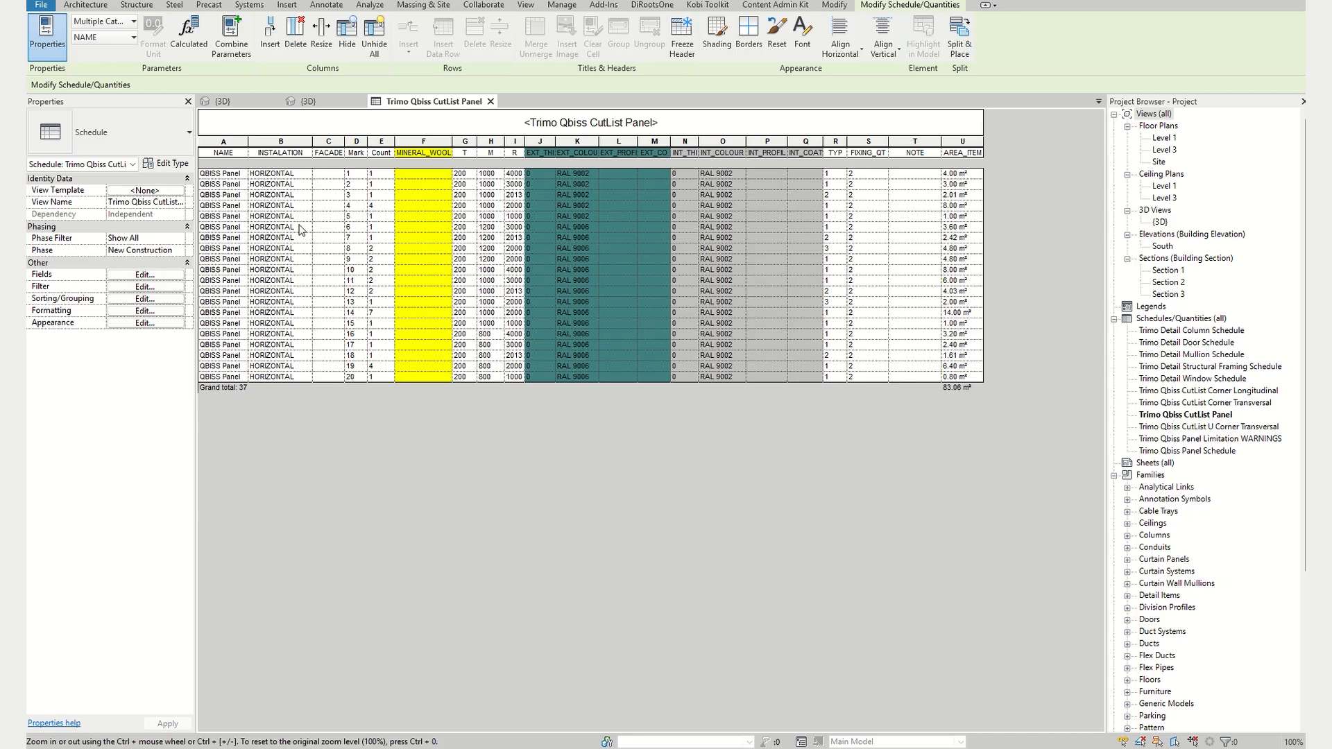
- Set FACADE to A for all panels hosted on the end wall beside grid 2 in the 3D view
{"action": "left_click", "coordinate": [307, 102]}
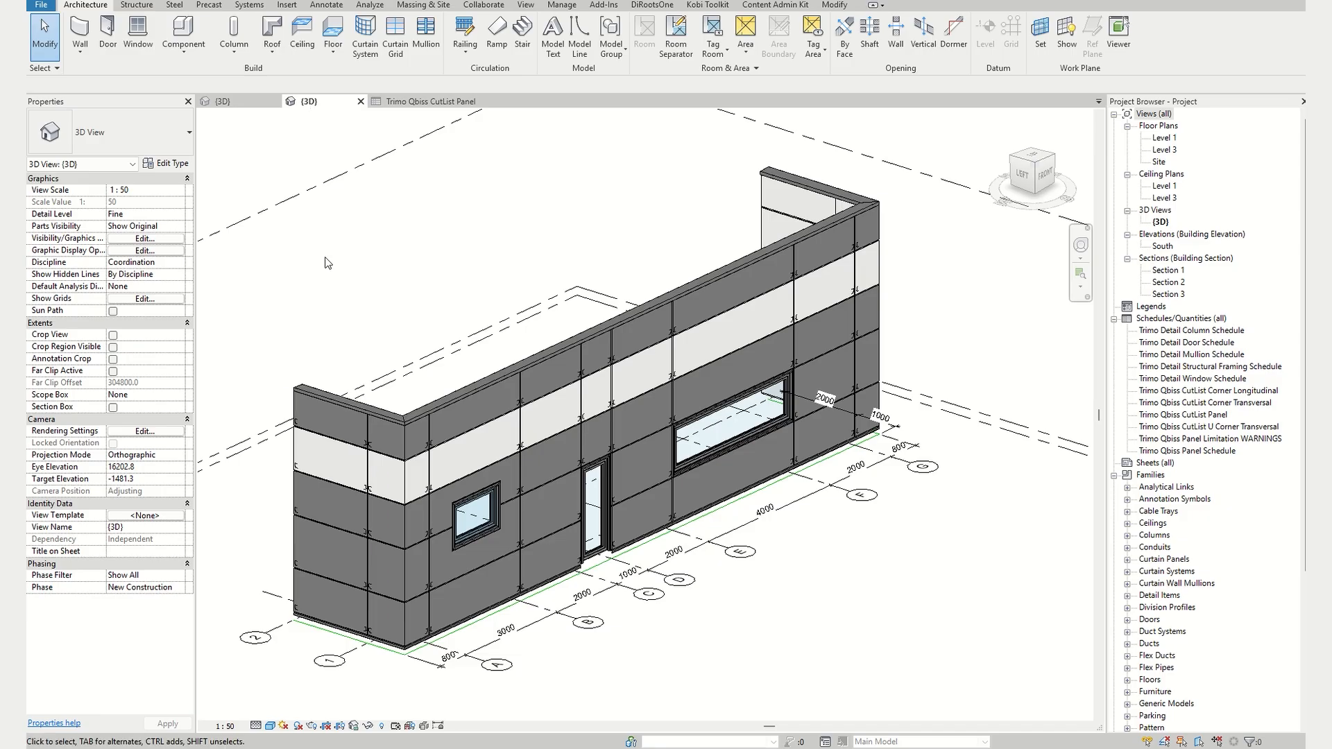
{"action": "left_click", "coordinate": [330, 450]}
{"action": "right_click", "coordinate": [333, 455]}
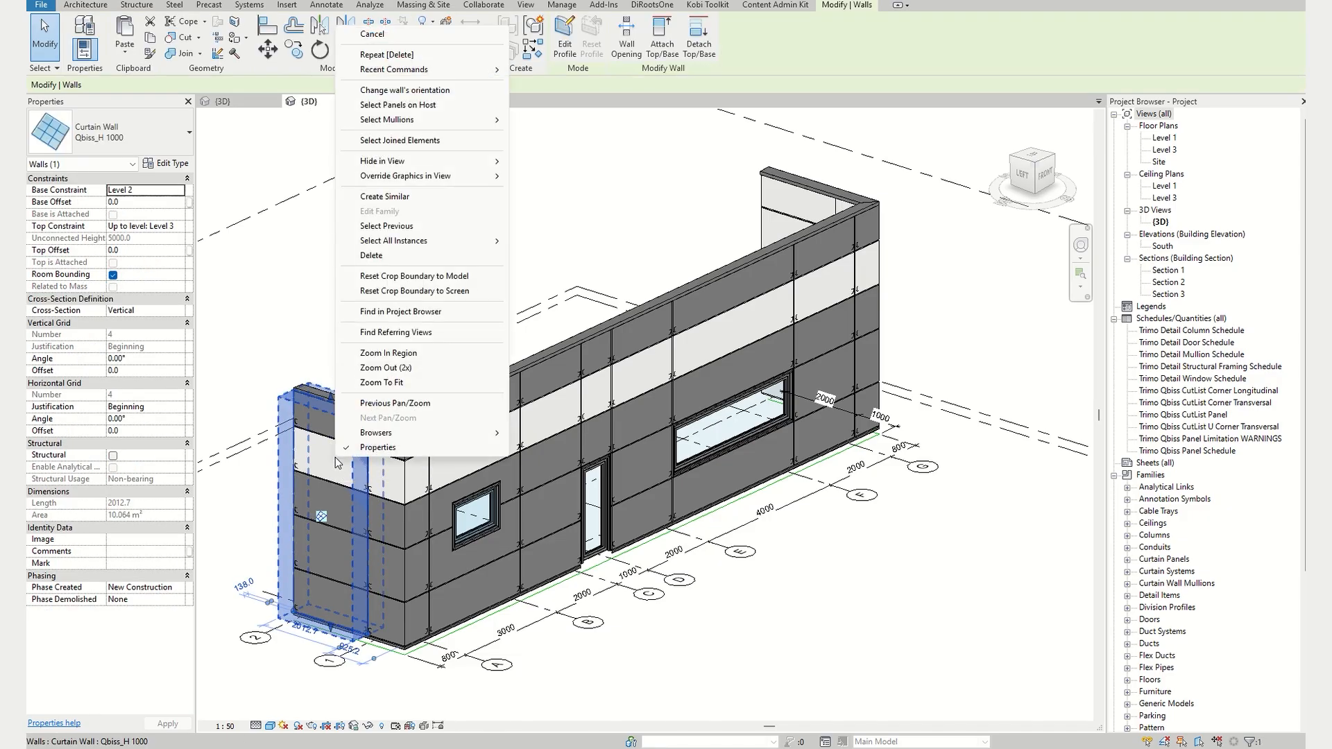
{"action": "left_click", "coordinate": [410, 105]}
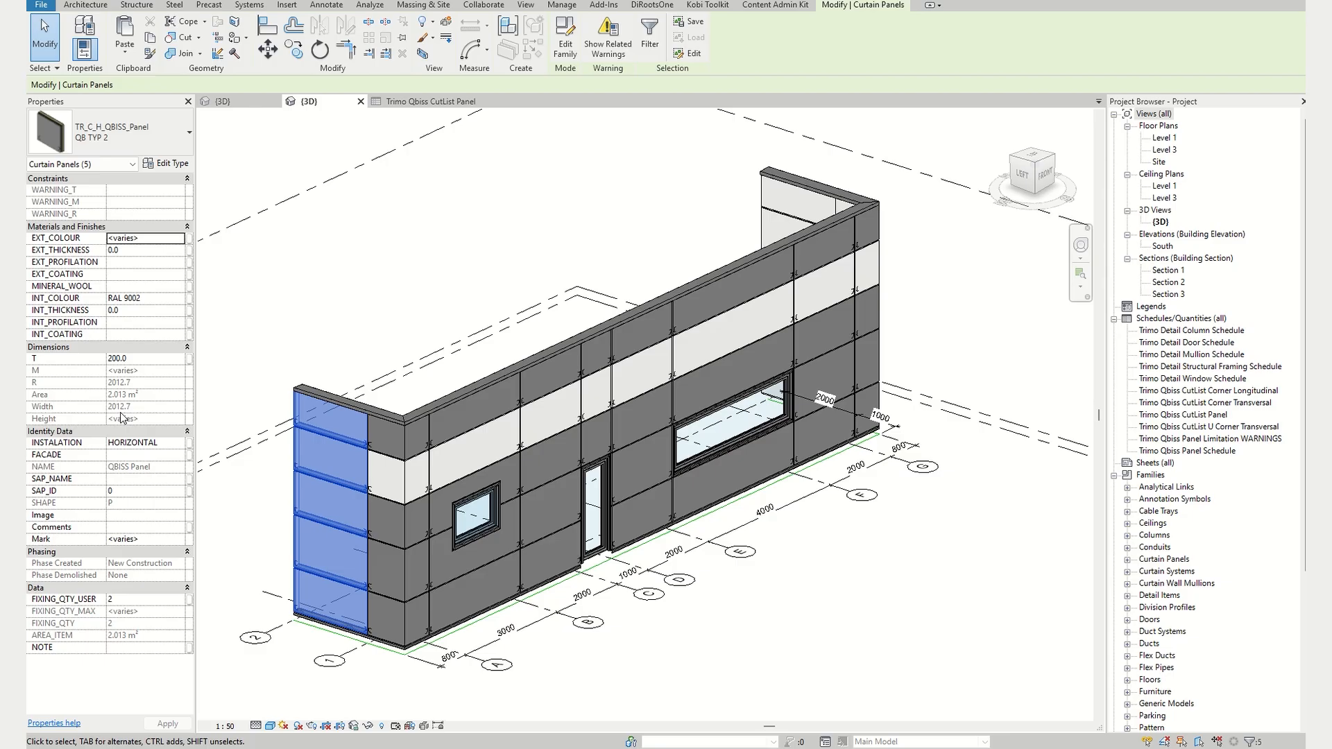
{"action": "left_click", "coordinate": [131, 458]}
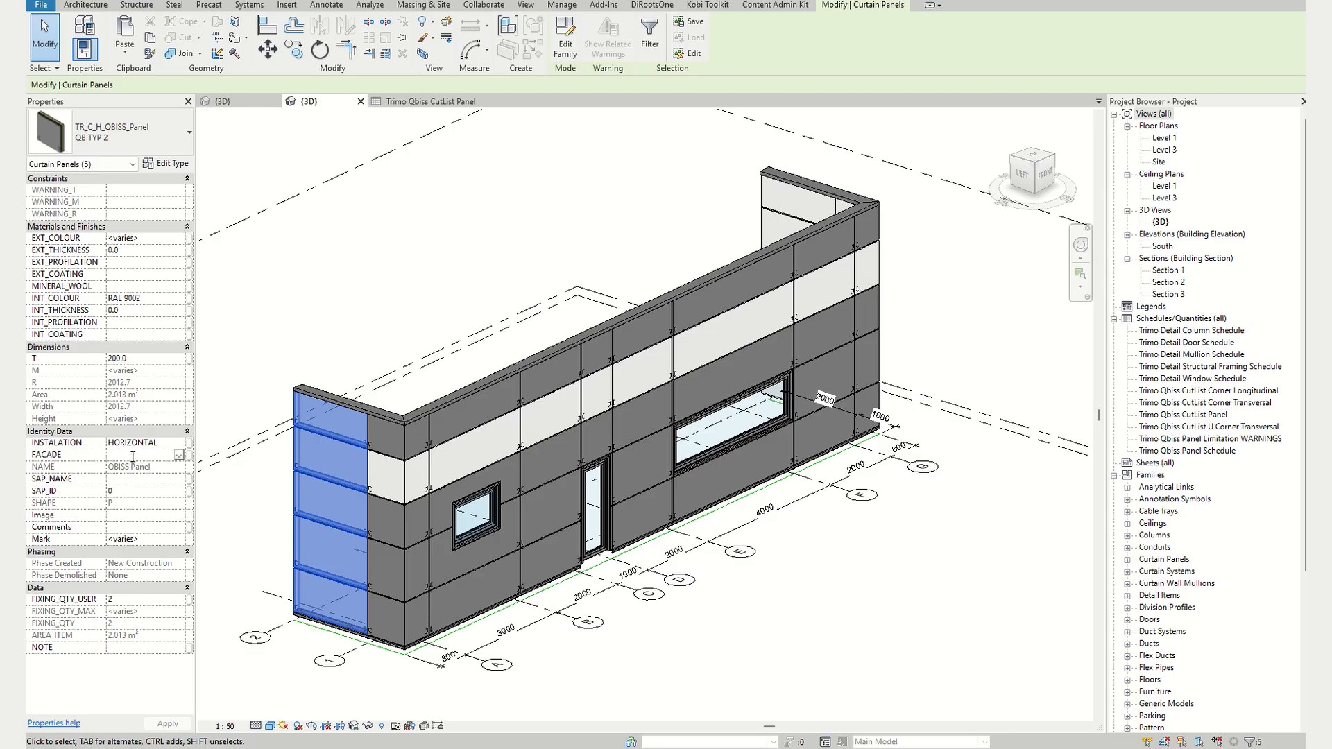
{"action": "type", "text": "A"}
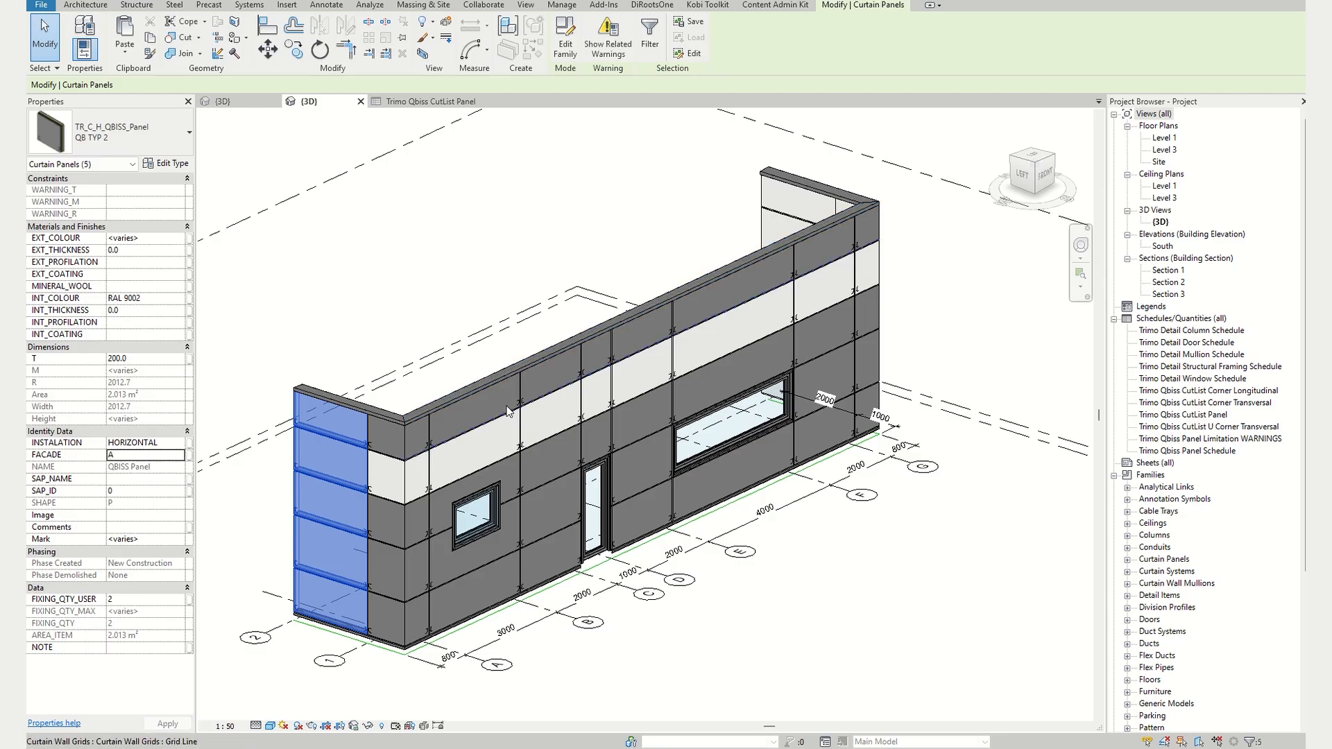
- Set FACADE to B for all panels hosted on the long front wall with the windows and door
{"action": "left_click", "coordinate": [484, 413]}
{"action": "right_click", "coordinate": [483, 413]}
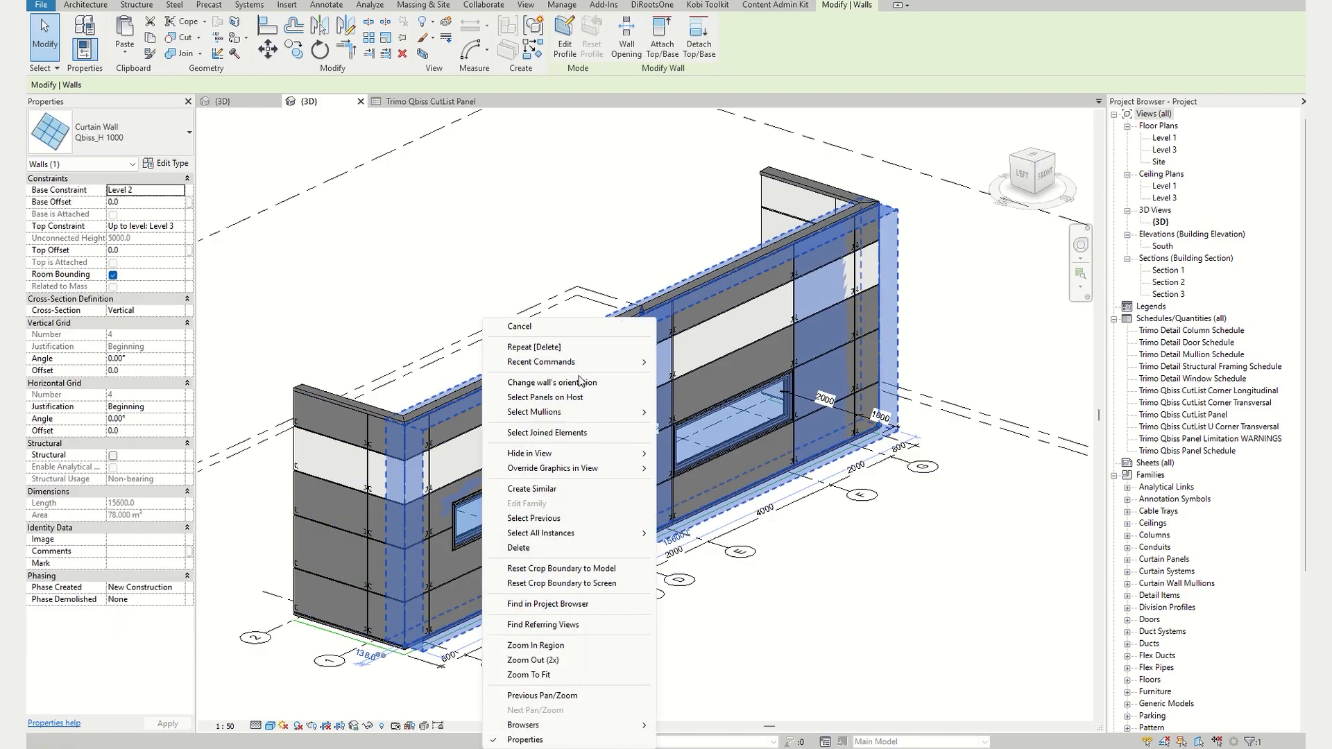
{"action": "left_click", "coordinate": [576, 403]}
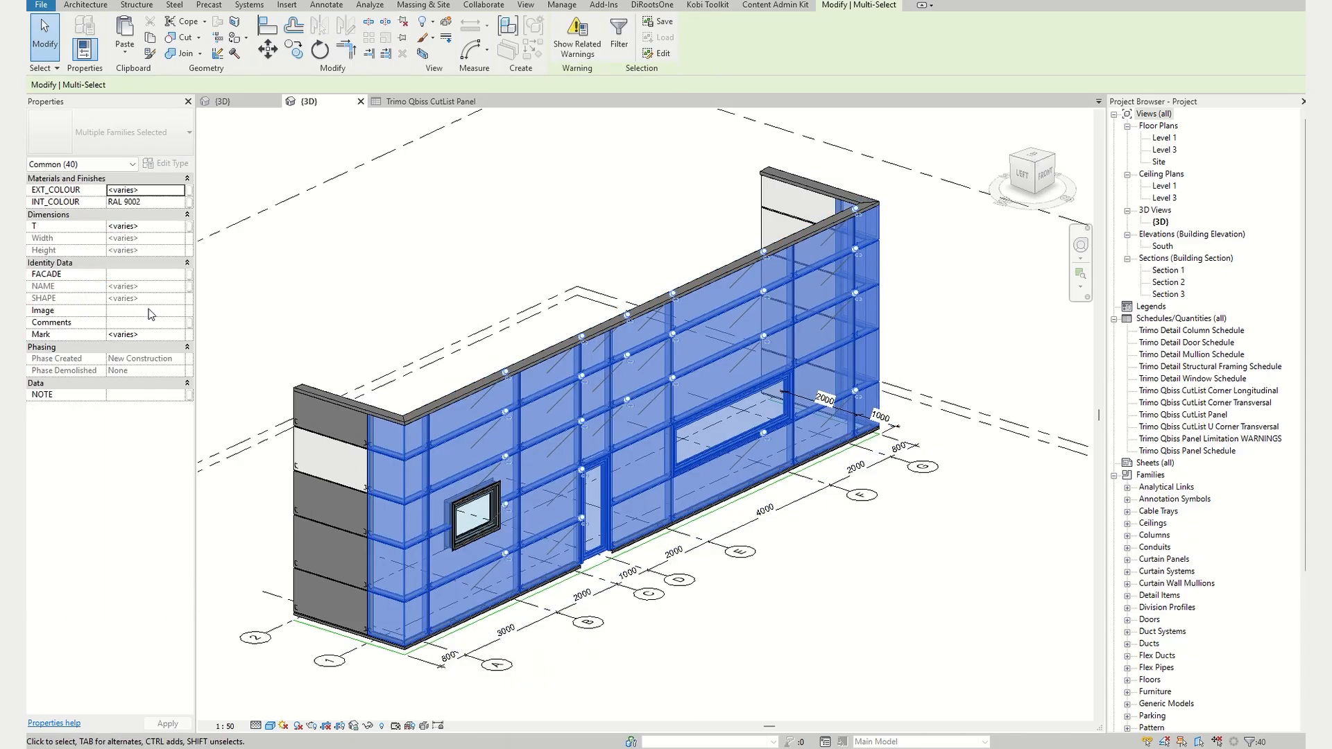
{"action": "left_click", "coordinate": [154, 275]}
{"action": "type", "text": "A"}
{"action": "left_click", "coordinate": [380, 268]}
- Set FACADE to C for all panels hosted on the short end wall beyond grid G
{"action": "scroll", "coordinate": [384, 271], "scroll_direction": "down", "scroll_amount": 2}
{"action": "scroll", "coordinate": [425, 300], "scroll_direction": "down", "scroll_amount": 1}
{"action": "middle_click_drag", "start_coordinate": [597, 337], "coordinate": [486, 312], "text": "shift"}
{"action": "scroll", "coordinate": [652, 277], "scroll_direction": "up", "scroll_amount": 3}
{"action": "left_click", "coordinate": [653, 278]}
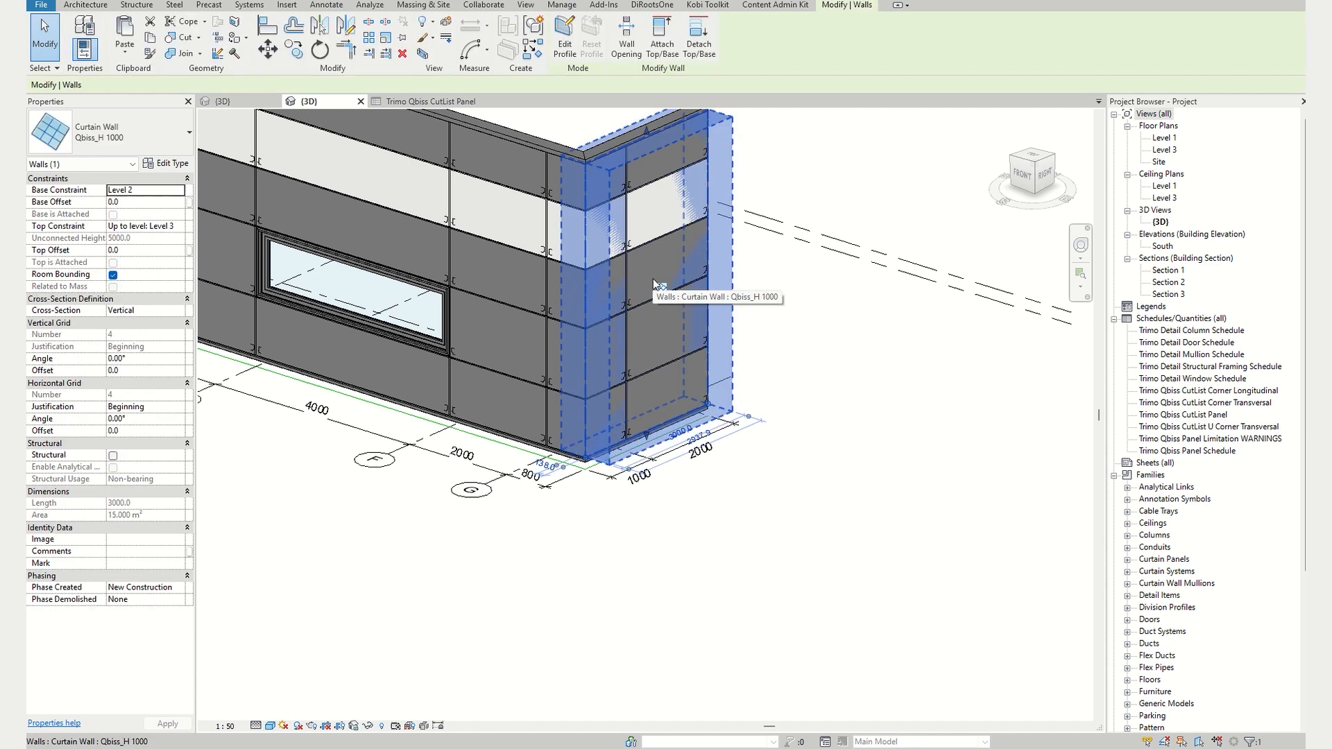
{"action": "right_click", "coordinate": [654, 283]}
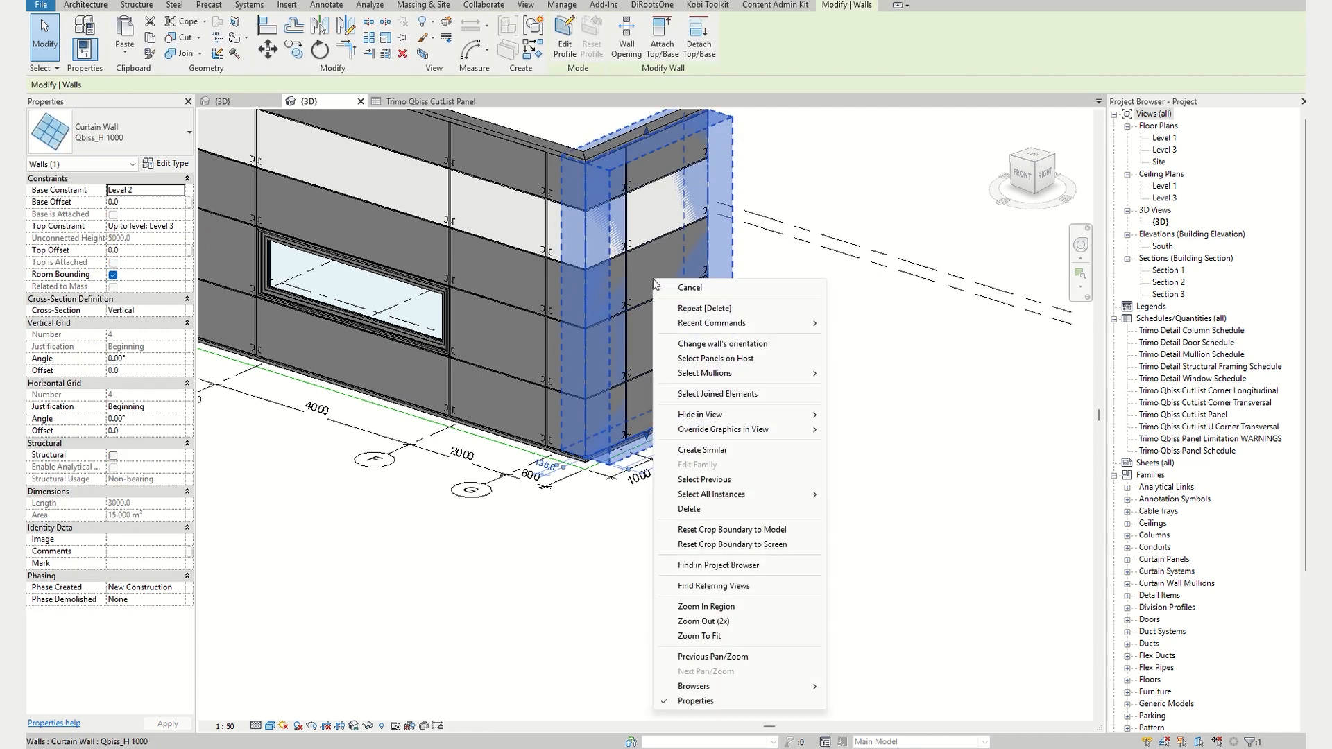
{"action": "left_click", "coordinate": [730, 363]}
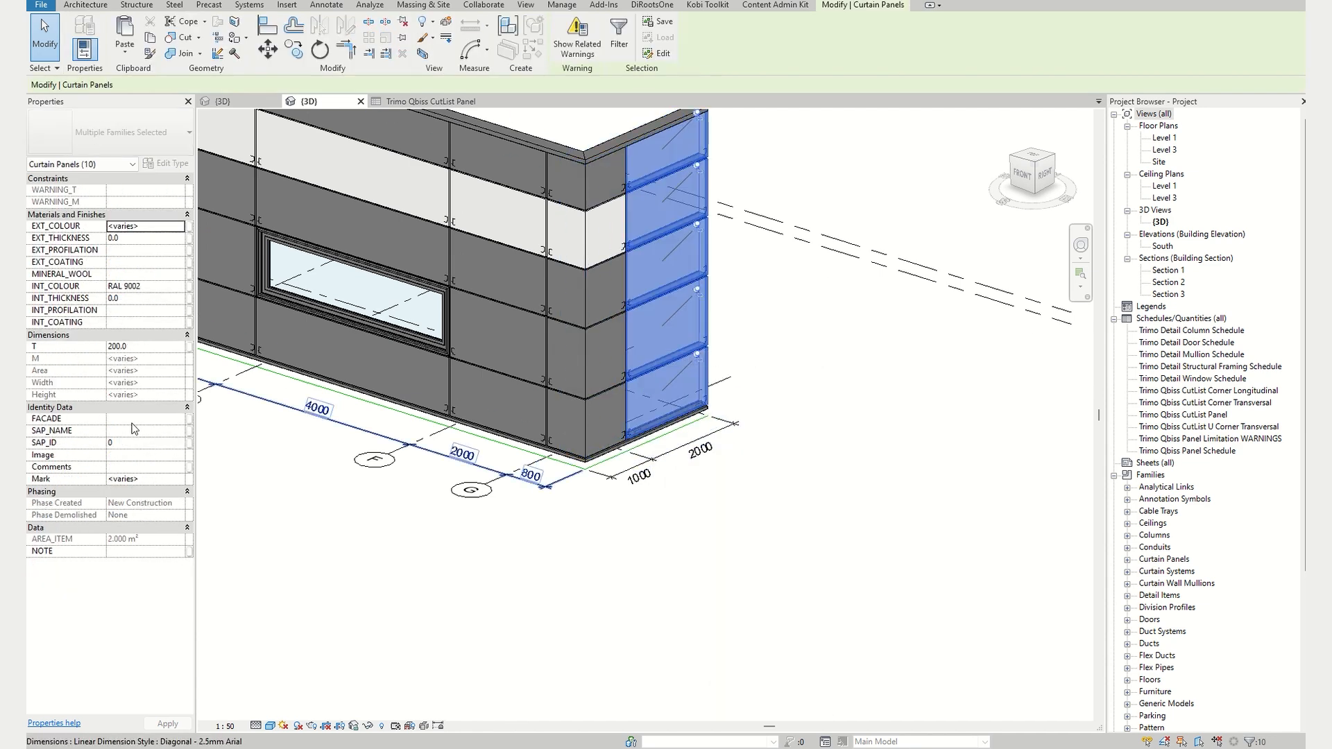
{"action": "left_click", "coordinate": [139, 420]}
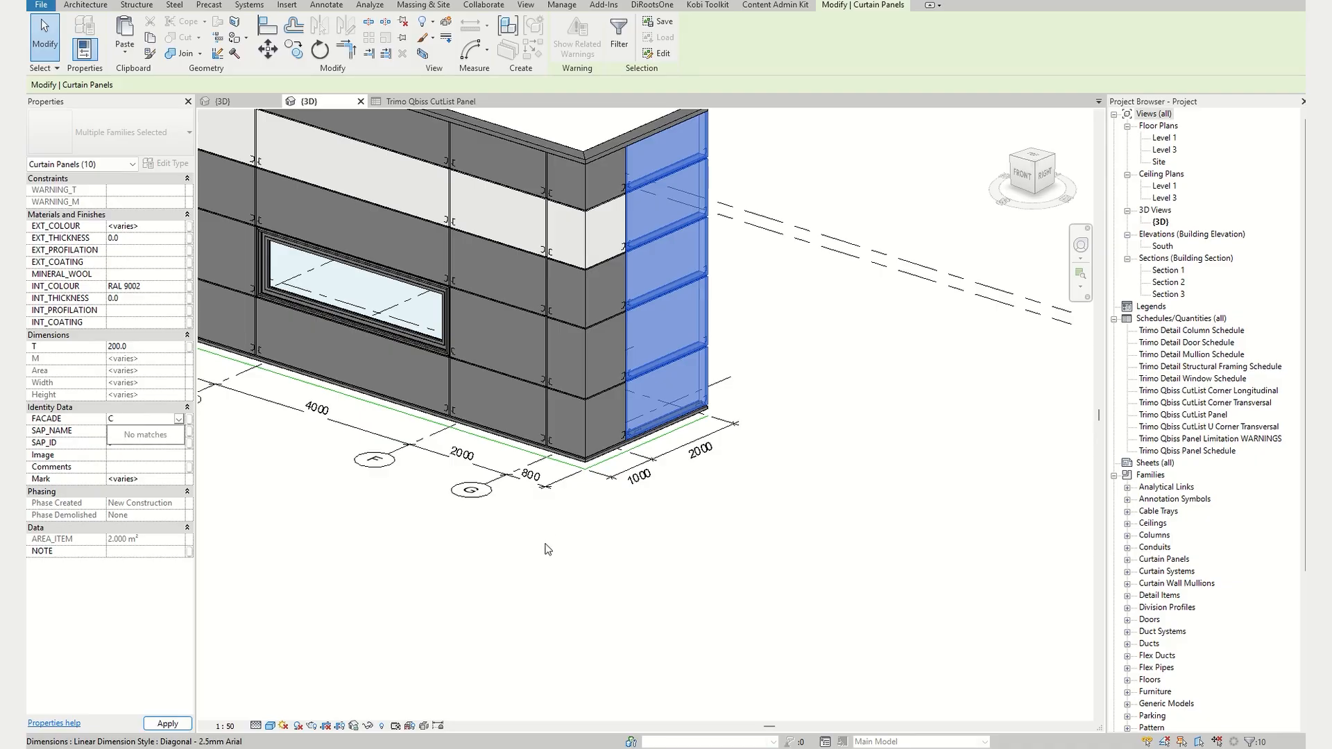
{"action": "type", "text": "C"}
- Sort the Trimo Qbiss CutList Panel schedule by FACADE and Mark, both ascending, and remove the remaining sort levels
{"action": "left_click", "coordinate": [406, 103]}
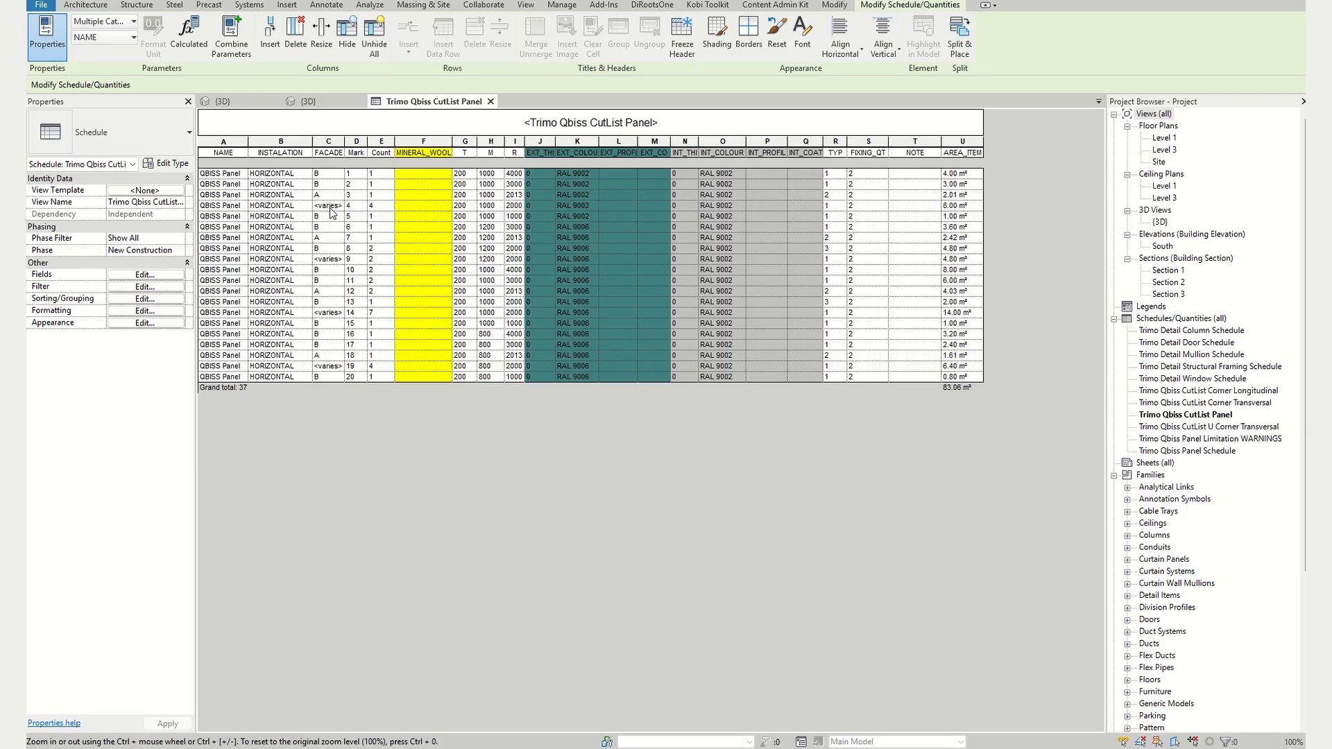
{"action": "left_click", "coordinate": [159, 298]}
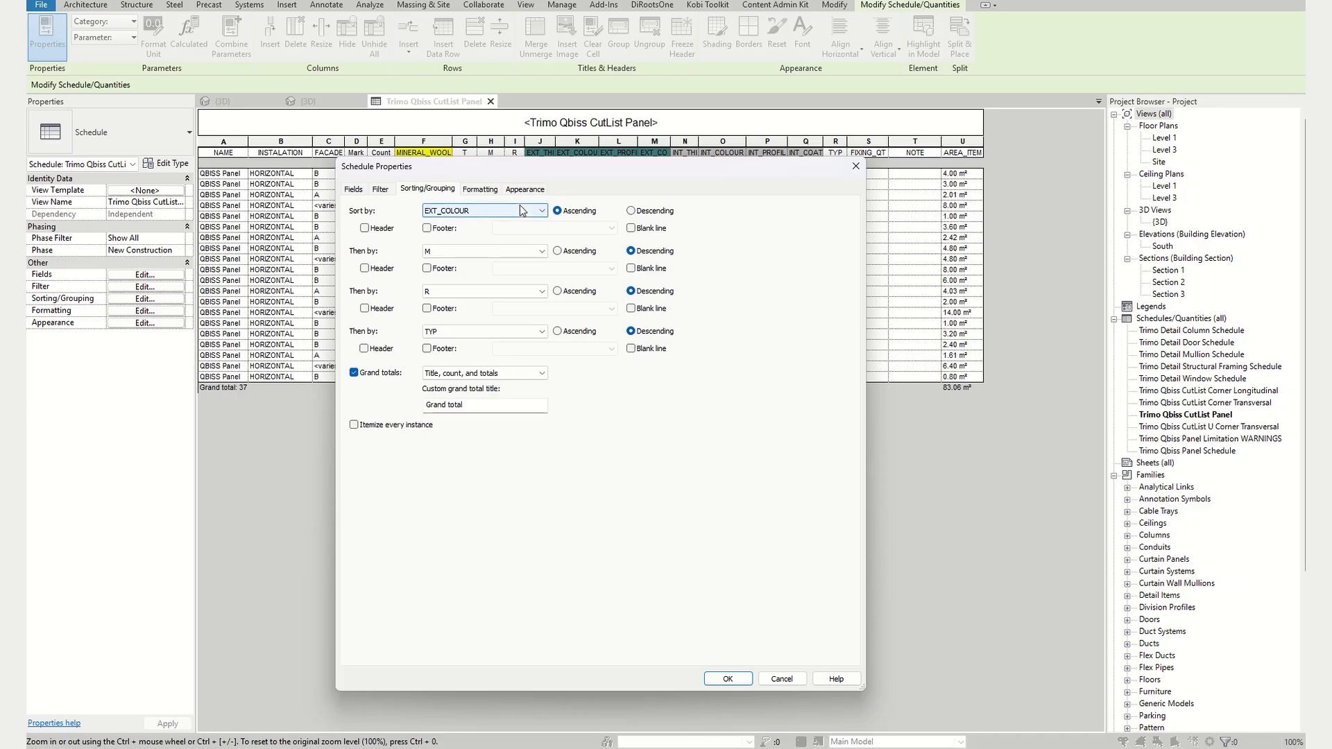
{"action": "left_click", "coordinate": [543, 210]}
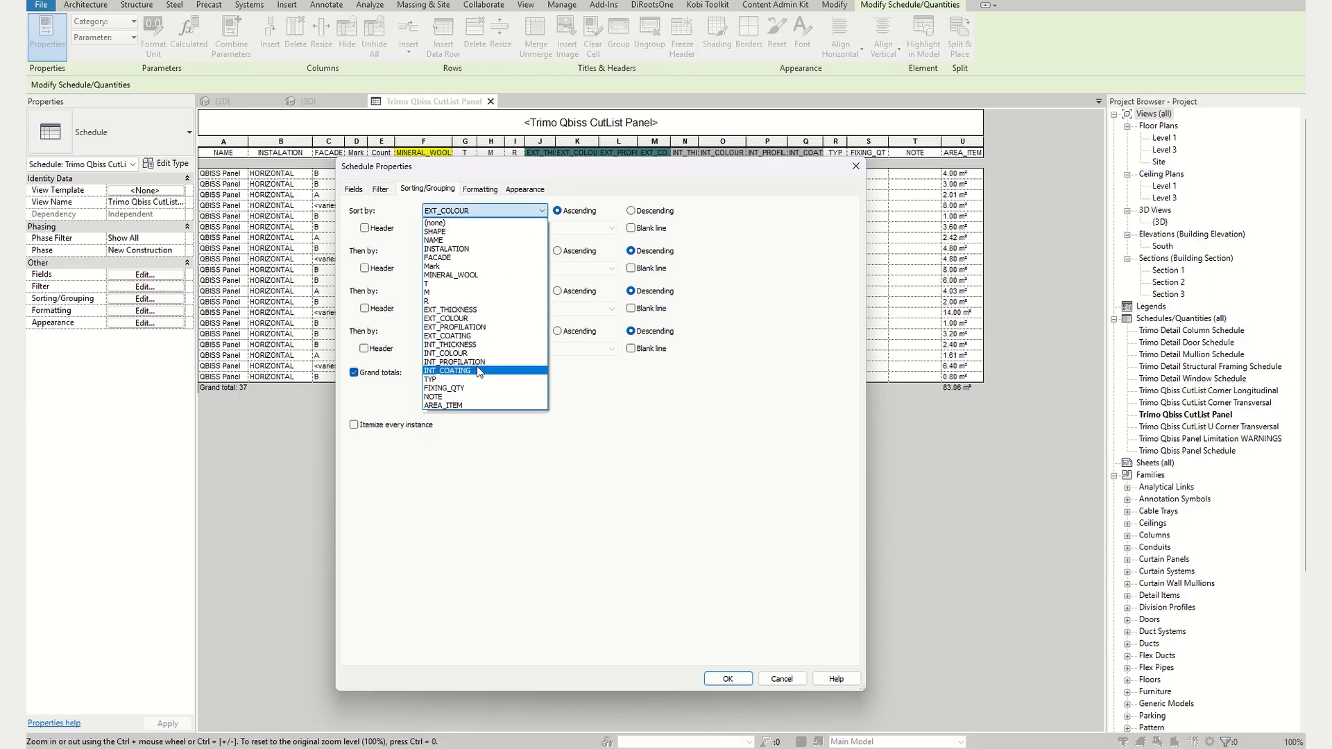
{"action": "left_click", "coordinate": [444, 258]}
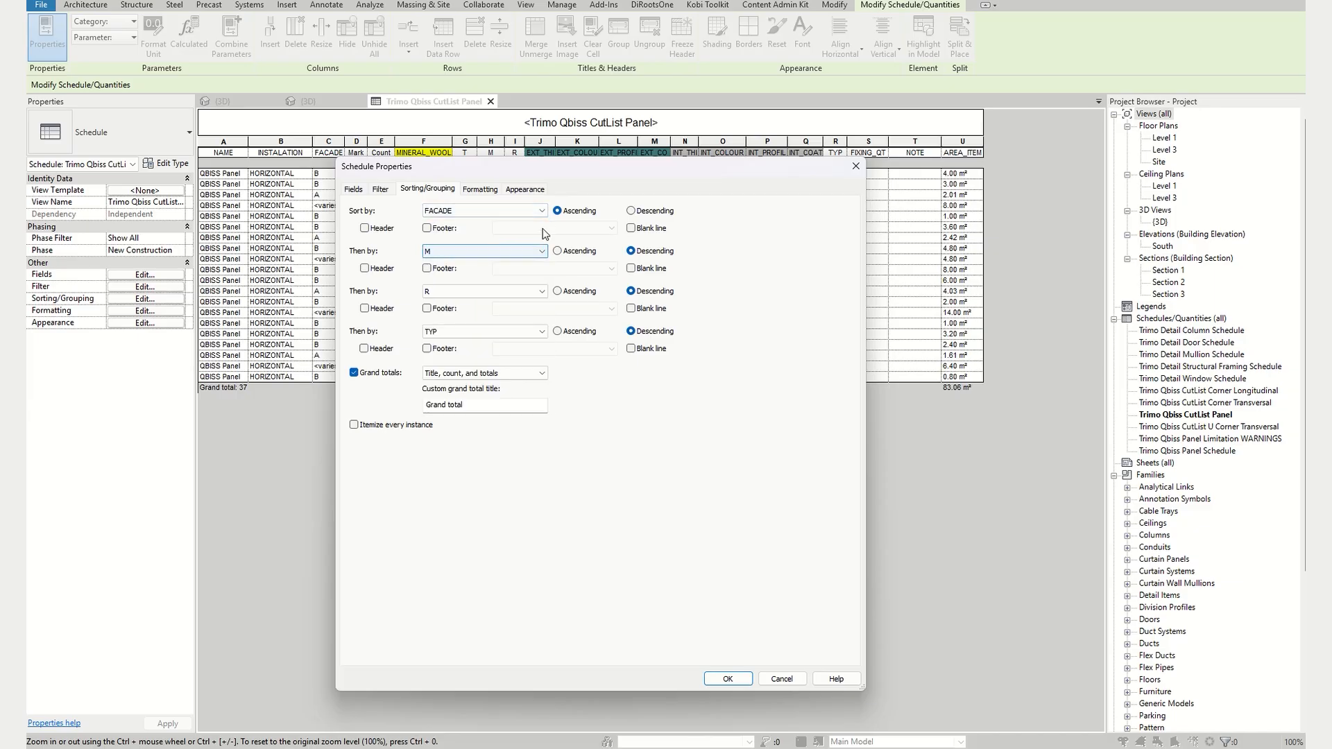
{"action": "left_click", "coordinate": [542, 251]}
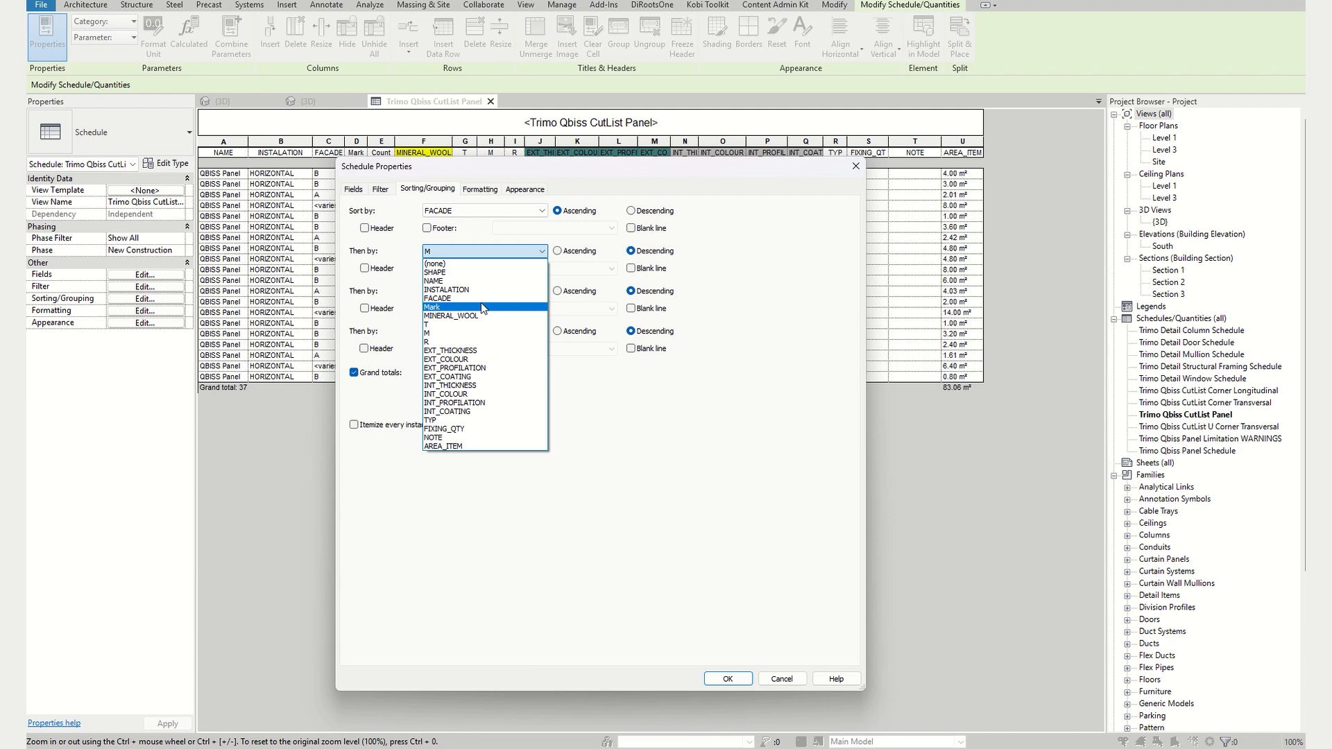
{"action": "left_click", "coordinate": [480, 302]}
{"action": "left_click", "coordinate": [567, 254]}
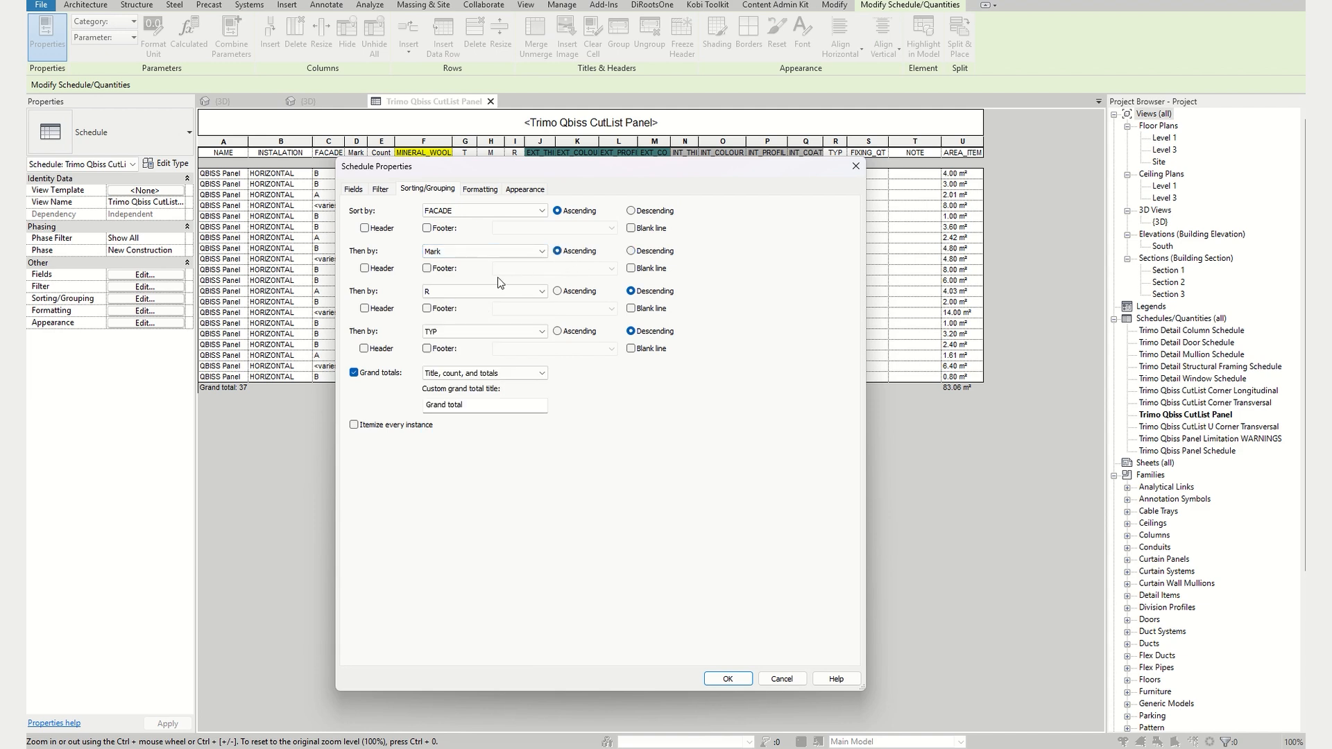
{"action": "left_click", "coordinate": [542, 293]}
{"action": "left_click", "coordinate": [468, 303]}
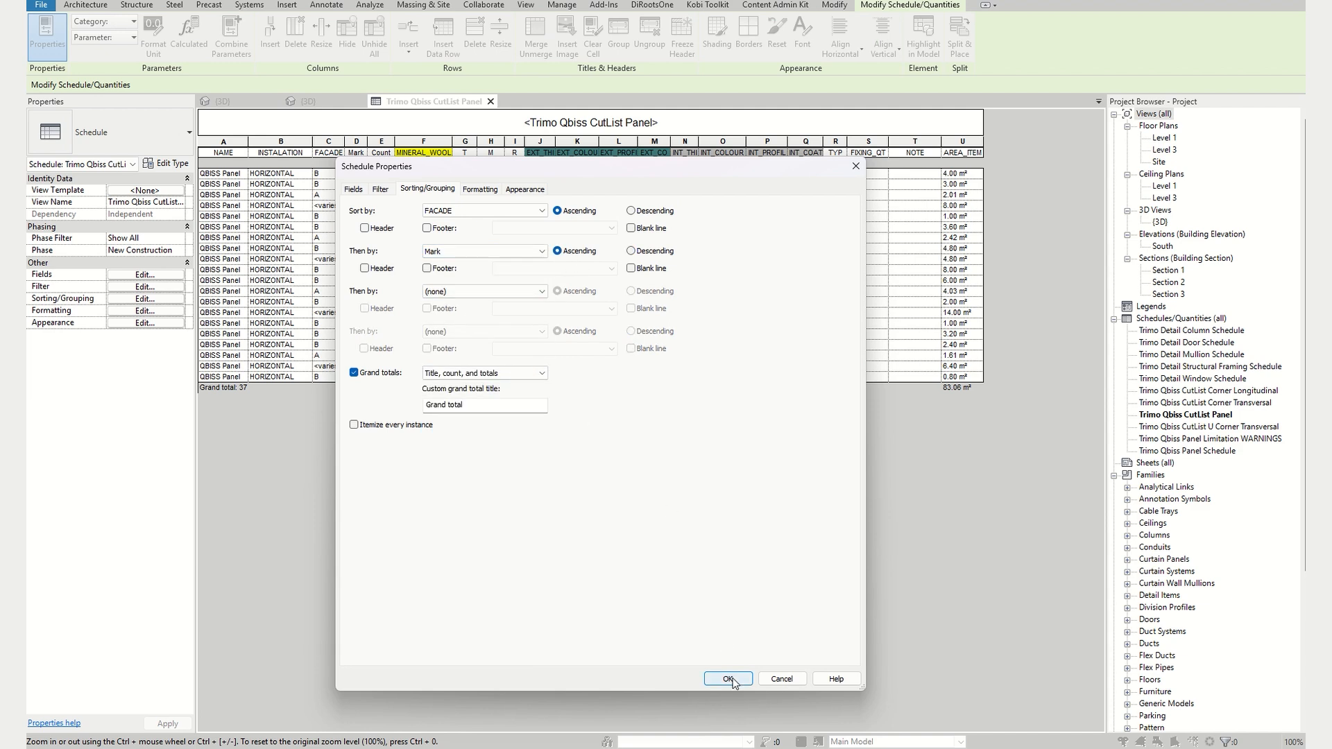
{"action": "left_click", "coordinate": [728, 679]}
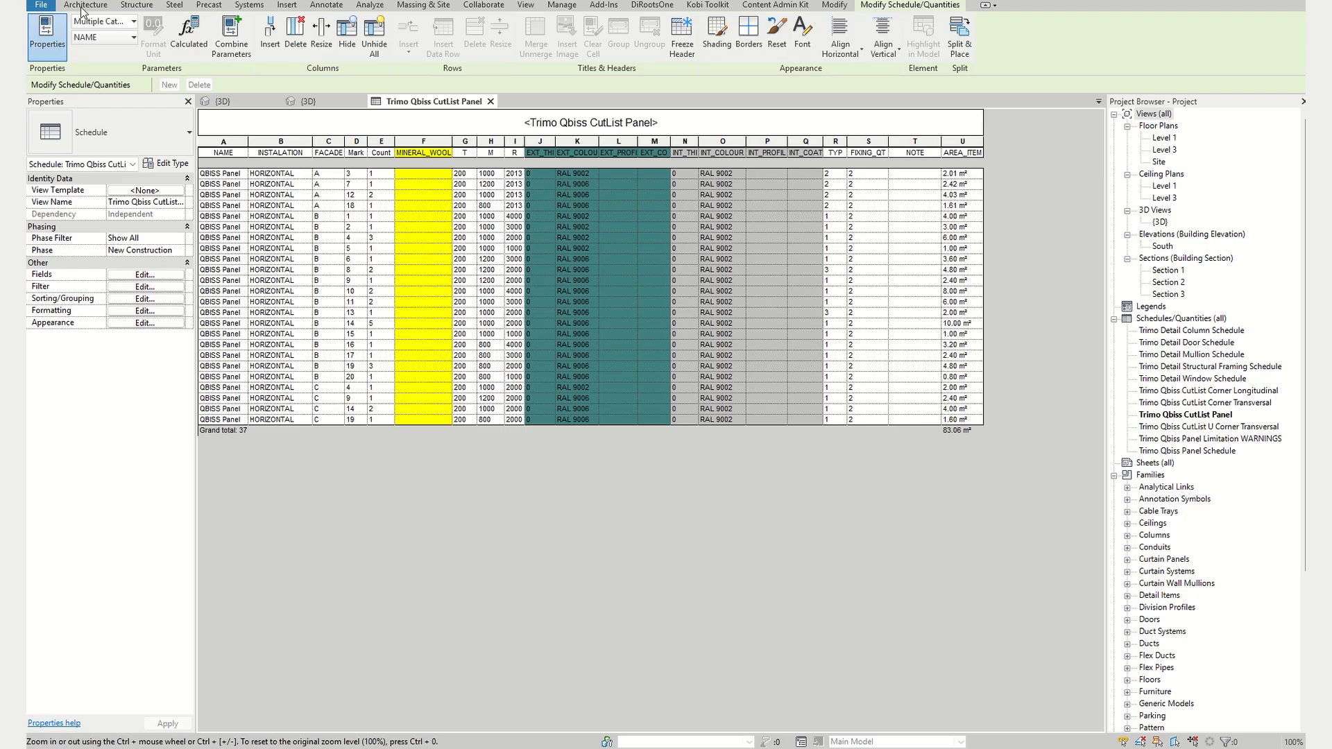
- Look up the report export options for saving the panel cut list schedule
{"action": "left_click", "coordinate": [39, 7]}
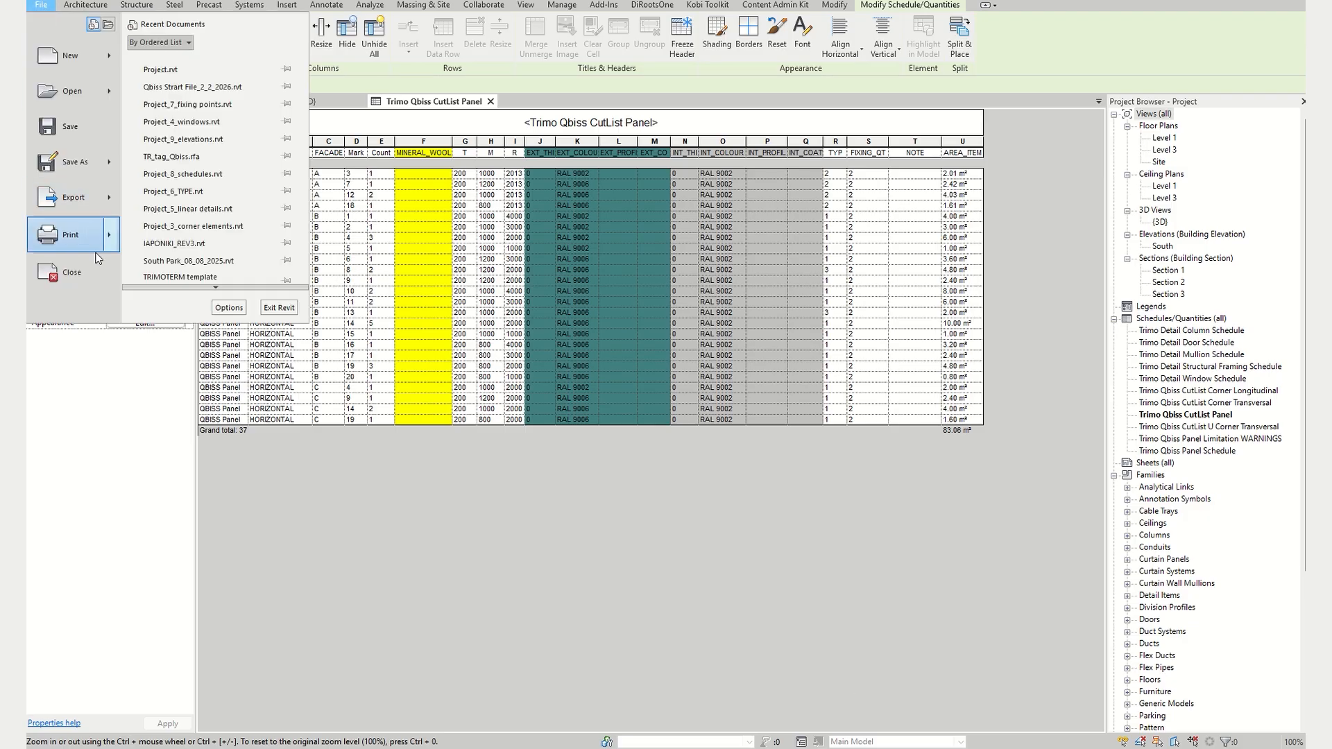
{"action": "mouse_move", "coordinate": [110, 199]}
{"action": "mouse_move", "coordinate": [203, 285]}
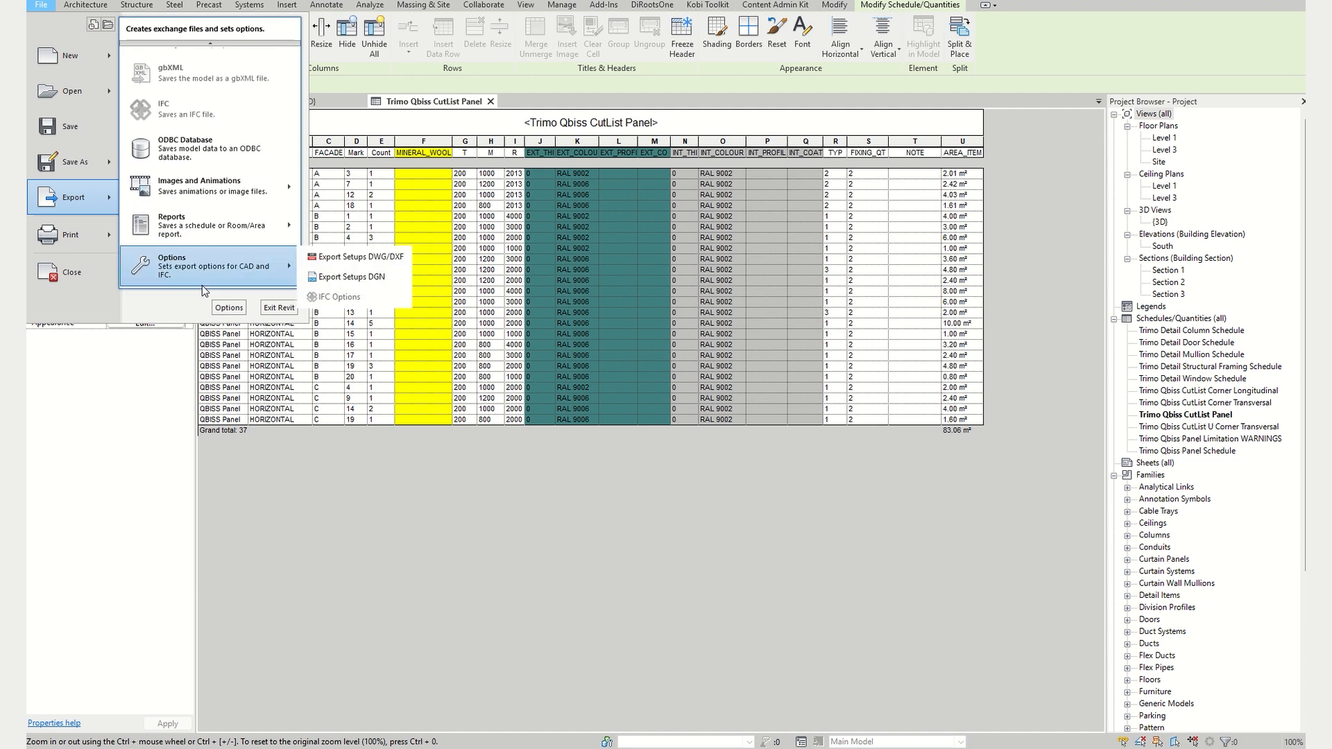
{"action": "mouse_move", "coordinate": [277, 230]}
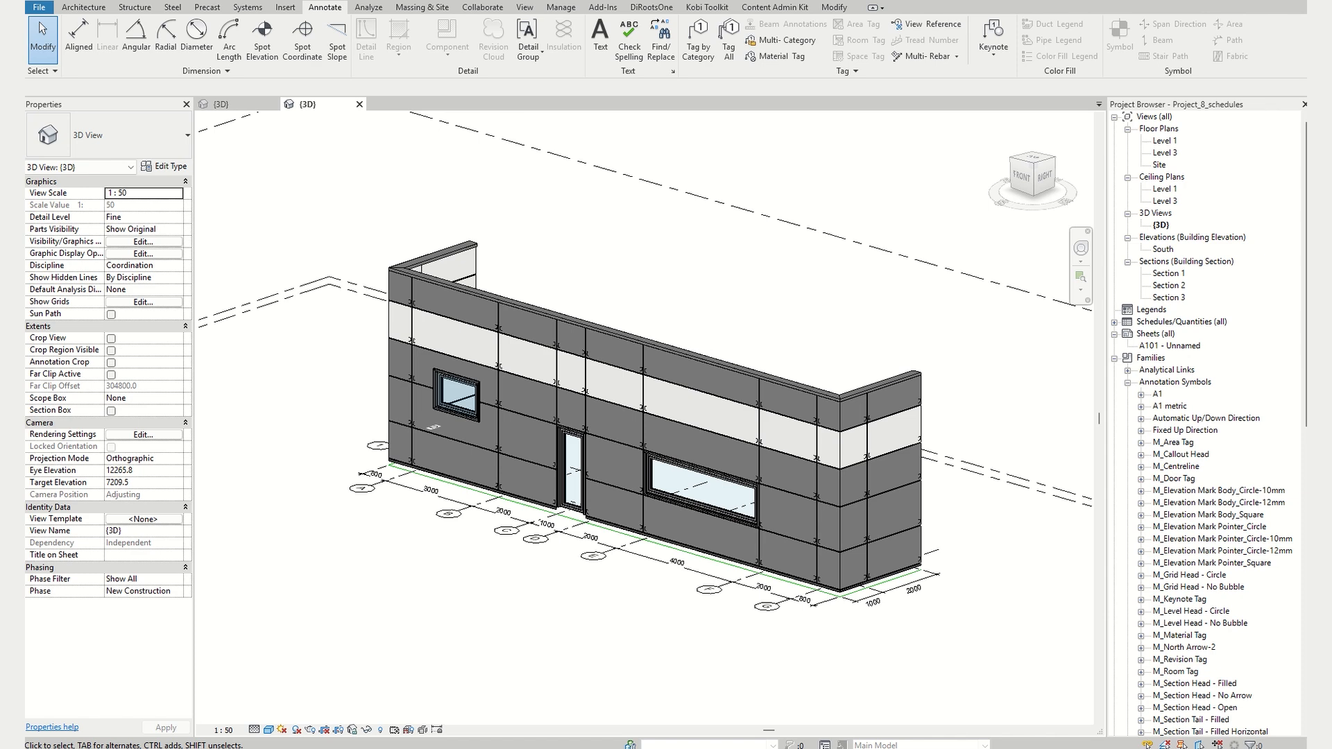
- Open the South elevation and locate the TR_tag_Qbiss annotation family in the Qbiss start file
{"action": "double_click", "coordinate": [1165, 251]}
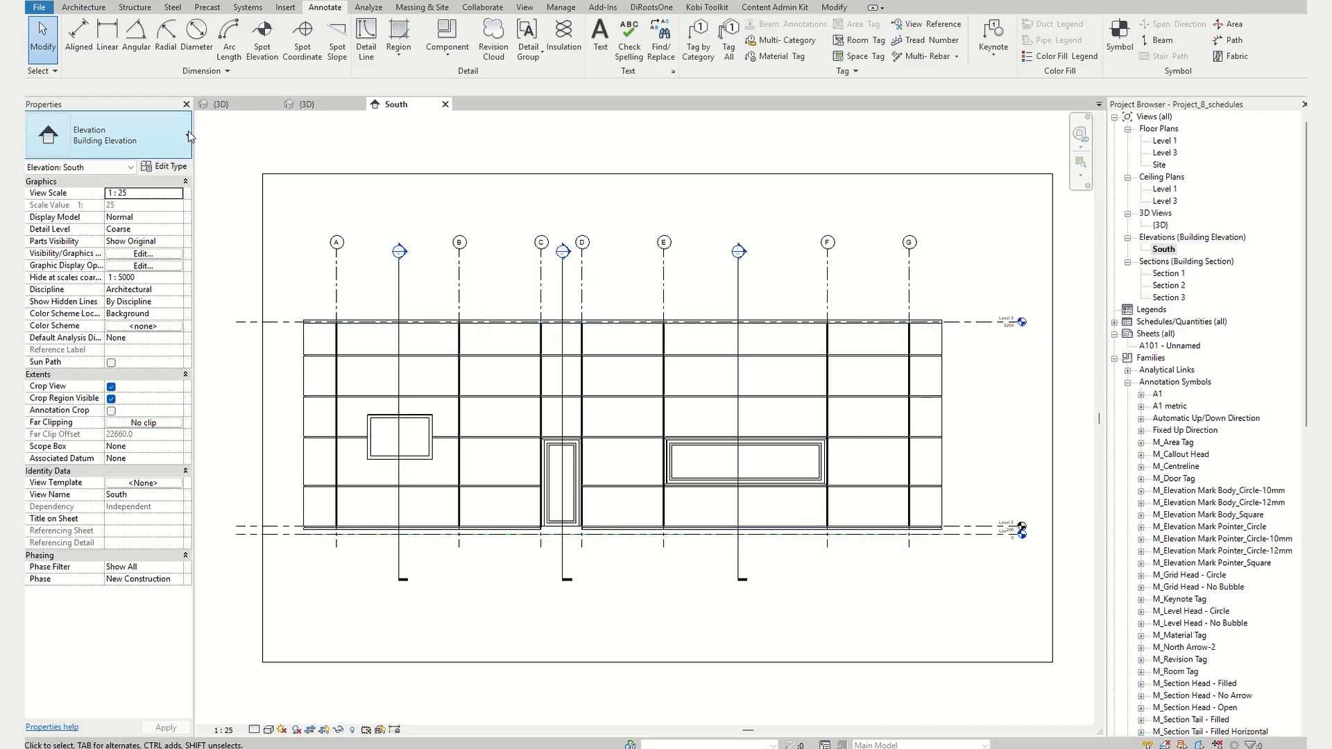
{"action": "left_click", "coordinate": [226, 104]}
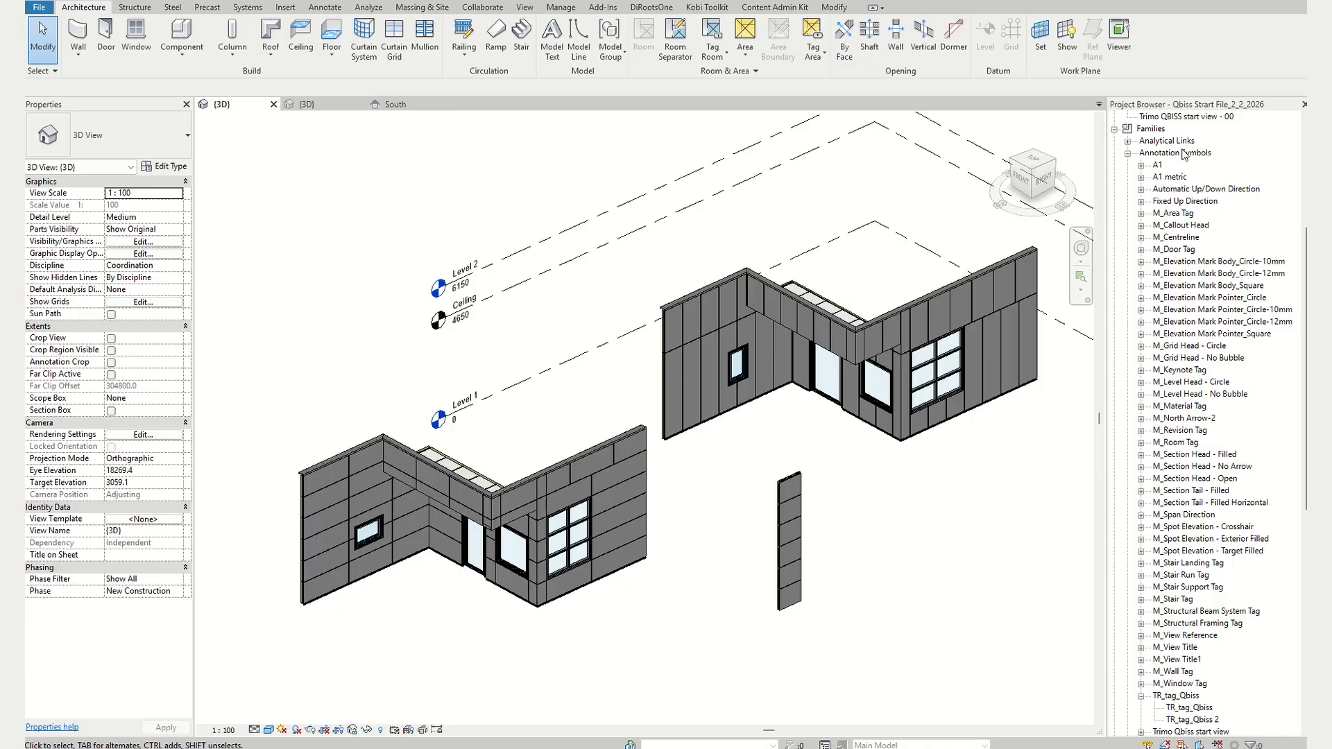
{"action": "left_click", "coordinate": [1189, 707]}
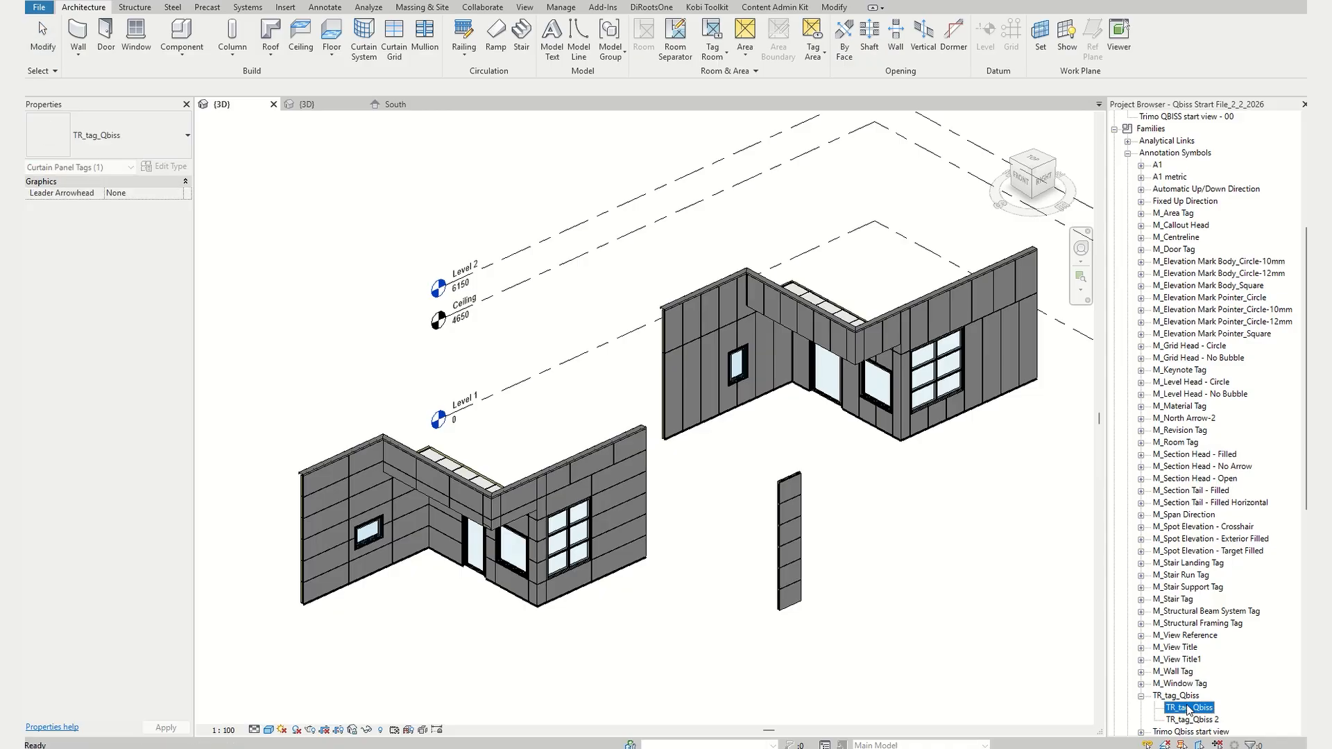
{"action": "left_click", "coordinate": [401, 105]}
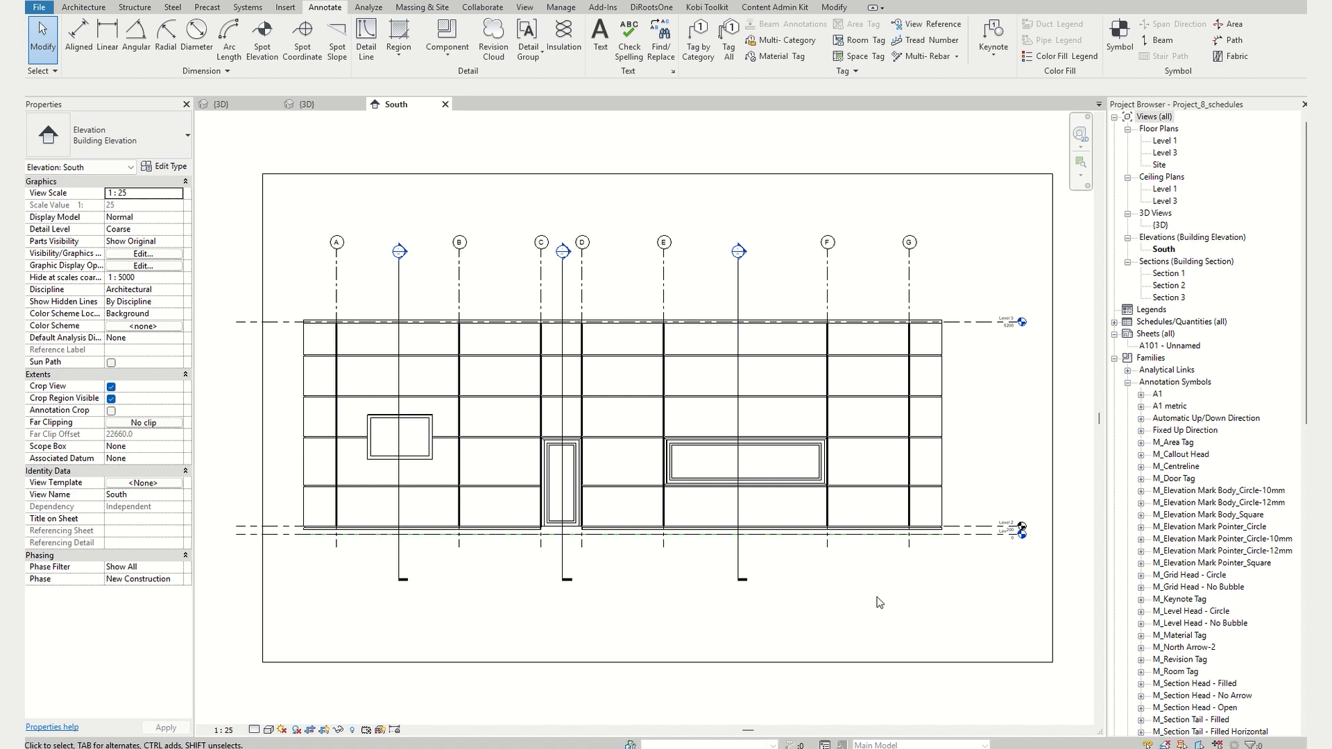
- Tag all untagged curtain panels in the South elevation with TR_tag_Qbiss
{"action": "left_click", "coordinate": [729, 48]}
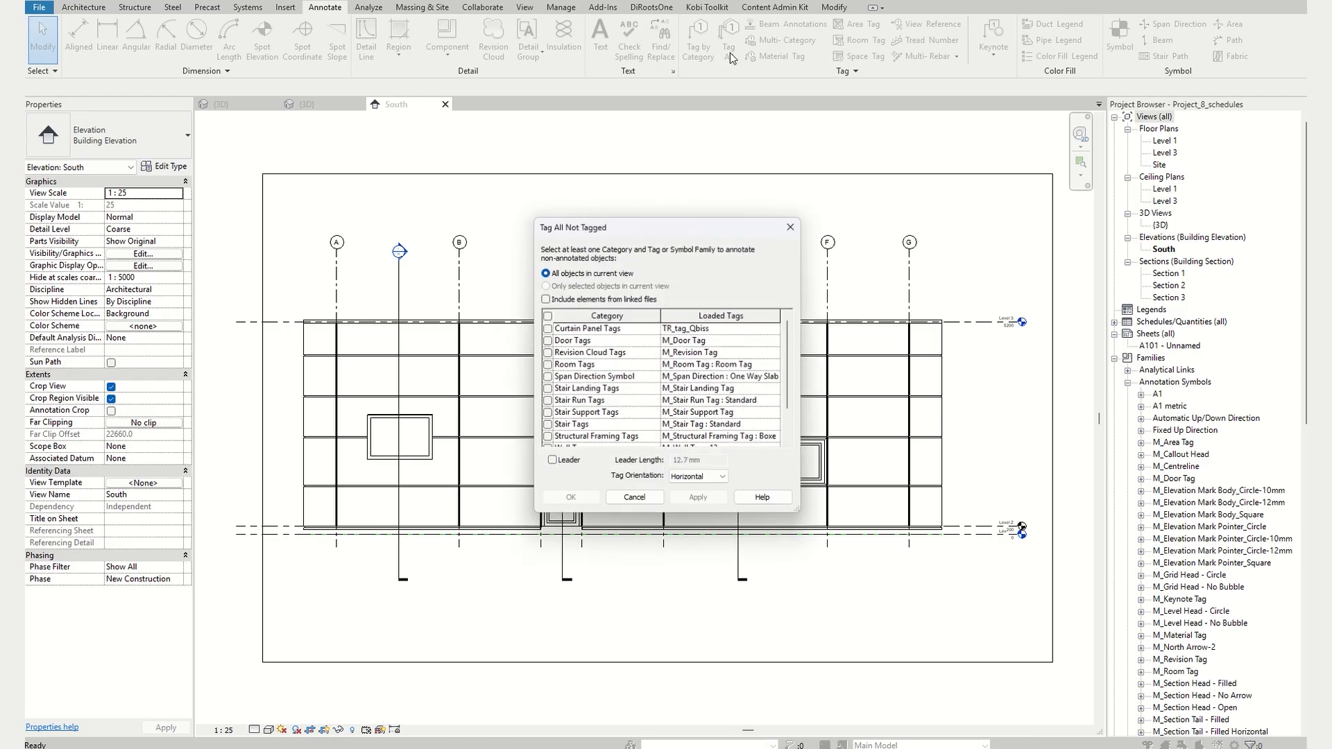
{"action": "left_click", "coordinate": [546, 330]}
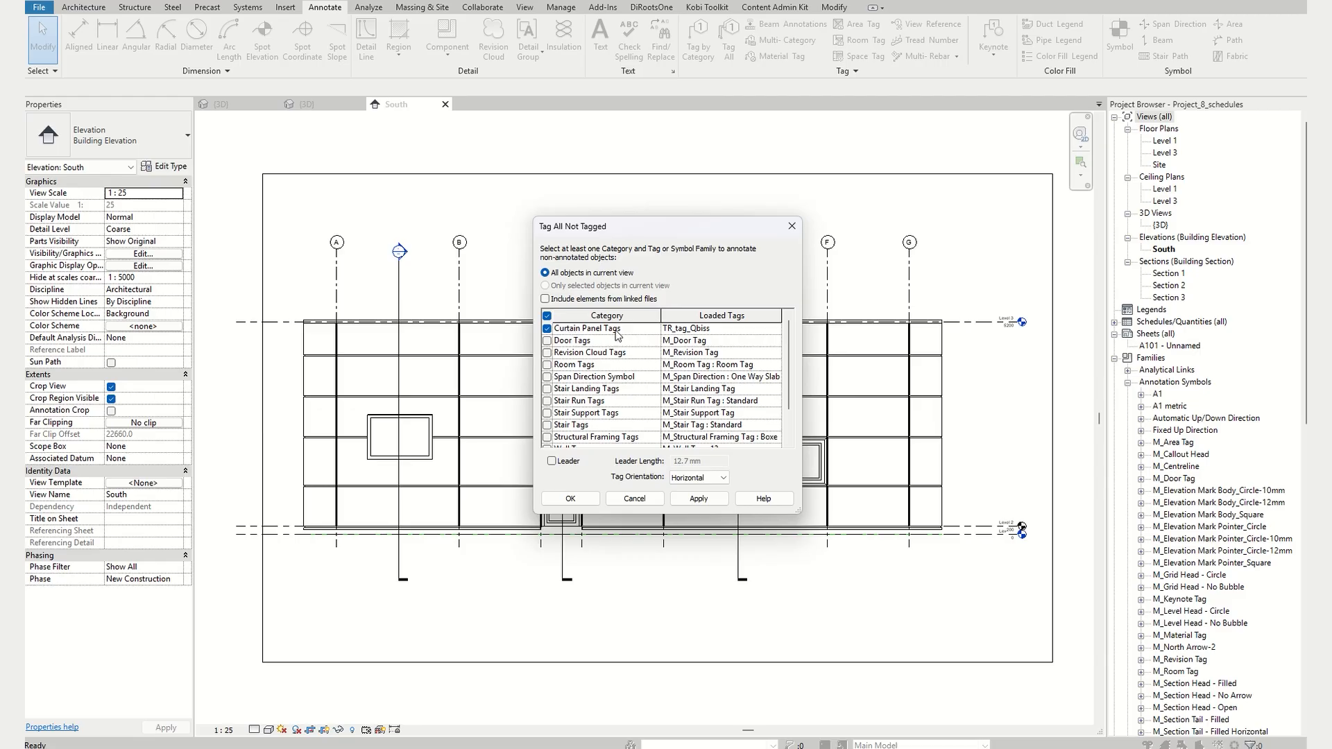
{"action": "left_click", "coordinate": [571, 498]}
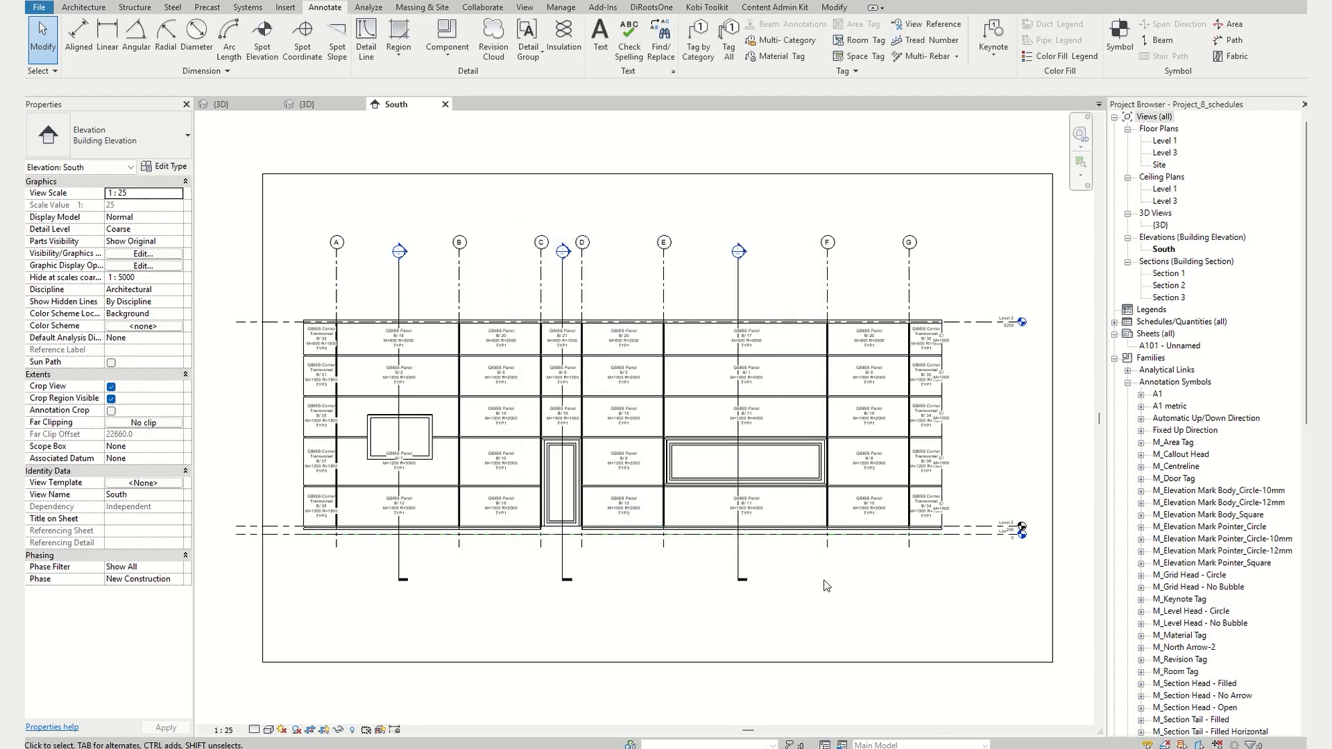
- Open the tag family of the B/ 11 panel below the long window for editing
{"action": "scroll", "coordinate": [850, 489], "scroll_direction": "up", "scroll_amount": 5}
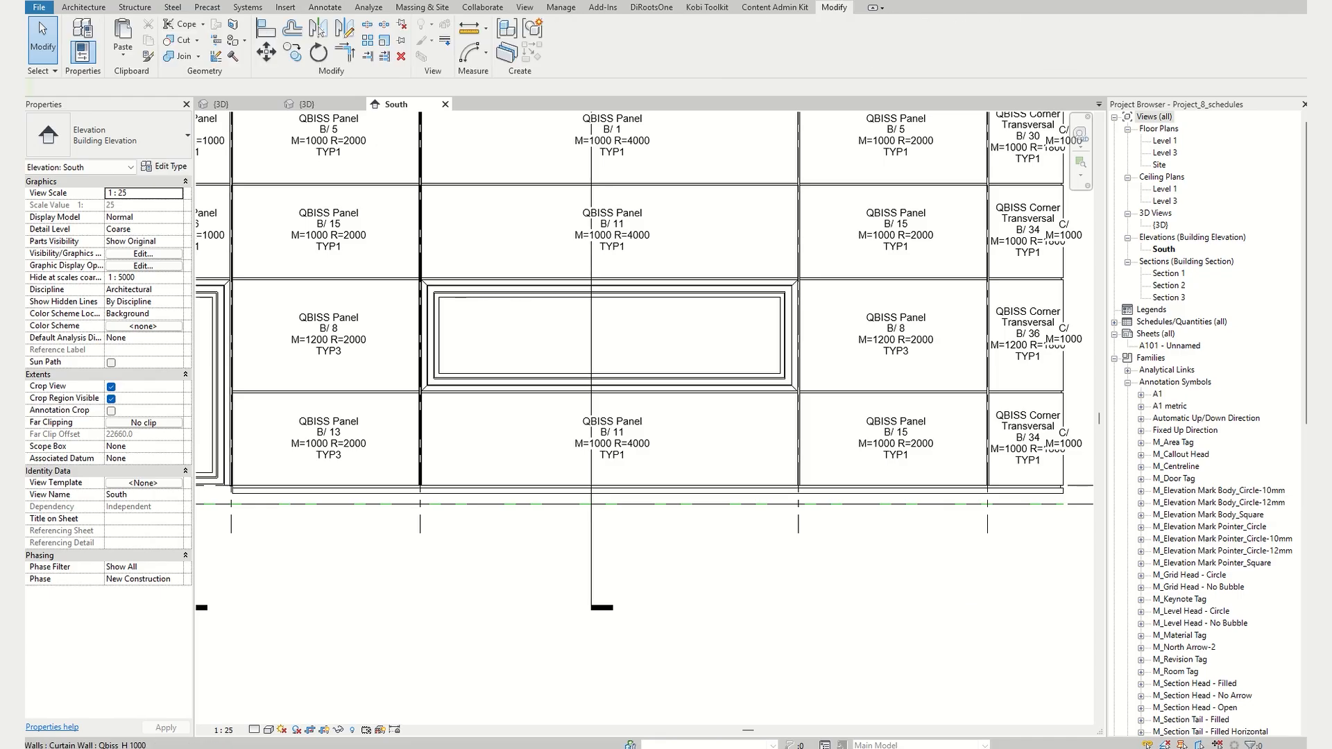
{"action": "left_click", "coordinate": [635, 437]}
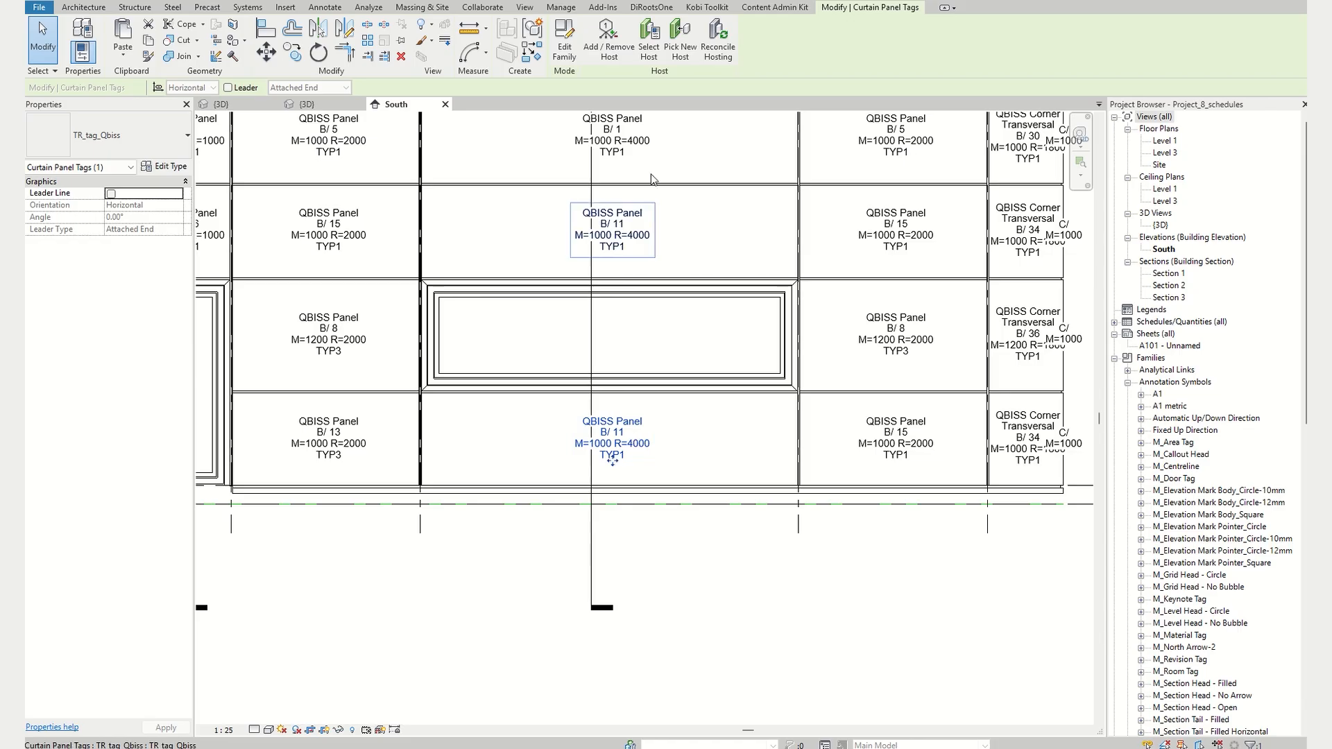
{"action": "left_click", "coordinate": [564, 43]}
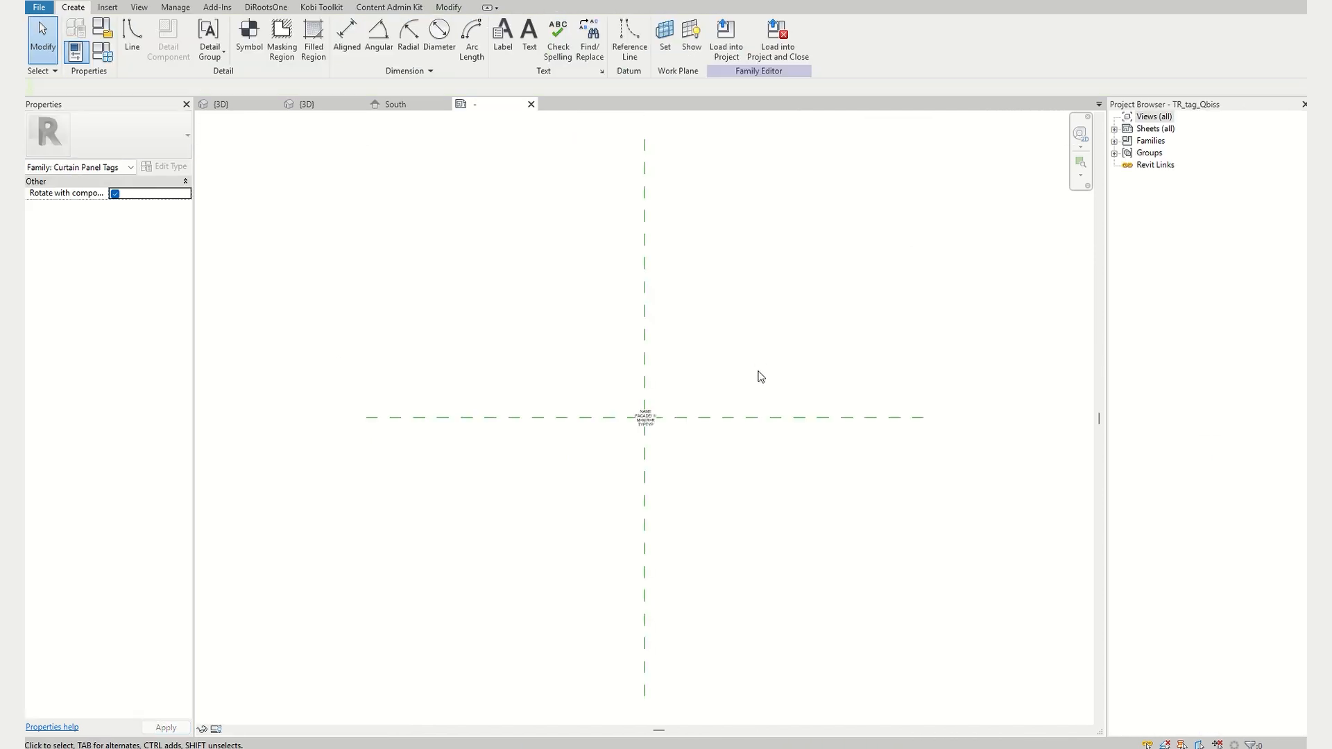
{"action": "scroll", "coordinate": [669, 444], "scroll_direction": "up", "scroll_amount": 5}
{"action": "scroll", "coordinate": [714, 451], "scroll_direction": "up", "scroll_amount": 1}
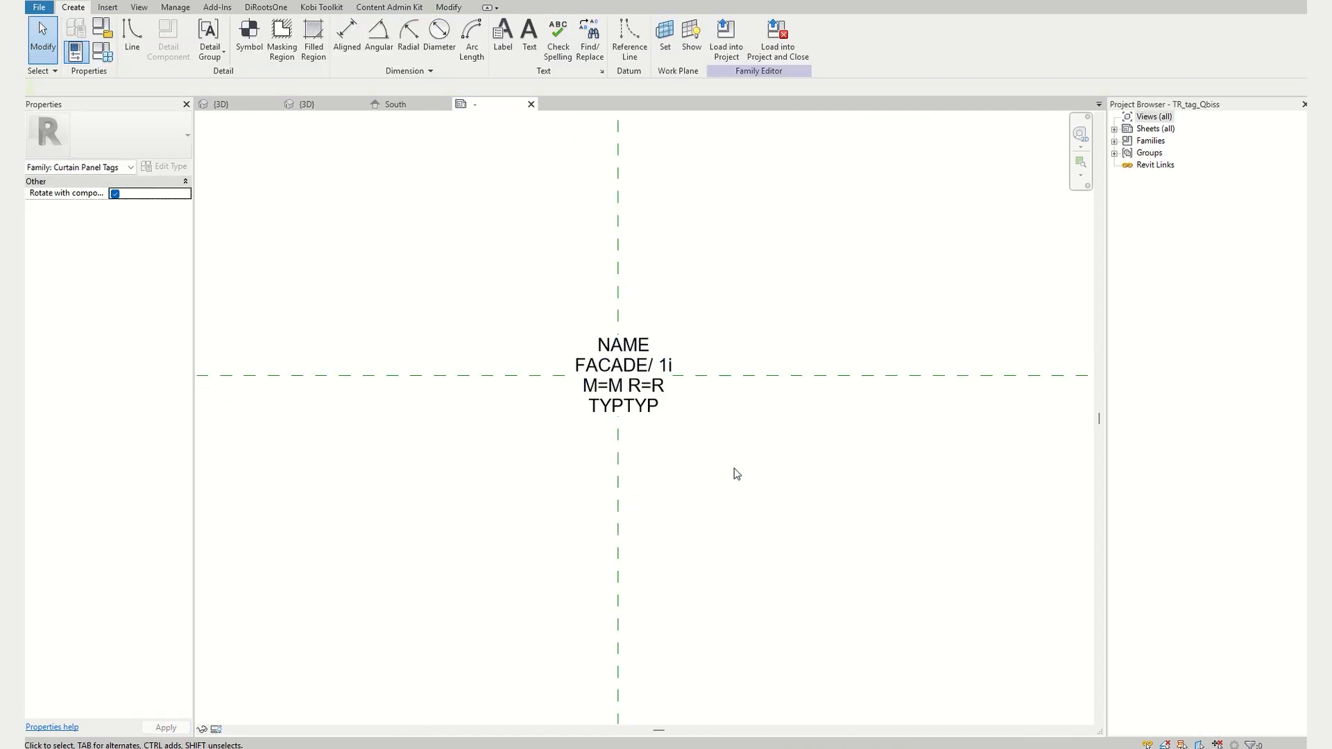
- Remove NAME, M, R and TYP from the tag label, keeping only FACADE and Mark
{"action": "left_click", "coordinate": [659, 415]}
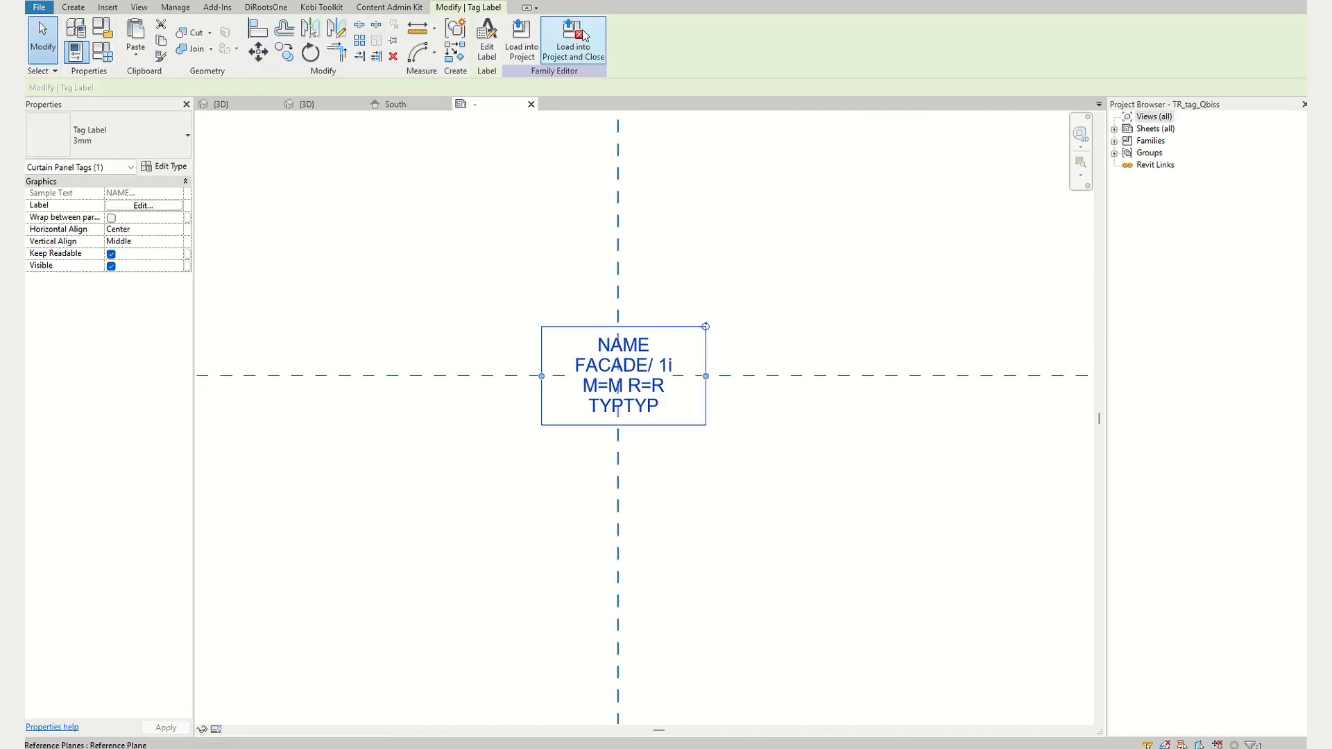
{"action": "left_click", "coordinate": [488, 50]}
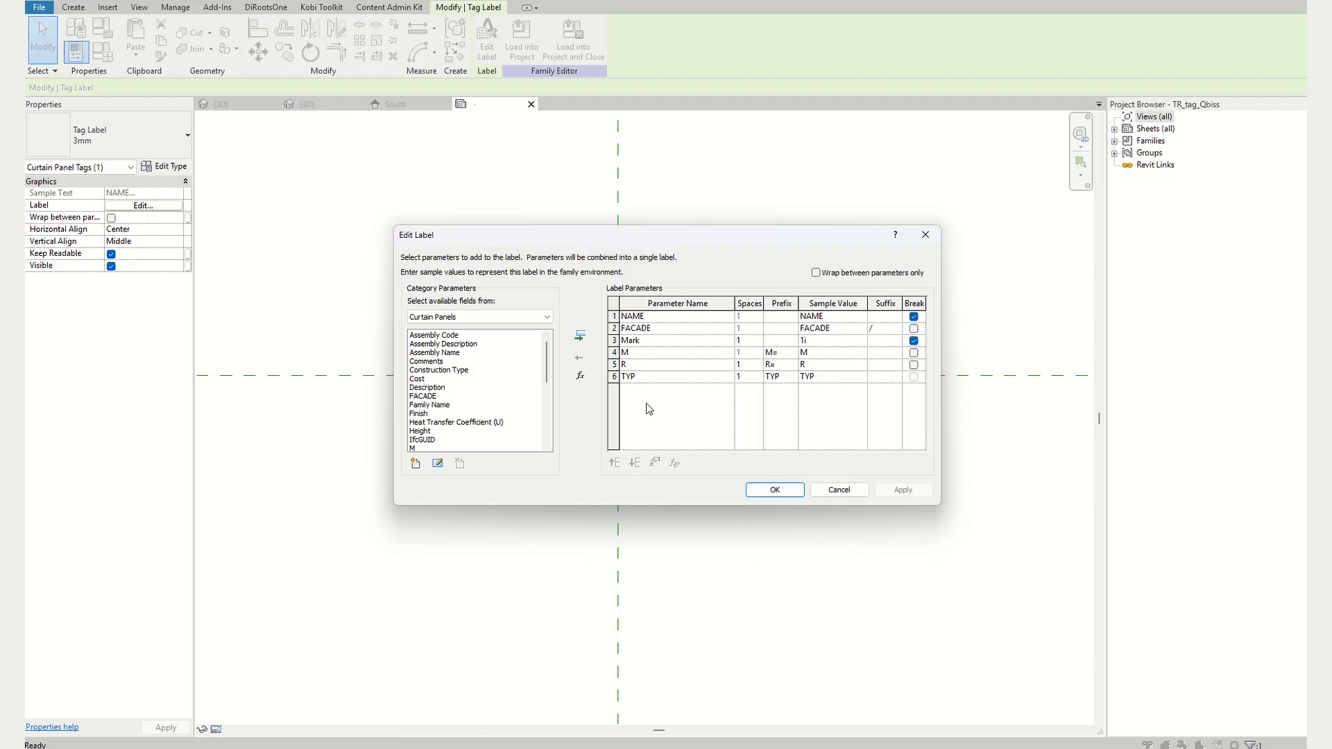
{"action": "left_click", "coordinate": [631, 317]}
{"action": "left_click", "coordinate": [581, 356]}
{"action": "left_click", "coordinate": [614, 341]}
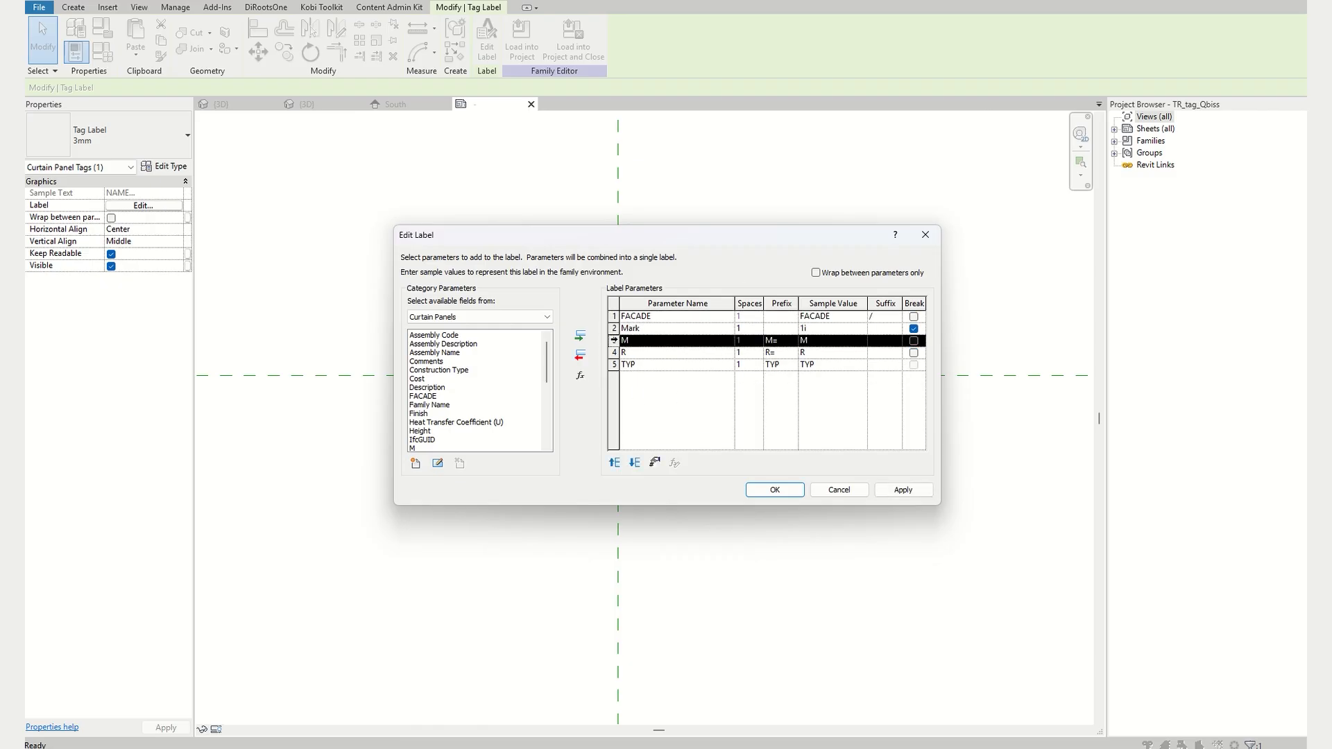
{"action": "left_click", "coordinate": [582, 355]}
{"action": "left_click", "coordinate": [582, 355]}
{"action": "left_click", "coordinate": [582, 355]}
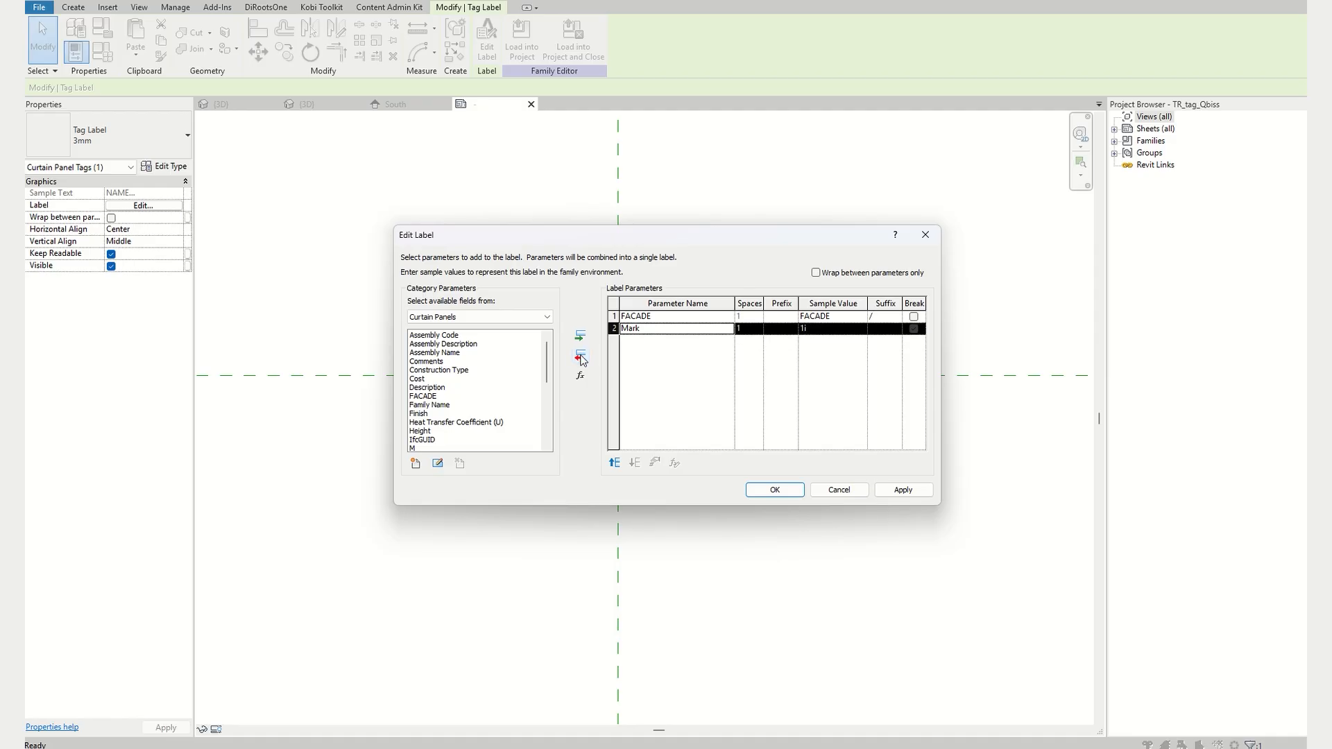
{"action": "left_click", "coordinate": [775, 490]}
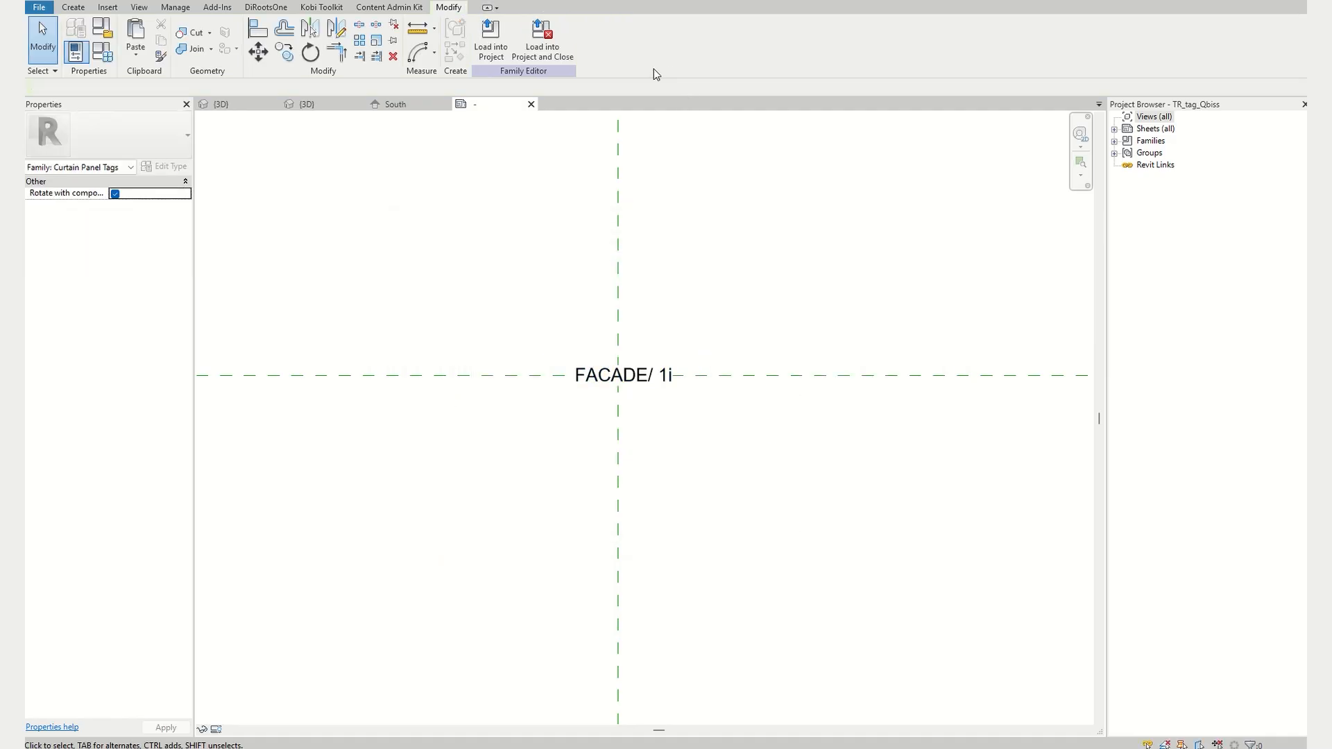
- Save the tag family, load it into Project_8_schedules.rvt and overwrite the existing version and its parameter values
{"action": "left_click", "coordinate": [543, 57]}
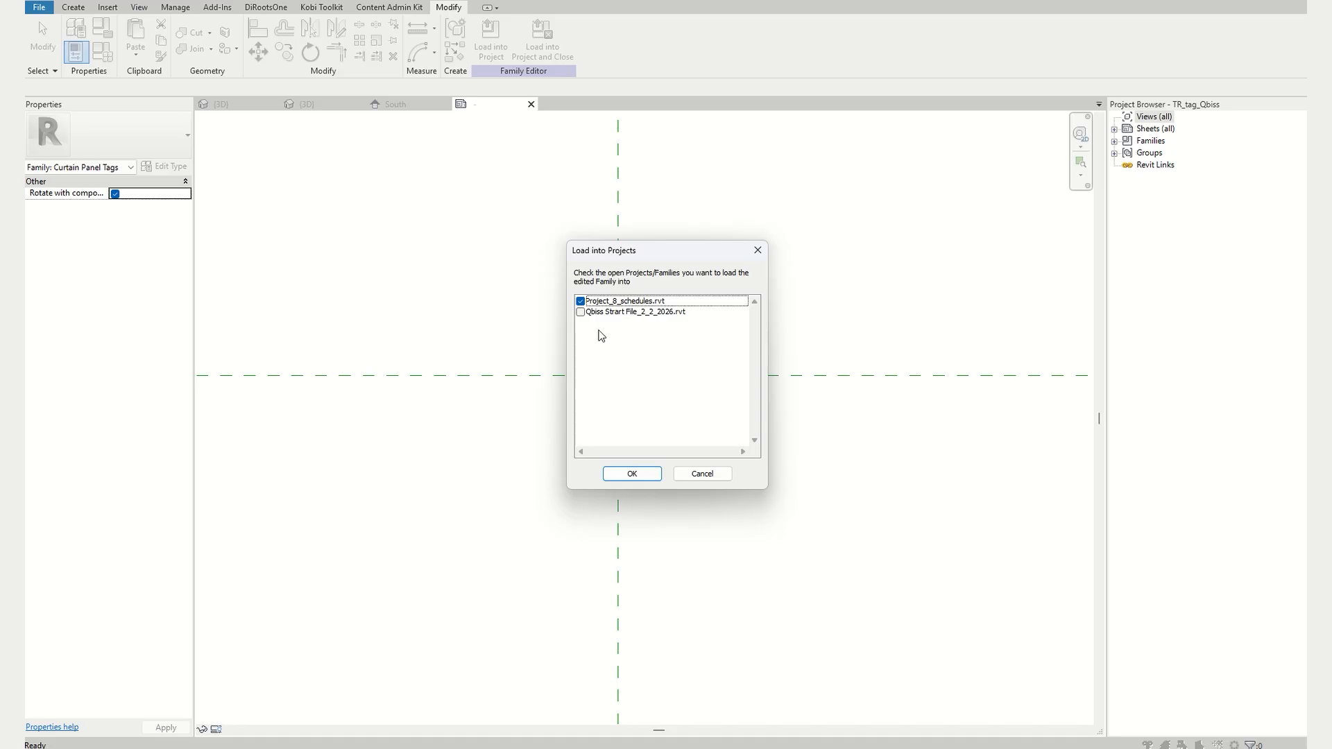
{"action": "left_click", "coordinate": [641, 478]}
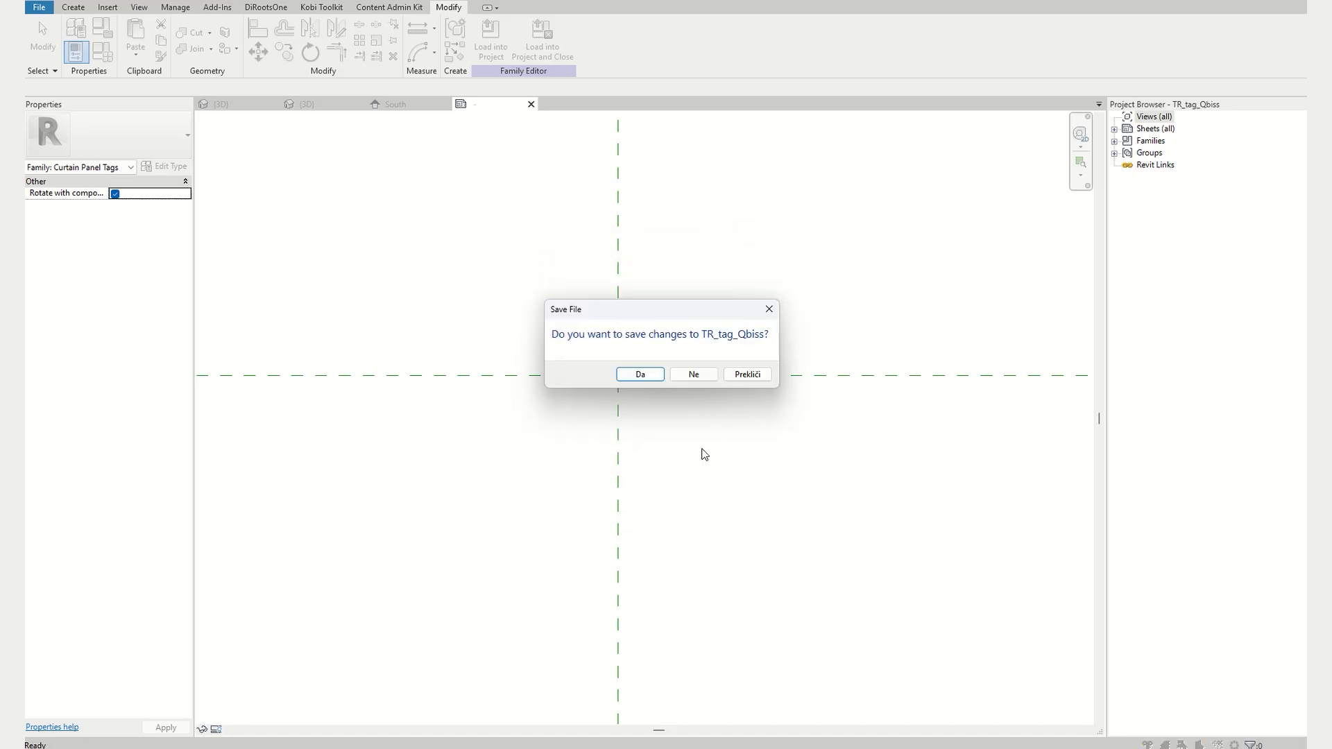
{"action": "left_click", "coordinate": [643, 375]}
{"action": "left_click", "coordinate": [648, 383]}
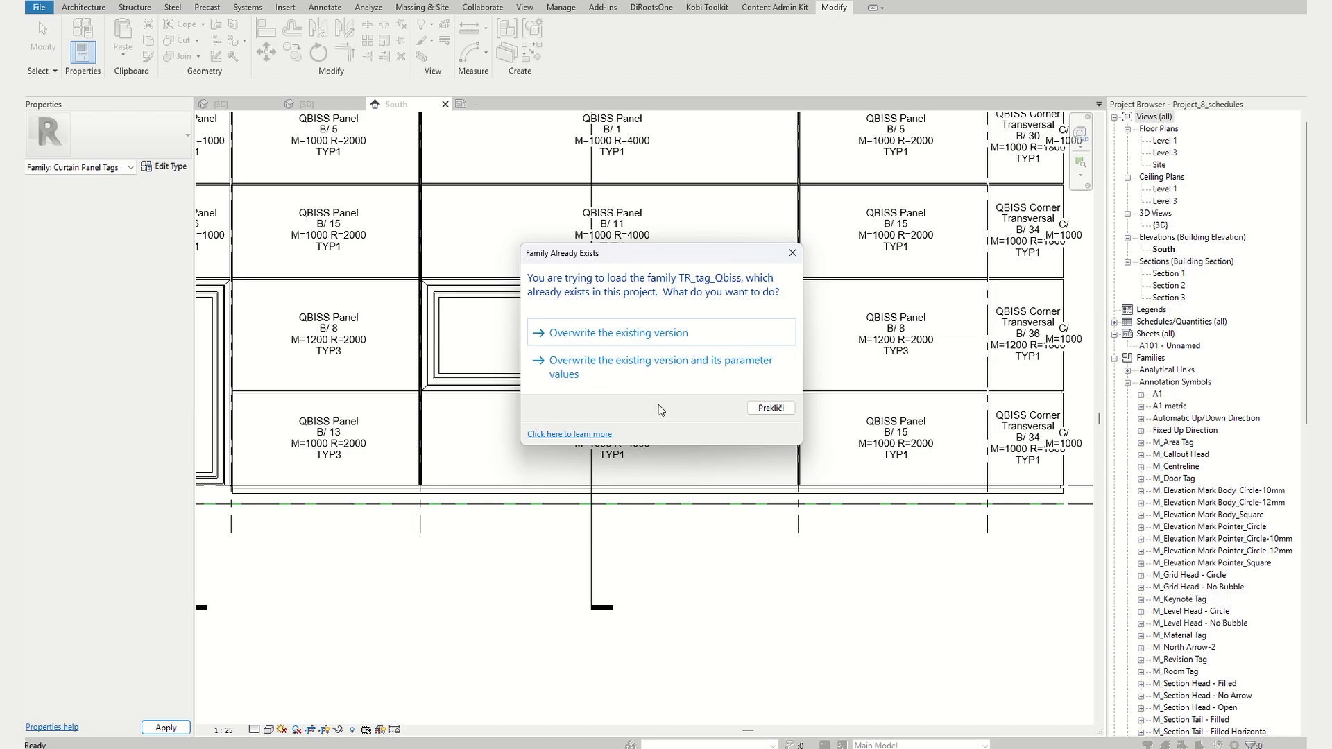
{"action": "left_click", "coordinate": [604, 356]}
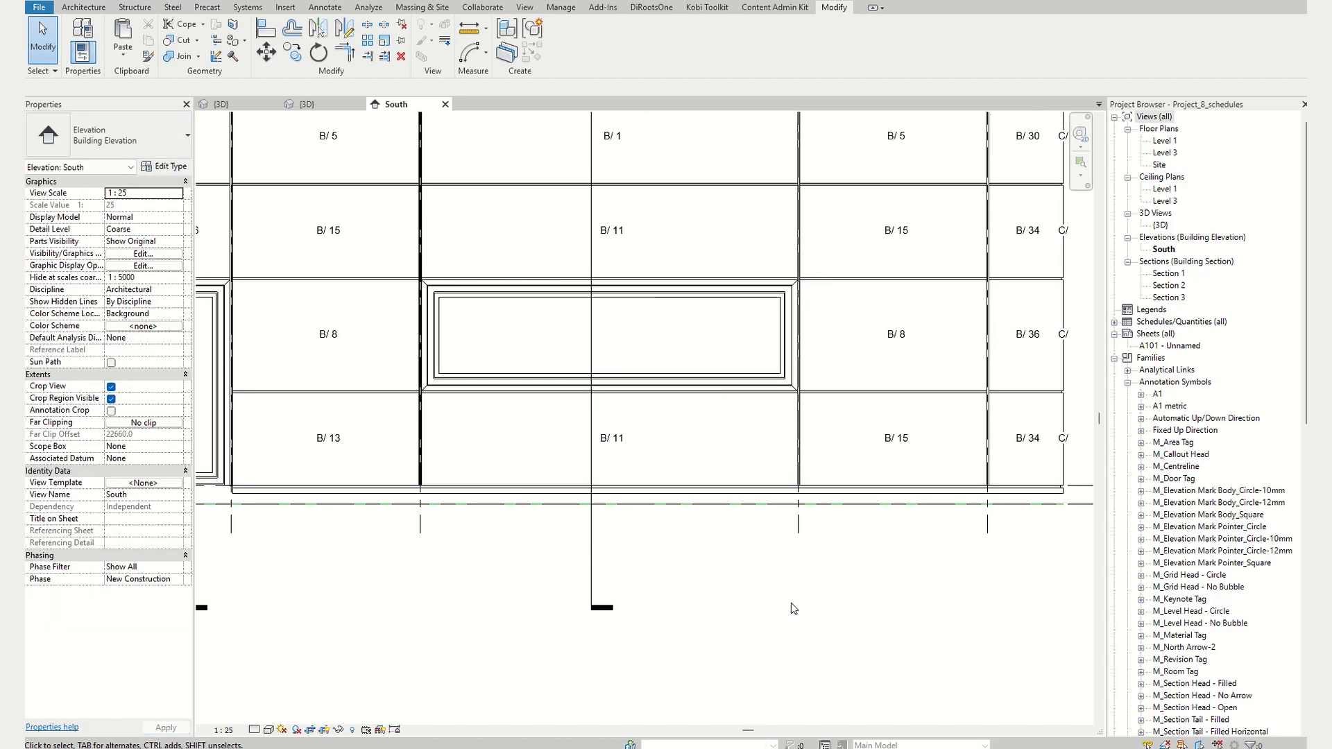
- Set the South elevation's view scale to 1:50
{"action": "left_click", "coordinate": [225, 730]}
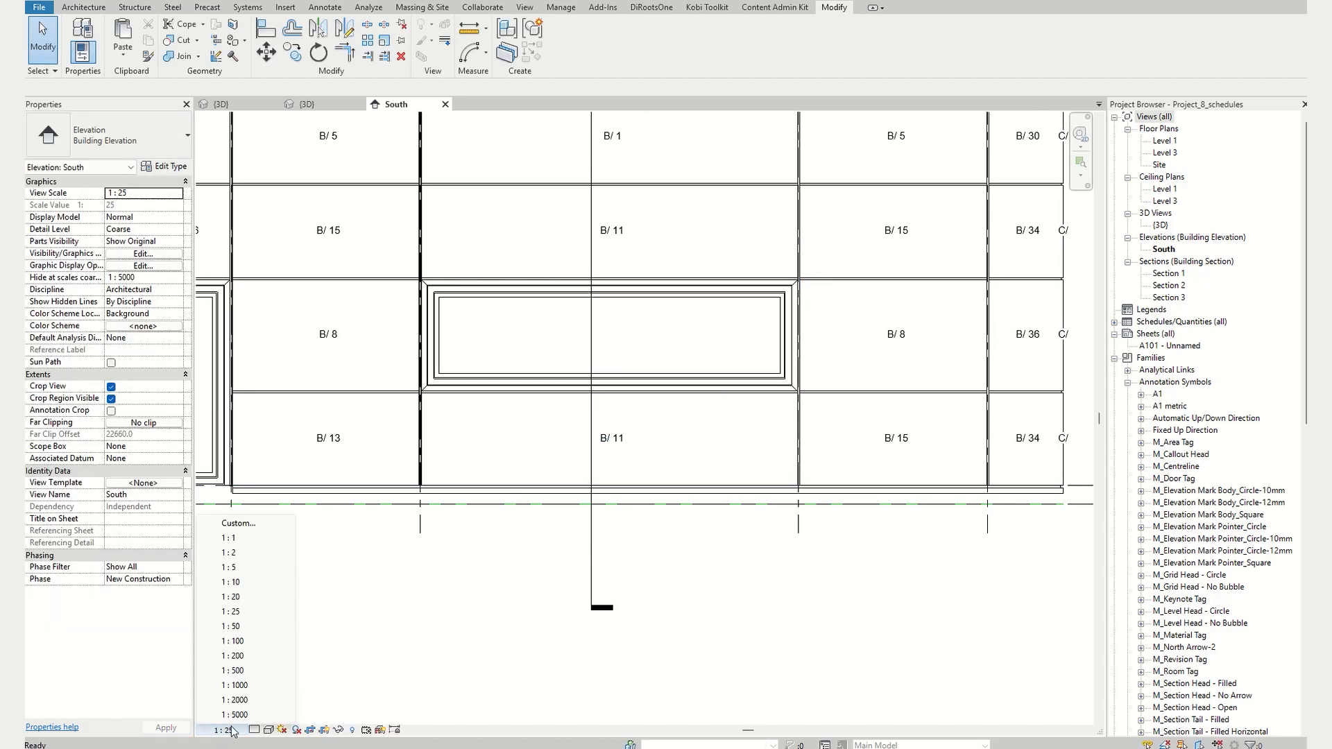
{"action": "left_click", "coordinate": [238, 626]}
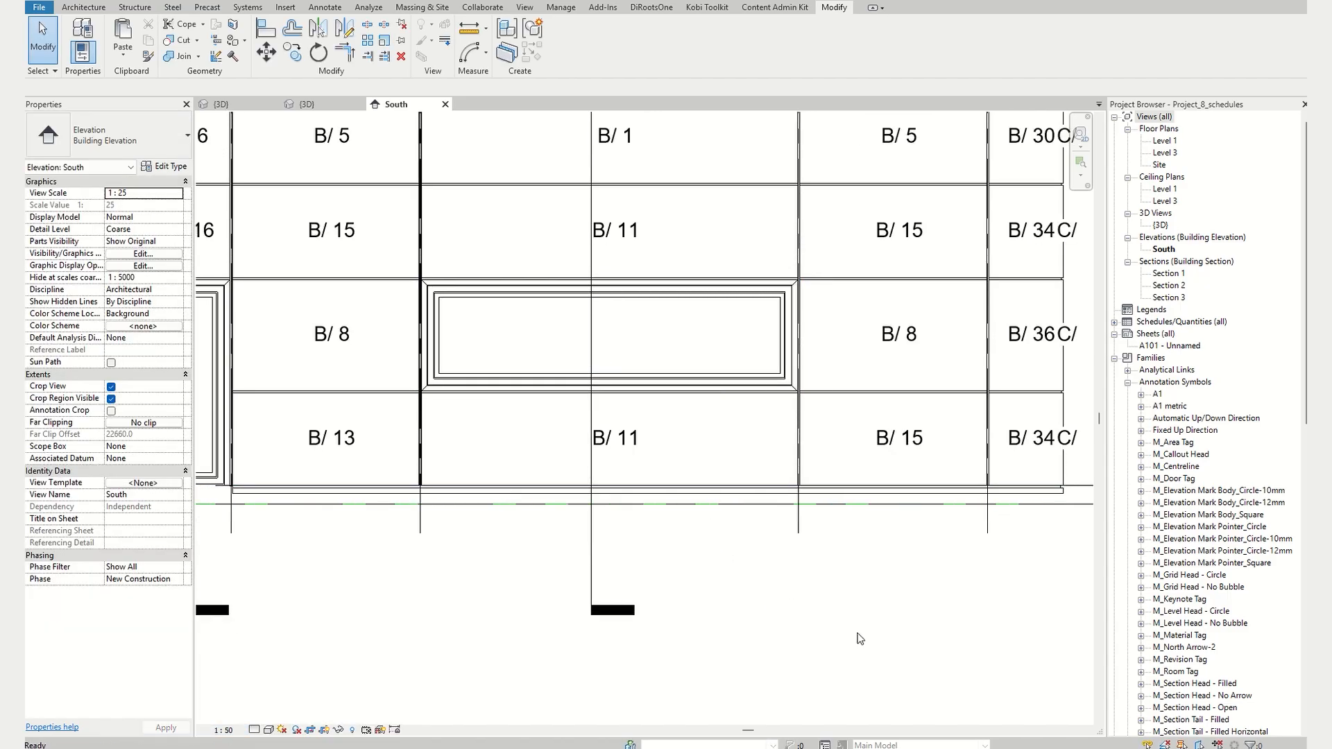